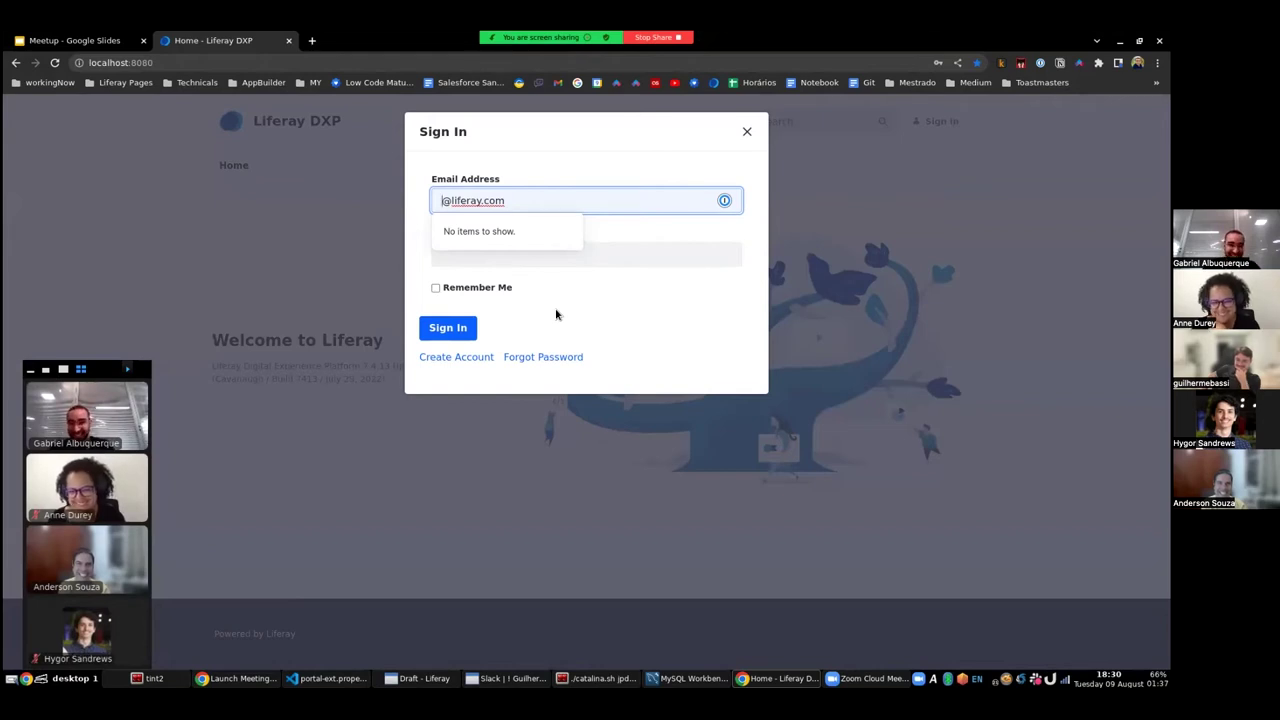
- Sign in to the local portal using the saved test account from the autofill suggestion
{"action": "type", "text": "test"}
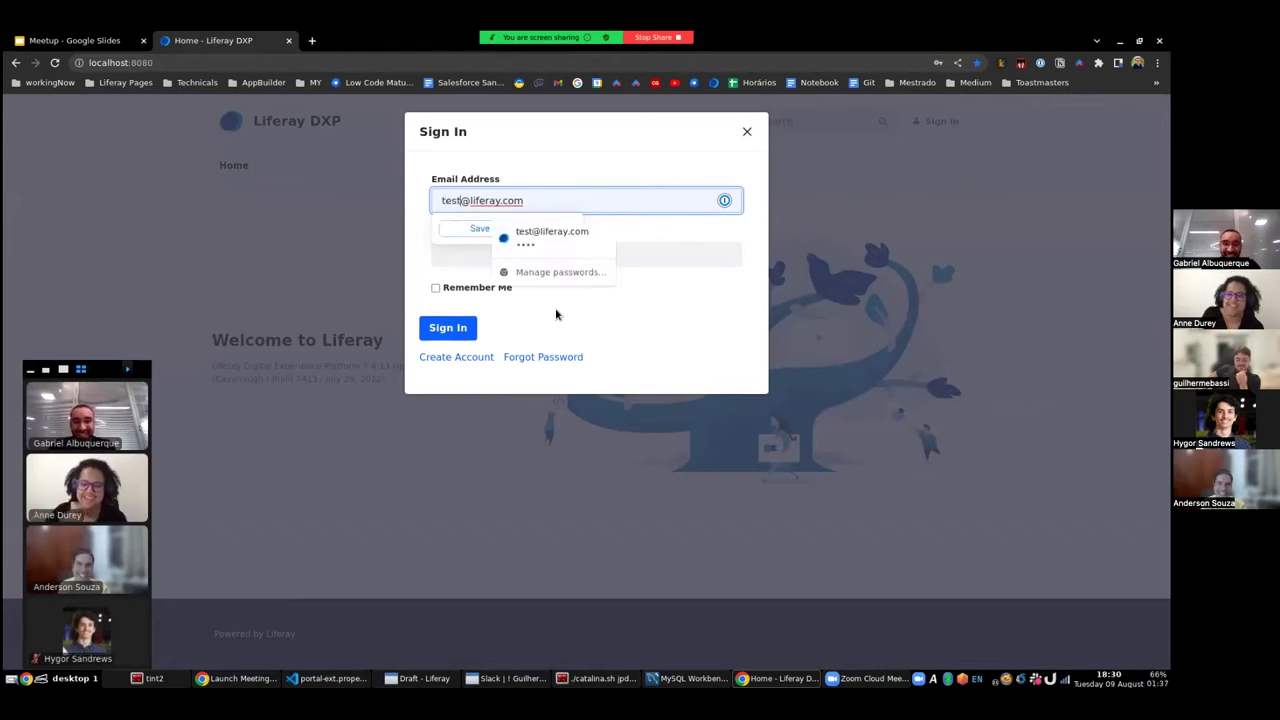
{"action": "left_click", "coordinate": [570, 243]}
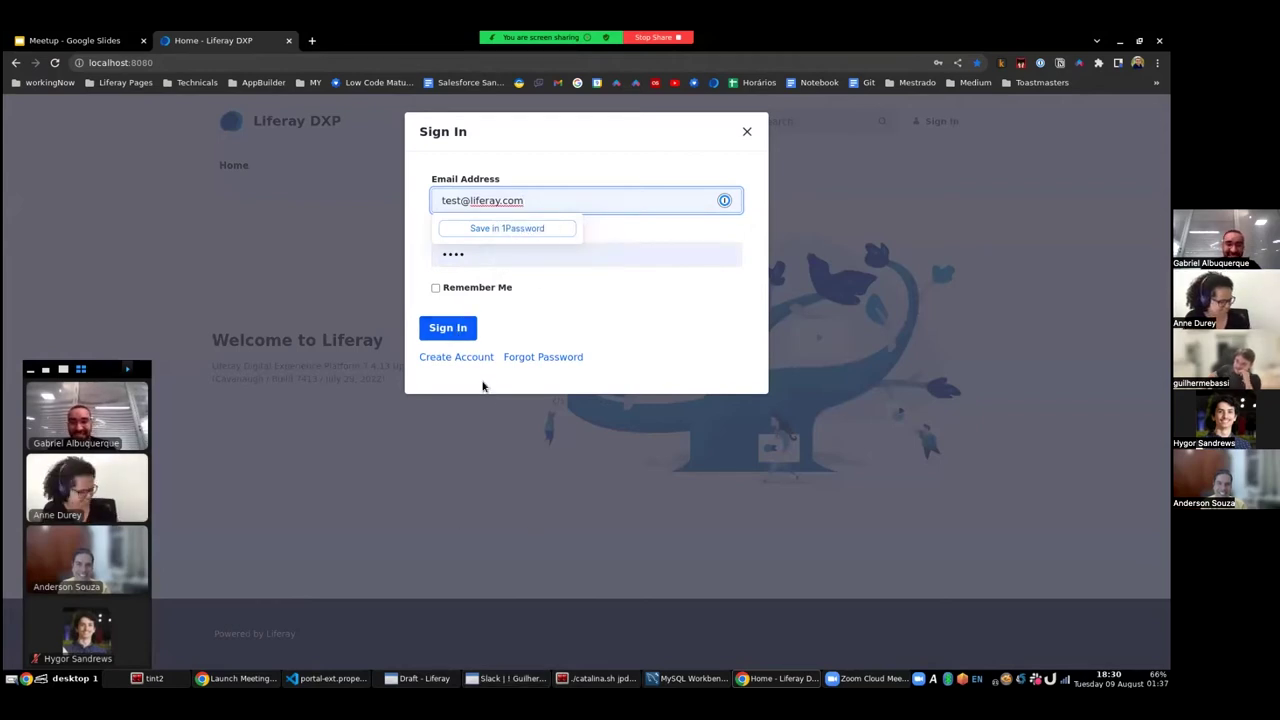
{"action": "left_click", "coordinate": [452, 334]}
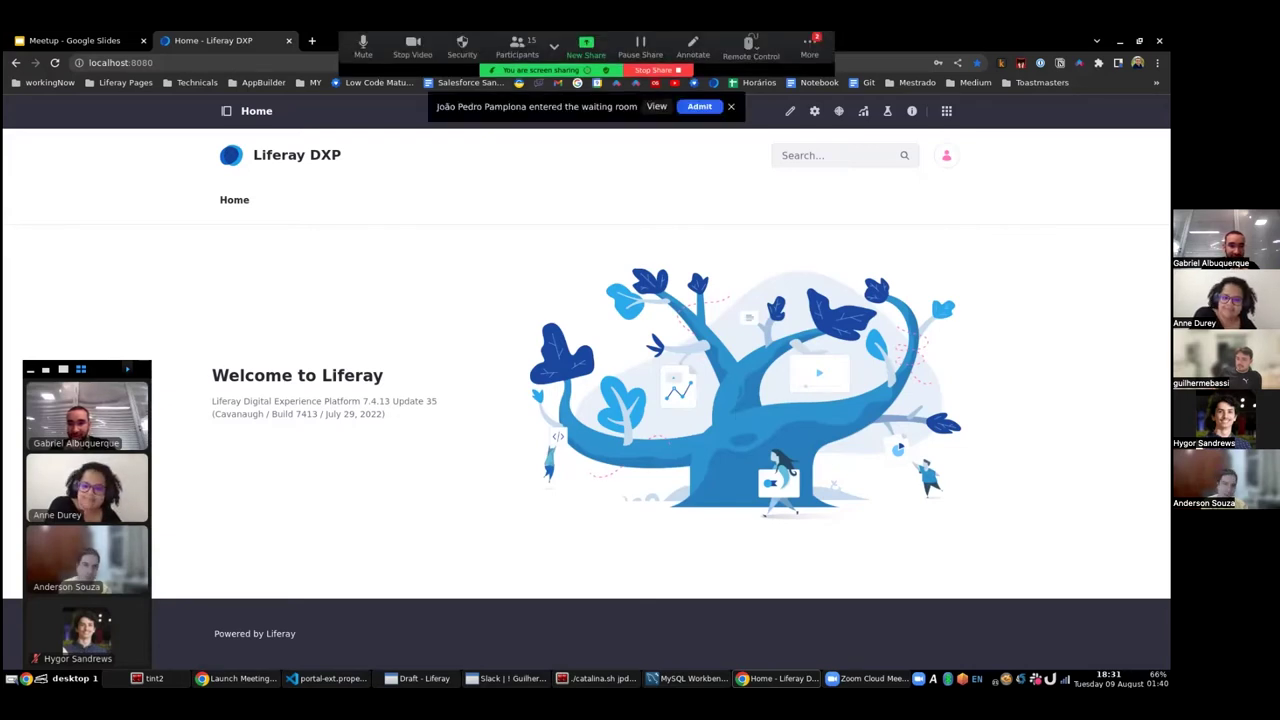
- Uncheck Show bookmarks bar under Chrome's Bookmarks menu
{"action": "right_click", "coordinate": [997, 84]}
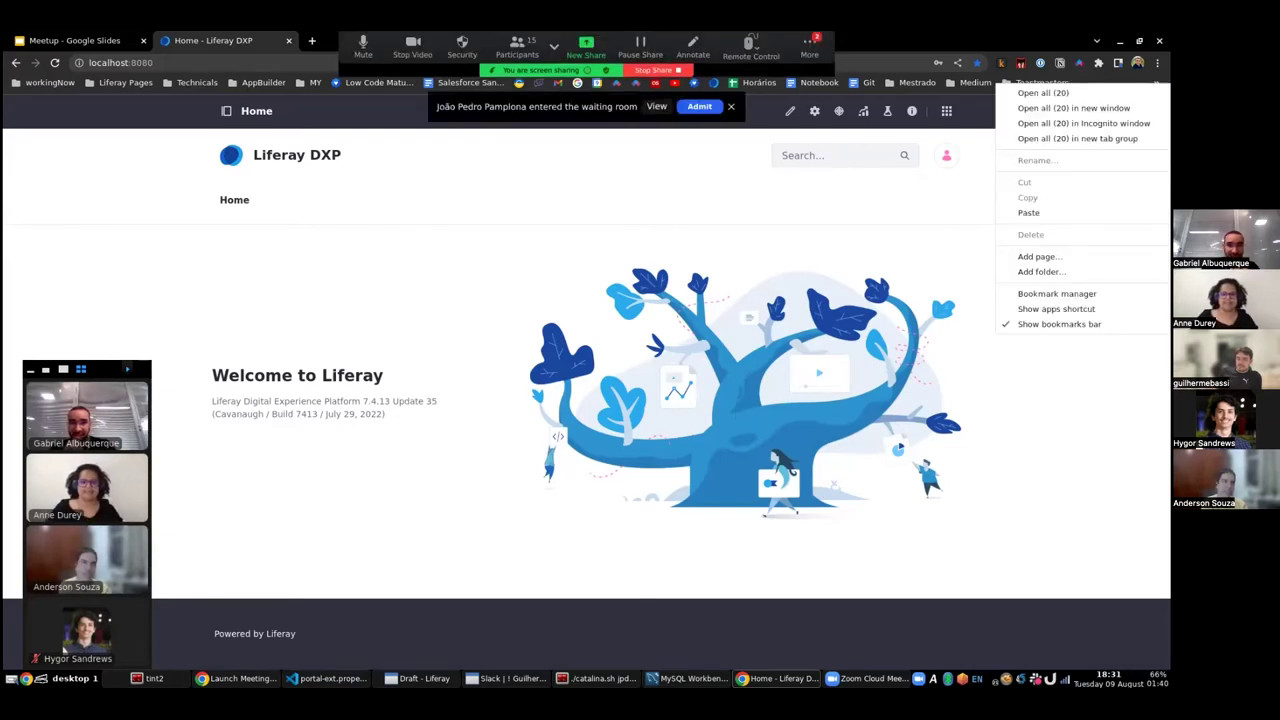
{"action": "left_click", "coordinate": [923, 200]}
{"action": "left_click", "coordinate": [1157, 62]}
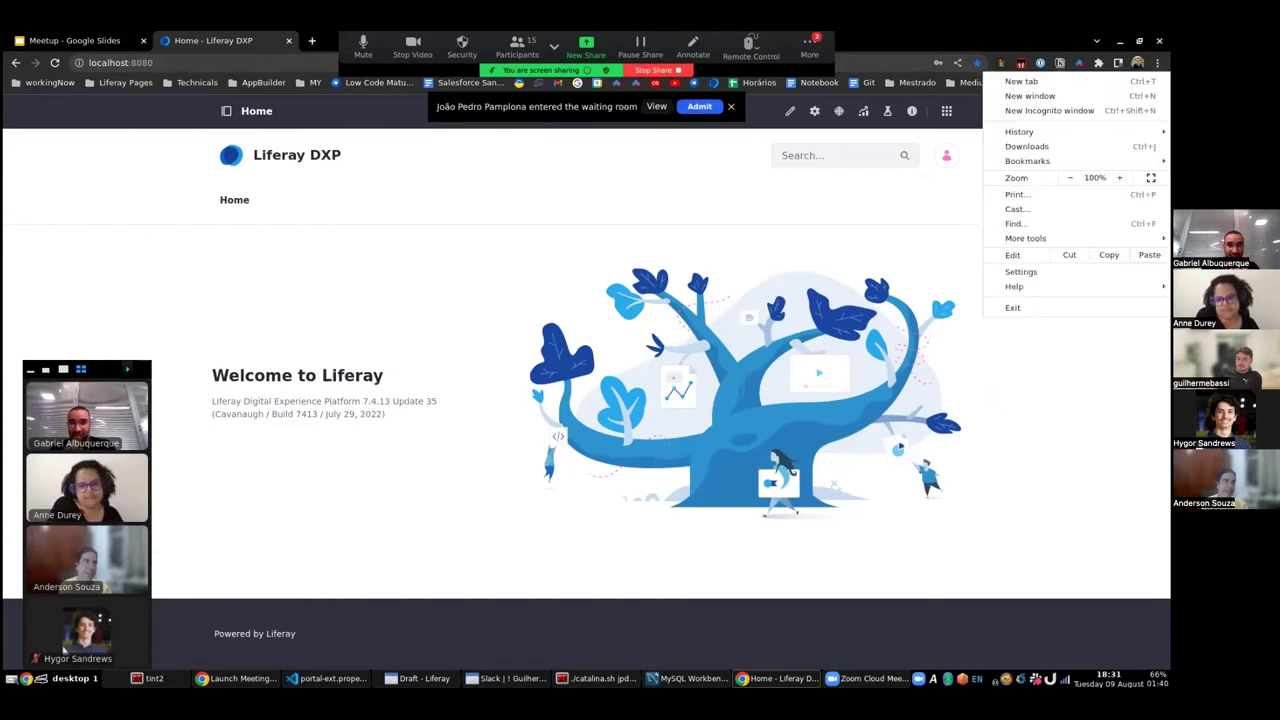
{"action": "mouse_move", "coordinate": [1030, 160]}
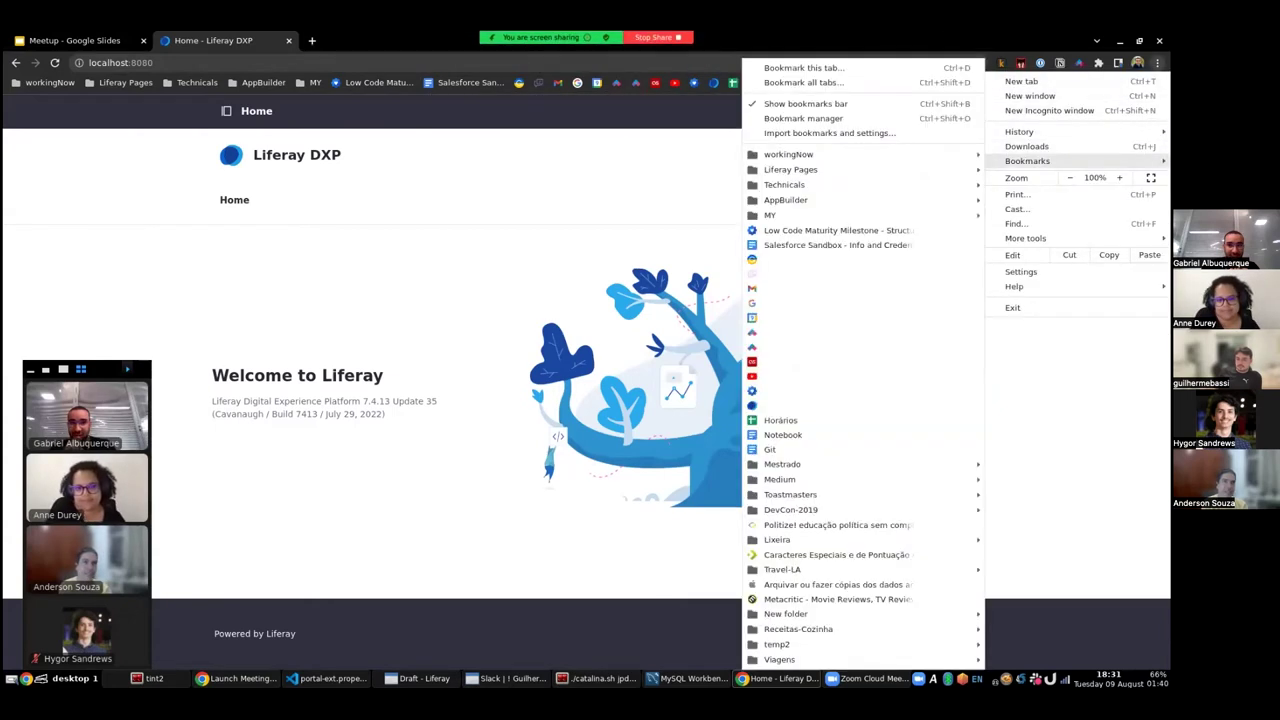
{"action": "left_click", "coordinate": [845, 104]}
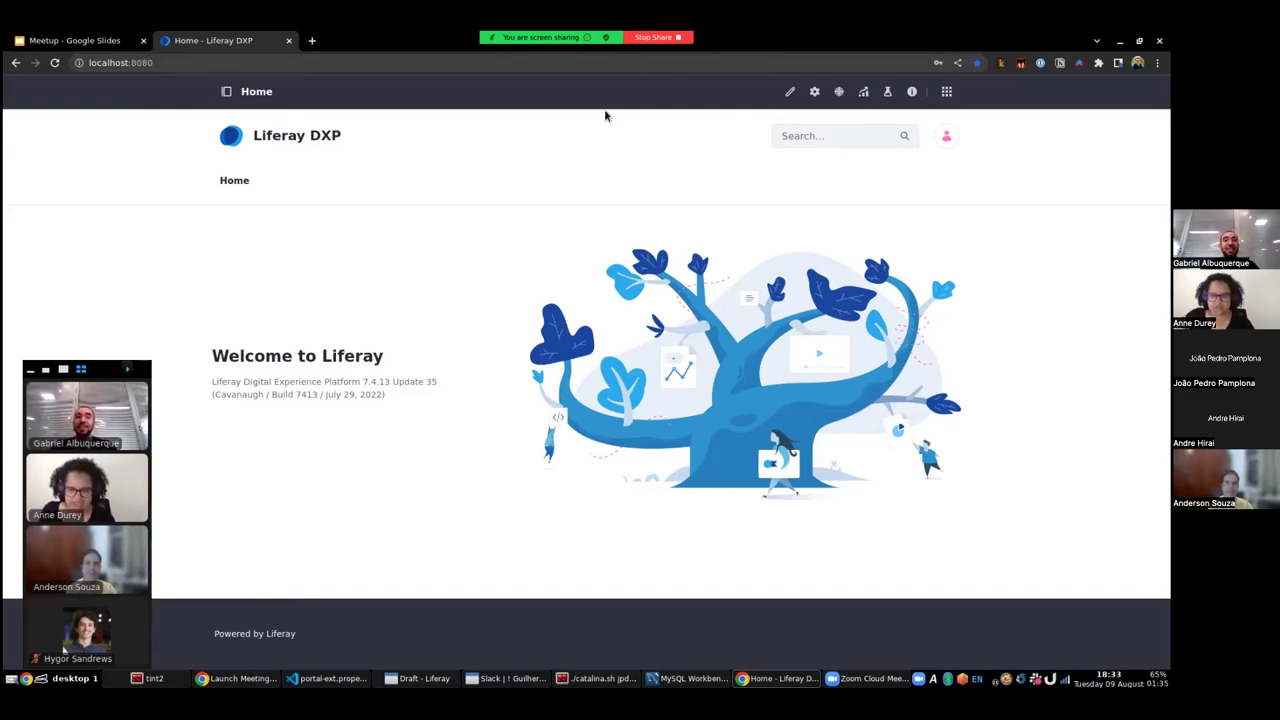
- Go to liferay.dev in a new browser tab
{"action": "left_click", "coordinate": [313, 42]}
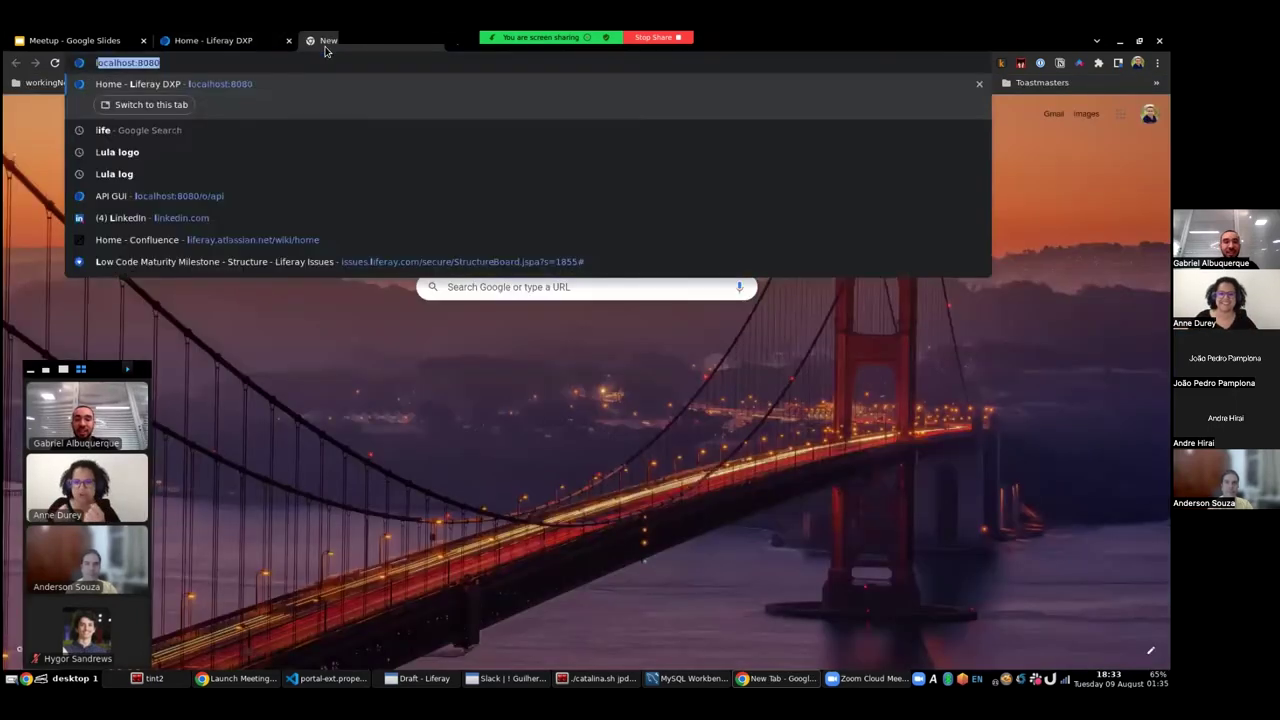
{"action": "type", "text": "liferay.dev"}
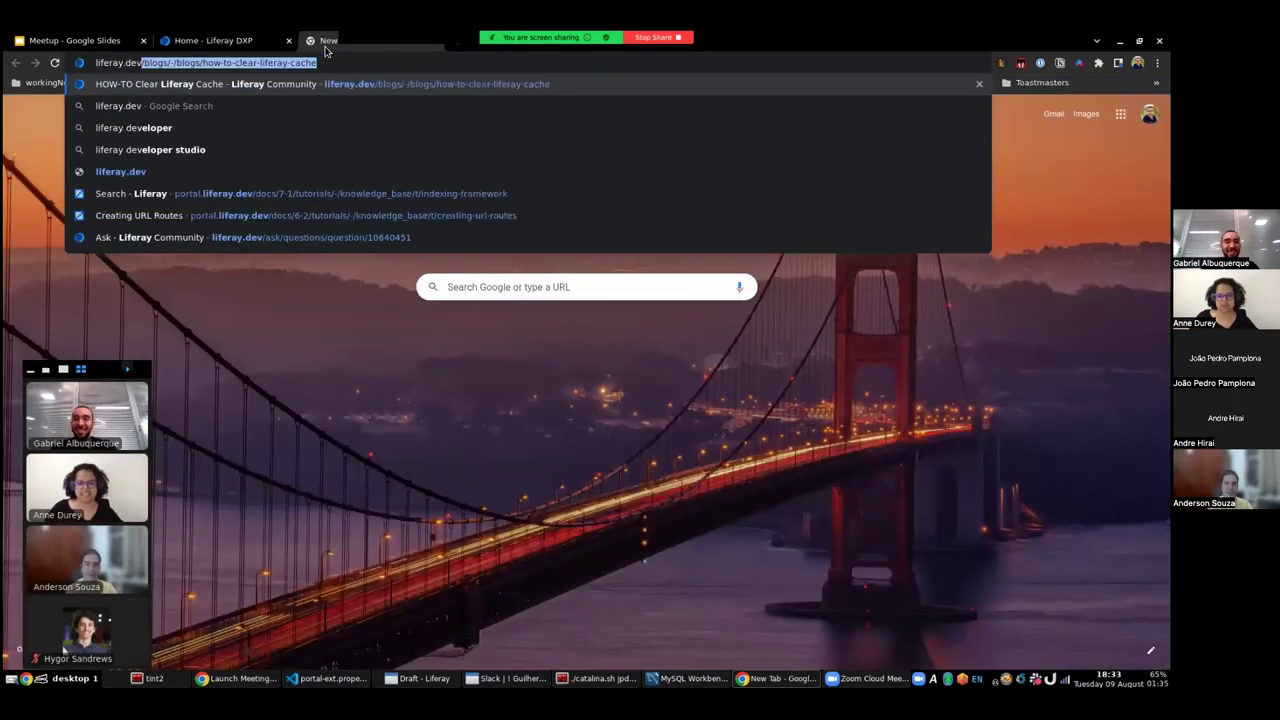
{"action": "key", "text": "Delete"}
{"action": "key", "text": "Return"}
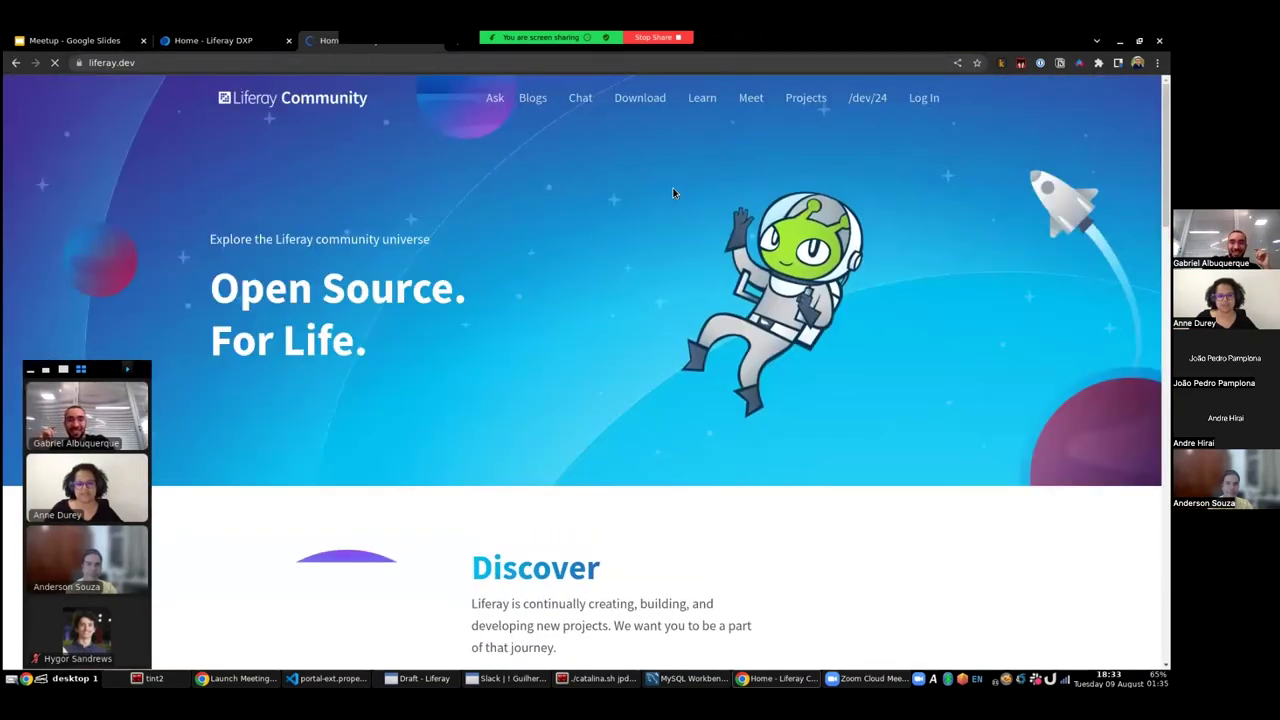
- Filter the community Blogs to NEWS and scroll through the Liferay Portal 7.4 release posts
{"action": "left_click", "coordinate": [534, 97]}
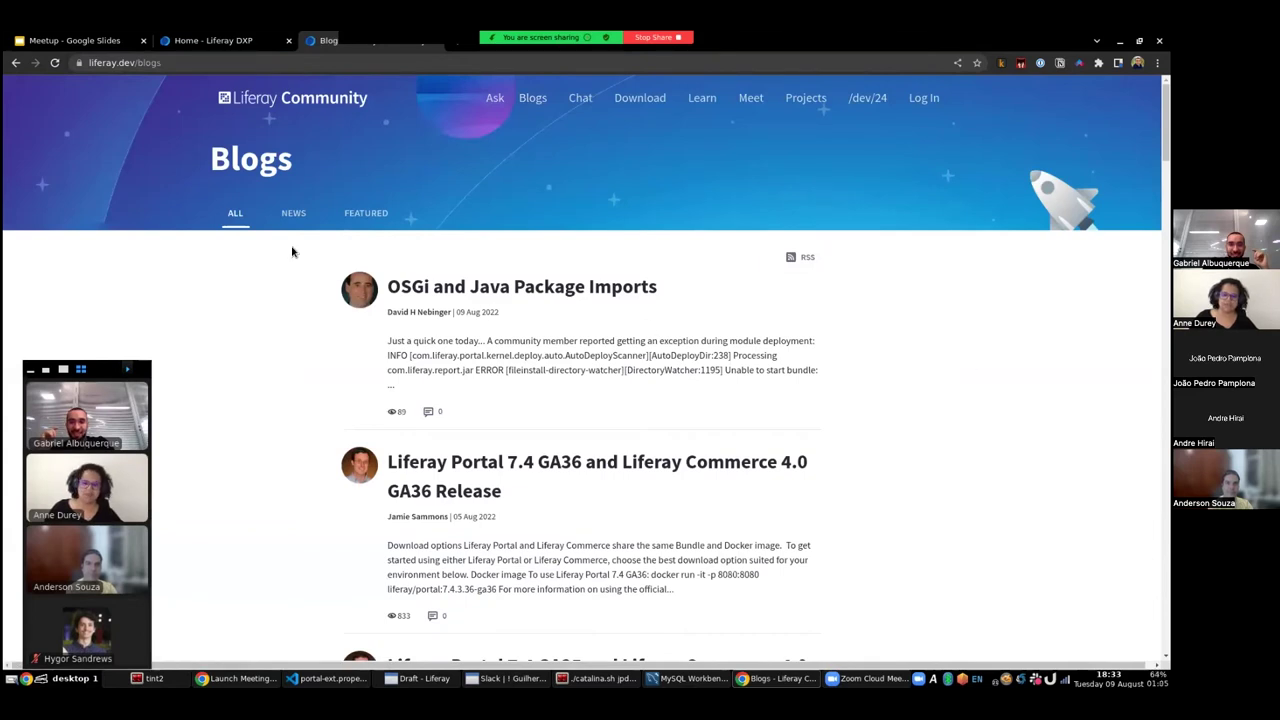
{"action": "left_click", "coordinate": [294, 215]}
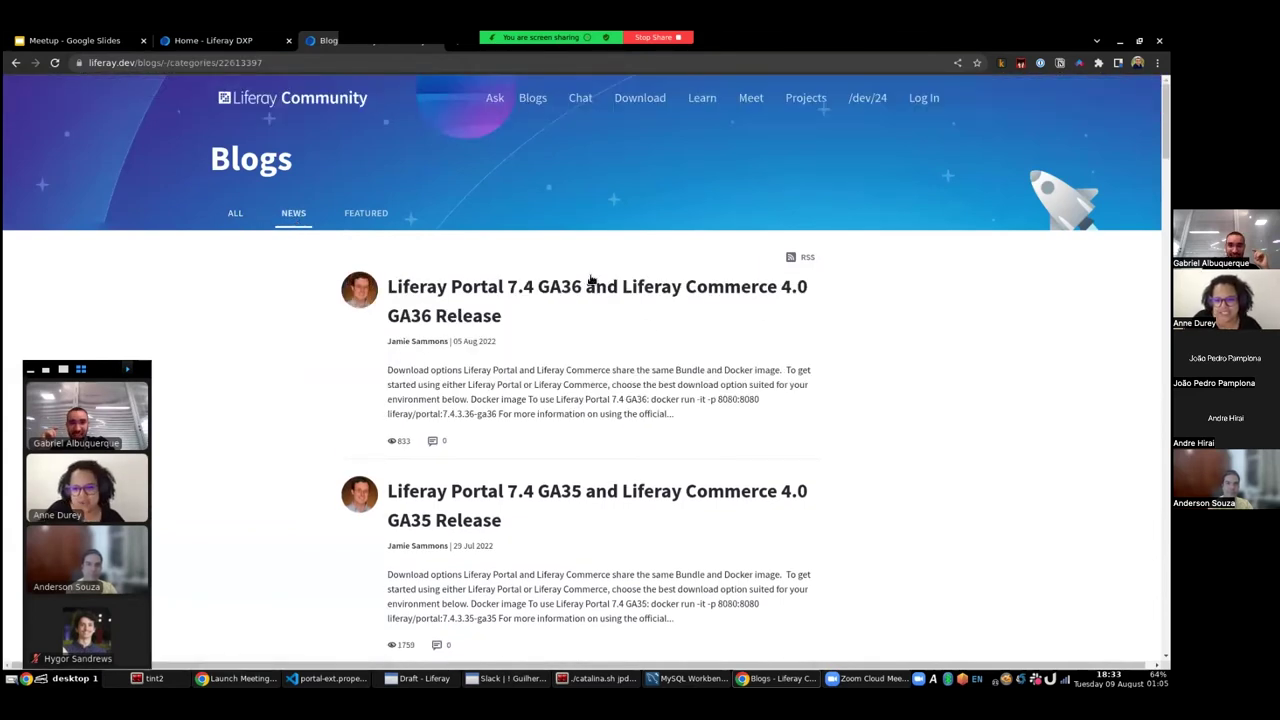
{"action": "scroll", "coordinate": [510, 296], "scroll_direction": "down", "scroll_amount": 1}
{"action": "scroll", "coordinate": [510, 296], "scroll_direction": "down", "scroll_amount": 4}
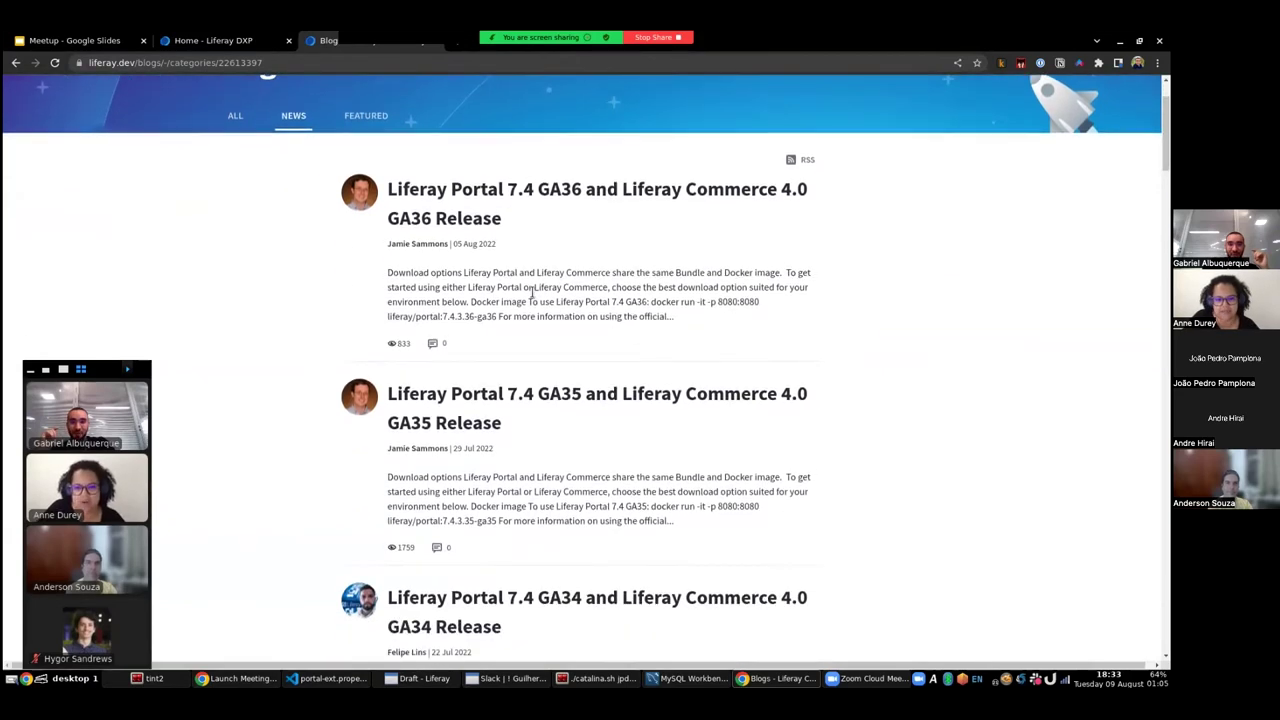
{"action": "scroll", "coordinate": [537, 297], "scroll_direction": "down", "scroll_amount": 4}
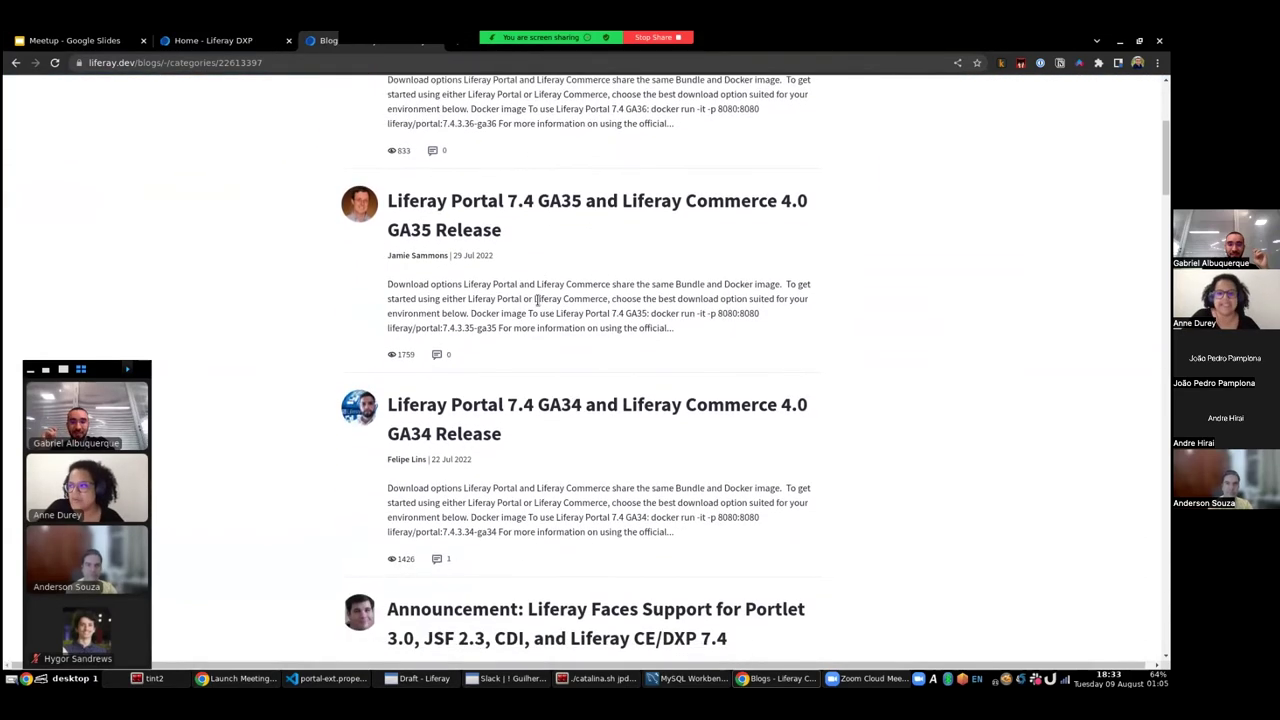
{"action": "scroll", "coordinate": [540, 307], "scroll_direction": "down", "scroll_amount": 2}
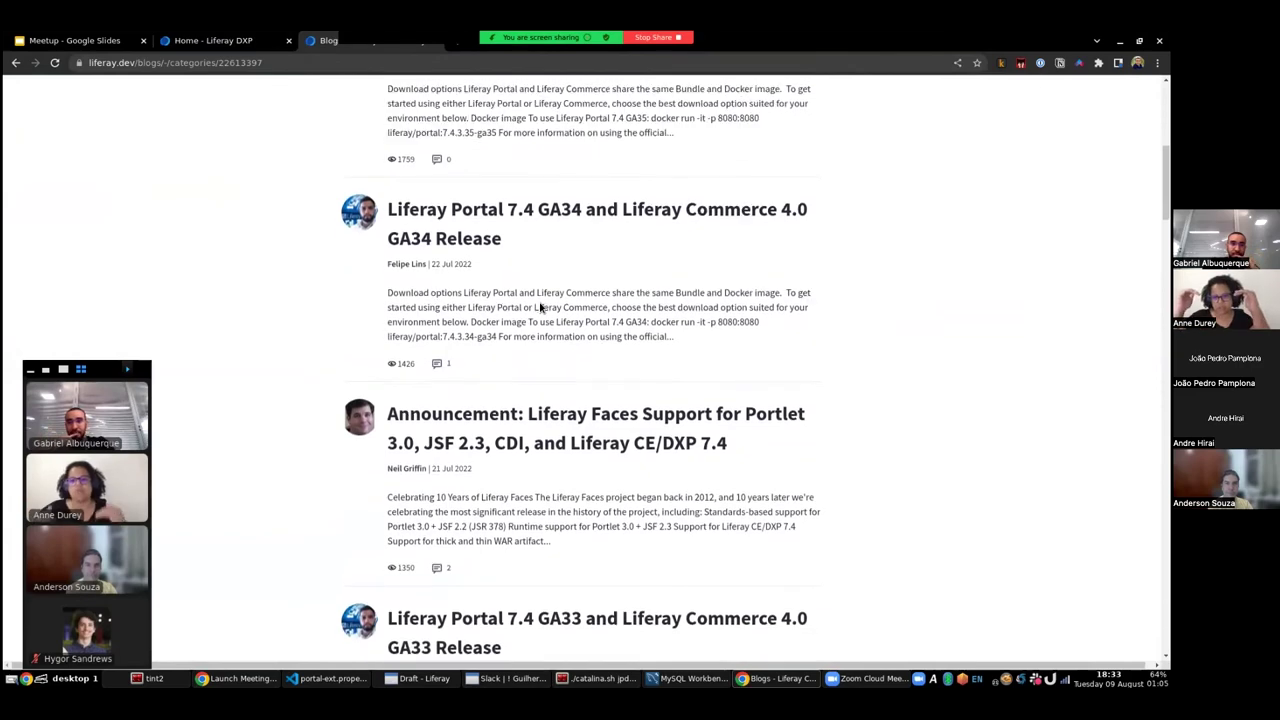
{"action": "scroll", "coordinate": [538, 300], "scroll_direction": "down", "scroll_amount": 2}
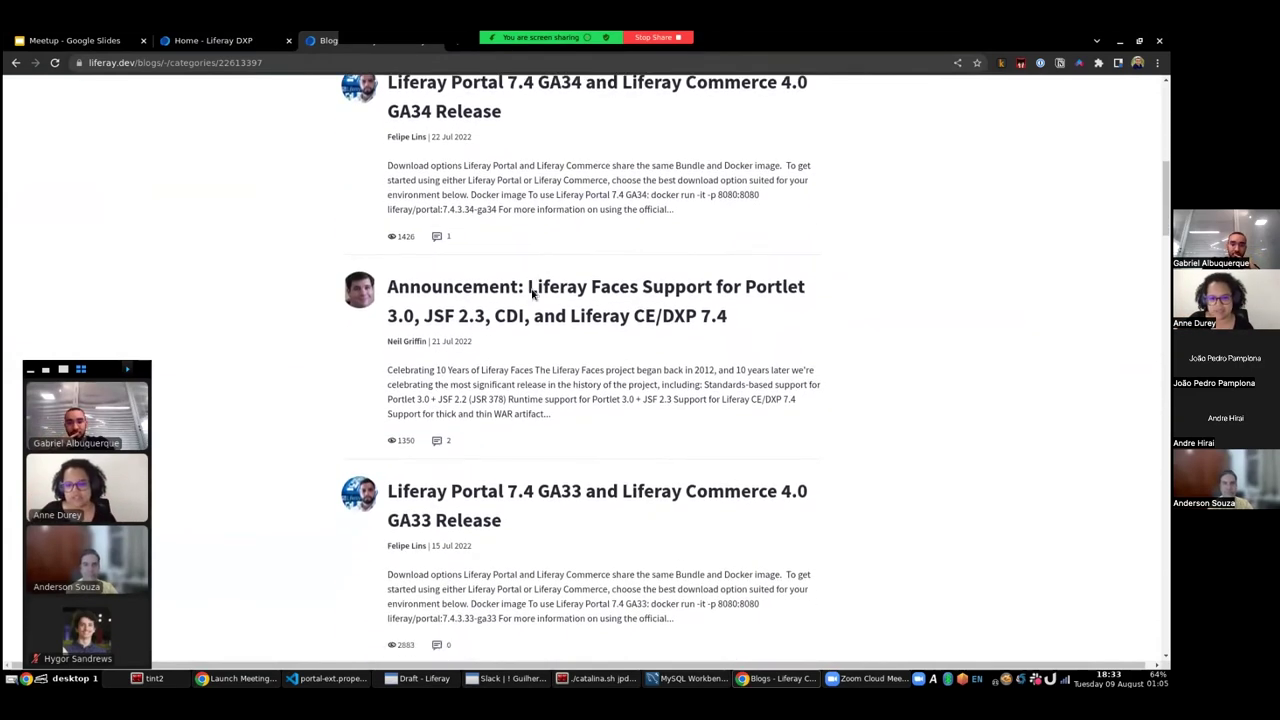
{"action": "scroll", "coordinate": [533, 292], "scroll_direction": "down", "scroll_amount": 4}
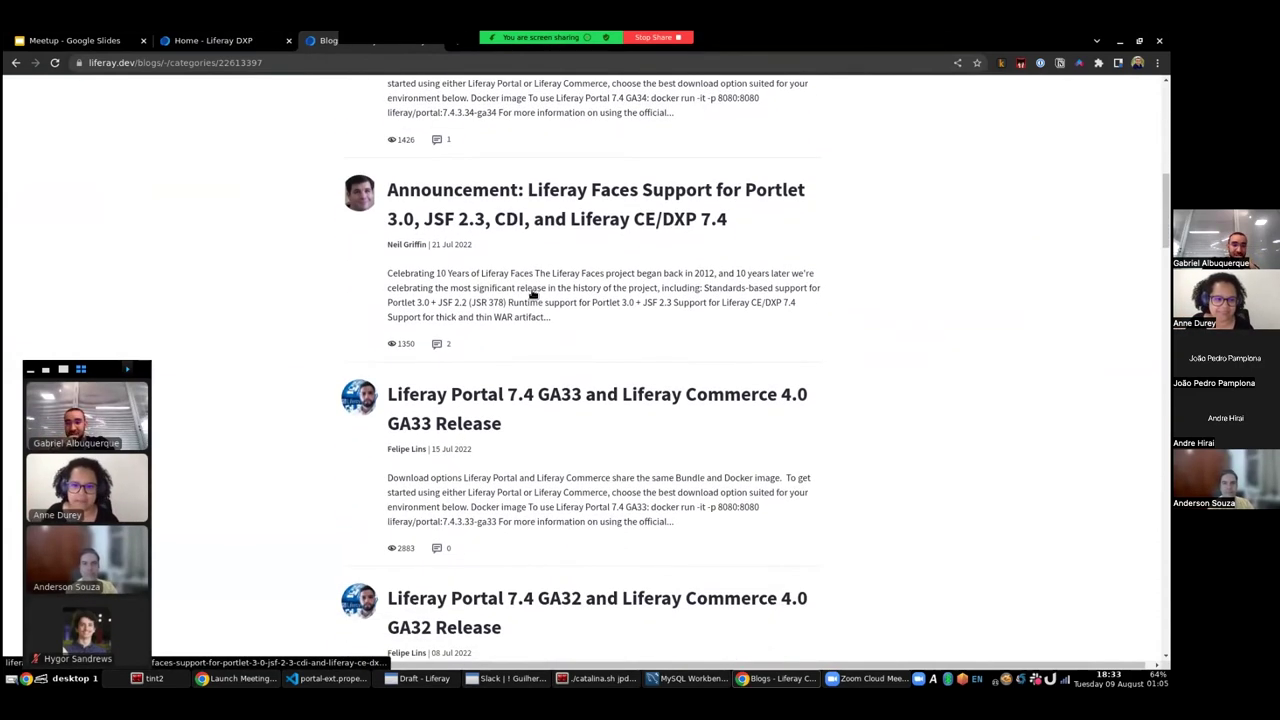
{"action": "scroll", "coordinate": [535, 292], "scroll_direction": "down", "scroll_amount": 1}
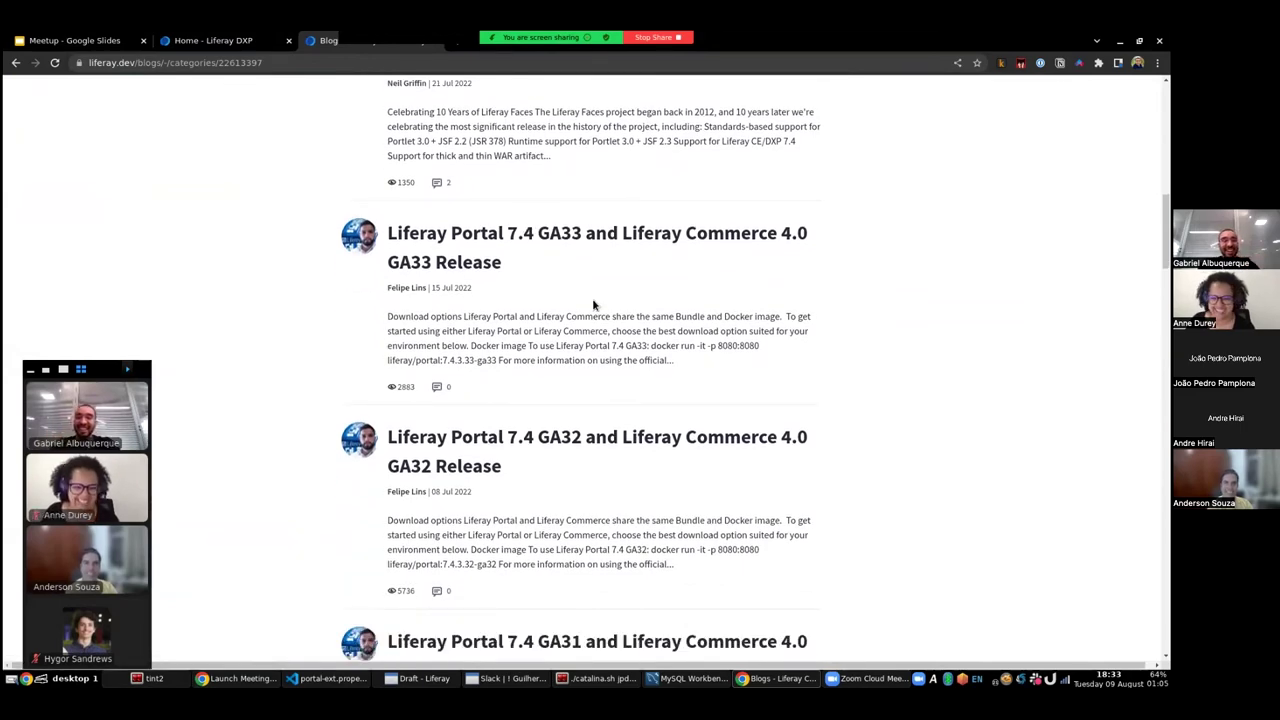
{"action": "scroll", "coordinate": [613, 314], "scroll_direction": "down", "scroll_amount": 3}
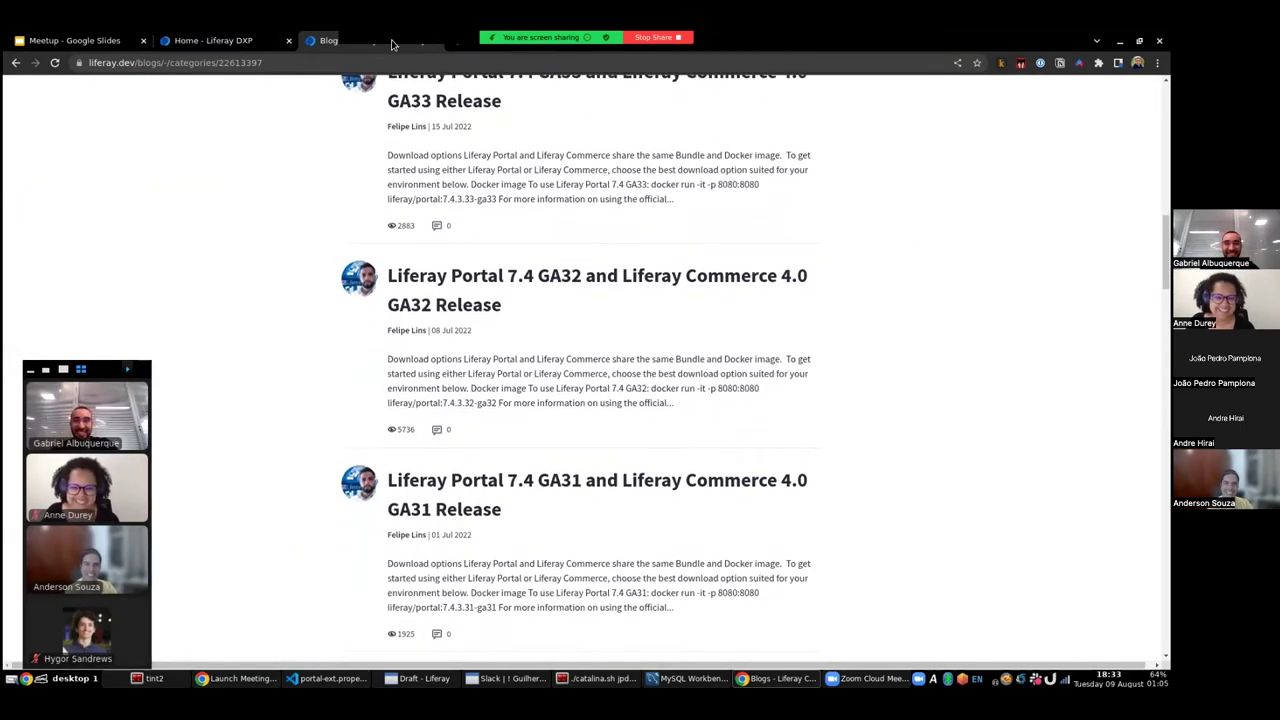
{"action": "scroll", "coordinate": [606, 340], "scroll_direction": "down", "scroll_amount": 1}
{"action": "scroll", "coordinate": [613, 341], "scroll_direction": "up", "scroll_amount": 2}
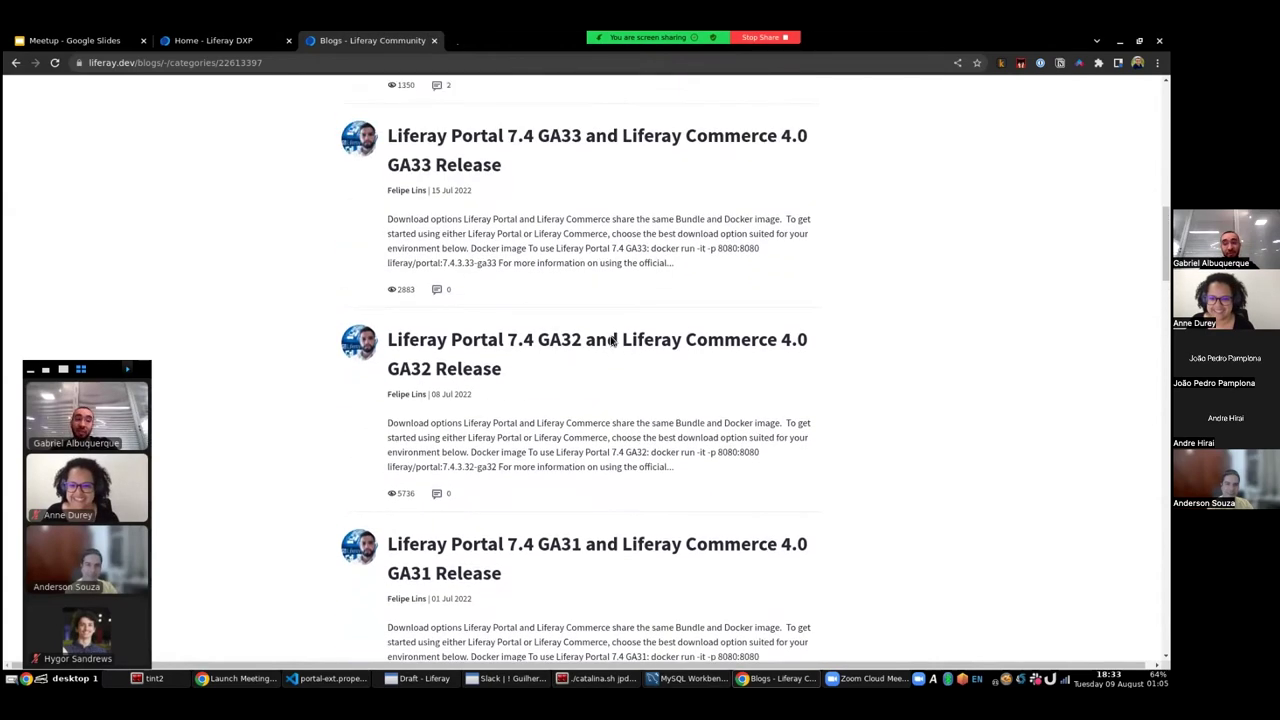
{"action": "scroll", "coordinate": [610, 341], "scroll_direction": "up", "scroll_amount": 1}
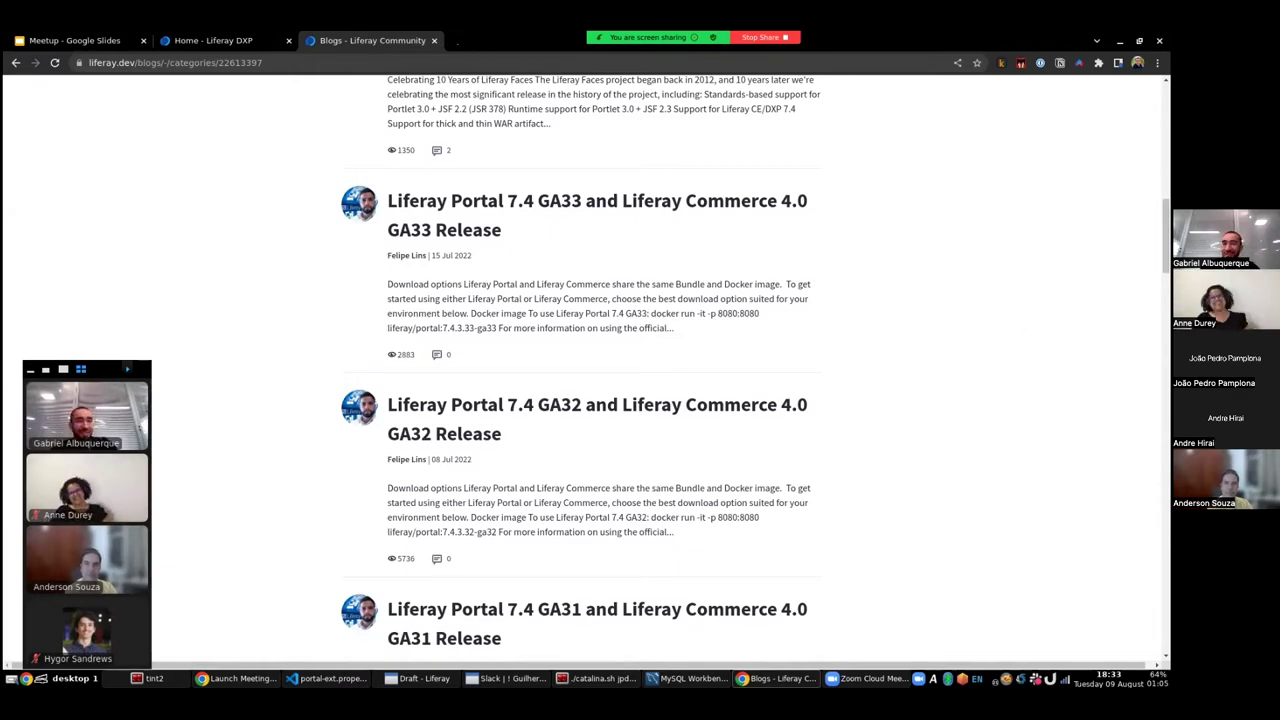
{"action": "scroll", "coordinate": [1009, 120], "scroll_direction": "up", "scroll_amount": 13}
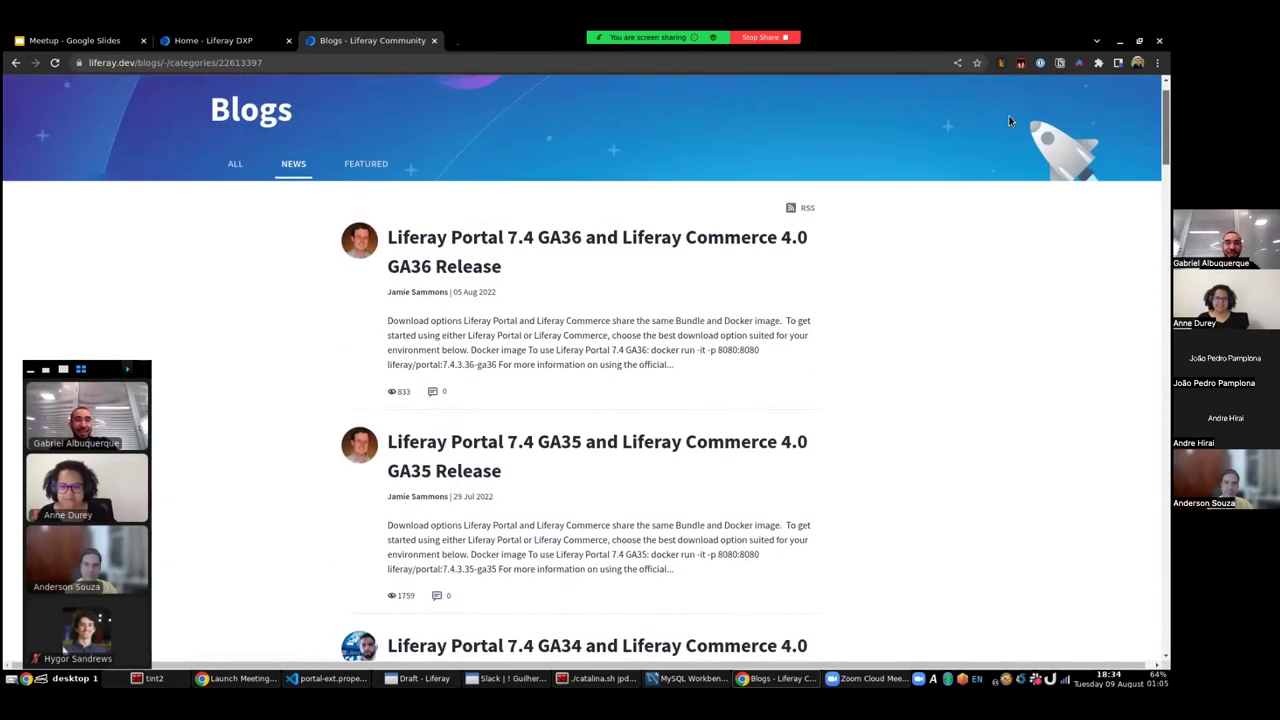
{"action": "scroll", "coordinate": [1009, 120], "scroll_direction": "up", "scroll_amount": 1}
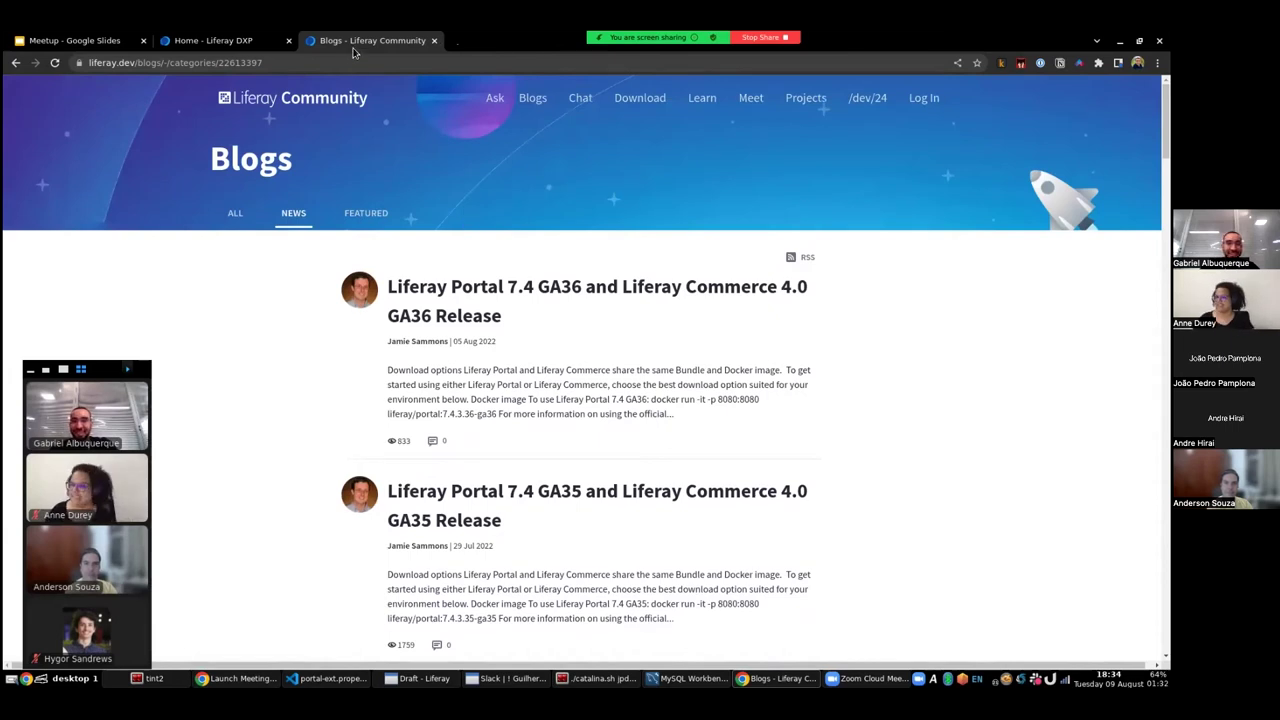
- Close the Blogs tab and go to Control Panel > Objects from the Applications menu
{"action": "left_click", "coordinate": [434, 40]}
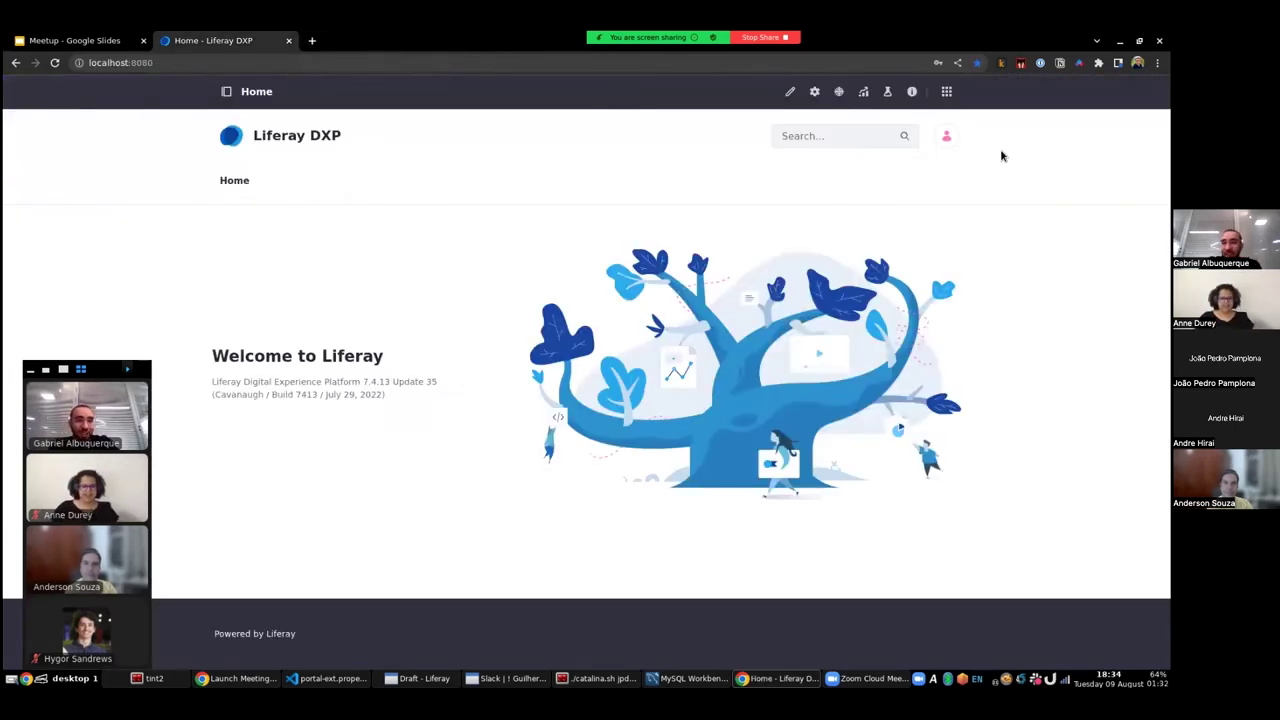
{"action": "left_click", "coordinate": [945, 92]}
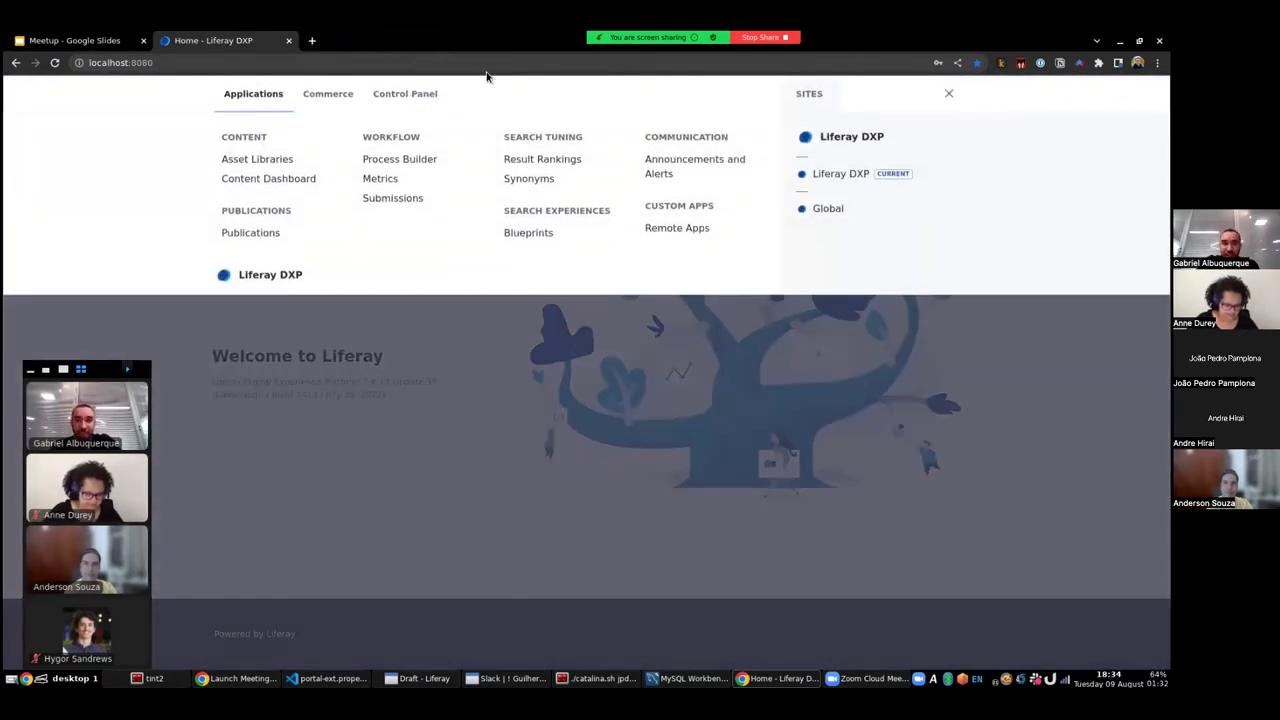
{"action": "left_click", "coordinate": [397, 96]}
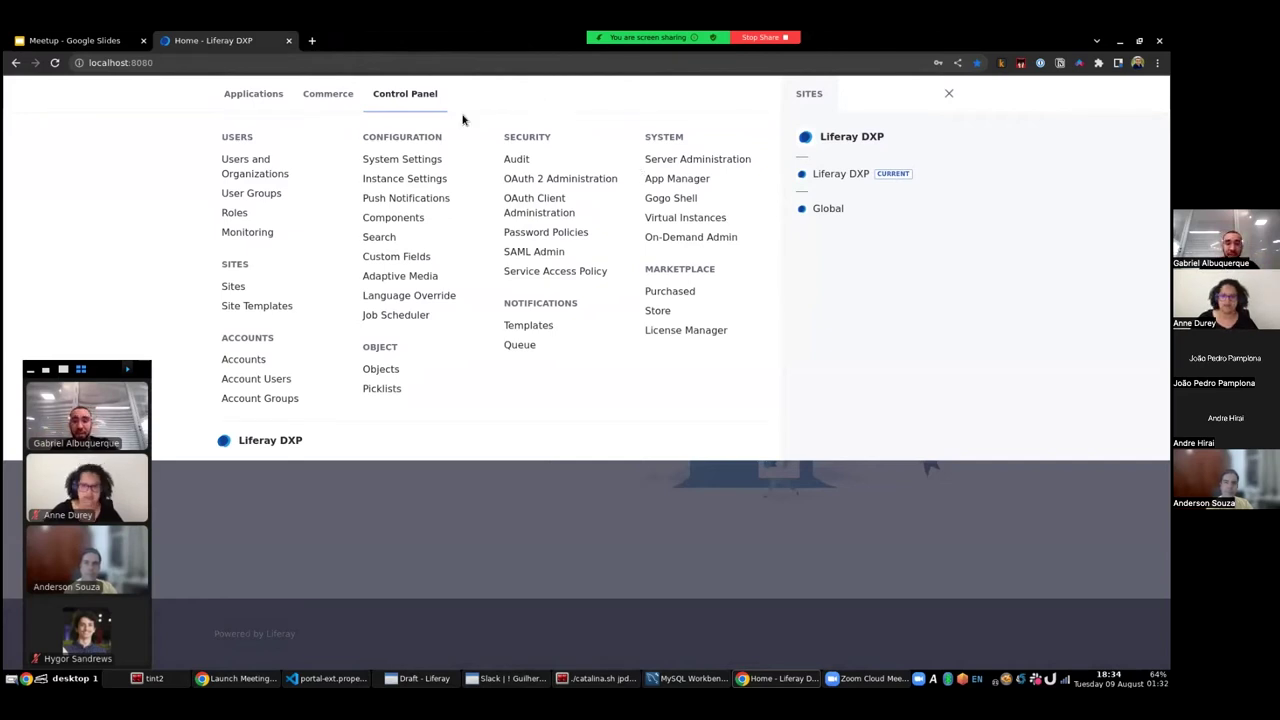
{"action": "left_click", "coordinate": [381, 369]}
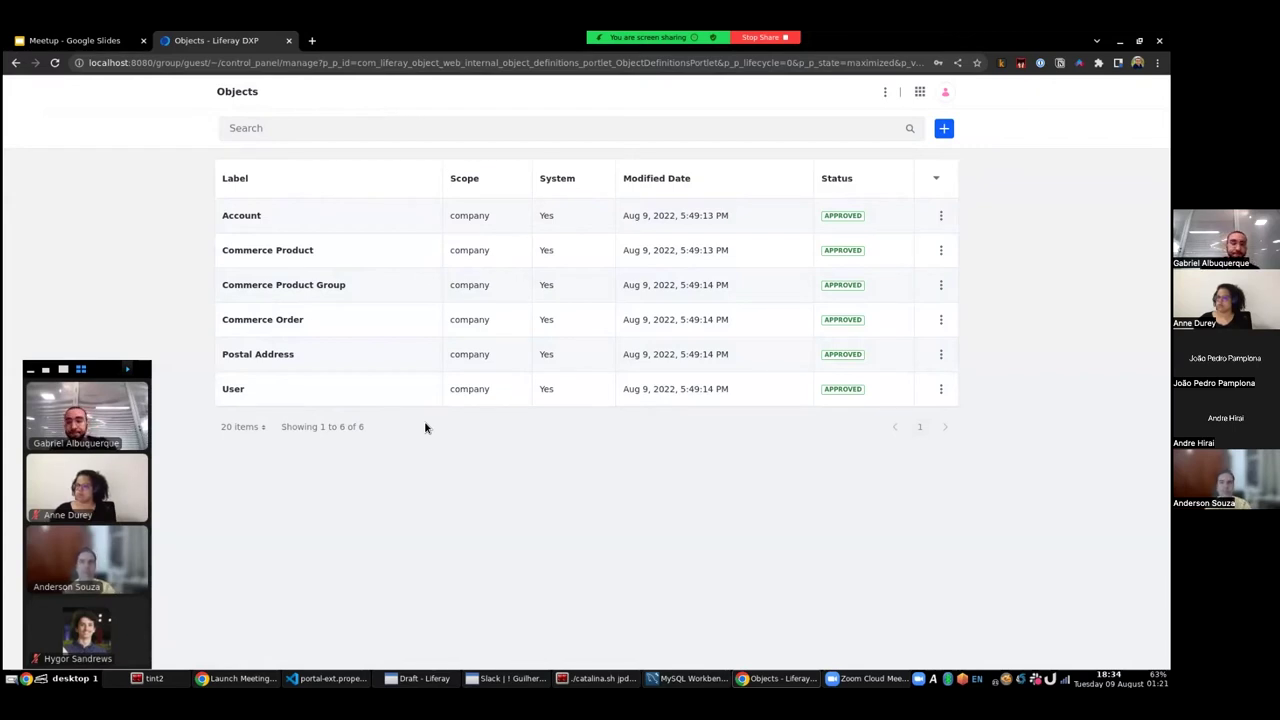
- Create a custom object labelled Ticket with plural label Tickets, then bring up MySQL Workbench
{"action": "left_click", "coordinate": [944, 130]}
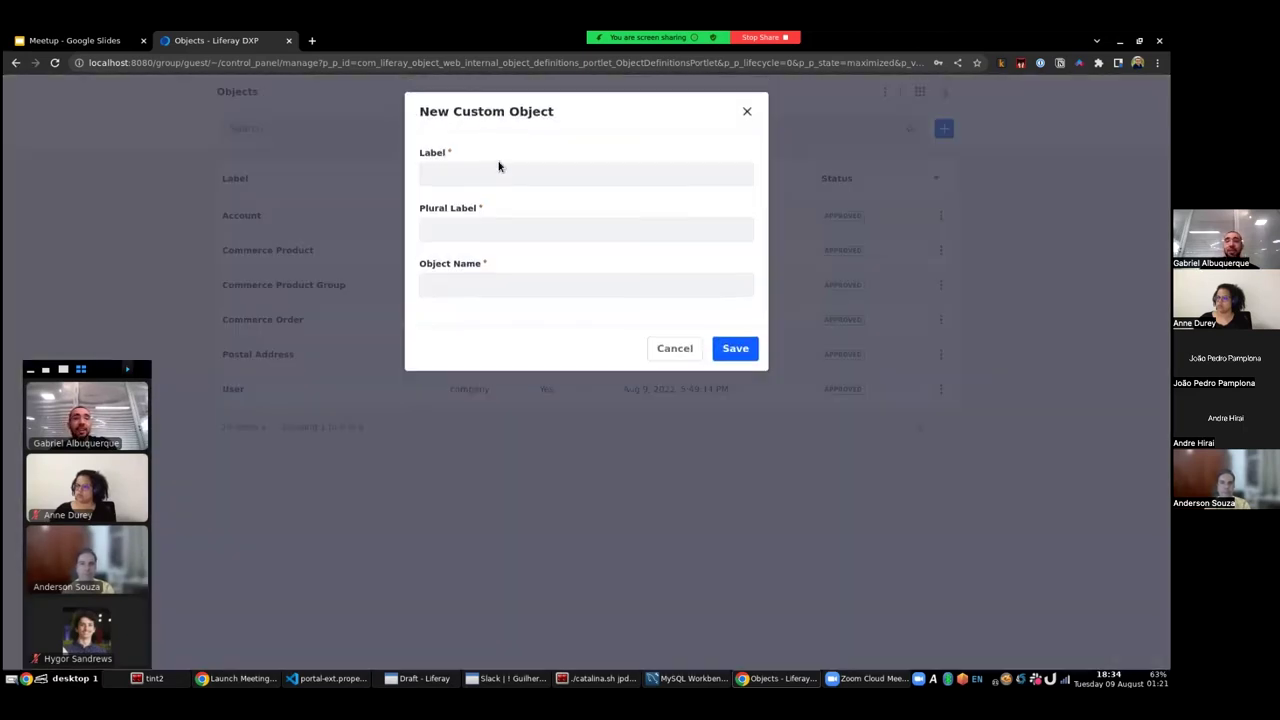
{"action": "left_click", "coordinate": [492, 171]}
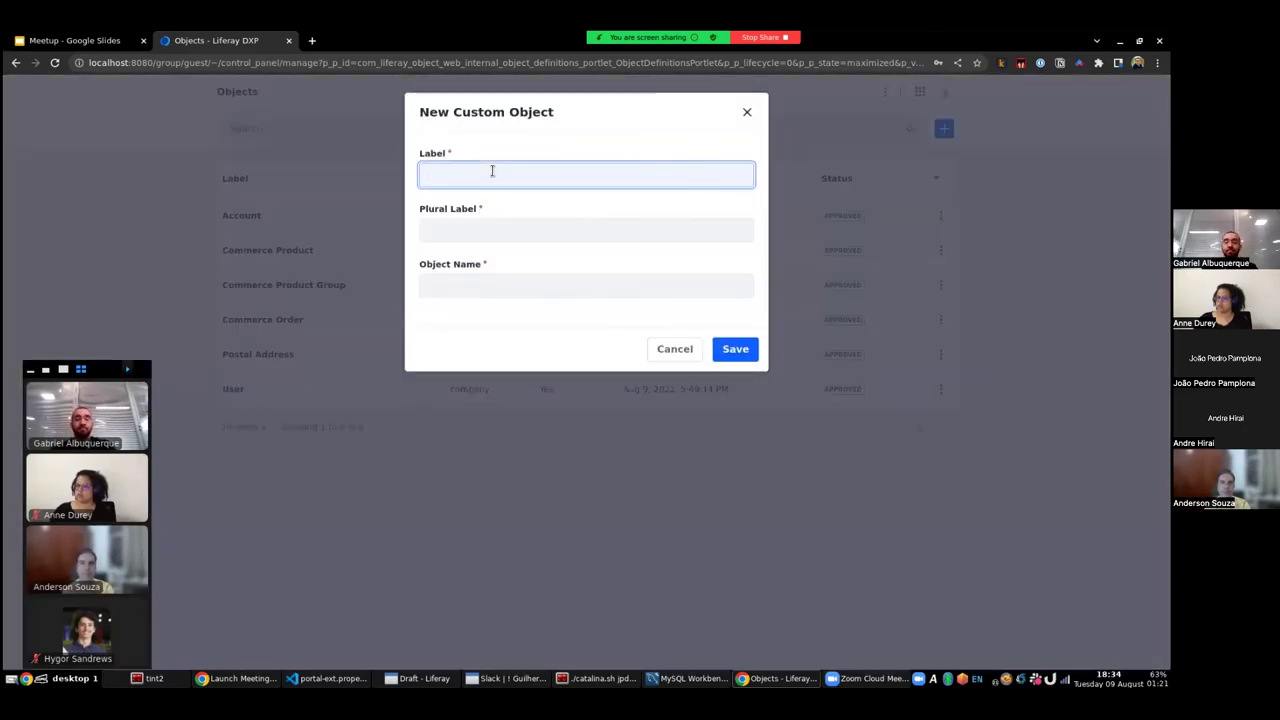
{"action": "type", "text": "Ticket"}
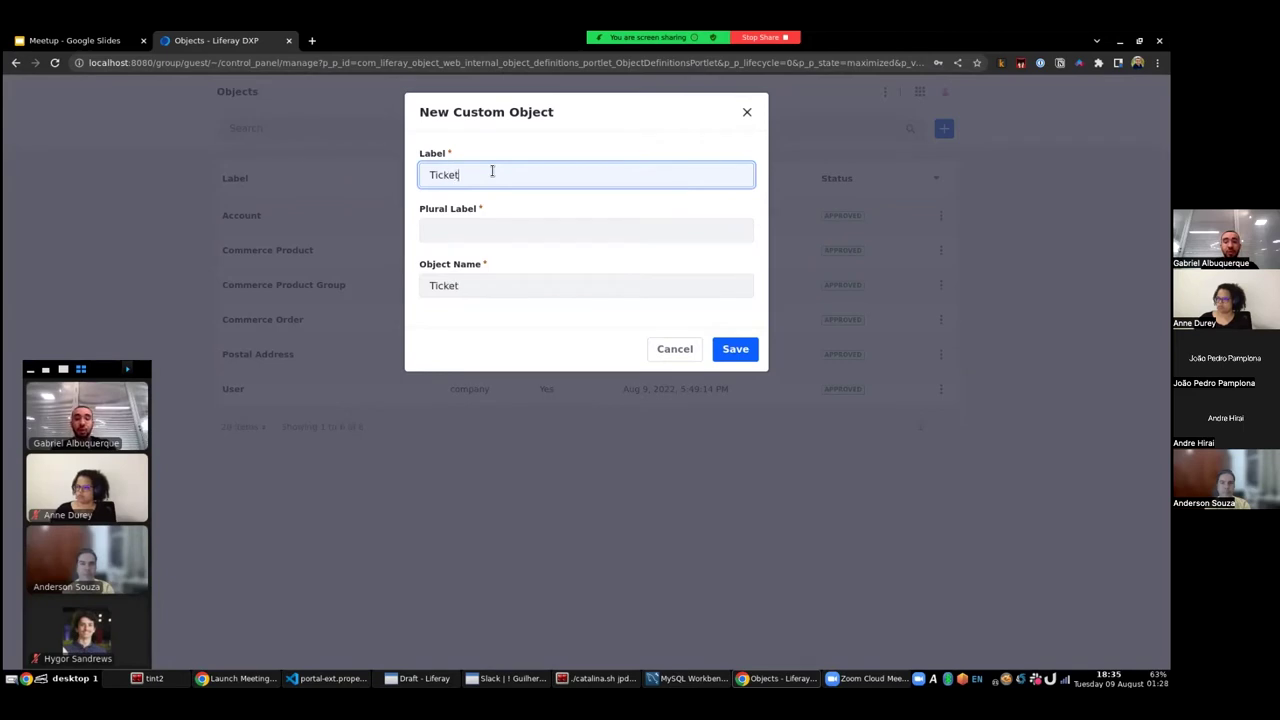
{"action": "key", "text": "ctrl+a"}
{"action": "key", "text": "ctrl+c"}
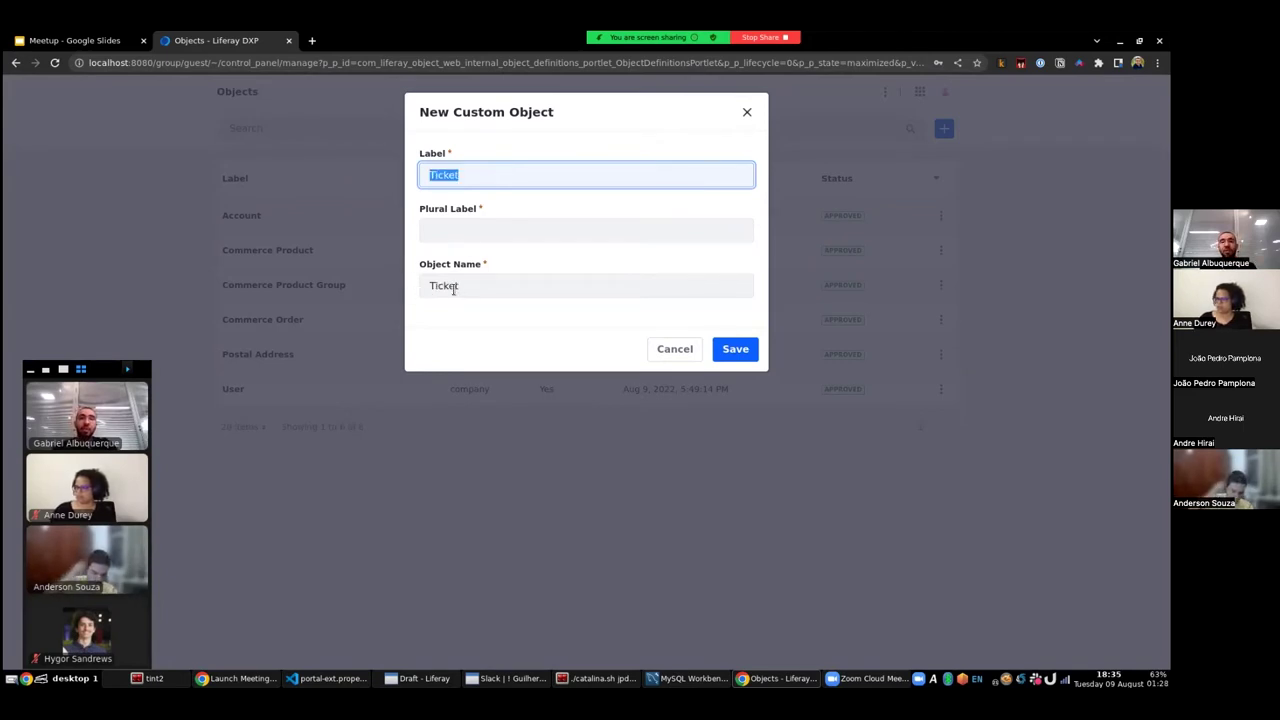
{"action": "left_click", "coordinate": [469, 228]}
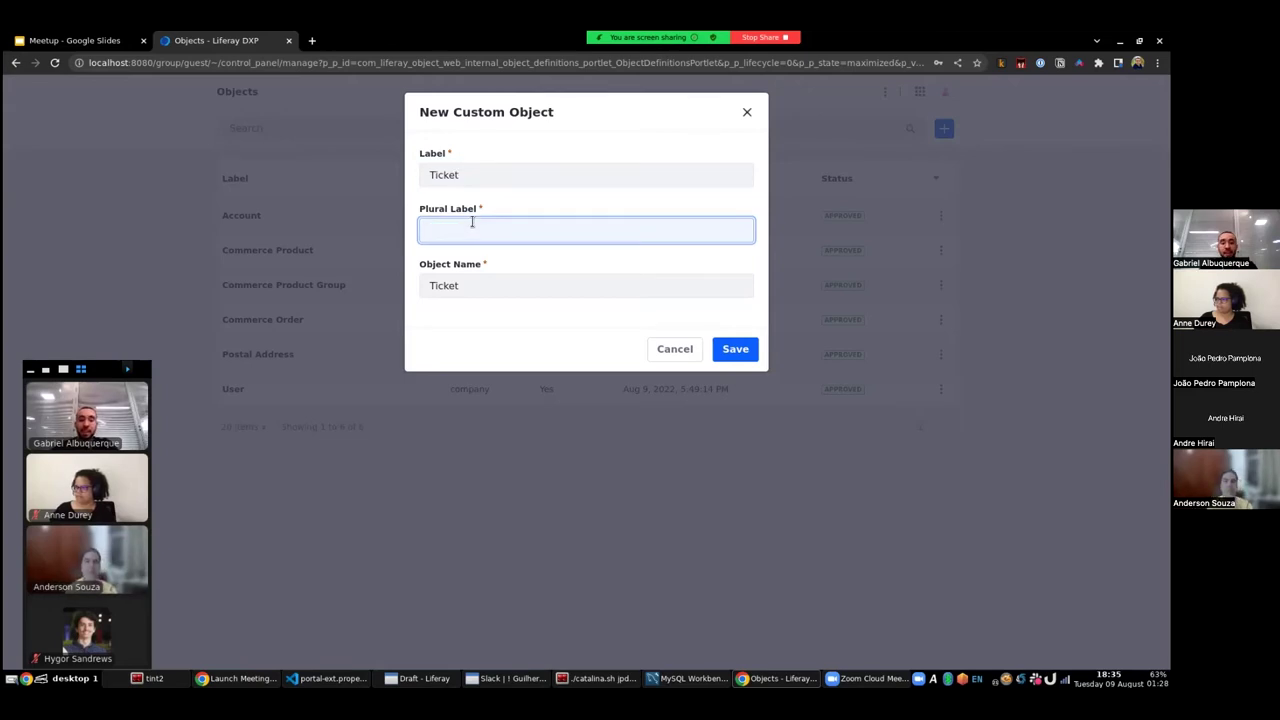
{"action": "key", "text": "ctrl+v"}
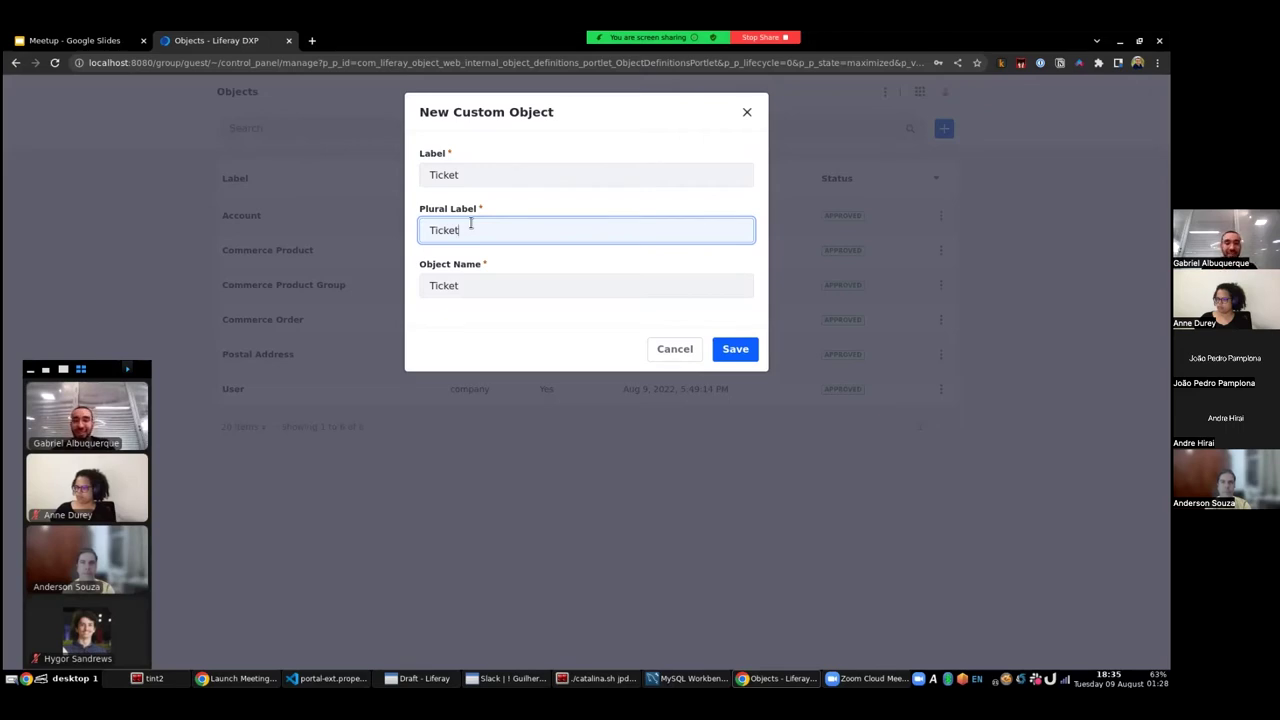
{"action": "type", "text": "s"}
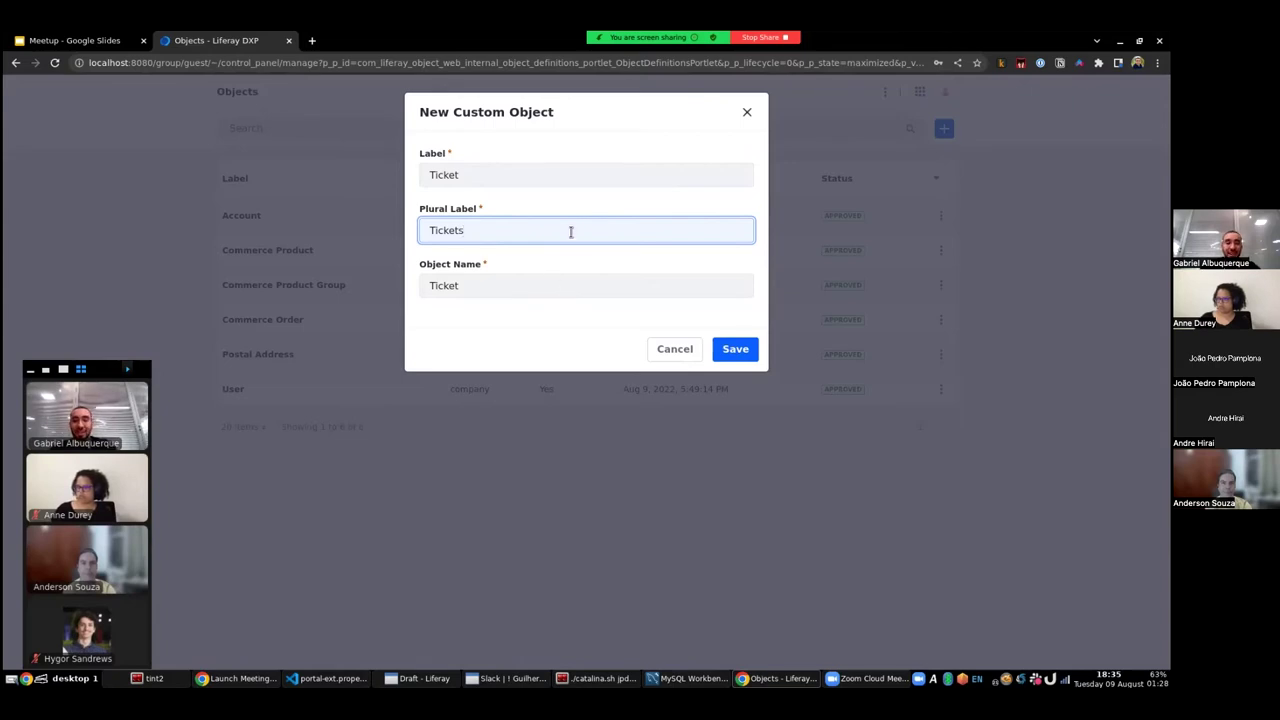
{"action": "left_click", "coordinate": [733, 354]}
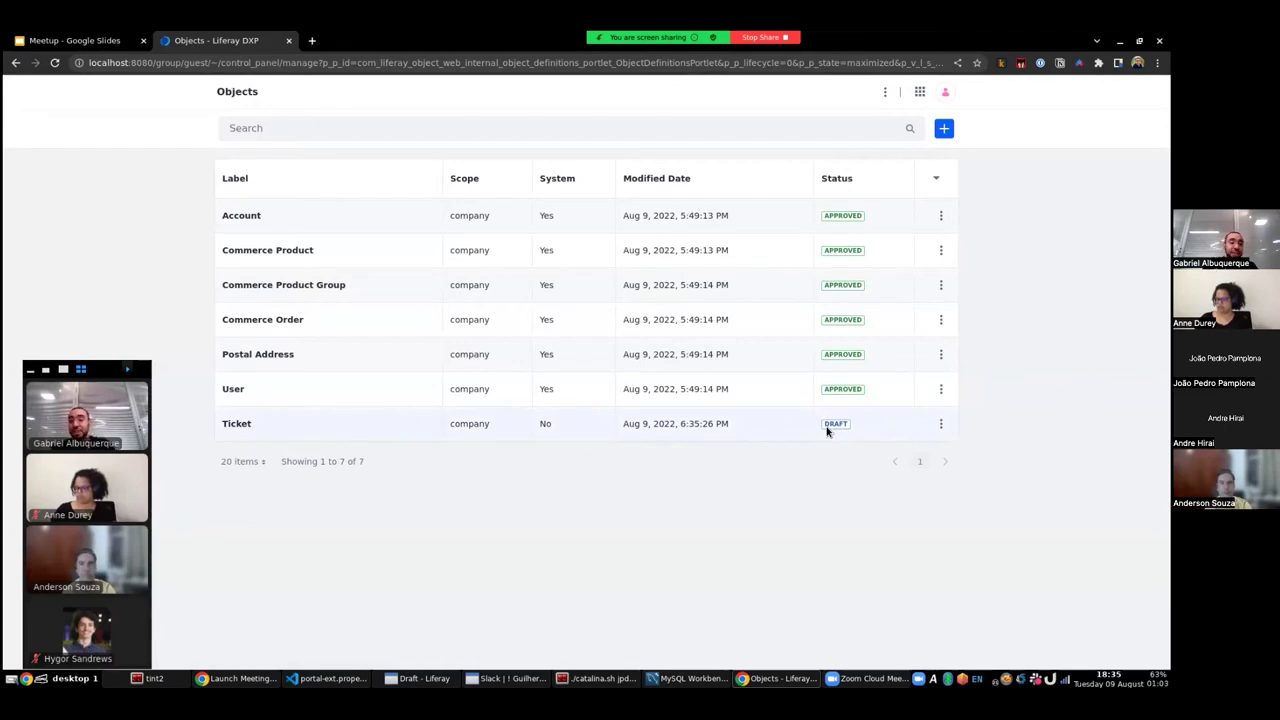
{"action": "left_click", "coordinate": [690, 678]}
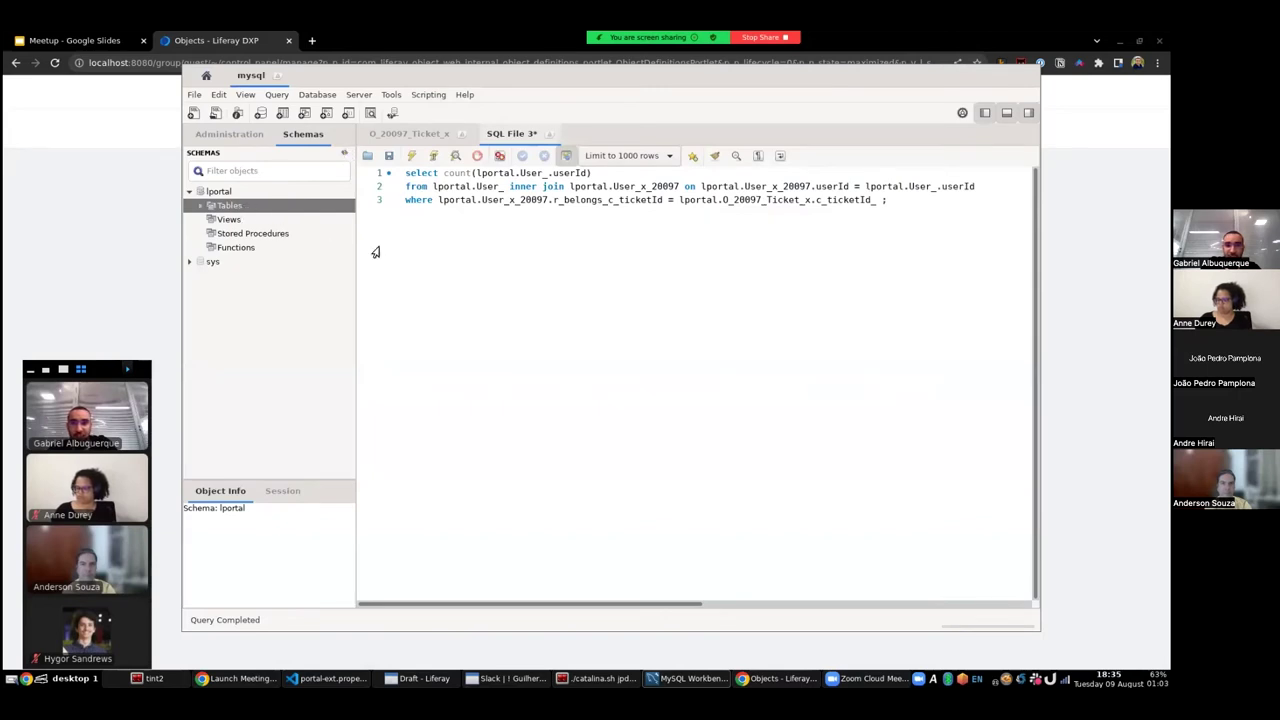
- Expand lportal's Tables, browse down to the Object tables, then switch back to Liferay
{"action": "left_click", "coordinate": [199, 207]}
{"action": "scroll", "coordinate": [270, 280], "scroll_direction": "down", "scroll_amount": 15}
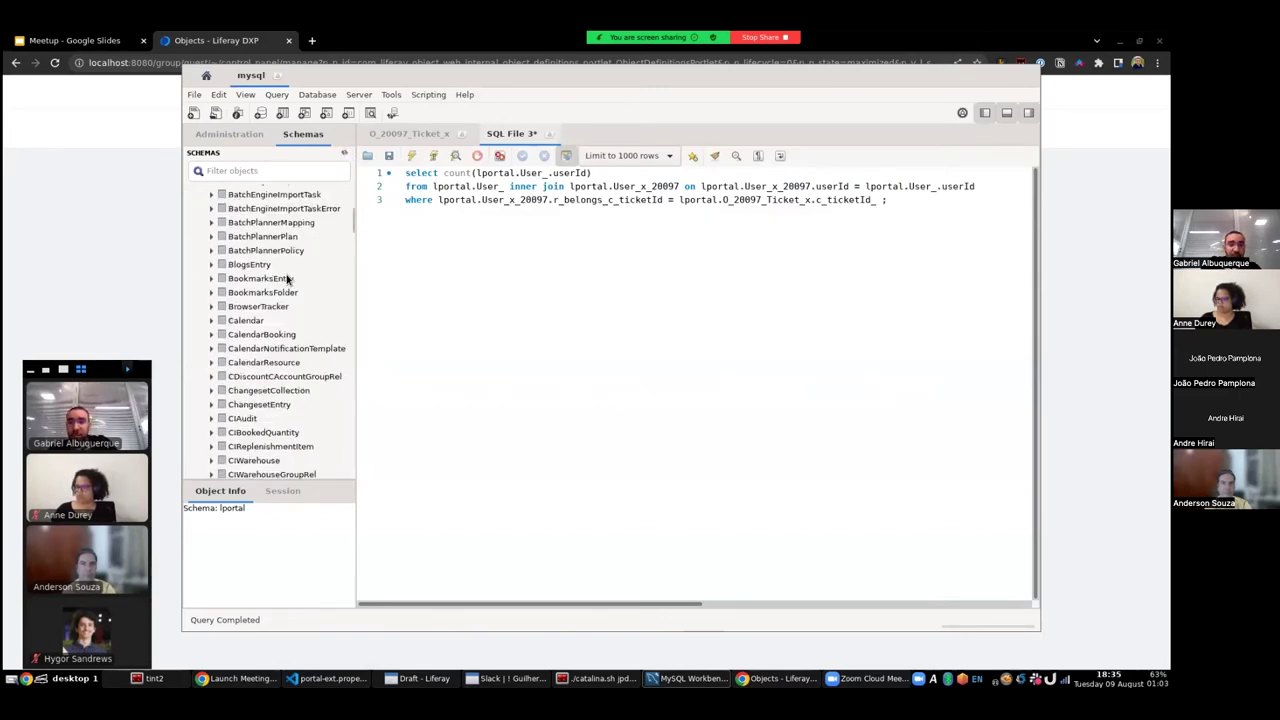
{"action": "scroll", "coordinate": [287, 285], "scroll_direction": "down", "scroll_amount": 20}
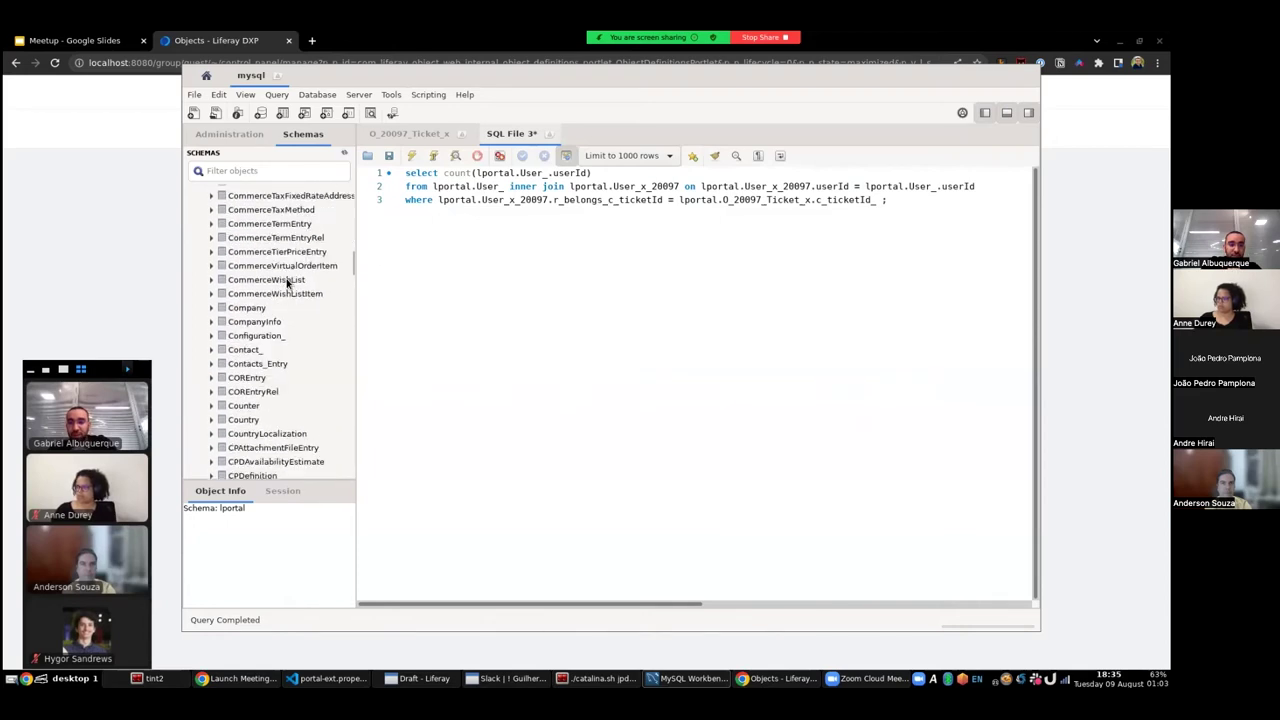
{"action": "scroll", "coordinate": [266, 283], "scroll_direction": "down", "scroll_amount": 20}
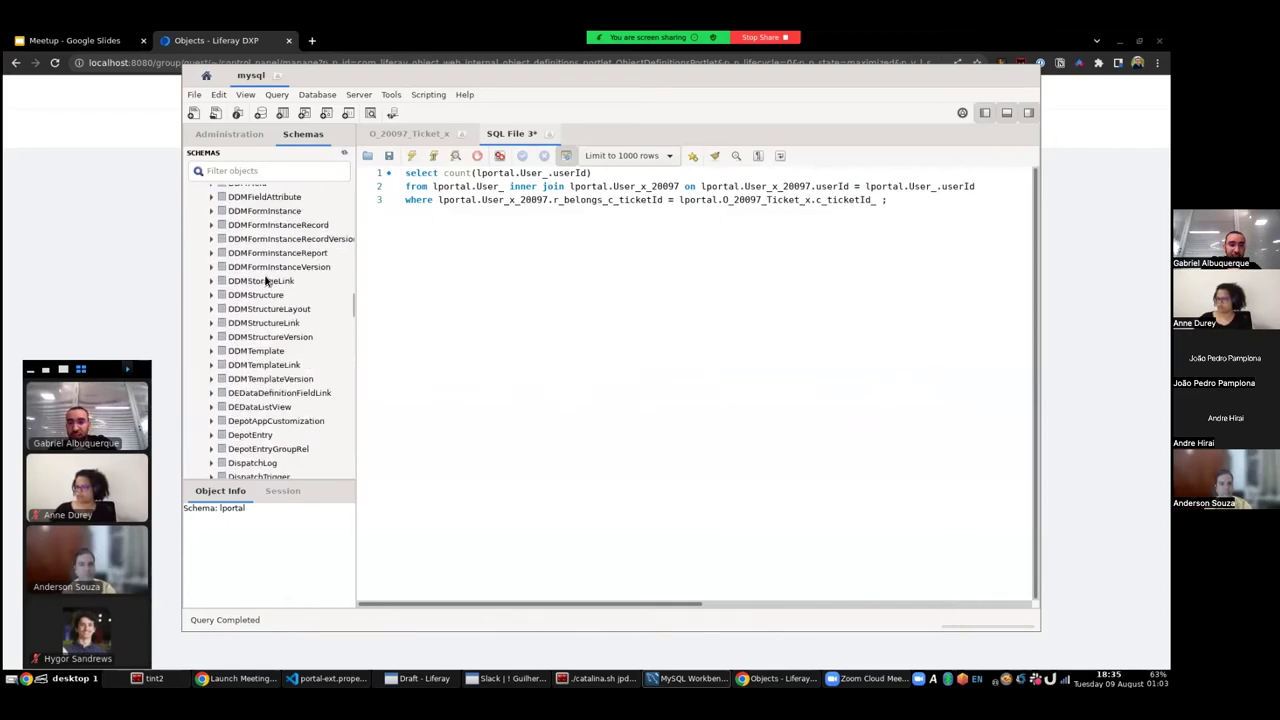
{"action": "scroll", "coordinate": [263, 288], "scroll_direction": "down", "scroll_amount": 20}
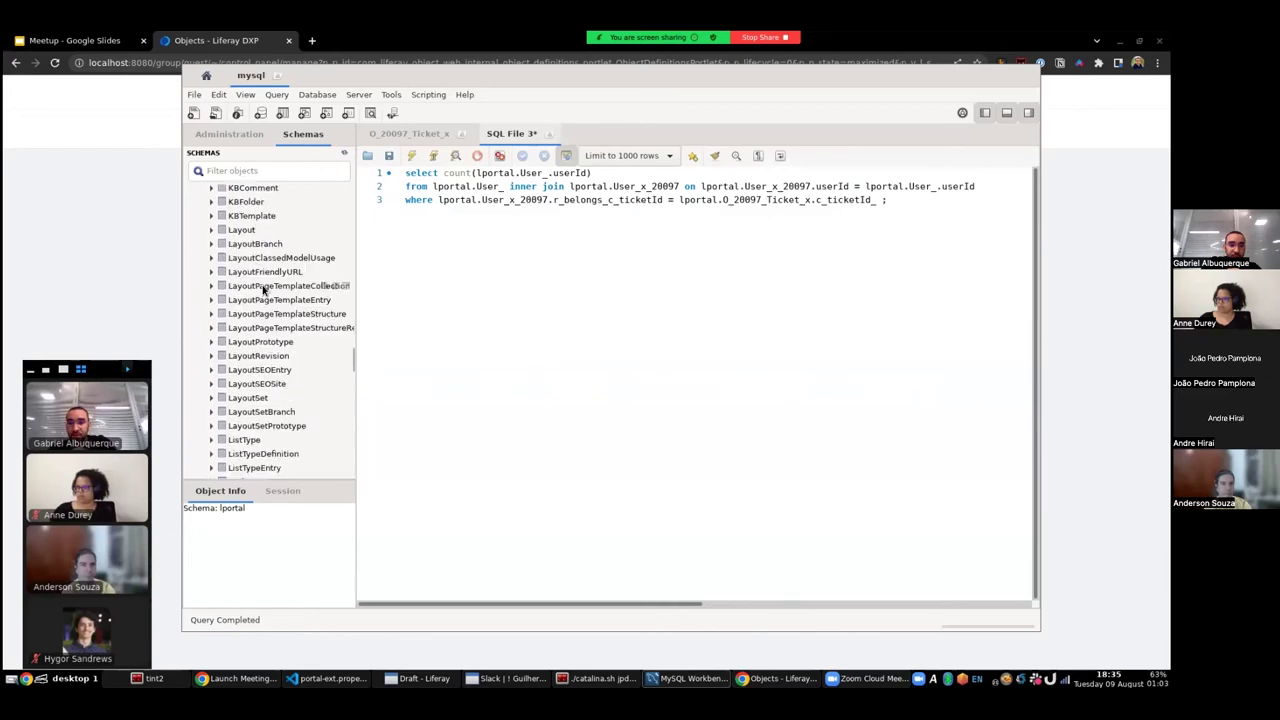
{"action": "scroll", "coordinate": [265, 300], "scroll_direction": "down", "scroll_amount": 5}
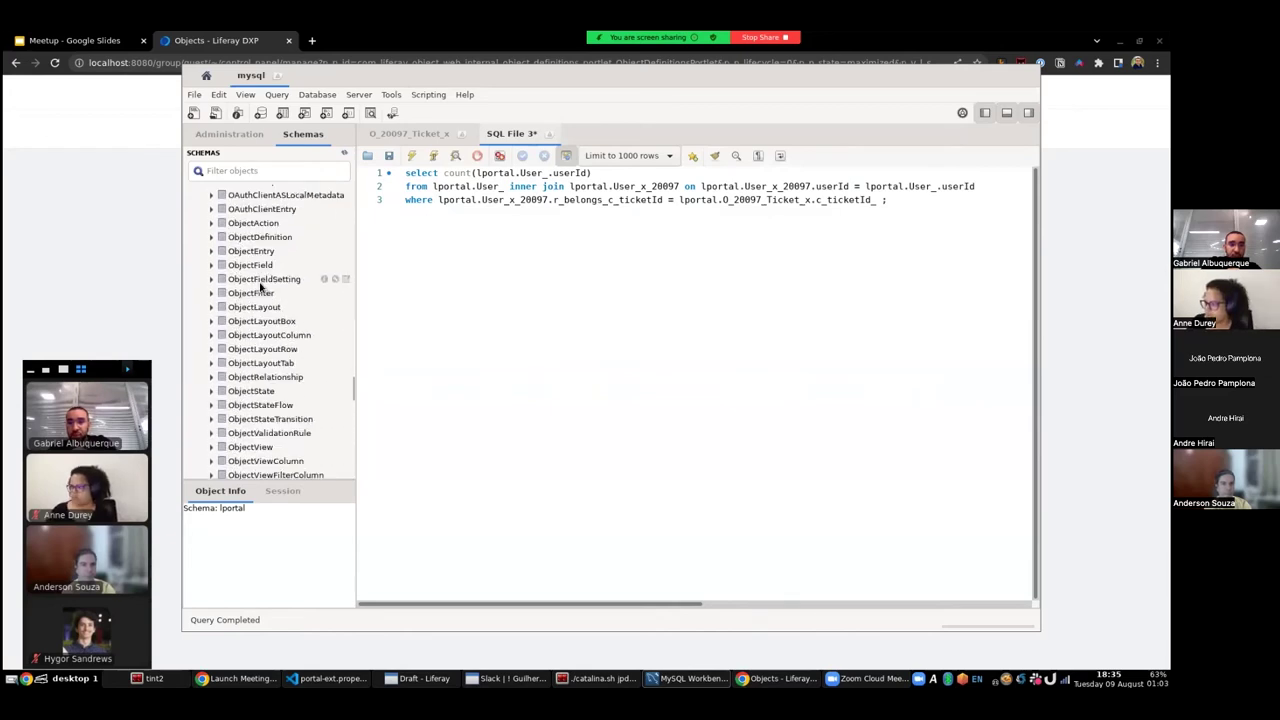
{"action": "scroll", "coordinate": [268, 320], "scroll_direction": "up", "scroll_amount": 5}
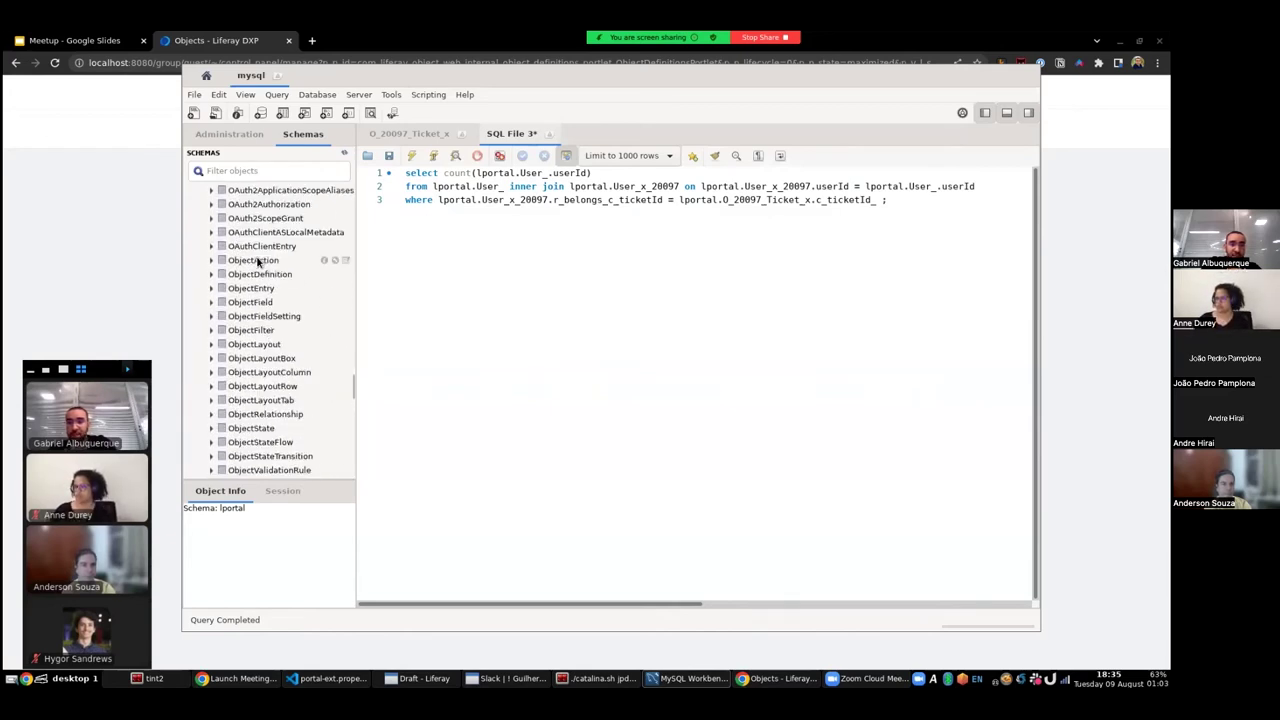
{"action": "scroll", "coordinate": [248, 370], "scroll_direction": "down", "scroll_amount": 5}
{"action": "scroll", "coordinate": [248, 378], "scroll_direction": "down", "scroll_amount": 2}
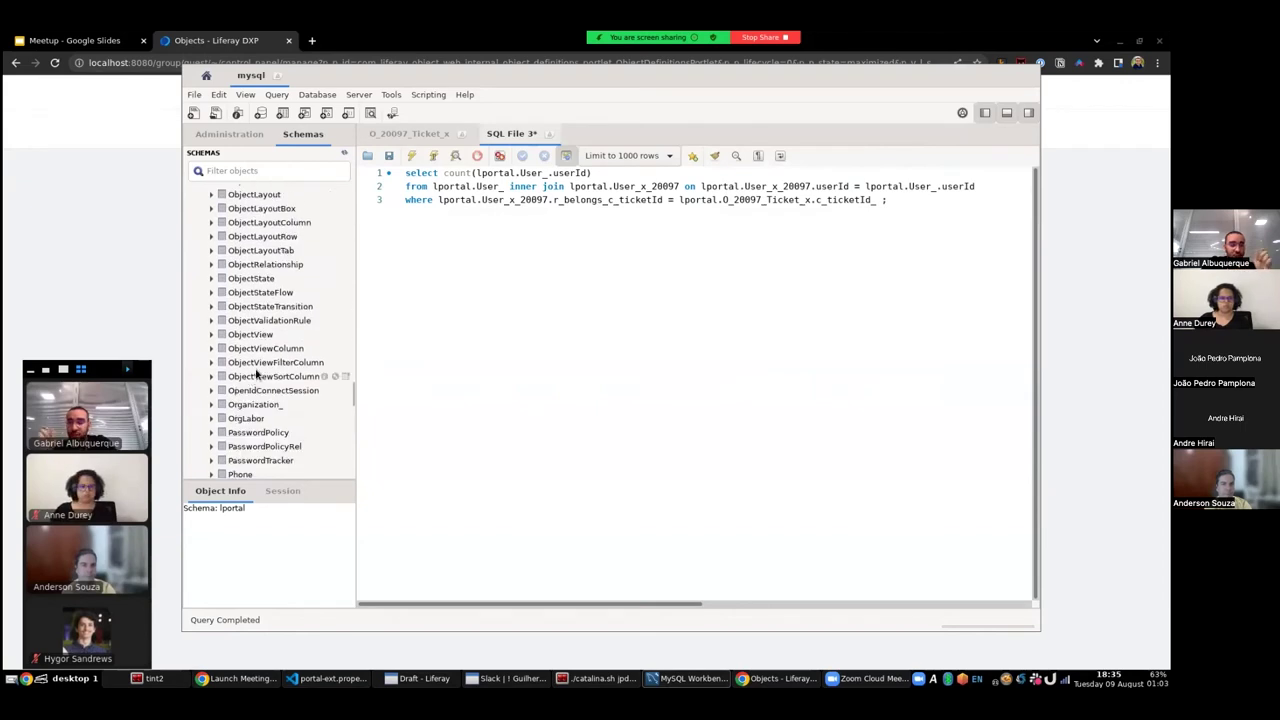
{"action": "scroll", "coordinate": [255, 375], "scroll_direction": "down", "scroll_amount": 3}
{"action": "scroll", "coordinate": [260, 348], "scroll_direction": "up", "scroll_amount": 5}
{"action": "scroll", "coordinate": [259, 347], "scroll_direction": "up", "scroll_amount": 3}
{"action": "scroll", "coordinate": [259, 347], "scroll_direction": "down", "scroll_amount": 3}
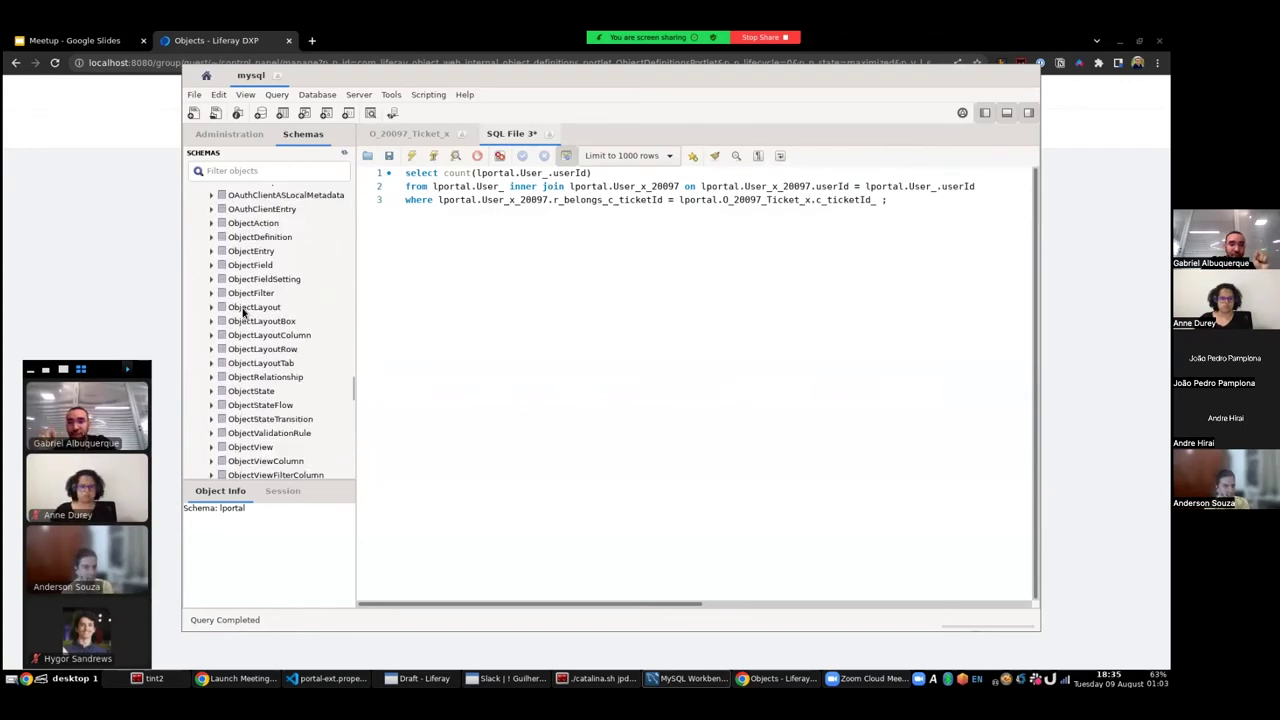
{"action": "key", "text": "alt+Tab"}
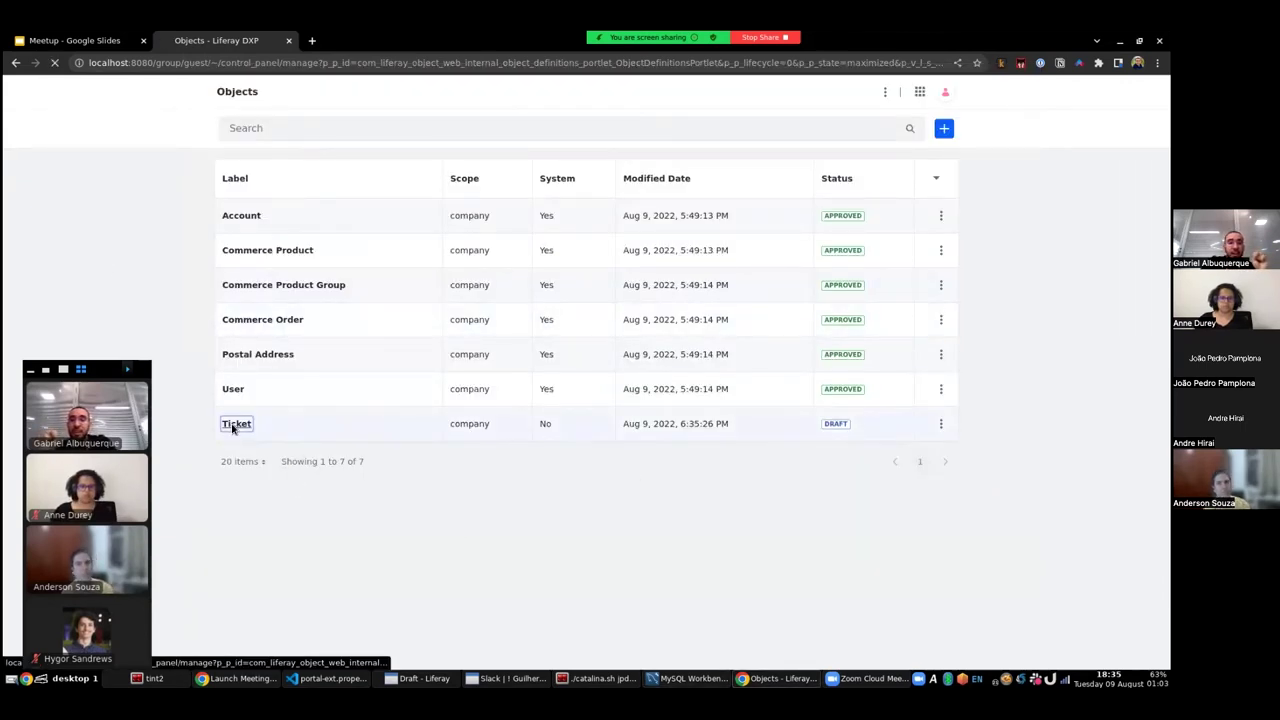
- Open the Ticket object and view its Fields tab
{"action": "left_click", "coordinate": [236, 426]}
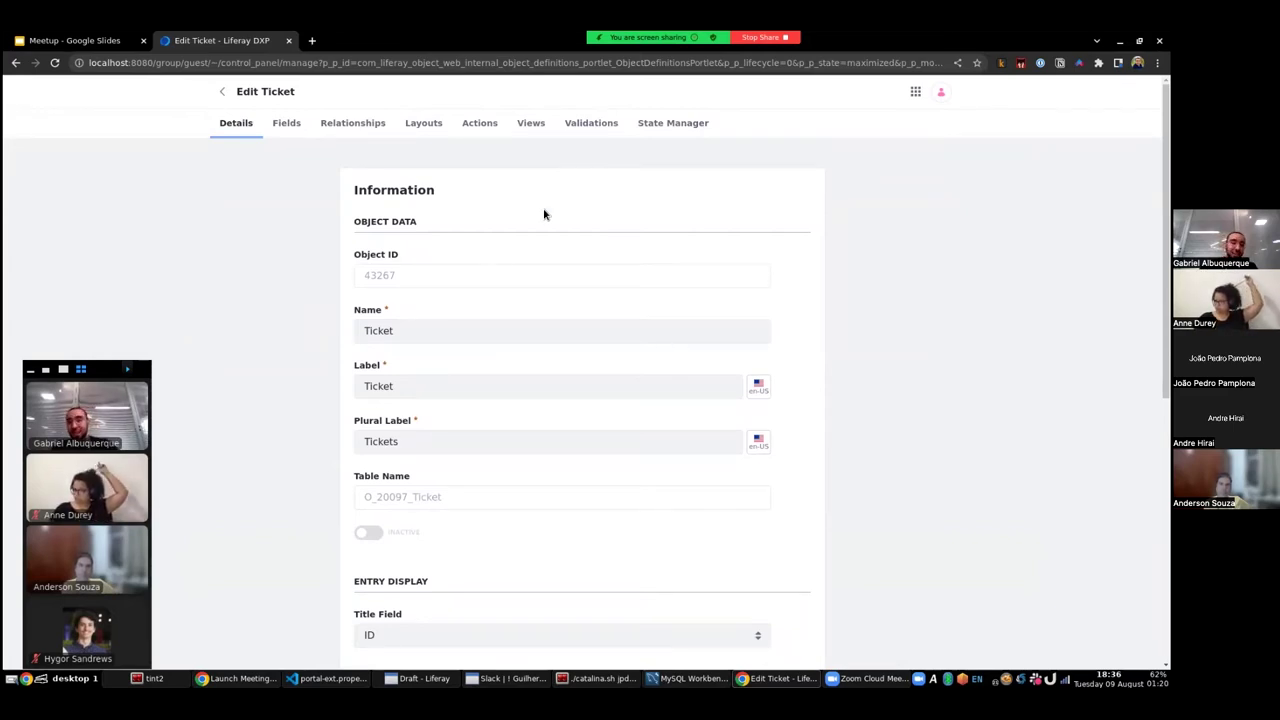
{"action": "left_click", "coordinate": [287, 125]}
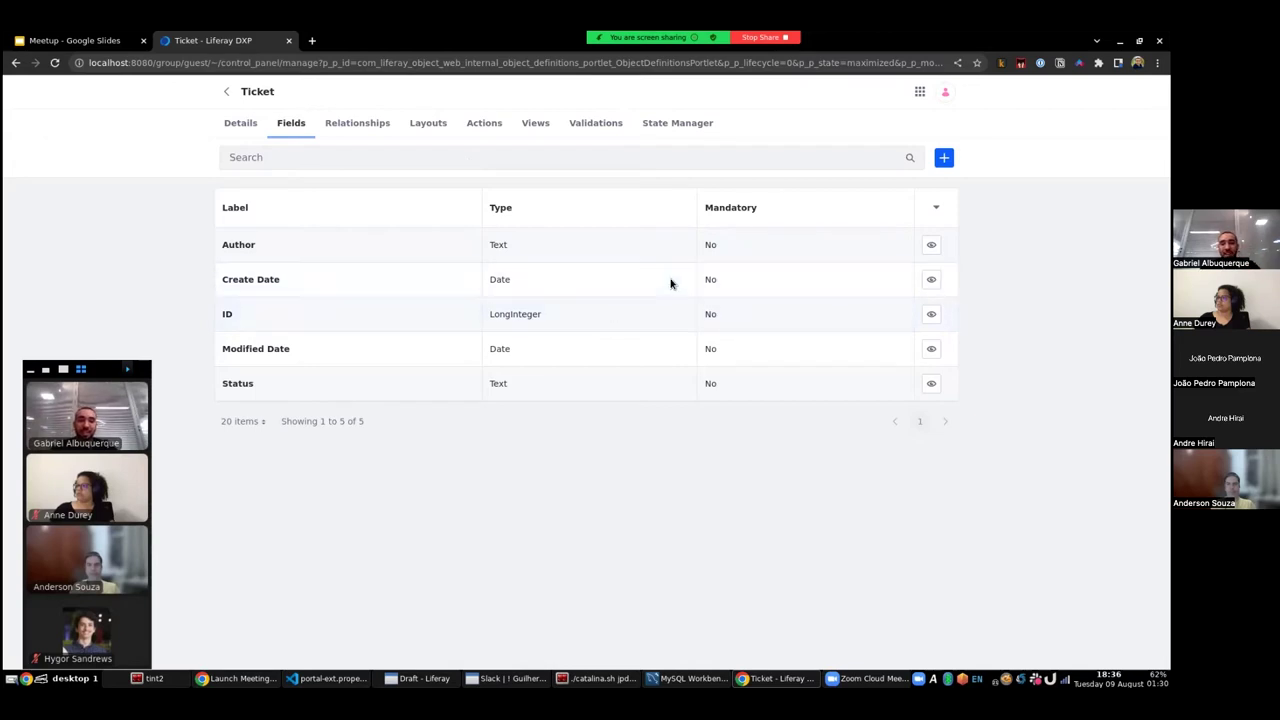
- Add a non-mandatory field labelled Description with type Text to Ticket
{"action": "left_click", "coordinate": [944, 158]}
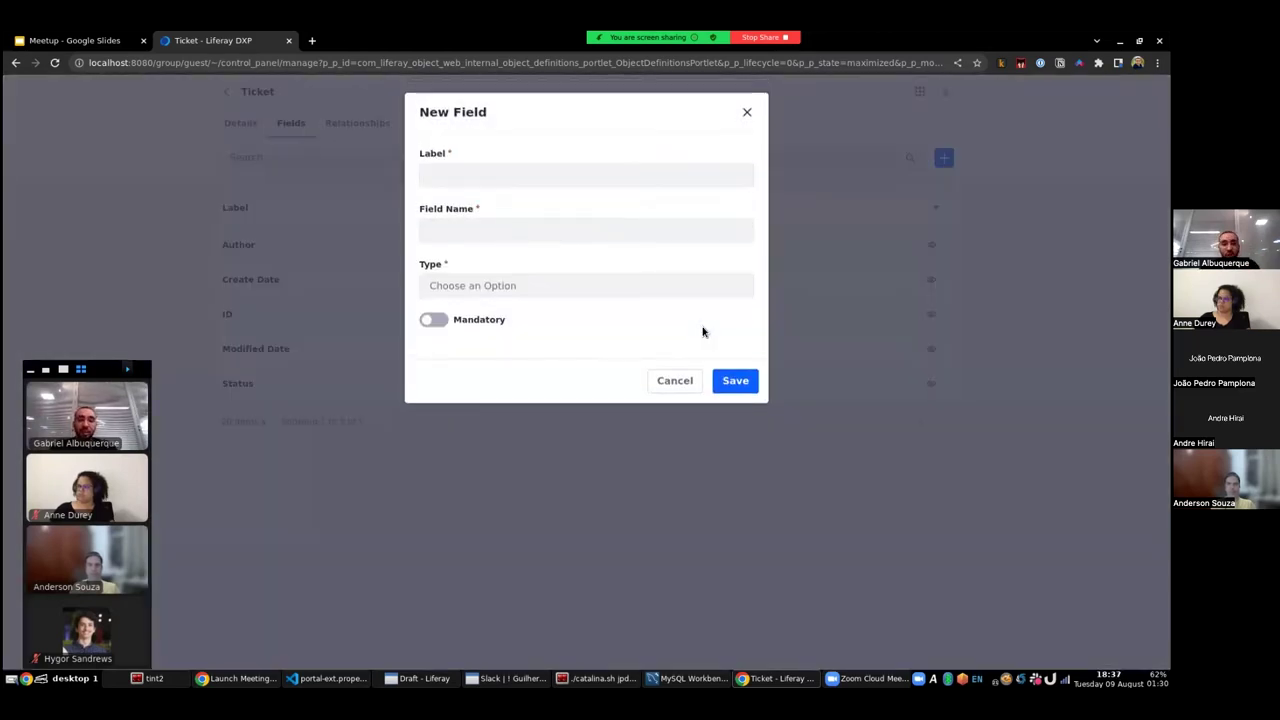
{"action": "left_click", "coordinate": [461, 174]}
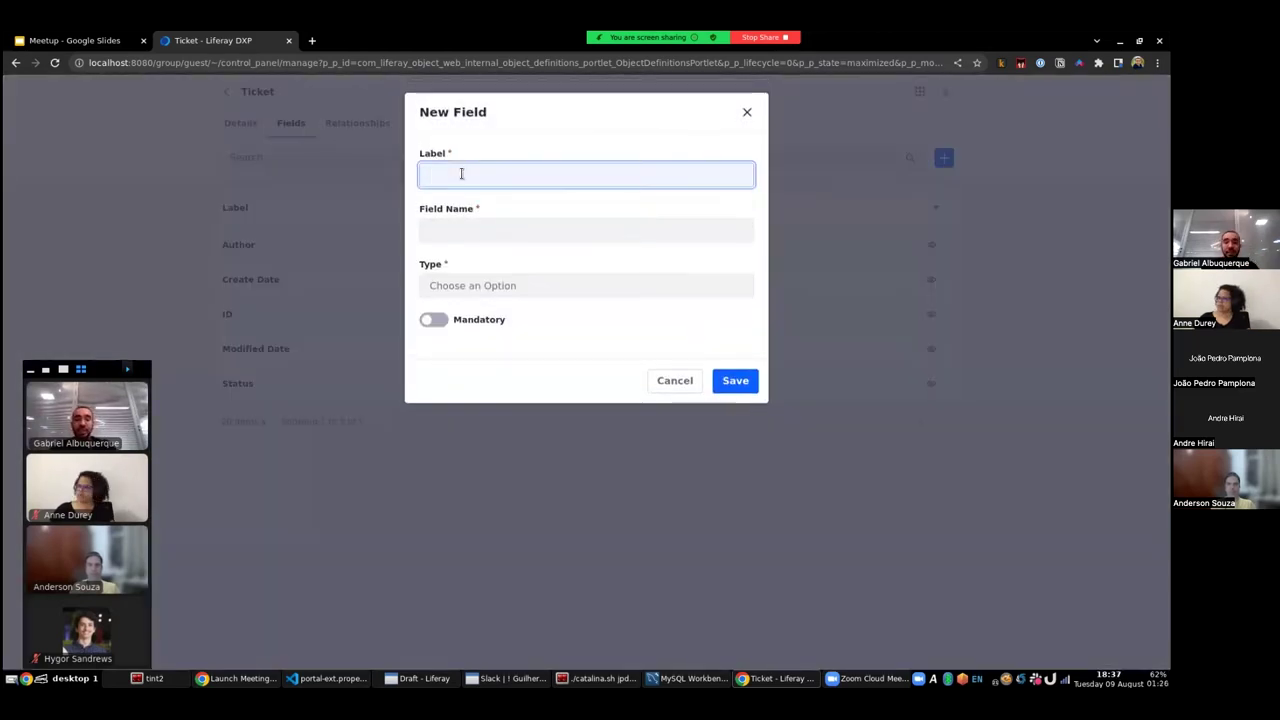
{"action": "type", "text": "D"}
{"action": "key", "text": "BackSpace"}
{"action": "type", "text": "De"}
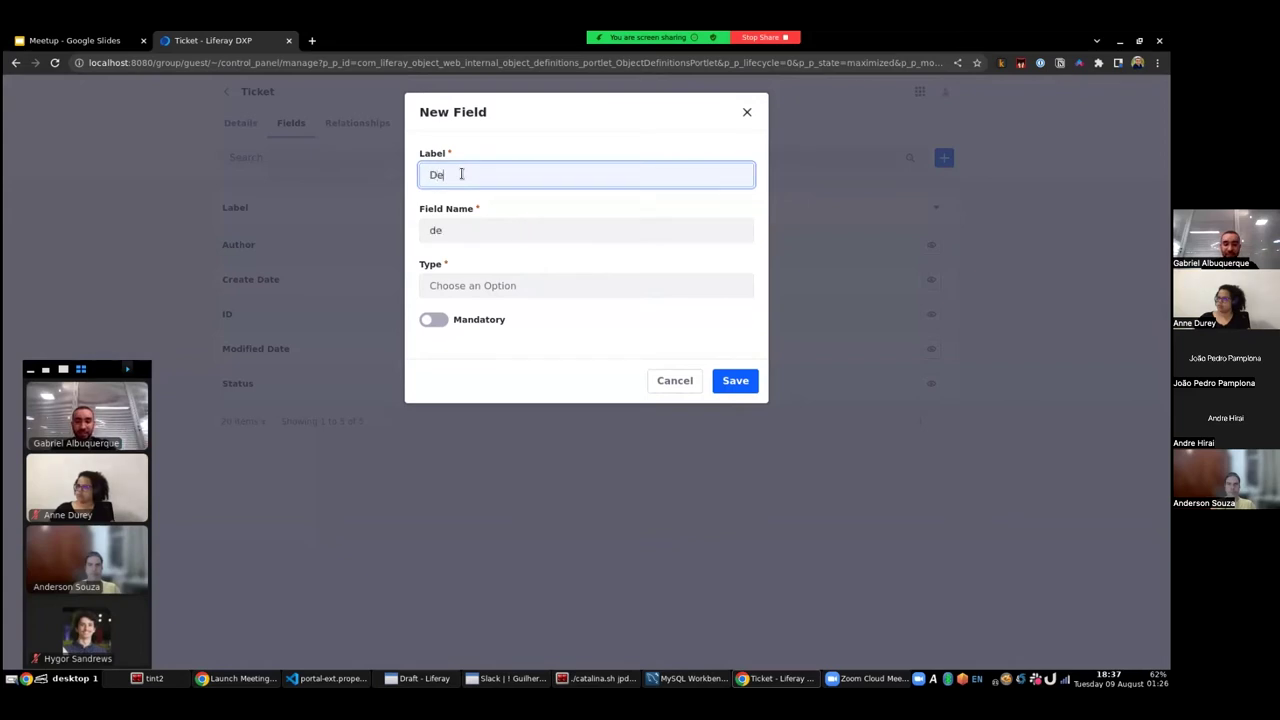
{"action": "type", "text": "scription"}
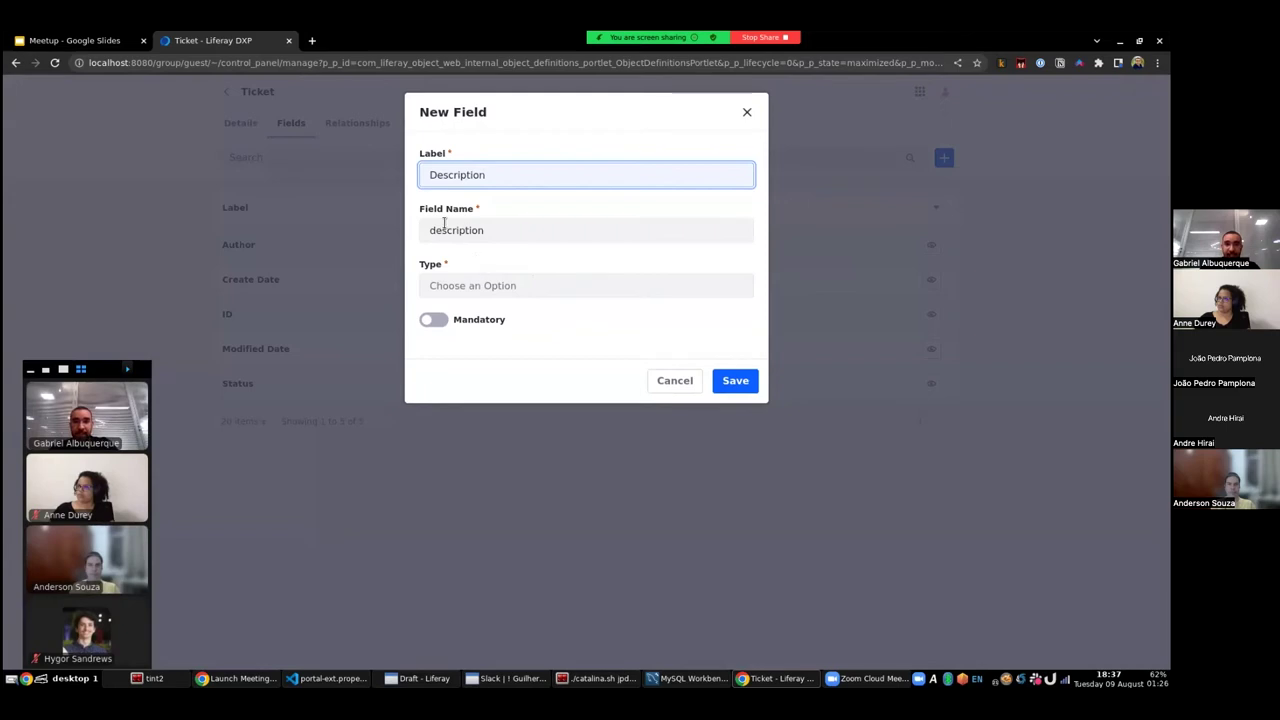
{"action": "left_click", "coordinate": [528, 286]}
{"action": "scroll", "coordinate": [616, 352], "scroll_direction": "down", "scroll_amount": 4}
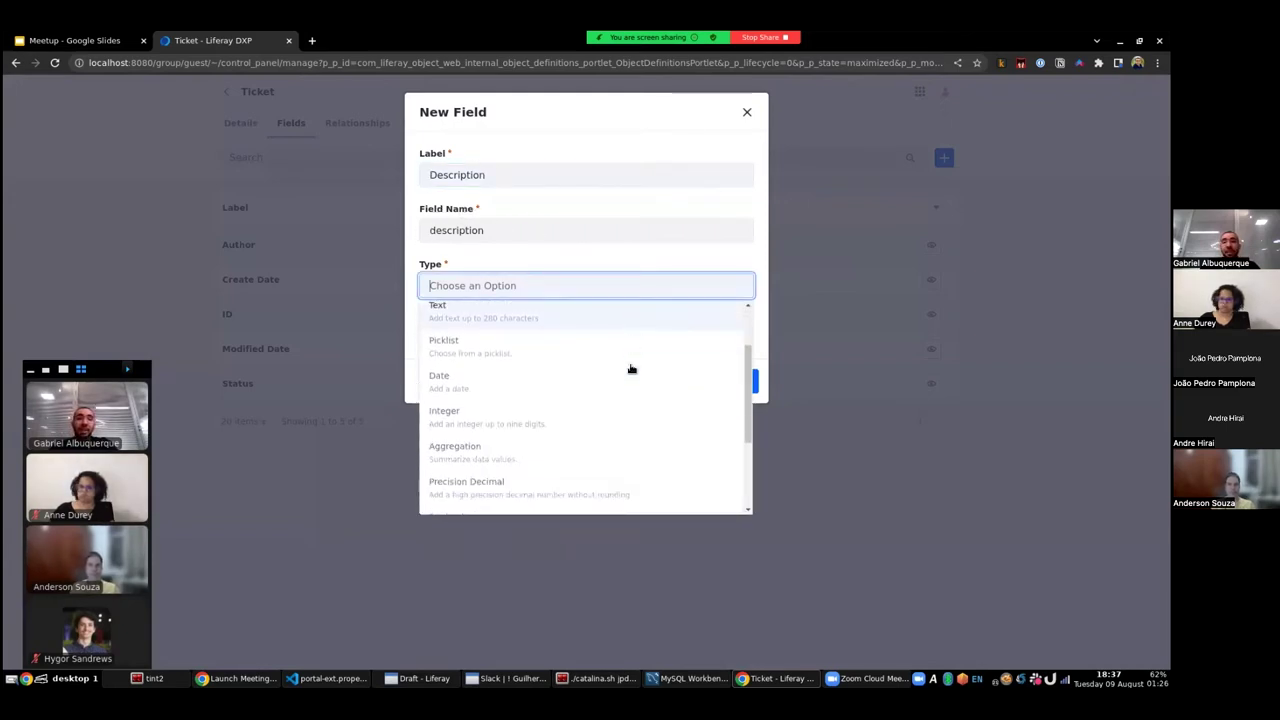
{"action": "scroll", "coordinate": [632, 369], "scroll_direction": "up", "scroll_amount": 3}
{"action": "scroll", "coordinate": [636, 386], "scroll_direction": "up", "scroll_amount": 1}
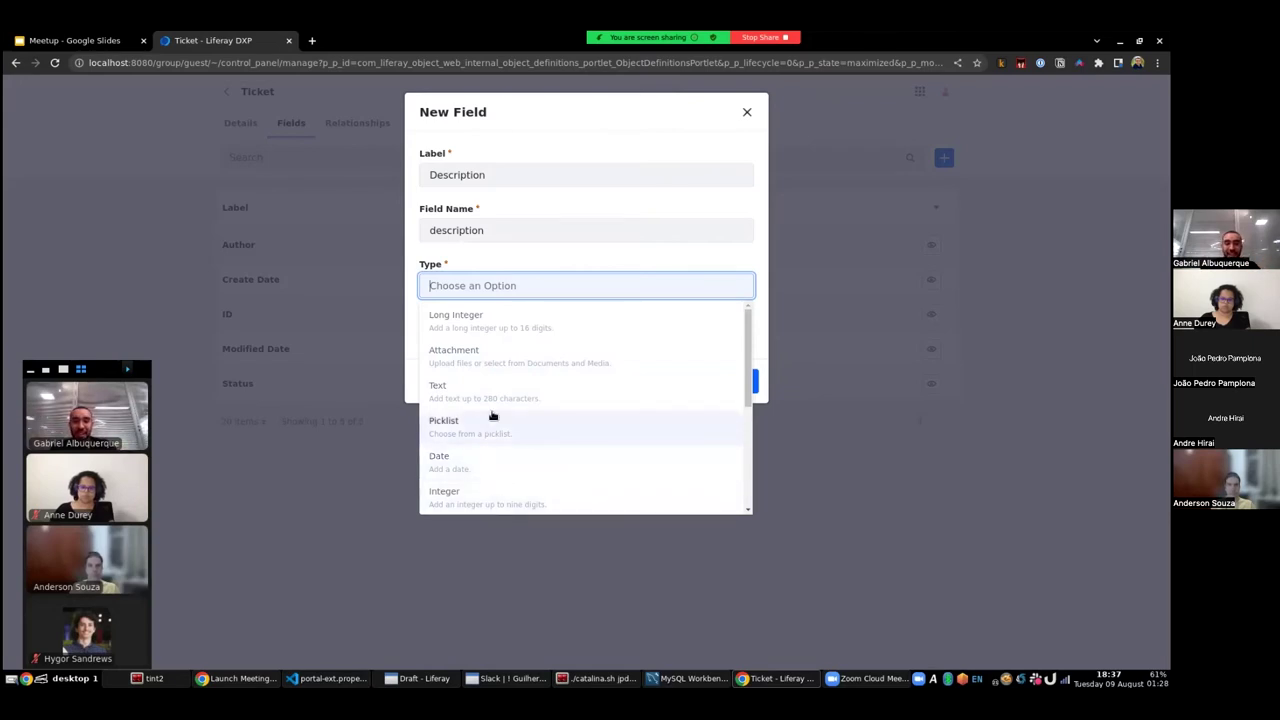
{"action": "left_click", "coordinate": [574, 396]}
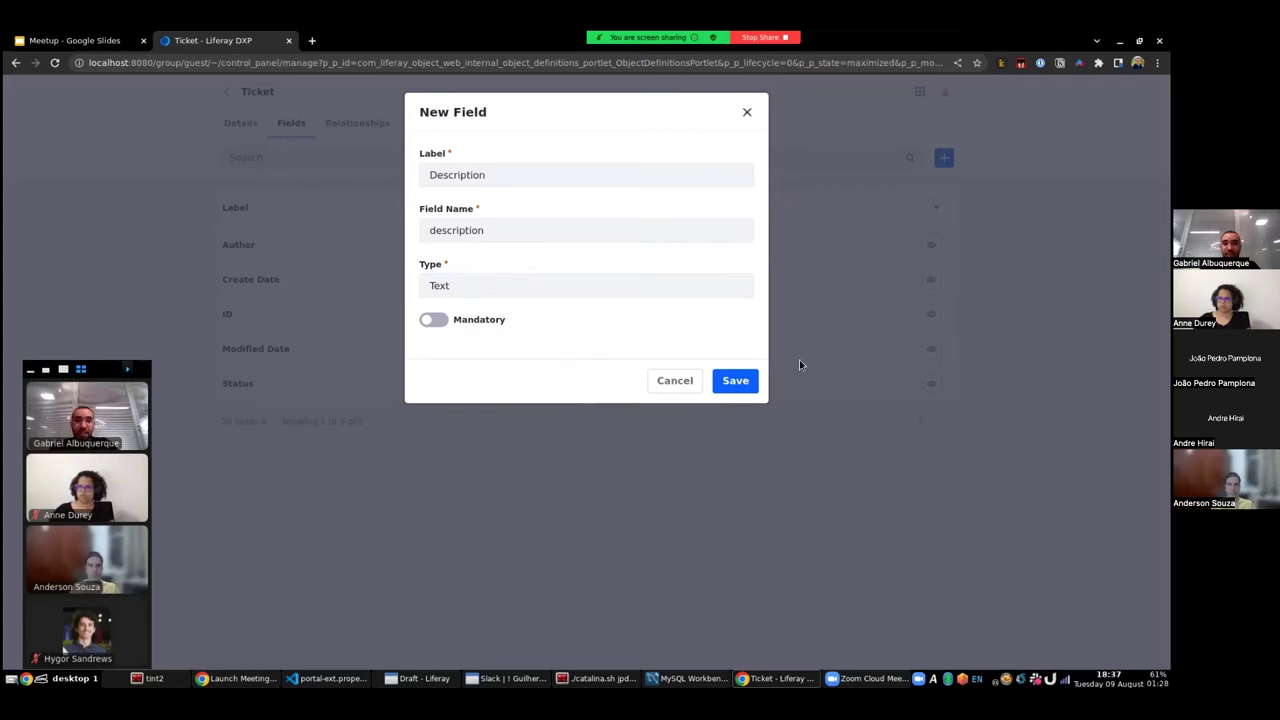
{"action": "left_click", "coordinate": [735, 380]}
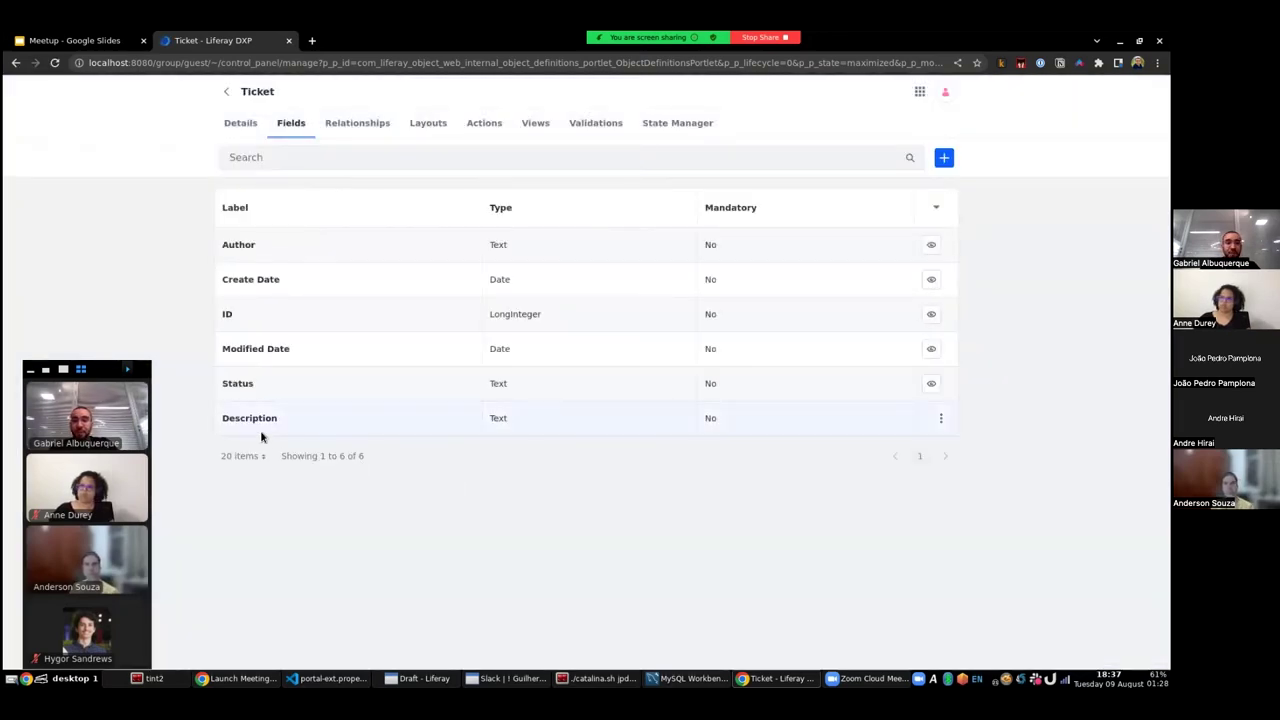
- Add a Priority field of type Integer, then return to the Ticket Details tab
{"action": "left_click", "coordinate": [943, 157]}
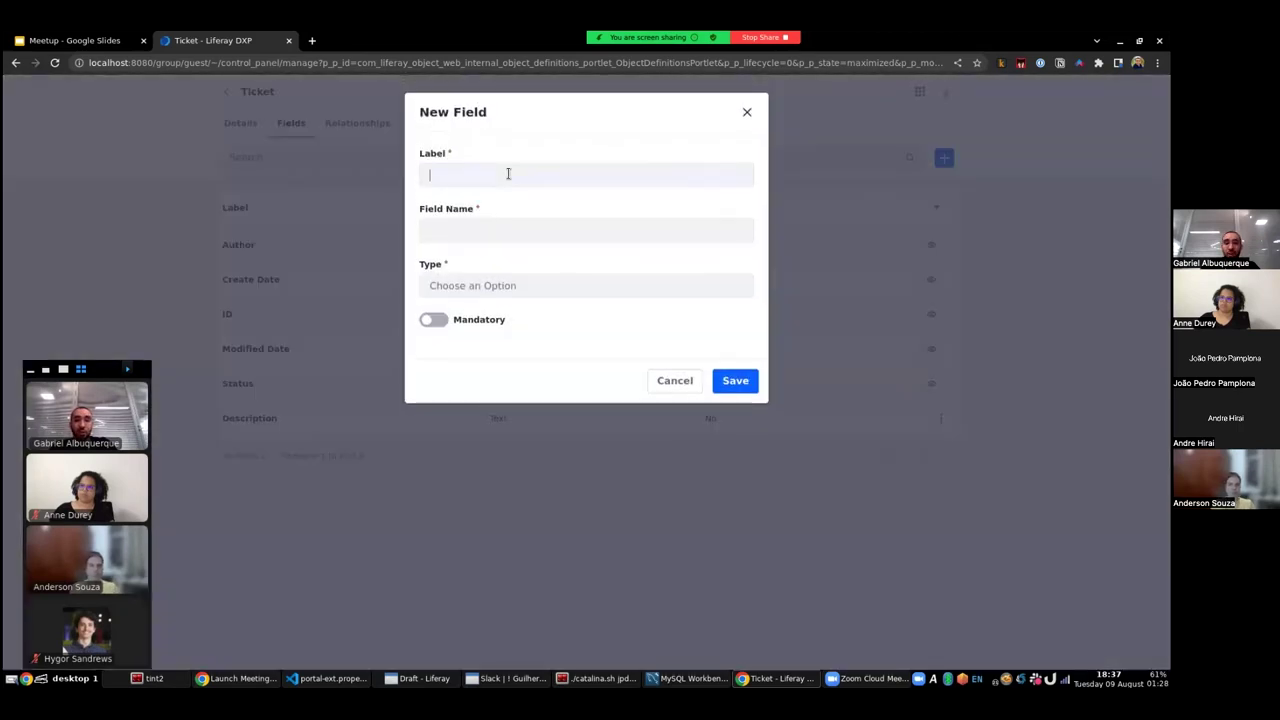
{"action": "left_click", "coordinate": [508, 174]}
{"action": "type", "text": "Priority"}
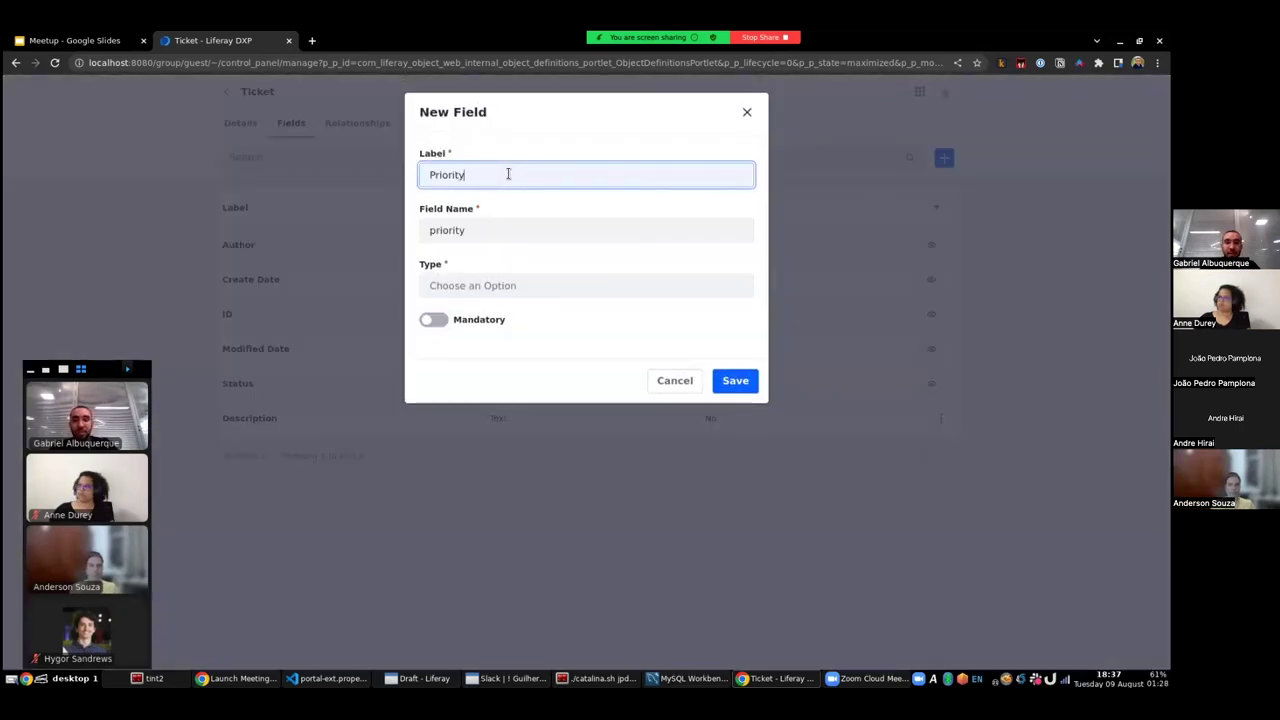
{"action": "left_click", "coordinate": [484, 287]}
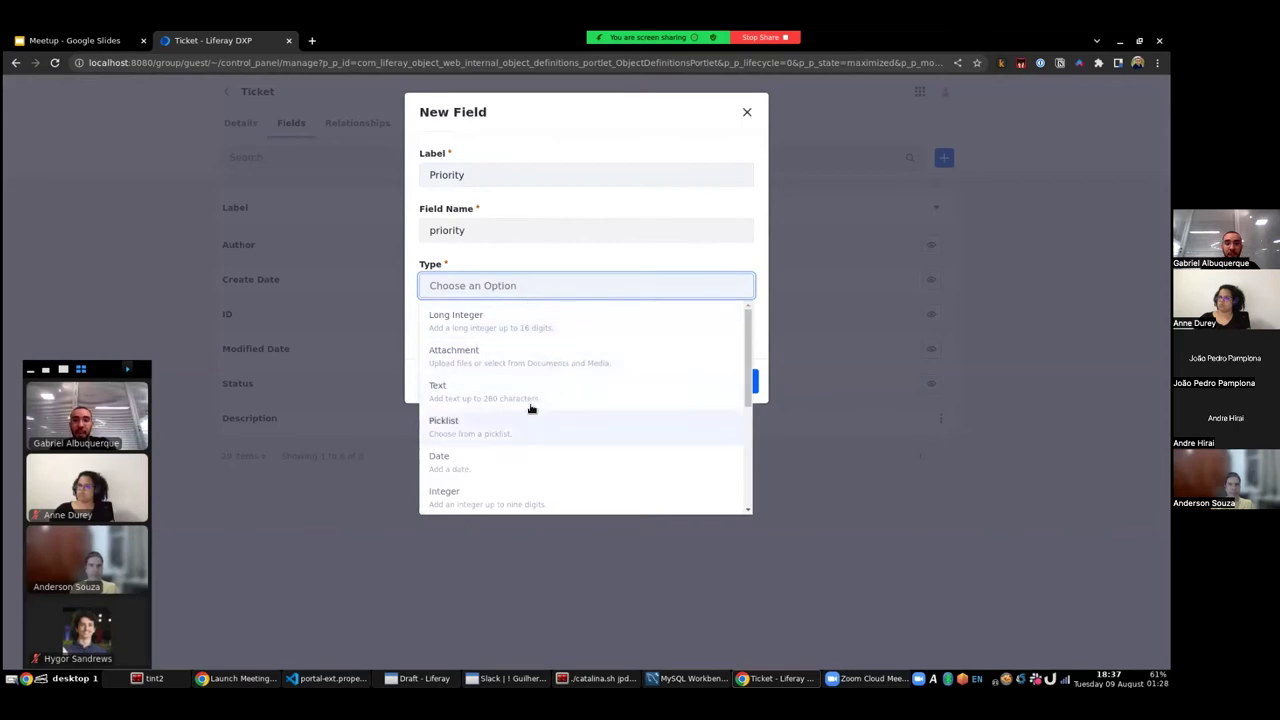
{"action": "left_click", "coordinate": [446, 494]}
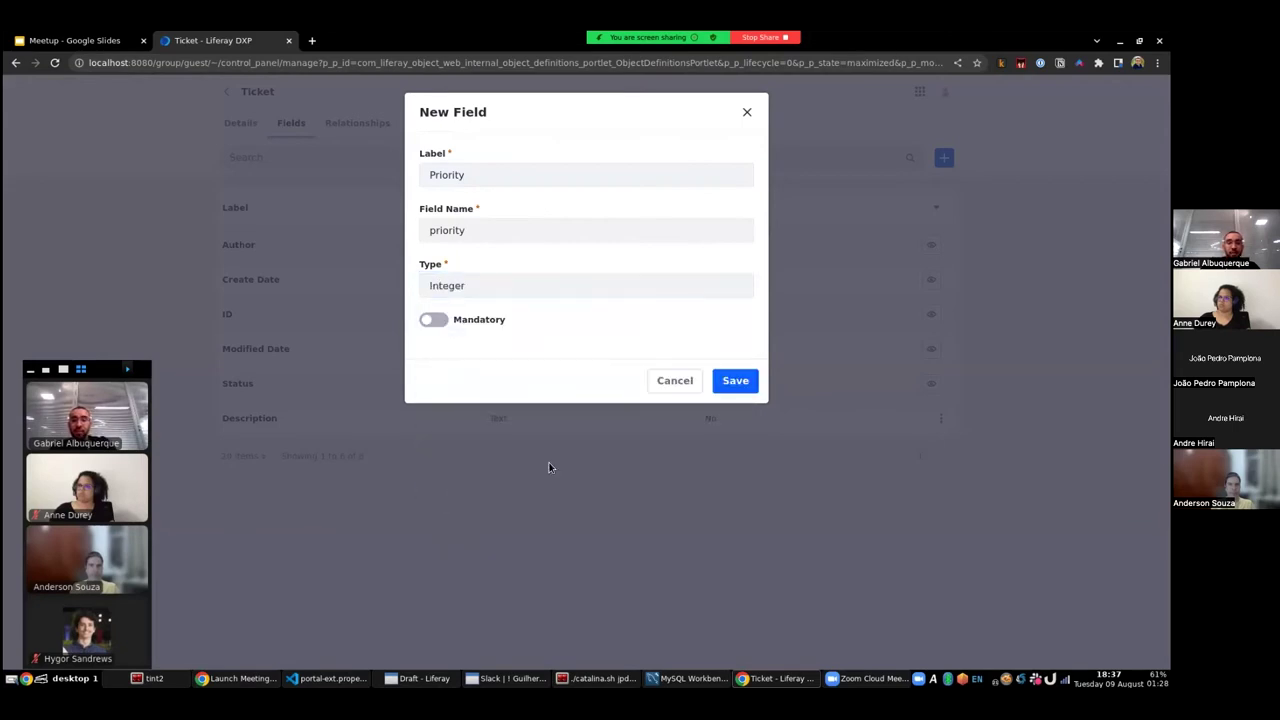
{"action": "left_click", "coordinate": [729, 384]}
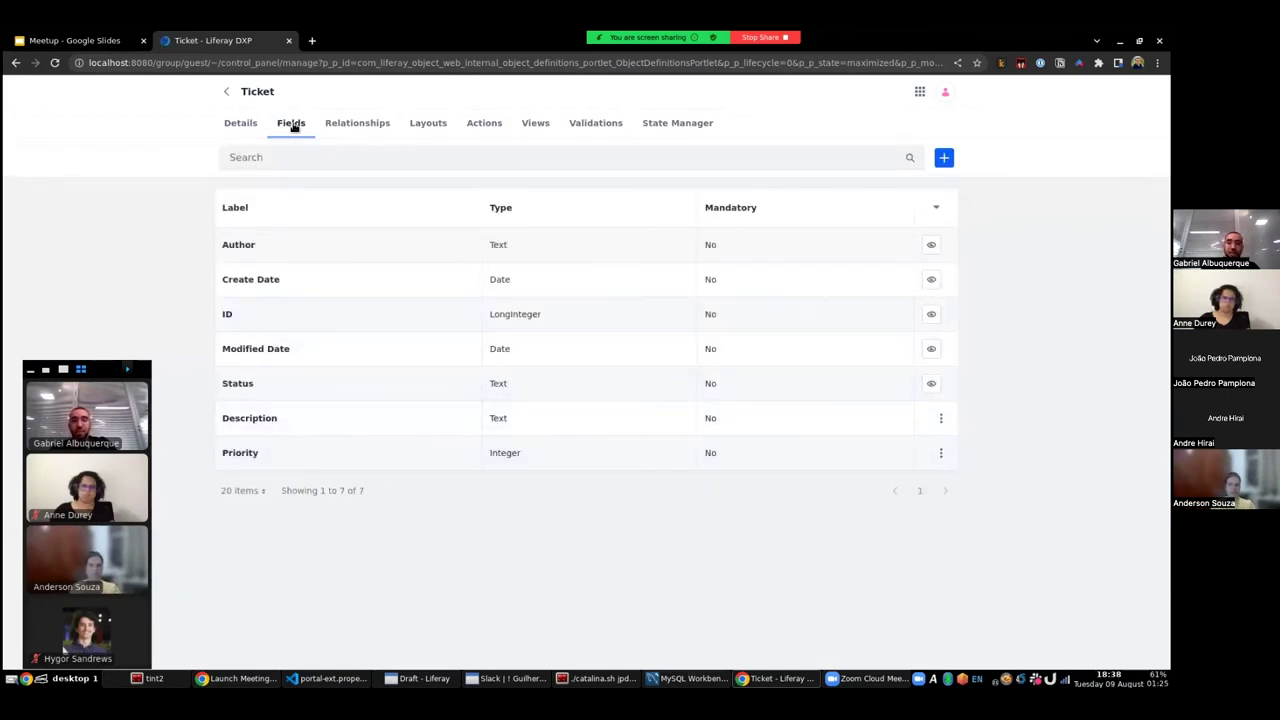
{"action": "left_click", "coordinate": [233, 123]}
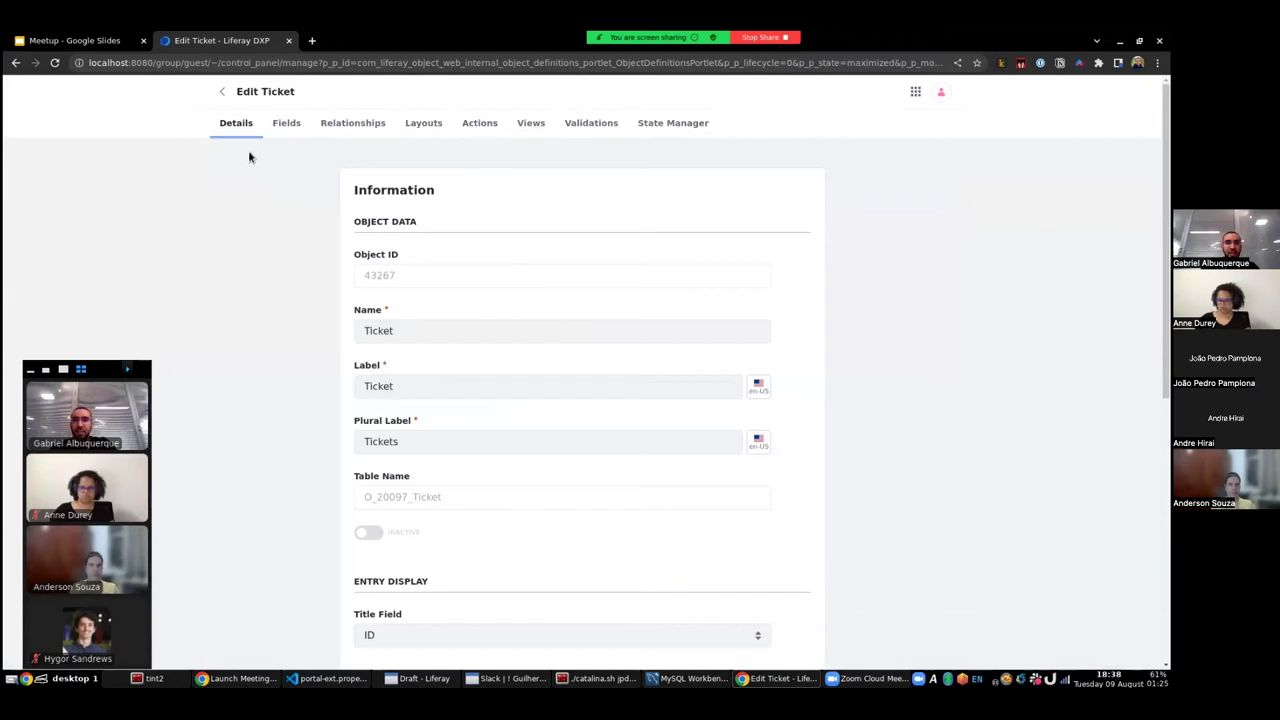
- Set the Ticket title field to Description and keep the scope as Company
{"action": "scroll", "coordinate": [340, 222], "scroll_direction": "down", "scroll_amount": 3}
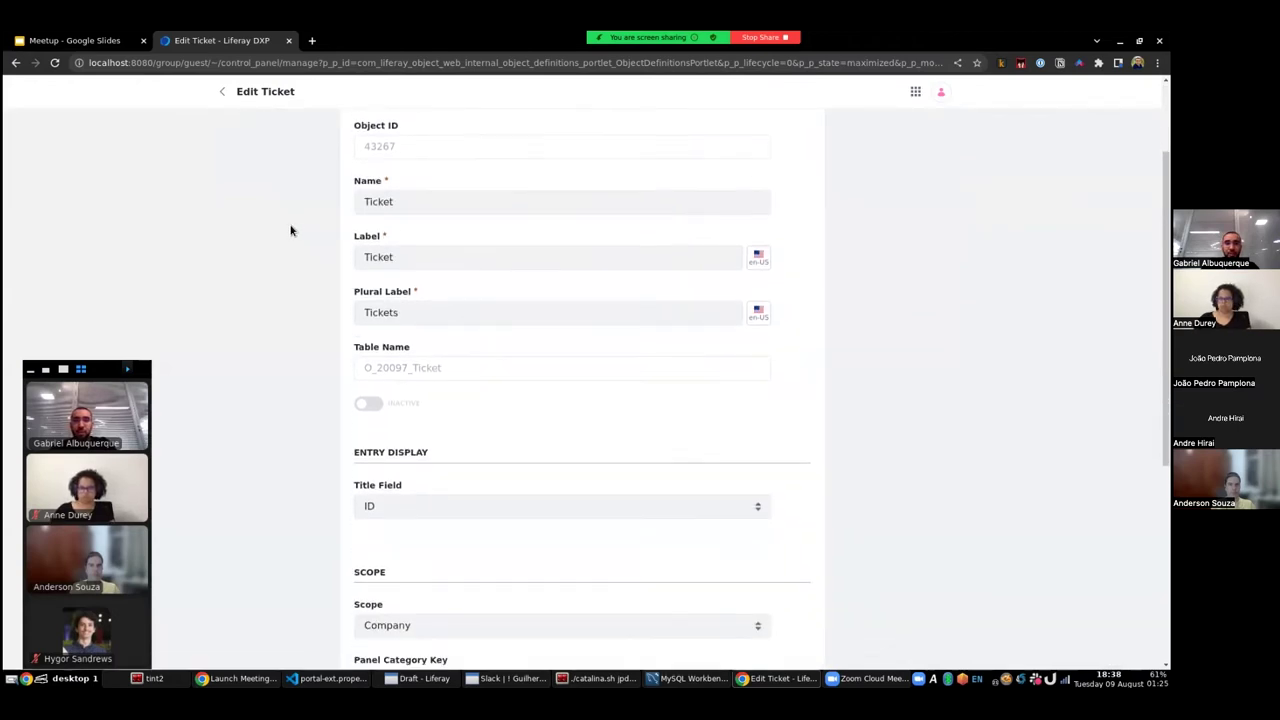
{"action": "scroll", "coordinate": [290, 230], "scroll_direction": "down", "scroll_amount": 2}
{"action": "scroll", "coordinate": [289, 229], "scroll_direction": "down", "scroll_amount": 2}
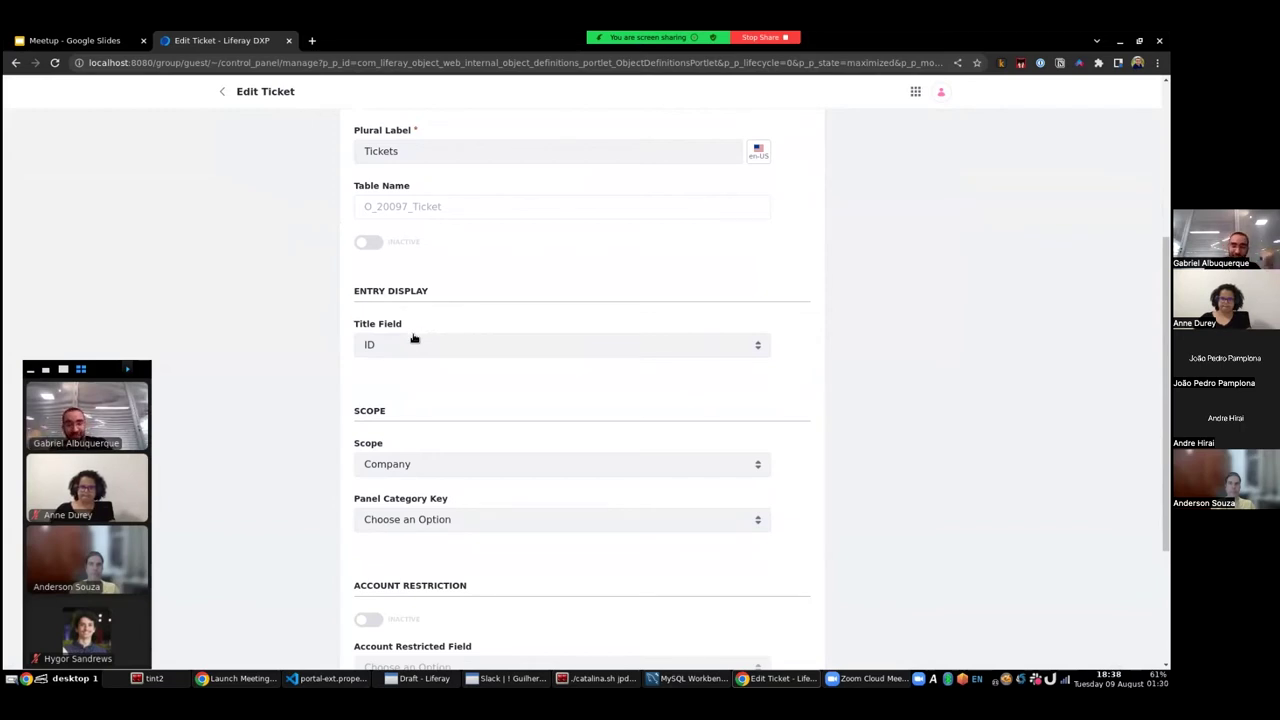
{"action": "left_click", "coordinate": [413, 338]}
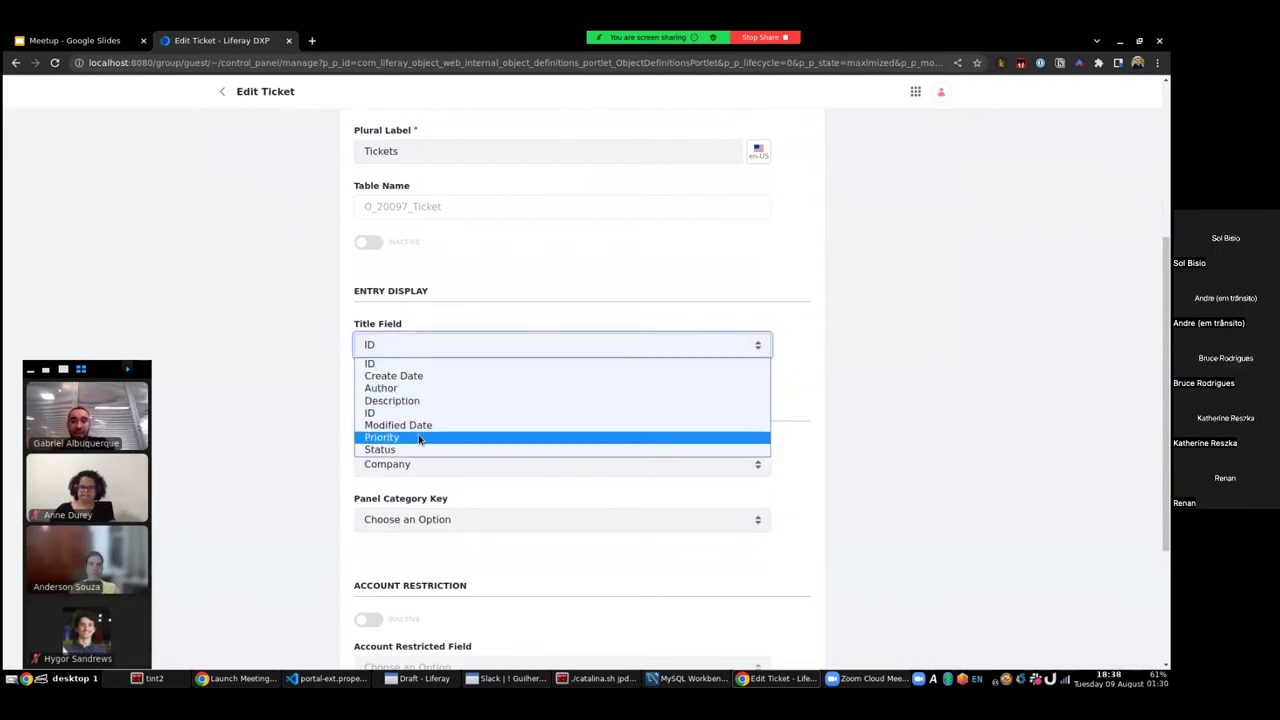
{"action": "left_click", "coordinate": [410, 402]}
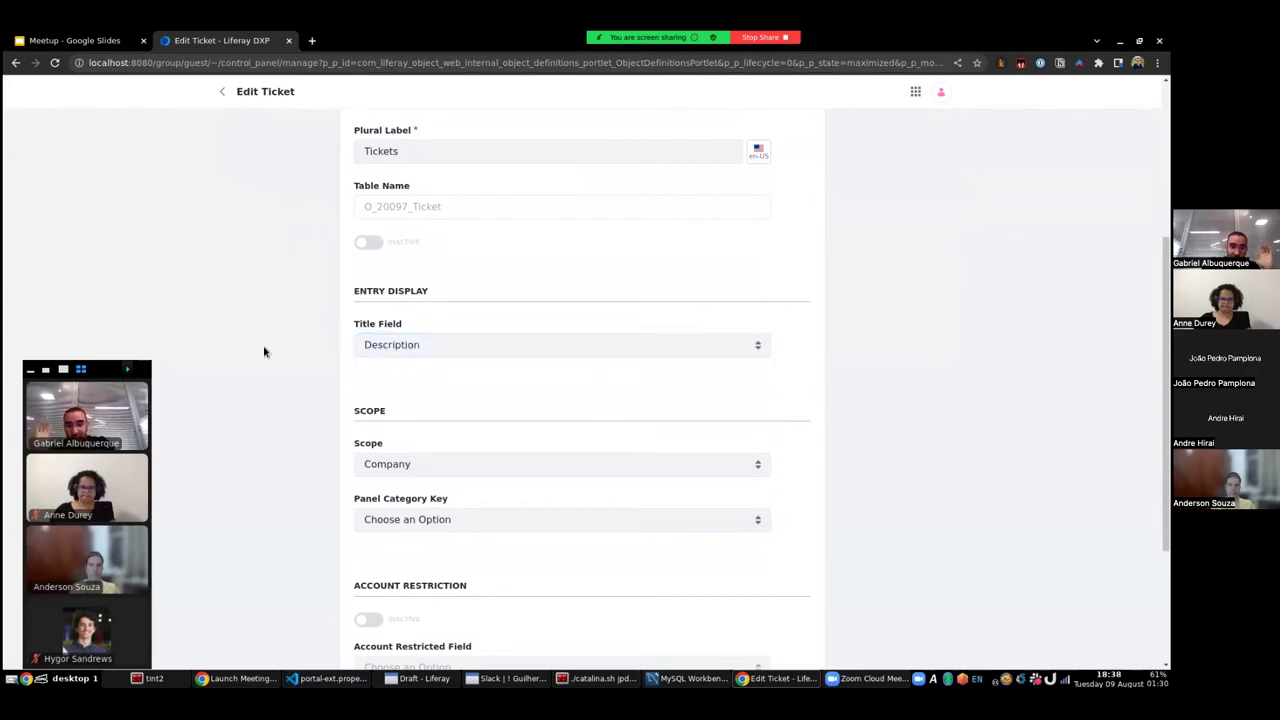
{"action": "scroll", "coordinate": [260, 354], "scroll_direction": "down", "scroll_amount": 2}
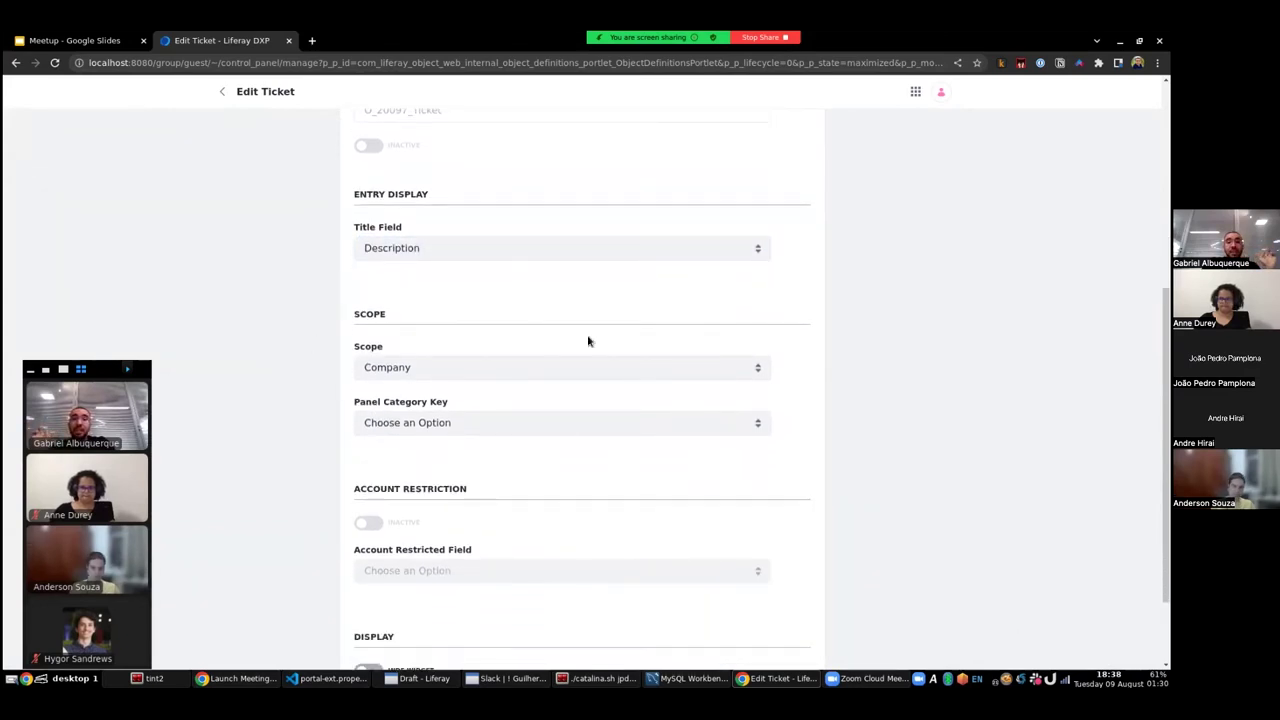
{"action": "left_click", "coordinate": [394, 372]}
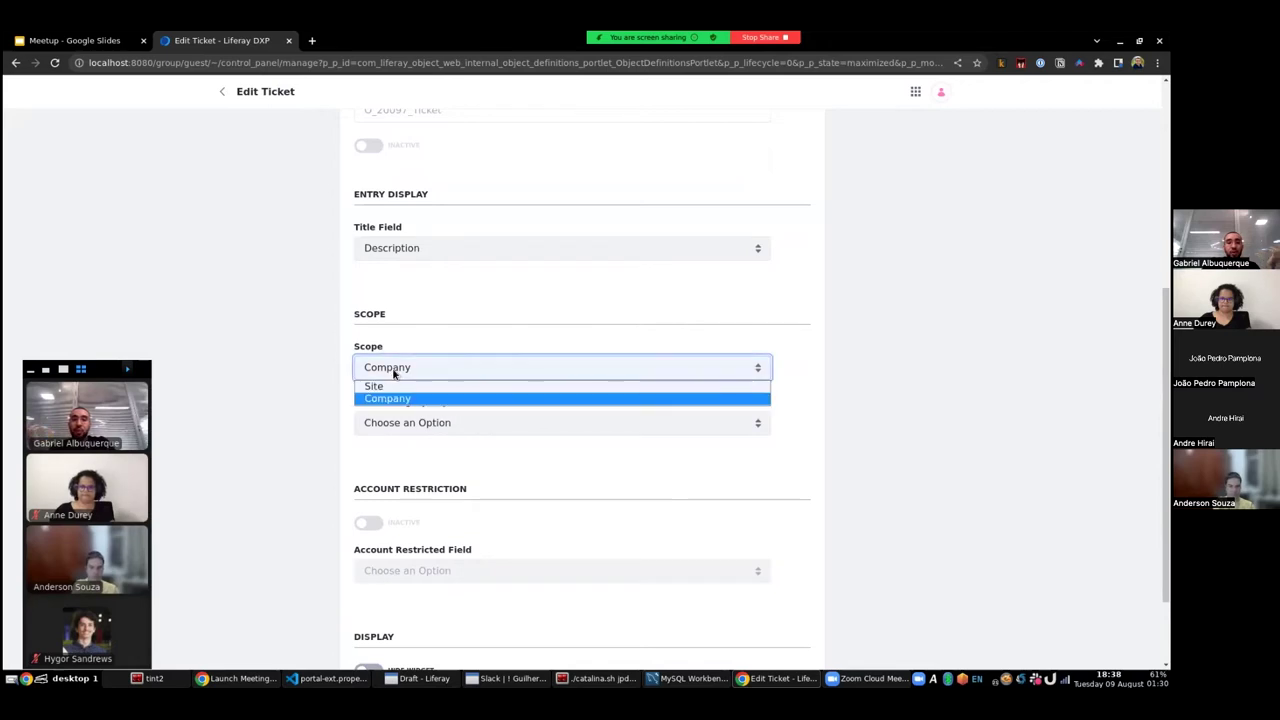
{"action": "left_click", "coordinate": [443, 400]}
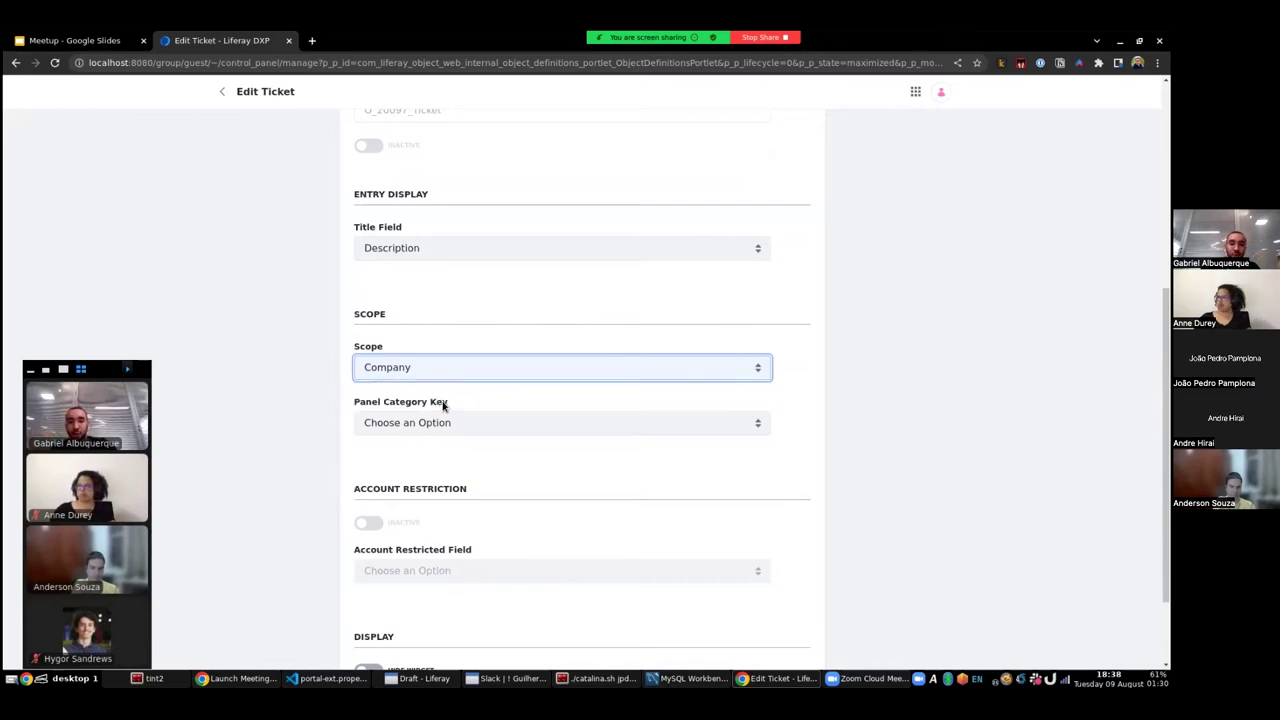
- Set Panel Category Key to Control Panel > Users and publish the object
{"action": "left_click", "coordinate": [915, 91]}
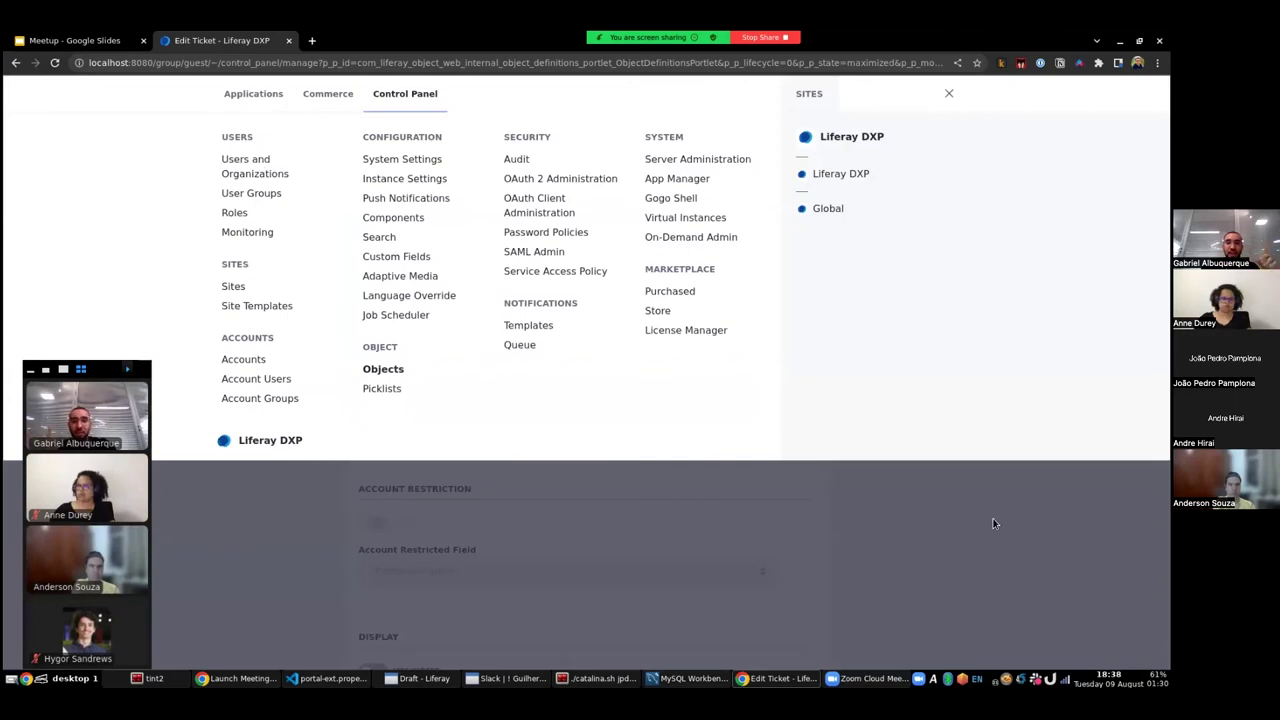
{"action": "left_click", "coordinate": [872, 508]}
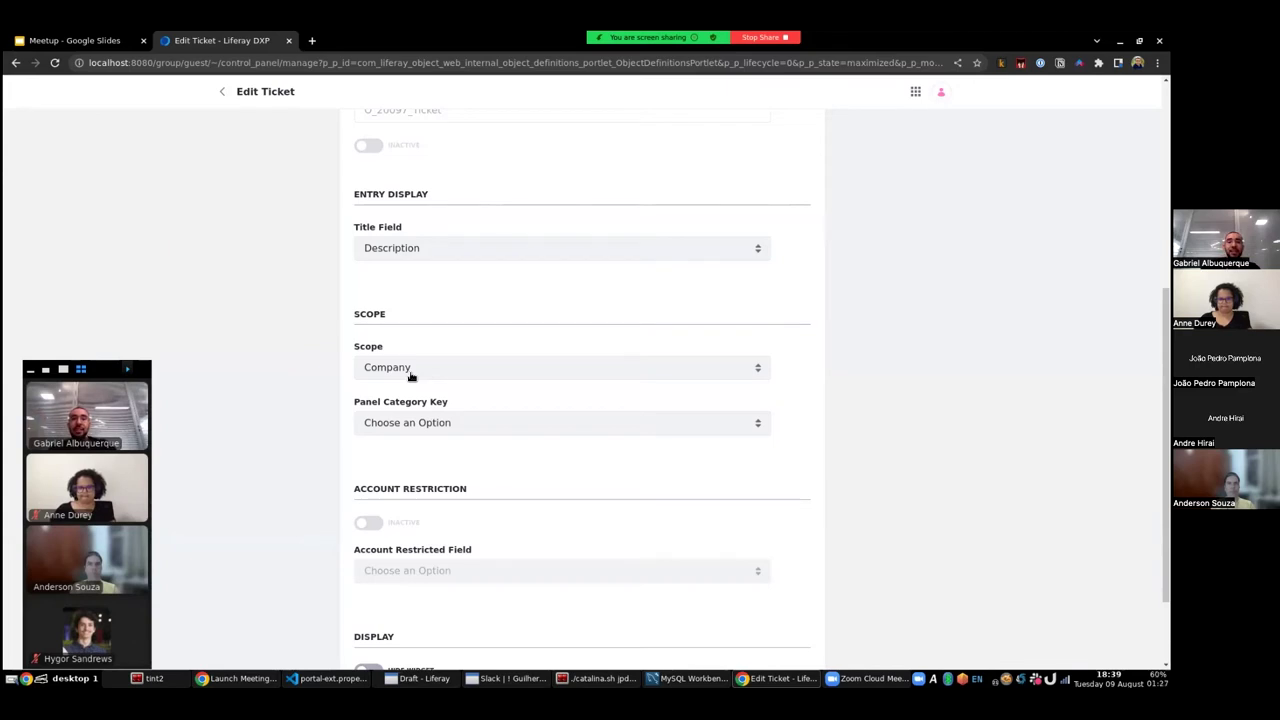
{"action": "left_click", "coordinate": [466, 420]}
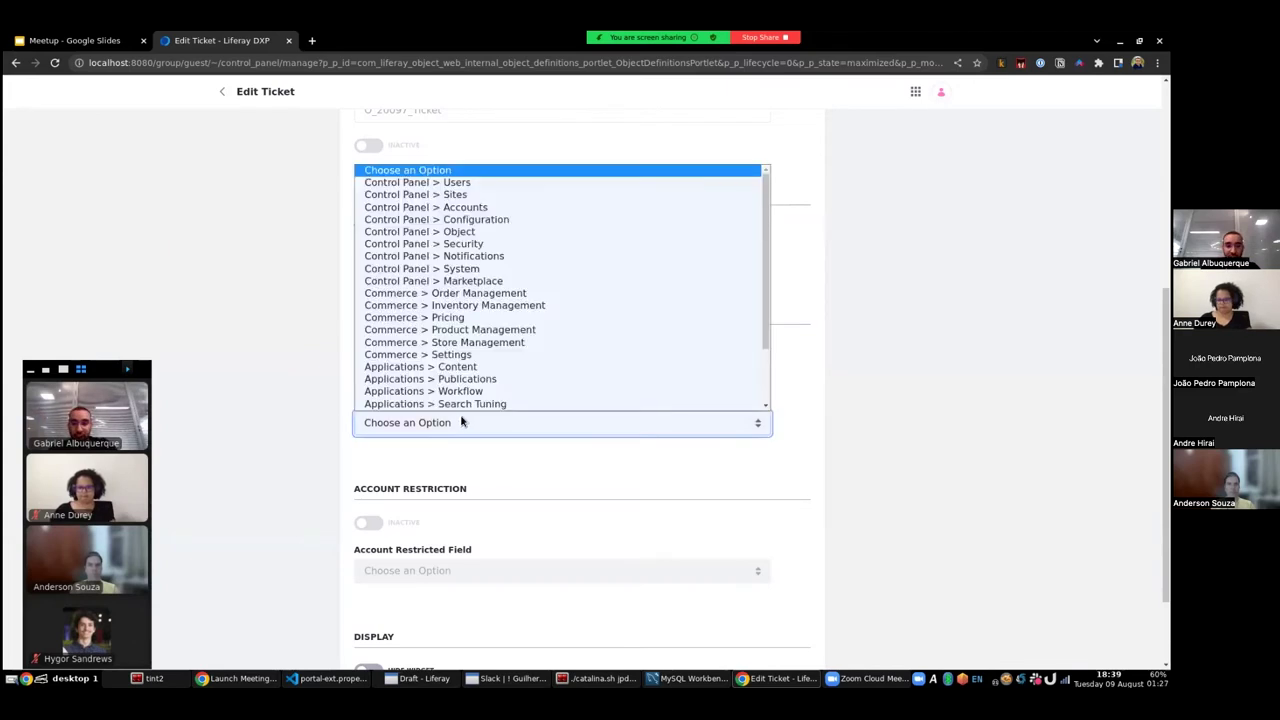
{"action": "scroll", "coordinate": [470, 370], "scroll_direction": "down", "scroll_amount": 1}
{"action": "scroll", "coordinate": [478, 305], "scroll_direction": "up", "scroll_amount": 1}
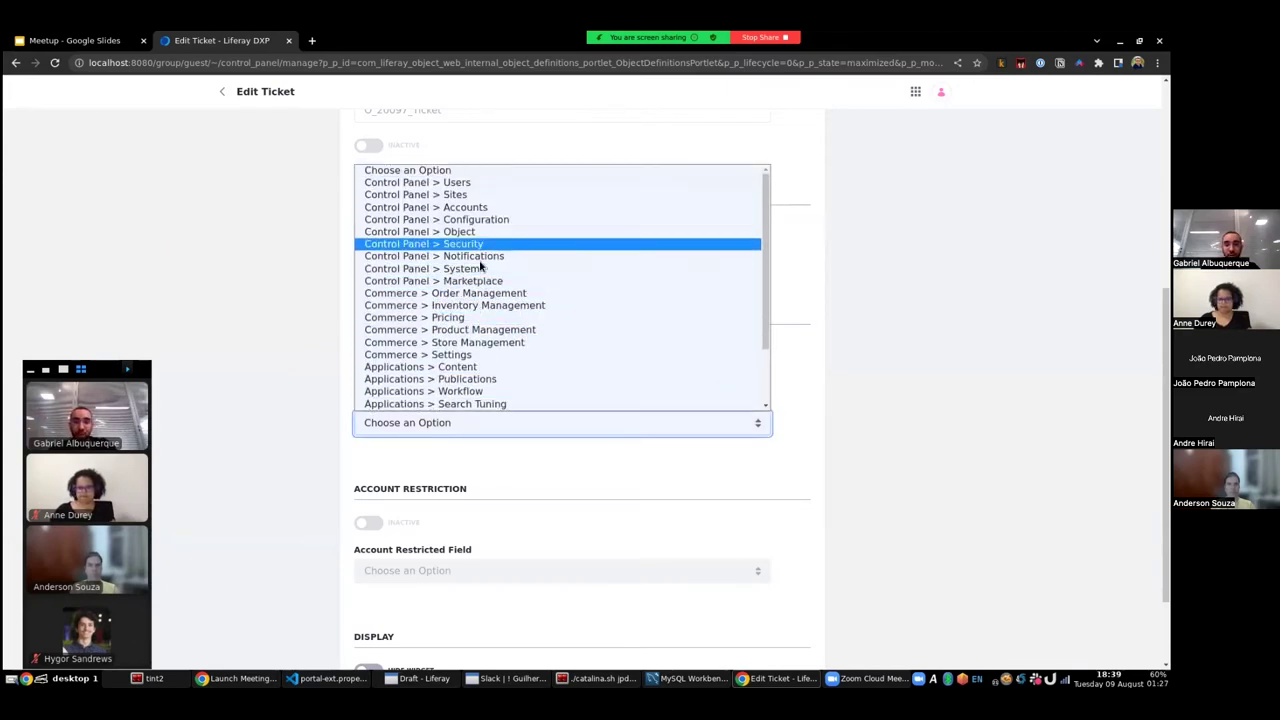
{"action": "left_click", "coordinate": [456, 185]}
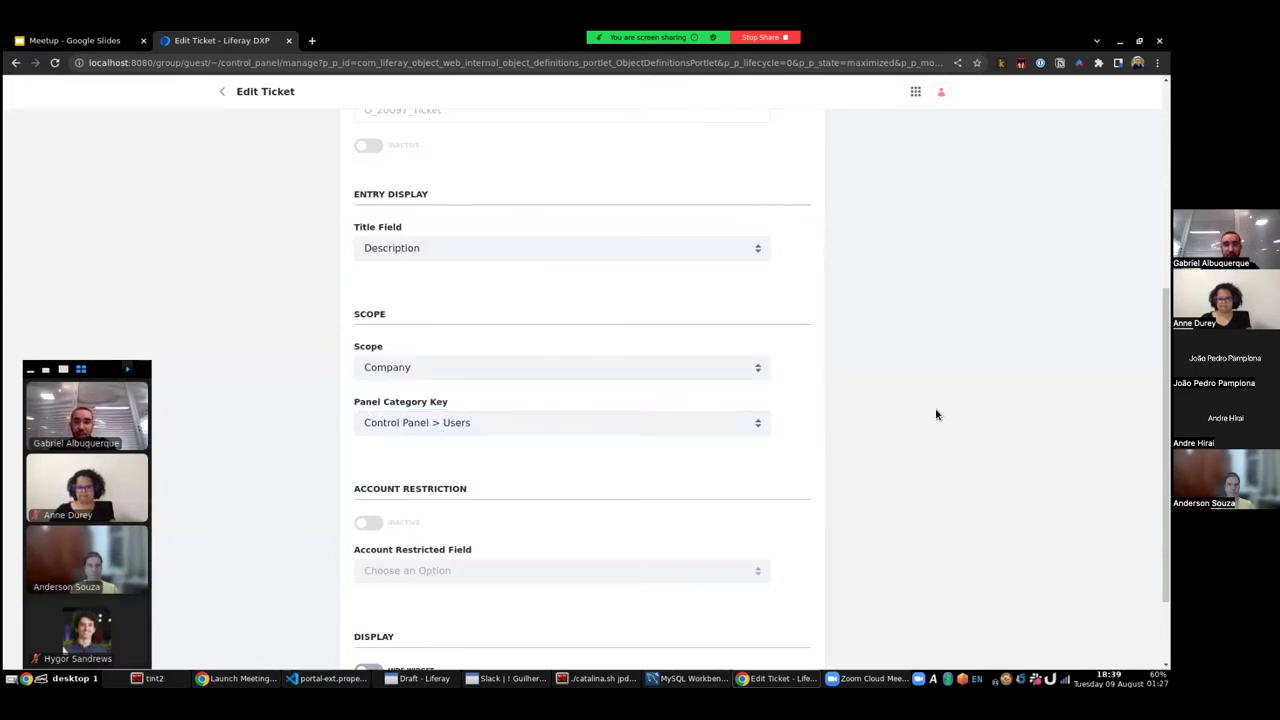
{"action": "scroll", "coordinate": [930, 416], "scroll_direction": "down", "scroll_amount": 1}
{"action": "scroll", "coordinate": [925, 418], "scroll_direction": "down", "scroll_amount": 2}
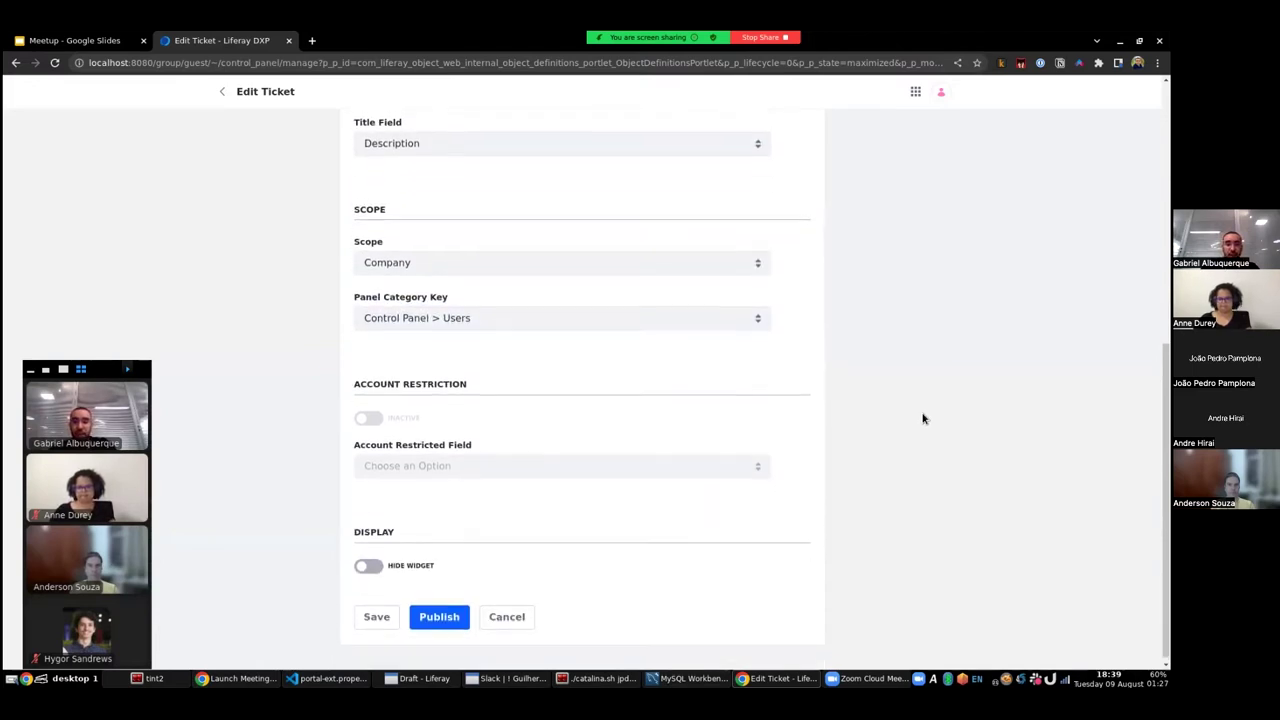
{"action": "left_click", "coordinate": [438, 609]}
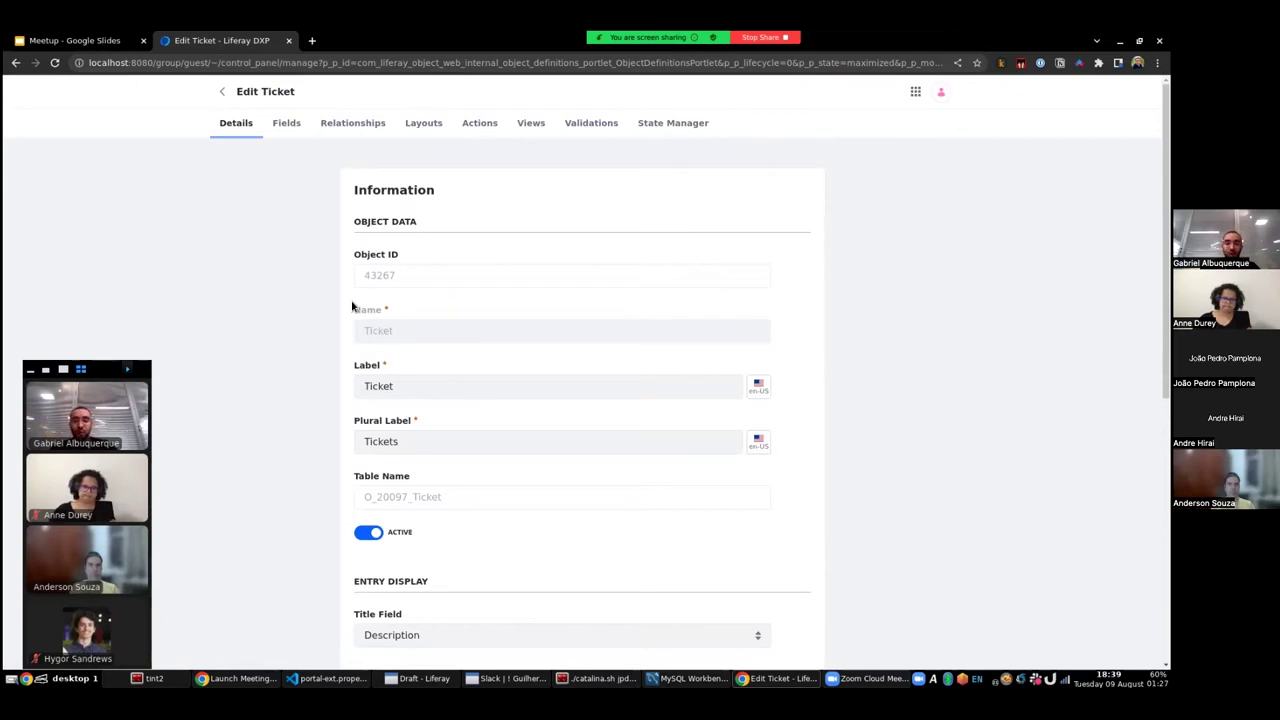
- Refresh the MySQL Workbench schema tree and select the O_20097_Ticket table to see its columns
{"action": "left_click", "coordinate": [690, 678]}
{"action": "scroll", "coordinate": [229, 261], "scroll_direction": "down", "scroll_amount": 1}
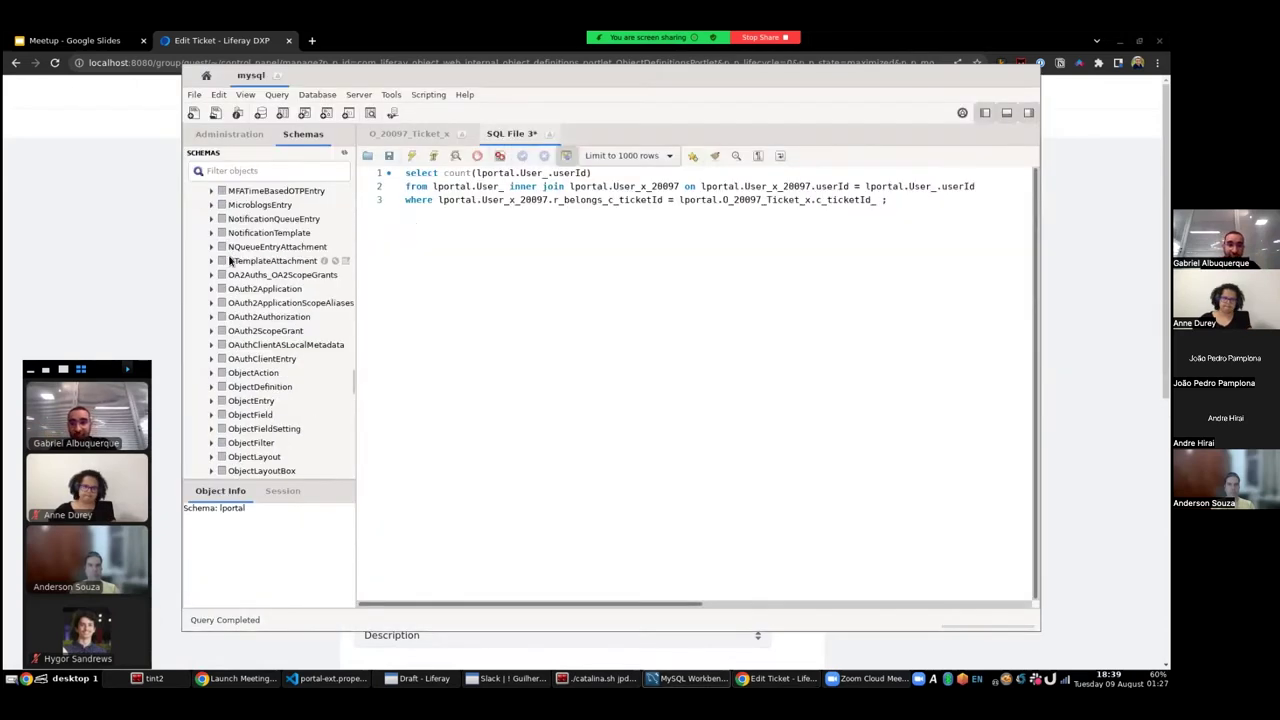
{"action": "scroll", "coordinate": [229, 261], "scroll_direction": "up", "scroll_amount": 3}
{"action": "left_click_drag", "start_coordinate": [352, 290], "coordinate": [352, 190]}
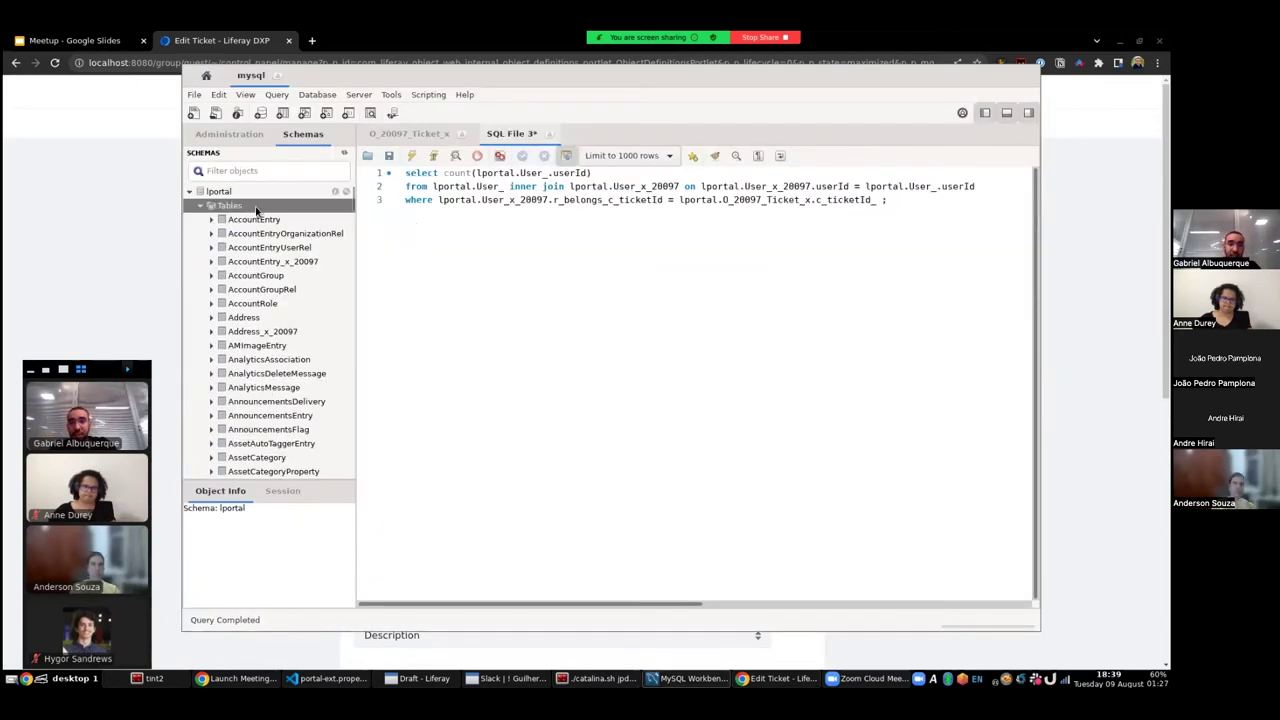
{"action": "left_click", "coordinate": [343, 155]}
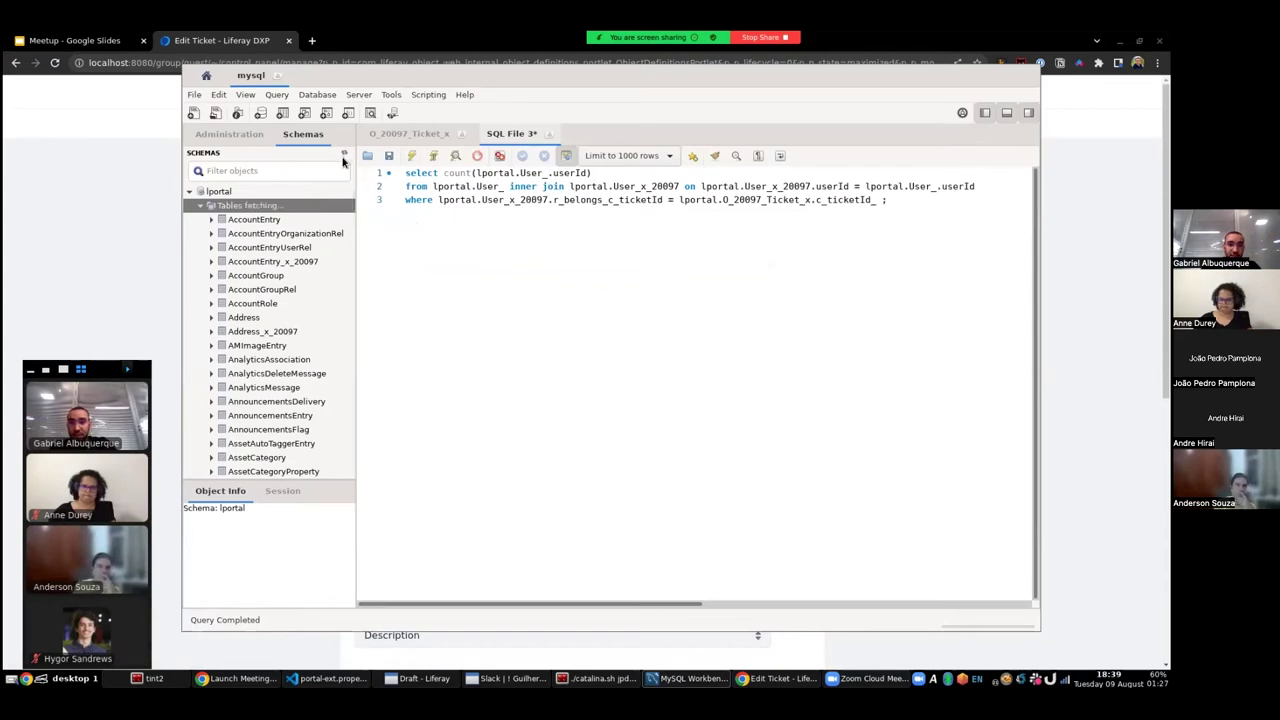
{"action": "left_click_drag", "start_coordinate": [351, 192], "coordinate": [346, 403]}
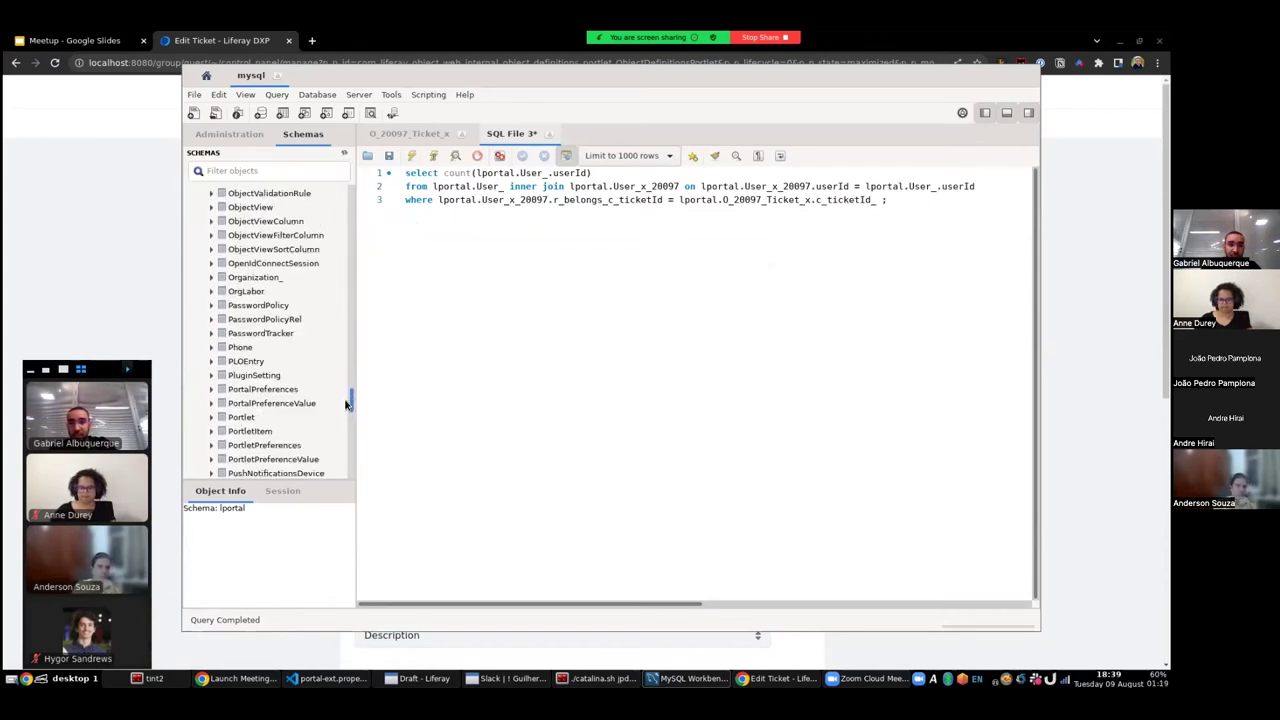
{"action": "scroll", "coordinate": [313, 347], "scroll_direction": "up", "scroll_amount": 10}
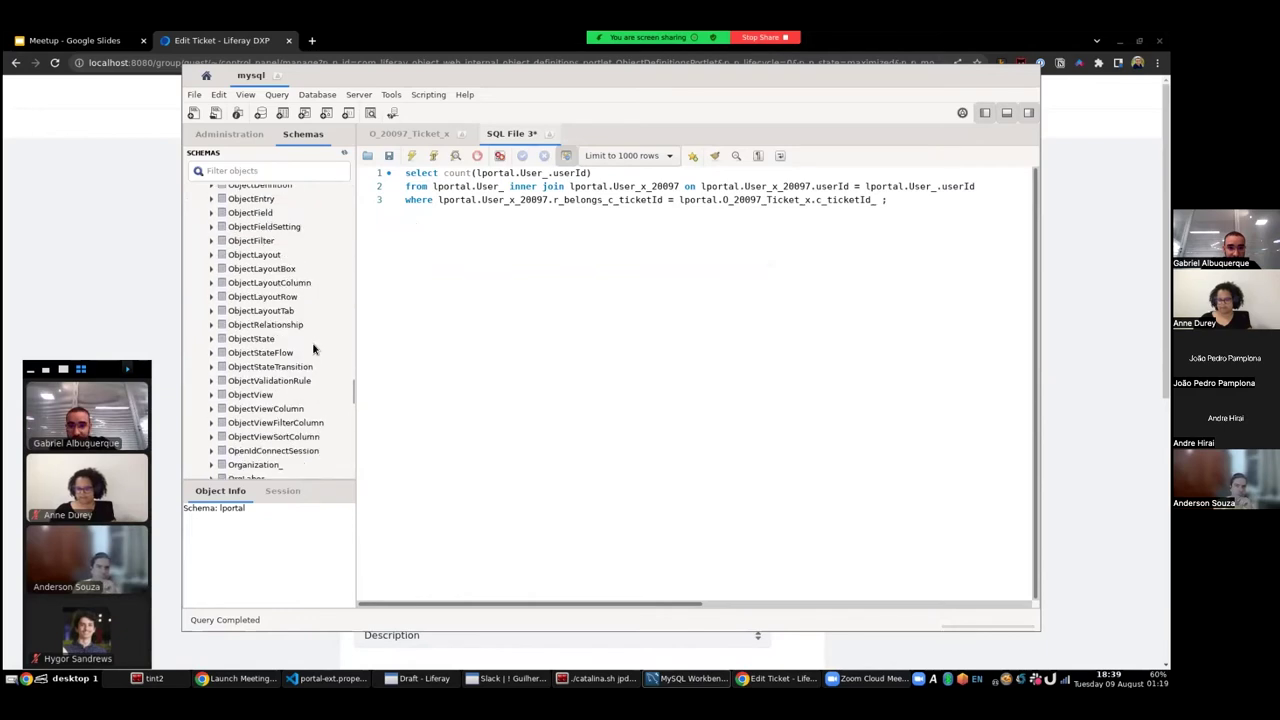
{"action": "scroll", "coordinate": [313, 347], "scroll_direction": "up", "scroll_amount": 2}
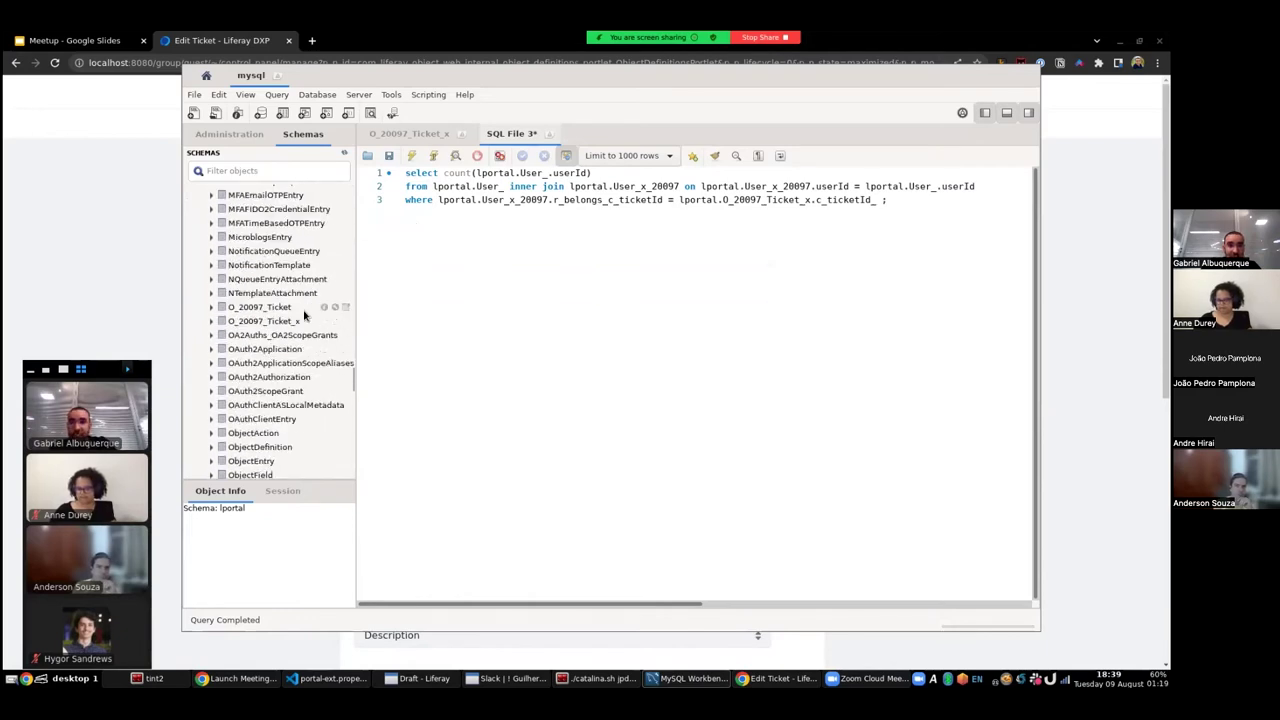
{"action": "left_click", "coordinate": [263, 308]}
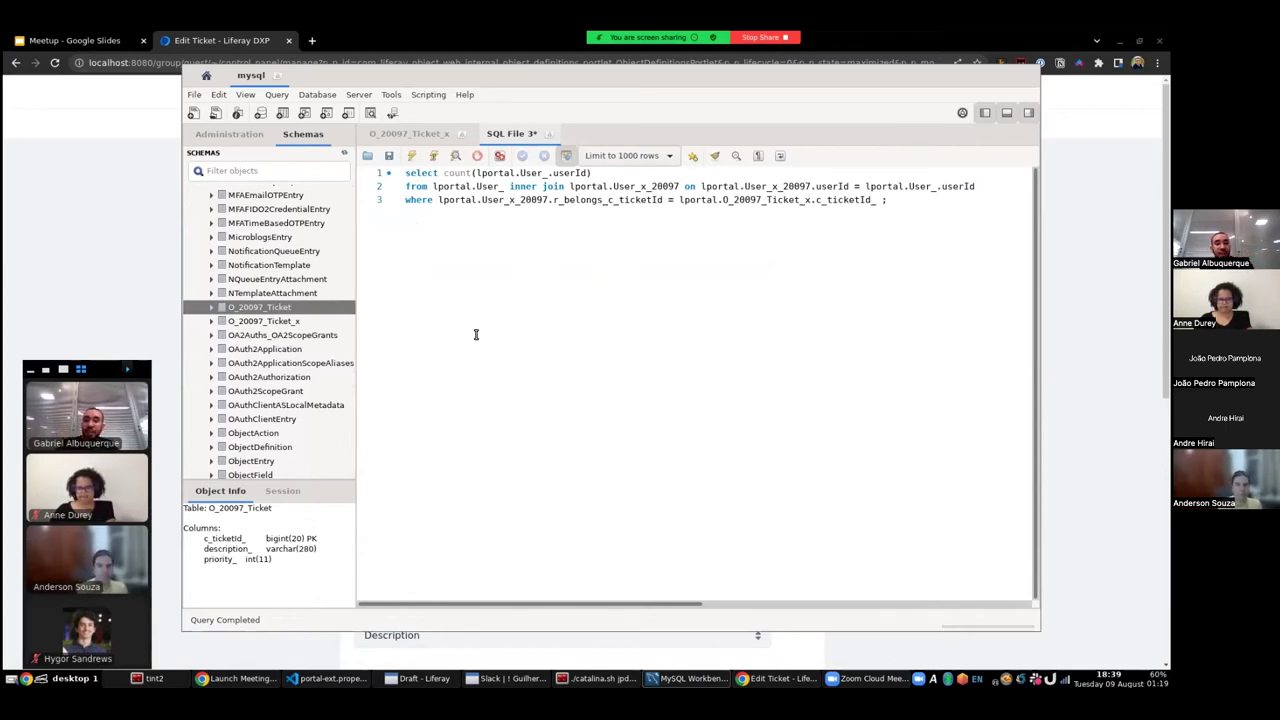
- Select all rows of O_20097_Ticket and compare its columns with O_20097_Ticket_x
{"action": "right_click", "coordinate": [272, 306]}
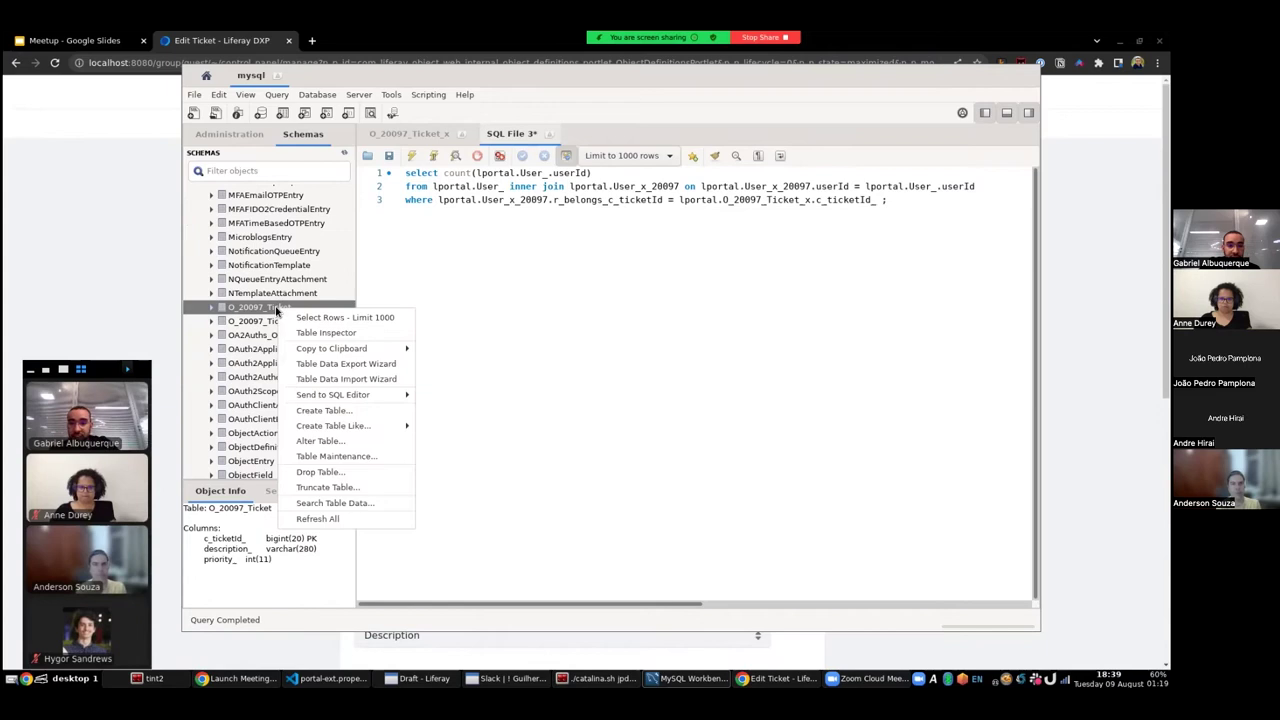
{"action": "left_click", "coordinate": [299, 315]}
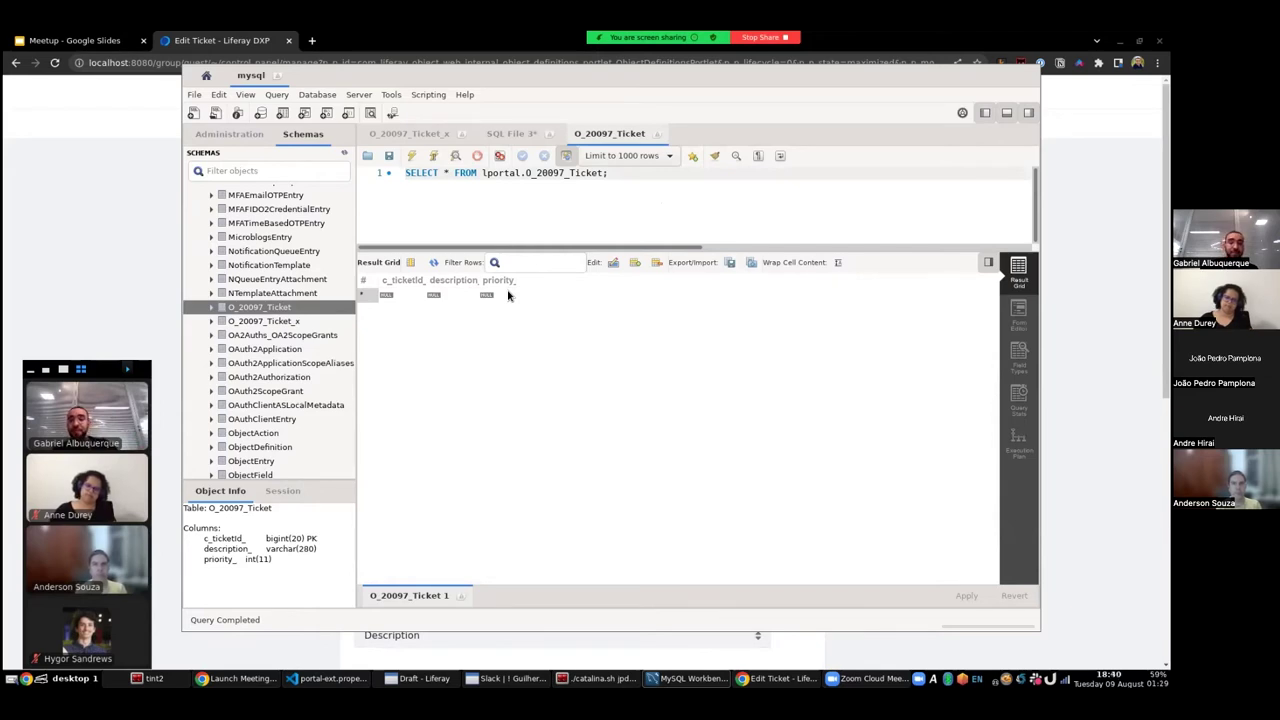
{"action": "left_click", "coordinate": [288, 322]}
{"action": "left_click", "coordinate": [289, 310]}
{"action": "left_click", "coordinate": [288, 321]}
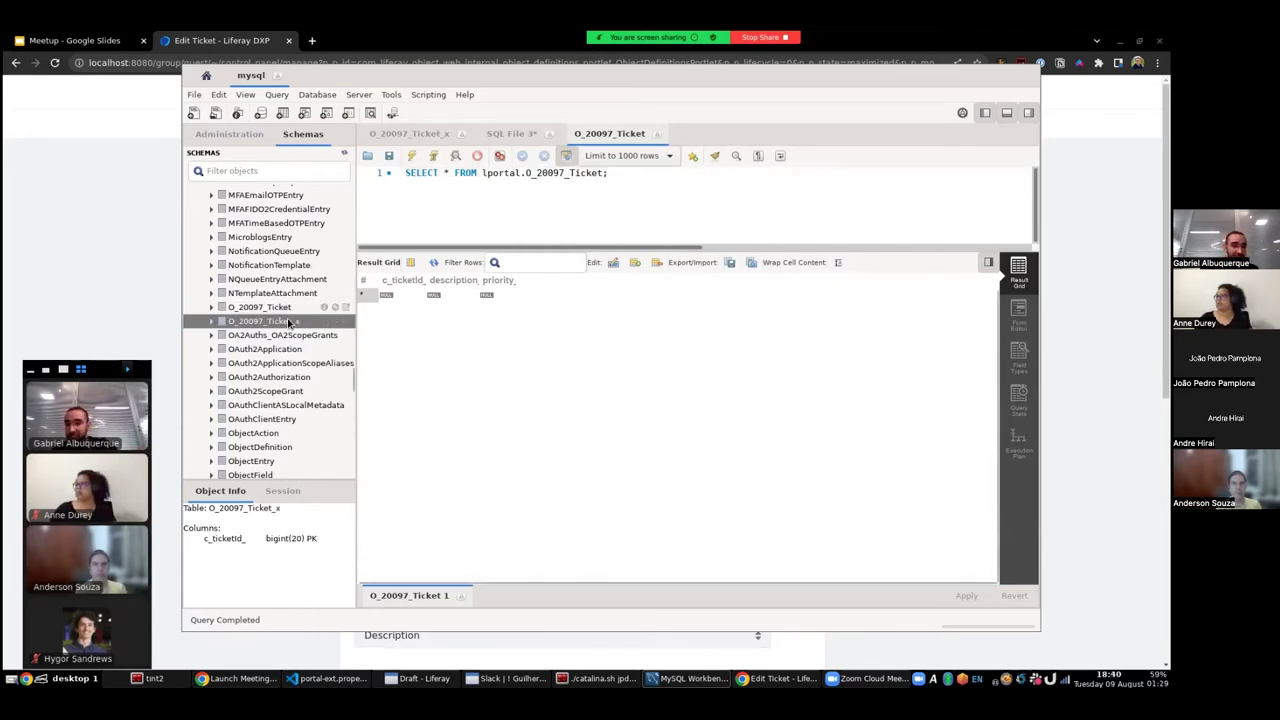
{"action": "left_click", "coordinate": [177, 237]}
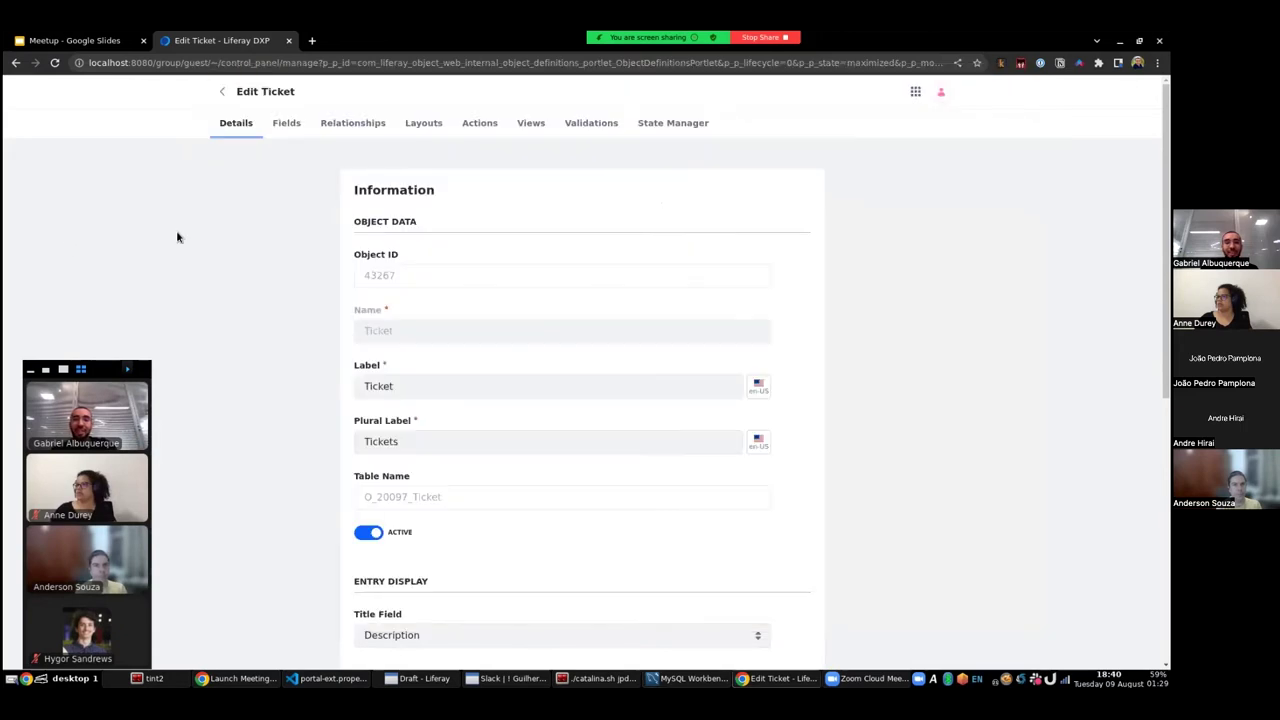
{"action": "scroll", "coordinate": [839, 316], "scroll_direction": "down", "scroll_amount": 5}
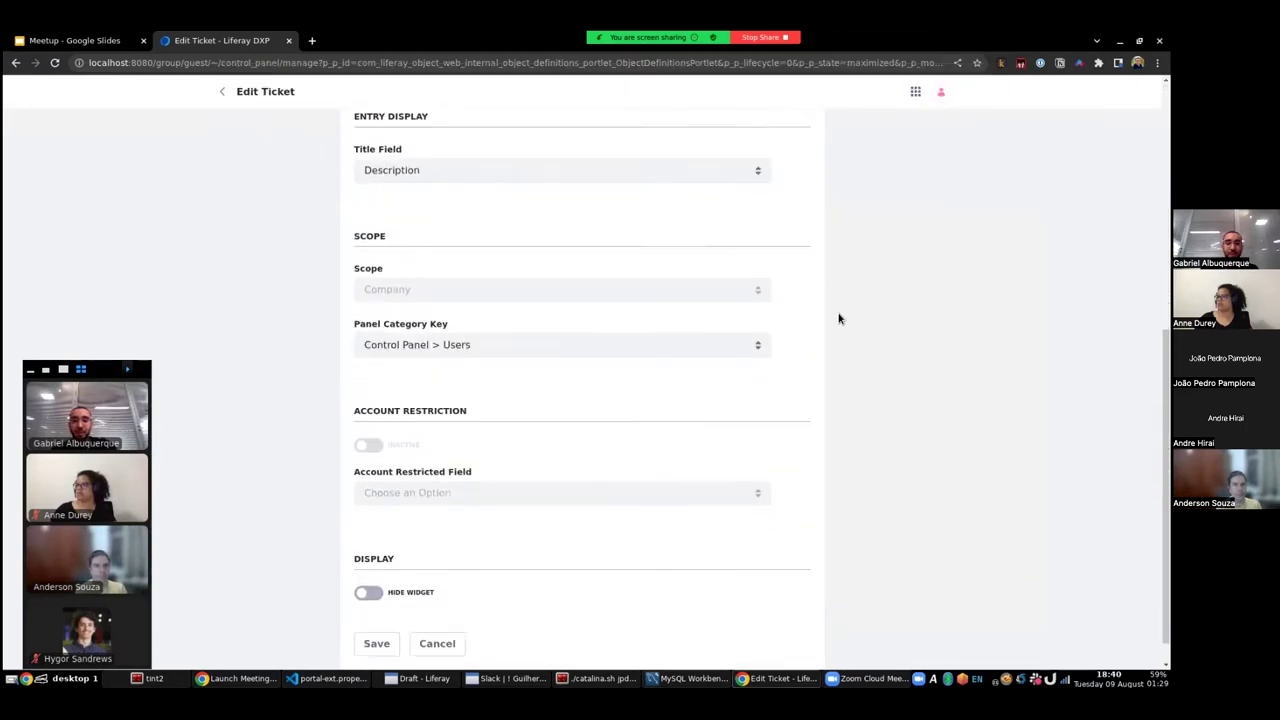
{"action": "scroll", "coordinate": [839, 316], "scroll_direction": "up", "scroll_amount": 6}
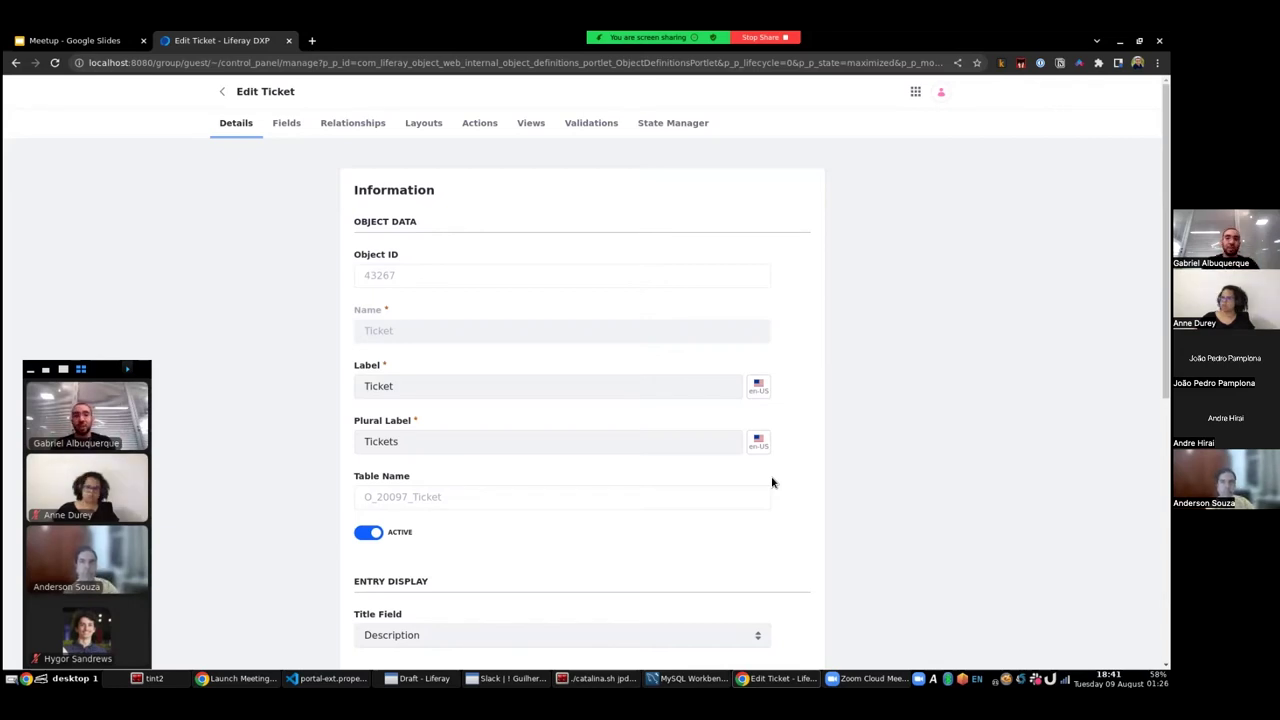
- Launch IntelliJ IDEA from the application launcher and dismiss the tip of the day
{"action": "key", "text": "ctrl+space"}
{"action": "type", "text": "Intel"}
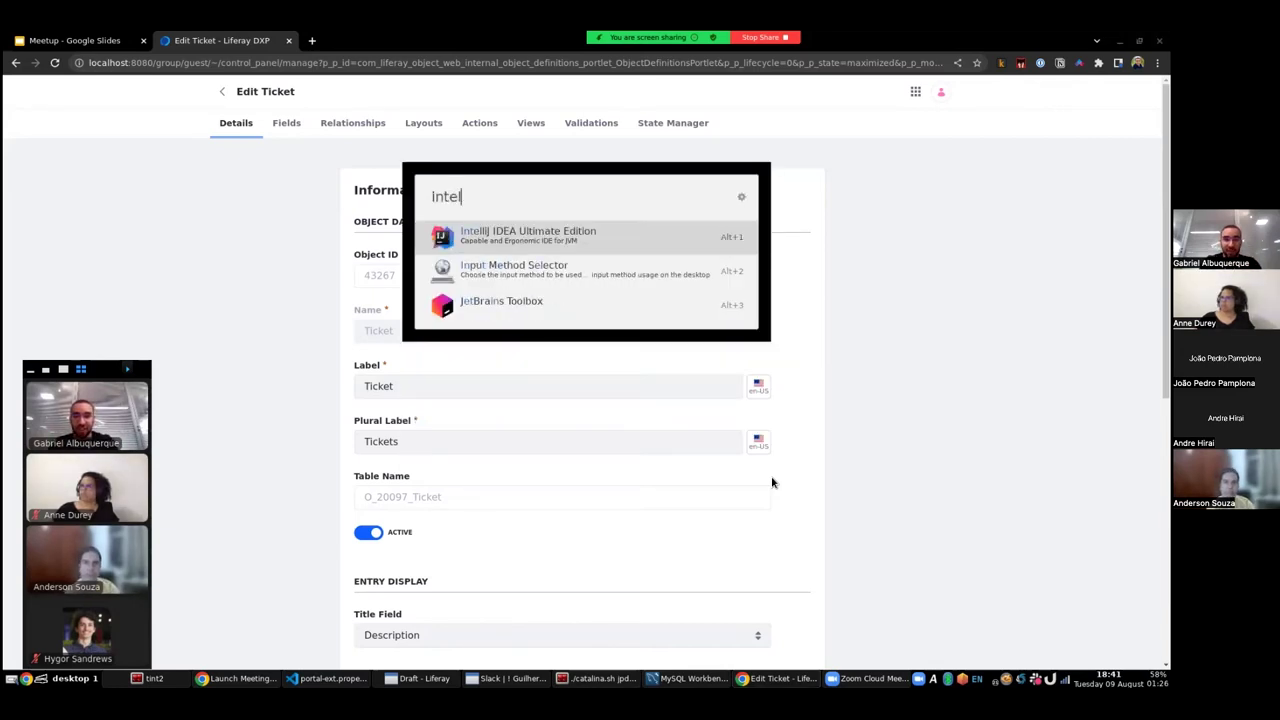
{"action": "key", "text": "Return"}
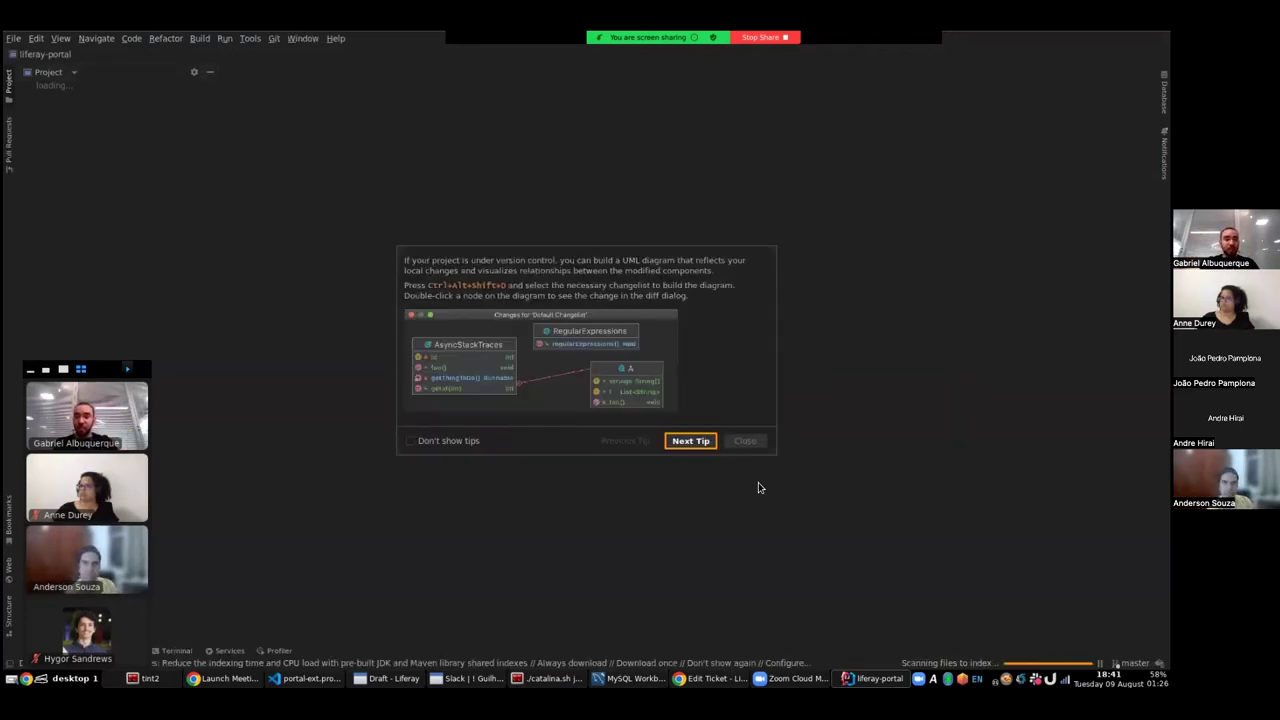
{"action": "left_click", "coordinate": [745, 443]}
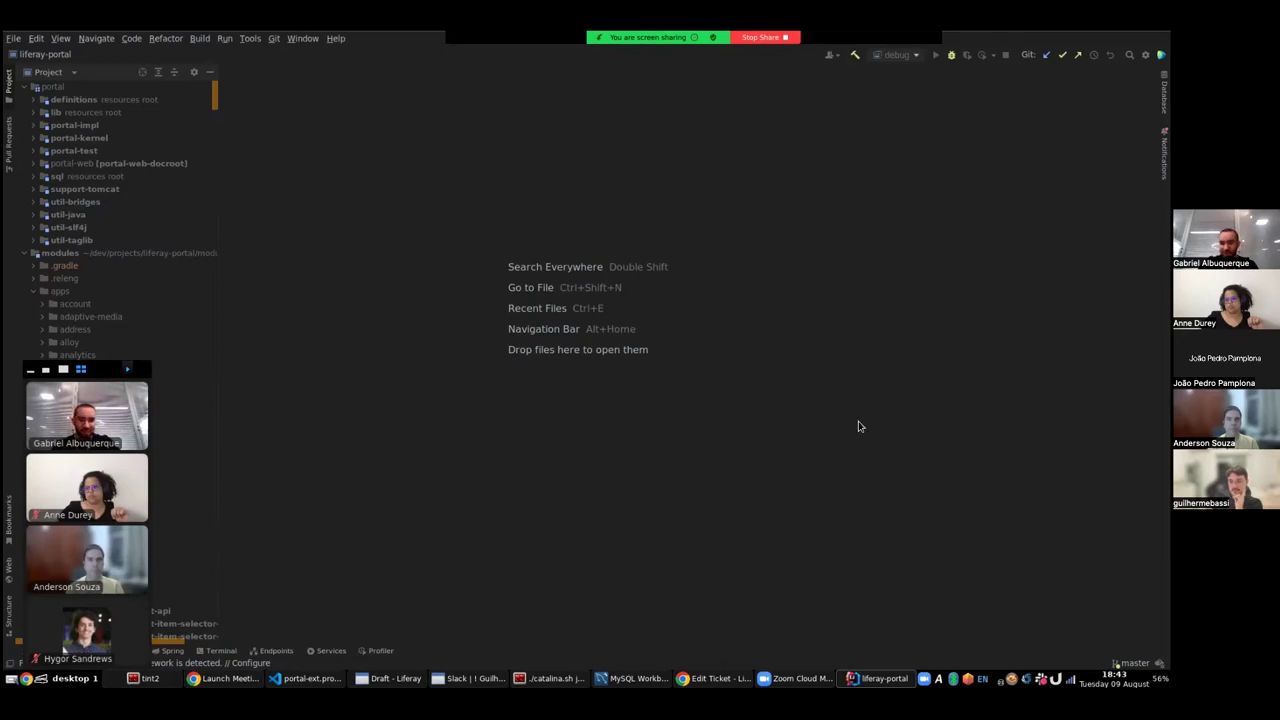
- Search project classes for 'objectdeploy' and highlight ObjectDefinitionDeployerImpl in object-service
{"action": "key", "text": "ctrl+n"}
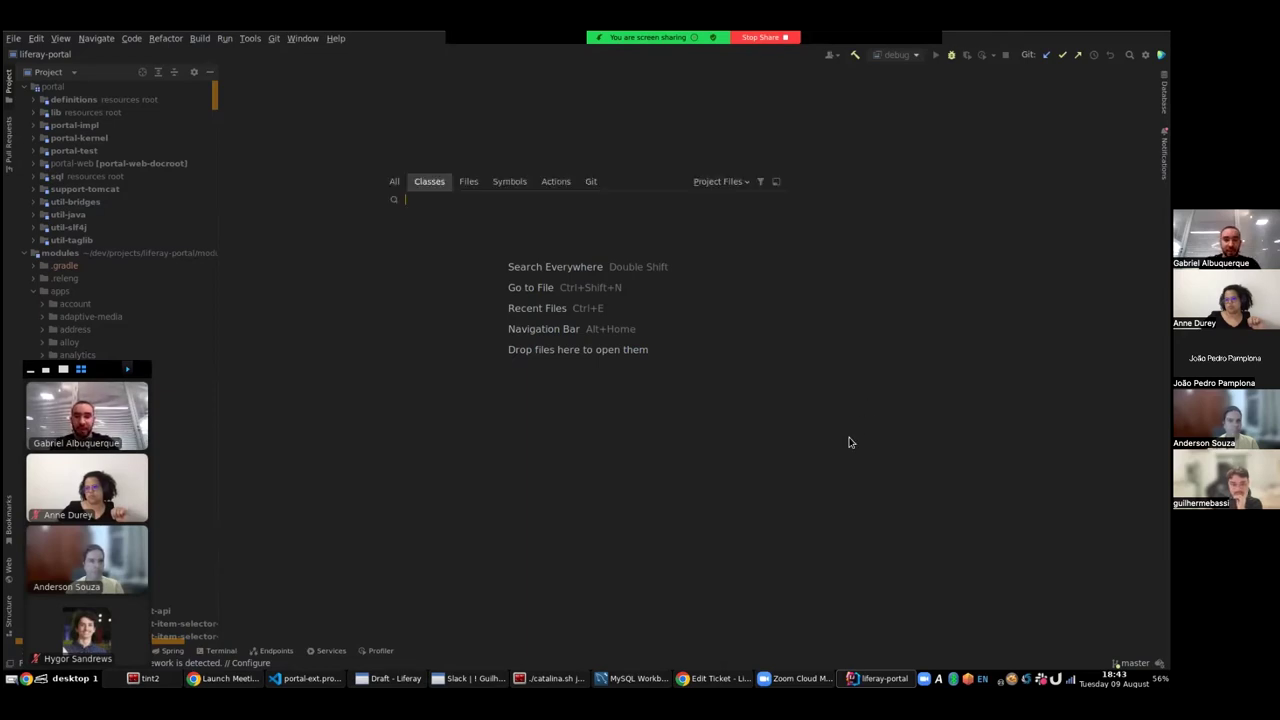
{"action": "type", "text": "objectdeploy"}
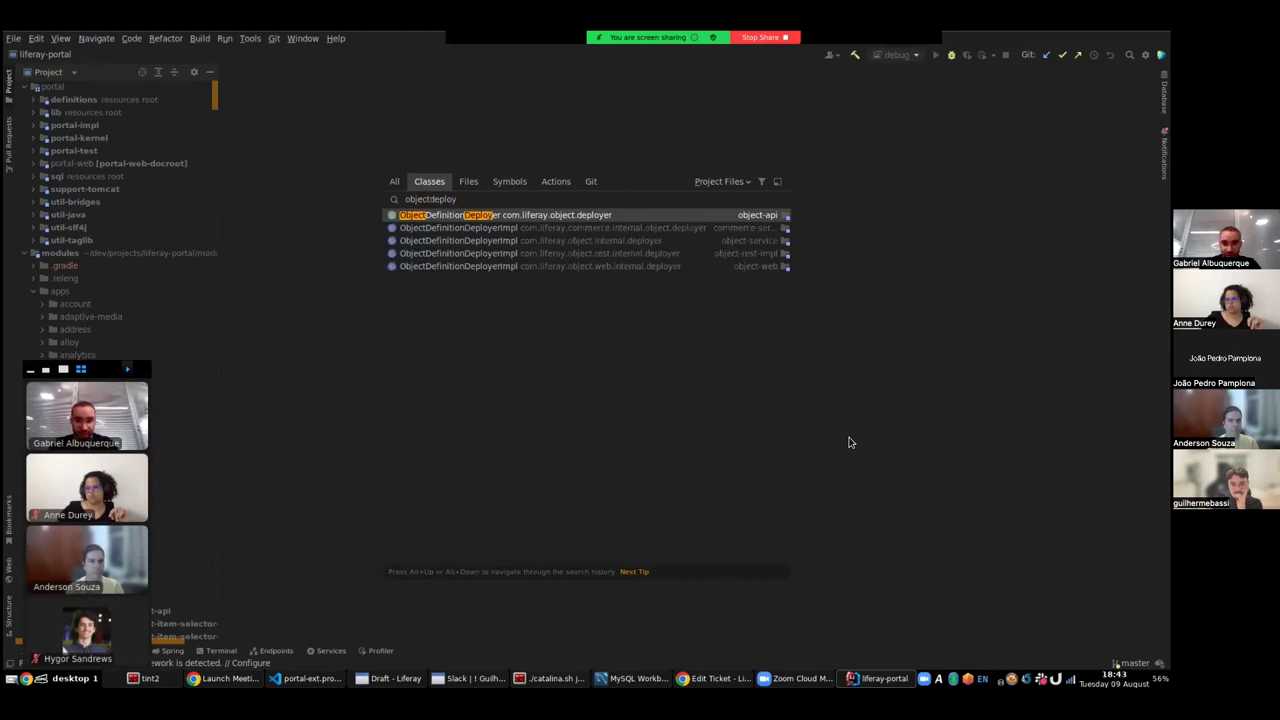
{"action": "key", "text": "Down"}
{"action": "key", "text": "Down"}
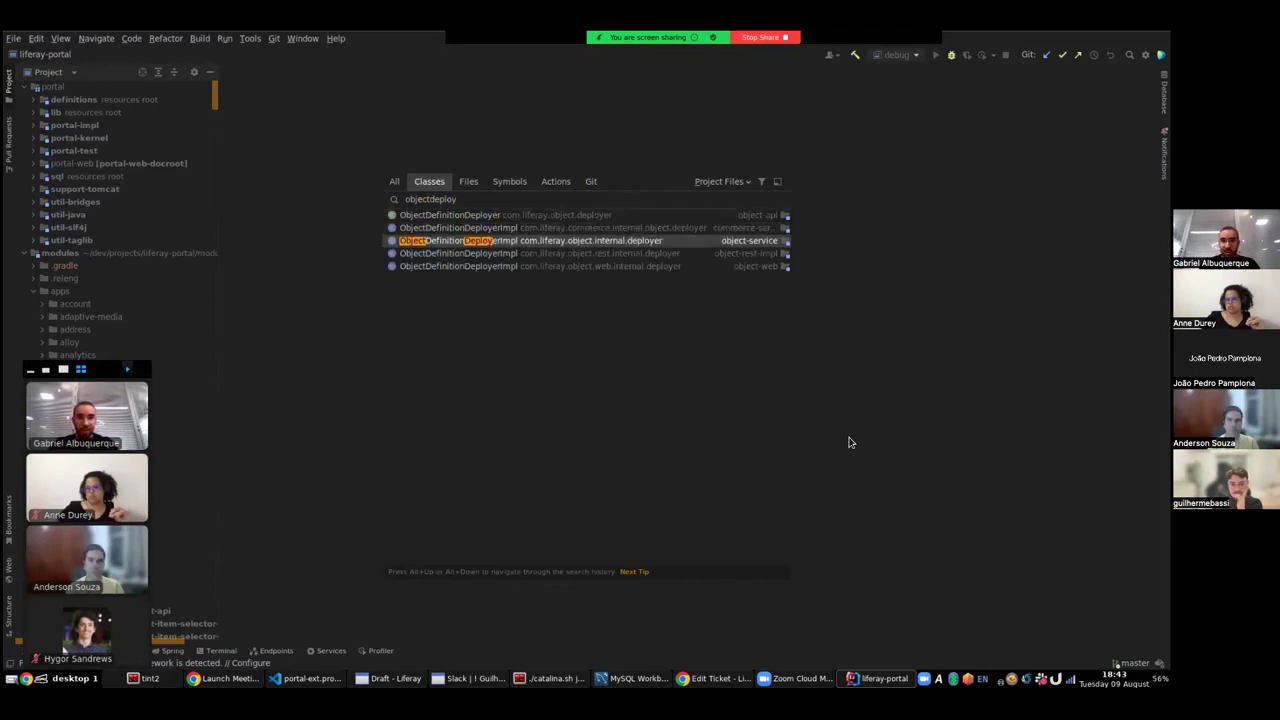
- Open ObjectDefinitionDeployerImpl.java and highlight serviceRegistrations and deploy's objectDefinition parameter
{"action": "key", "text": "Return"}
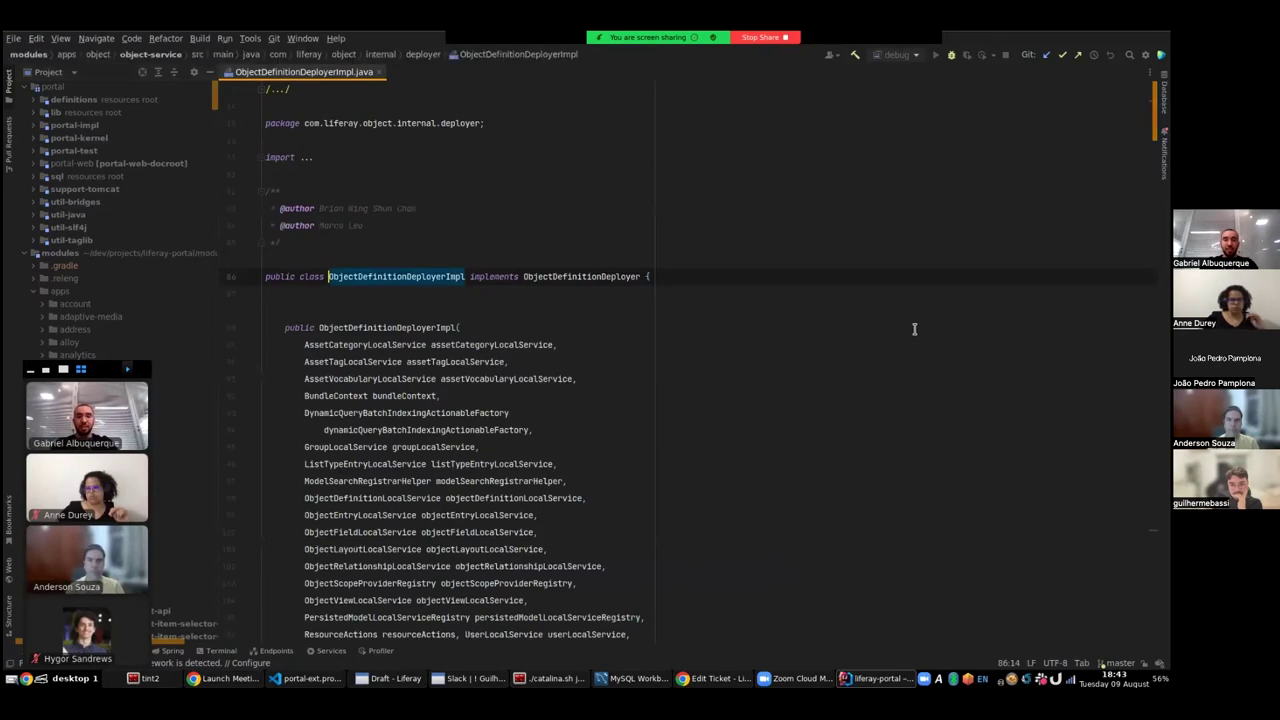
{"action": "scroll", "coordinate": [909, 323], "scroll_direction": "down", "scroll_amount": 10}
{"action": "scroll", "coordinate": [893, 309], "scroll_direction": "down", "scroll_amount": 20}
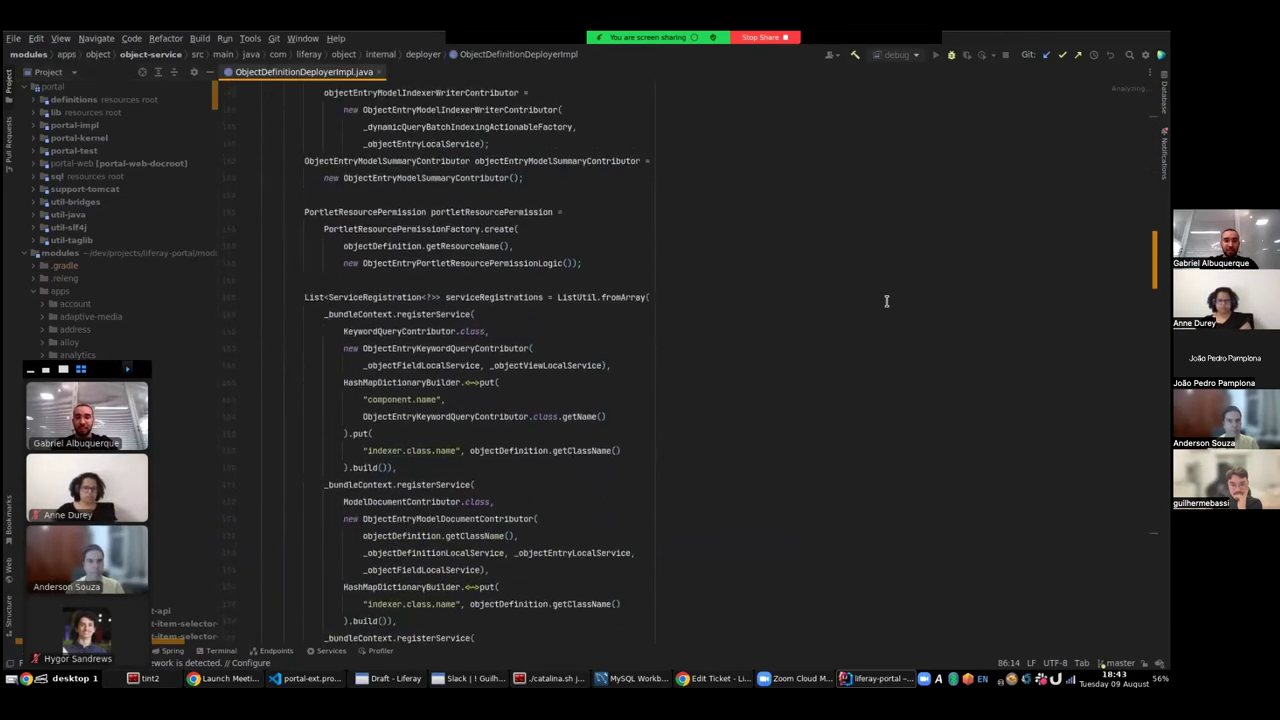
{"action": "scroll", "coordinate": [869, 310], "scroll_direction": "up", "scroll_amount": 2}
{"action": "double_click", "coordinate": [520, 243]}
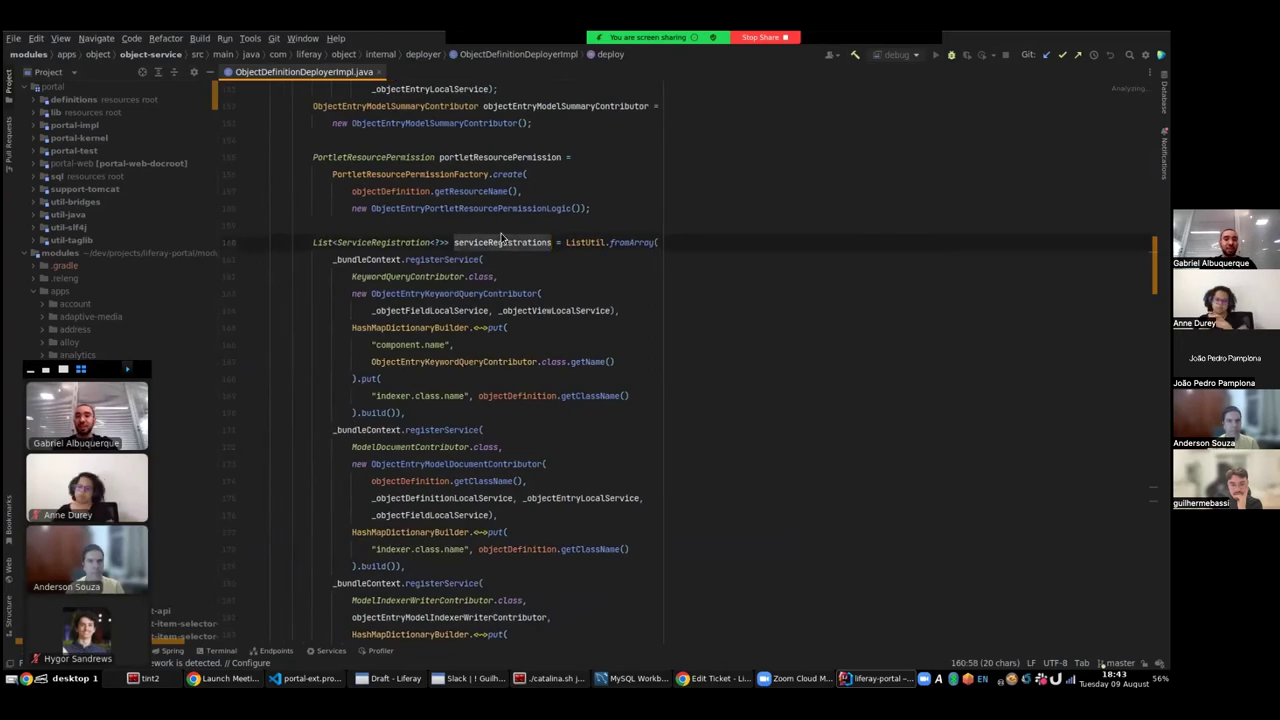
{"action": "scroll", "coordinate": [597, 263], "scroll_direction": "up", "scroll_amount": 2}
{"action": "scroll", "coordinate": [597, 263], "scroll_direction": "up", "scroll_amount": 7}
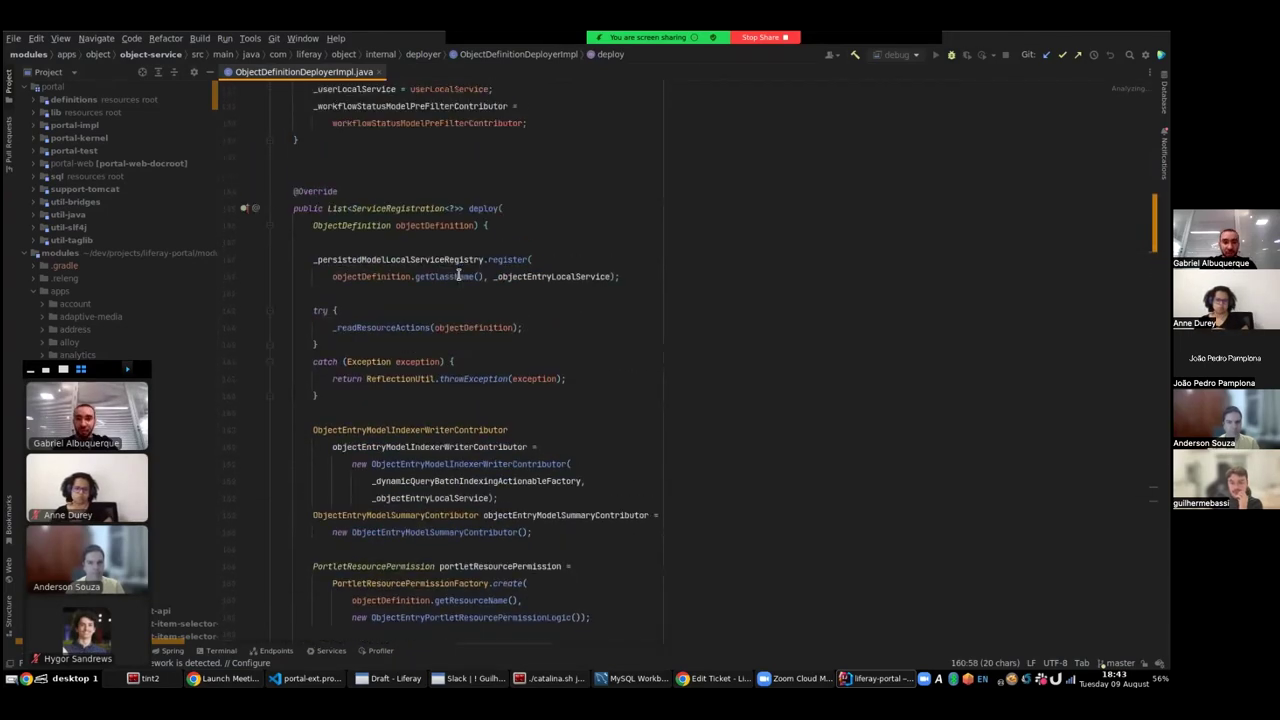
{"action": "double_click", "coordinate": [436, 226]}
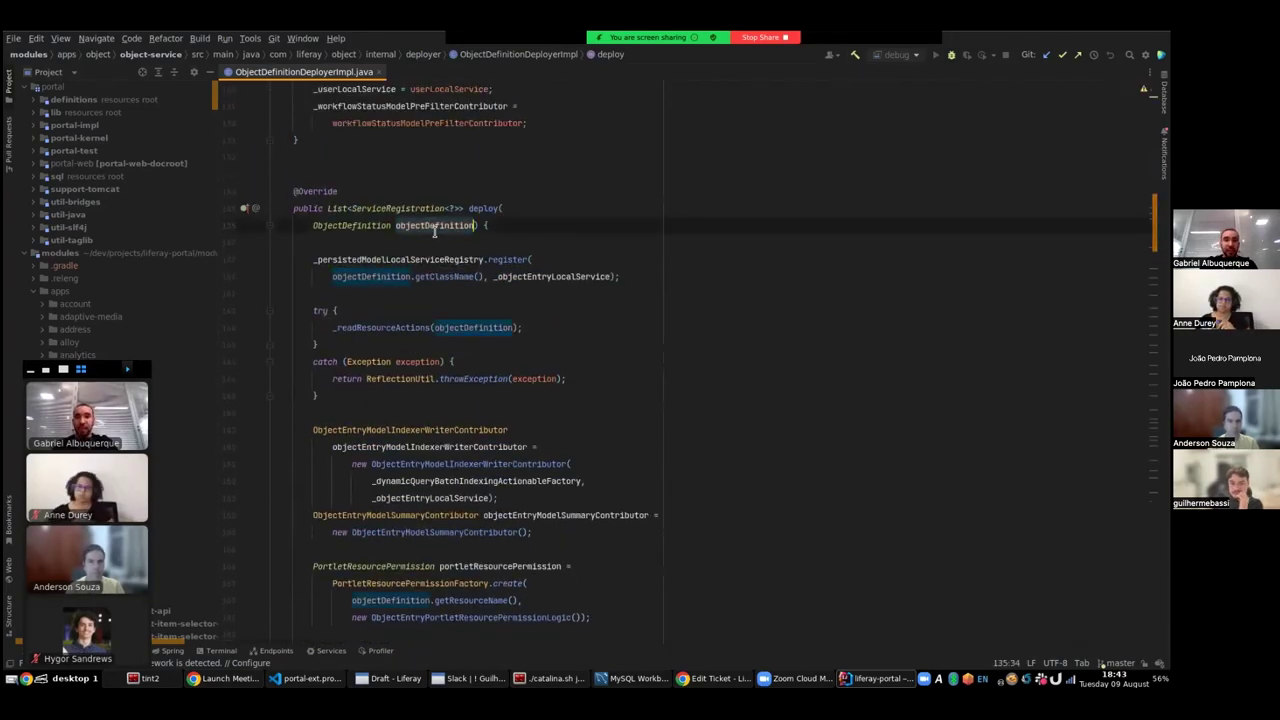
{"action": "scroll", "coordinate": [574, 308], "scroll_direction": "down", "scroll_amount": 8}
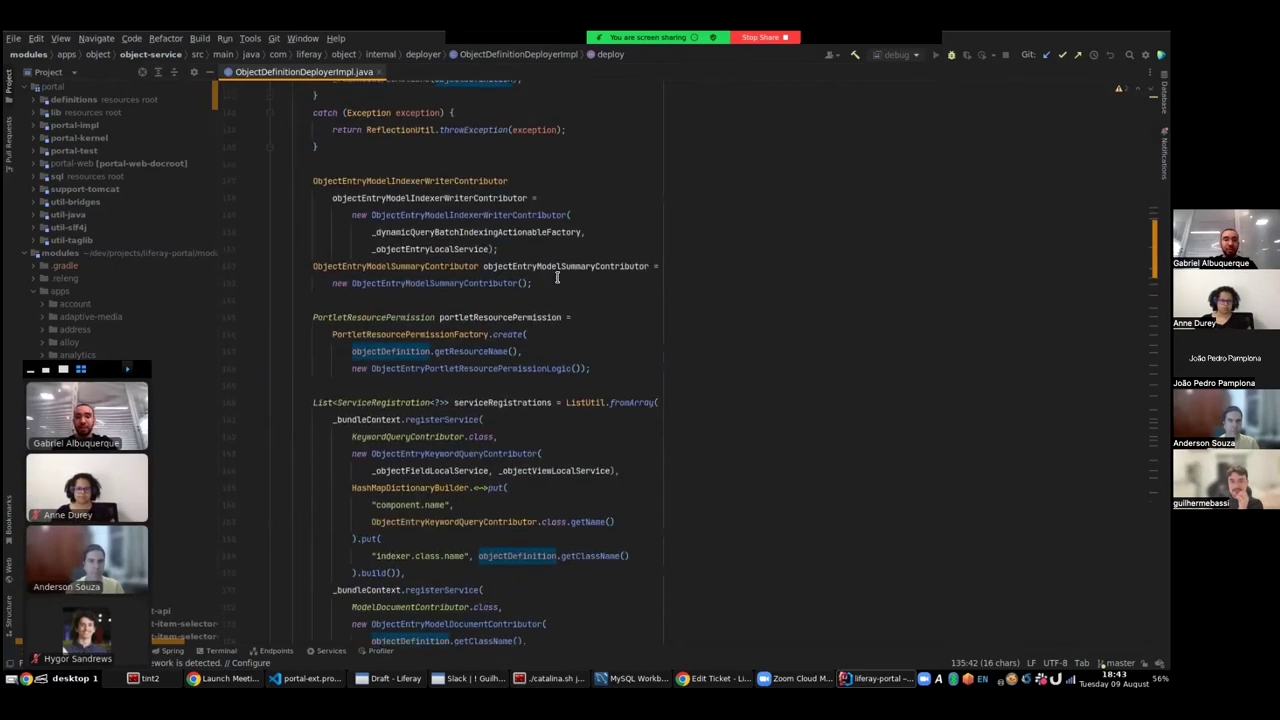
- Highlight the ObjectEntryKeywordQueryContributor, ModelDocumentContributor and ModelPreFilterContributor registrations
{"action": "left_click", "coordinate": [462, 293]}
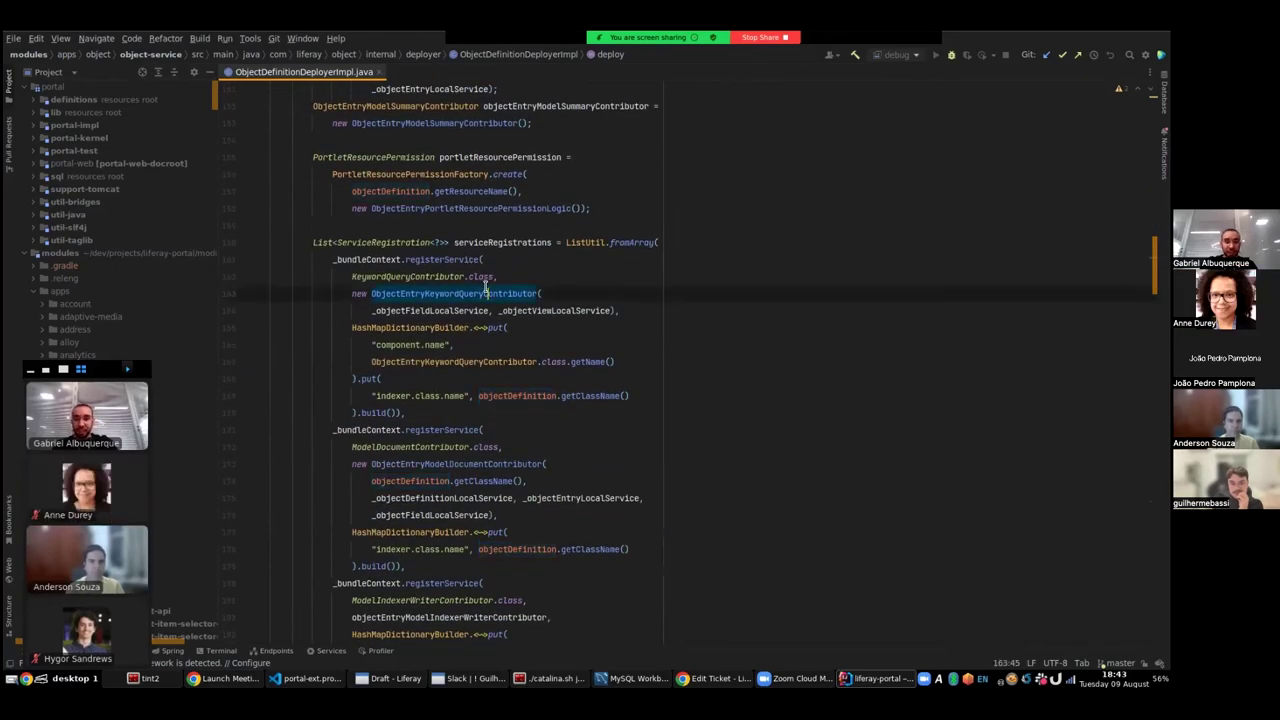
{"action": "scroll", "coordinate": [500, 380], "scroll_direction": "down", "scroll_amount": 3}
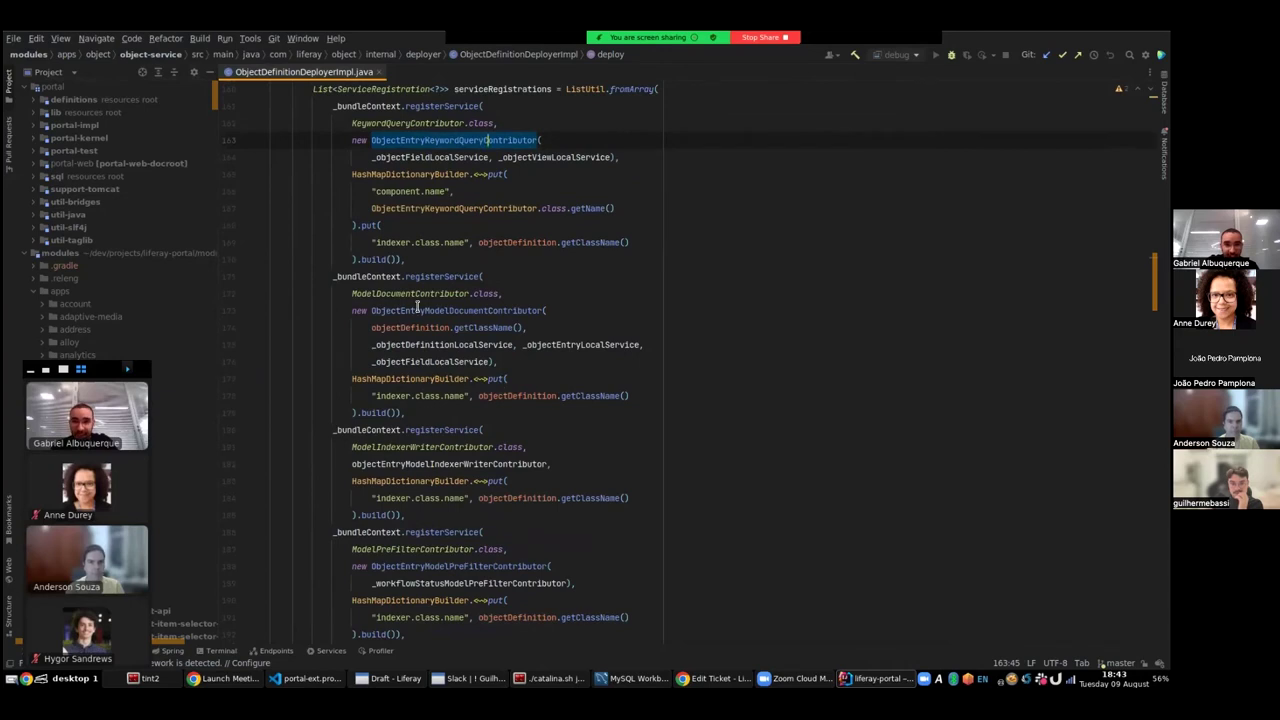
{"action": "double_click", "coordinate": [405, 293]}
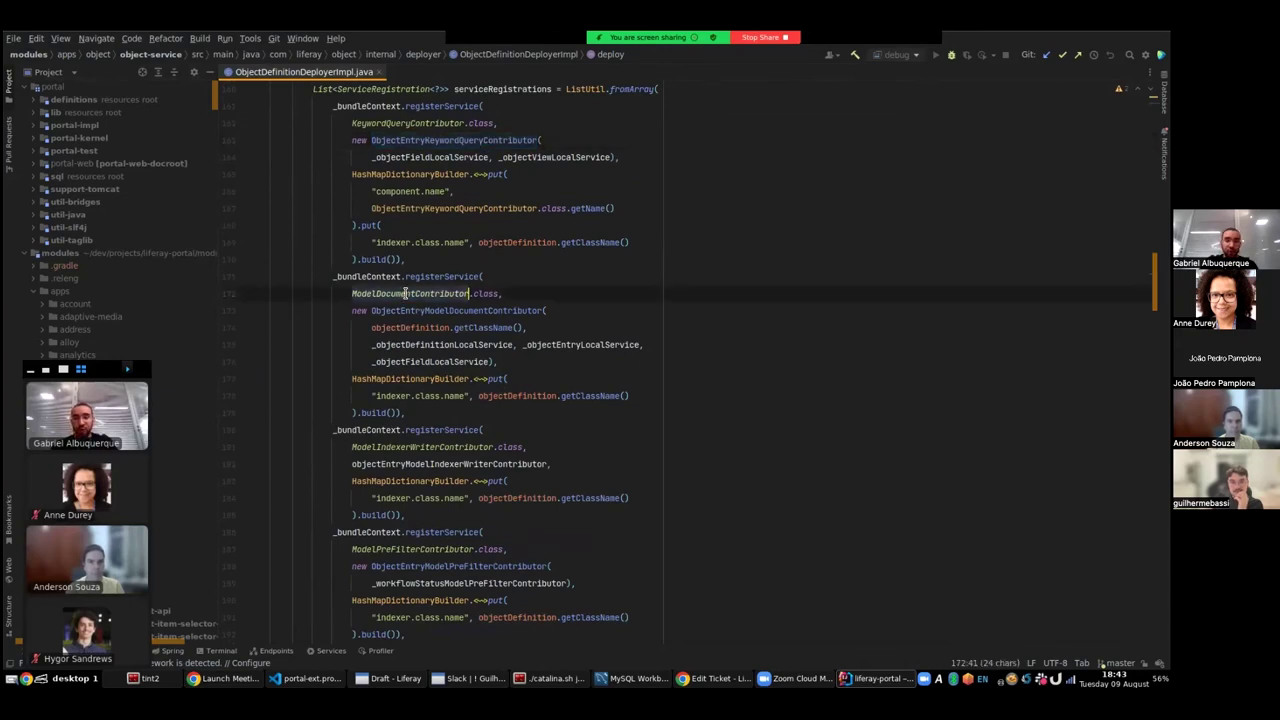
{"action": "scroll", "coordinate": [405, 293], "scroll_direction": "down", "scroll_amount": 6}
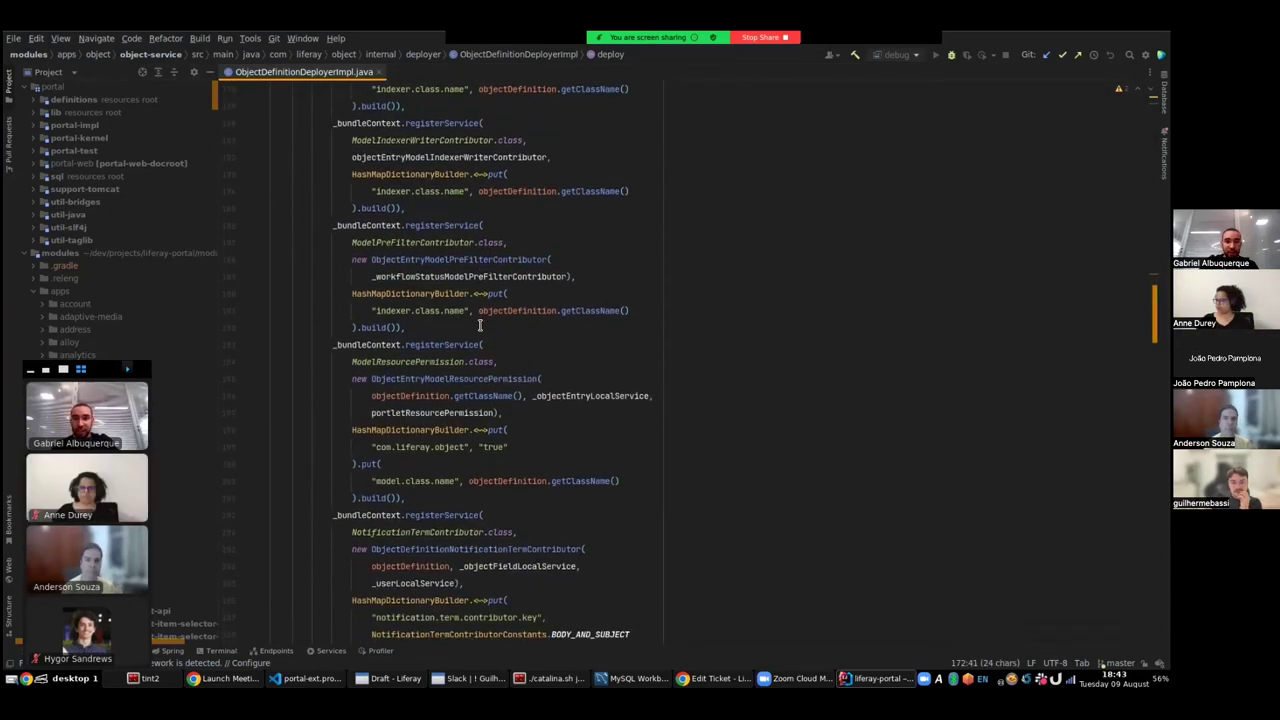
{"action": "double_click", "coordinate": [415, 242]}
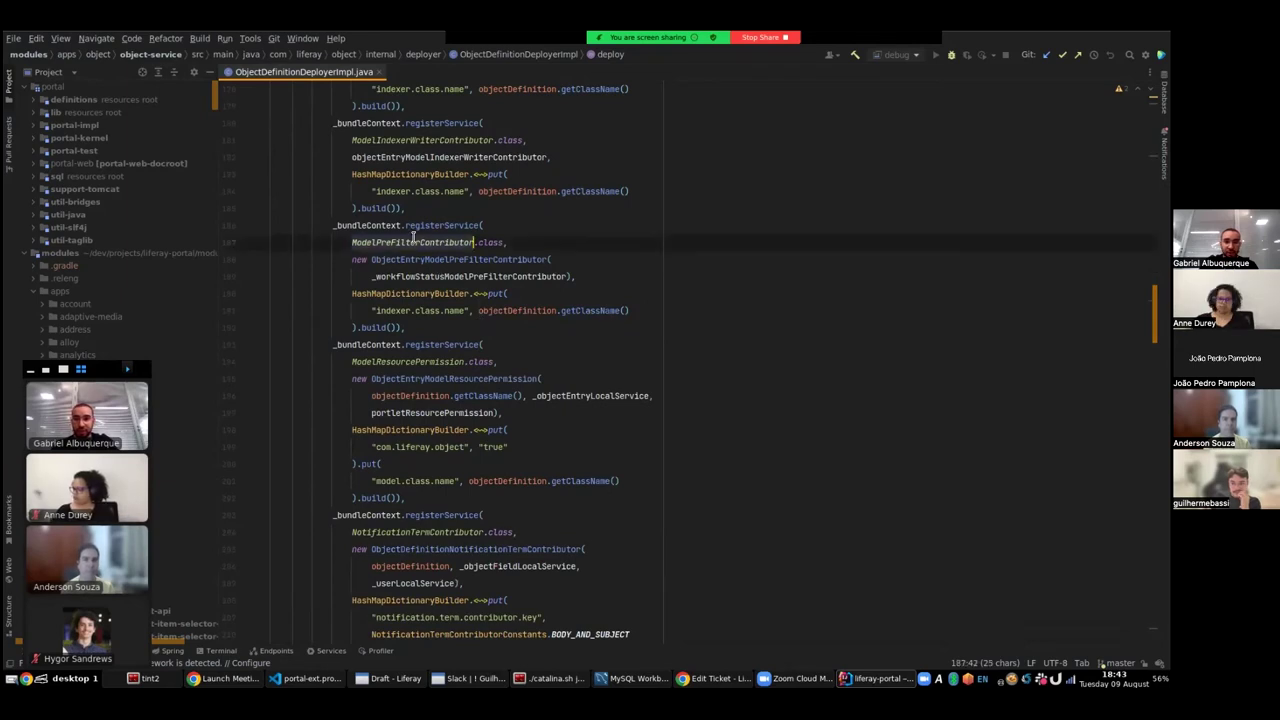
- Highlight the NotificationTermContributor and WorkflowHandler registrations, then scroll down to the undeploy method
{"action": "scroll", "coordinate": [560, 322], "scroll_direction": "down", "scroll_amount": 3}
{"action": "scroll", "coordinate": [565, 333], "scroll_direction": "down", "scroll_amount": 1}
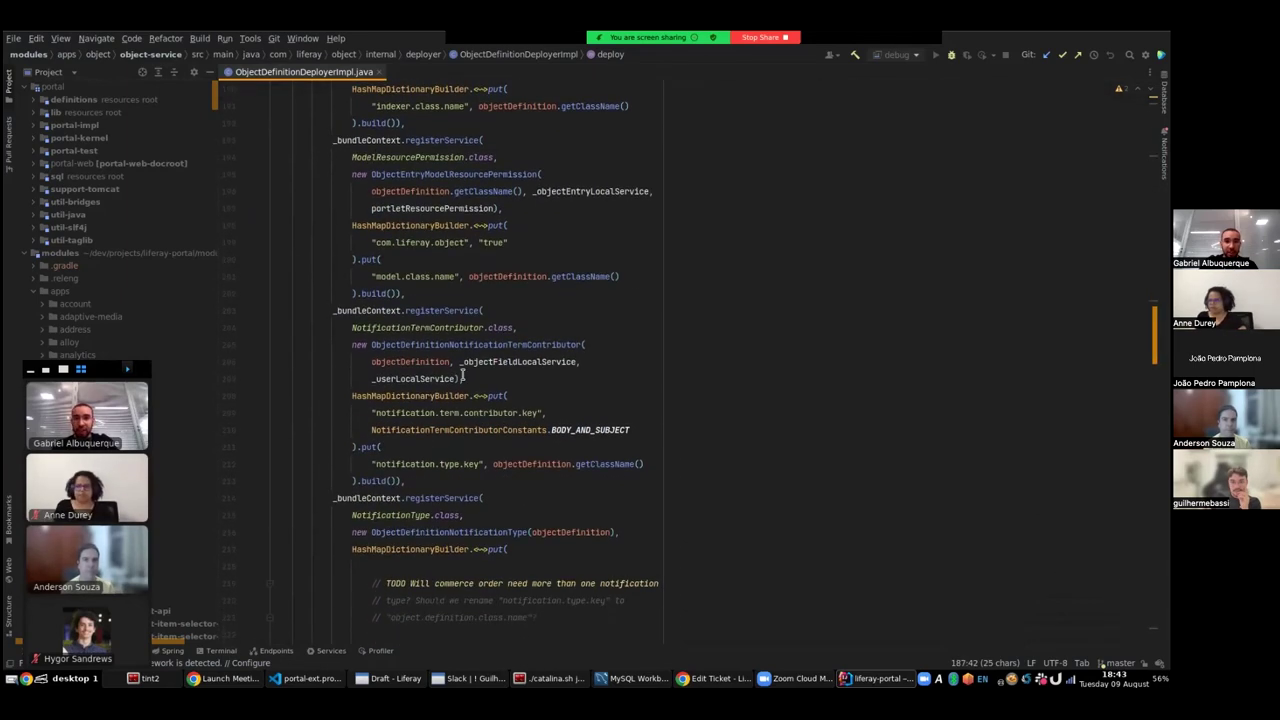
{"action": "double_click", "coordinate": [396, 327]}
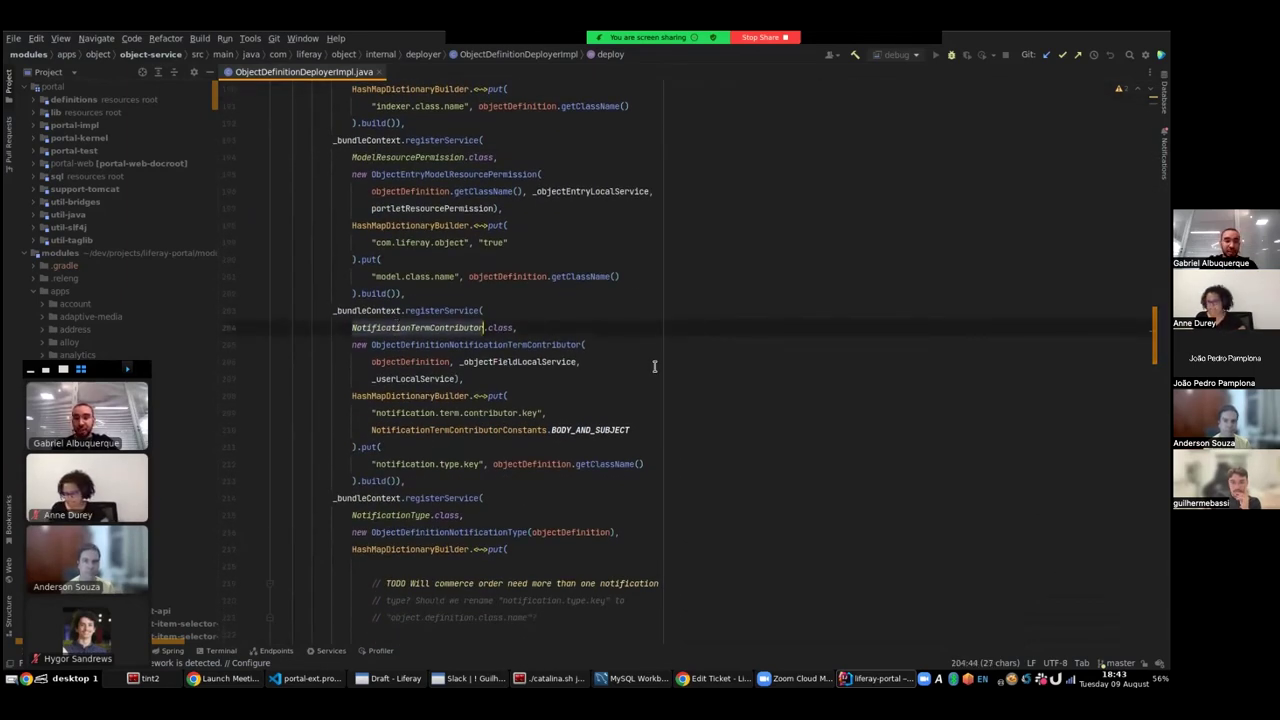
{"action": "scroll", "coordinate": [650, 369], "scroll_direction": "down", "scroll_amount": 8}
{"action": "scroll", "coordinate": [469, 346], "scroll_direction": "down", "scroll_amount": 9}
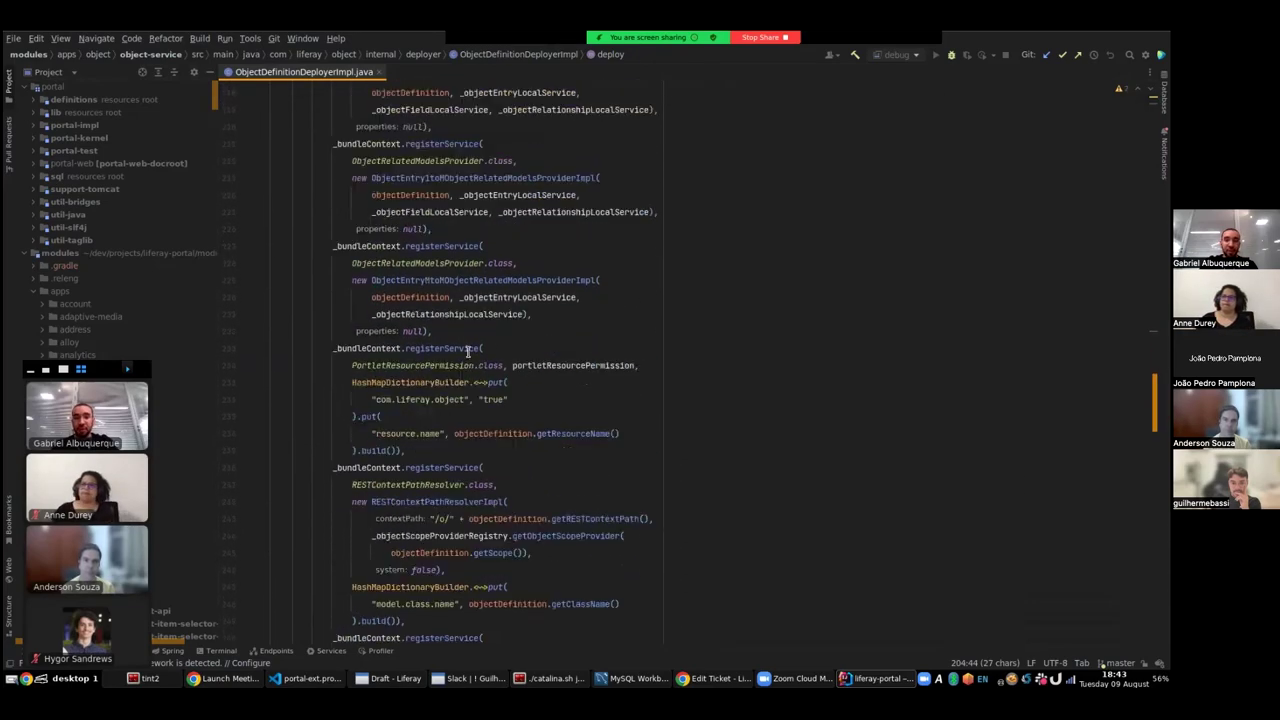
{"action": "scroll", "coordinate": [484, 290], "scroll_direction": "down", "scroll_amount": 4}
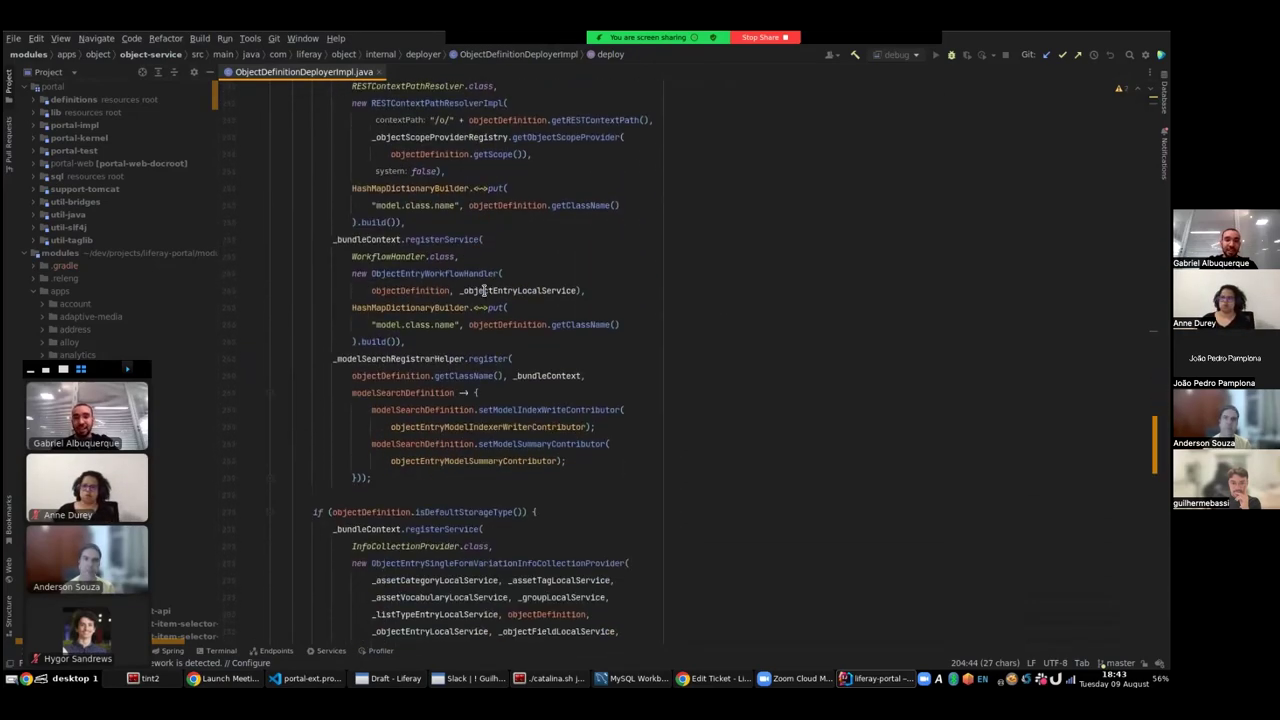
{"action": "double_click", "coordinate": [397, 226]}
{"action": "scroll", "coordinate": [614, 360], "scroll_direction": "down", "scroll_amount": 2}
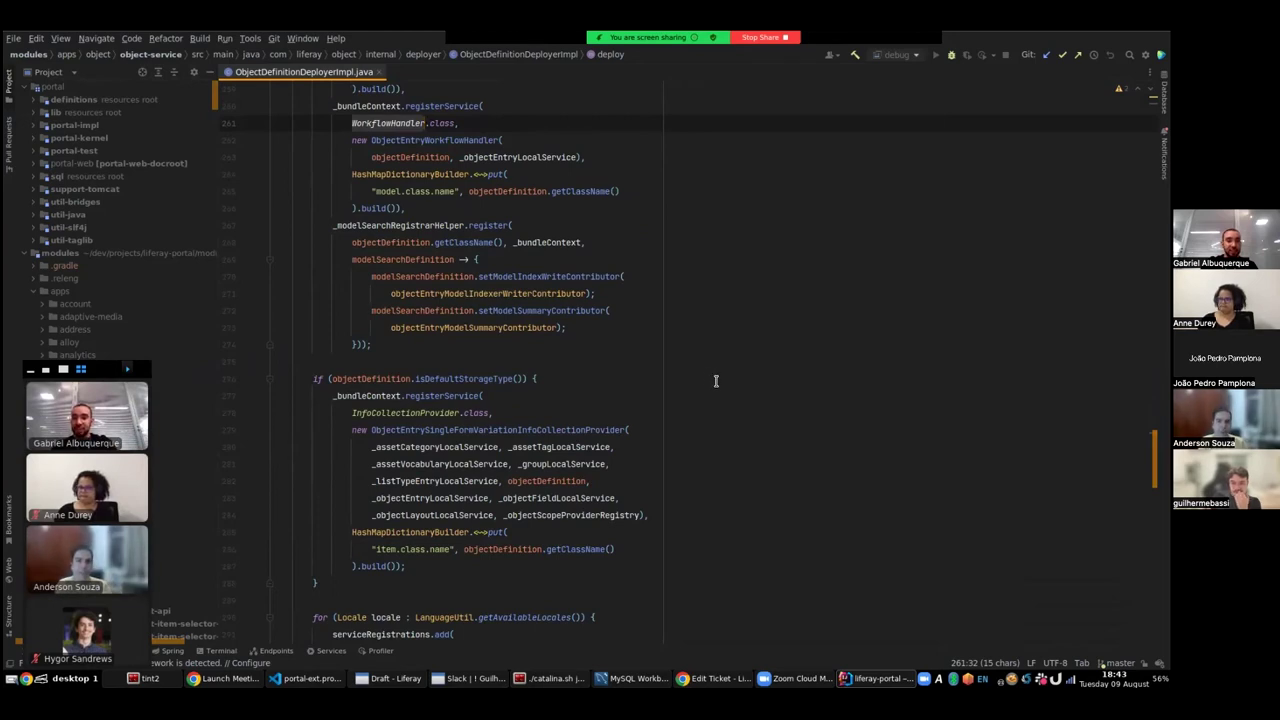
{"action": "scroll", "coordinate": [703, 383], "scroll_direction": "down", "scroll_amount": 5}
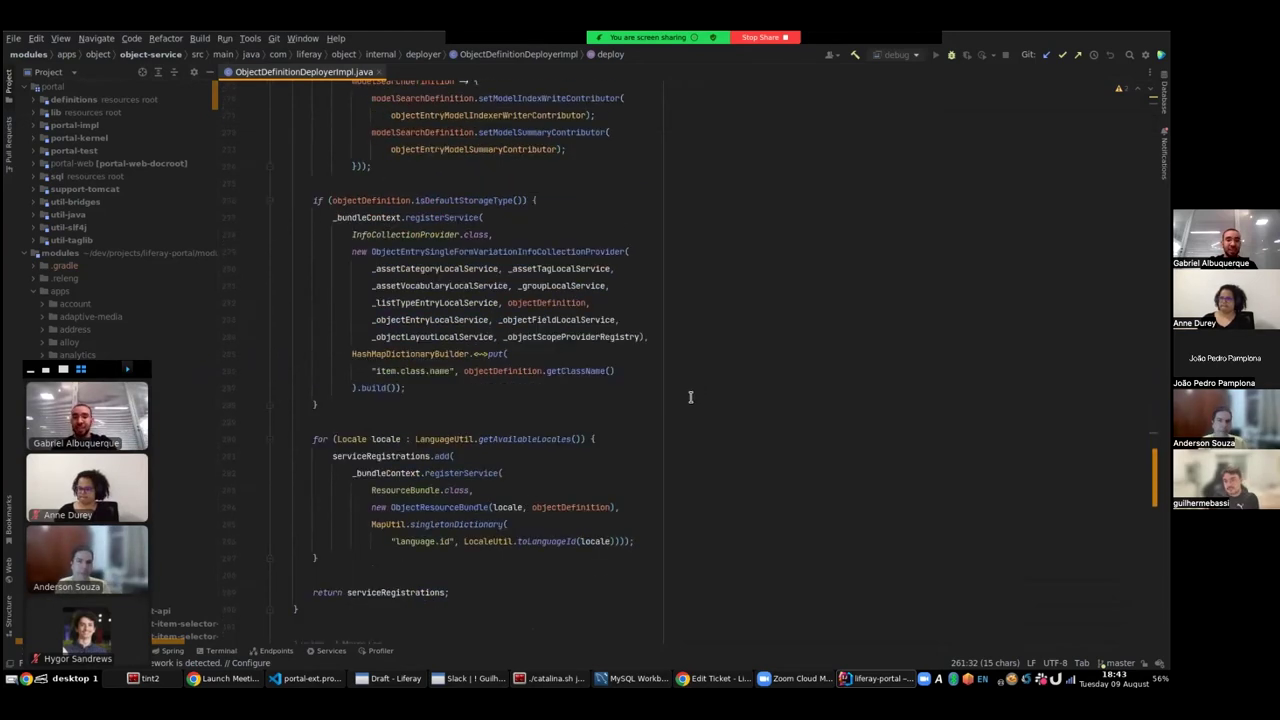
{"action": "scroll", "coordinate": [677, 382], "scroll_direction": "down", "scroll_amount": 2}
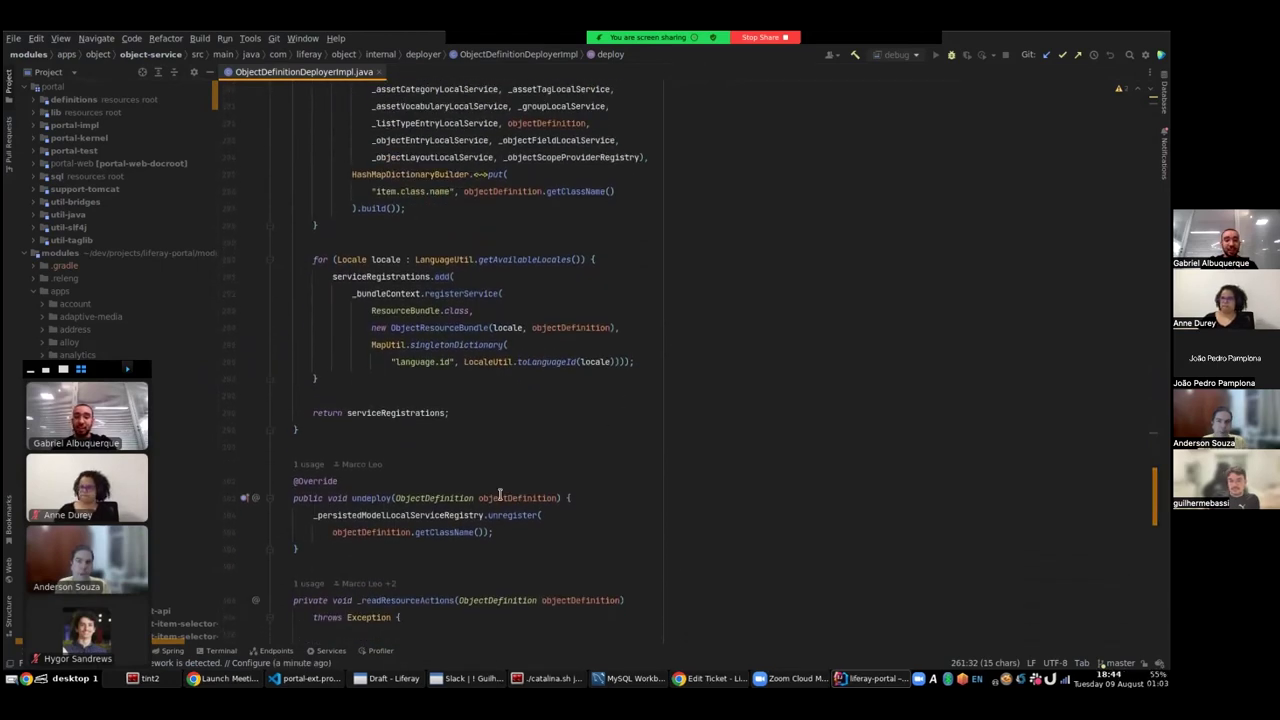
{"action": "left_click", "coordinate": [557, 498]}
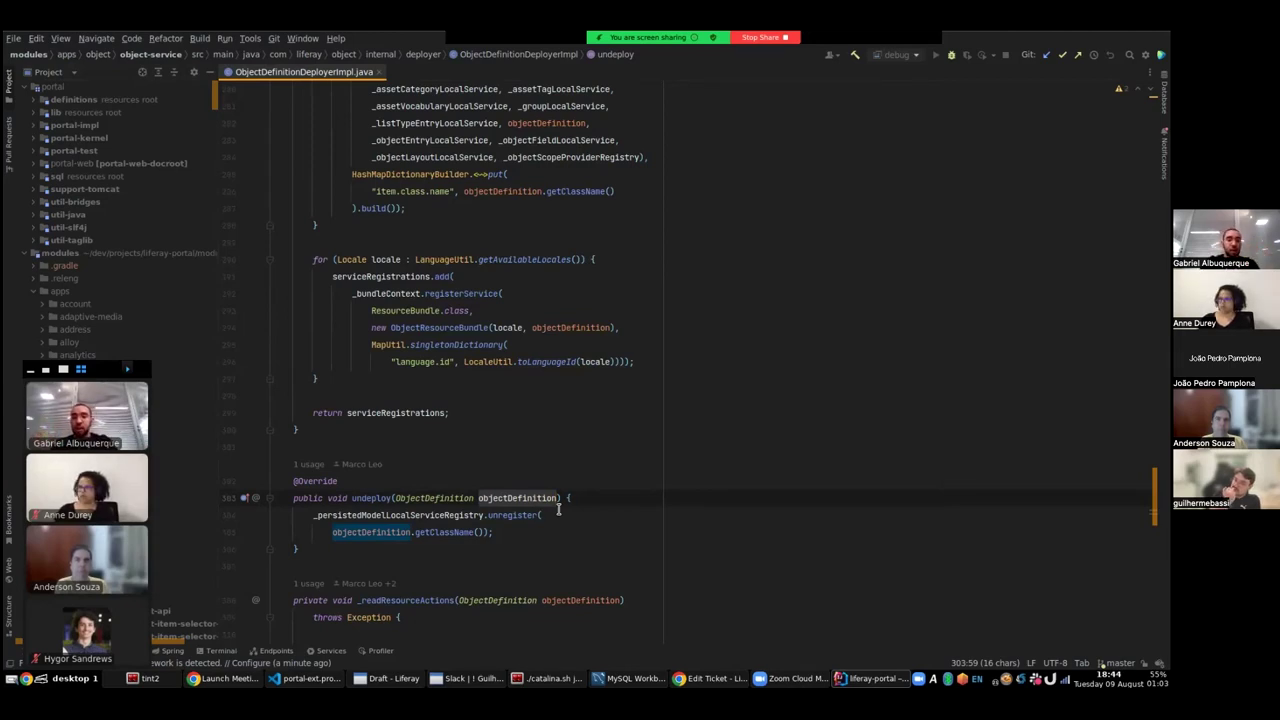
{"action": "left_click", "coordinate": [590, 514]}
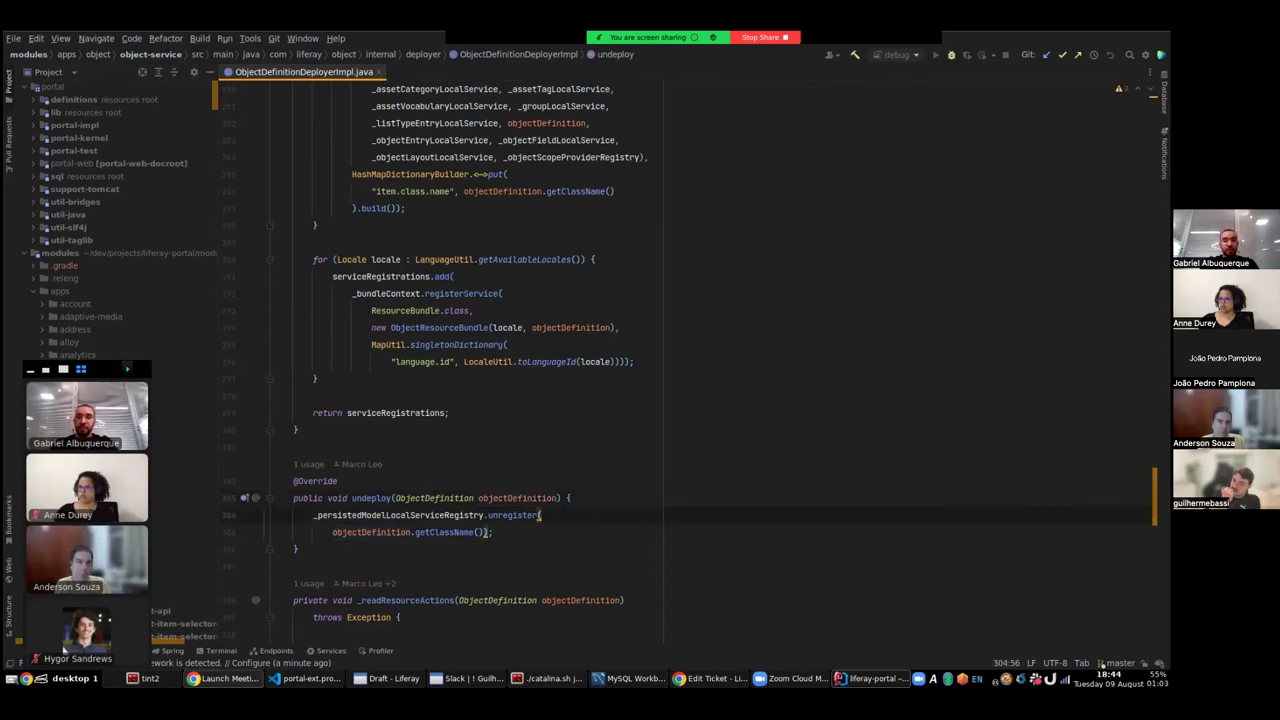
{"action": "mouse_move", "coordinate": [439, 530]}
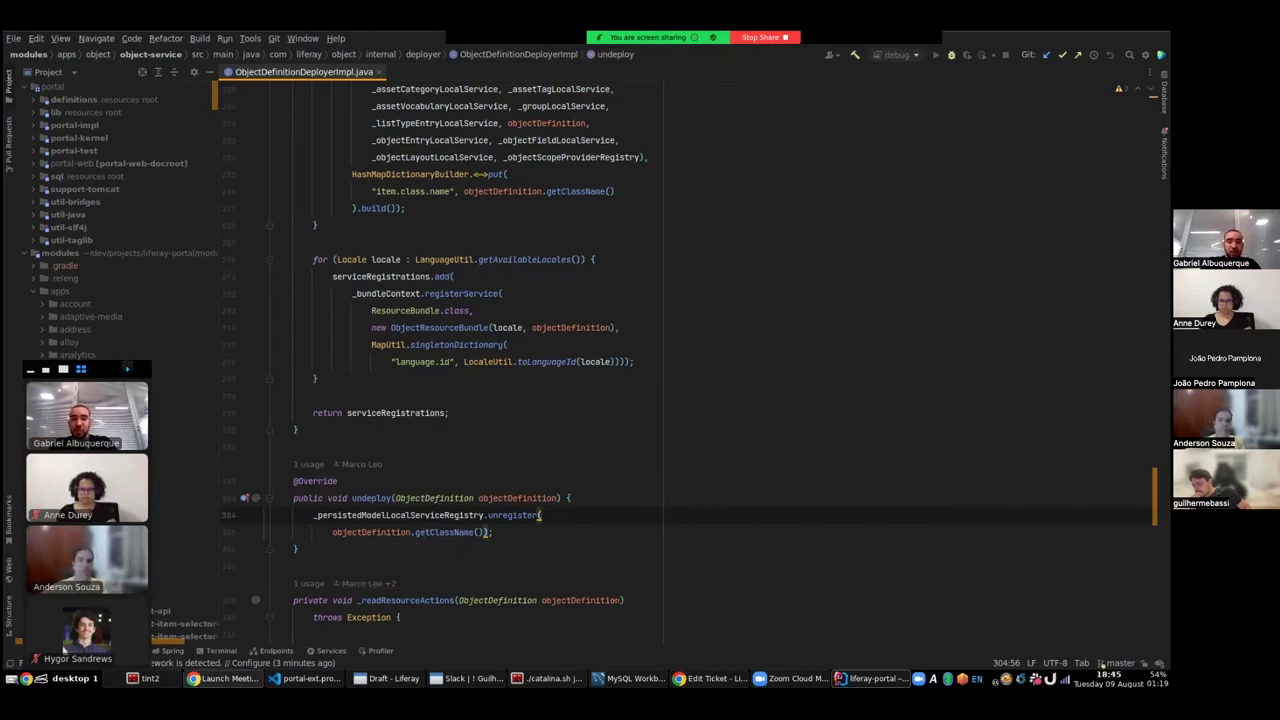
{"action": "left_click", "coordinate": [622, 500]}
- Check Chrome's meetup calendar tab, then bring up the Liferay Edit Ticket window
{"action": "left_click", "coordinate": [578, 532]}
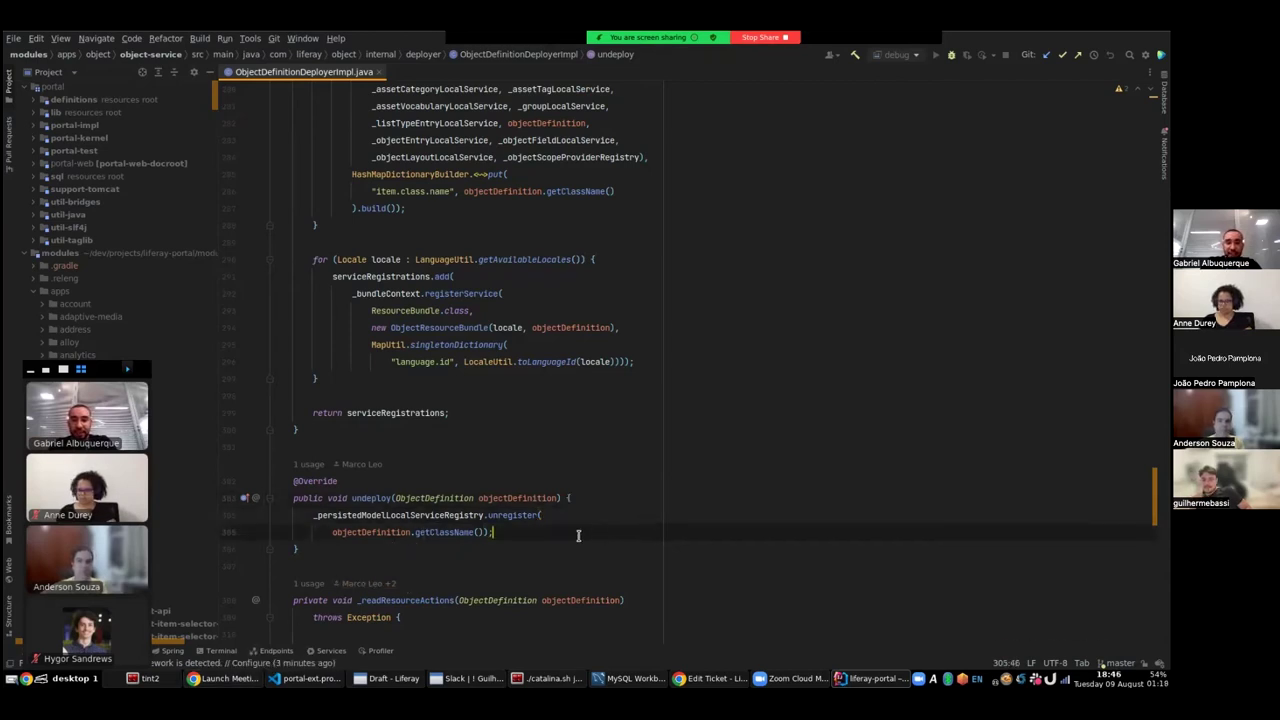
{"action": "key", "text": "alt+Tab"}
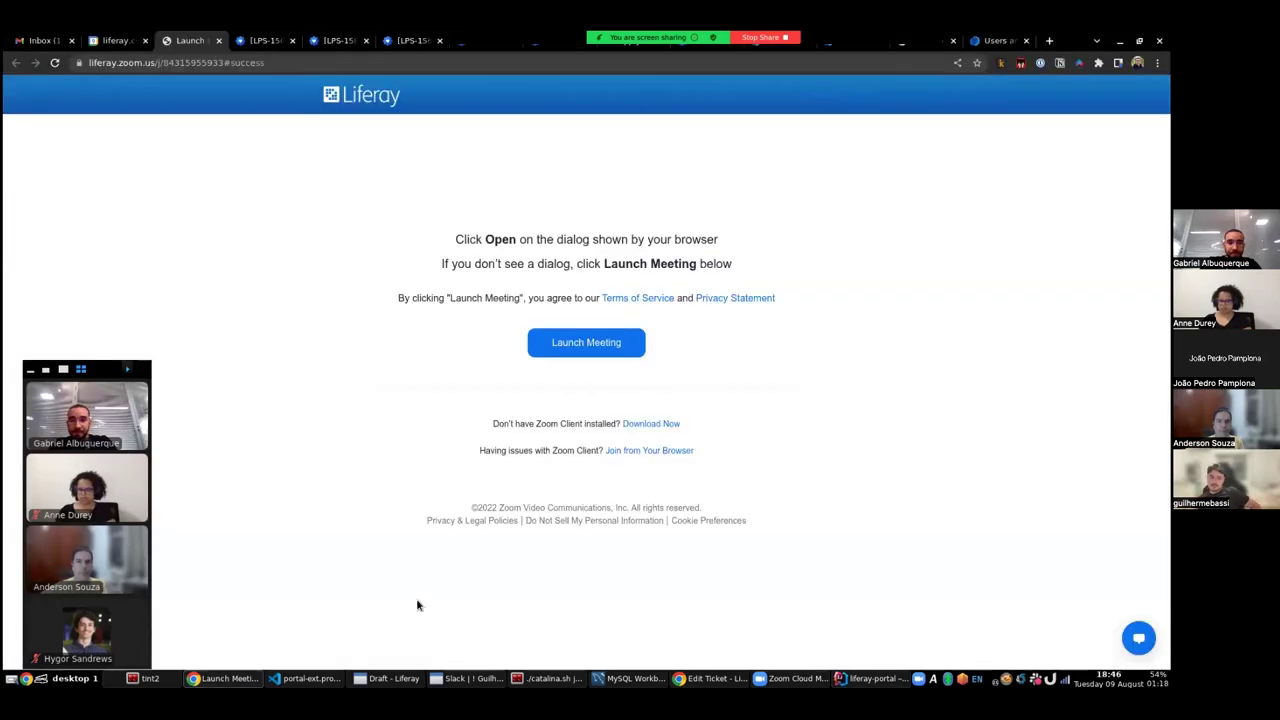
{"action": "left_click", "coordinate": [92, 40]}
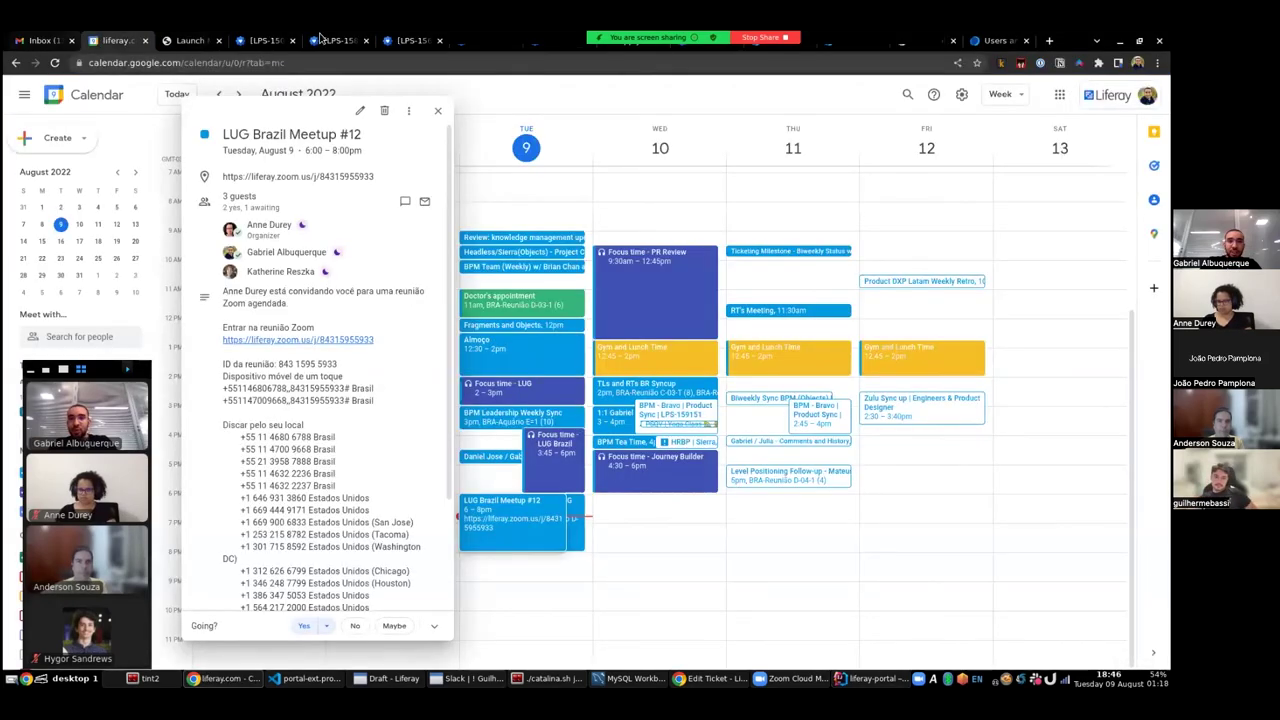
{"action": "left_click_drag", "start_coordinate": [724, 37], "coordinate": [578, 37]}
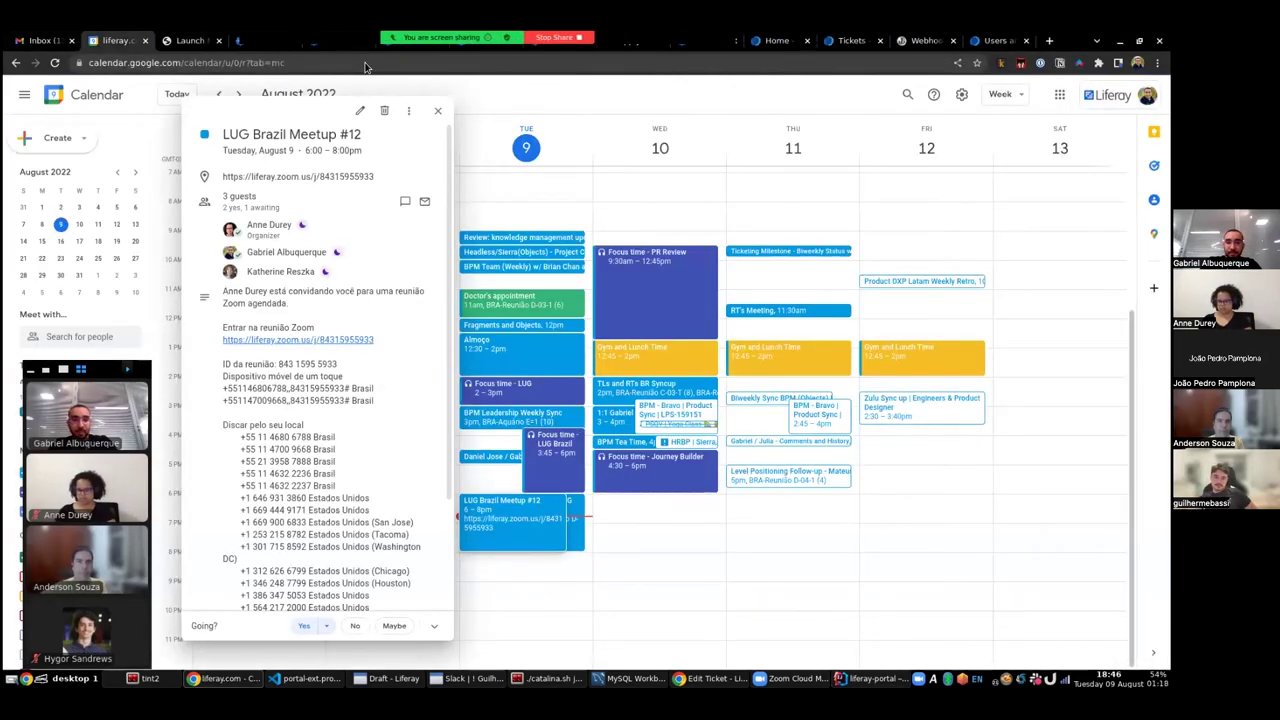
{"action": "left_click", "coordinate": [870, 678]}
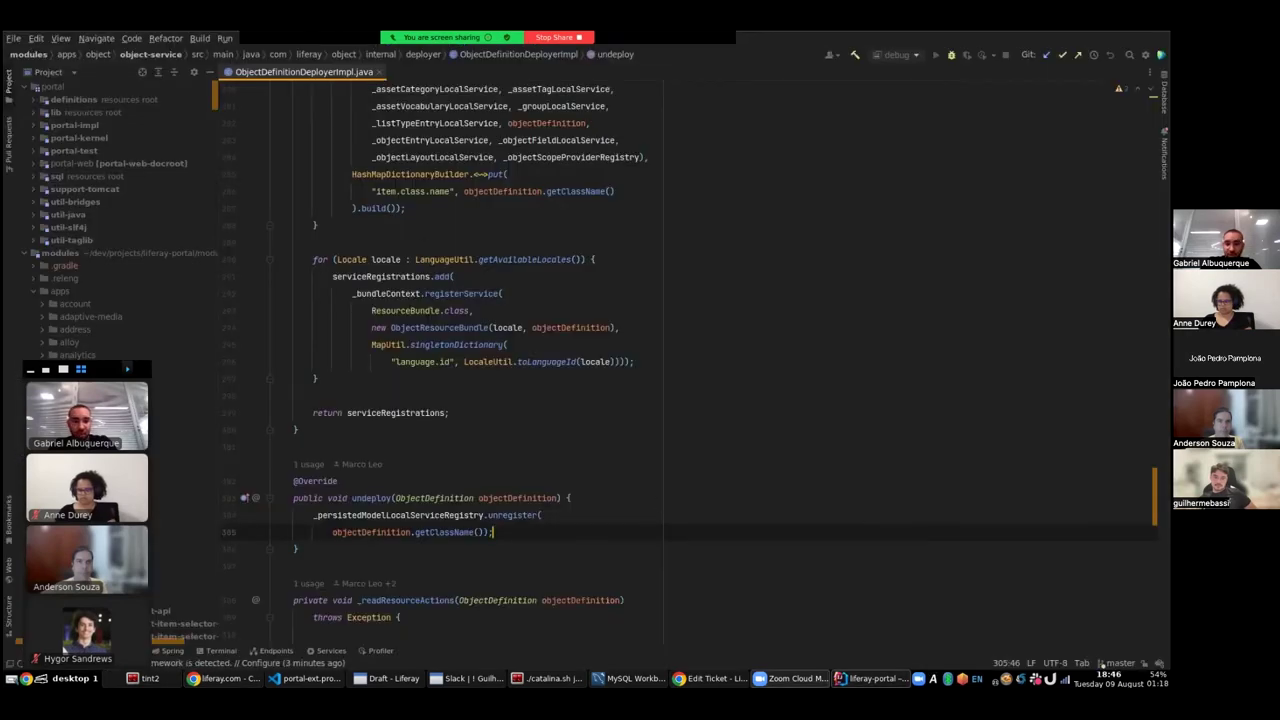
{"action": "left_click", "coordinate": [712, 678]}
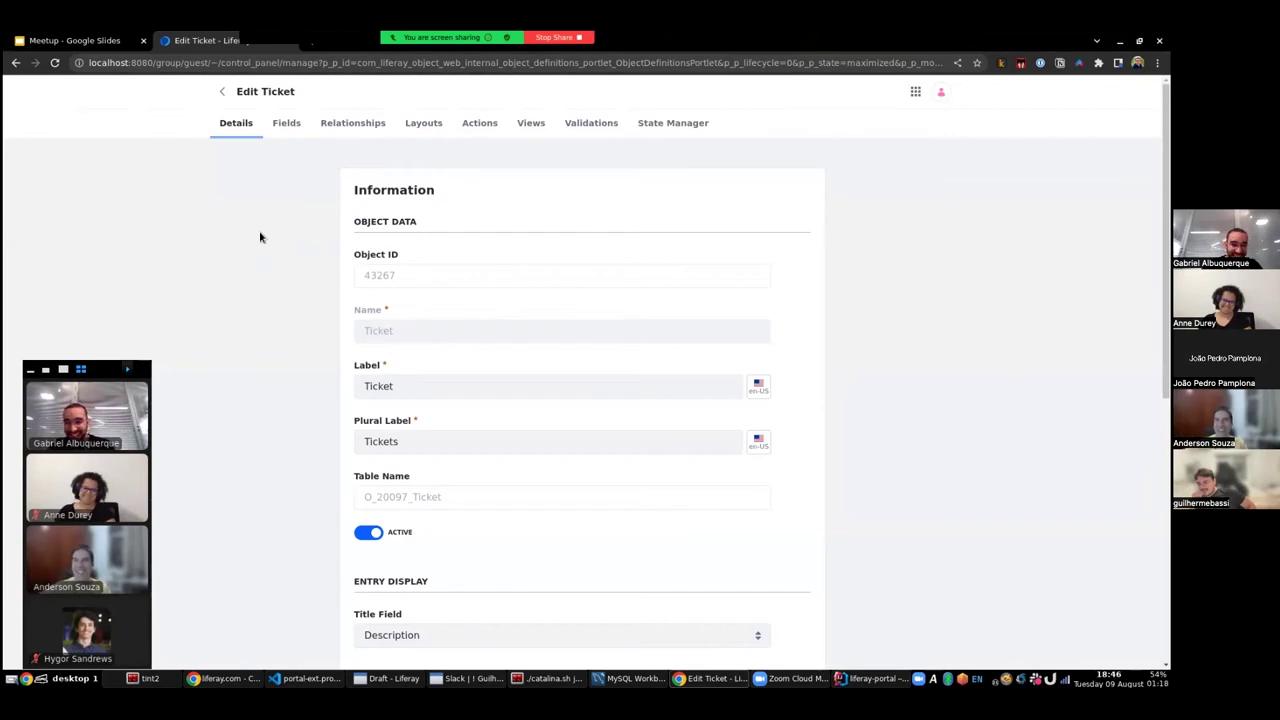
- Review the Ticket object's Details tab (table O_20097_Ticket), then go back to the Objects list
{"action": "scroll", "coordinate": [261, 238], "scroll_direction": "down", "scroll_amount": 1}
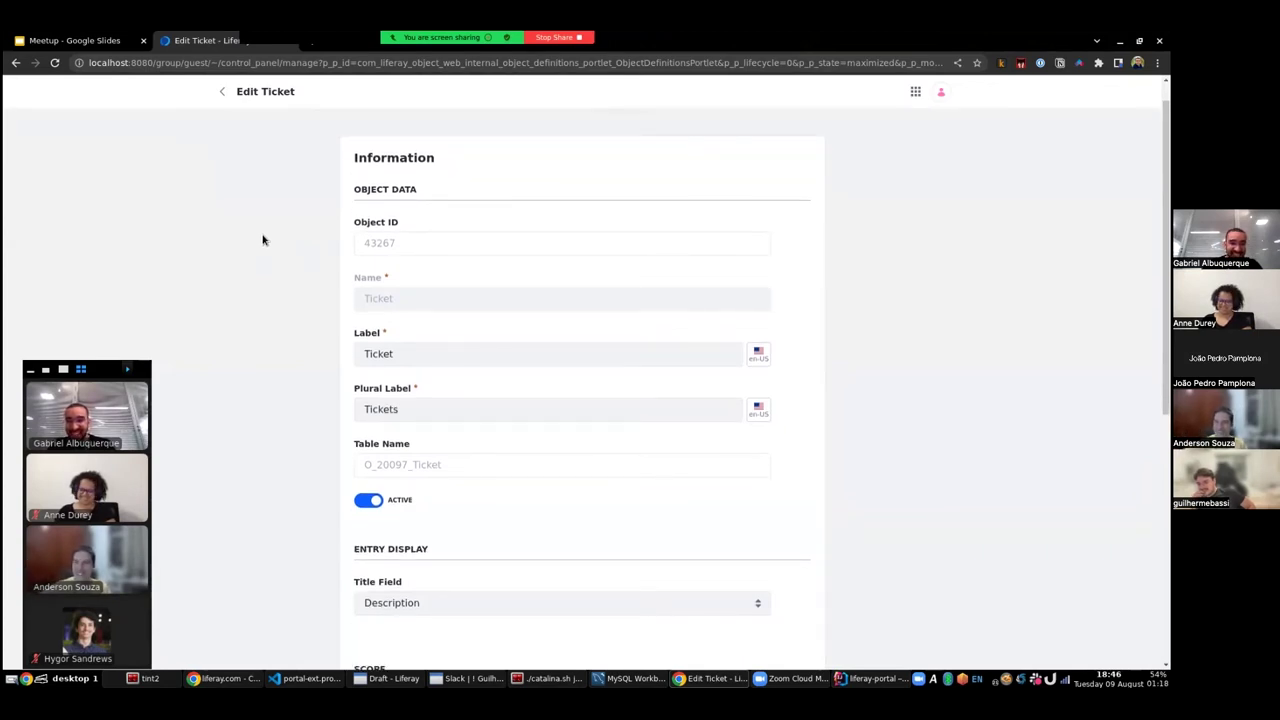
{"action": "scroll", "coordinate": [263, 240], "scroll_direction": "down", "scroll_amount": 5}
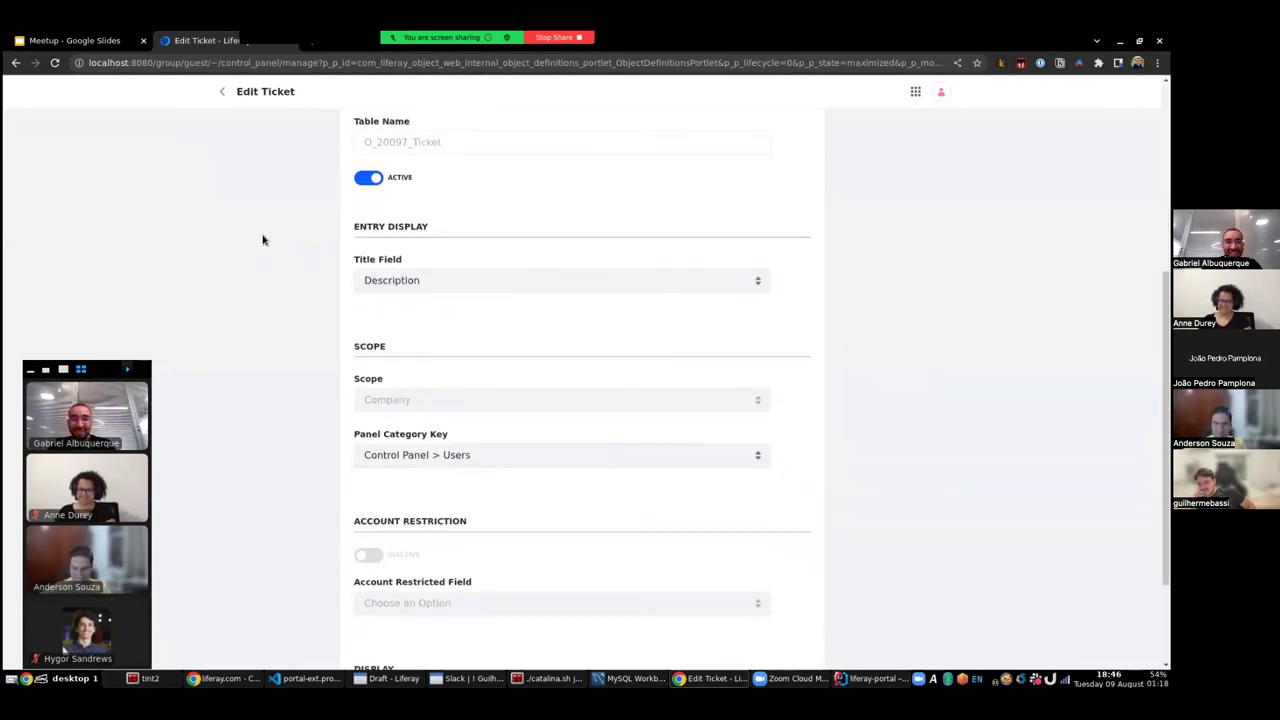
{"action": "scroll", "coordinate": [265, 240], "scroll_direction": "up", "scroll_amount": 4}
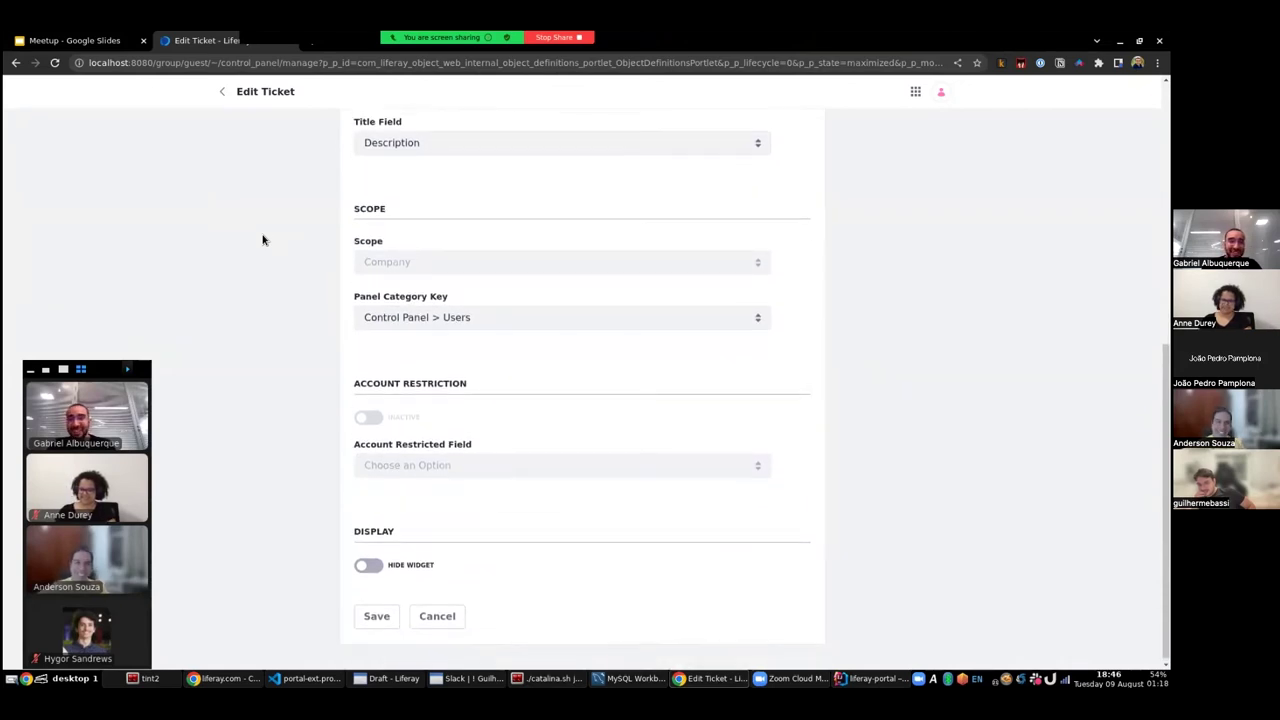
{"action": "scroll", "coordinate": [273, 241], "scroll_direction": "up", "scroll_amount": 2}
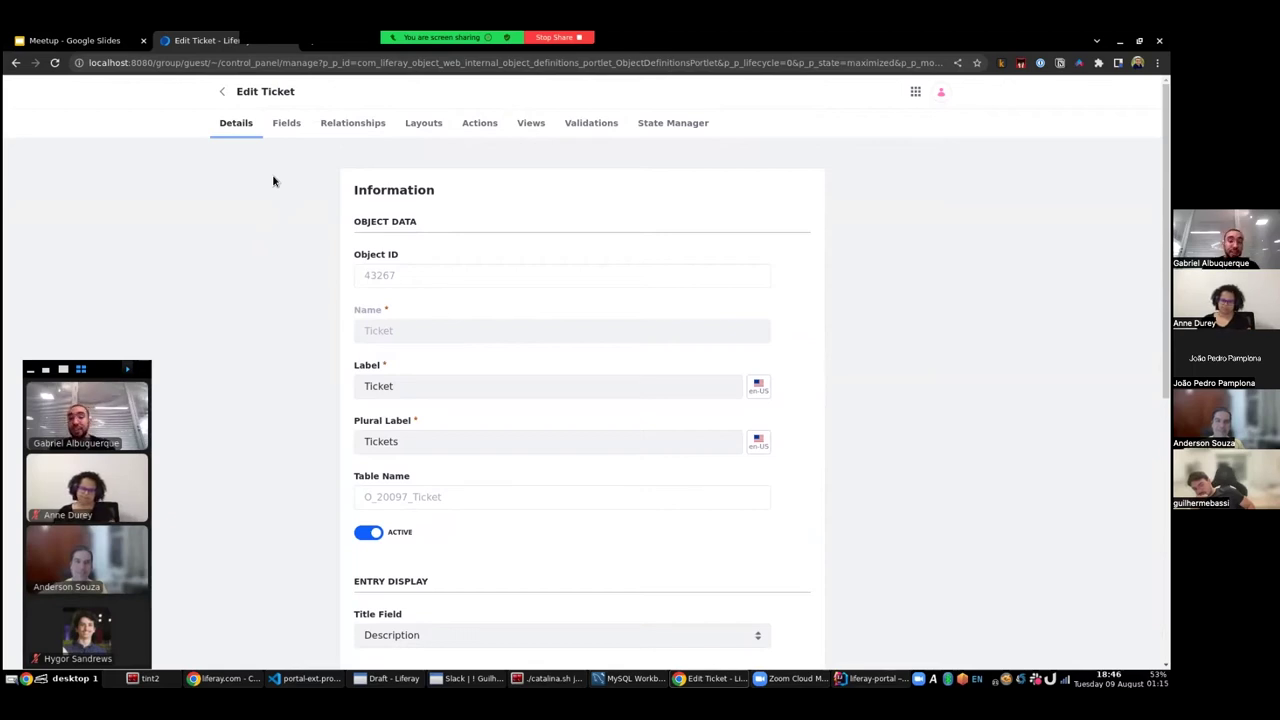
{"action": "scroll", "coordinate": [540, 383], "scroll_direction": "down", "scroll_amount": 5}
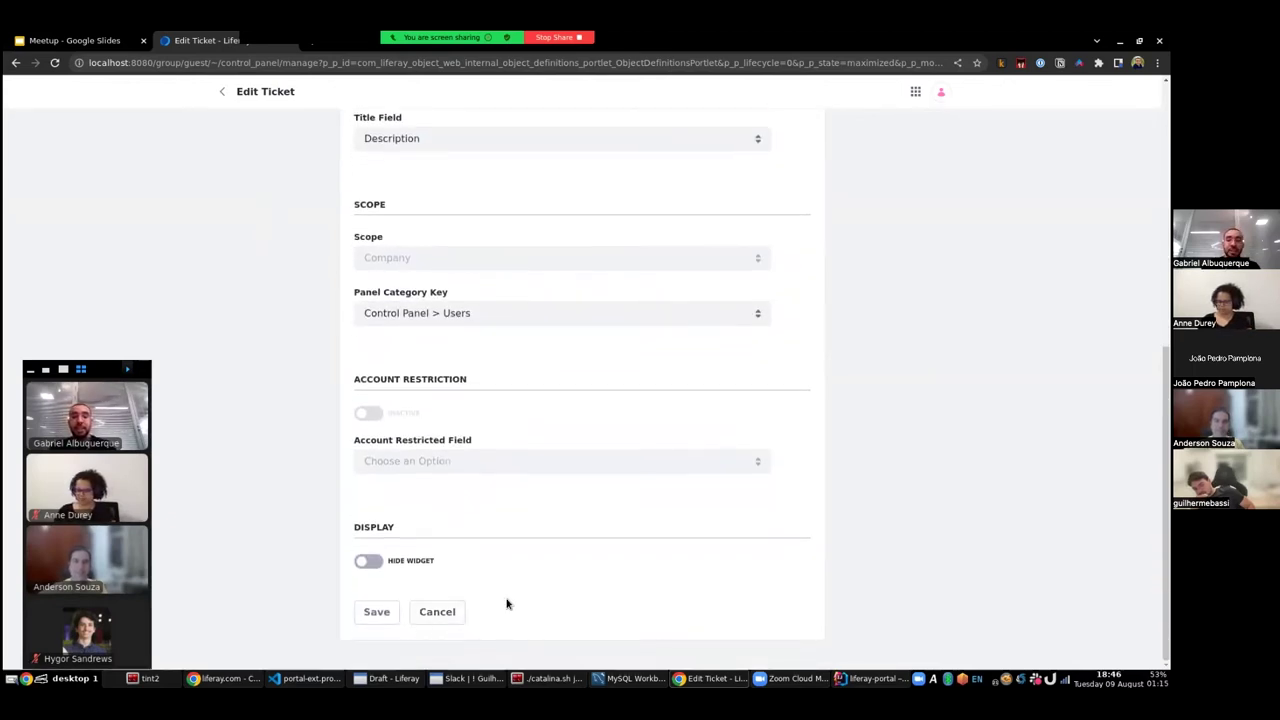
{"action": "scroll", "coordinate": [694, 523], "scroll_direction": "up", "scroll_amount": 5}
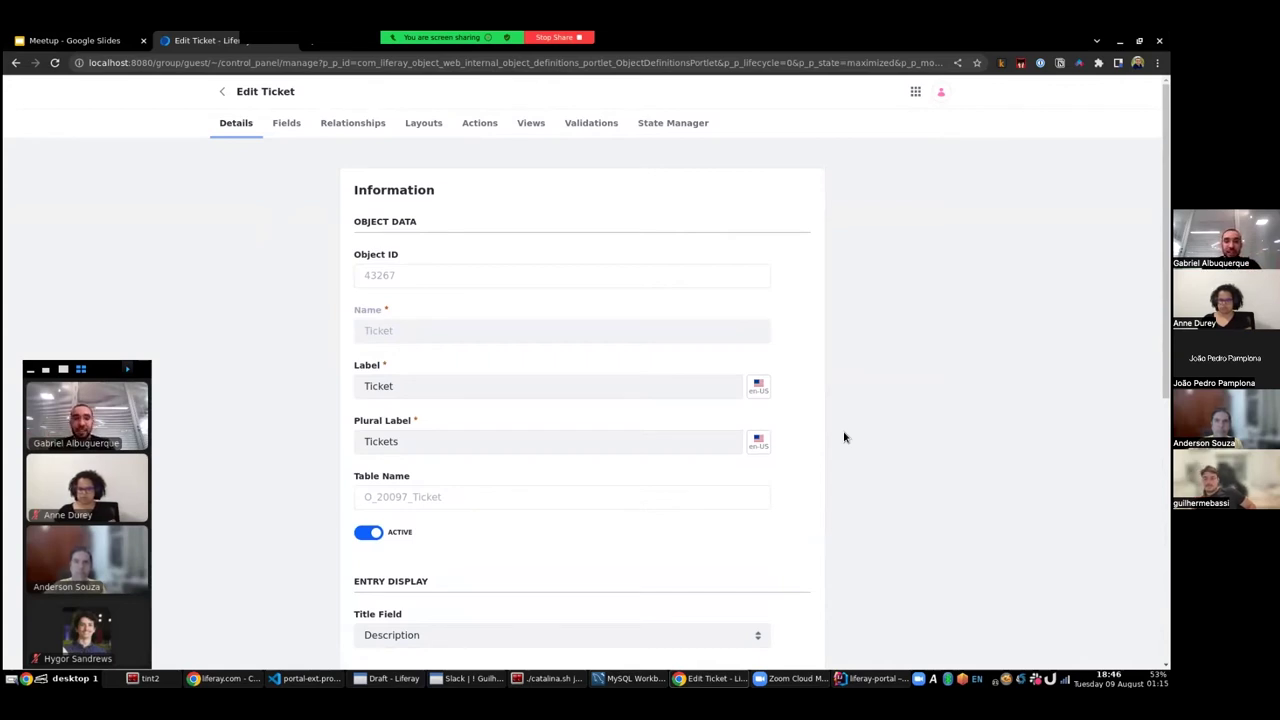
{"action": "left_click", "coordinate": [219, 92]}
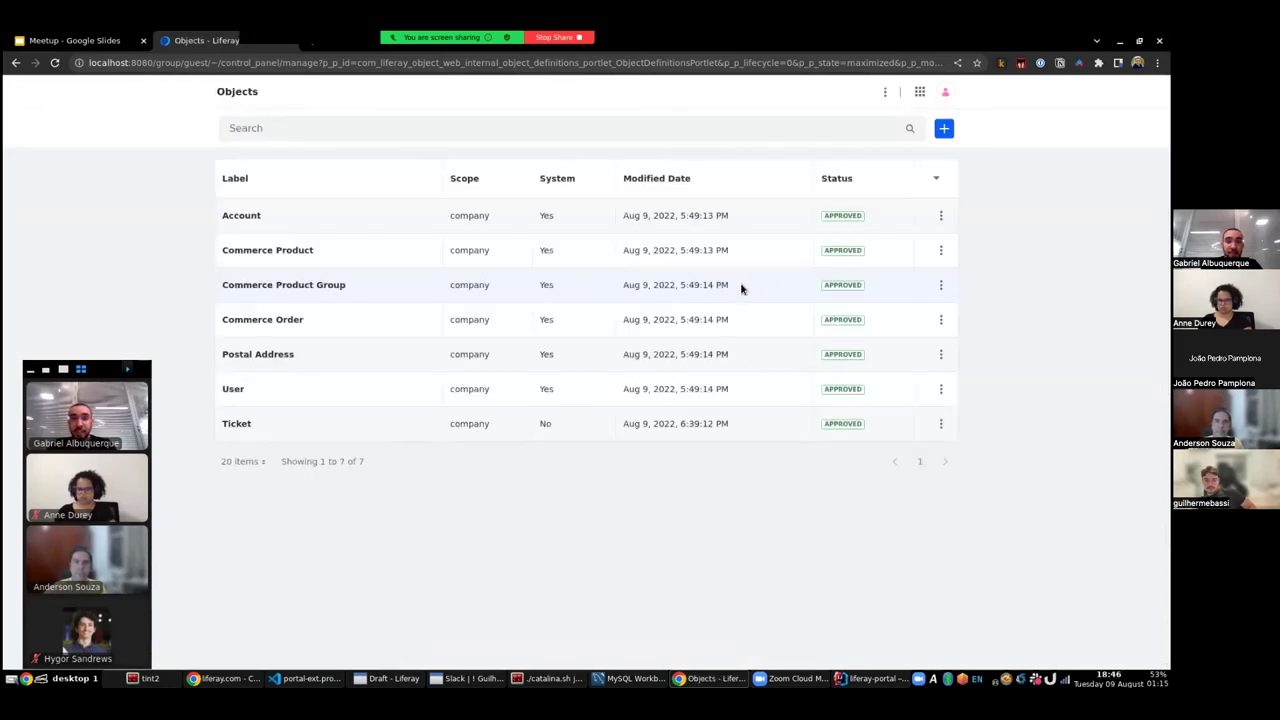
- Go to Control Panel > Tickets and start a new ticket entry
{"action": "left_click", "coordinate": [920, 91]}
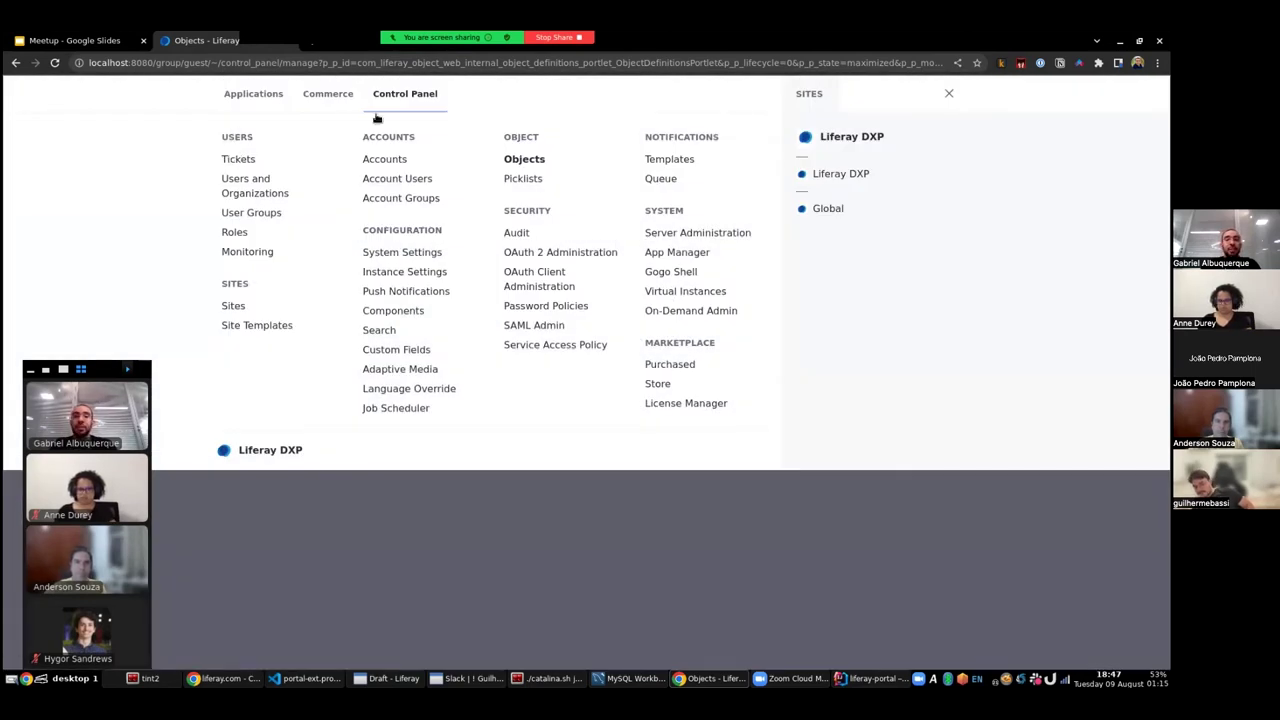
{"action": "left_click", "coordinate": [238, 159]}
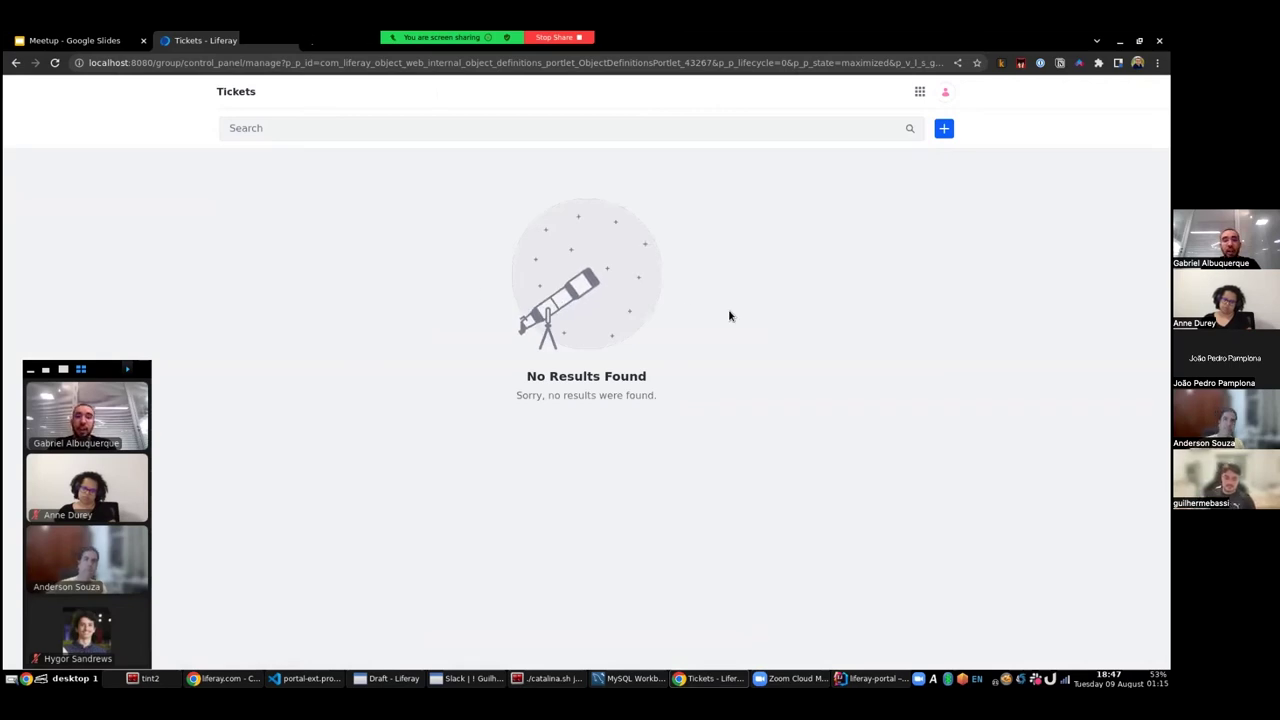
{"action": "left_click", "coordinate": [943, 129]}
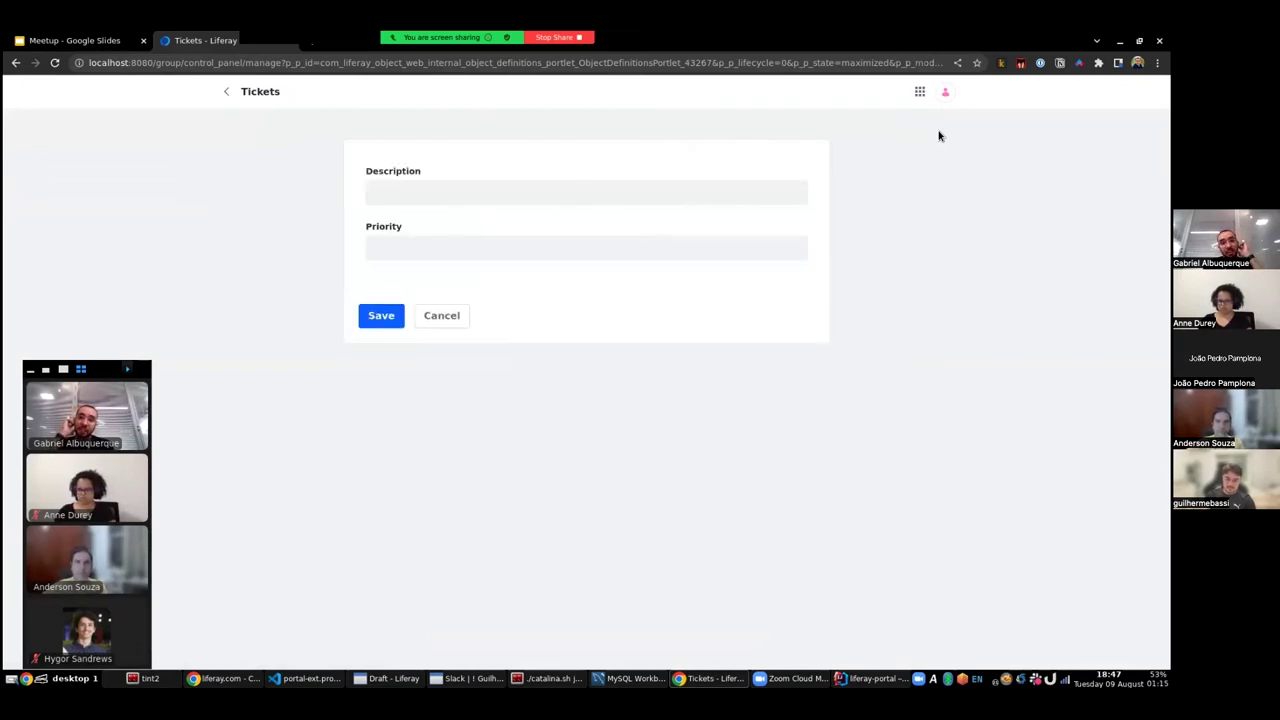
- Save a ticket 'Buy a mouse' with priority 3 and return to the Tickets list
{"action": "left_click", "coordinate": [448, 190]}
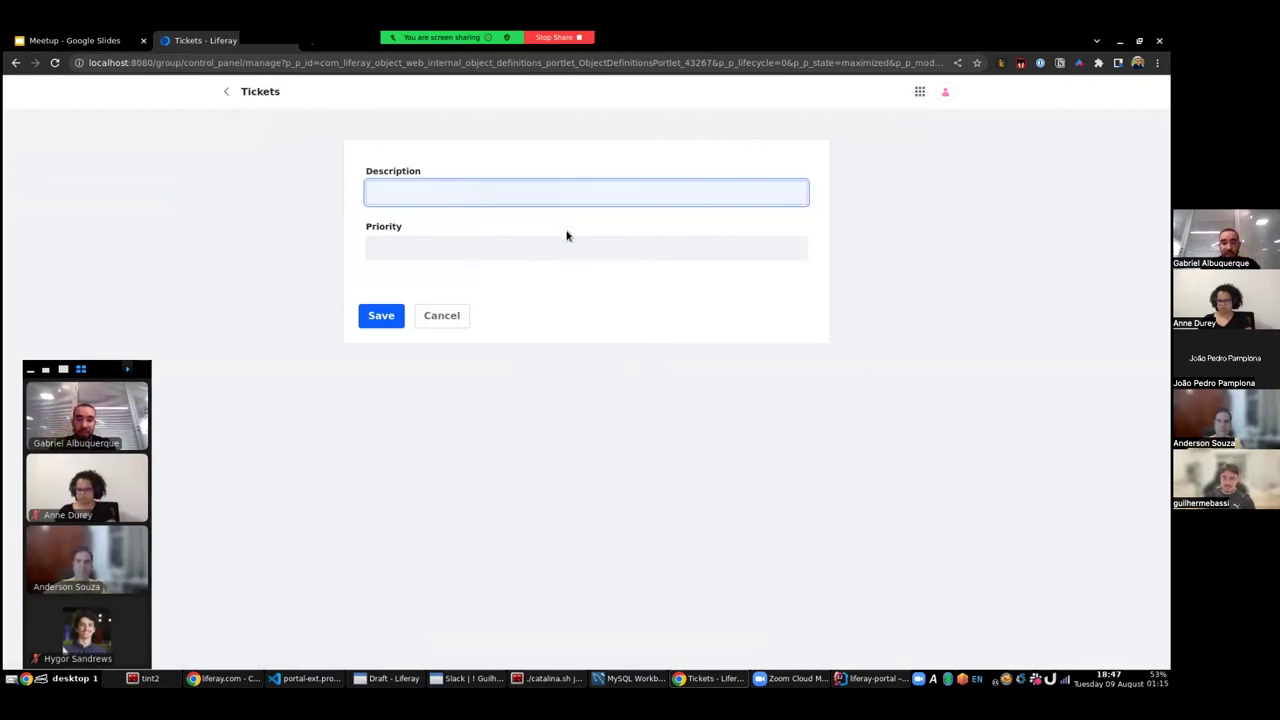
{"action": "type", "text": "Buy a mouse"}
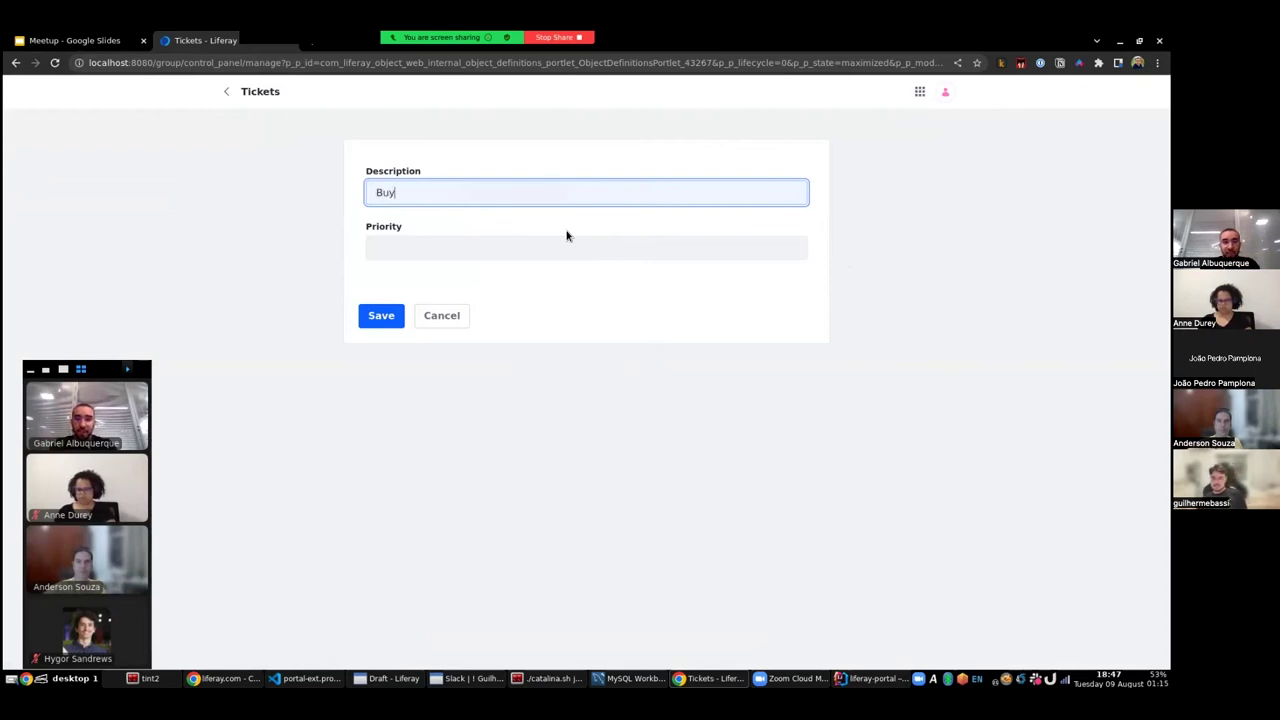
{"action": "left_click", "coordinate": [484, 255]}
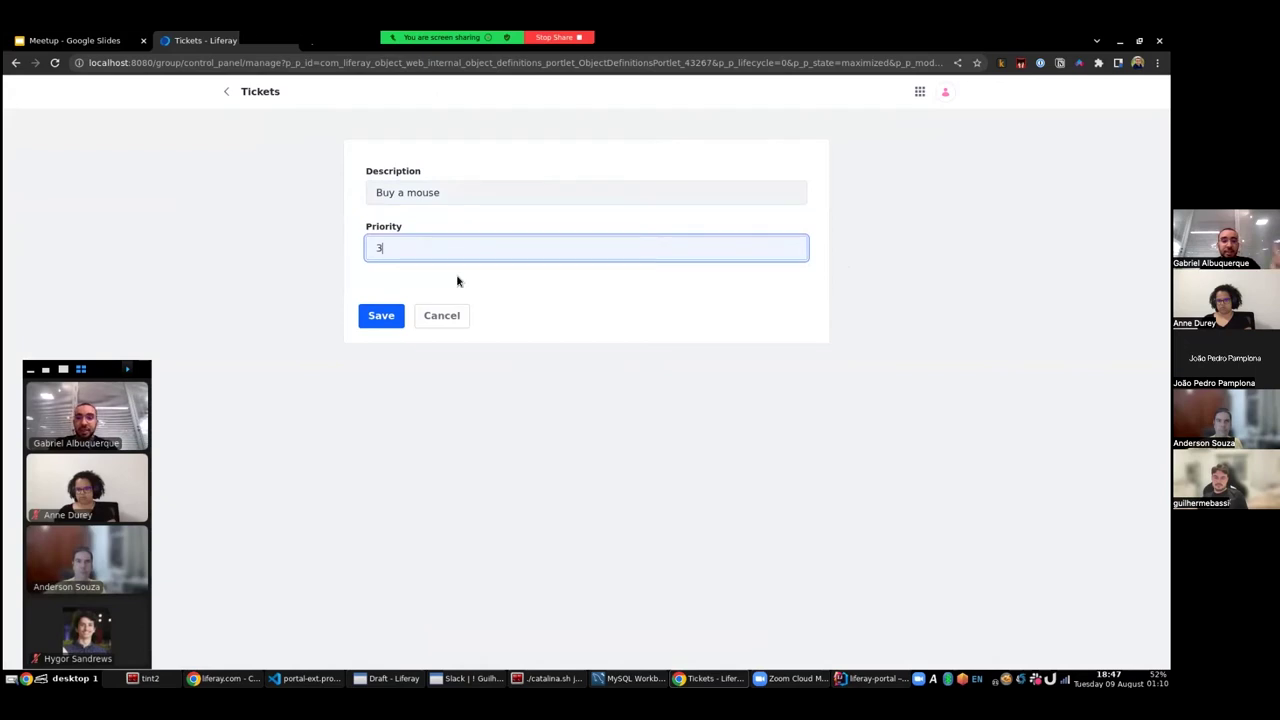
{"action": "left_click", "coordinate": [380, 318]}
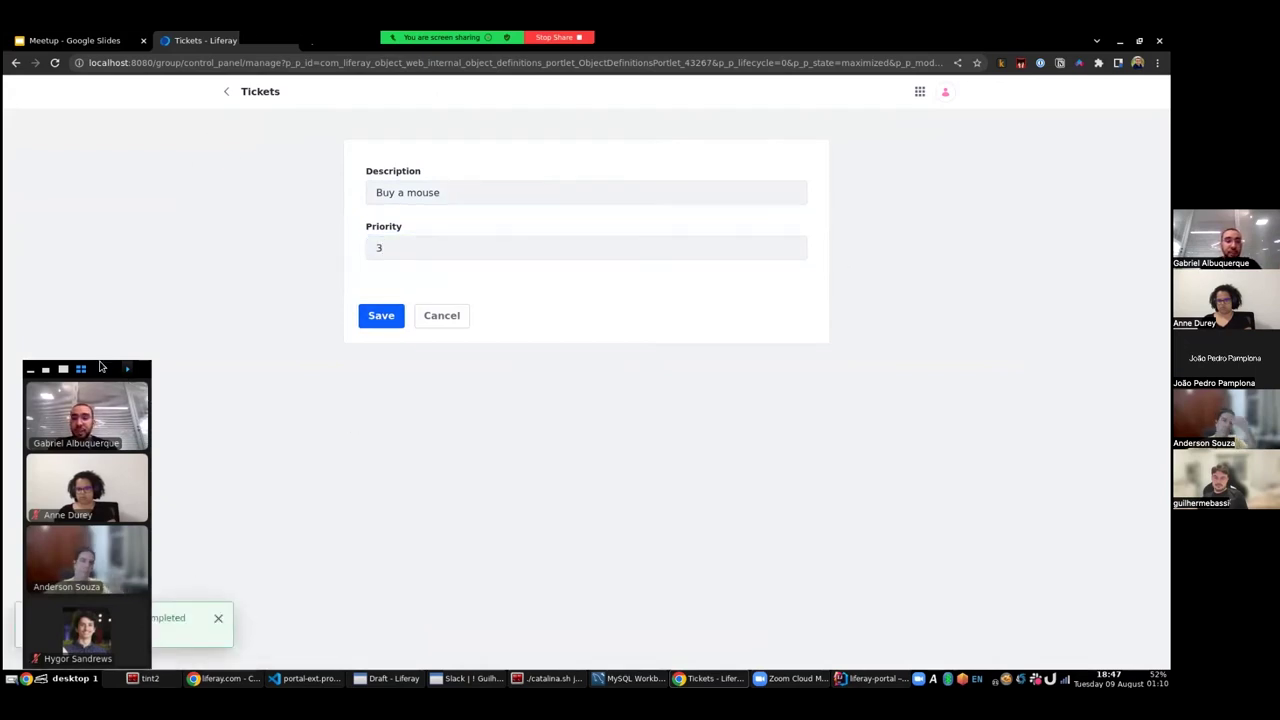
{"action": "left_click_drag", "start_coordinate": [130, 383], "coordinate": [134, 265]}
{"action": "left_click", "coordinate": [228, 93]}
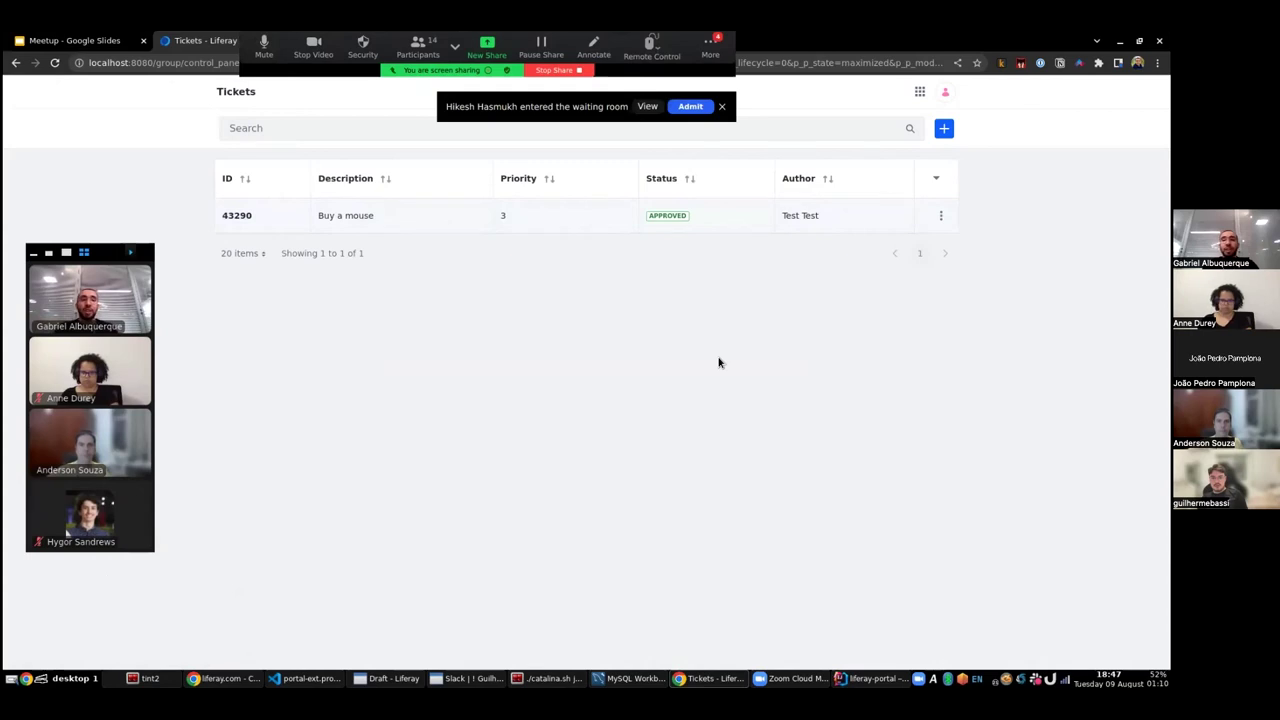
- Add a new view named 'Basic View' to the Ticket object
{"action": "left_click", "coordinate": [919, 91]}
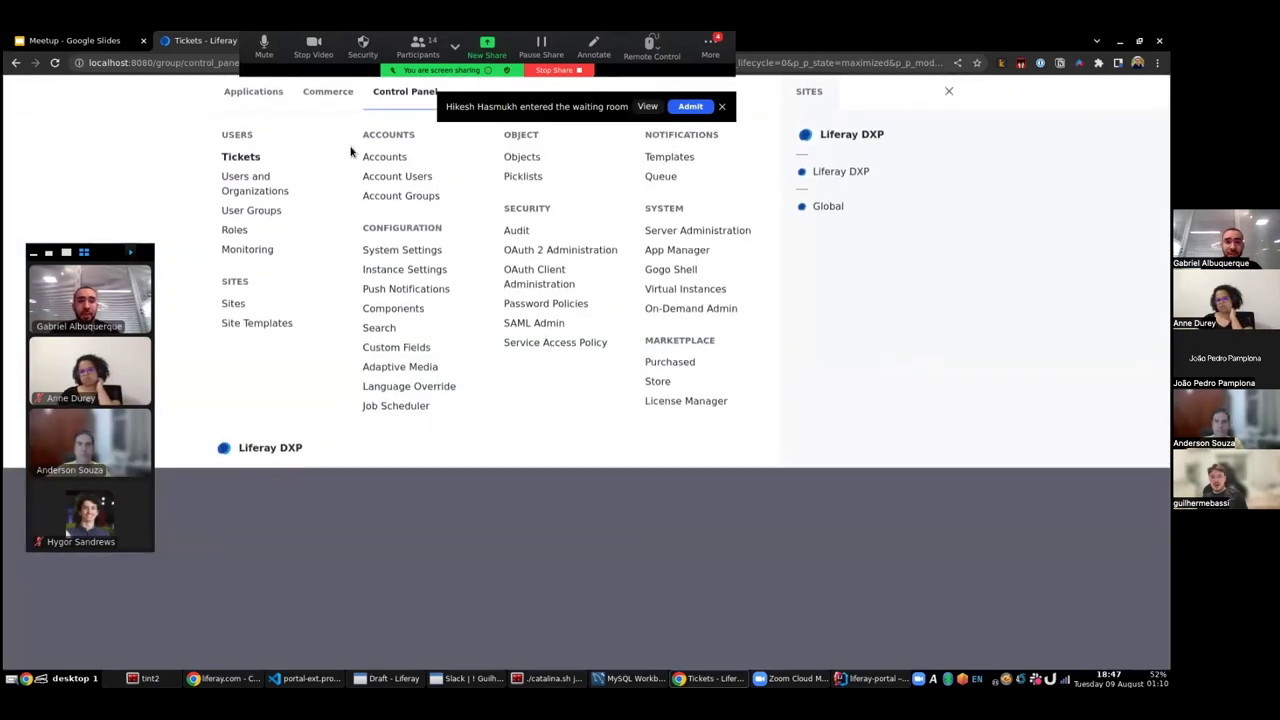
{"action": "left_click", "coordinate": [522, 157]}
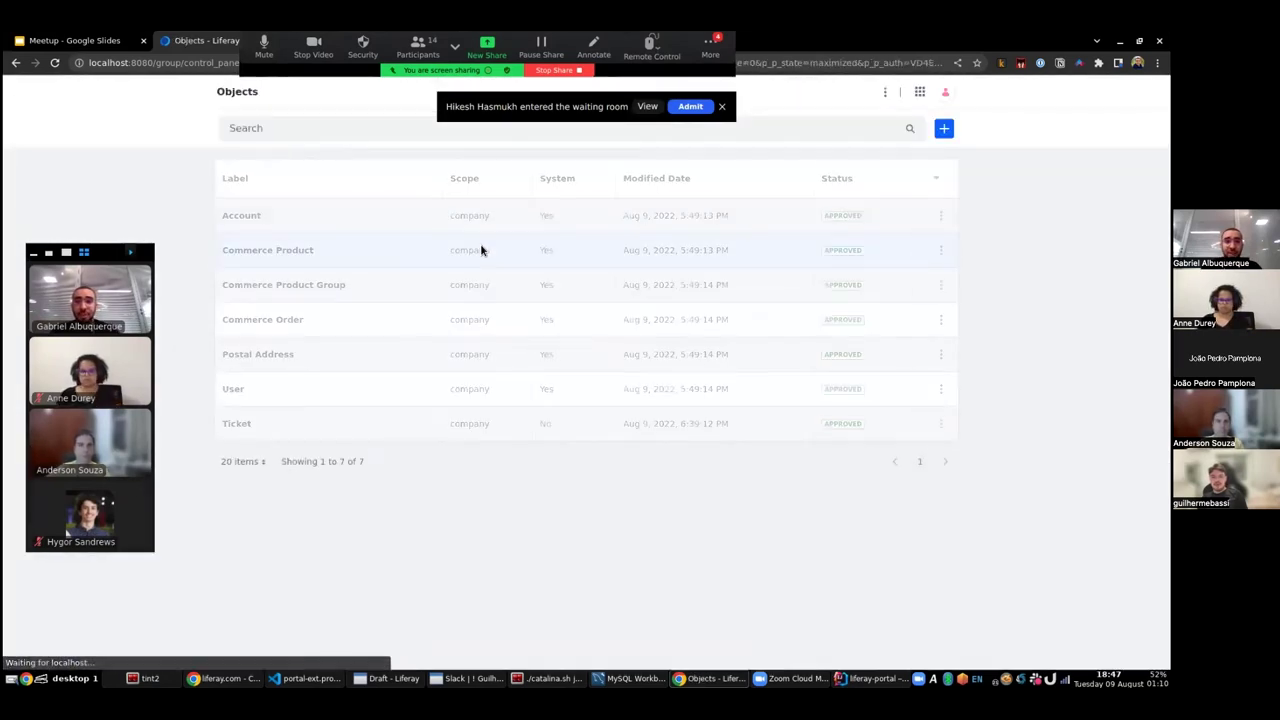
{"action": "left_click", "coordinate": [232, 423]}
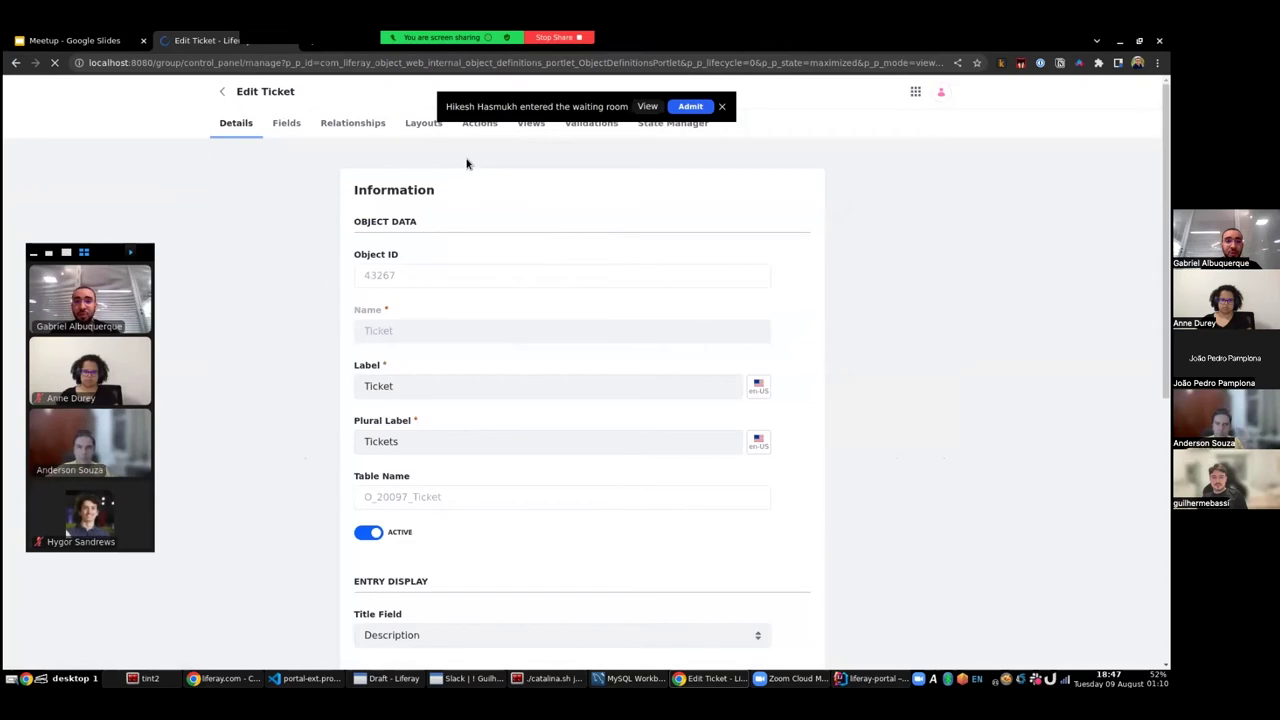
{"action": "left_click", "coordinate": [531, 125]}
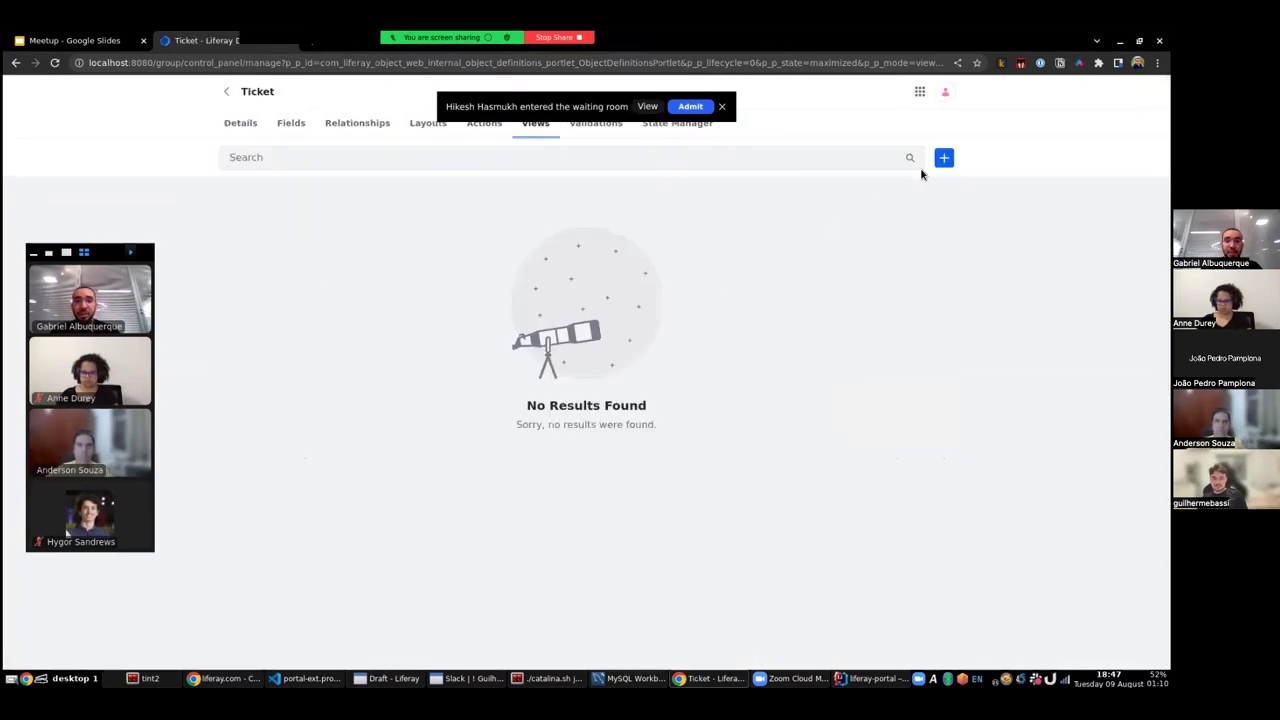
{"action": "left_click", "coordinate": [944, 158]}
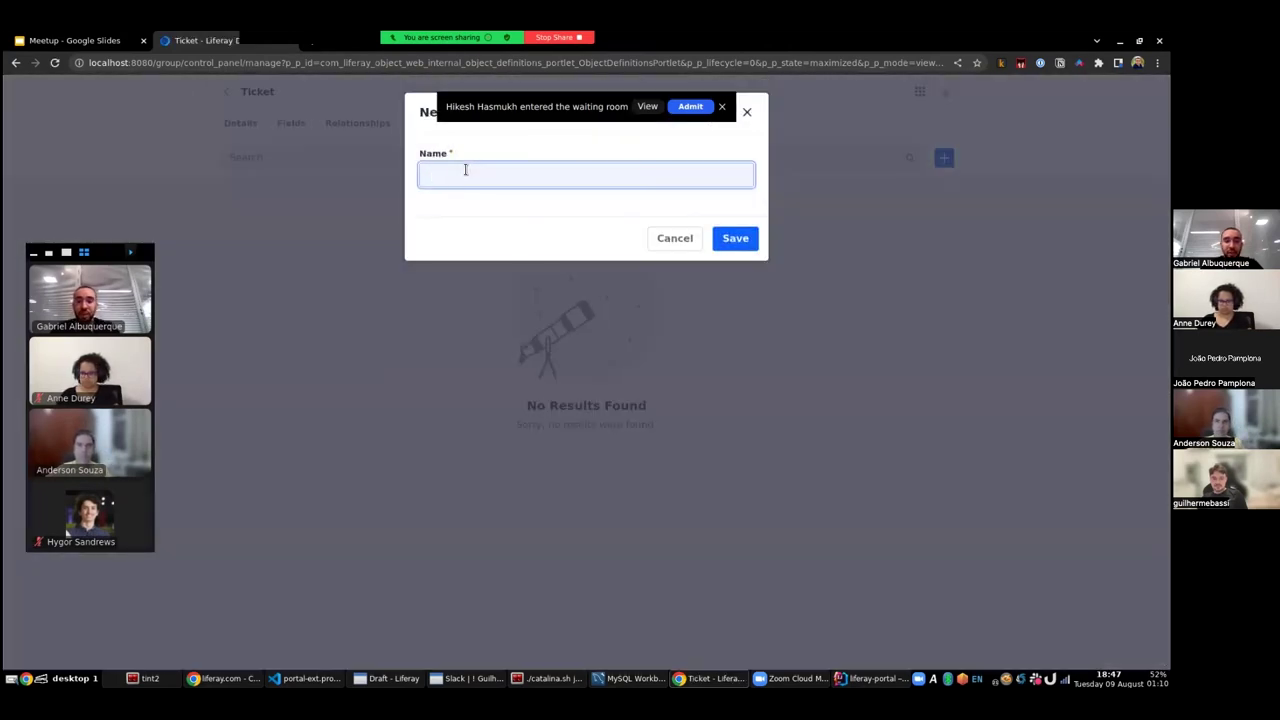
{"action": "type", "text": "Basic View"}
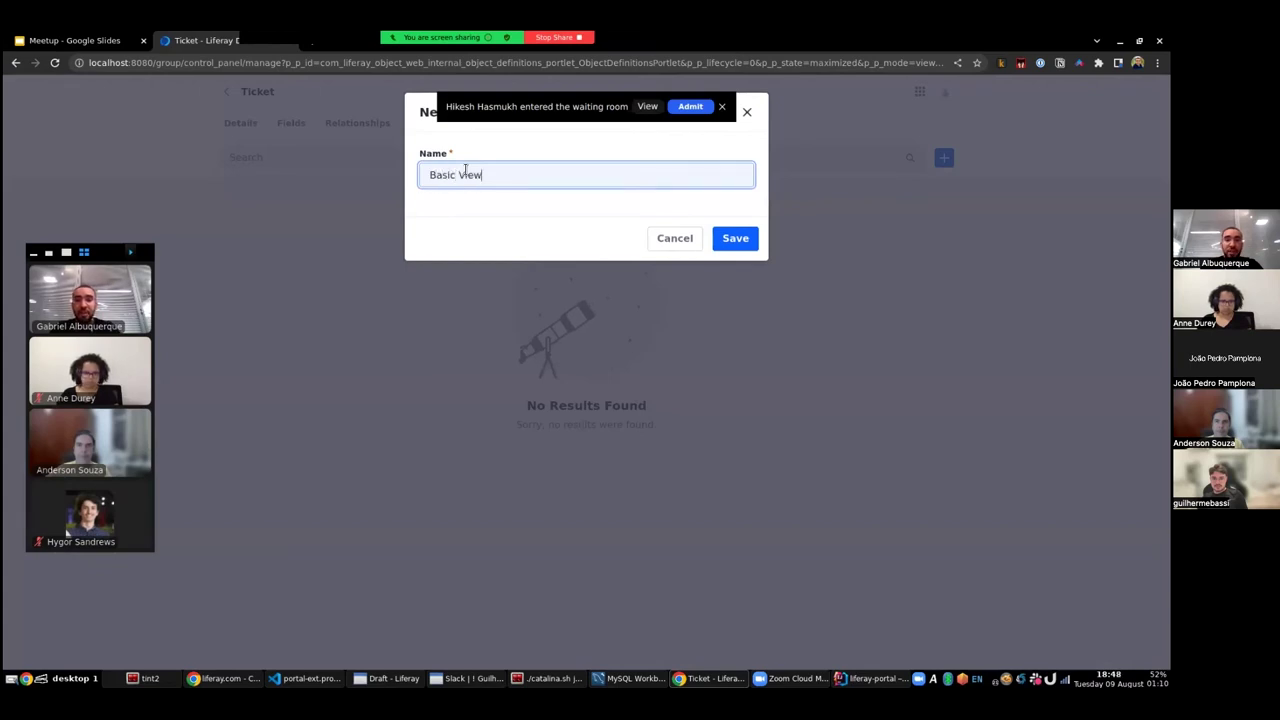
{"action": "left_click", "coordinate": [735, 239]}
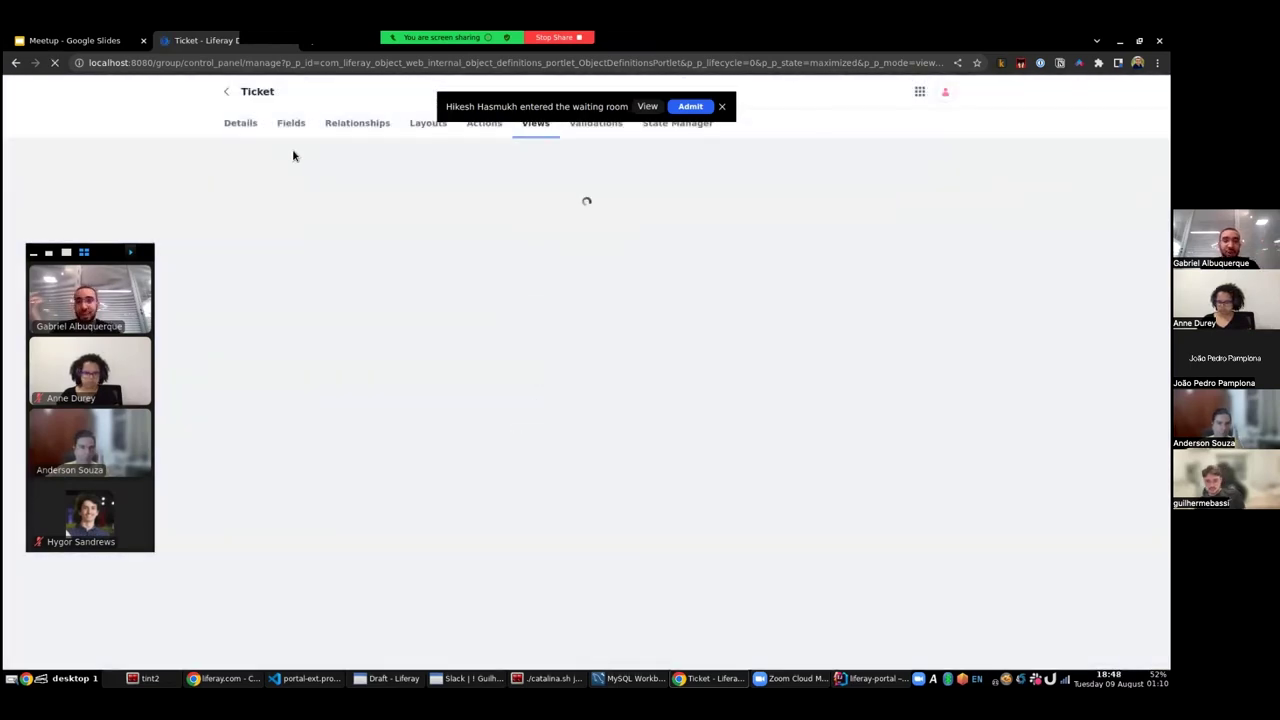
- Open Basic View and mark it as the default view
{"action": "double_click", "coordinate": [266, 98]}
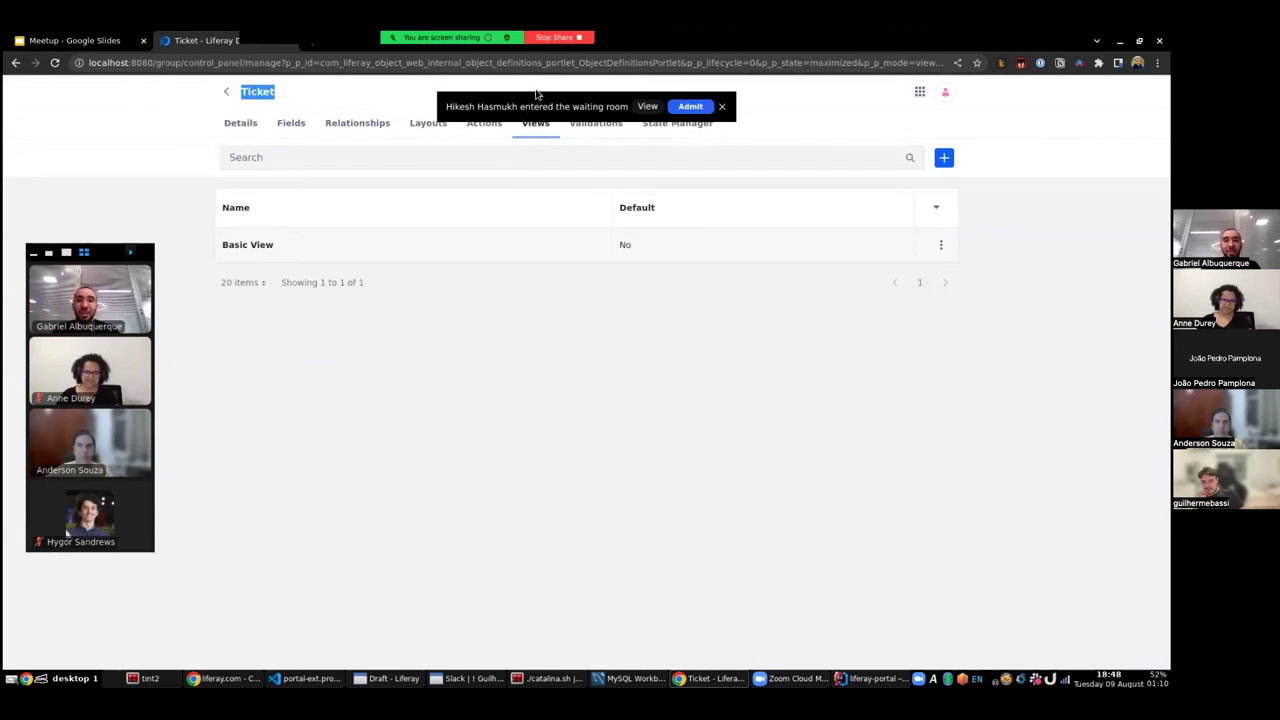
{"action": "left_click", "coordinate": [278, 246]}
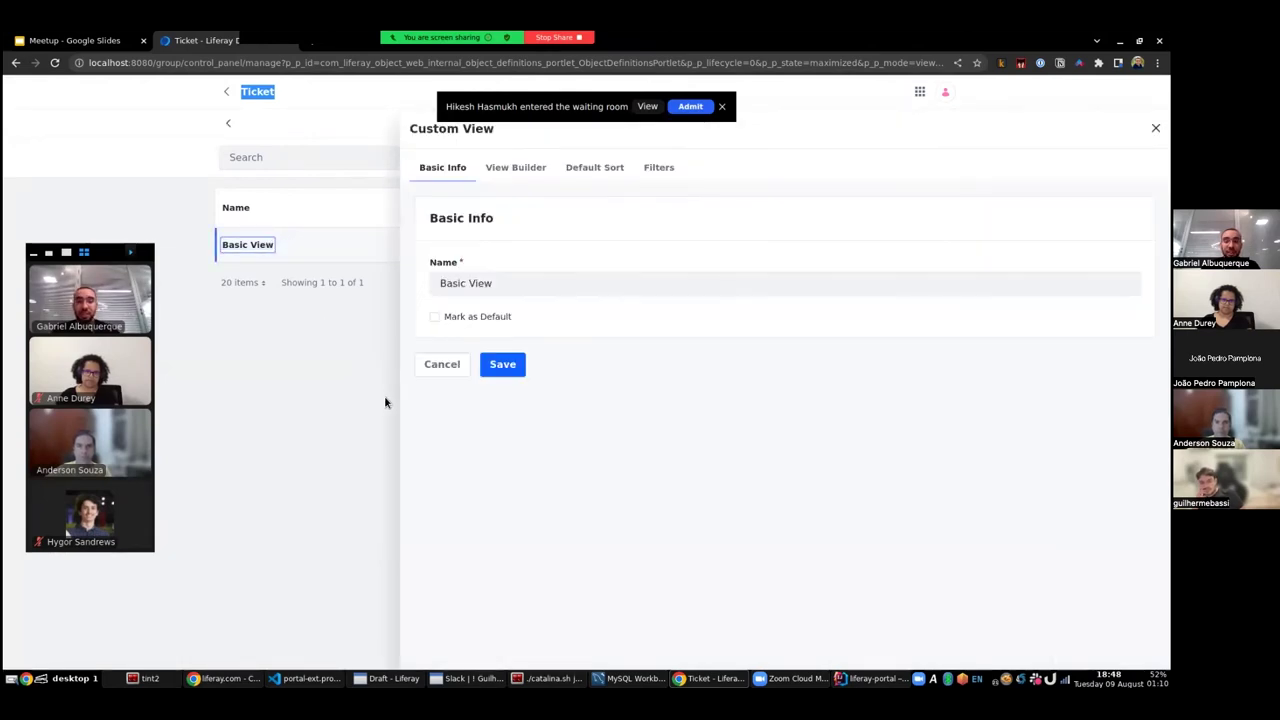
{"action": "left_click", "coordinate": [436, 325]}
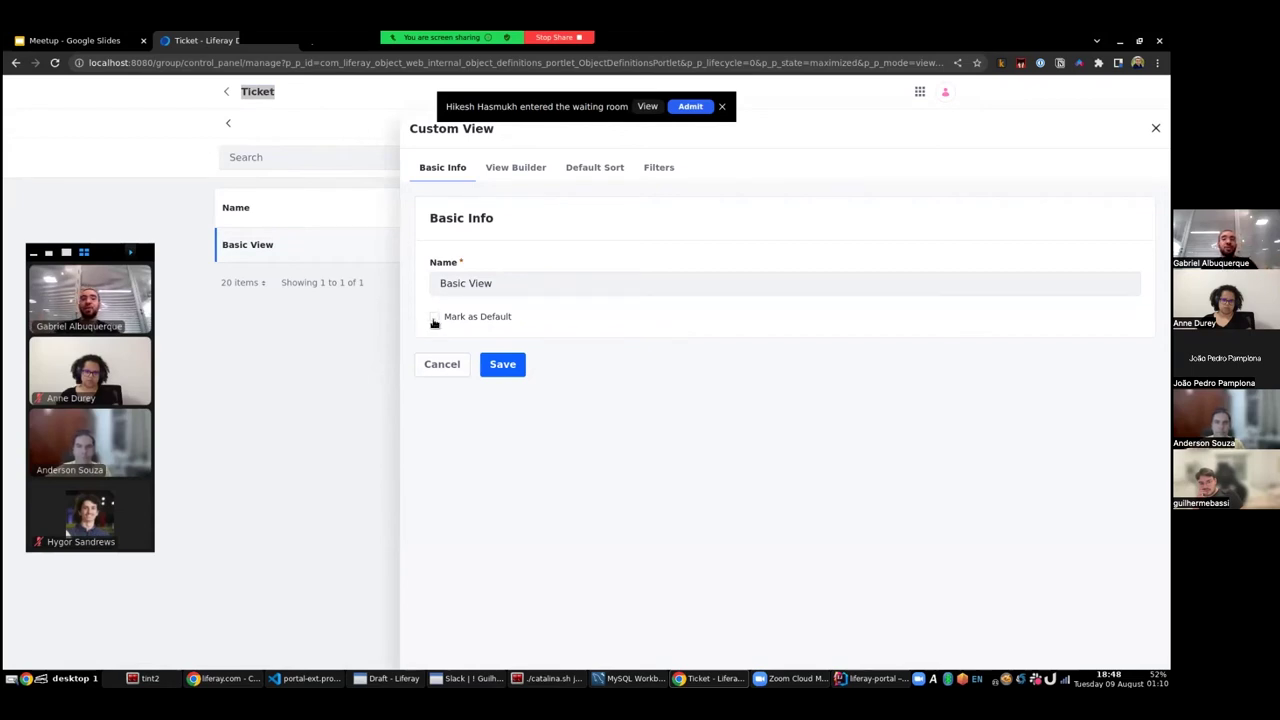
{"action": "left_click", "coordinate": [434, 320]}
- Add the ID and Description columns in View Builder and save the view
{"action": "left_click", "coordinate": [517, 172]}
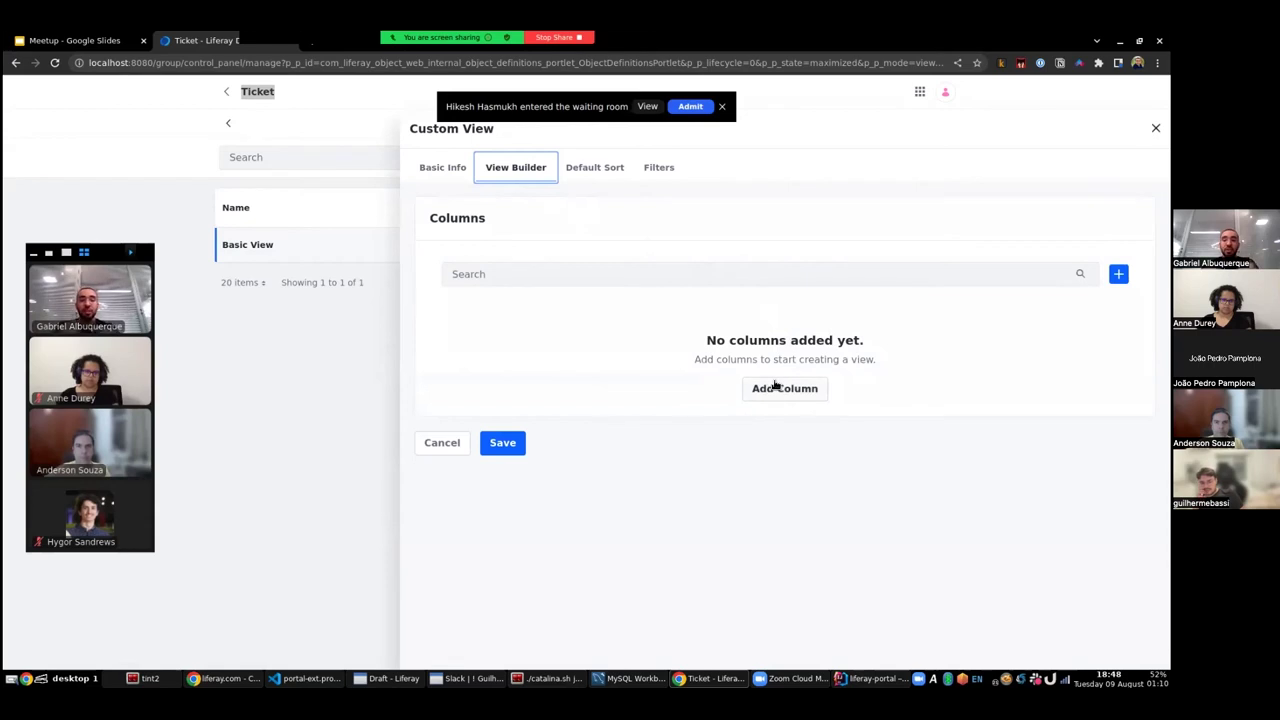
{"action": "left_click", "coordinate": [778, 388]}
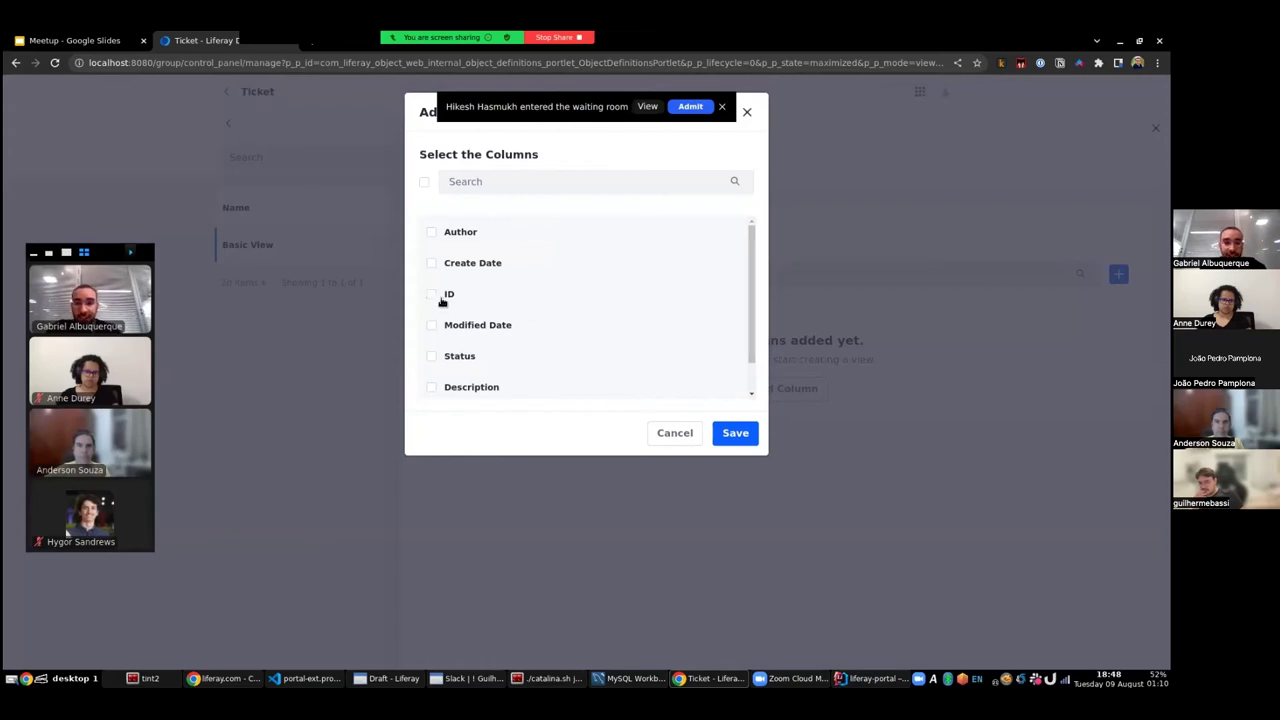
{"action": "left_click", "coordinate": [432, 300]}
{"action": "left_click", "coordinate": [435, 391]}
{"action": "scroll", "coordinate": [669, 343], "scroll_direction": "down", "scroll_amount": 1}
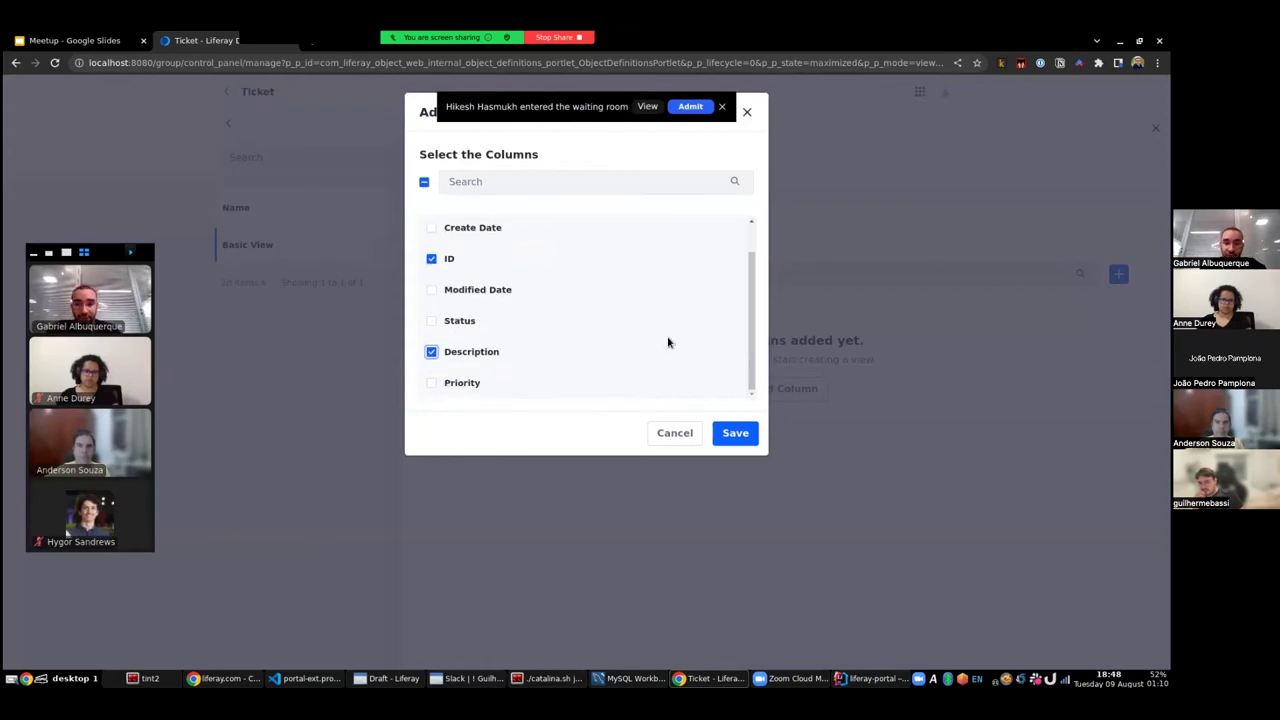
{"action": "left_click", "coordinate": [736, 437]}
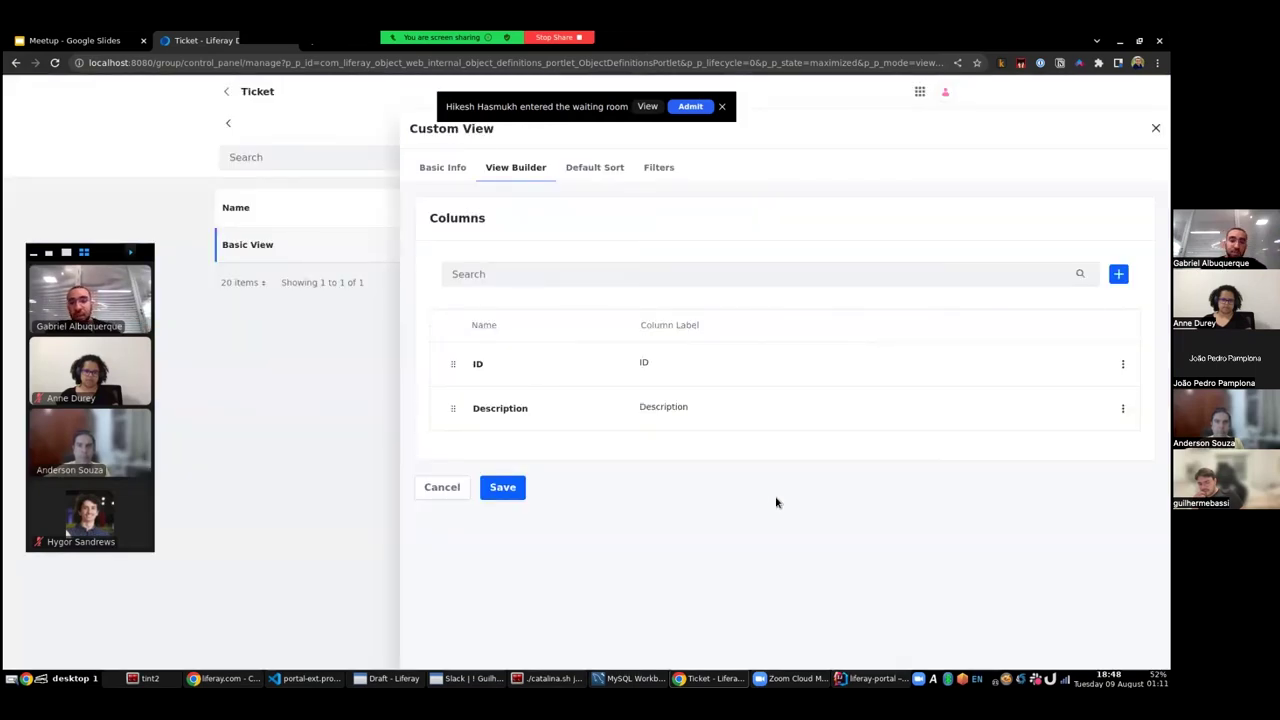
{"action": "left_click", "coordinate": [498, 486]}
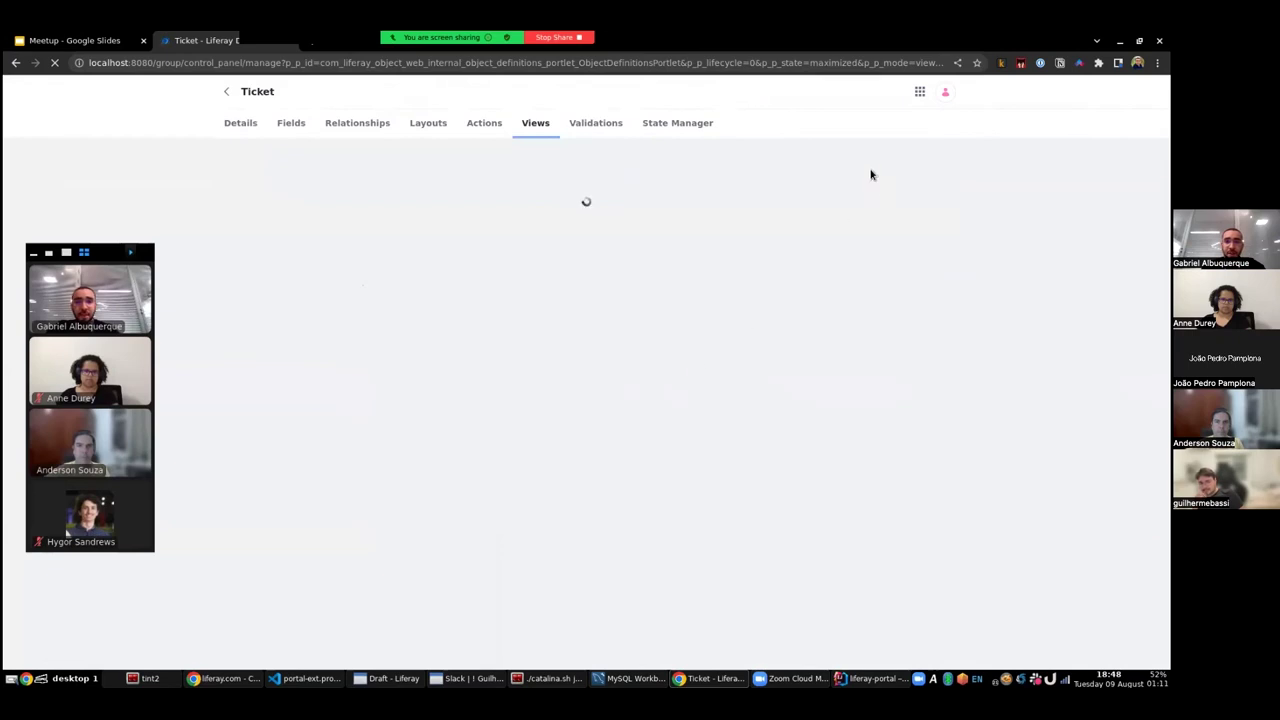
- Check that the Tickets list shows only ID and Description, then open the Objects list
{"action": "left_click", "coordinate": [917, 92]}
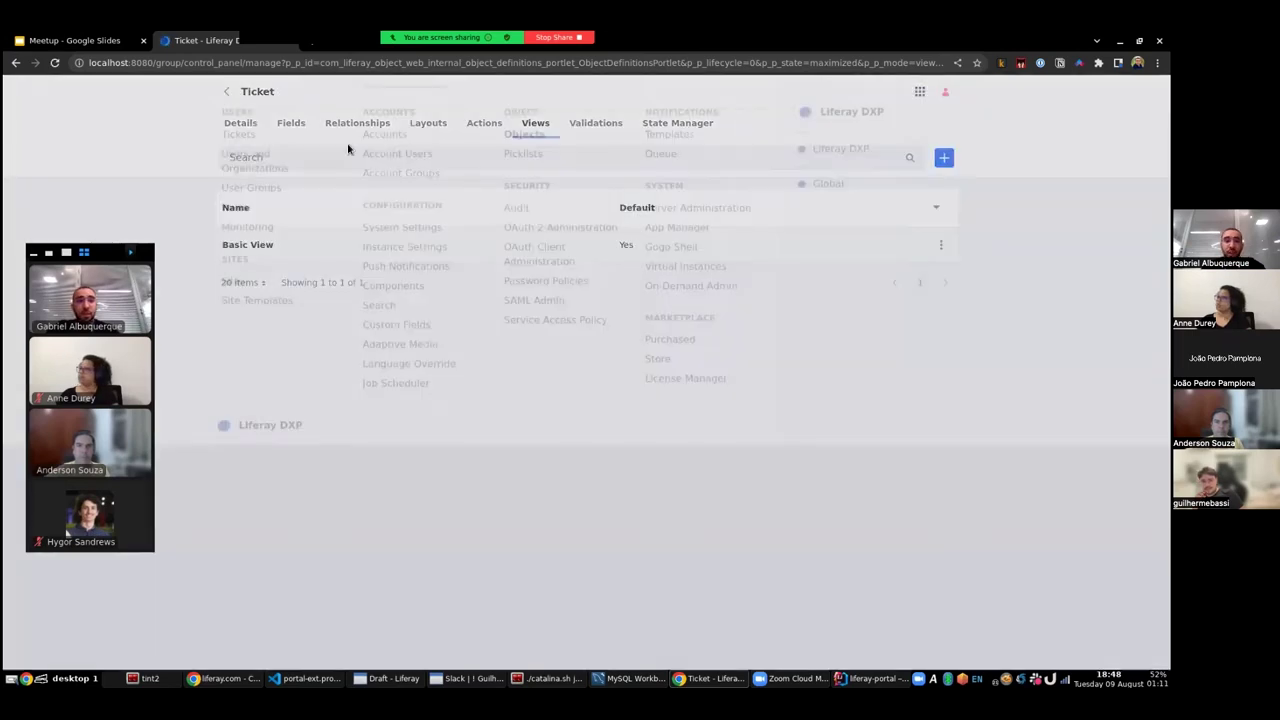
{"action": "left_click", "coordinate": [236, 160]}
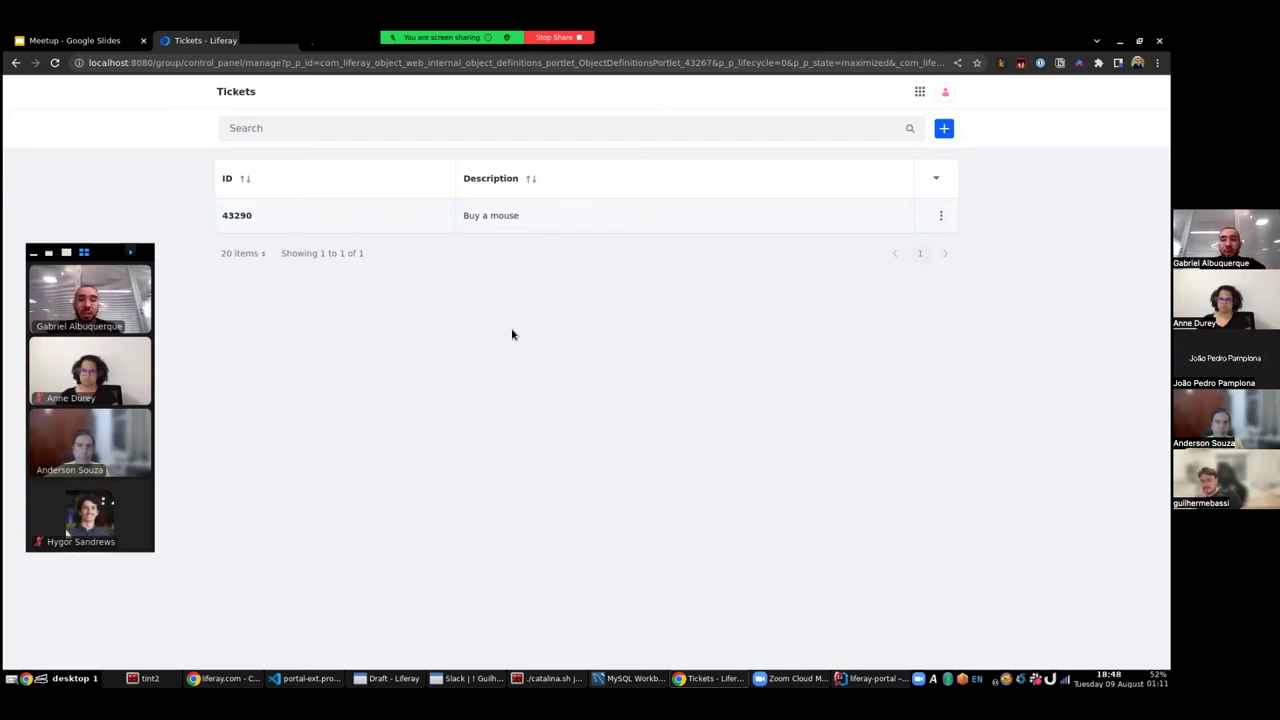
{"action": "left_click", "coordinate": [919, 92]}
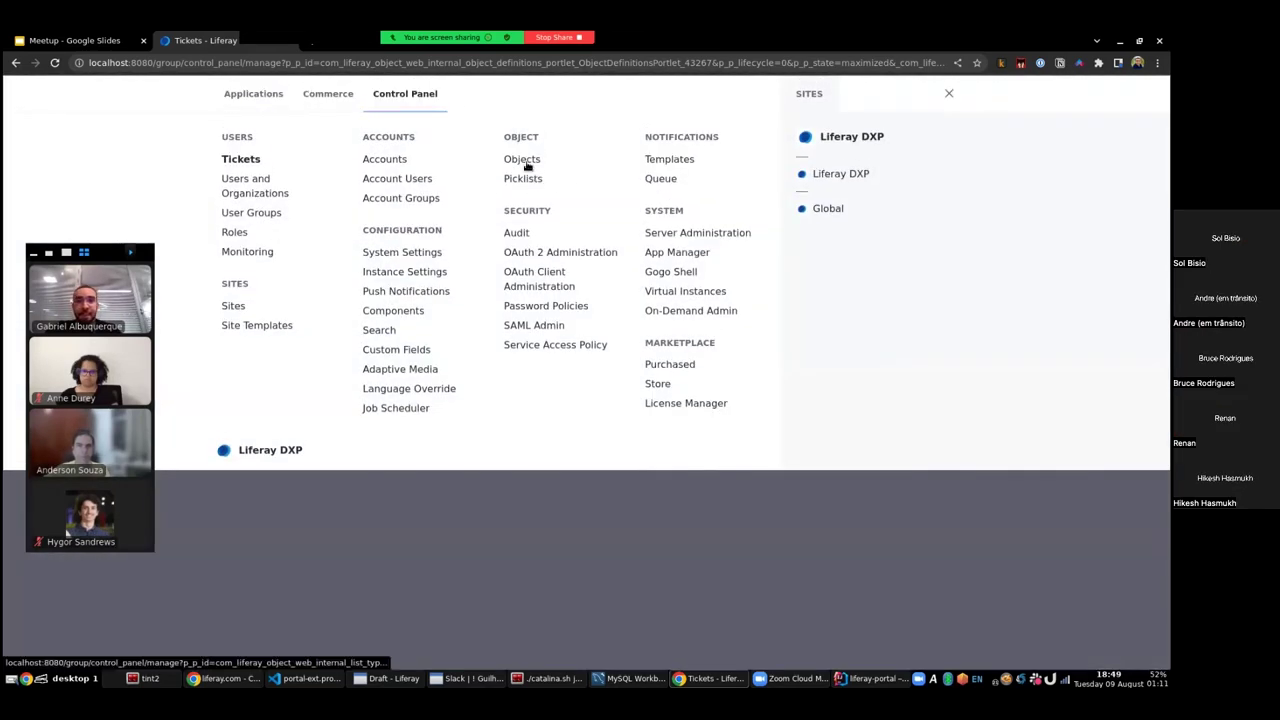
{"action": "left_click", "coordinate": [525, 164]}
- Create a new Ticket layout named 'Basic Layout'
{"action": "left_click", "coordinate": [251, 426]}
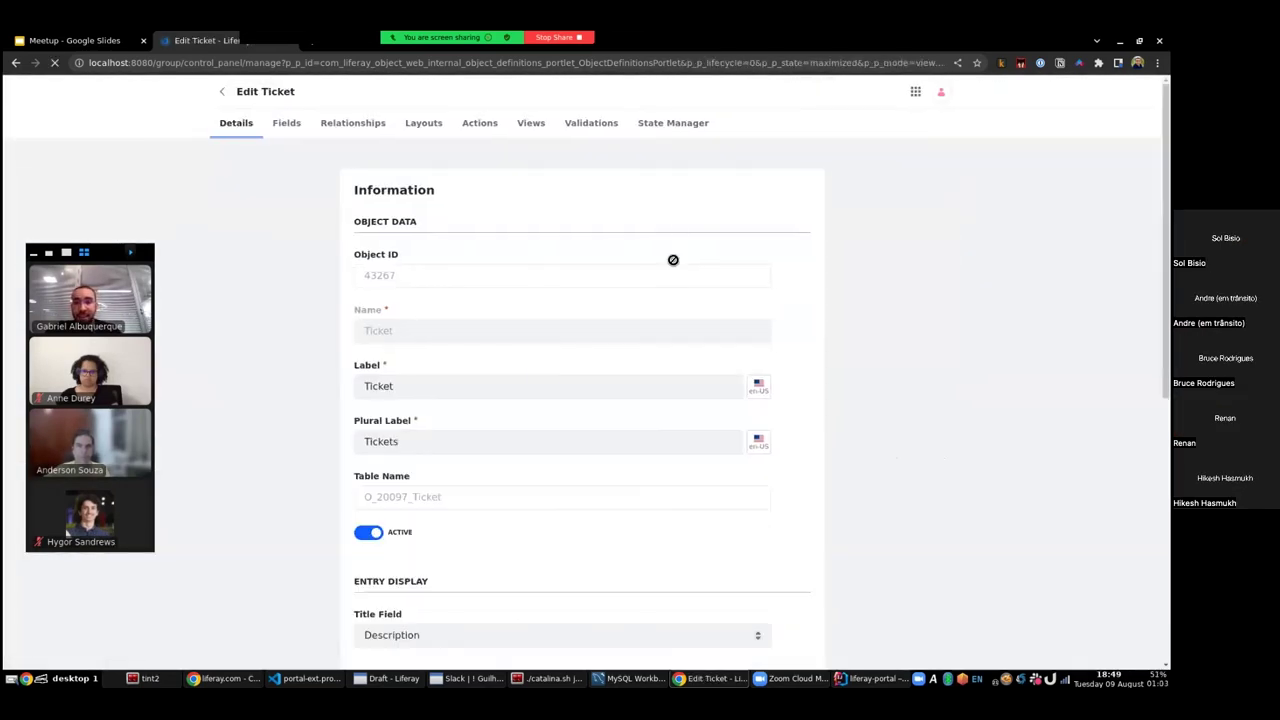
{"action": "left_click", "coordinate": [423, 123]}
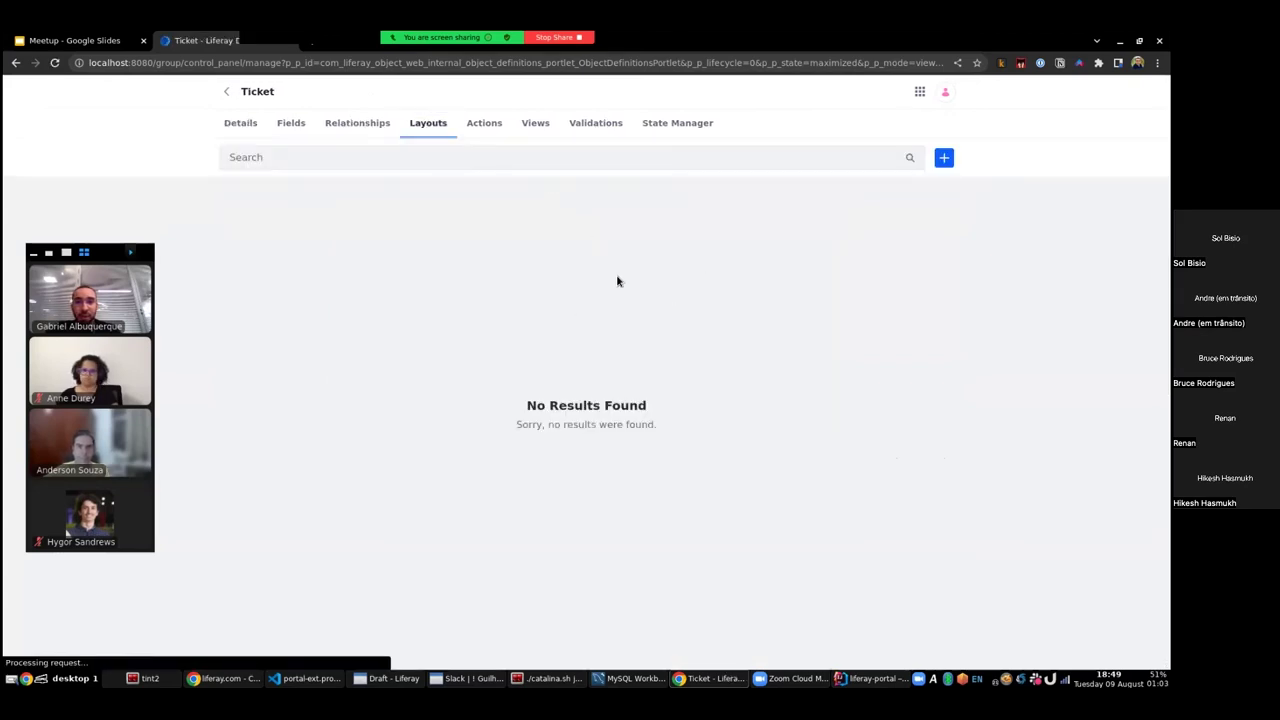
{"action": "left_click", "coordinate": [940, 160]}
{"action": "left_click", "coordinate": [523, 174]}
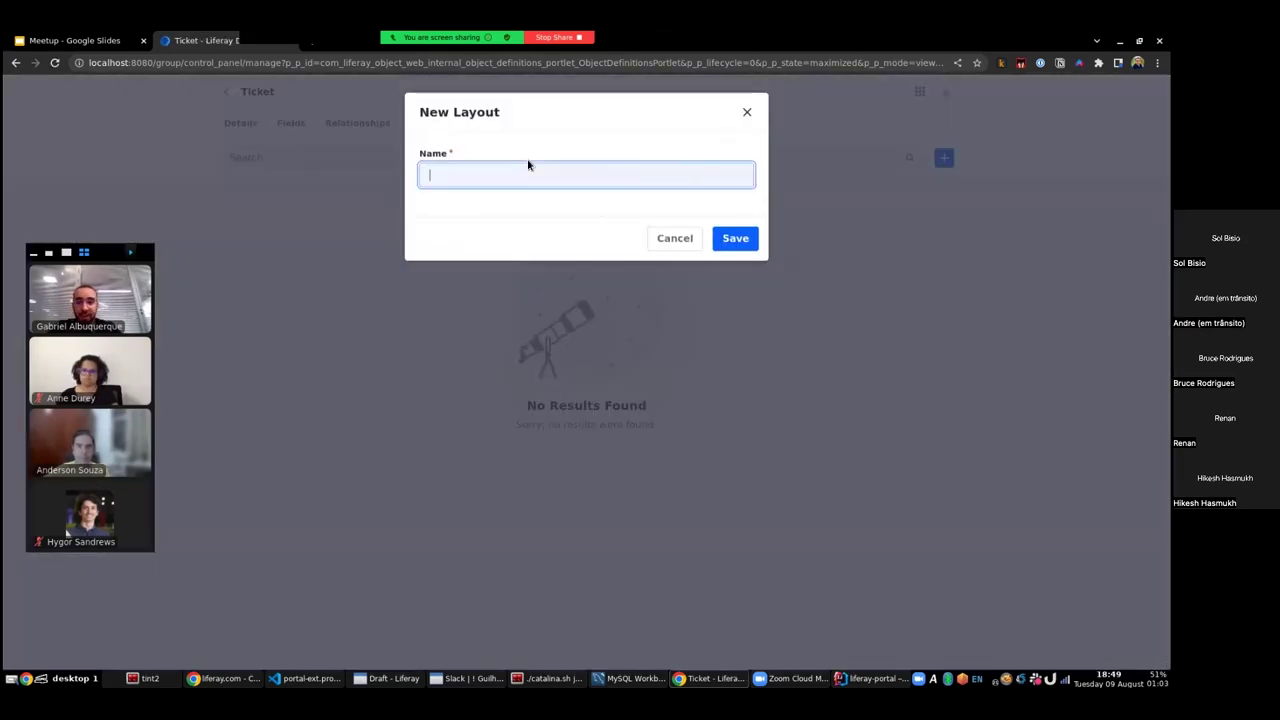
{"action": "type", "text": "Balsic L"}
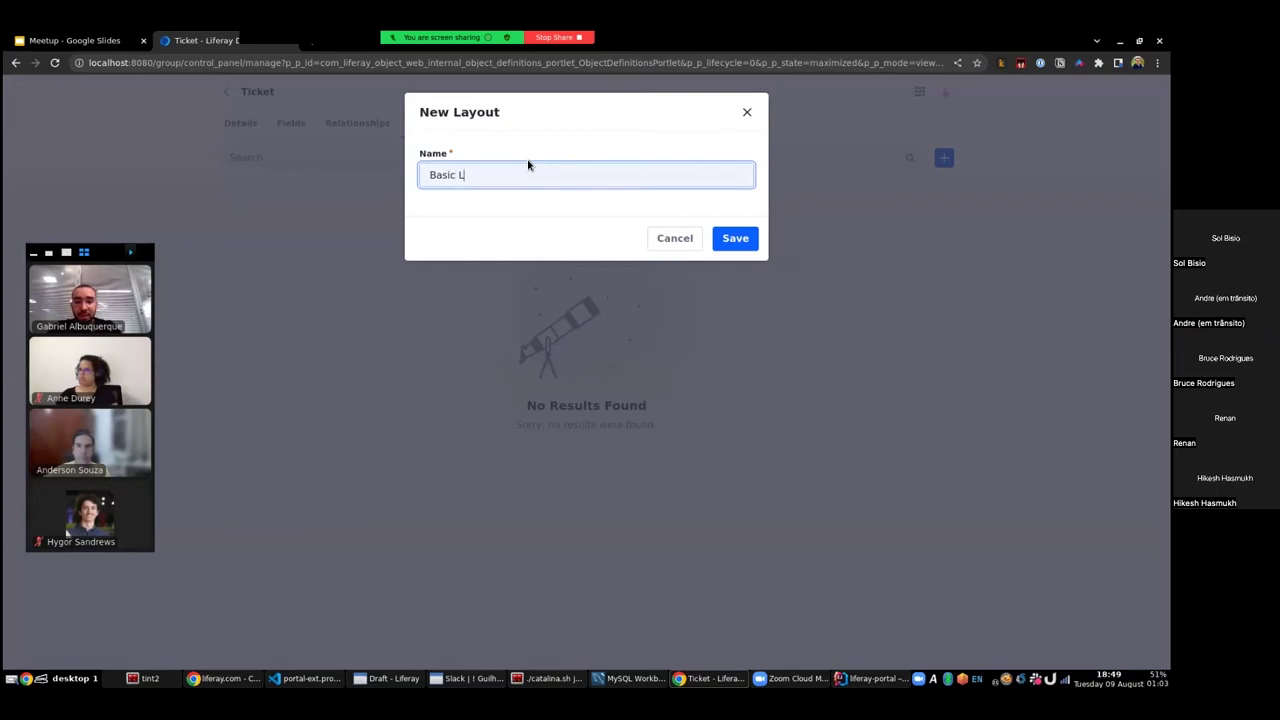
{"action": "type", "text": "ayout"}
{"action": "left_click", "coordinate": [735, 242]}
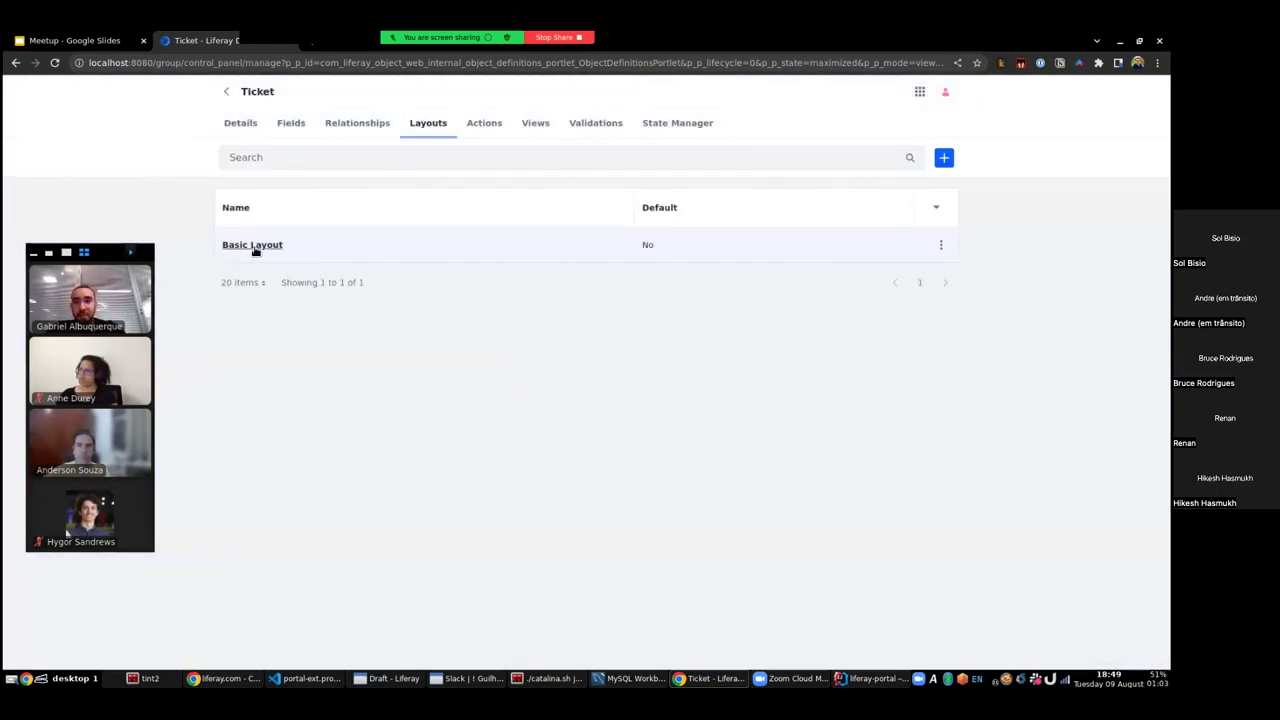
- Make Basic Layout the default and add a tab labelled 'Basic Tab'
{"action": "left_click", "coordinate": [253, 248]}
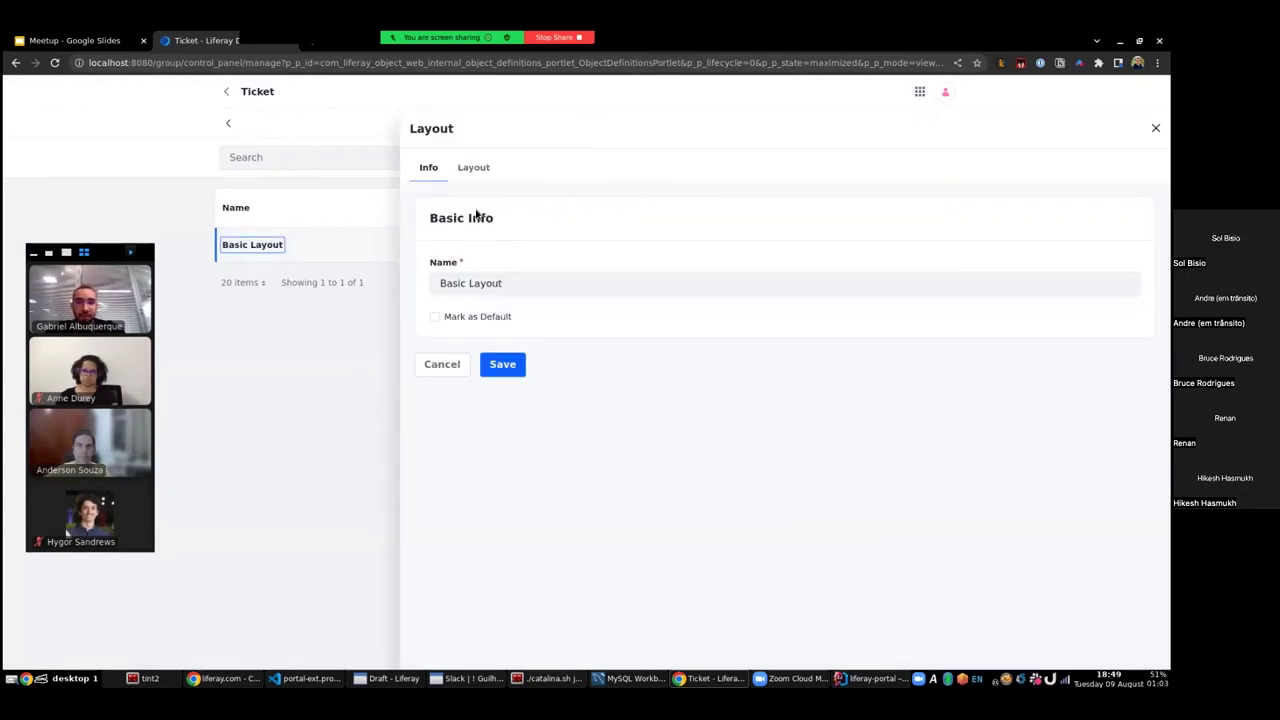
{"action": "left_click", "coordinate": [435, 318]}
{"action": "left_click", "coordinate": [473, 168]}
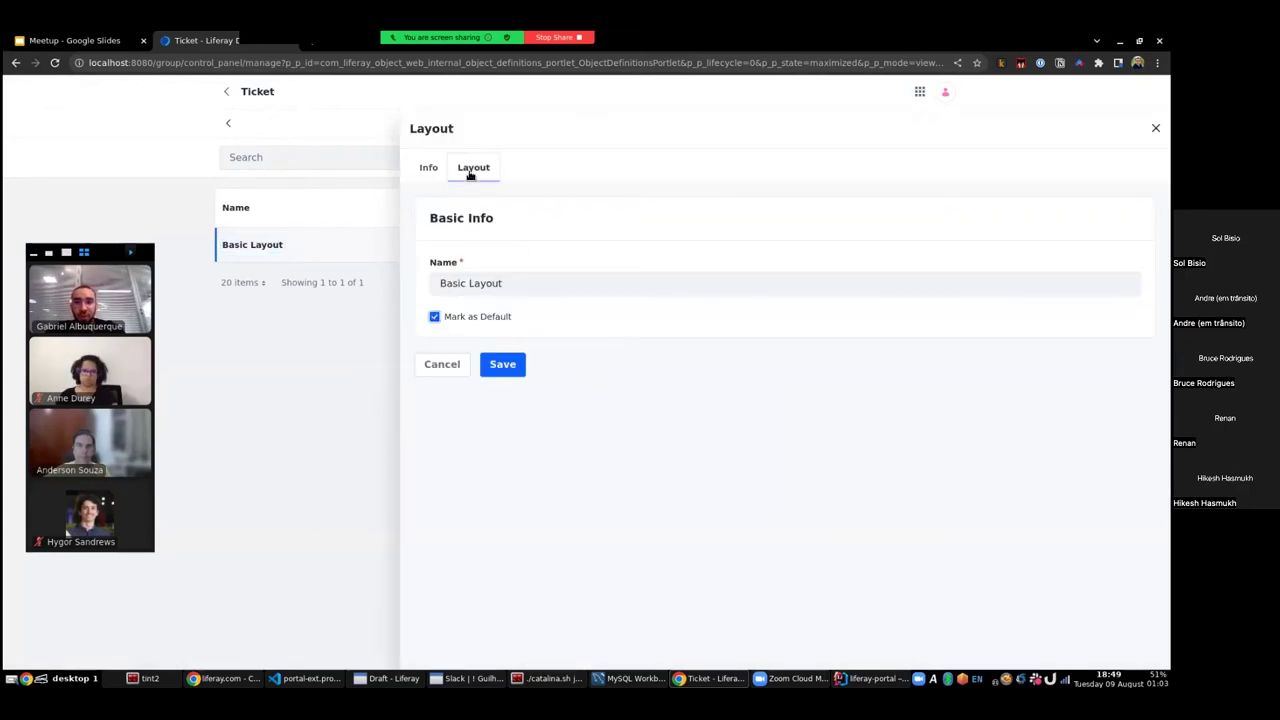
{"action": "left_click", "coordinate": [782, 267]}
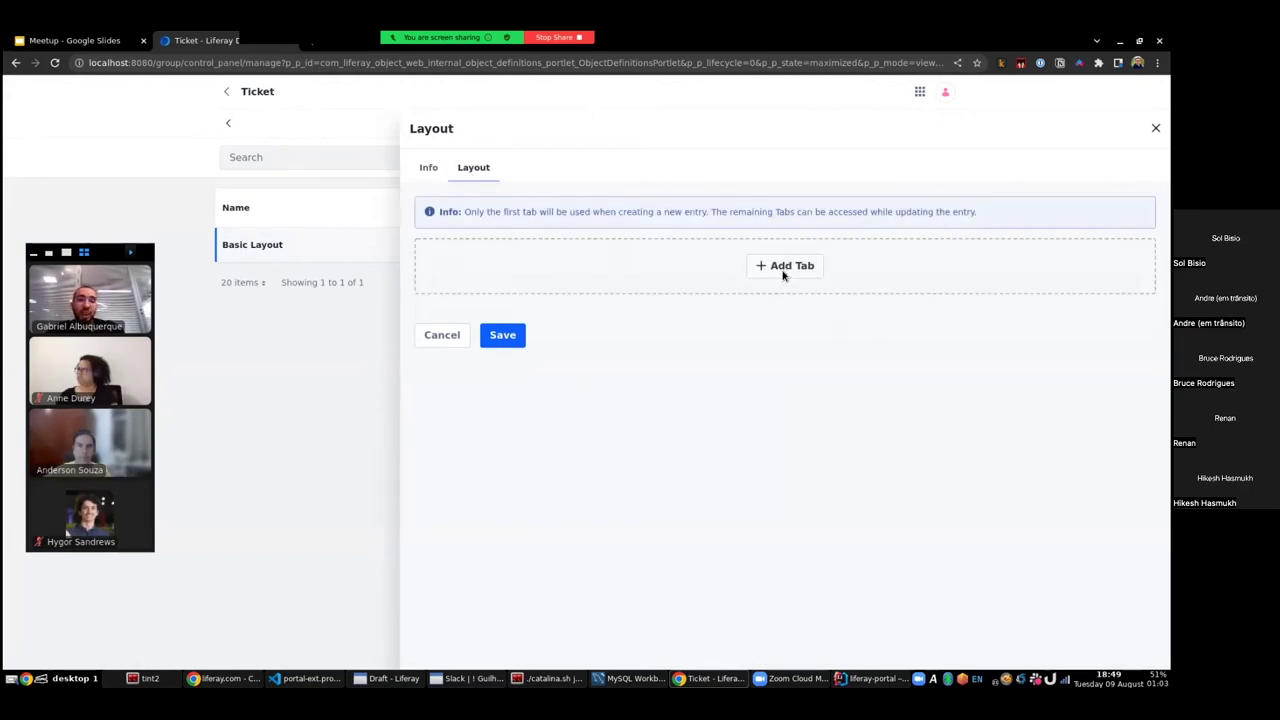
{"action": "left_click", "coordinate": [664, 214]}
{"action": "type", "text": "Basic"}
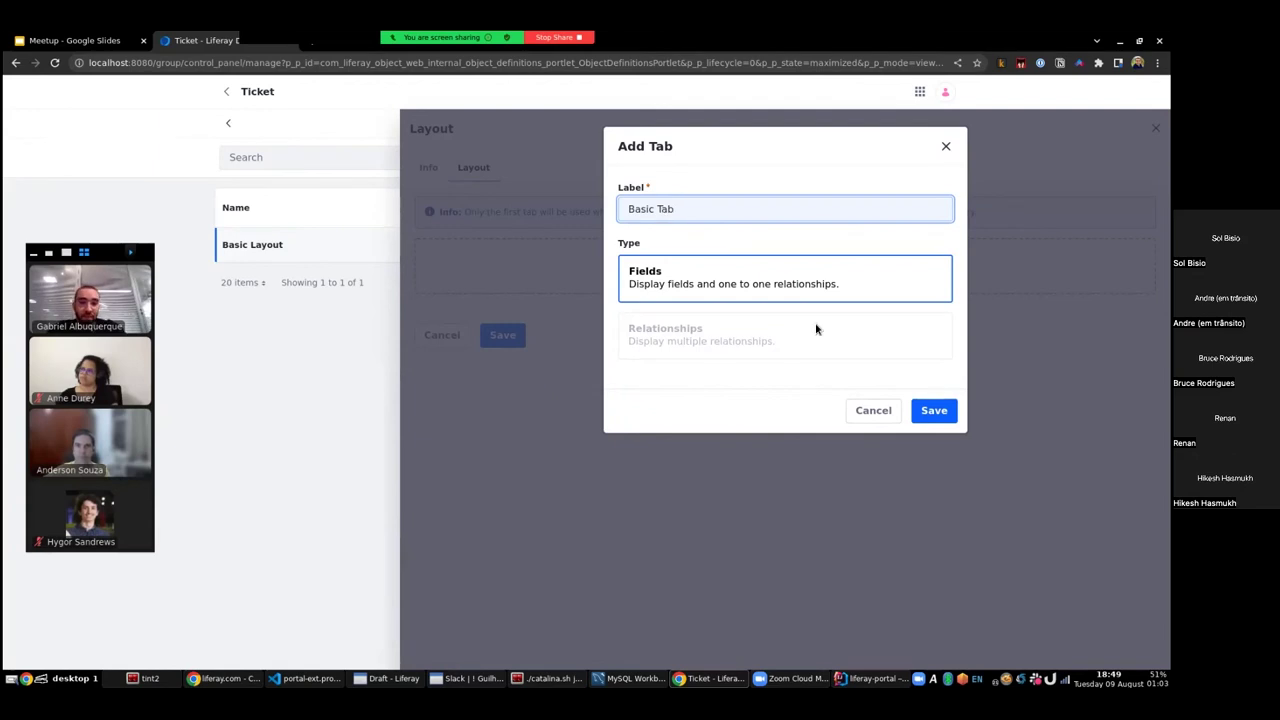
{"action": "type", "text": " Tab"}
{"action": "left_click", "coordinate": [930, 411]}
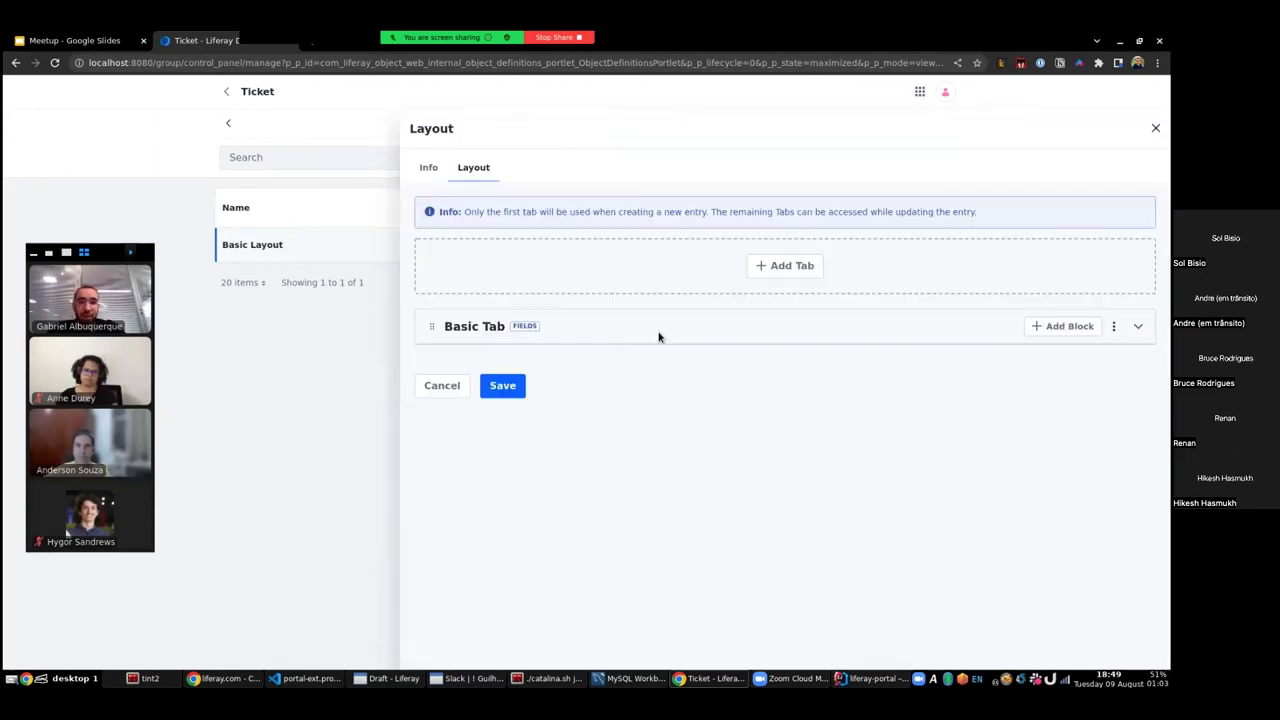
- Add a block named 'Basic Block' to Basic Tab
{"action": "left_click", "coordinate": [1063, 326]}
{"action": "left_click", "coordinate": [651, 213]}
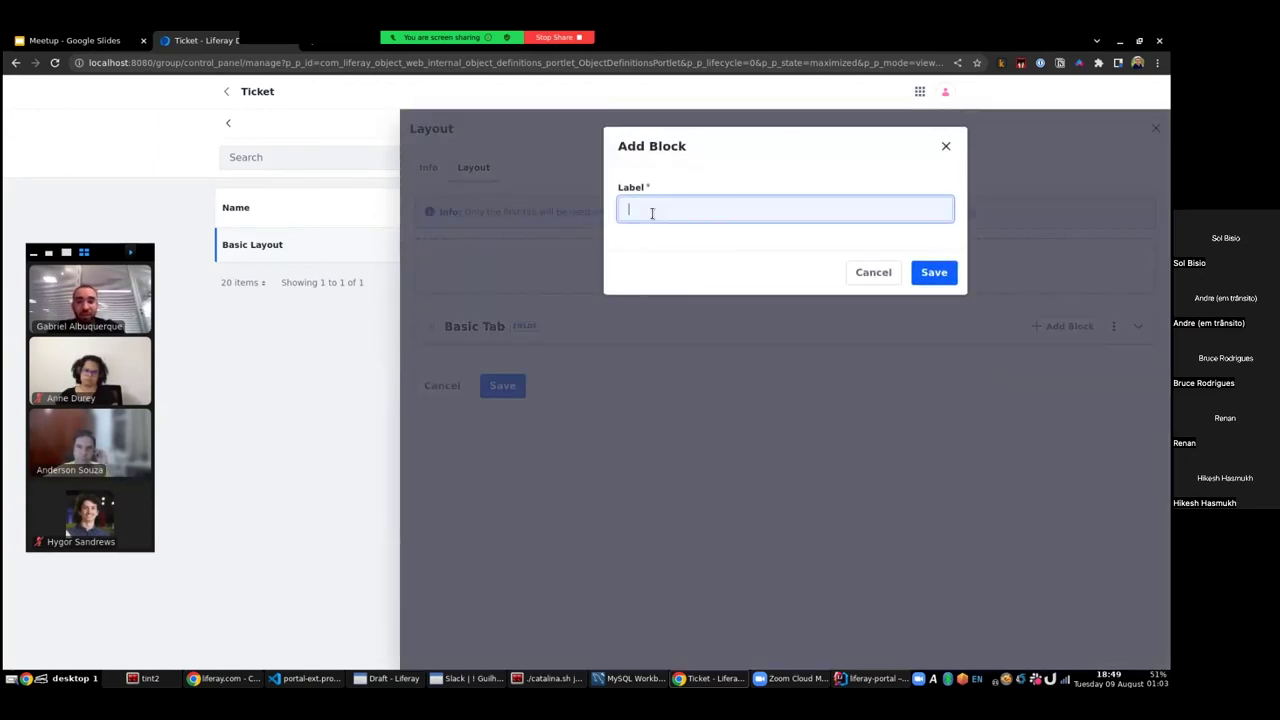
{"action": "type", "text": "Basic Block"}
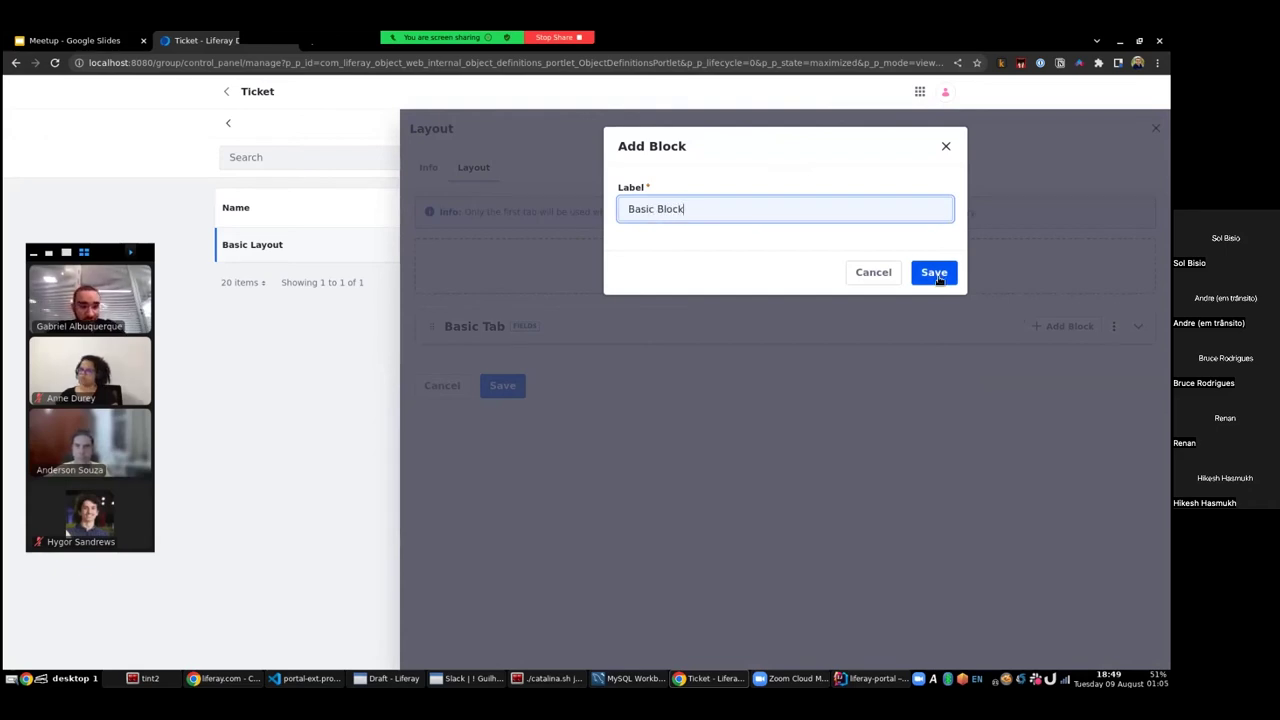
{"action": "left_click", "coordinate": [933, 273]}
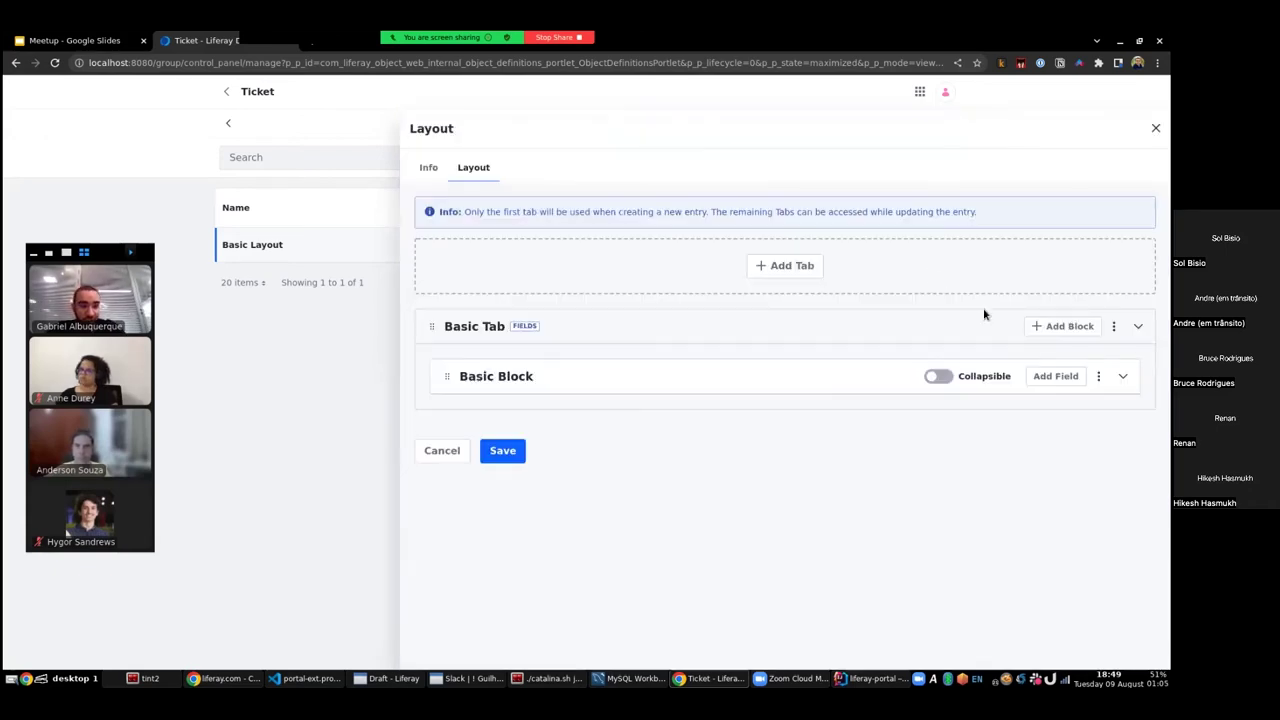
- Add the Description and Priority fields to Basic Block and save the layout
{"action": "left_click", "coordinate": [1055, 376]}
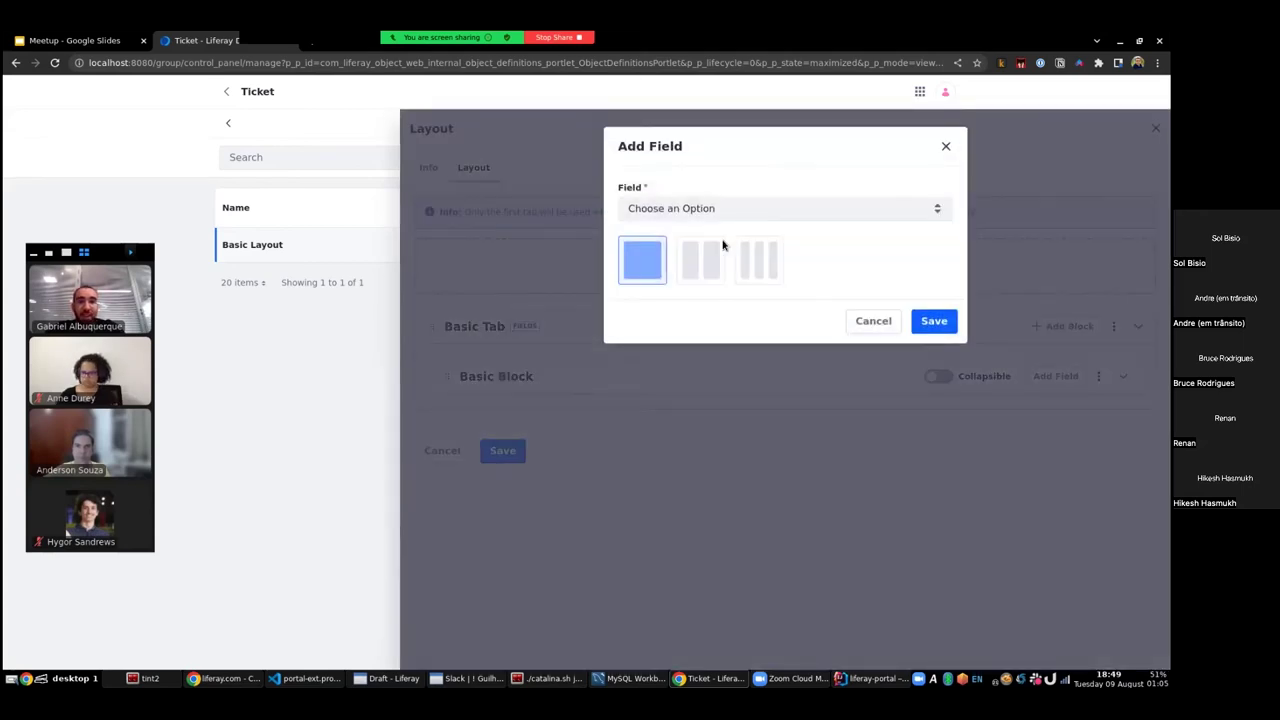
{"action": "left_click", "coordinate": [686, 212]}
{"action": "left_click", "coordinate": [702, 270]}
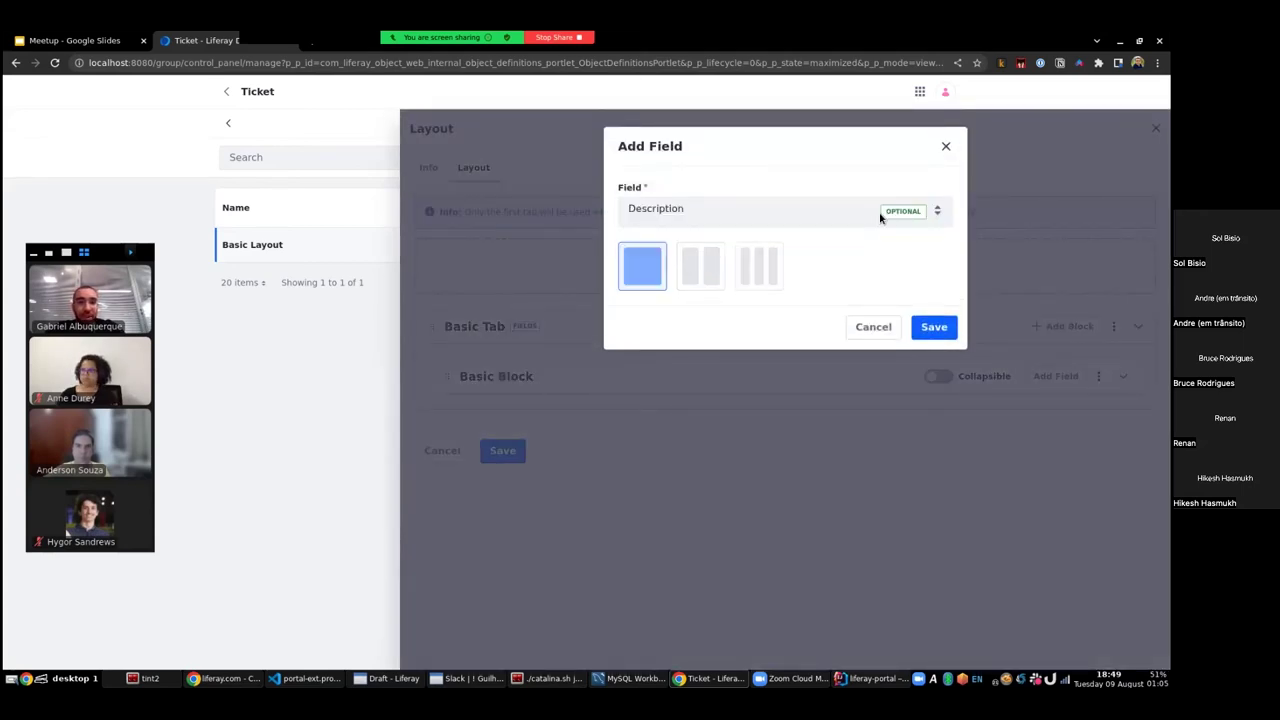
{"action": "left_click", "coordinate": [933, 321]}
{"action": "left_click", "coordinate": [1055, 376]}
{"action": "left_click", "coordinate": [700, 210]}
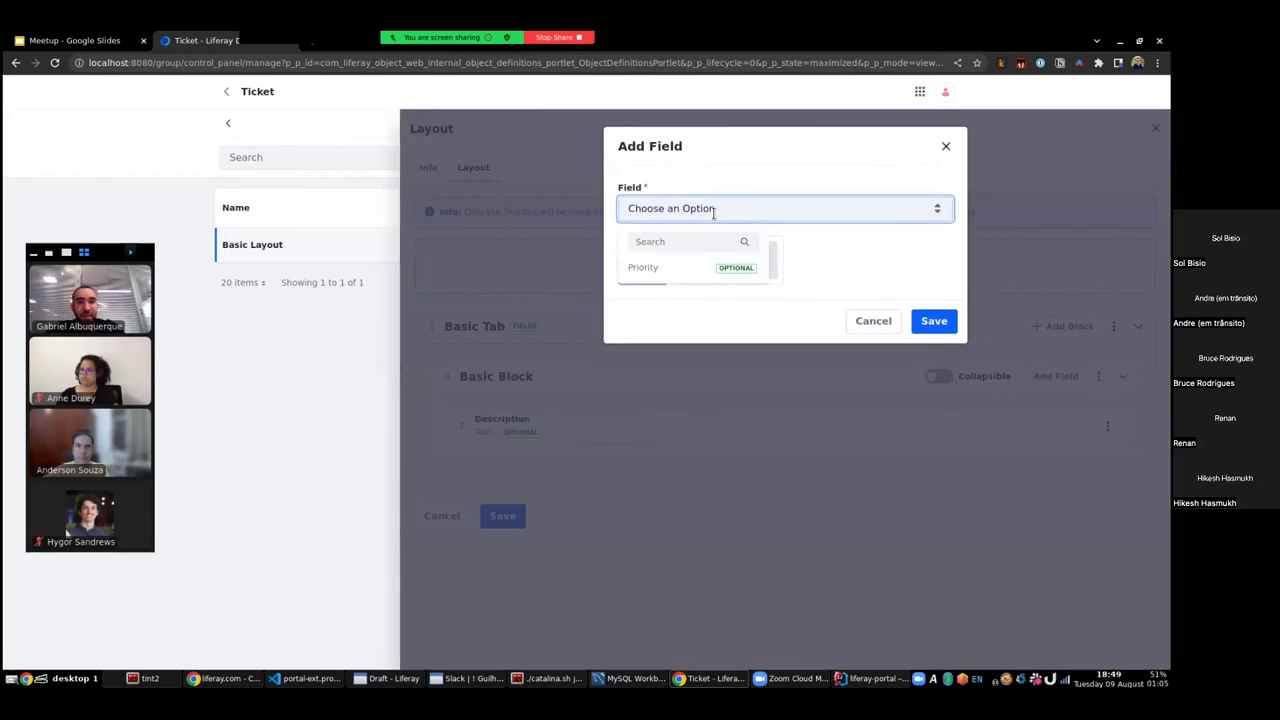
{"action": "left_click", "coordinate": [686, 266]}
{"action": "left_click", "coordinate": [934, 328]}
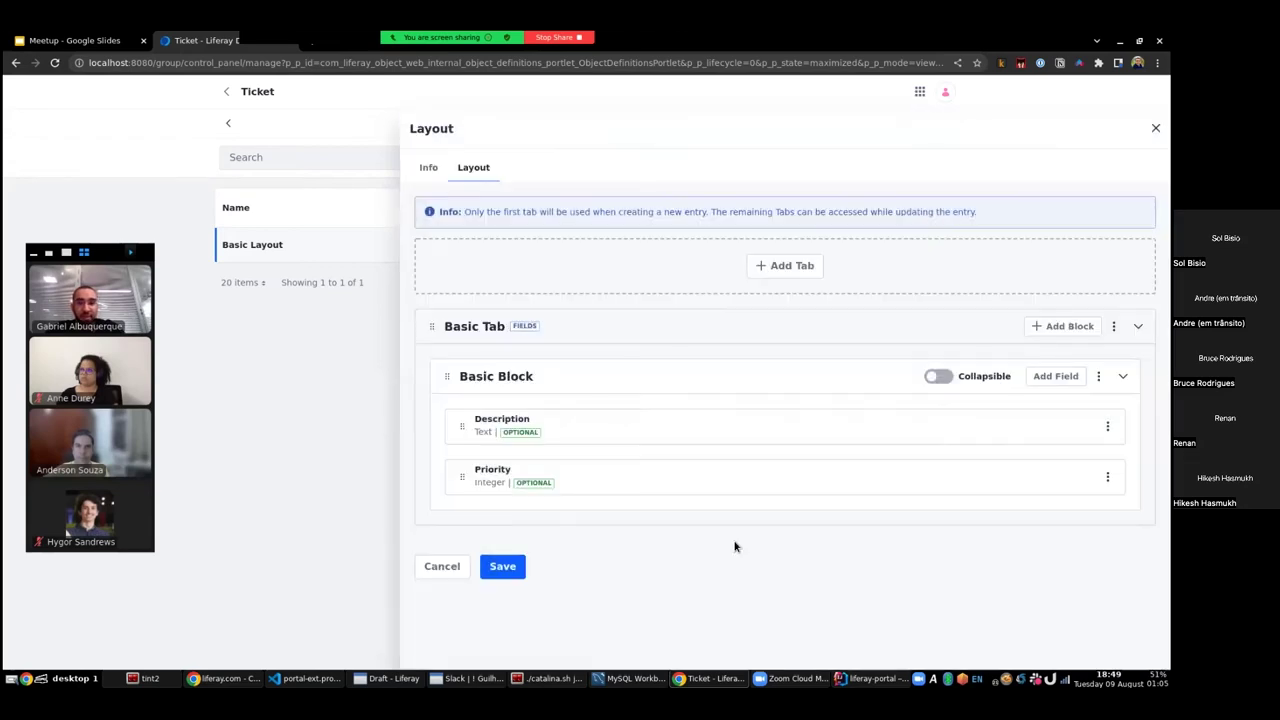
{"action": "left_click", "coordinate": [503, 565]}
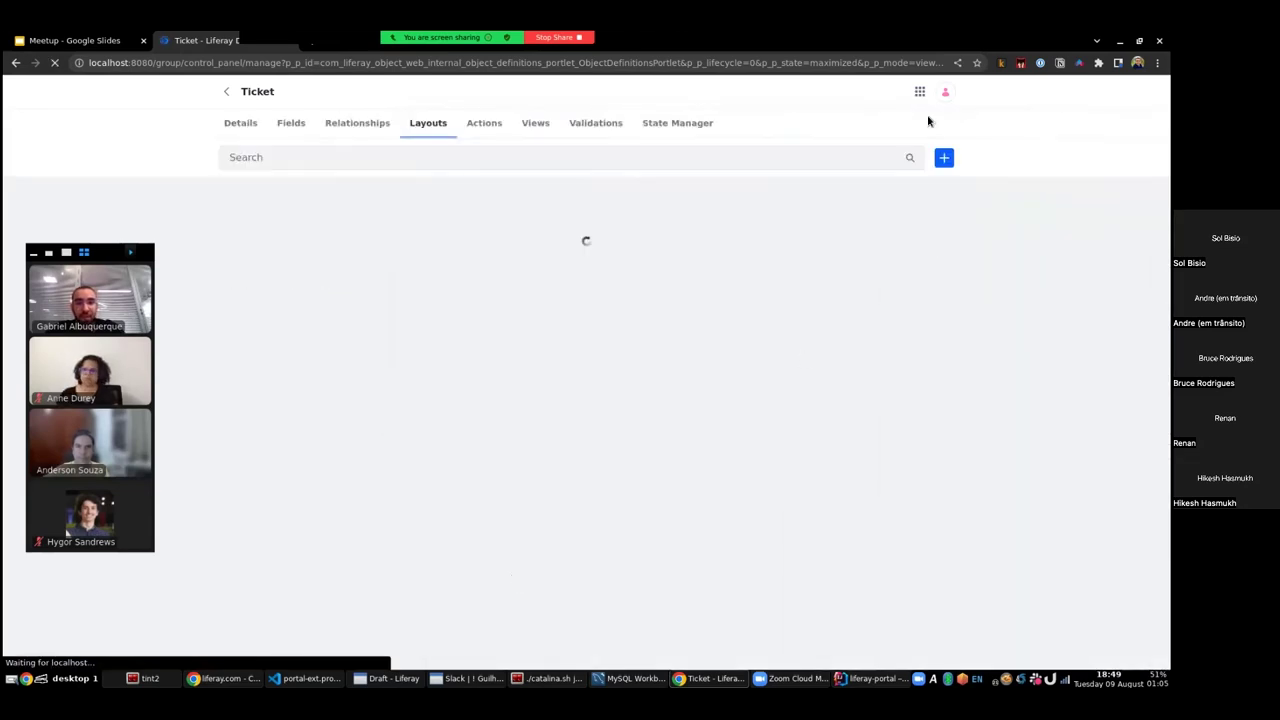
{"action": "left_click", "coordinate": [920, 91]}
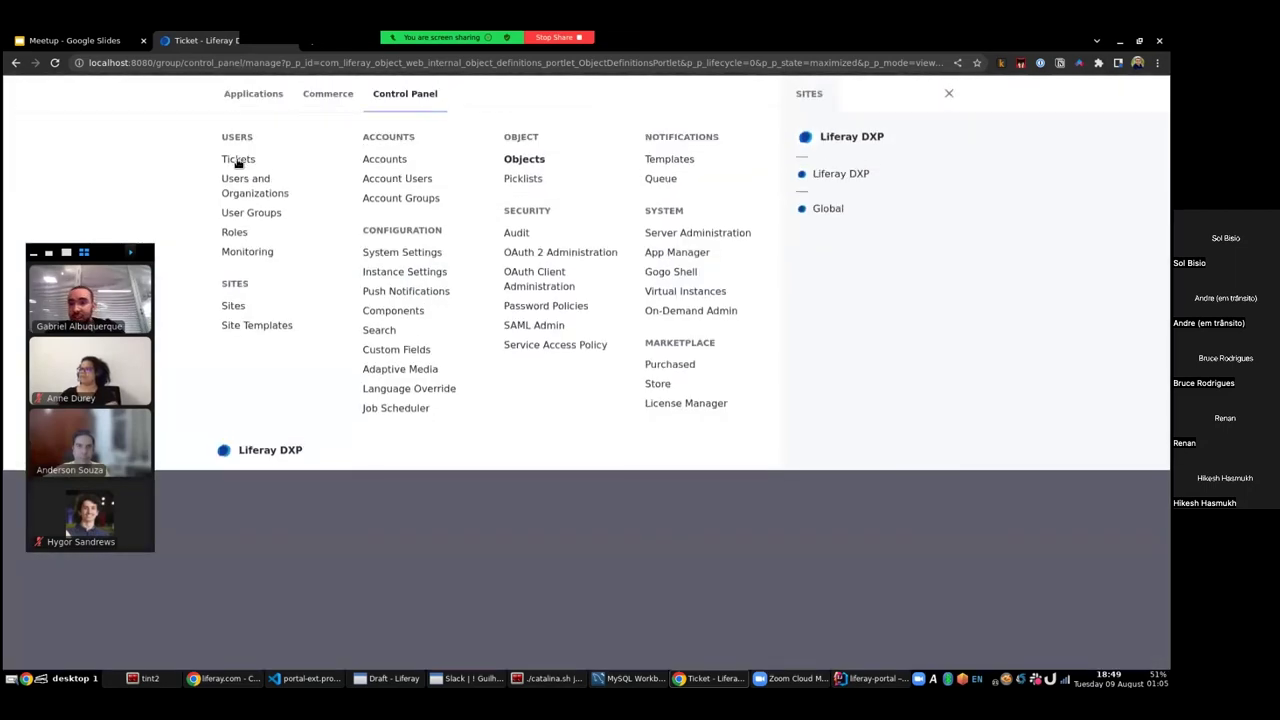
- Open the Buy a mouse ticket from Tickets, check its Basic Block form, and cancel
{"action": "left_click", "coordinate": [238, 158]}
{"action": "left_click", "coordinate": [238, 215]}
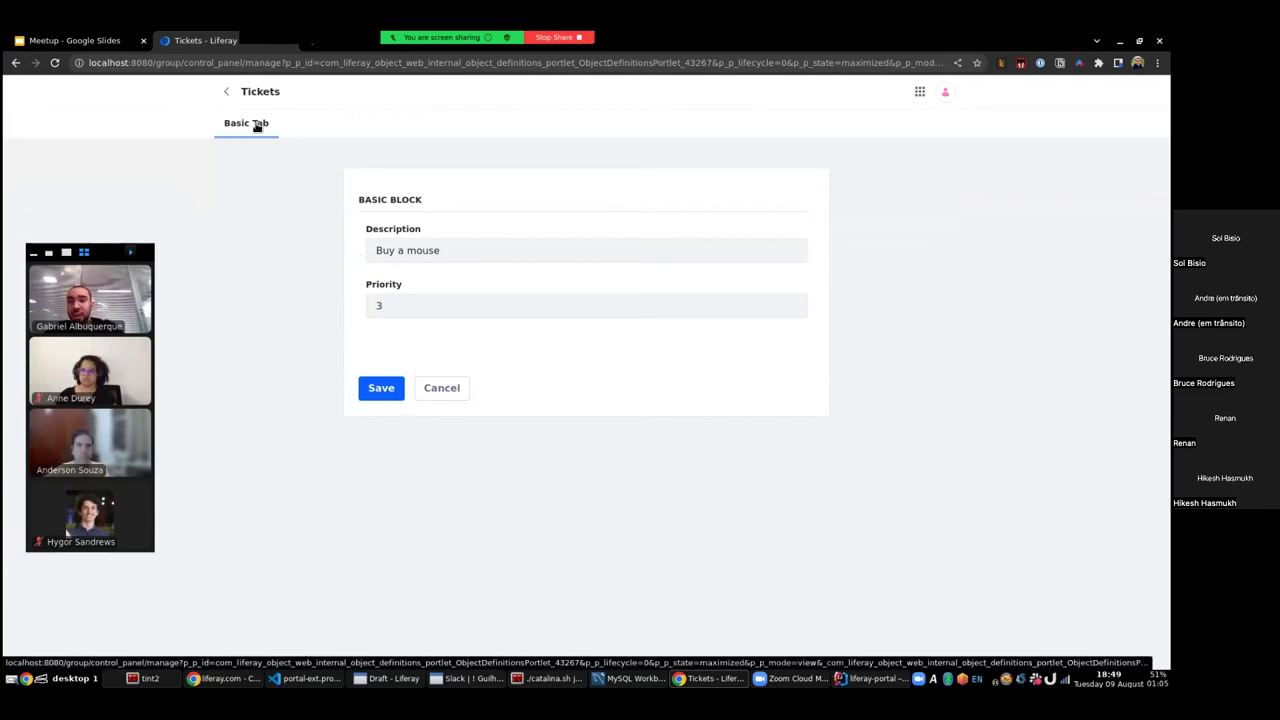
{"action": "left_click_drag", "start_coordinate": [360, 200], "coordinate": [457, 210]}
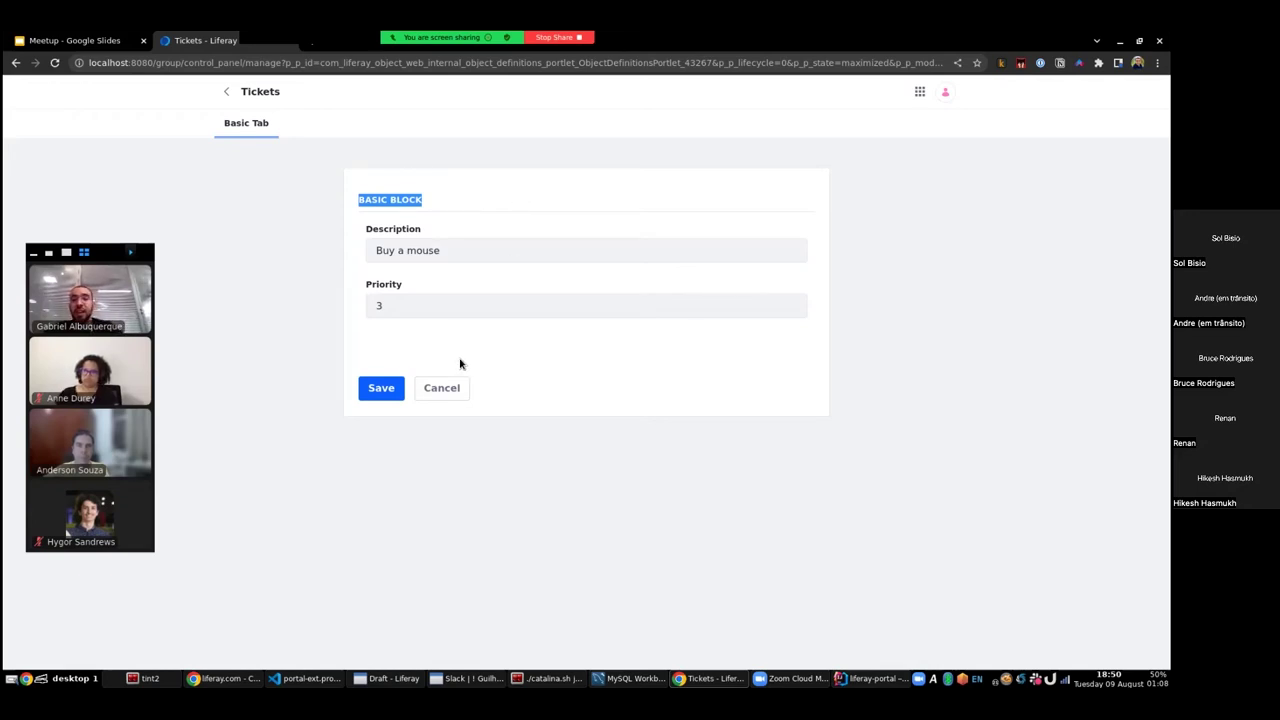
{"action": "left_click", "coordinate": [455, 390]}
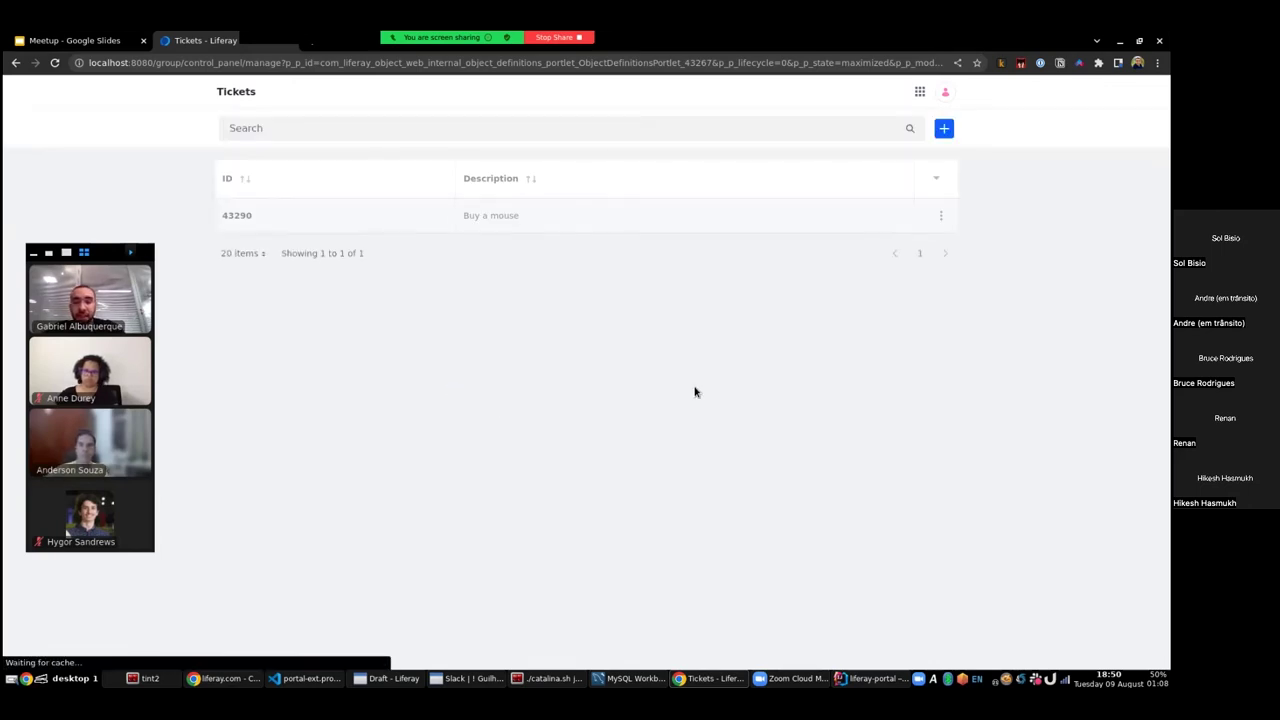
- Return to the Liferay DXP site home page via the product menu
{"action": "left_click", "coordinate": [921, 95]}
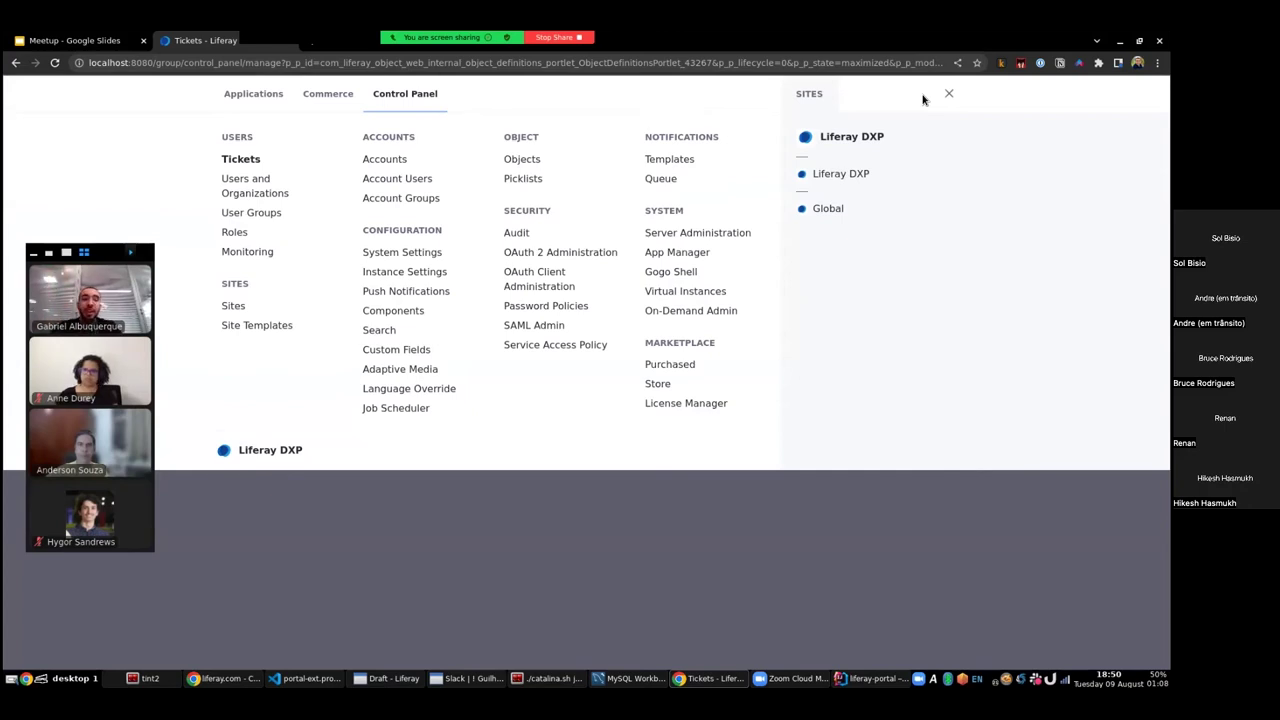
{"action": "left_click", "coordinate": [946, 95]}
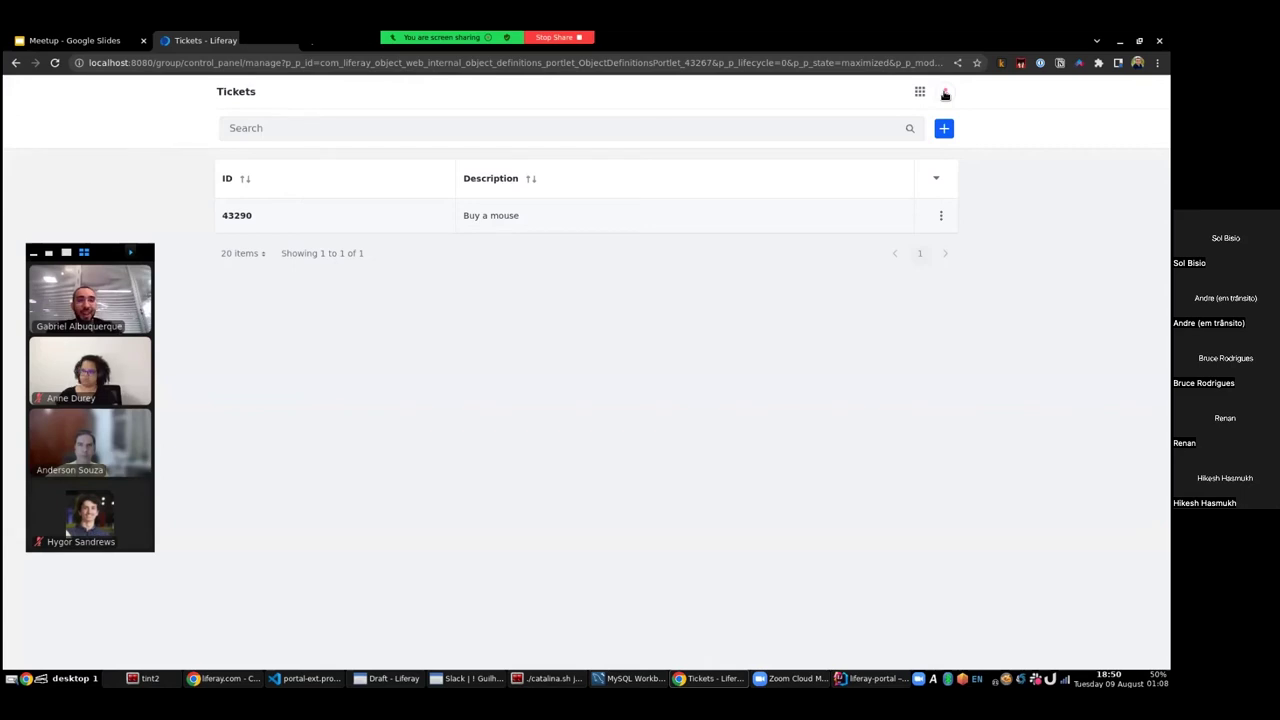
{"action": "left_click", "coordinate": [920, 93]}
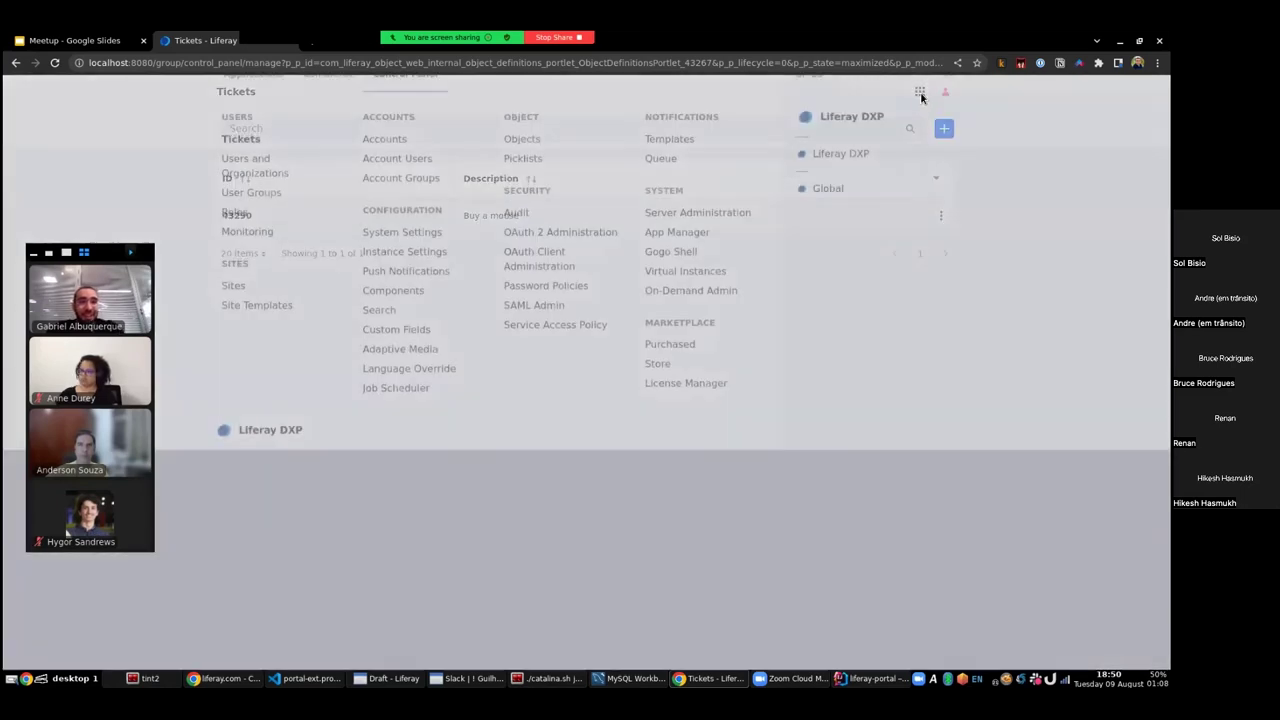
{"action": "left_click", "coordinate": [842, 176]}
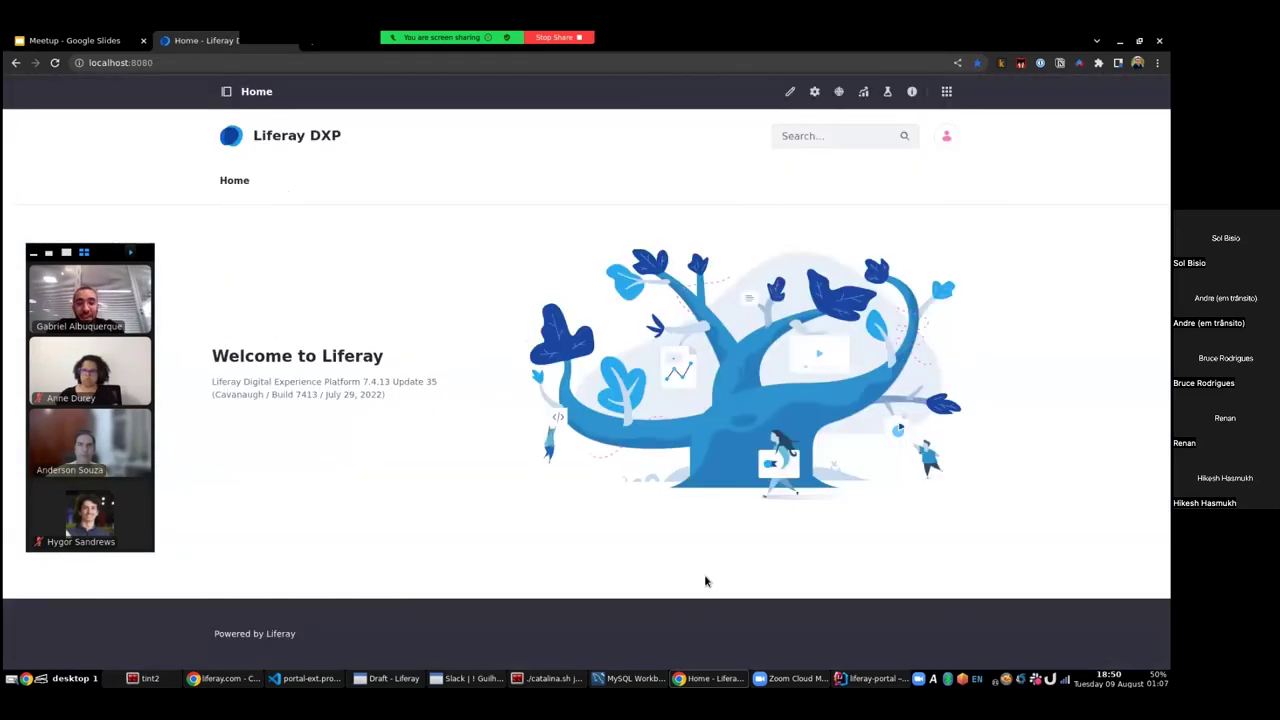
{"action": "left_click", "coordinate": [790, 91]}
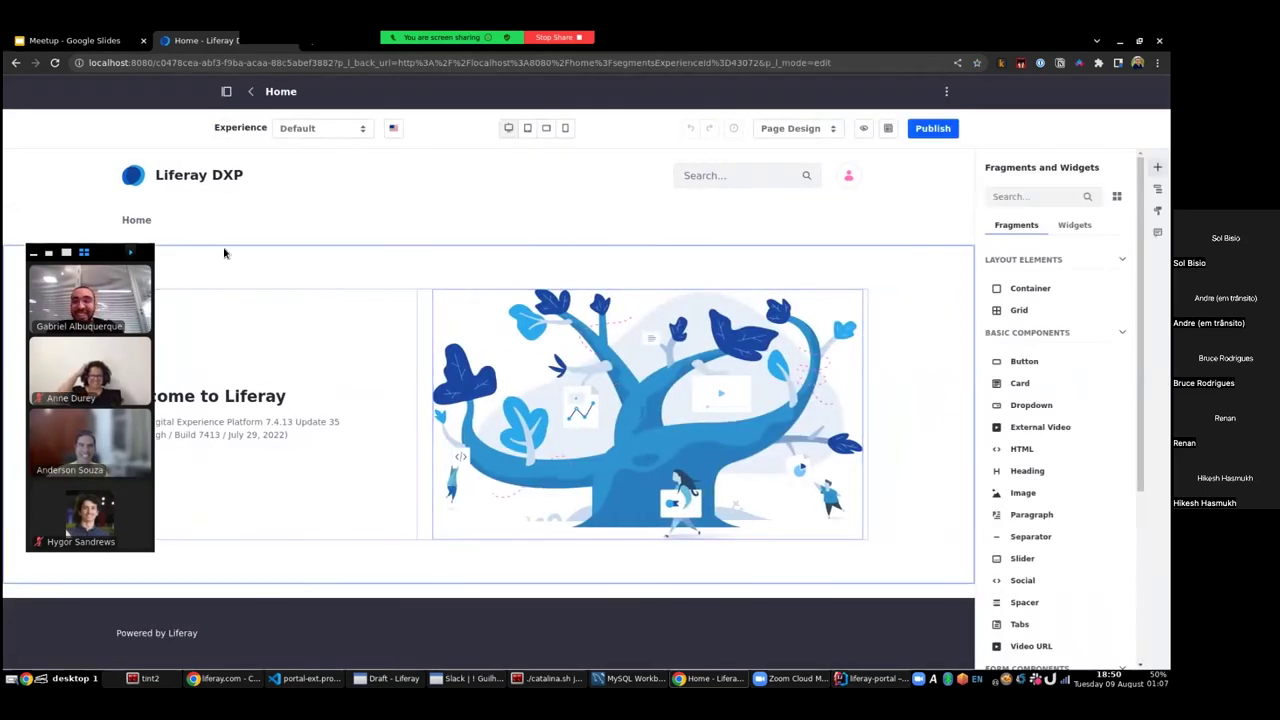
{"action": "left_click", "coordinate": [286, 281]}
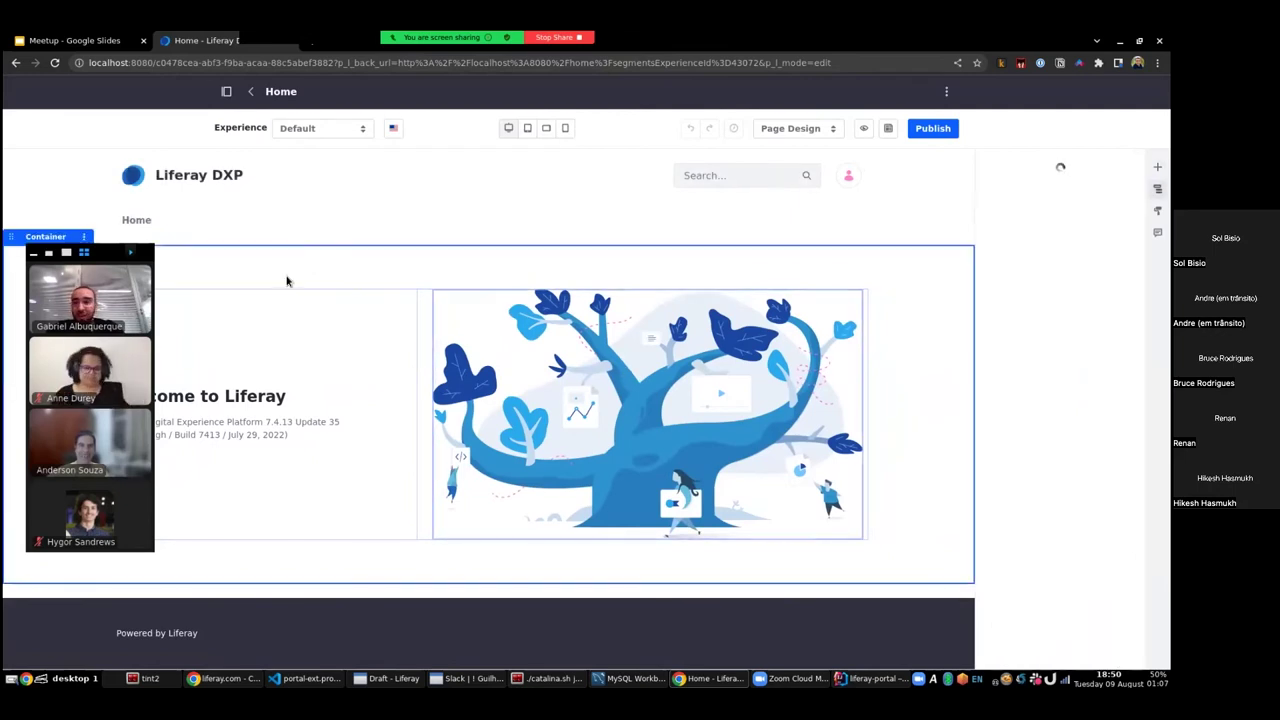
{"action": "left_click", "coordinate": [84, 237]}
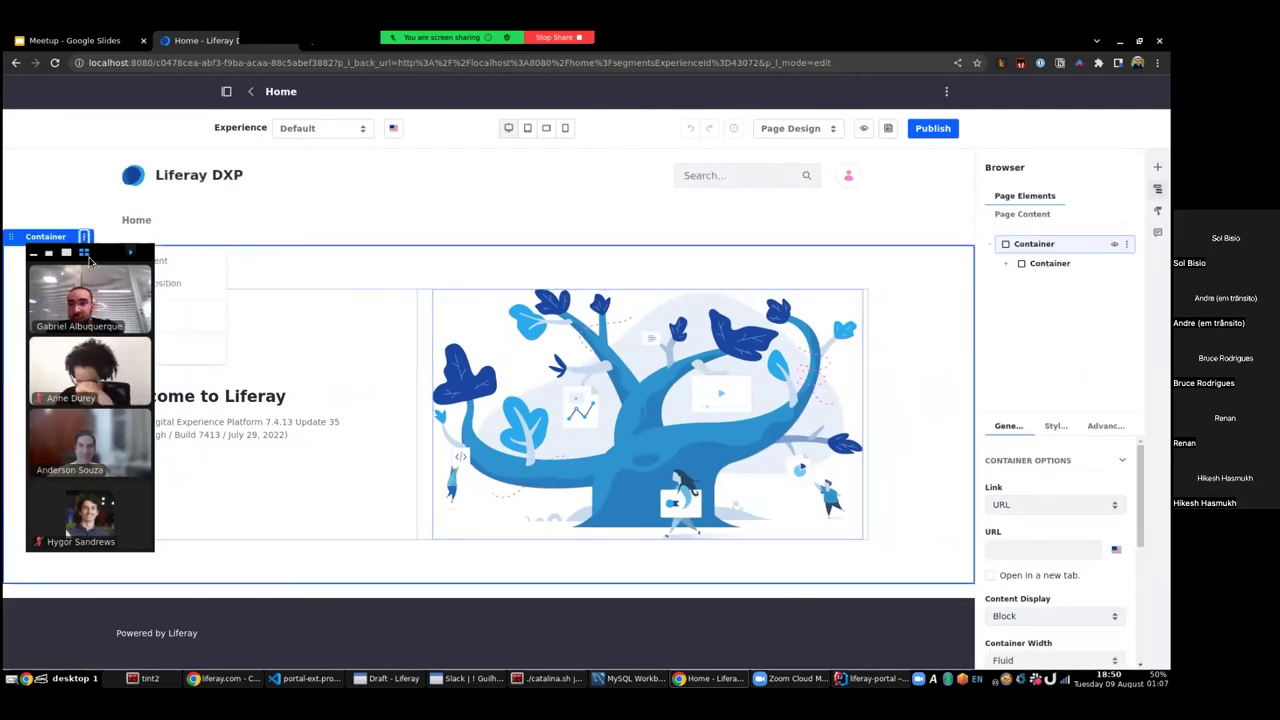
{"action": "left_click_drag", "start_coordinate": [89, 260], "coordinate": [113, 315]}
{"action": "left_click", "coordinate": [128, 346]}
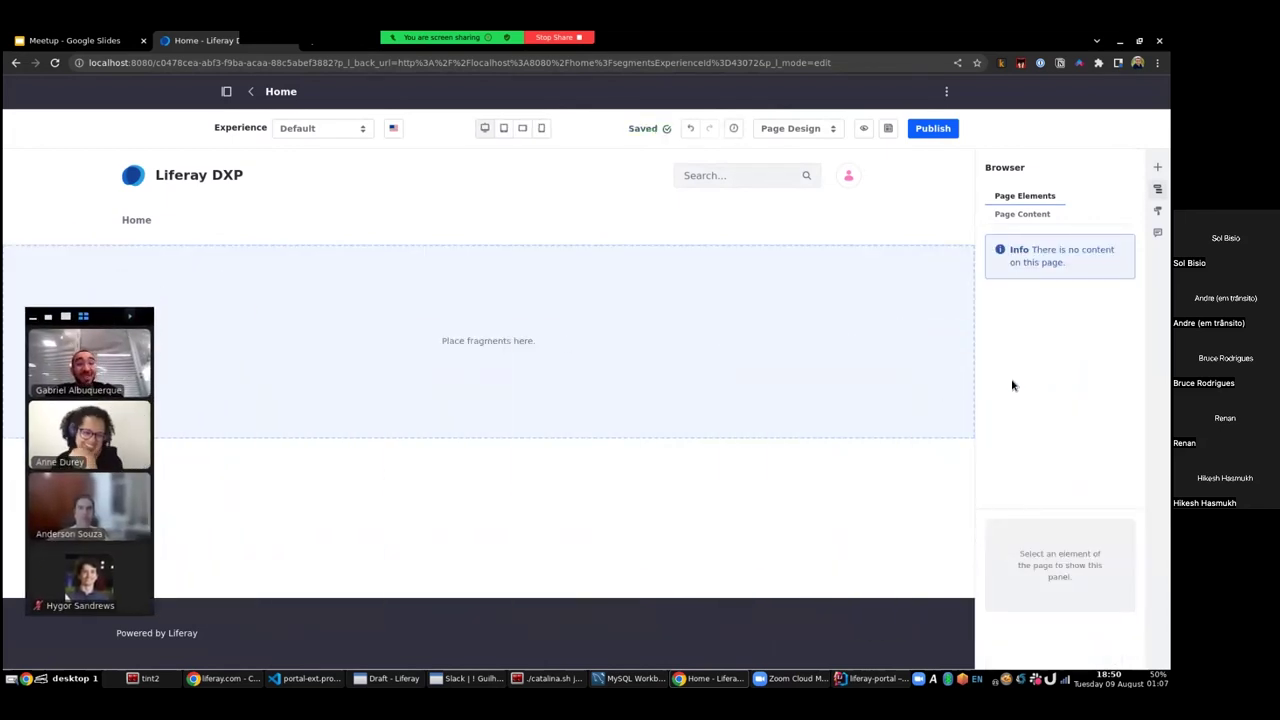
{"action": "left_click", "coordinate": [1157, 167]}
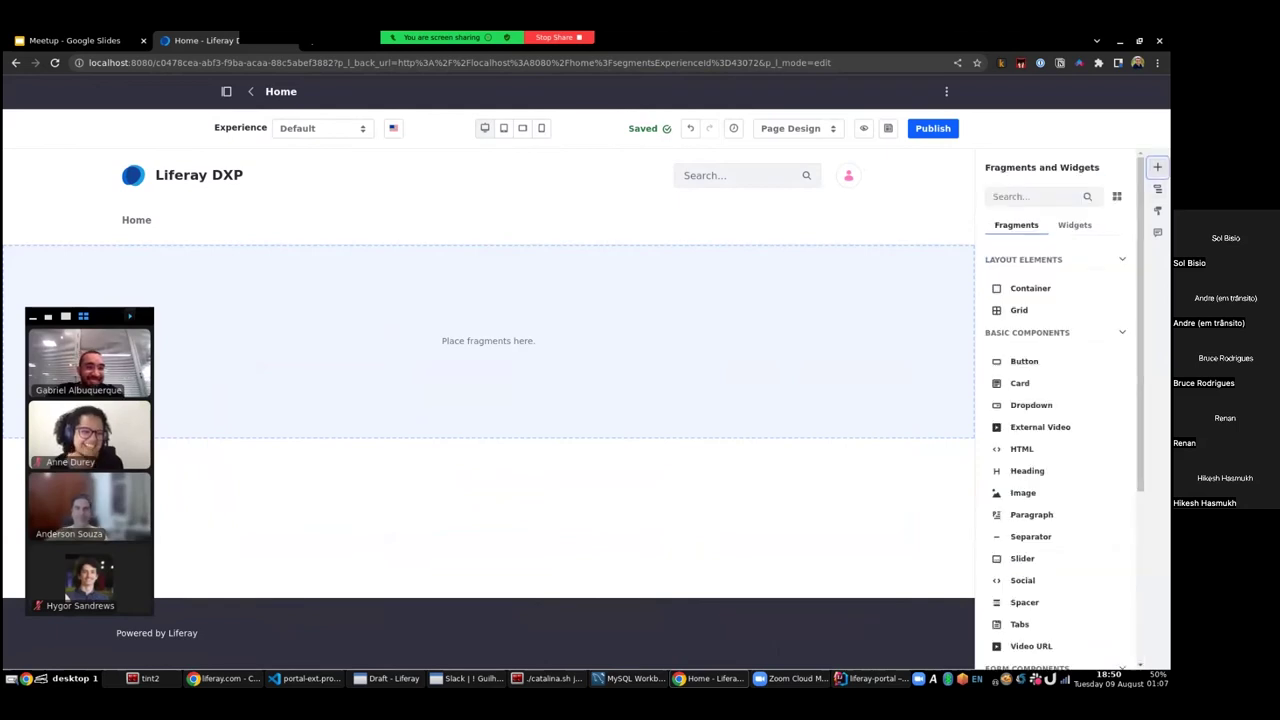
{"action": "scroll", "coordinate": [1037, 340], "scroll_direction": "down", "scroll_amount": 2}
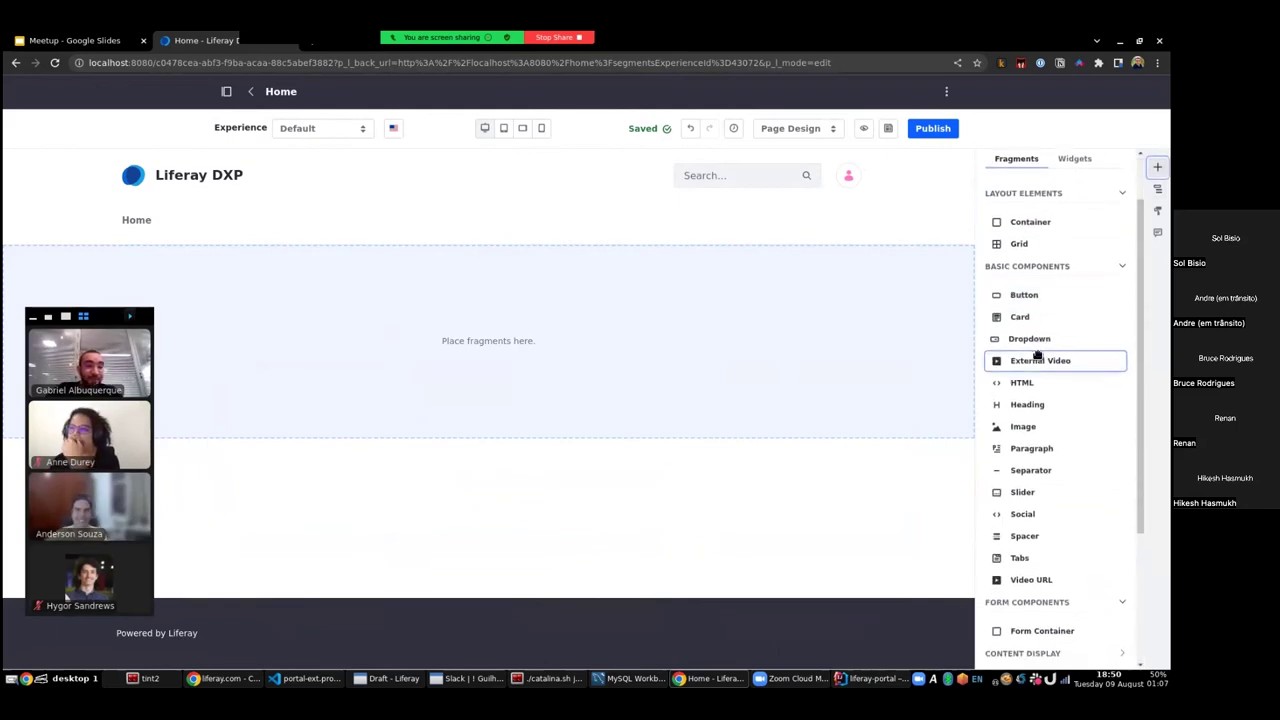
{"action": "scroll", "coordinate": [1037, 354], "scroll_direction": "down", "scroll_amount": 4}
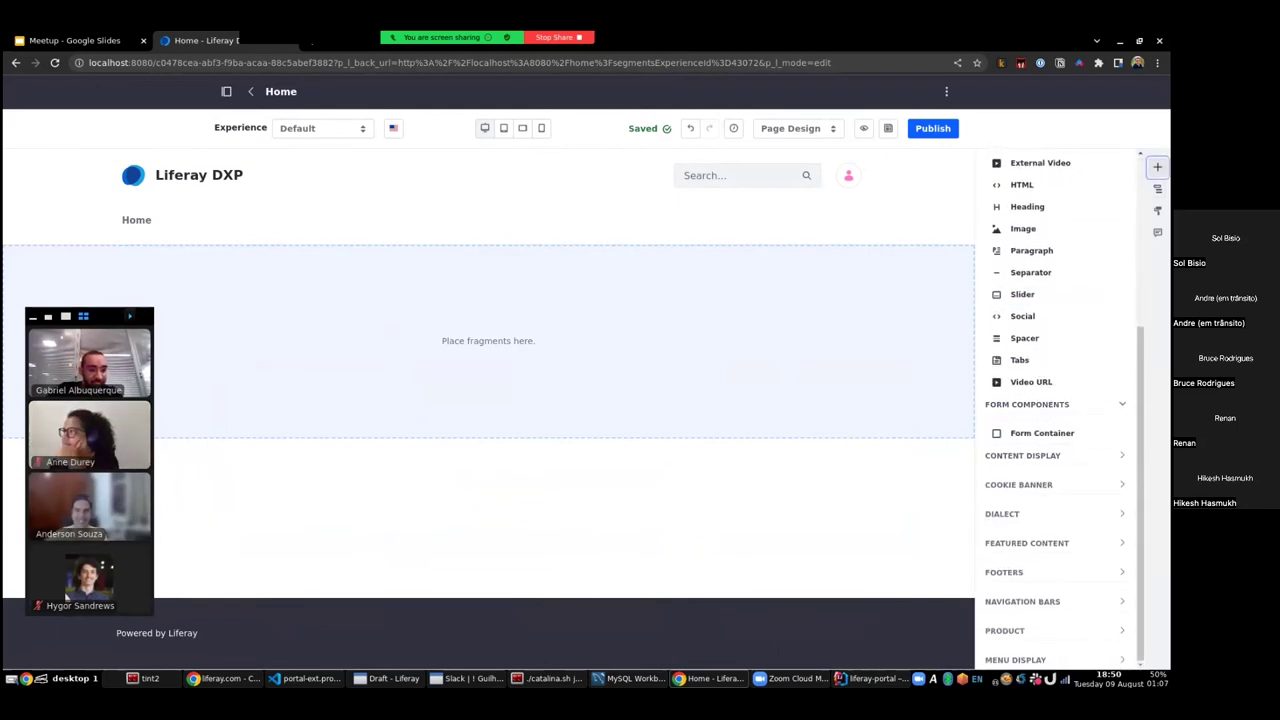
{"action": "scroll", "coordinate": [1037, 400], "scroll_direction": "up", "scroll_amount": 1}
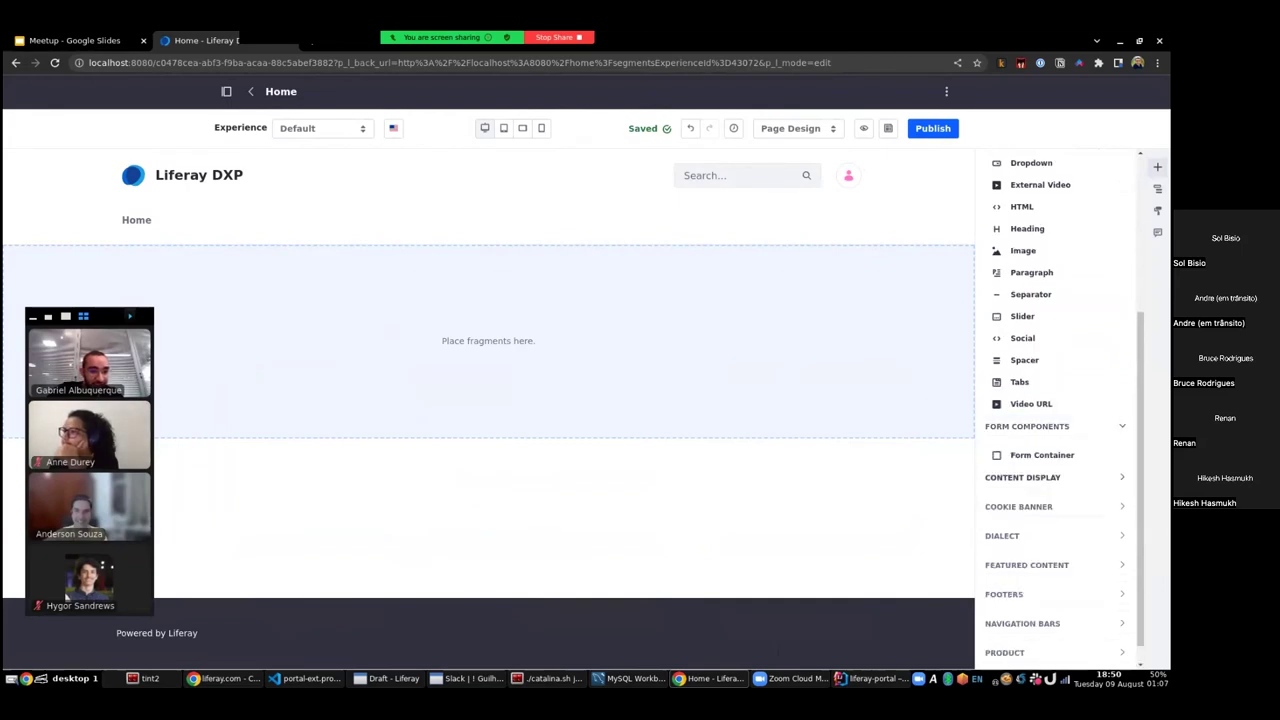
{"action": "left_click", "coordinate": [1022, 477]}
{"action": "left_click", "coordinate": [1022, 477]}
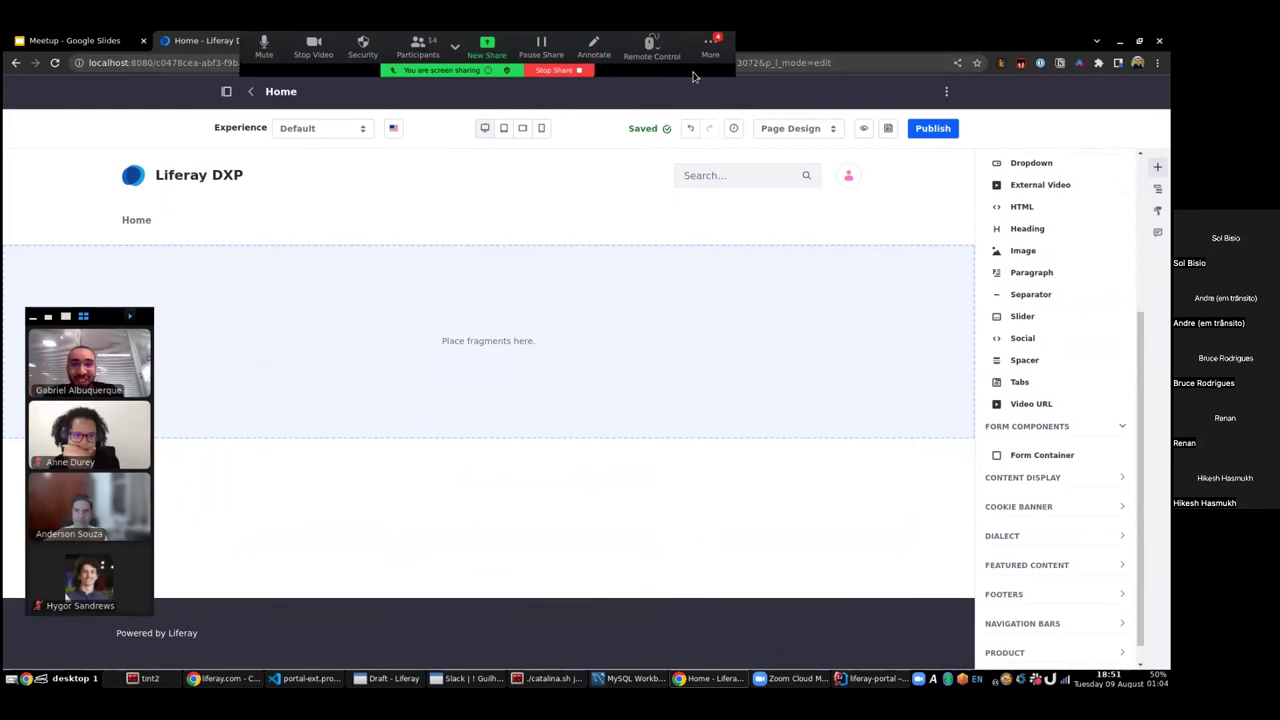
{"action": "left_click_drag", "start_coordinate": [693, 77], "coordinate": [851, 77]}
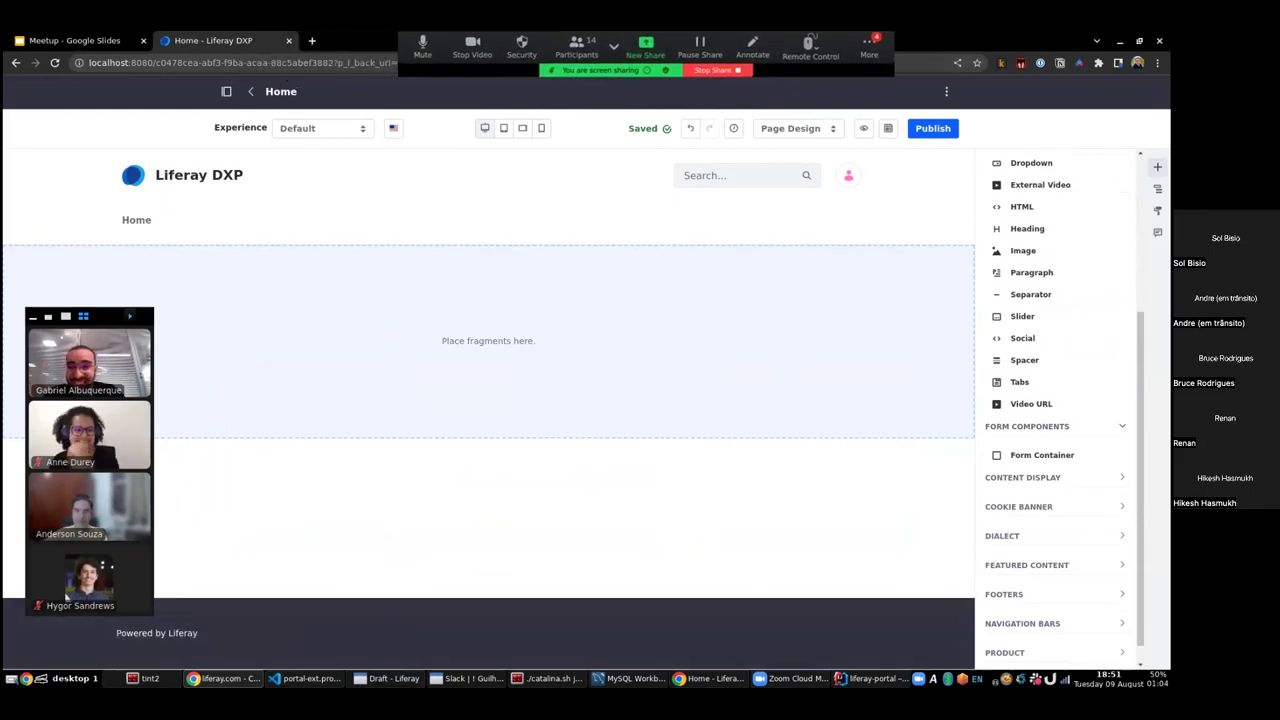
{"action": "key", "text": "alt+Tab"}
{"action": "key", "text": "ctrl+Tab"}
{"action": "key", "text": "ctrl+Tab"}
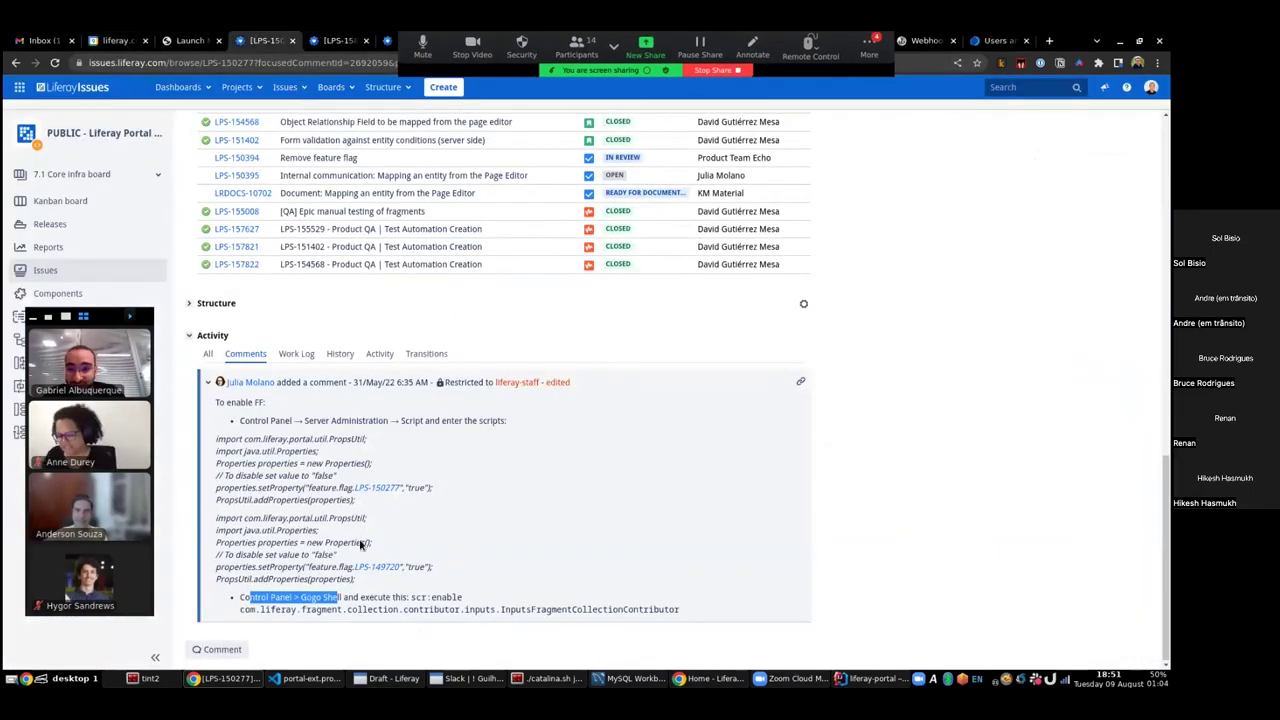
{"action": "left_click", "coordinate": [369, 593]}
{"action": "left_click_drag", "start_coordinate": [410, 598], "coordinate": [728, 612]}
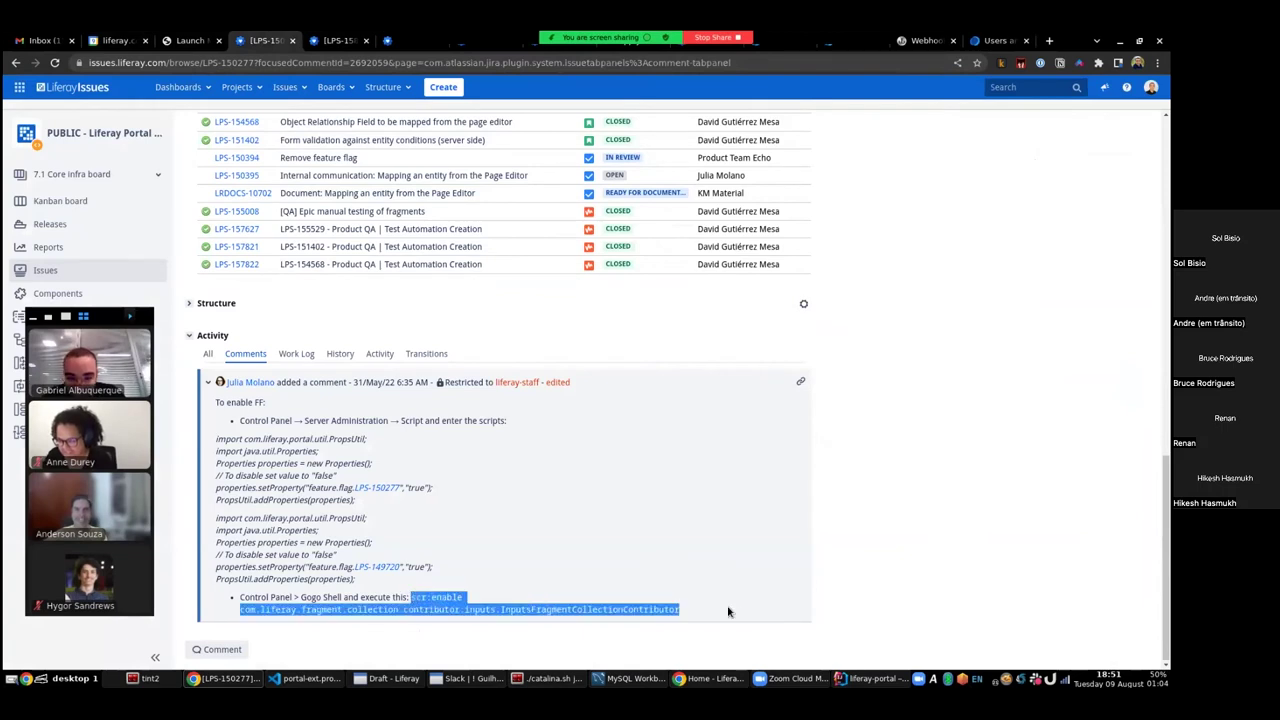
{"action": "key", "text": "alt+Tab"}
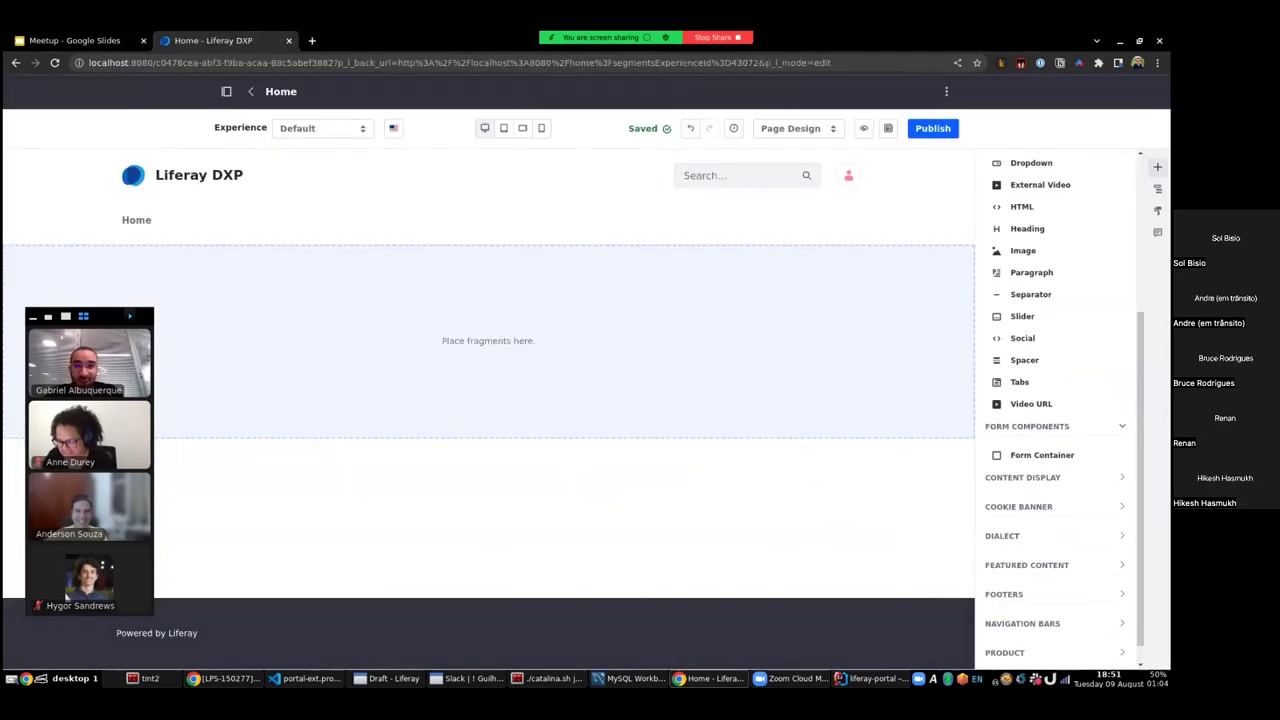
- Leave the page editor for the live Home page
{"action": "left_click", "coordinate": [947, 92]}
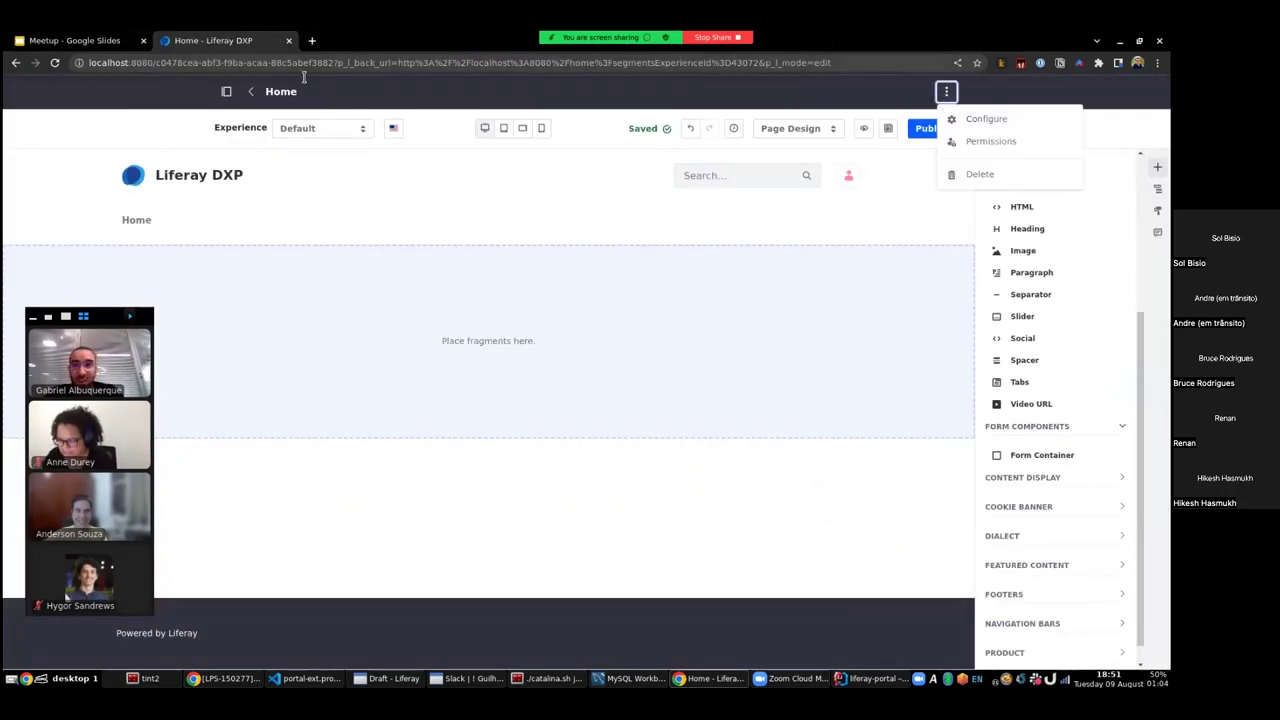
{"action": "key", "text": "Escape"}
{"action": "left_click", "coordinate": [251, 91]}
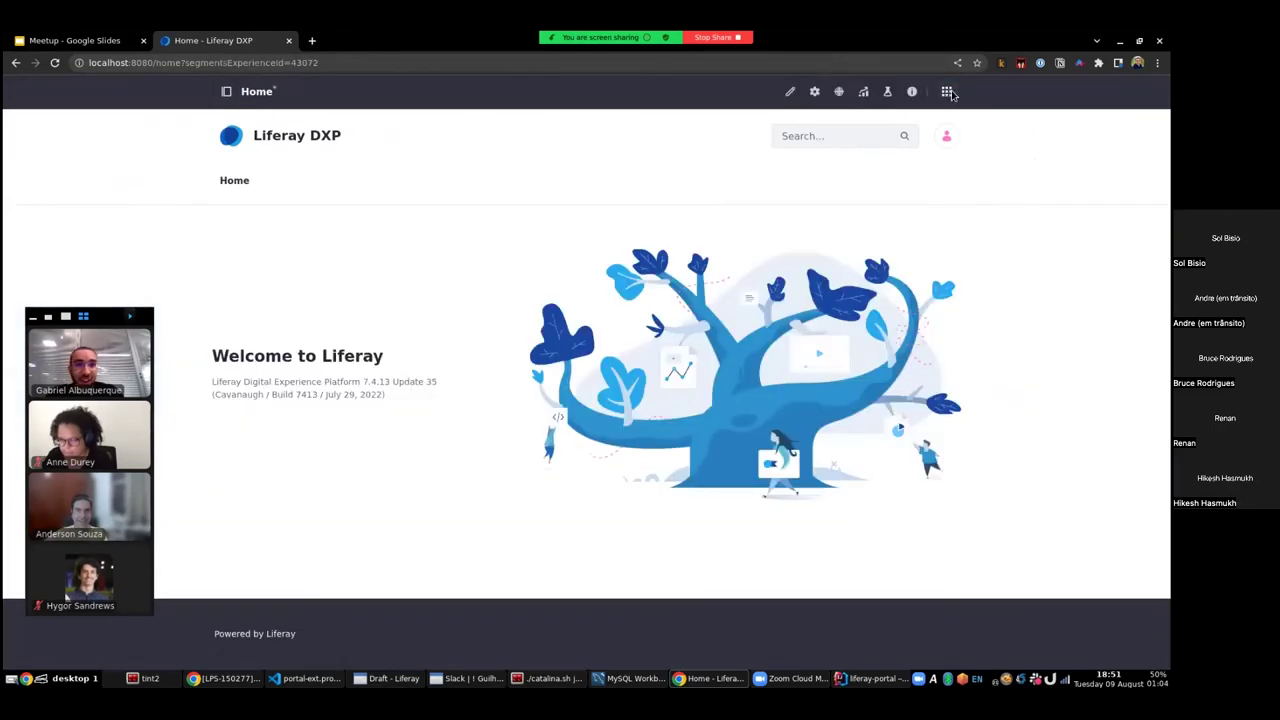
- In the Control Panel's Gogo Shell, run the pasted scr:enable InputsFragmentCollectionContributor command
{"action": "left_click", "coordinate": [947, 92]}
{"action": "left_click", "coordinate": [403, 95]}
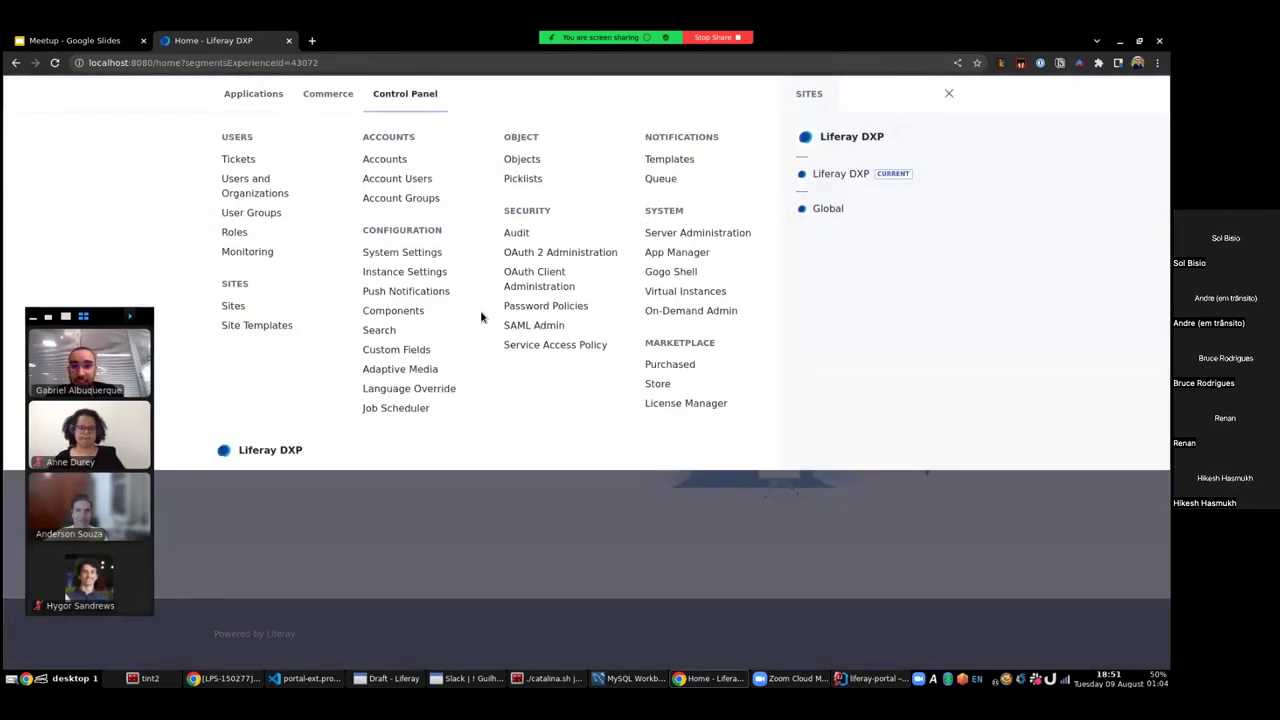
{"action": "key", "text": "ctrl+f"}
{"action": "type", "text": "gogo"}
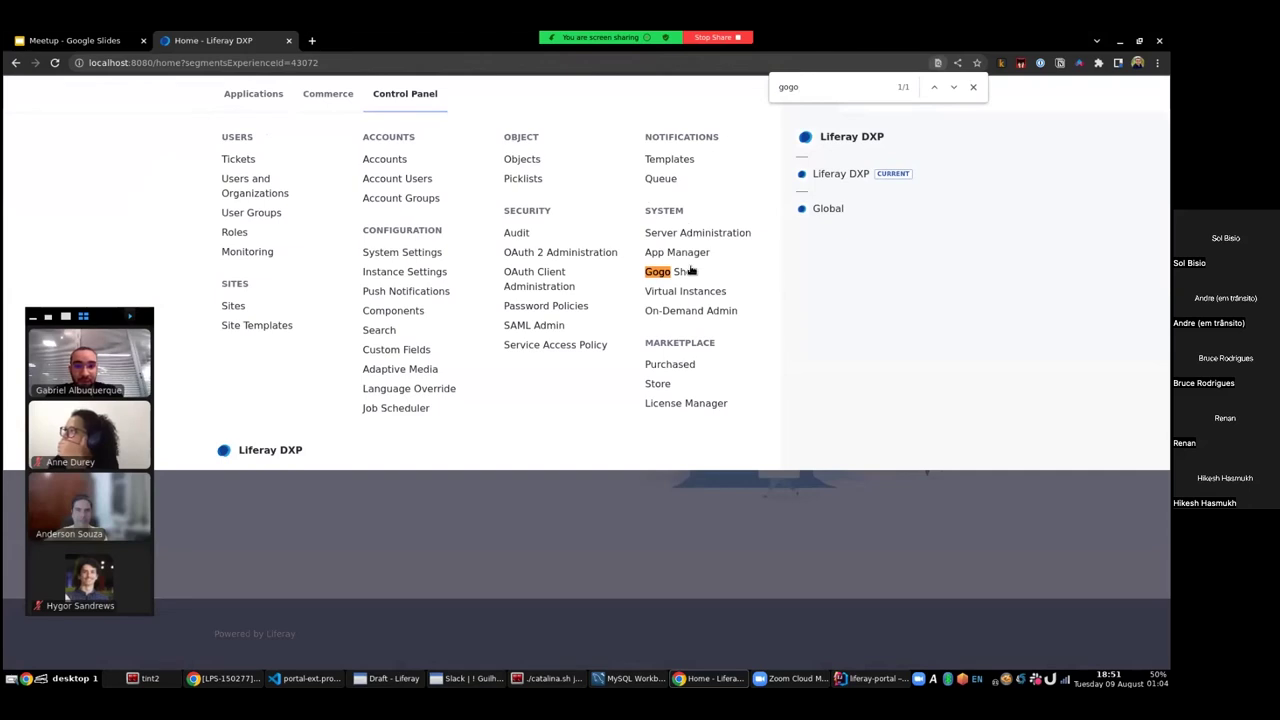
{"action": "left_click", "coordinate": [692, 271]}
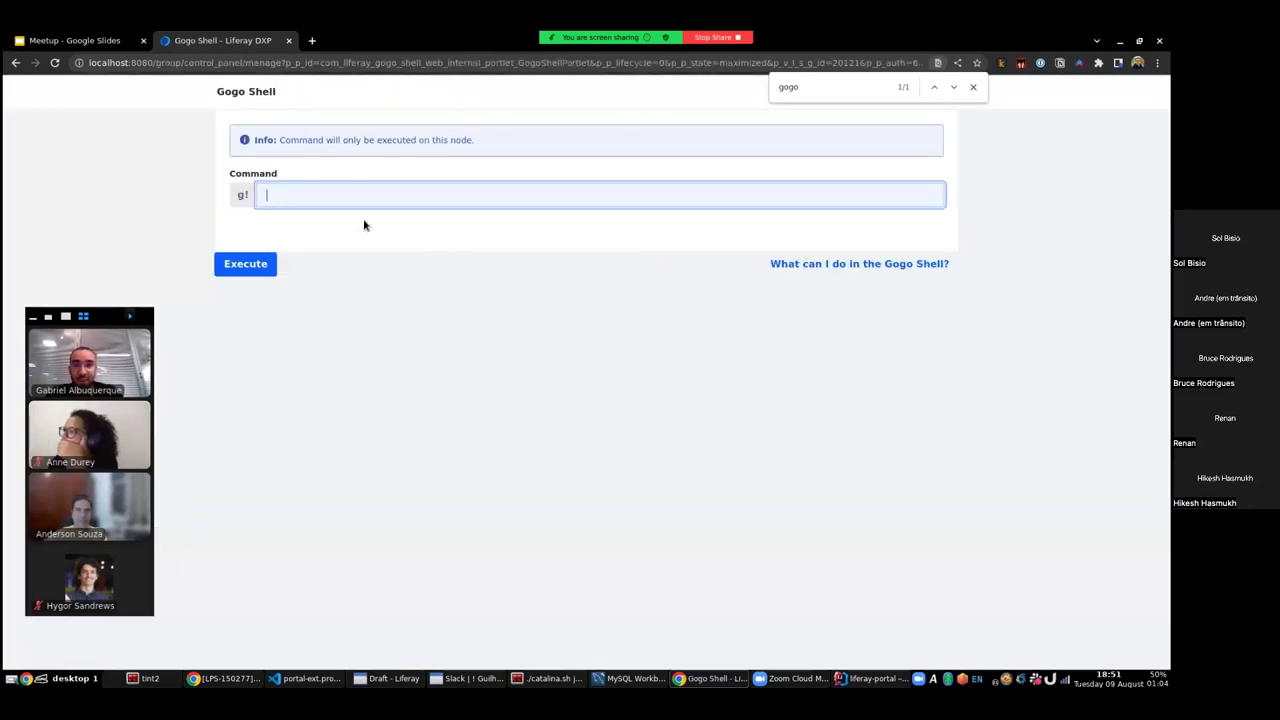
{"action": "type", "text": "scr:enable com.liferay.fragment.collection.contributor.inputs.InputsFragmentCollectionContributor"}
{"action": "left_click", "coordinate": [262, 264]}
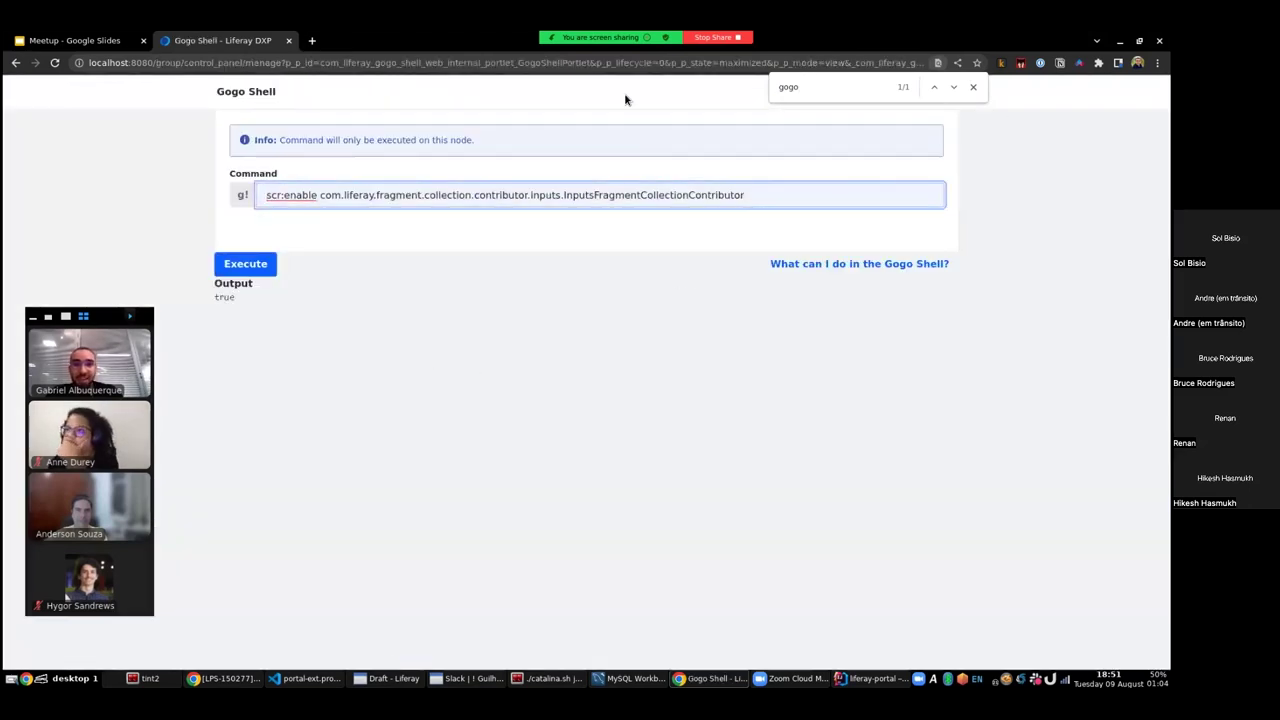
- Load localhost:8080 to return to the Liferay home page
{"action": "key", "text": "Escape"}
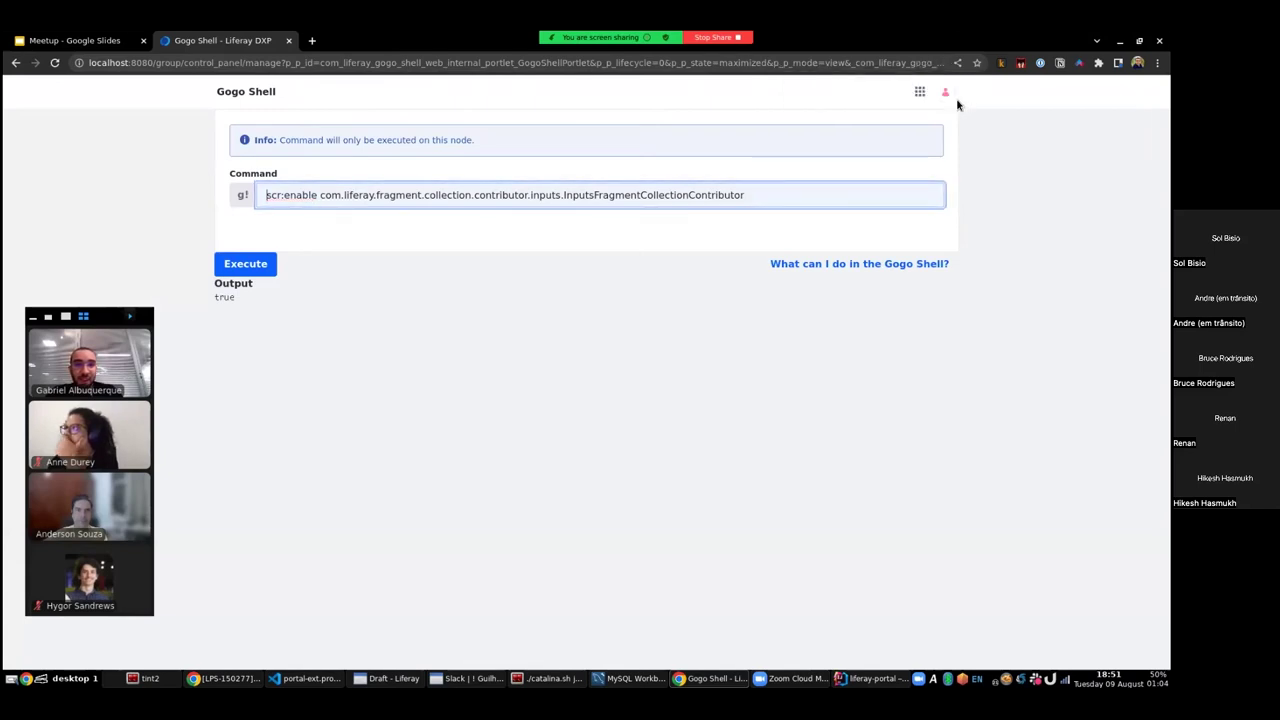
{"action": "left_click", "coordinate": [225, 67]}
{"action": "type", "text": "localhost:8080"}
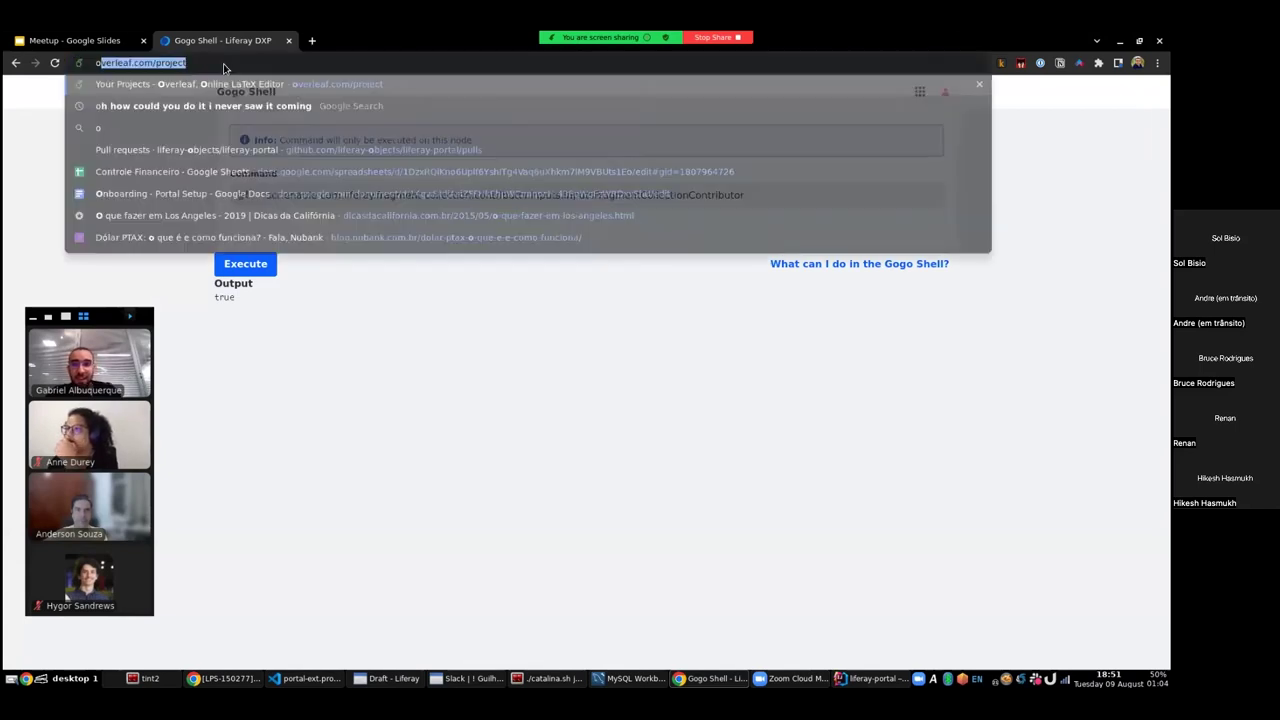
{"action": "key", "text": "Return"}
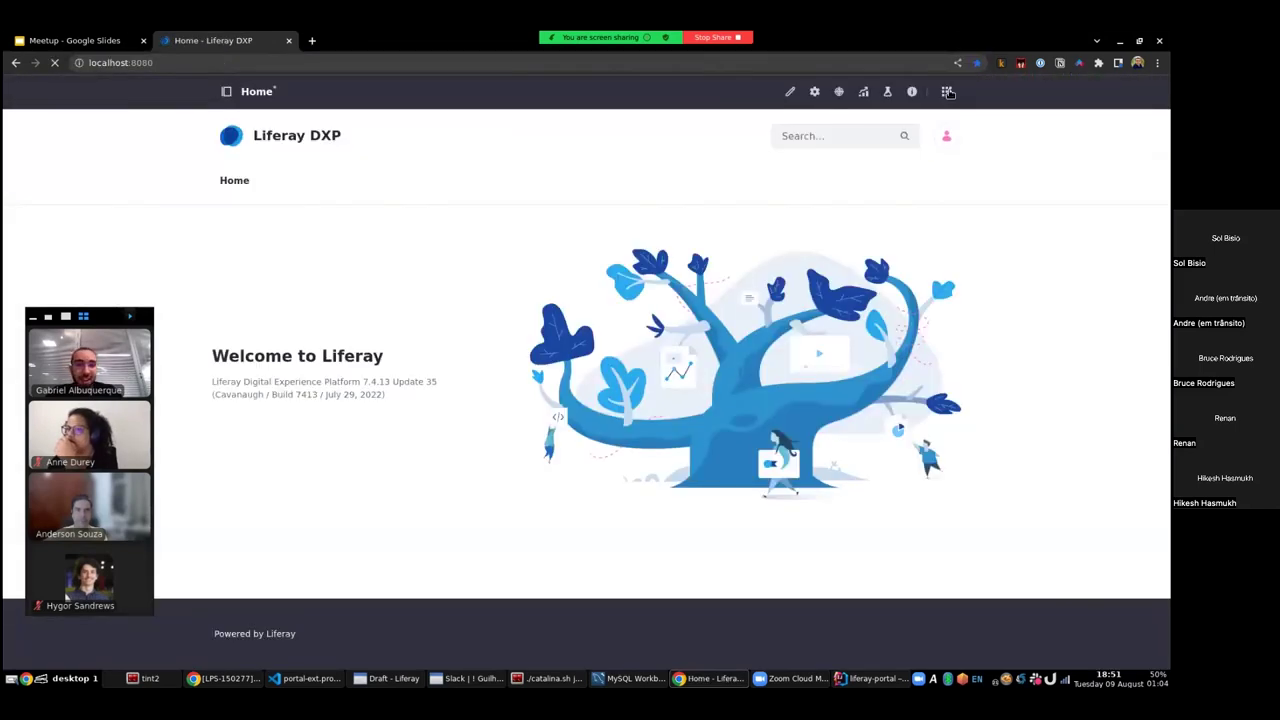
- Put the Home page into edit mode and scroll the Fragments panel to Form Components
{"action": "left_click", "coordinate": [946, 91]}
{"action": "key", "text": "Escape"}
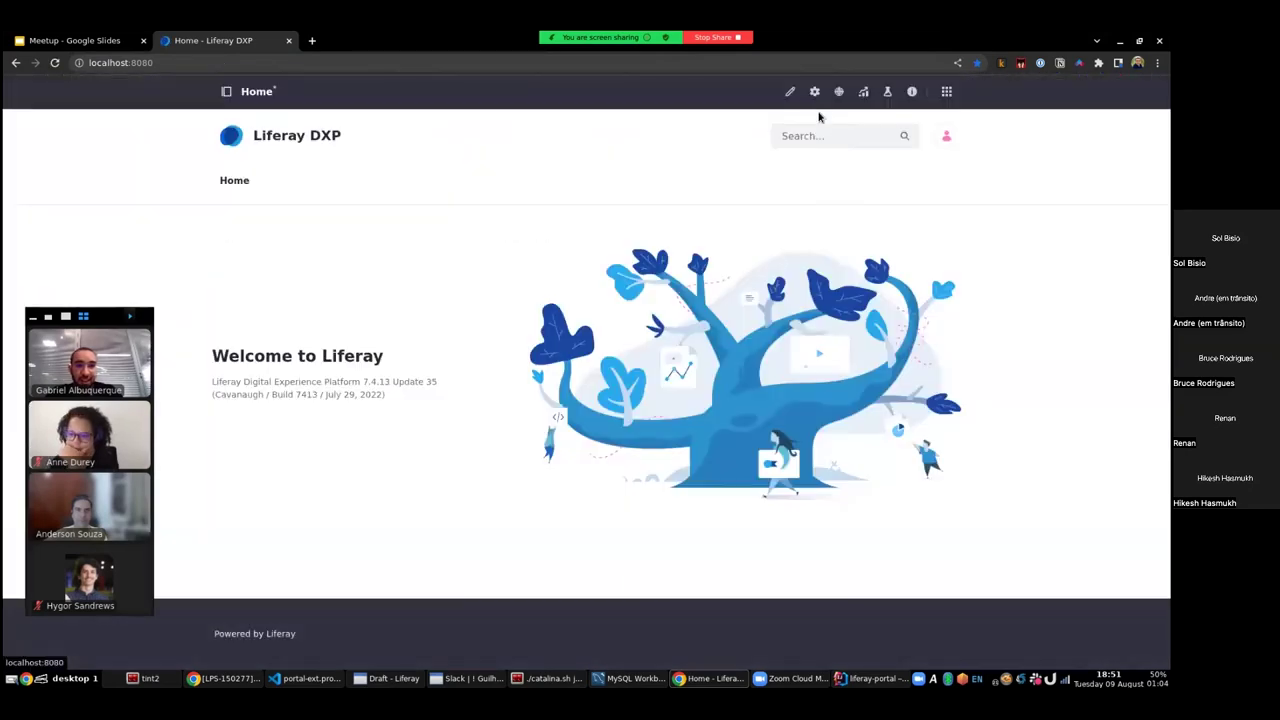
{"action": "left_click", "coordinate": [791, 91]}
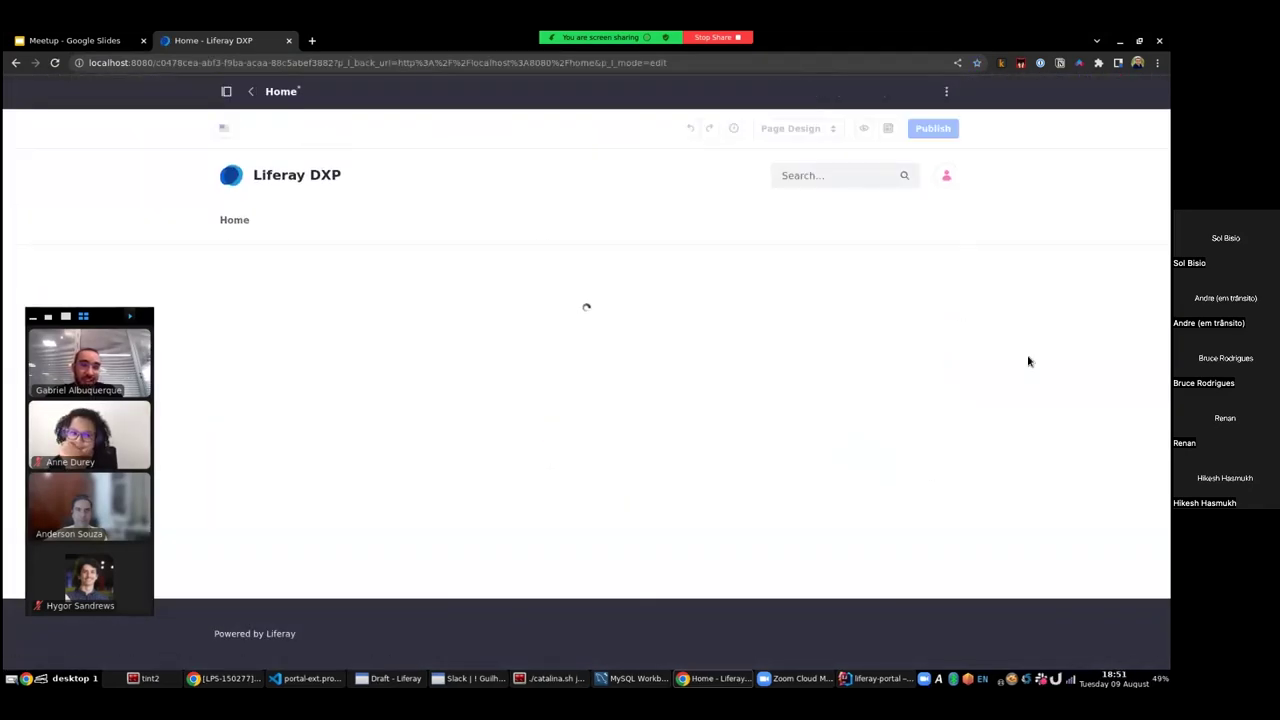
{"action": "scroll", "coordinate": [1045, 385], "scroll_direction": "down", "scroll_amount": 2}
{"action": "scroll", "coordinate": [1046, 392], "scroll_direction": "down", "scroll_amount": 2}
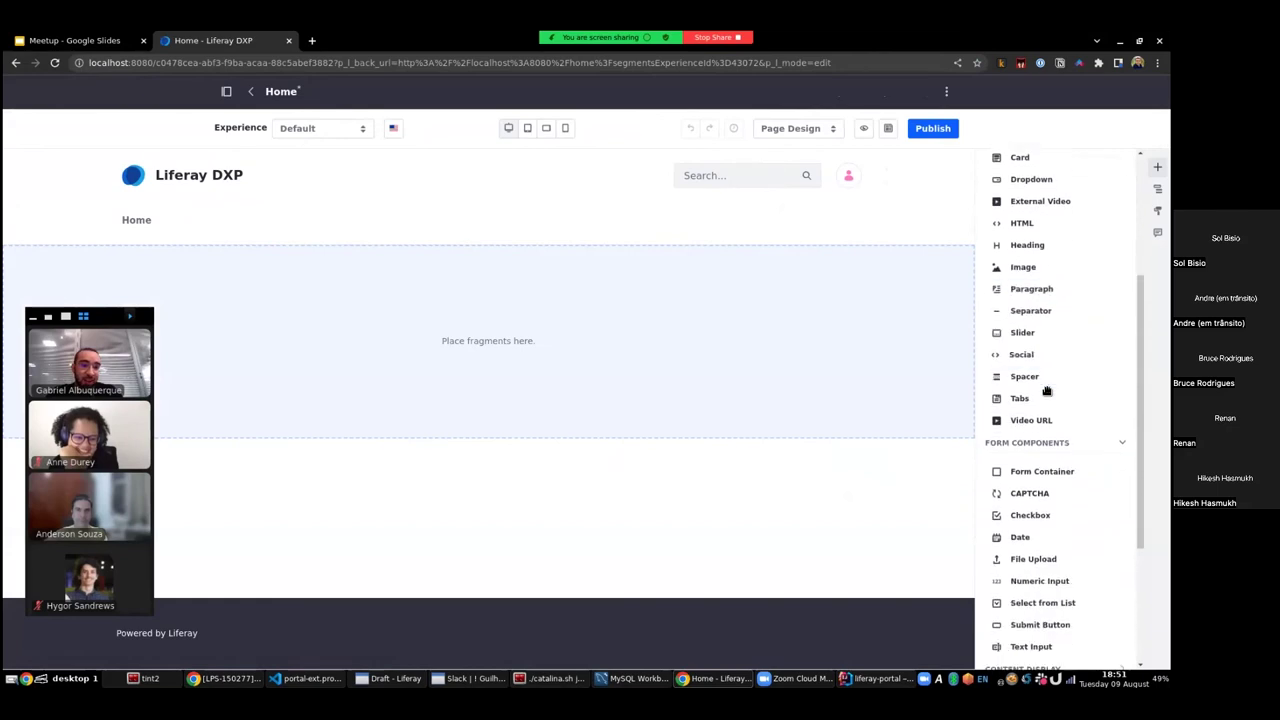
{"action": "scroll", "coordinate": [1040, 388], "scroll_direction": "up", "scroll_amount": 5}
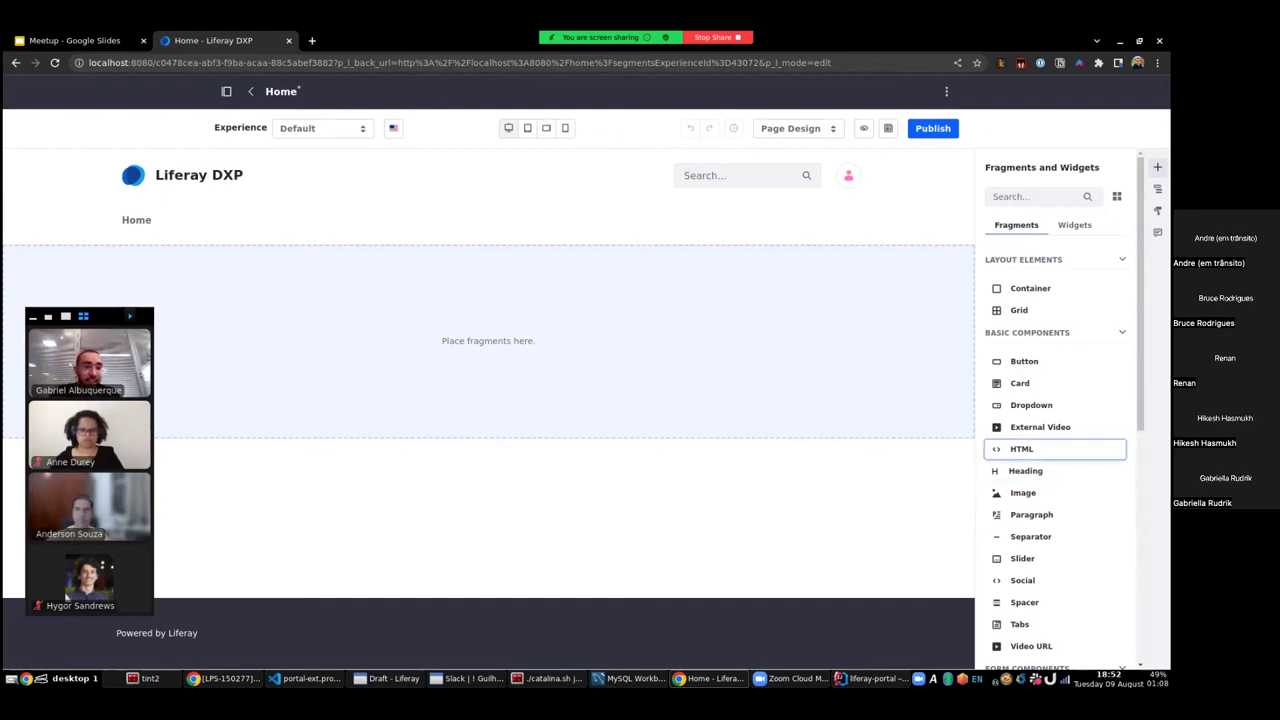
- Drop a Collection Display, found by searching 'display', and bind it to the Tickets provider
{"action": "left_click", "coordinate": [1029, 201]}
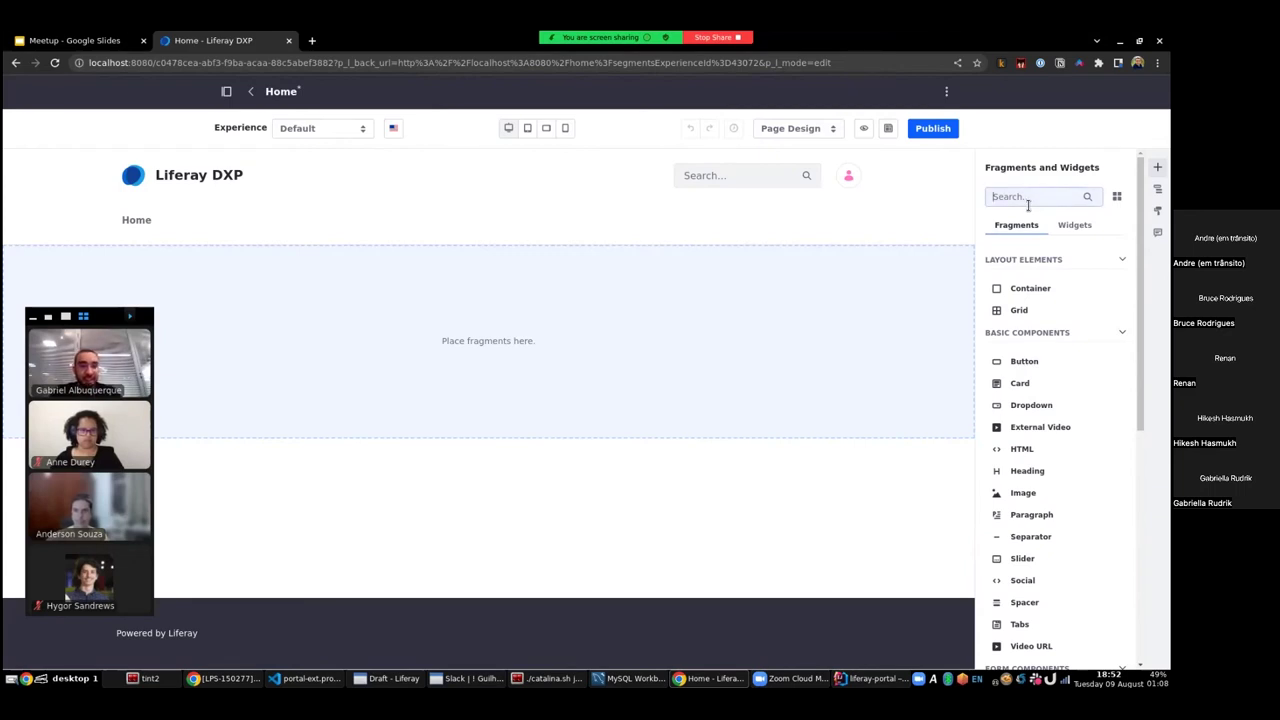
{"action": "type", "text": "disp"}
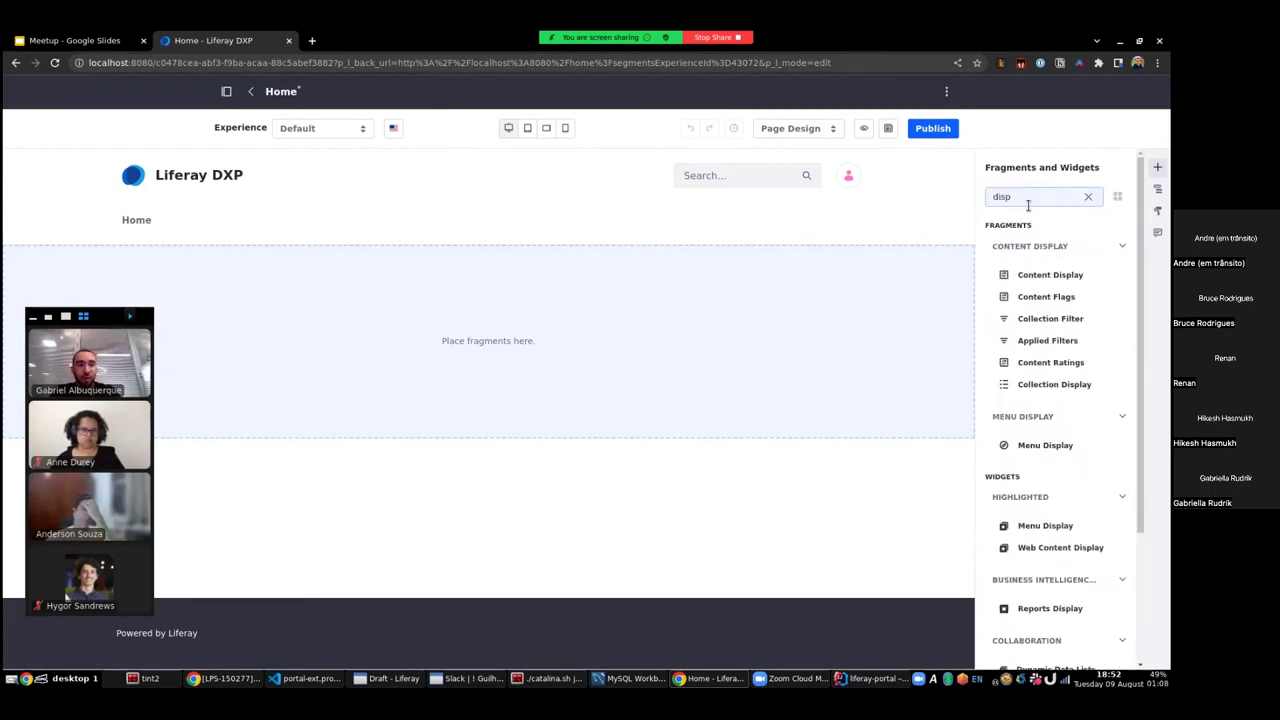
{"action": "type", "text": "lay"}
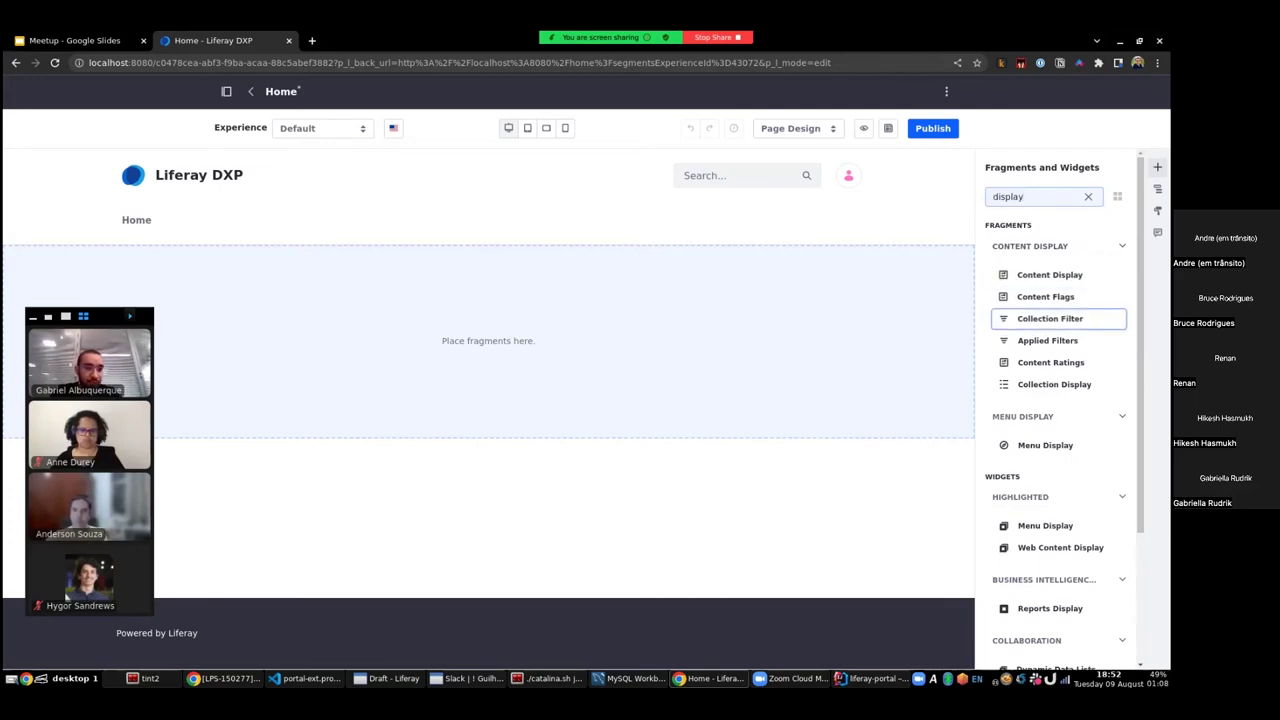
{"action": "left_click_drag", "start_coordinate": [1054, 384], "coordinate": [533, 352]}
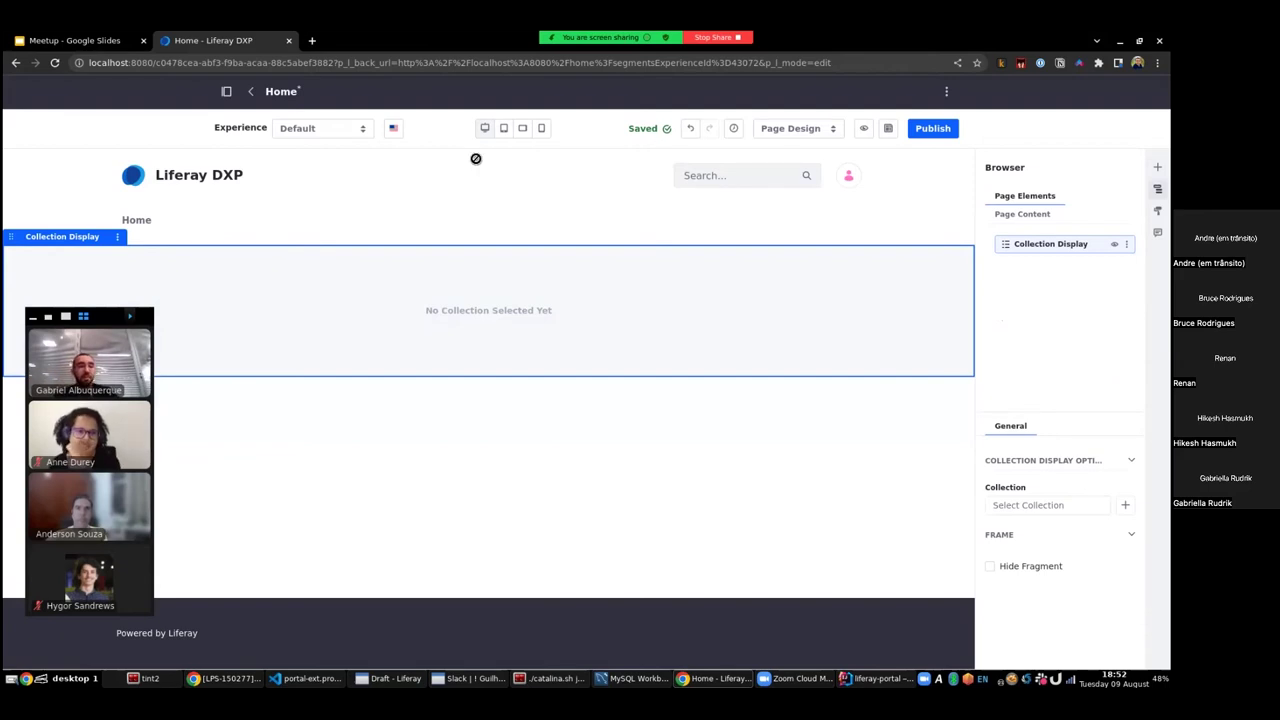
{"action": "left_click", "coordinate": [1051, 506]}
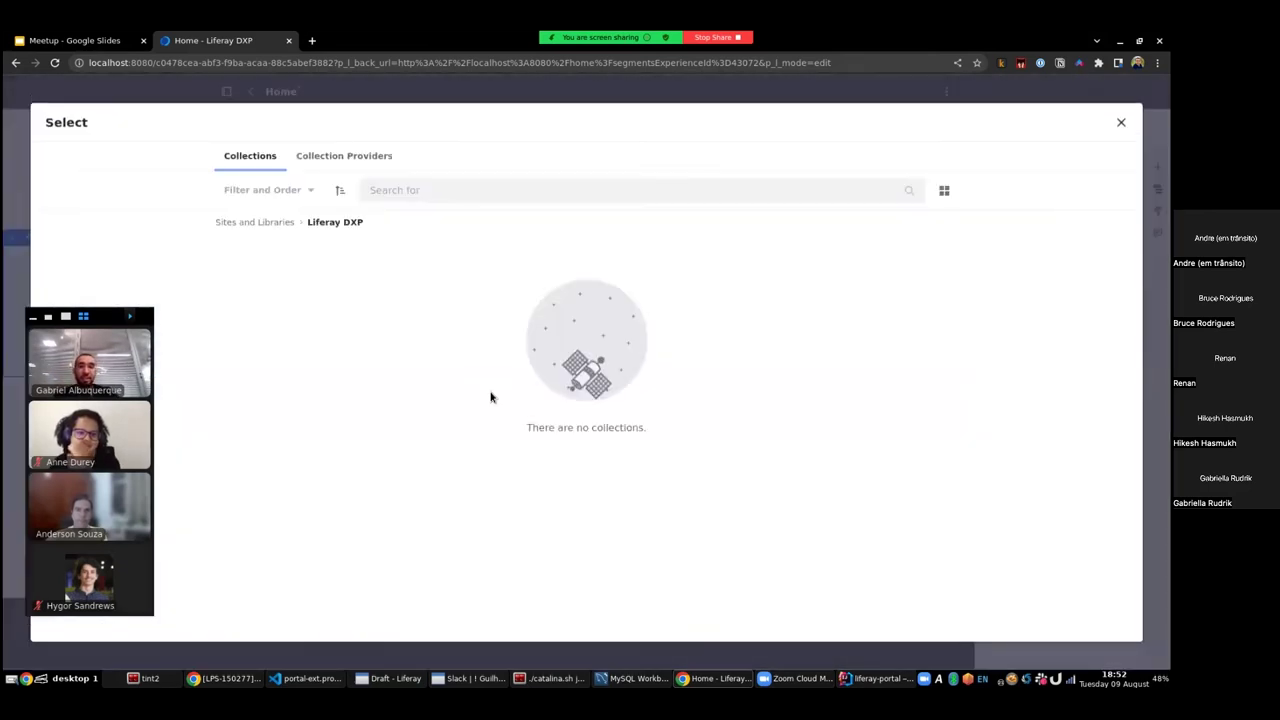
{"action": "left_click", "coordinate": [318, 160]}
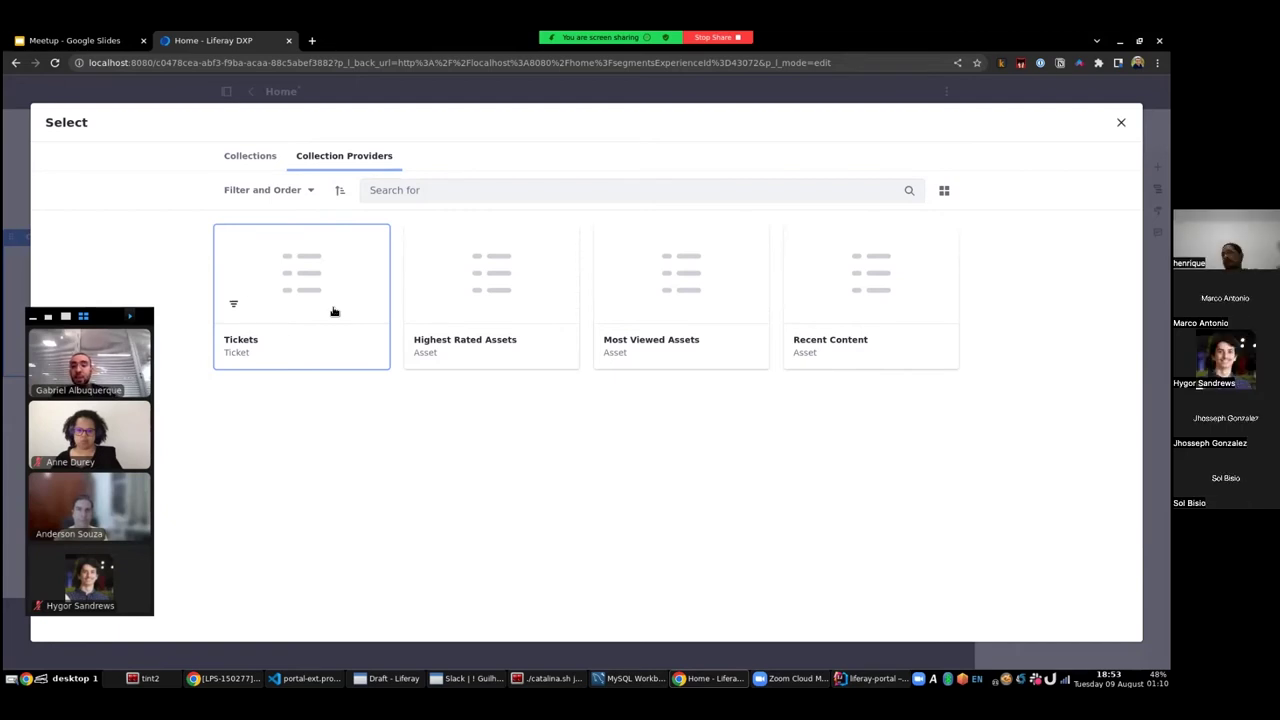
{"action": "left_click", "coordinate": [334, 311]}
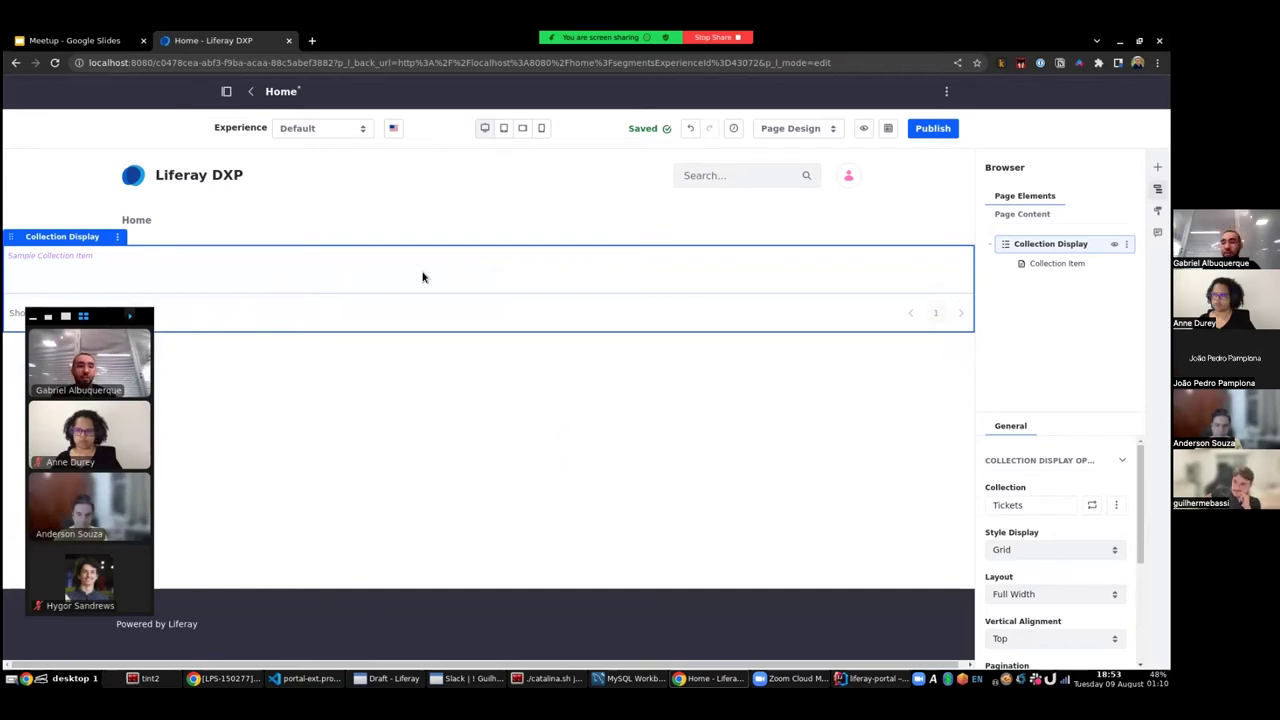
- Switch the Collection Display to Table style and publish the Home page
{"action": "key", "text": "space"}
{"action": "key", "text": "Down"}
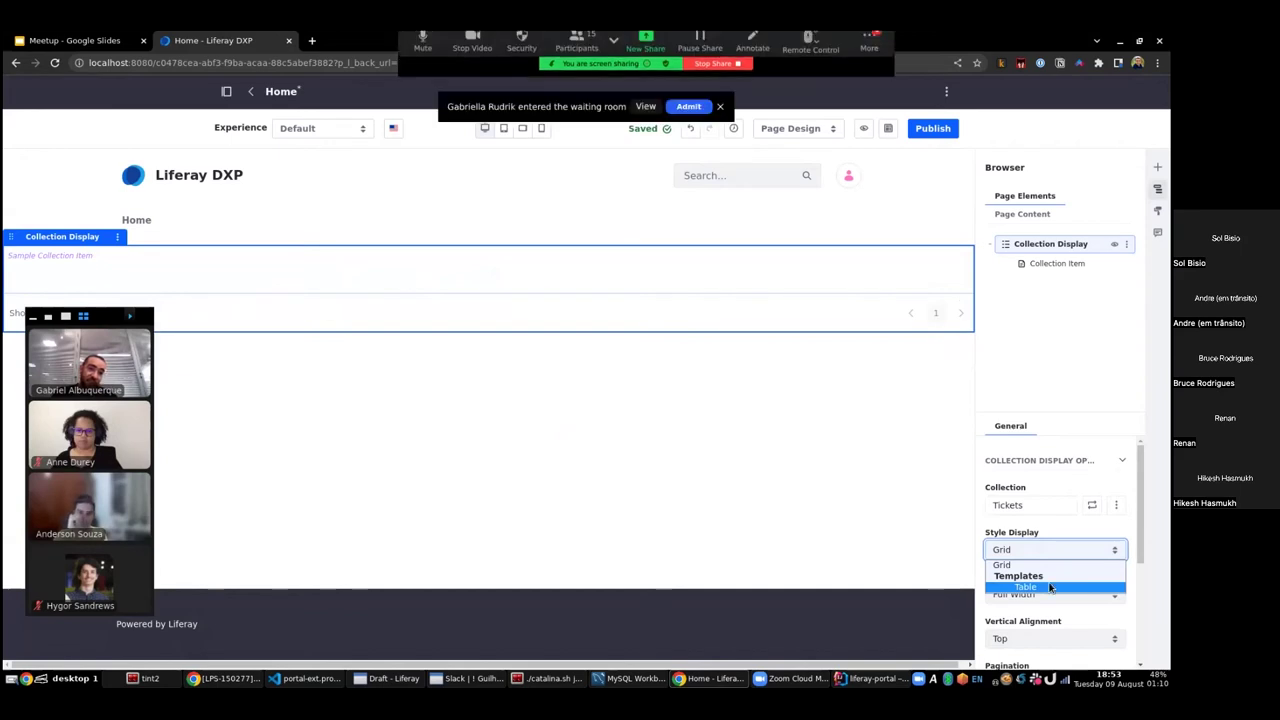
{"action": "key", "text": "Return"}
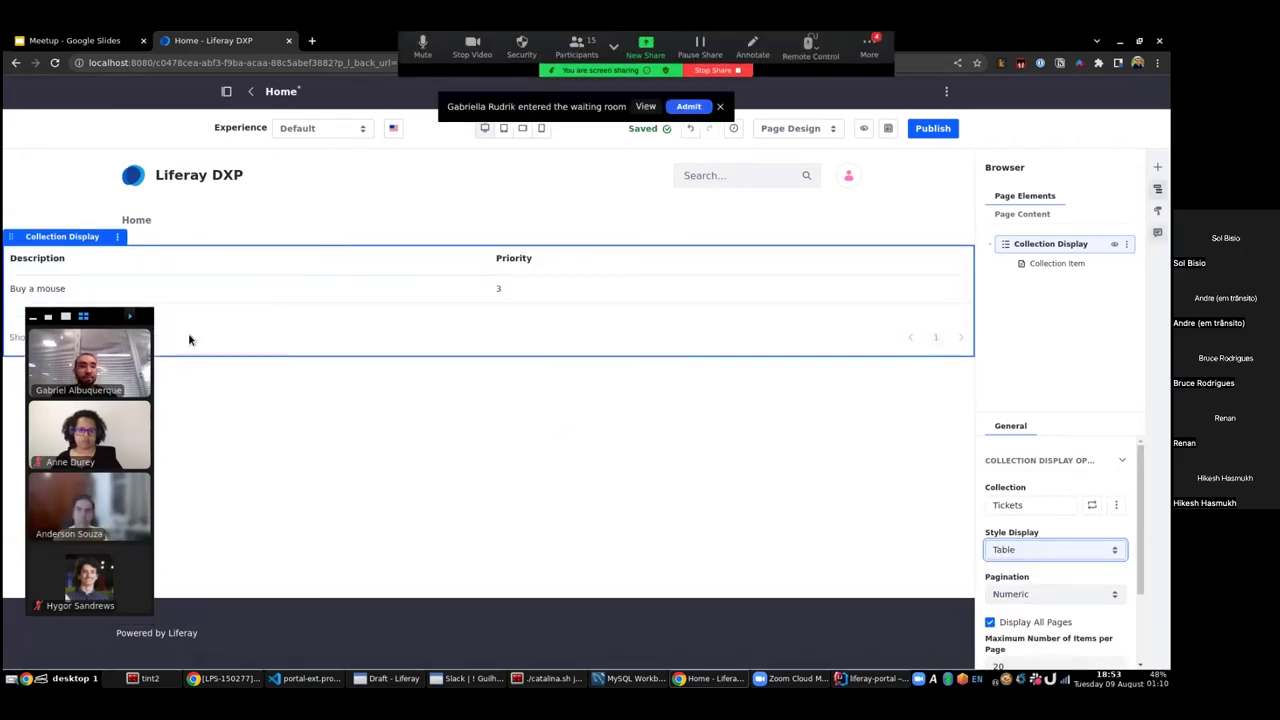
{"action": "left_click", "coordinate": [932, 128]}
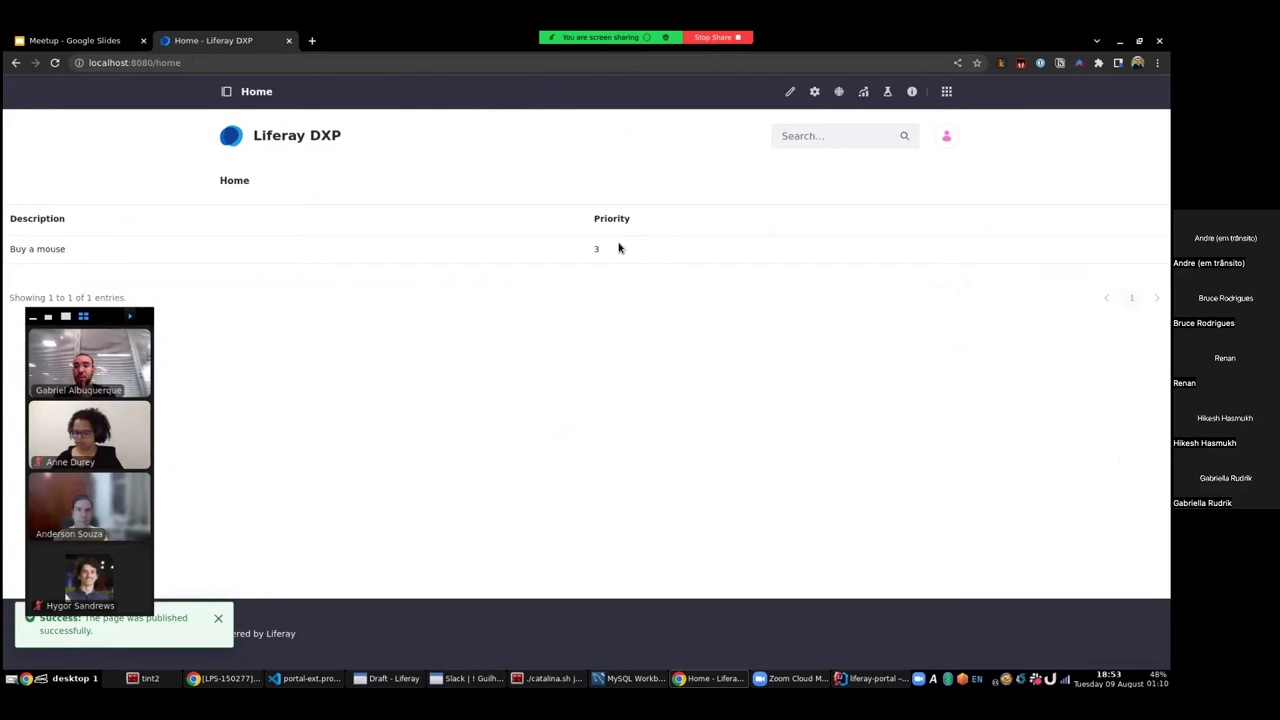
- Place a Form Container below the tickets table and map it to the Ticket content type
{"action": "left_click", "coordinate": [790, 91]}
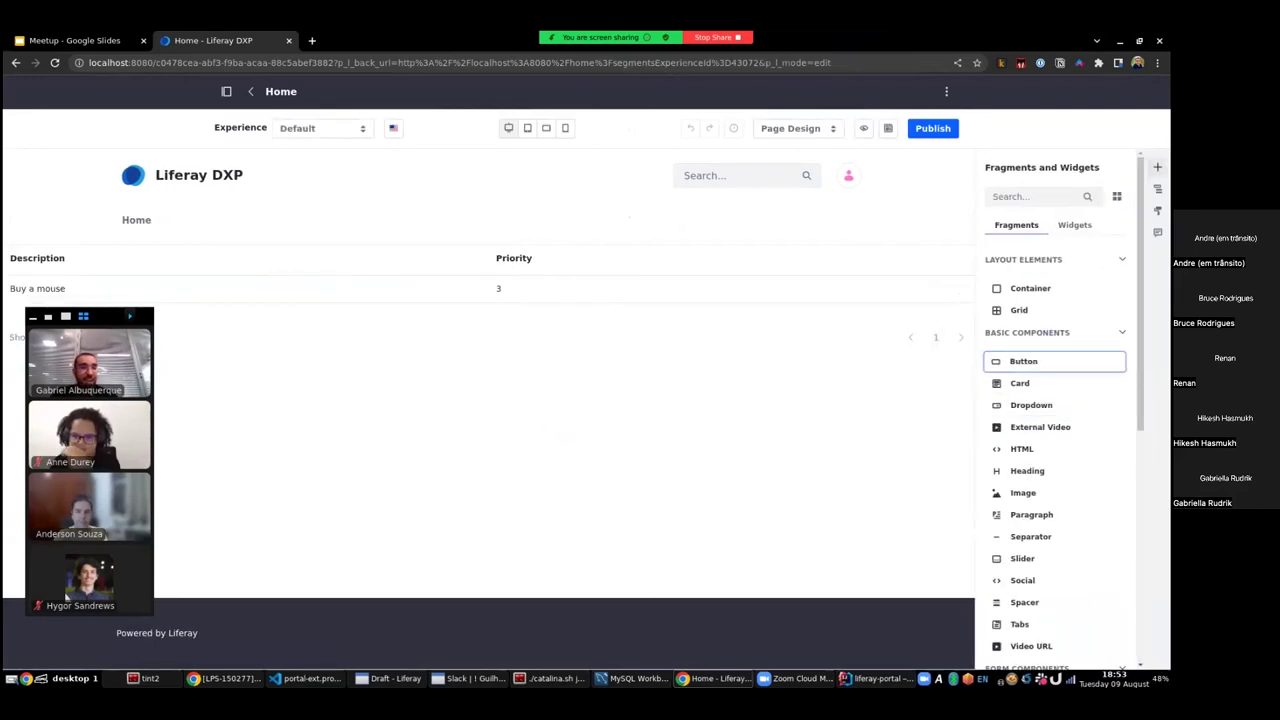
{"action": "scroll", "coordinate": [1040, 362], "scroll_direction": "down", "scroll_amount": 5}
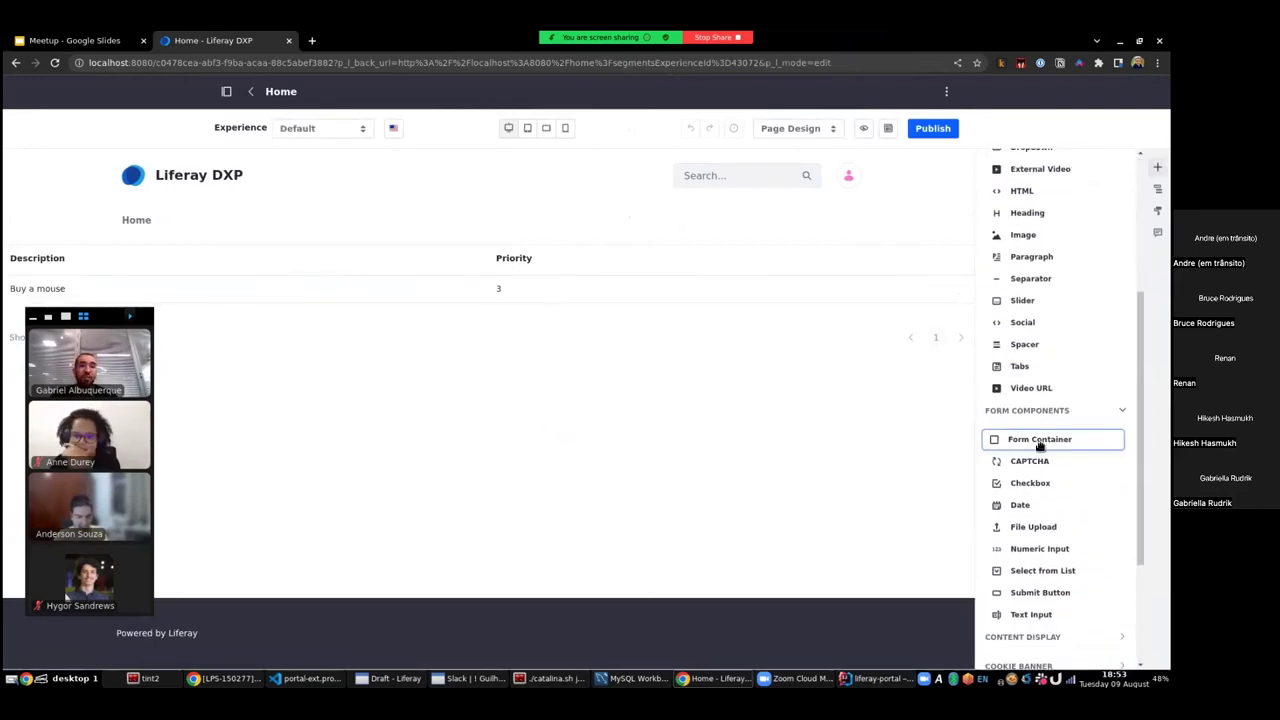
{"action": "left_click_drag", "start_coordinate": [1045, 444], "coordinate": [638, 354]}
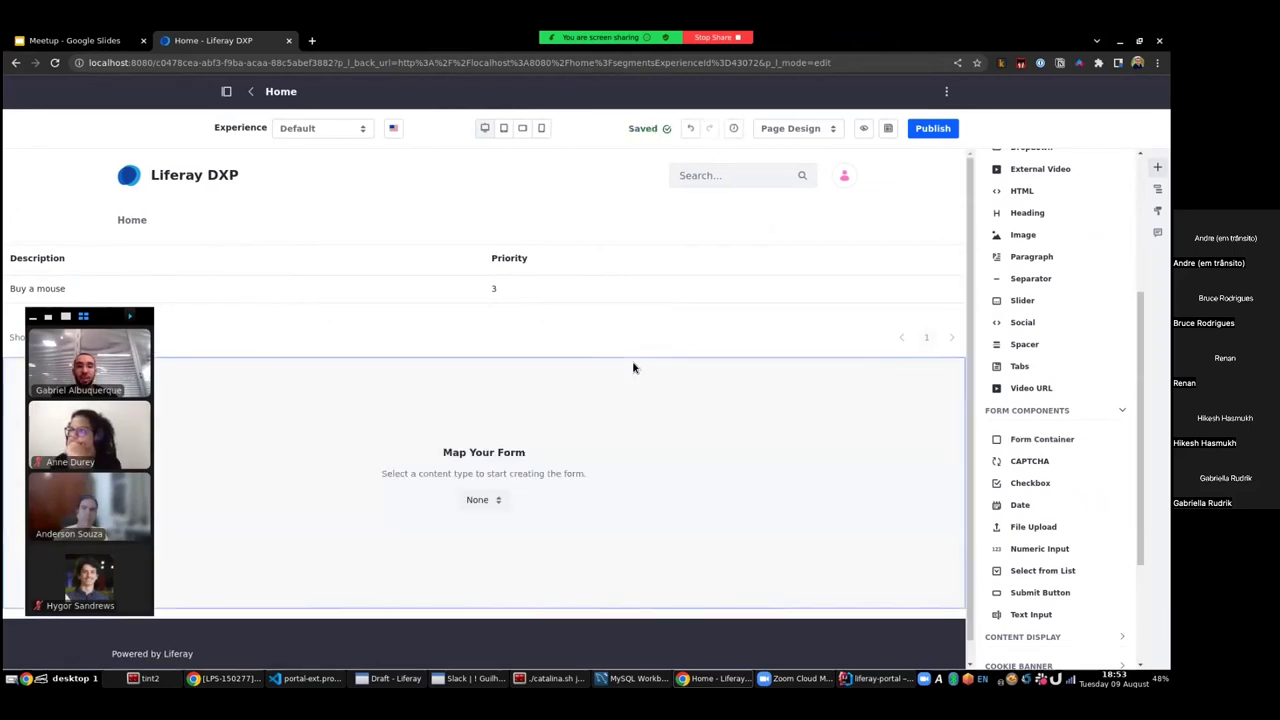
{"action": "left_click", "coordinate": [490, 502]}
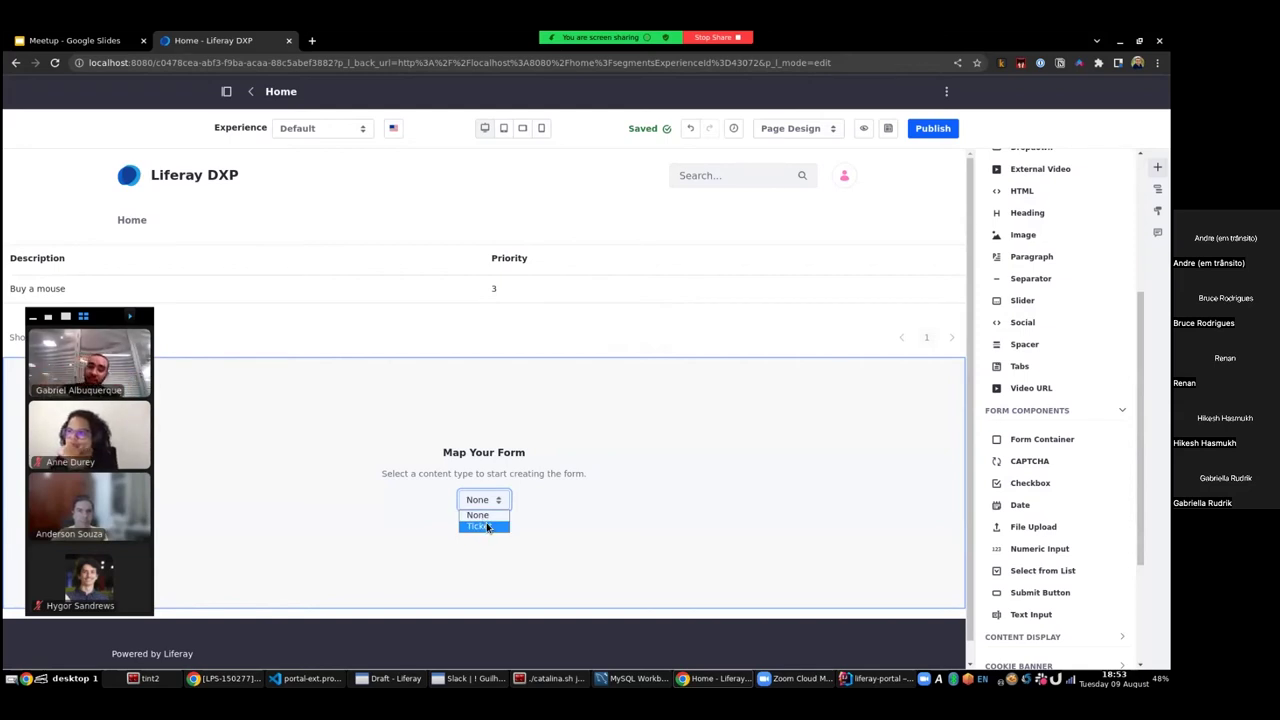
{"action": "left_click", "coordinate": [487, 527]}
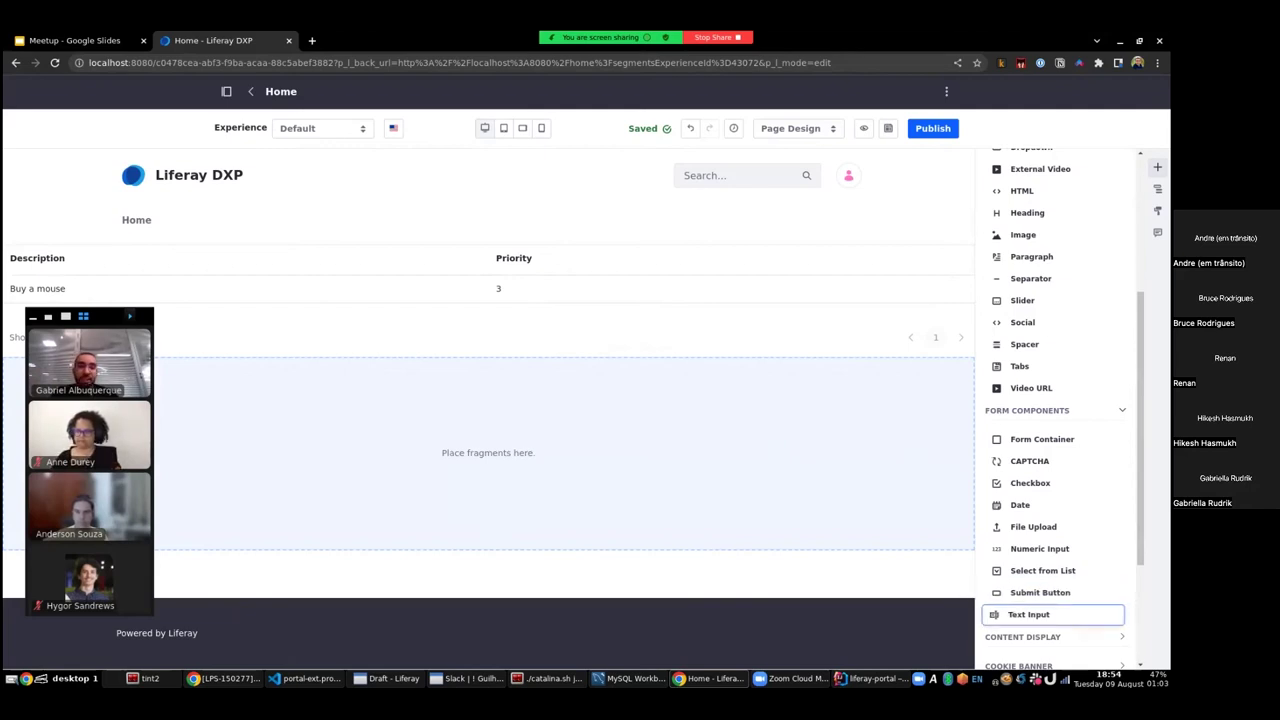
- Add a Text Input to the form mapped to the Description field
{"action": "left_click_drag", "start_coordinate": [1041, 614], "coordinate": [497, 434]}
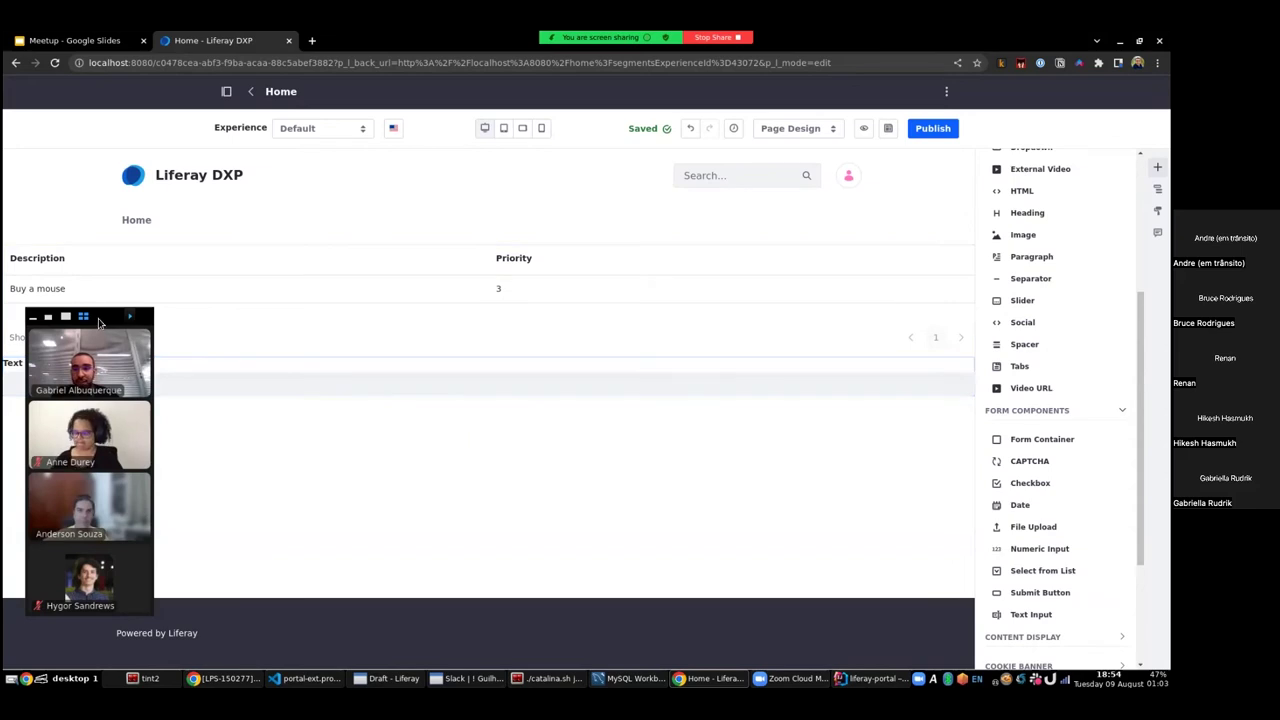
{"action": "left_click", "coordinate": [315, 385]}
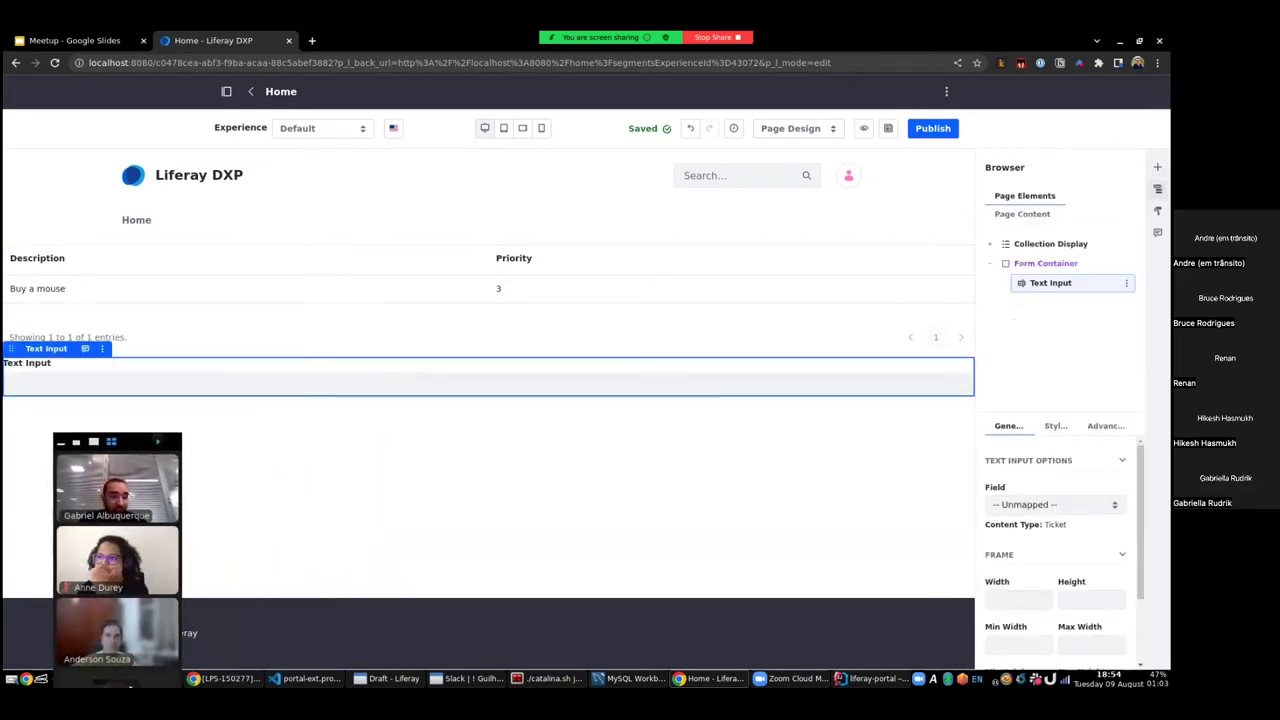
{"action": "left_click", "coordinate": [1035, 507]}
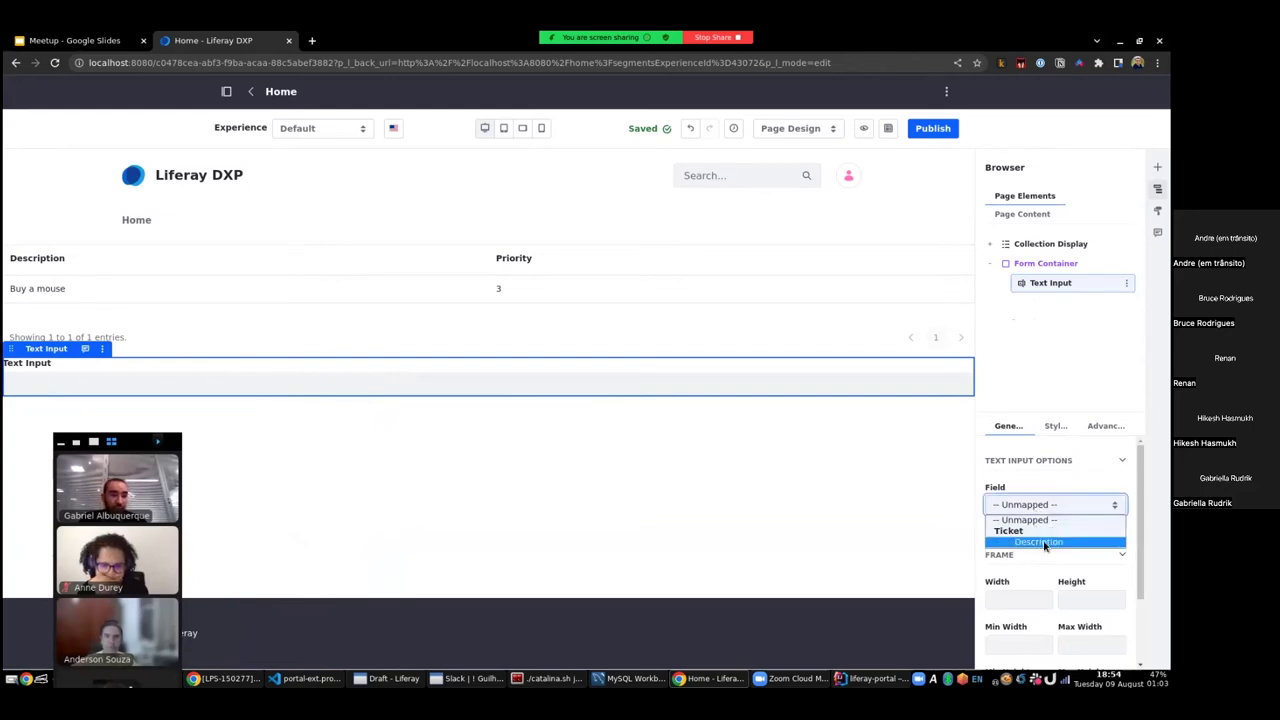
{"action": "left_click", "coordinate": [1044, 543]}
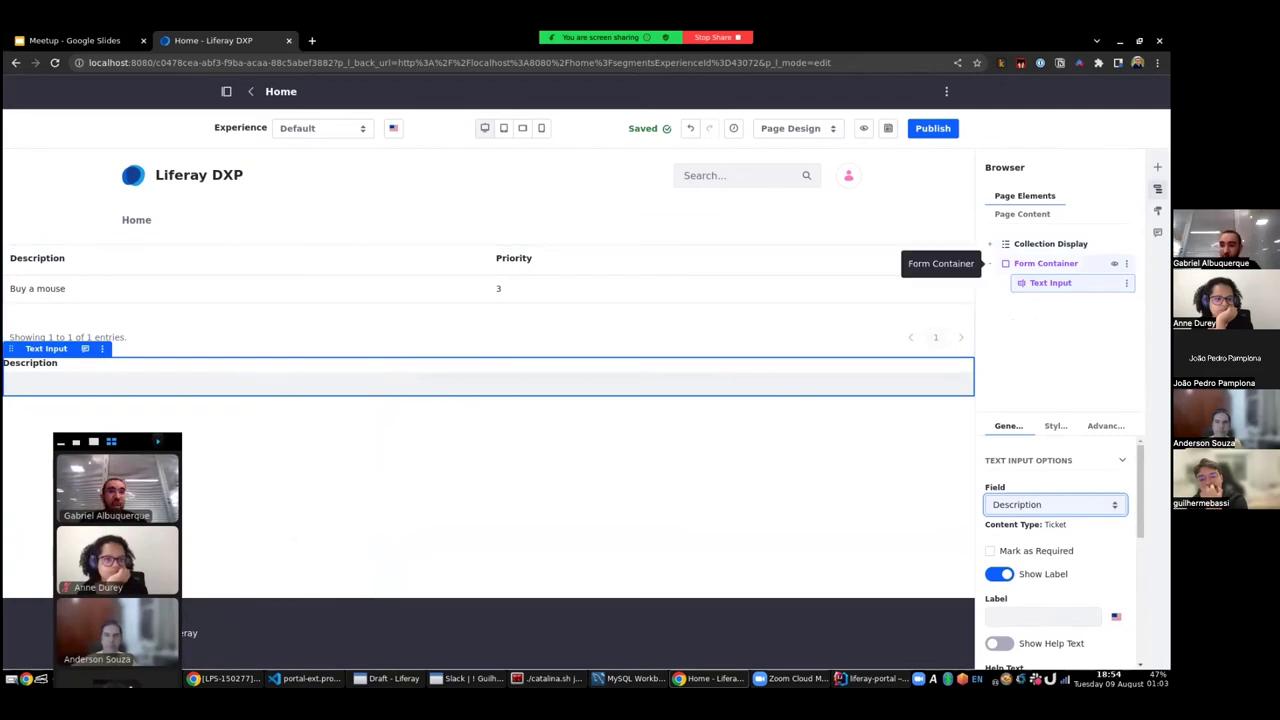
- Add a Numeric Input below it mapped to the Priority field
{"action": "left_click", "coordinate": [1157, 167]}
{"action": "scroll", "coordinate": [1060, 405], "scroll_direction": "down", "scroll_amount": 4}
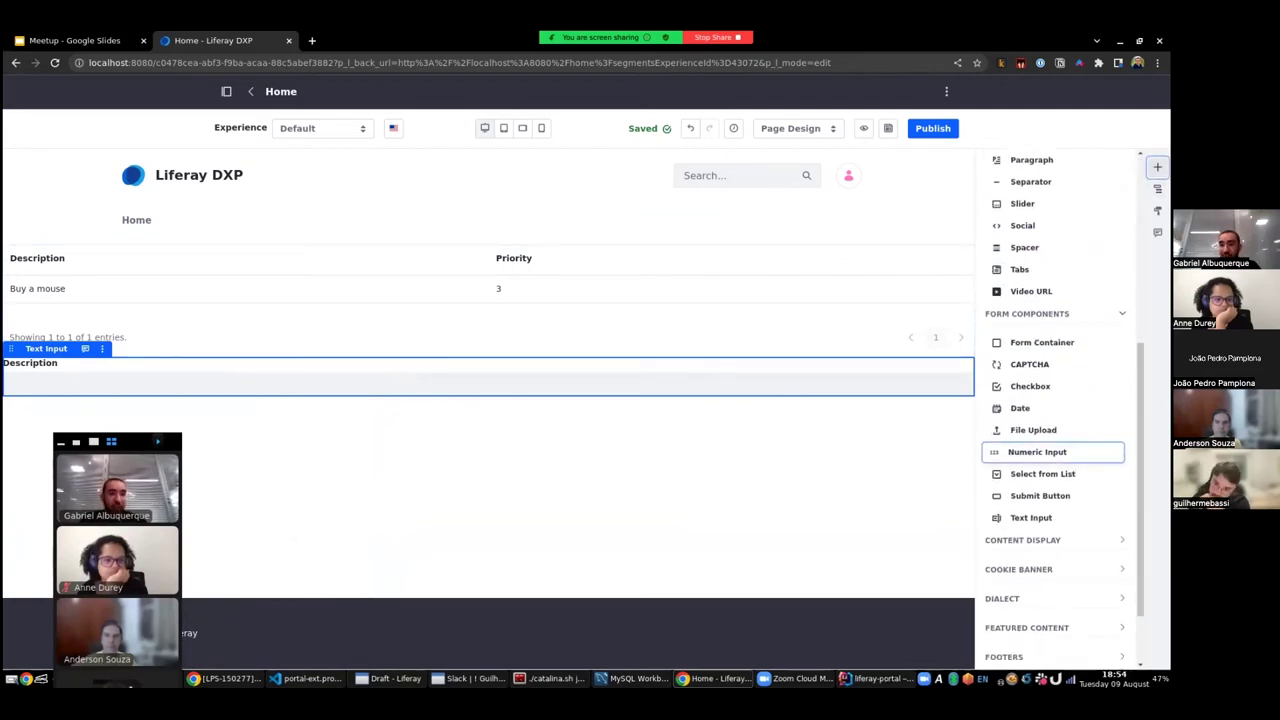
{"action": "left_click_drag", "start_coordinate": [1052, 451], "coordinate": [671, 365]}
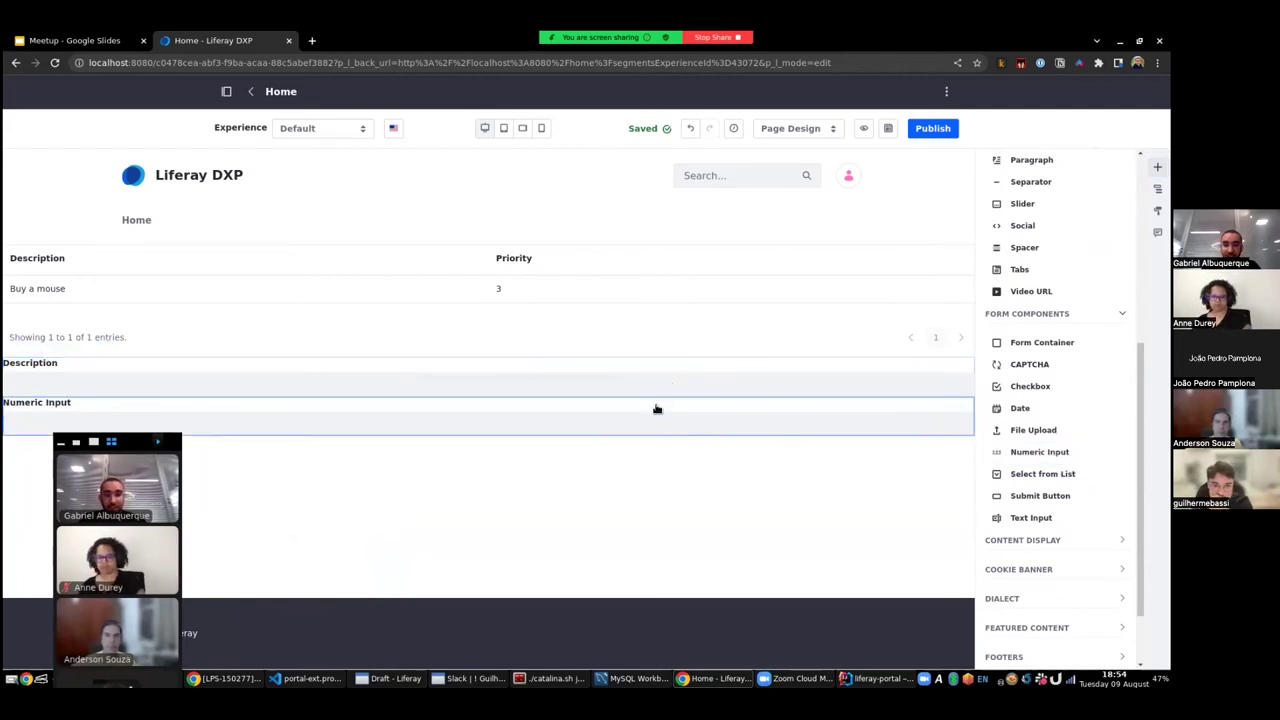
{"action": "left_click", "coordinate": [1011, 506]}
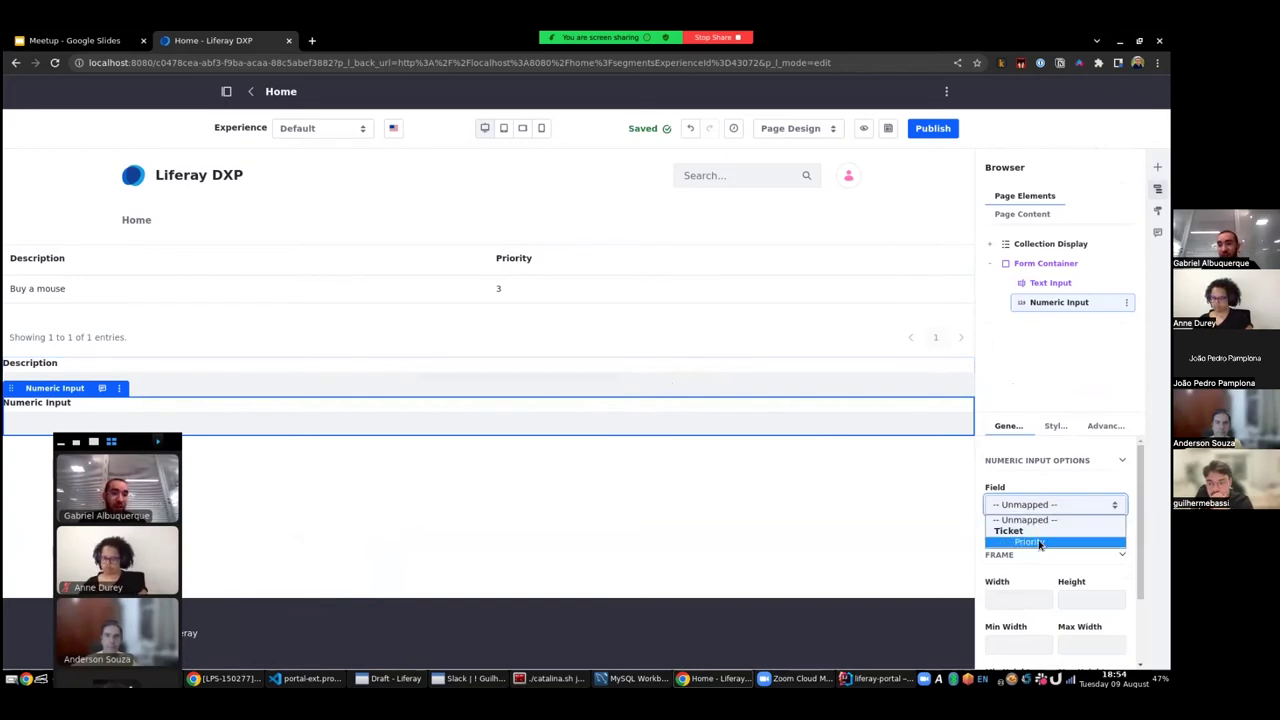
{"action": "left_click", "coordinate": [1039, 544]}
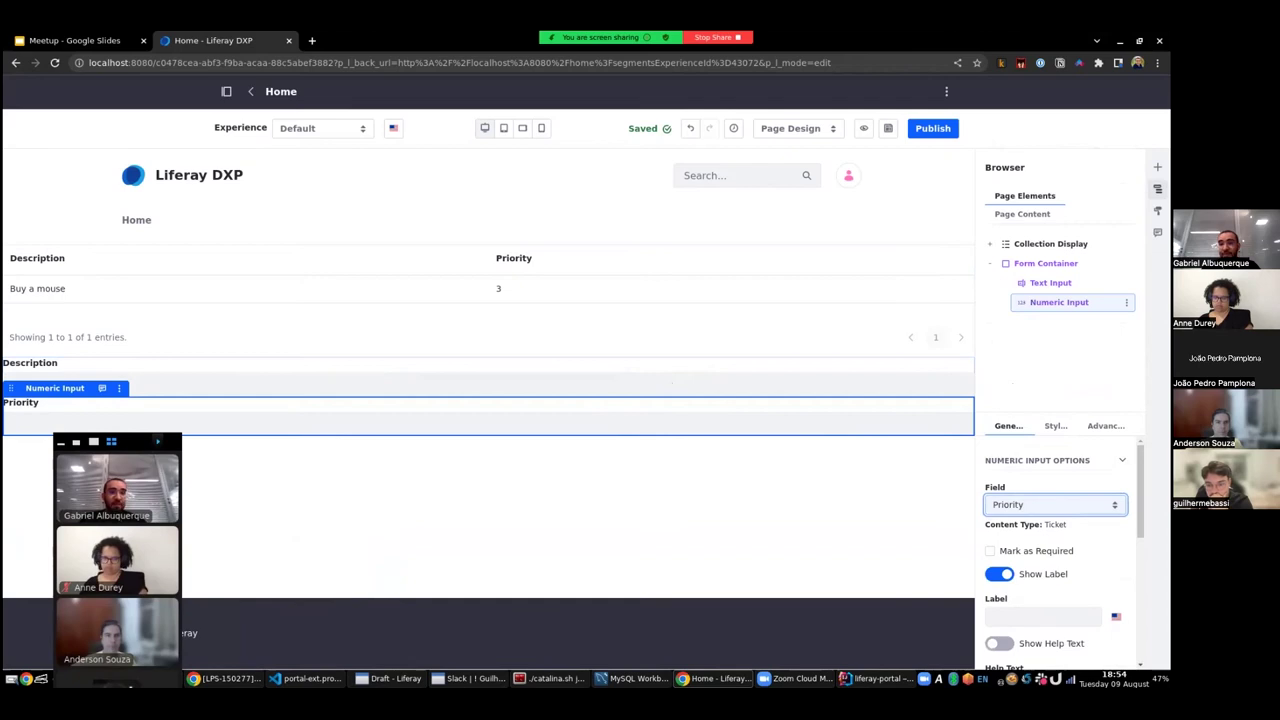
{"action": "left_click", "coordinate": [1157, 167]}
- Place a Submit Button below the Priority field and publish the Home page
{"action": "scroll", "coordinate": [1040, 370], "scroll_direction": "down", "scroll_amount": 3}
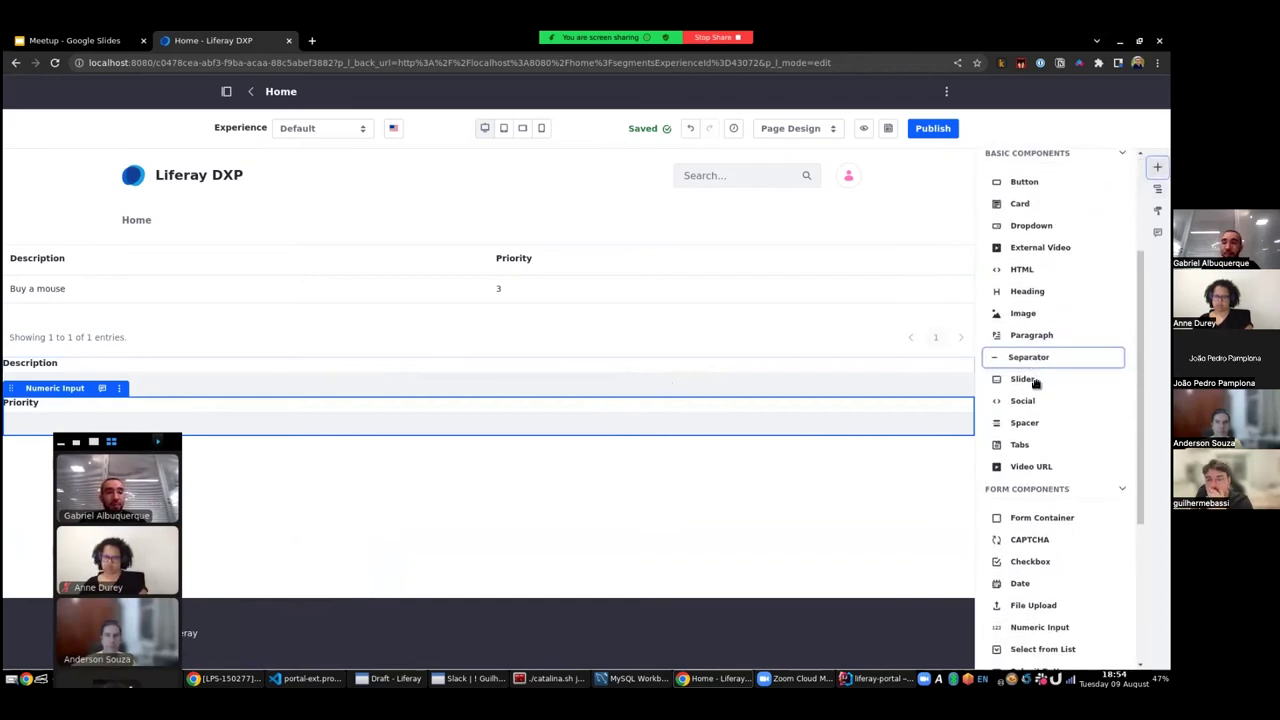
{"action": "scroll", "coordinate": [1035, 383], "scroll_direction": "down", "scroll_amount": 3}
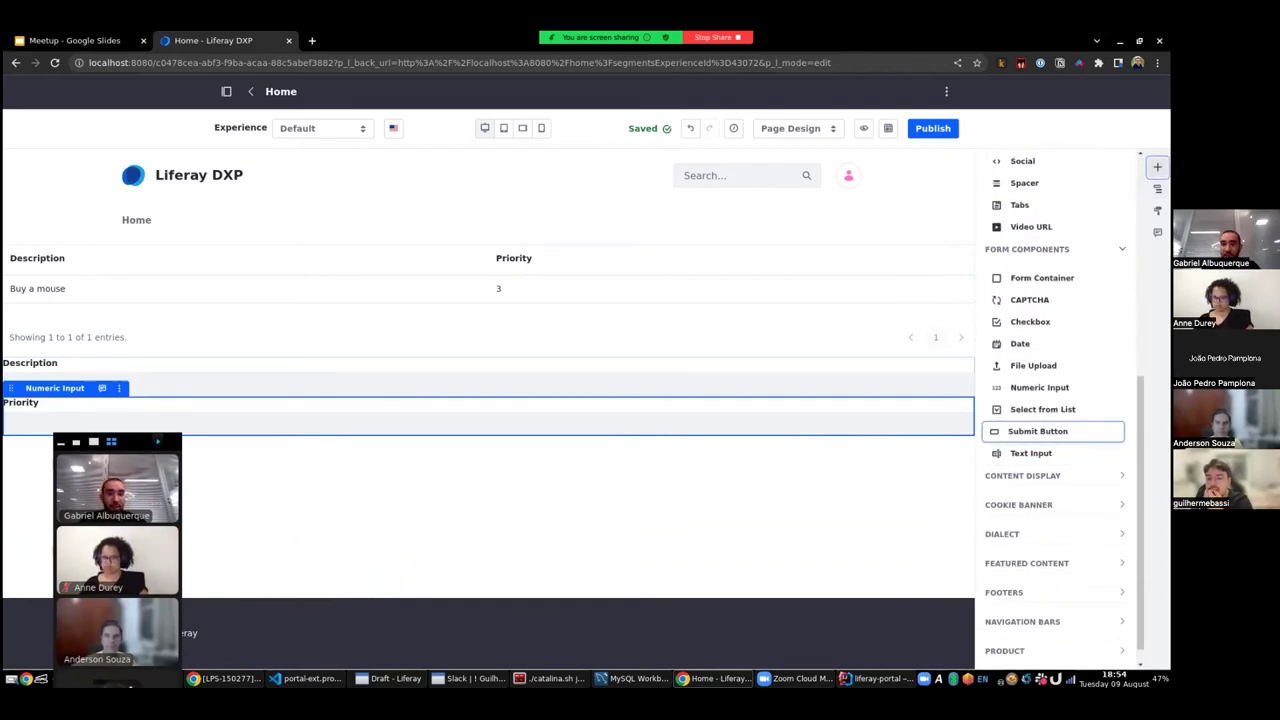
{"action": "left_click_drag", "start_coordinate": [1038, 431], "coordinate": [746, 423]}
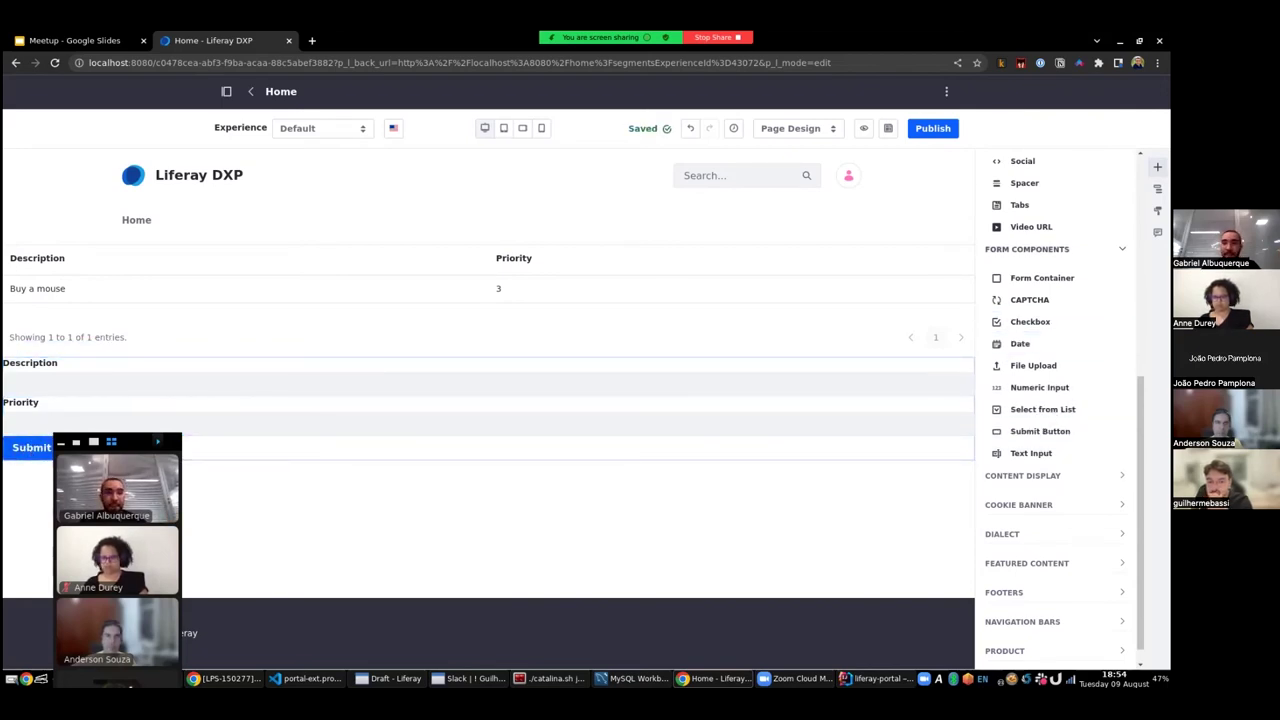
{"action": "left_click", "coordinate": [937, 136]}
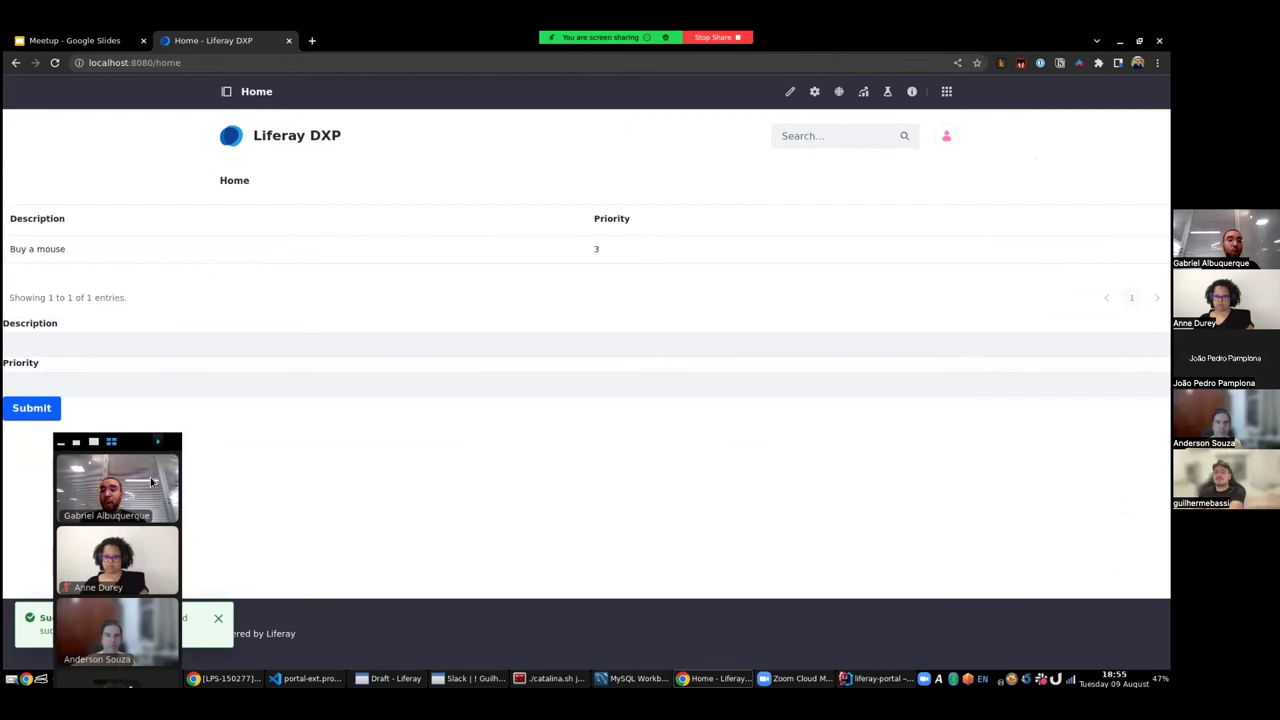
- Start entering 'Buy a keyboard' in the published form's Description field
{"action": "left_click_drag", "start_coordinate": [133, 447], "coordinate": [966, 323]}
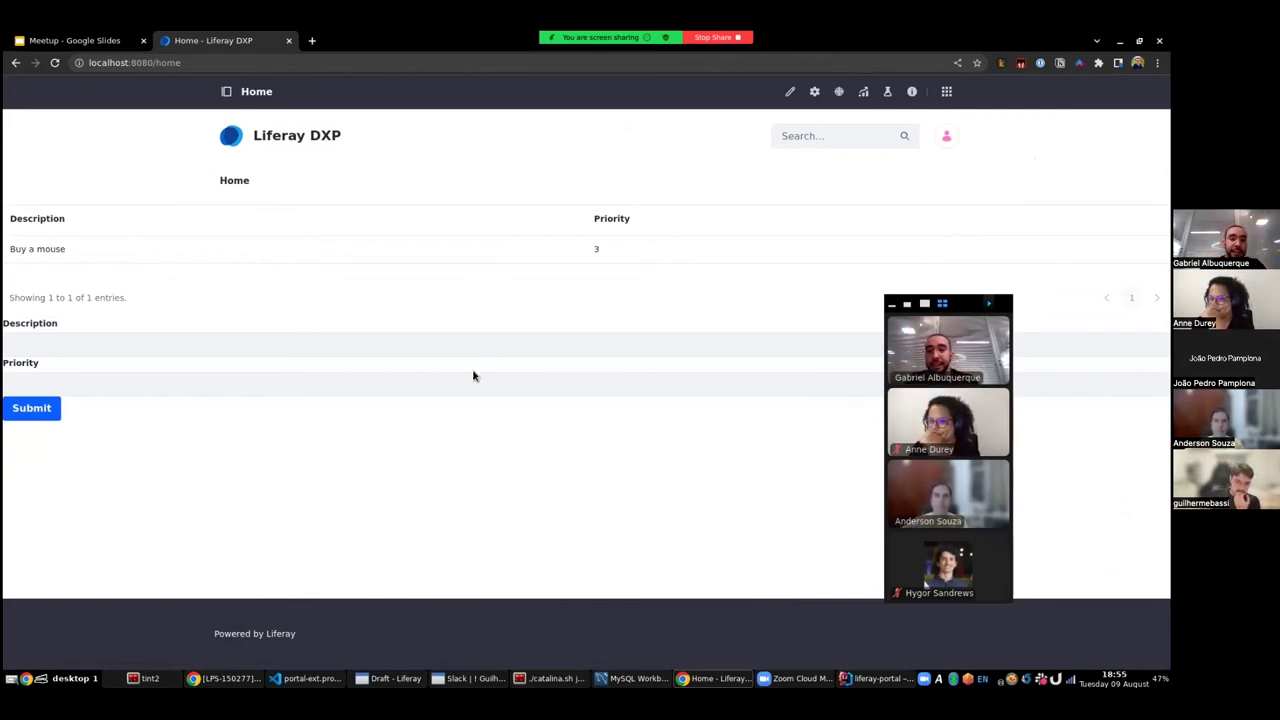
{"action": "left_click", "coordinate": [469, 348]}
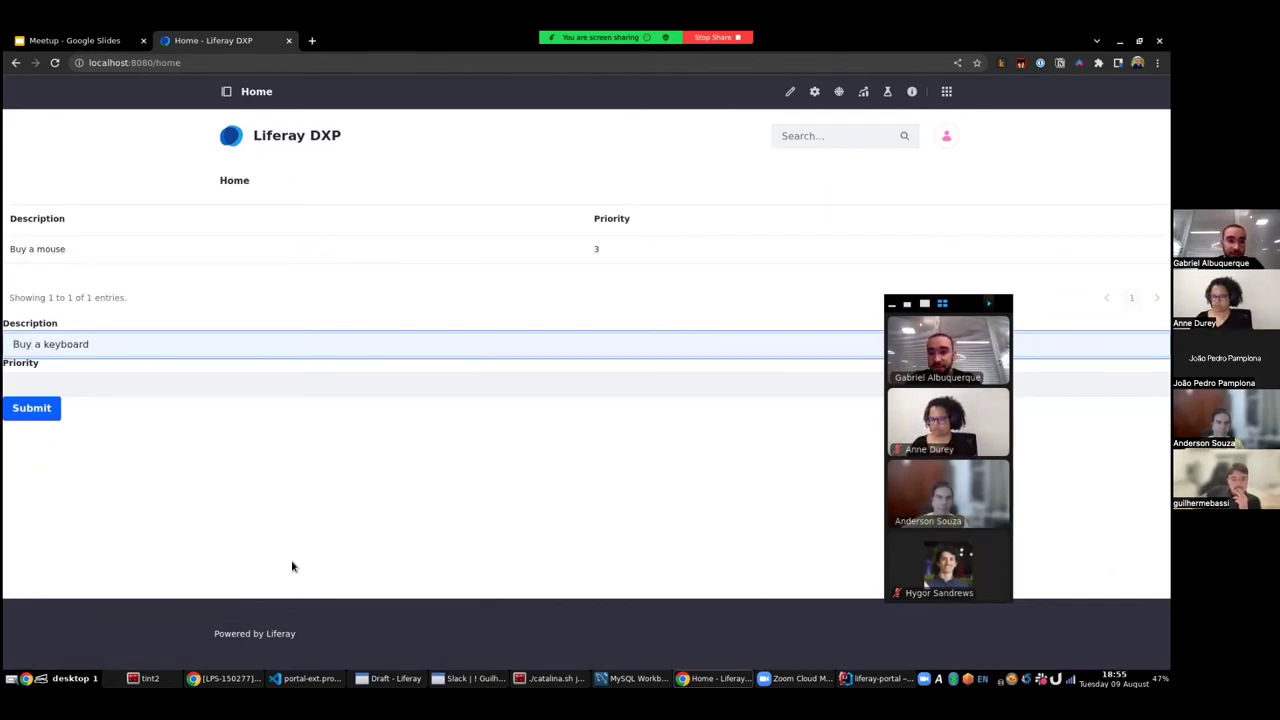
- Enter priority 4, submit the Buy a keyboard ticket, and check both rows in the table
{"action": "left_click", "coordinate": [180, 388]}
{"action": "type", "text": "4"}
{"action": "left_click", "coordinate": [254, 443]}
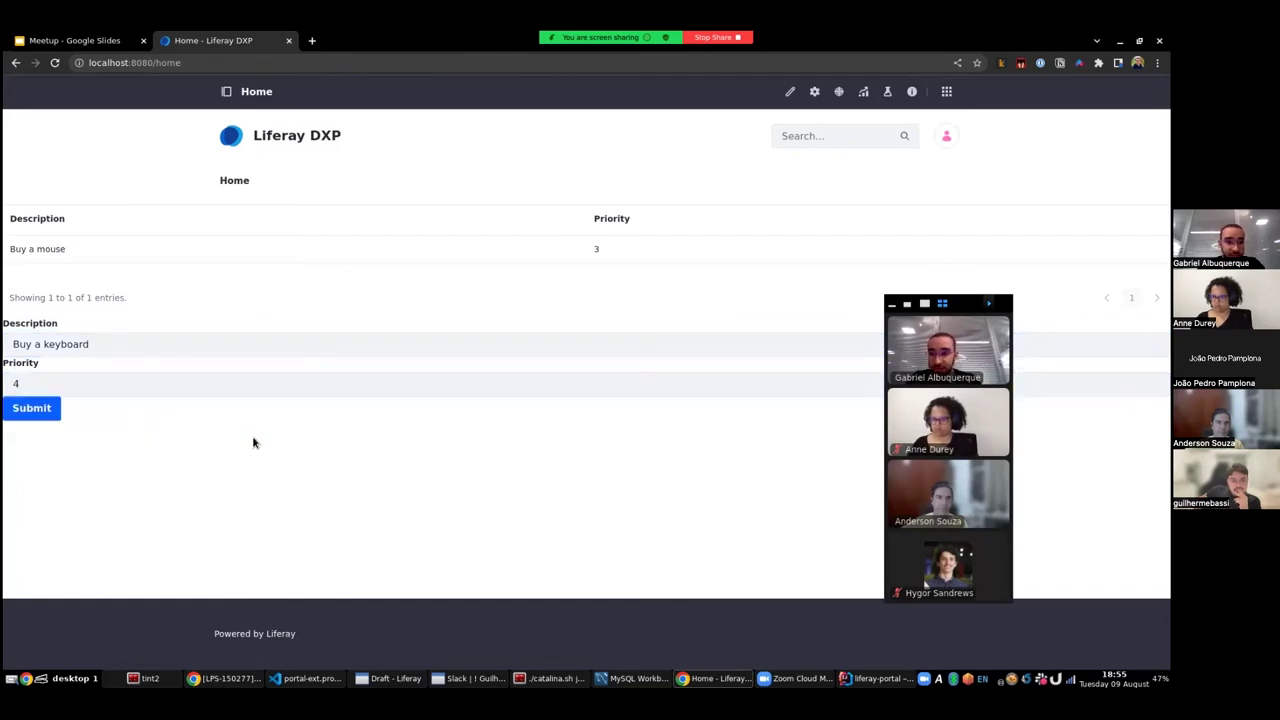
{"action": "left_click", "coordinate": [36, 412]}
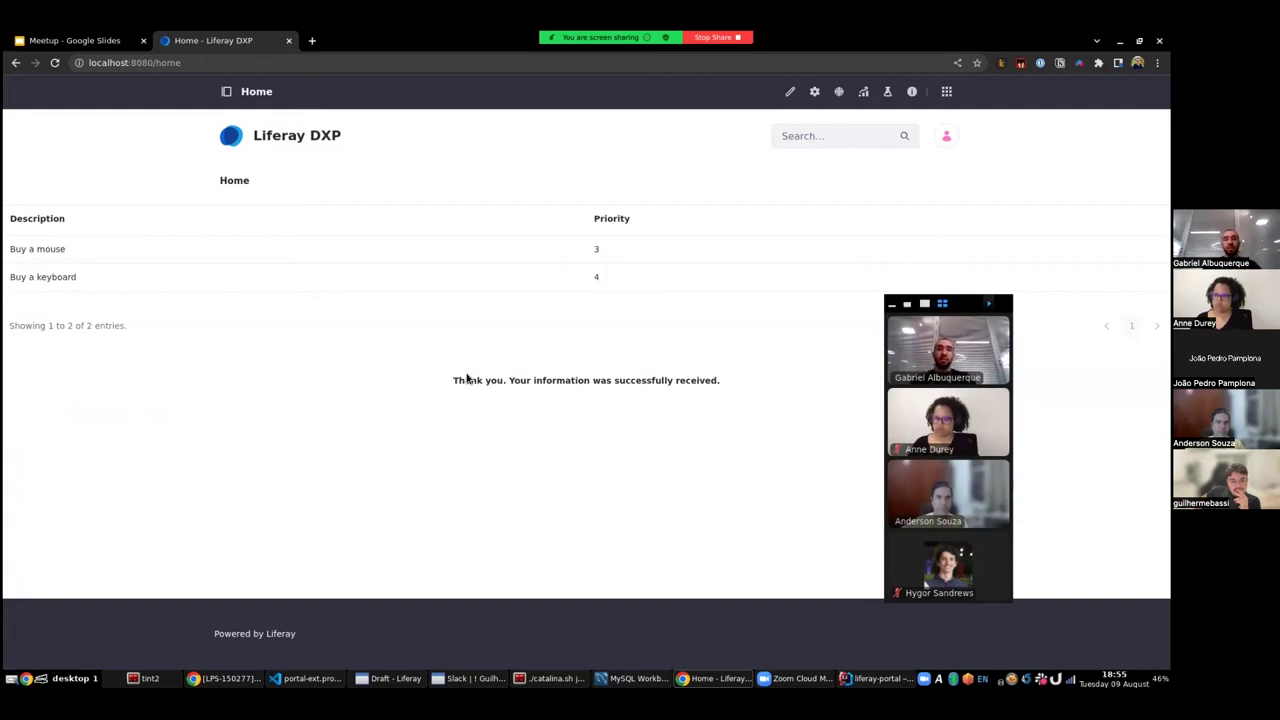
{"action": "left_click_drag", "start_coordinate": [477, 379], "coordinate": [561, 391]}
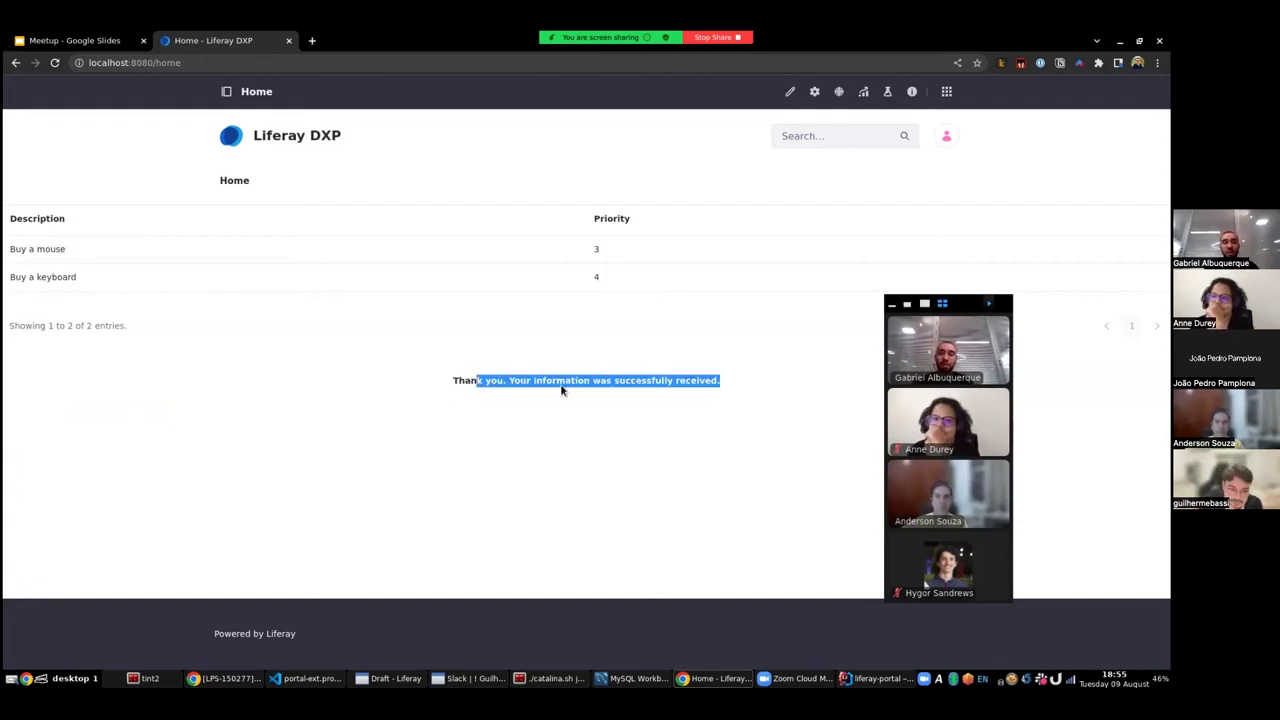
{"action": "left_click_drag", "start_coordinate": [36, 249], "coordinate": [650, 277]}
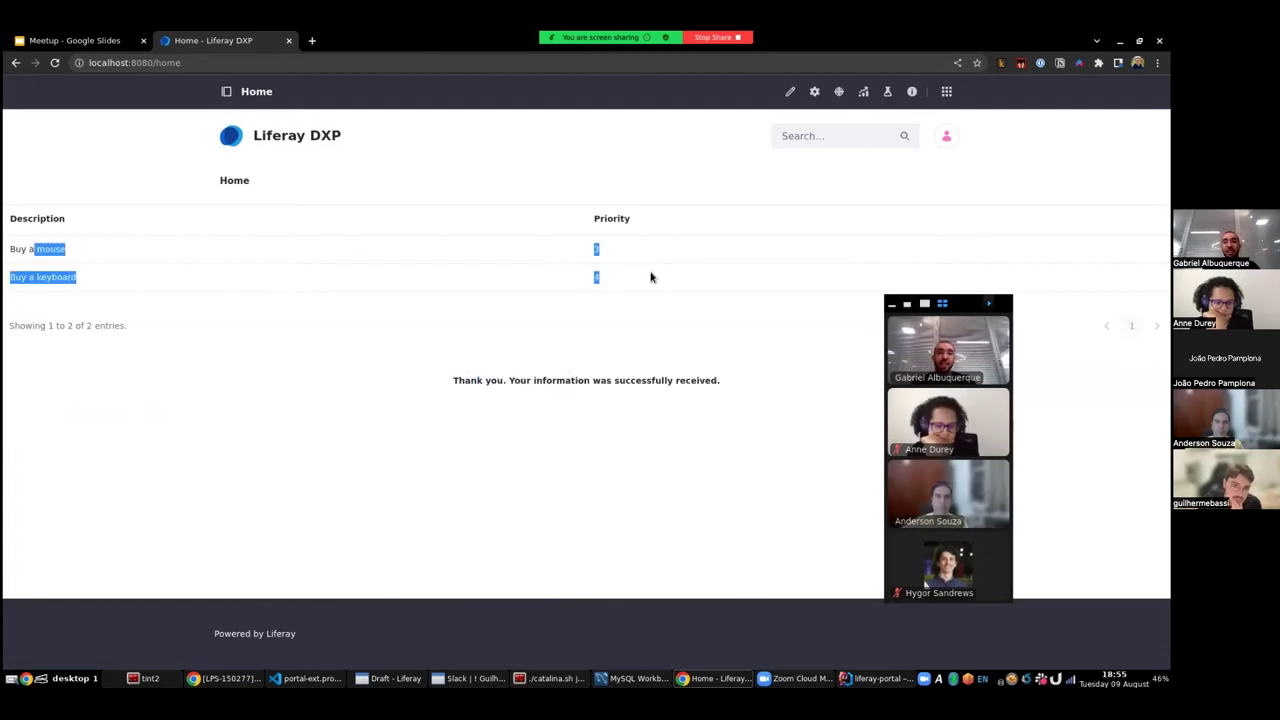
{"action": "left_click", "coordinate": [947, 92]}
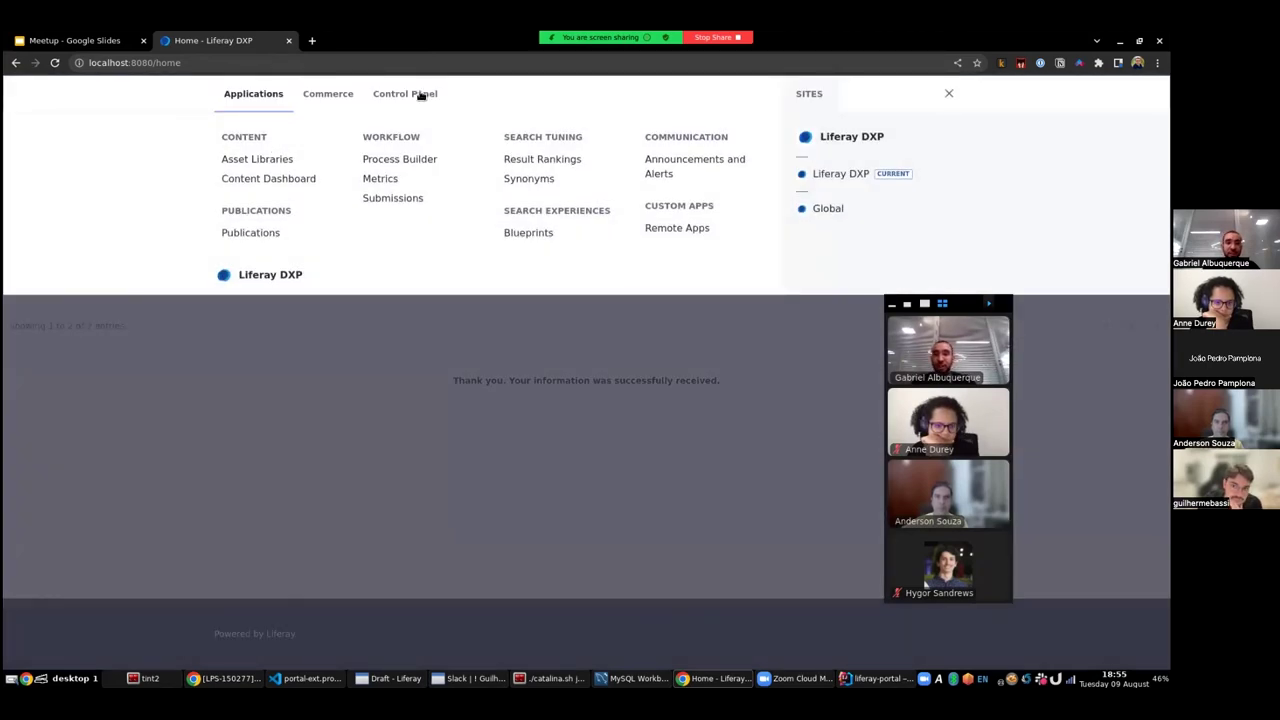
{"action": "left_click", "coordinate": [420, 94]}
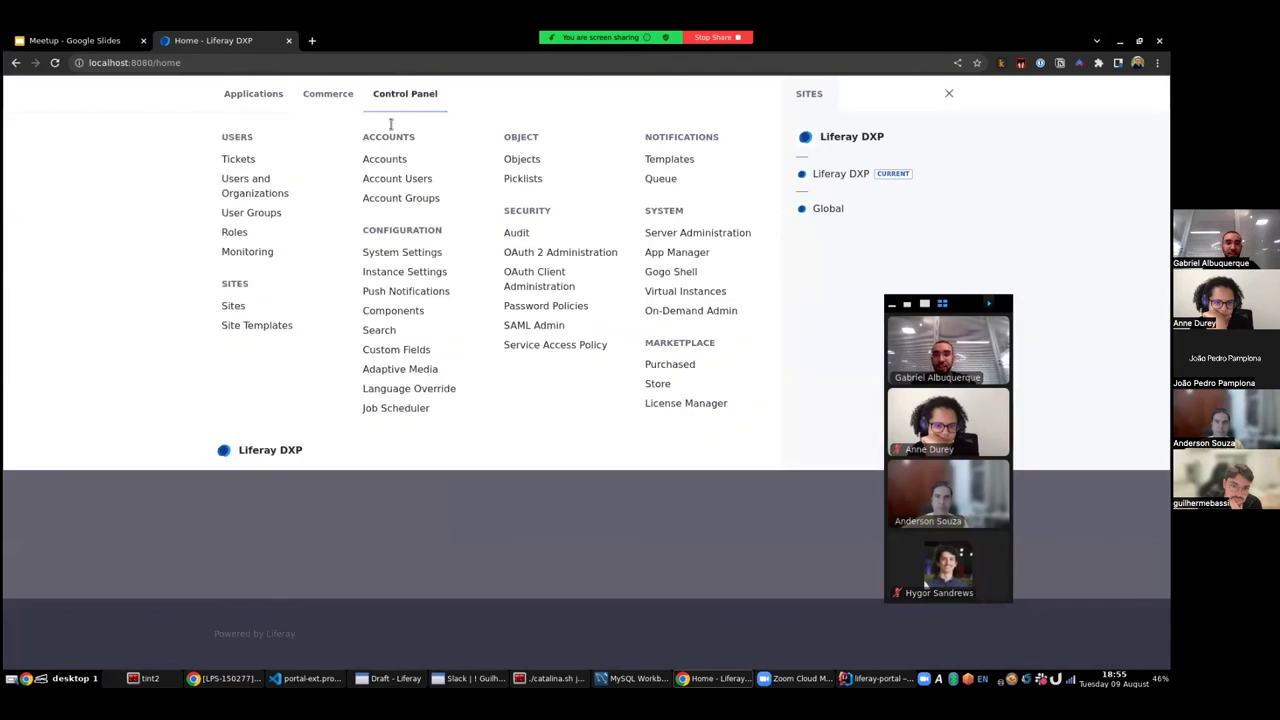
{"action": "left_click", "coordinate": [241, 162]}
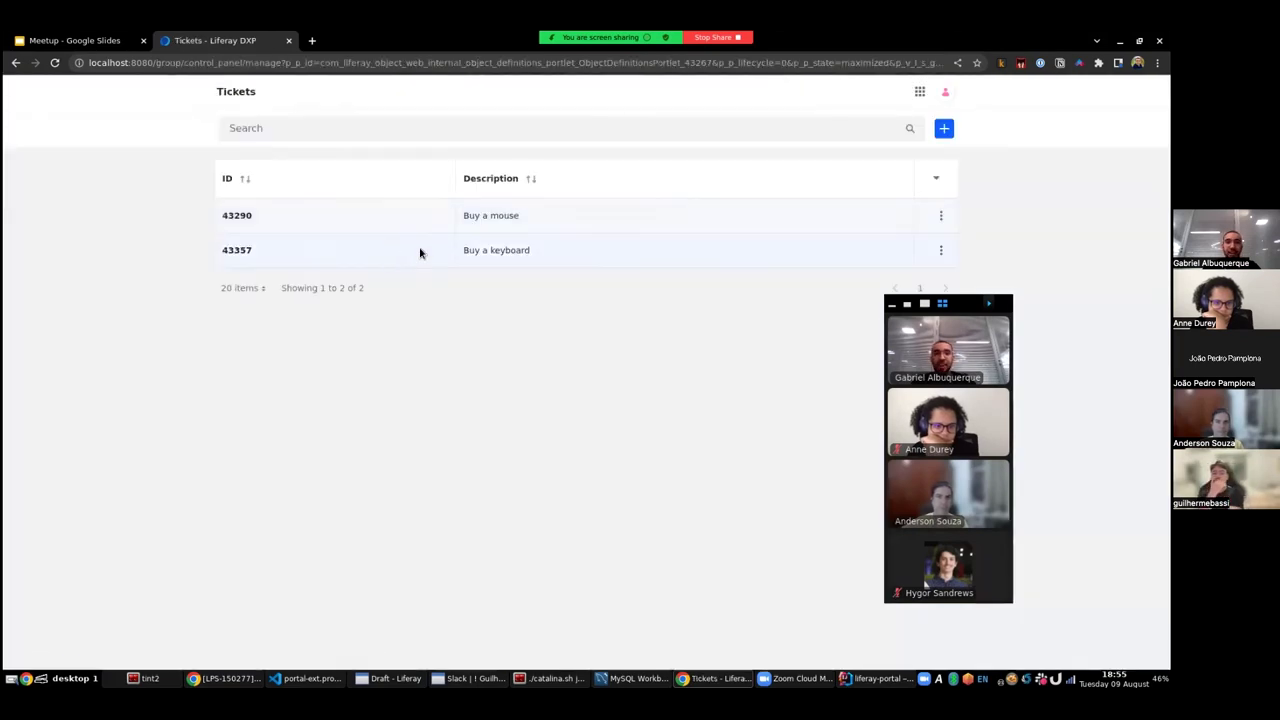
{"action": "left_click", "coordinate": [919, 91]}
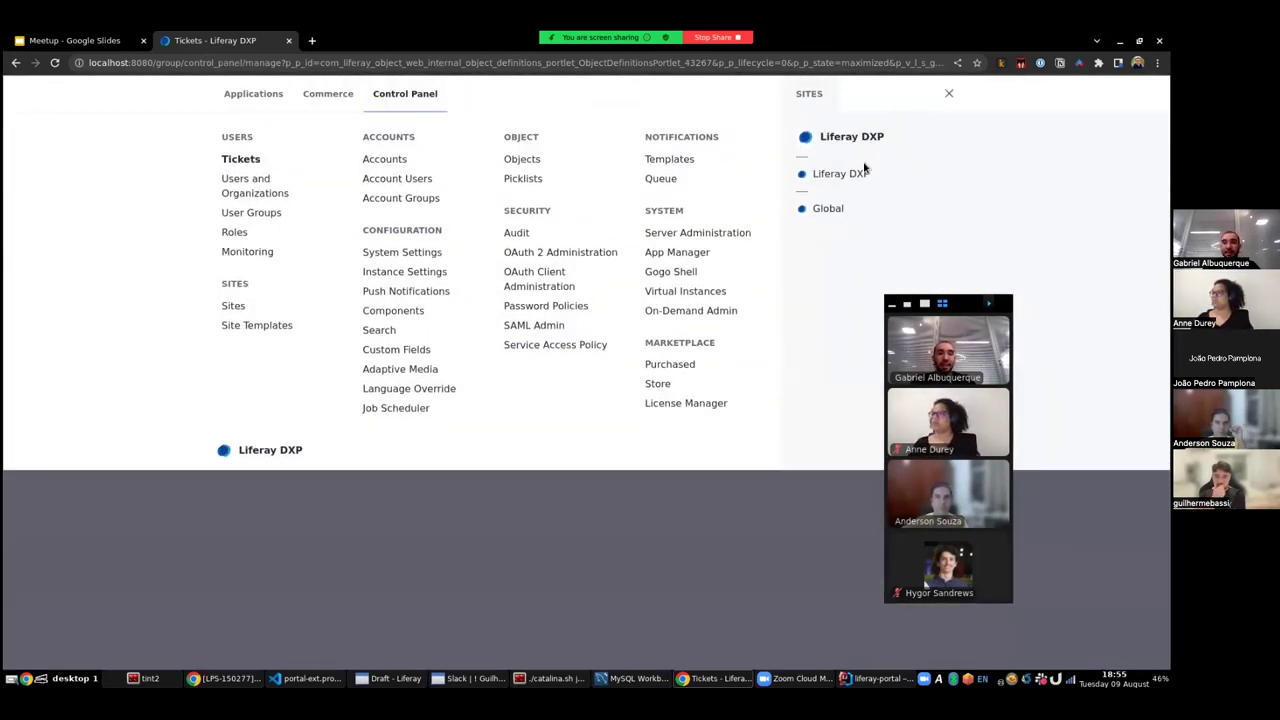
{"action": "left_click", "coordinate": [840, 177]}
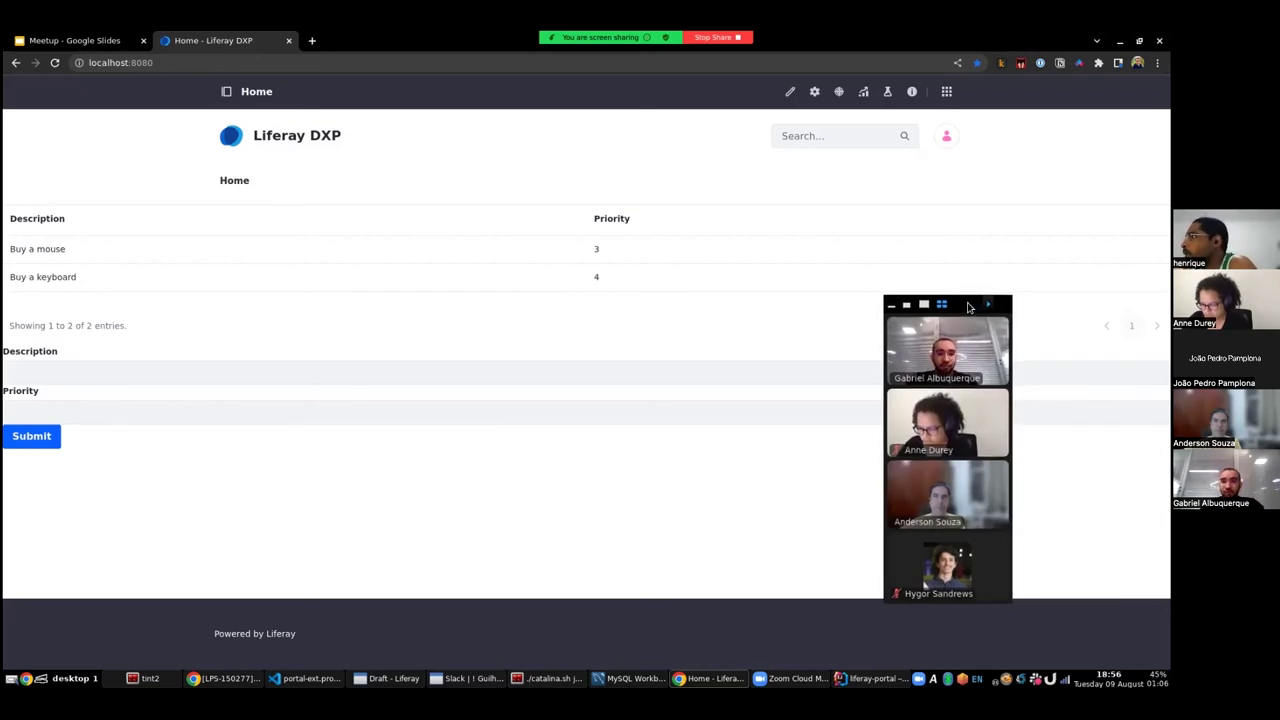
- Put the home page into edit mode and search the widgets for 'ticke', then clear the search
{"action": "left_click_drag", "start_coordinate": [989, 299], "coordinate": [181, 319]}
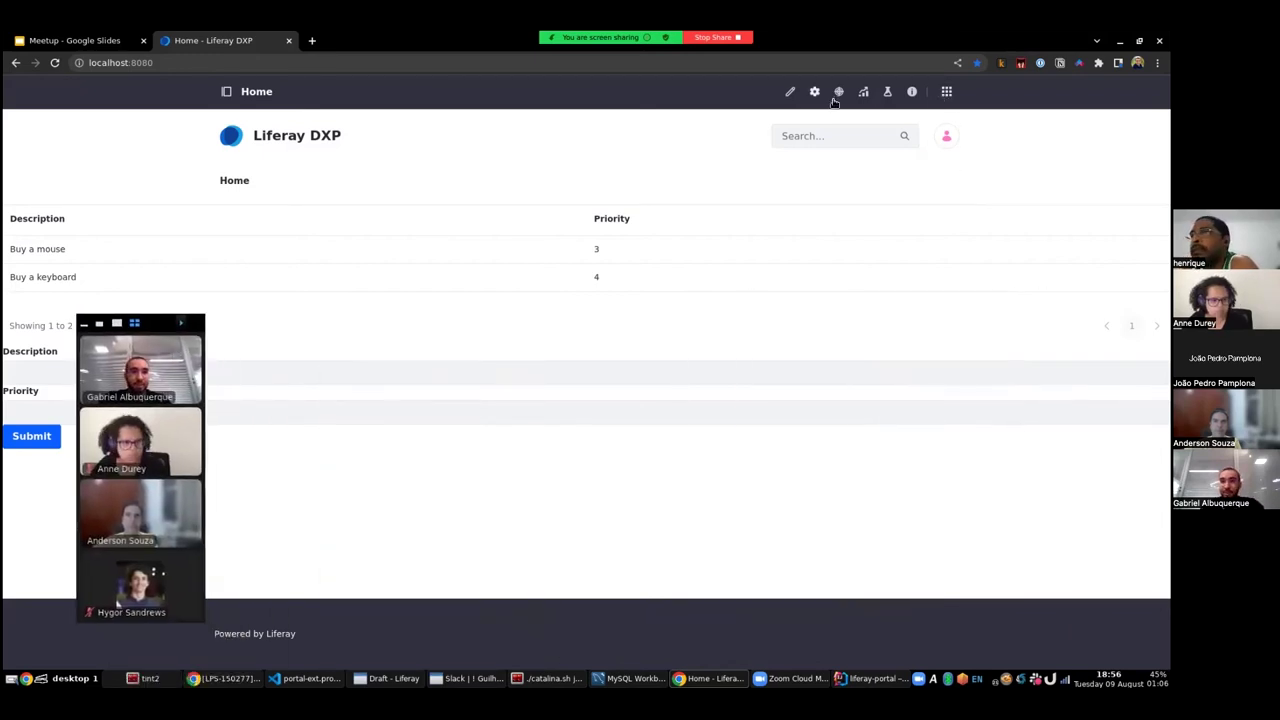
{"action": "left_click", "coordinate": [790, 91]}
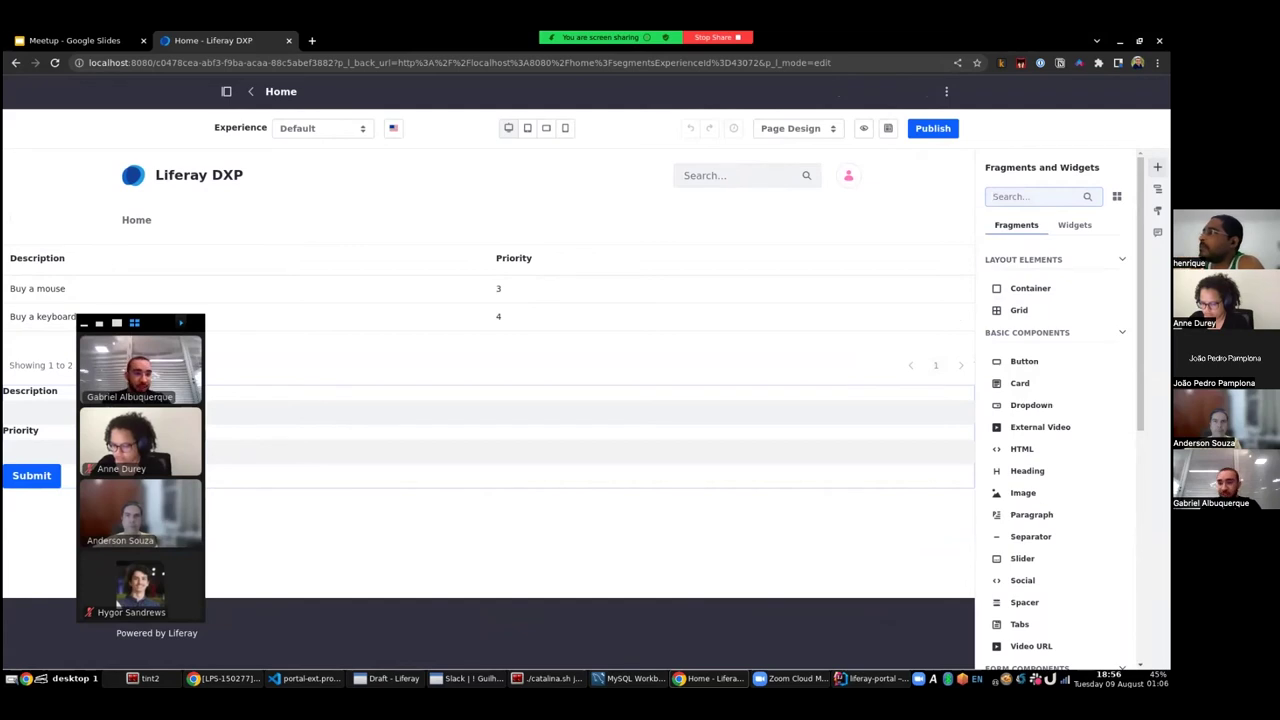
{"action": "left_click", "coordinate": [1074, 224]}
{"action": "left_click", "coordinate": [1037, 195]}
{"action": "type", "text": "t"}
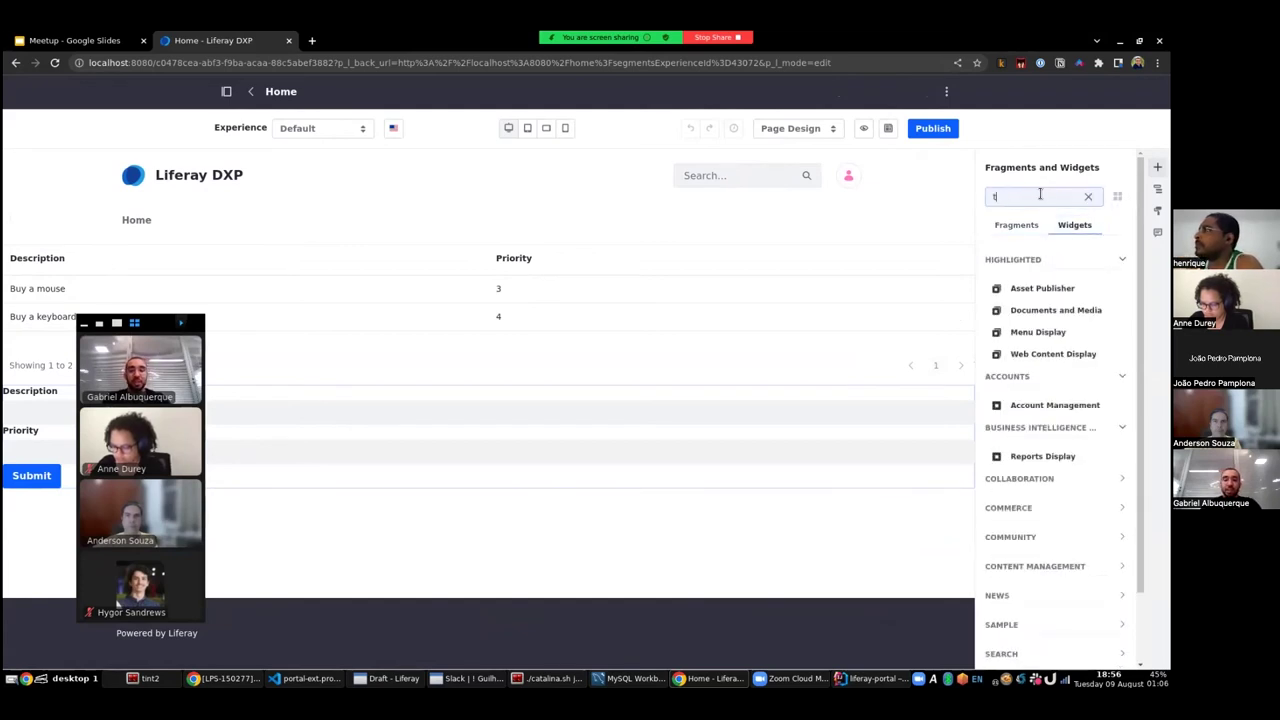
{"action": "type", "text": "icke"}
{"action": "key", "text": "BackSpace"}
{"action": "key", "text": "BackSpace"}
{"action": "key", "text": "BackSpace"}
{"action": "key", "text": "BackSpace"}
{"action": "key", "text": "BackSpace"}
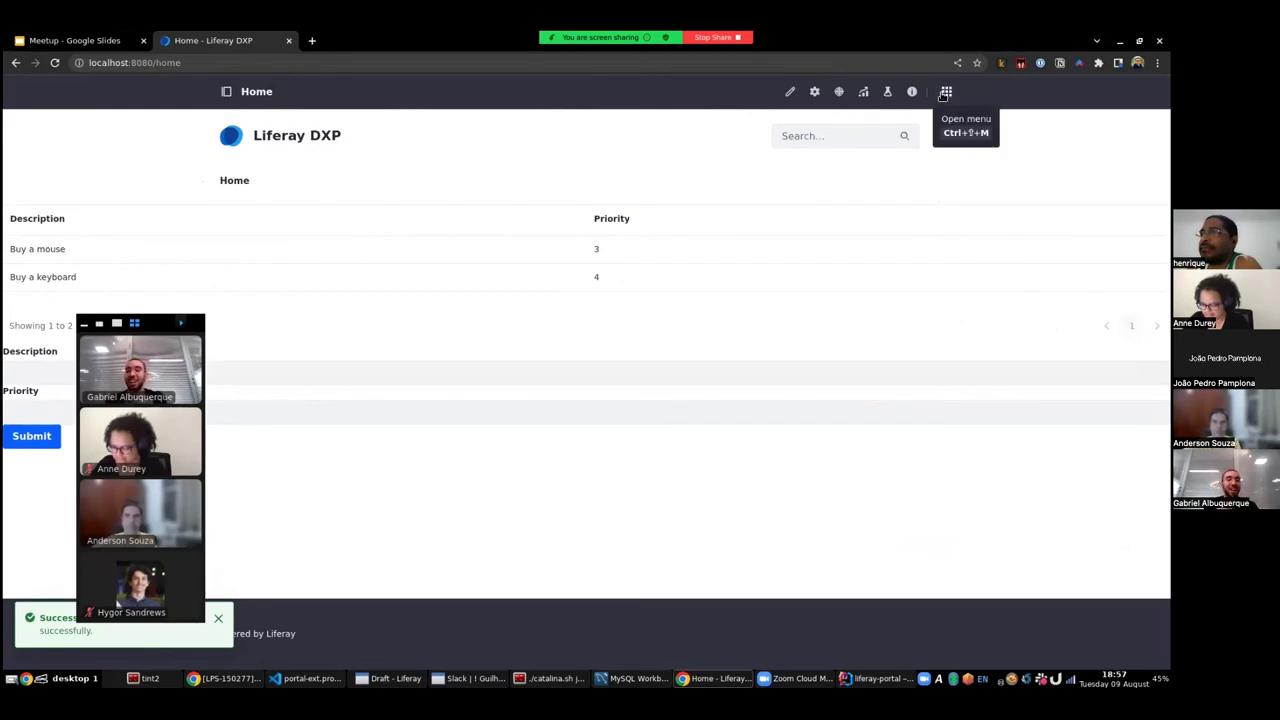
- Set the Ticket object's Display to Show Widget, save it, and return to the site home page
{"action": "left_click", "coordinate": [945, 92]}
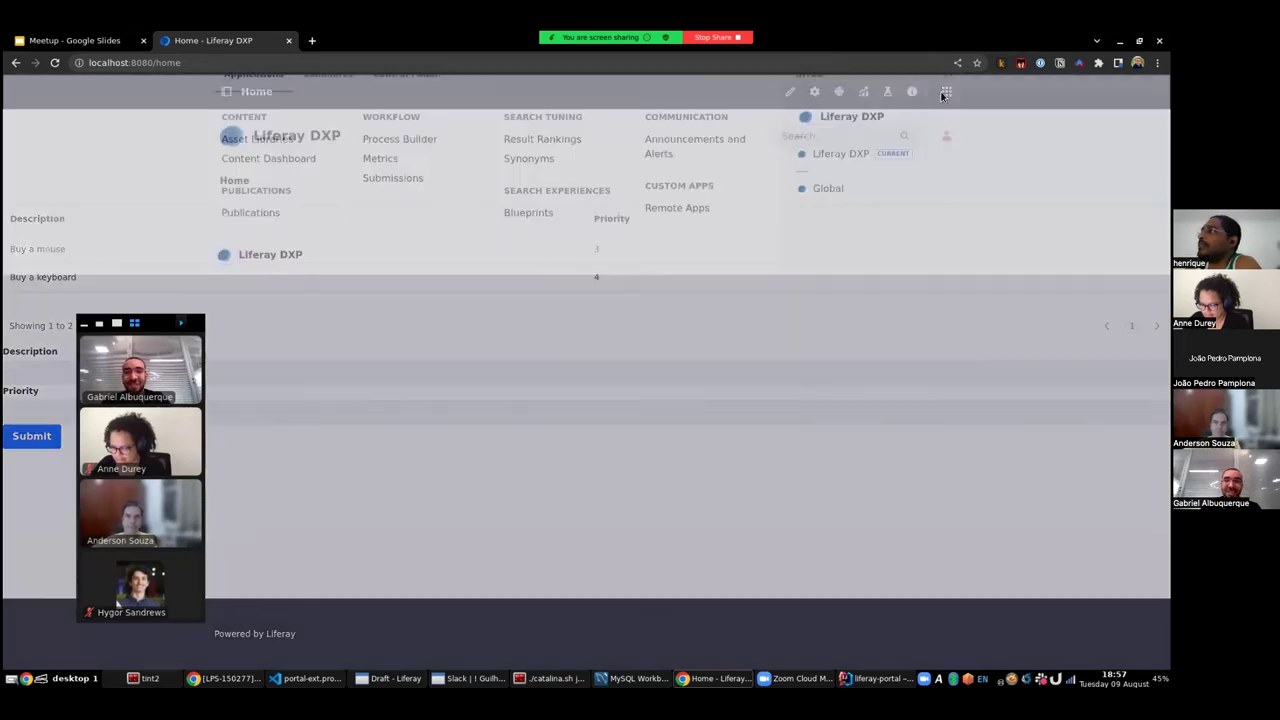
{"action": "left_click", "coordinate": [405, 95]}
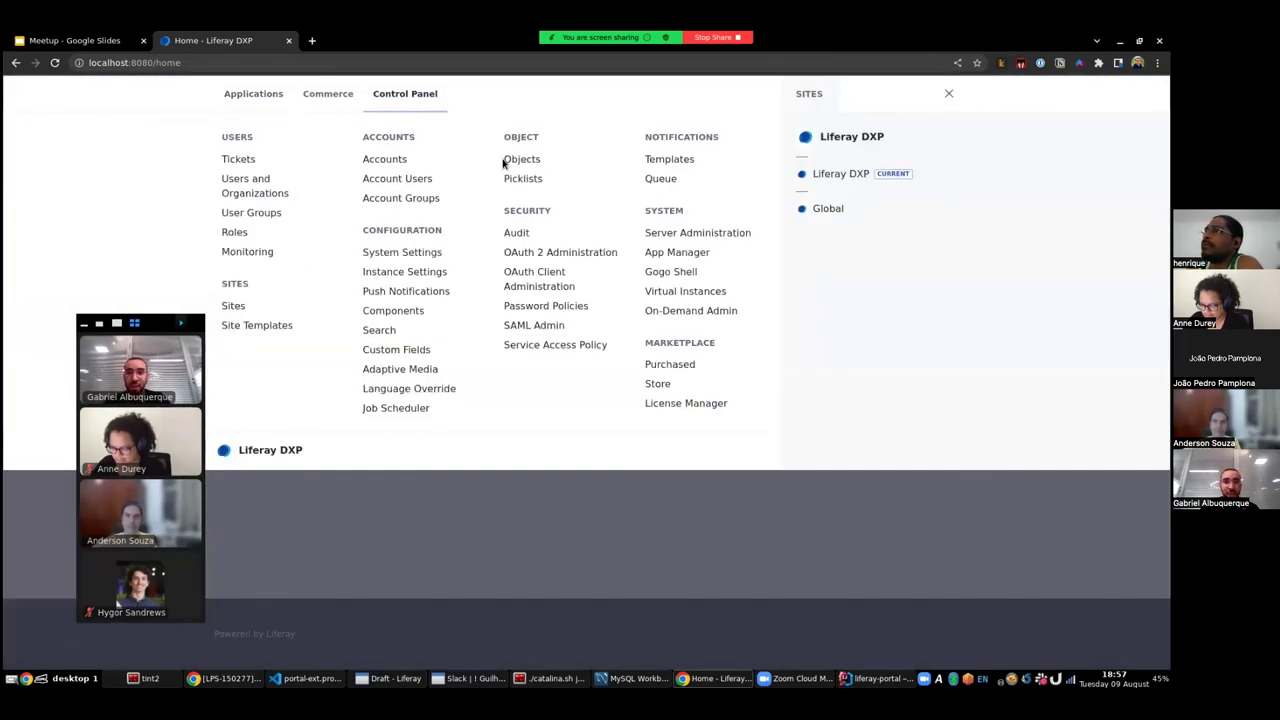
{"action": "left_click", "coordinate": [522, 160]}
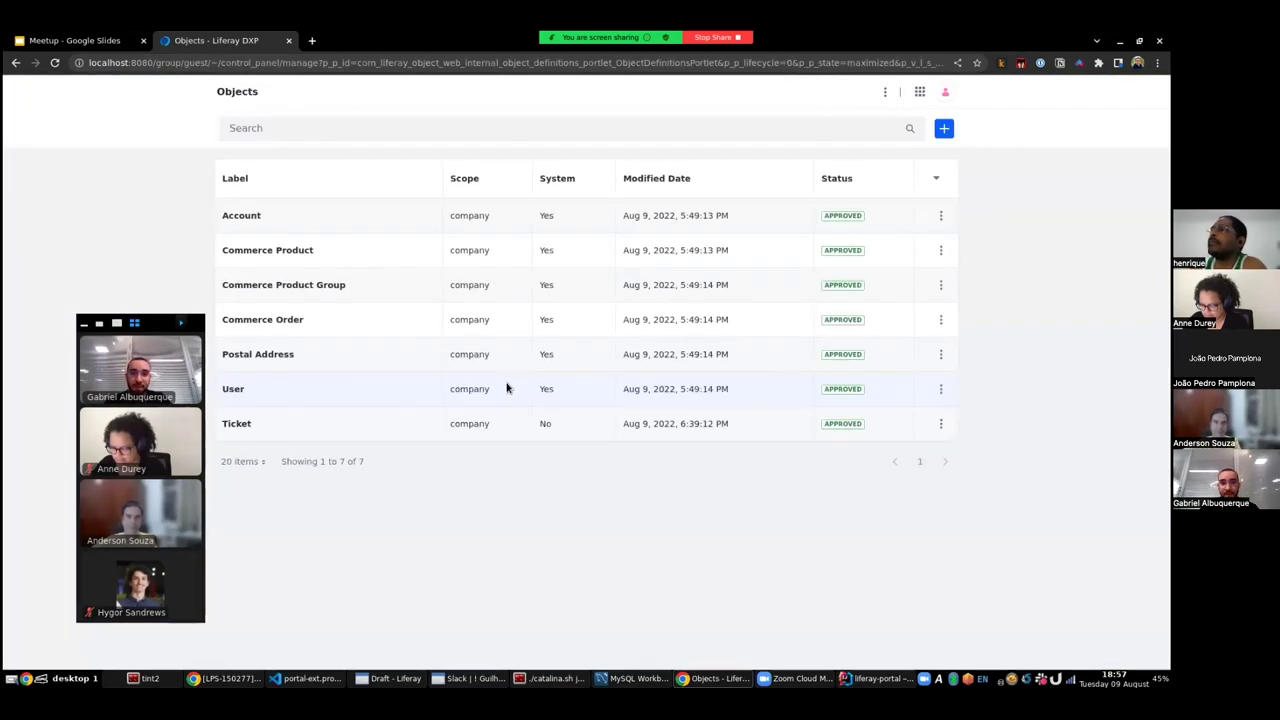
{"action": "left_click", "coordinate": [238, 424]}
{"action": "scroll", "coordinate": [332, 432], "scroll_direction": "down", "scroll_amount": 5}
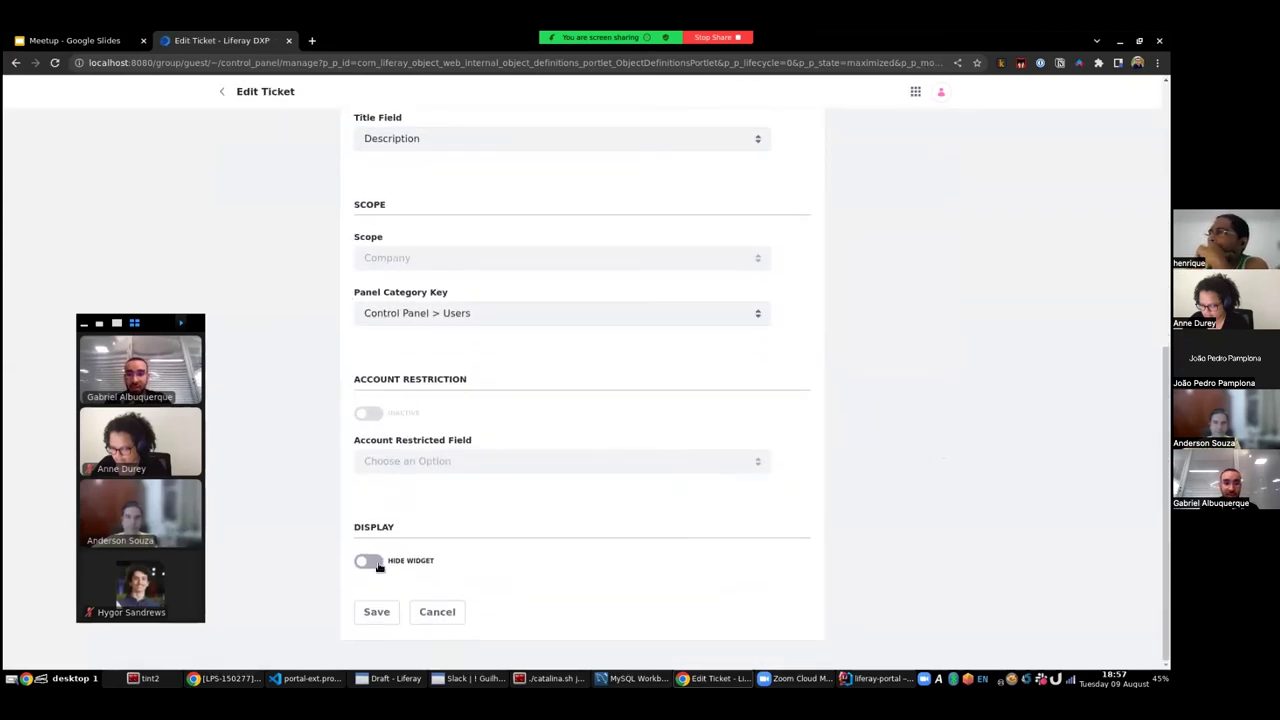
{"action": "left_click", "coordinate": [370, 564]}
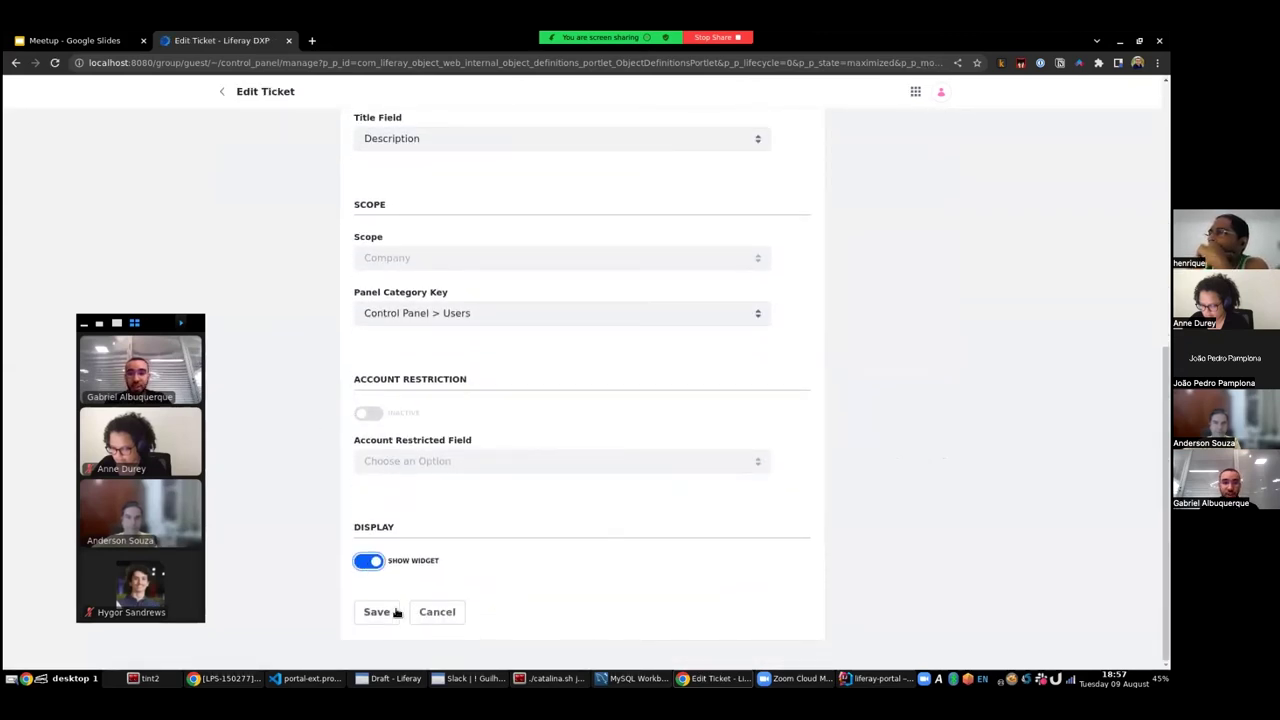
{"action": "left_click", "coordinate": [376, 611]}
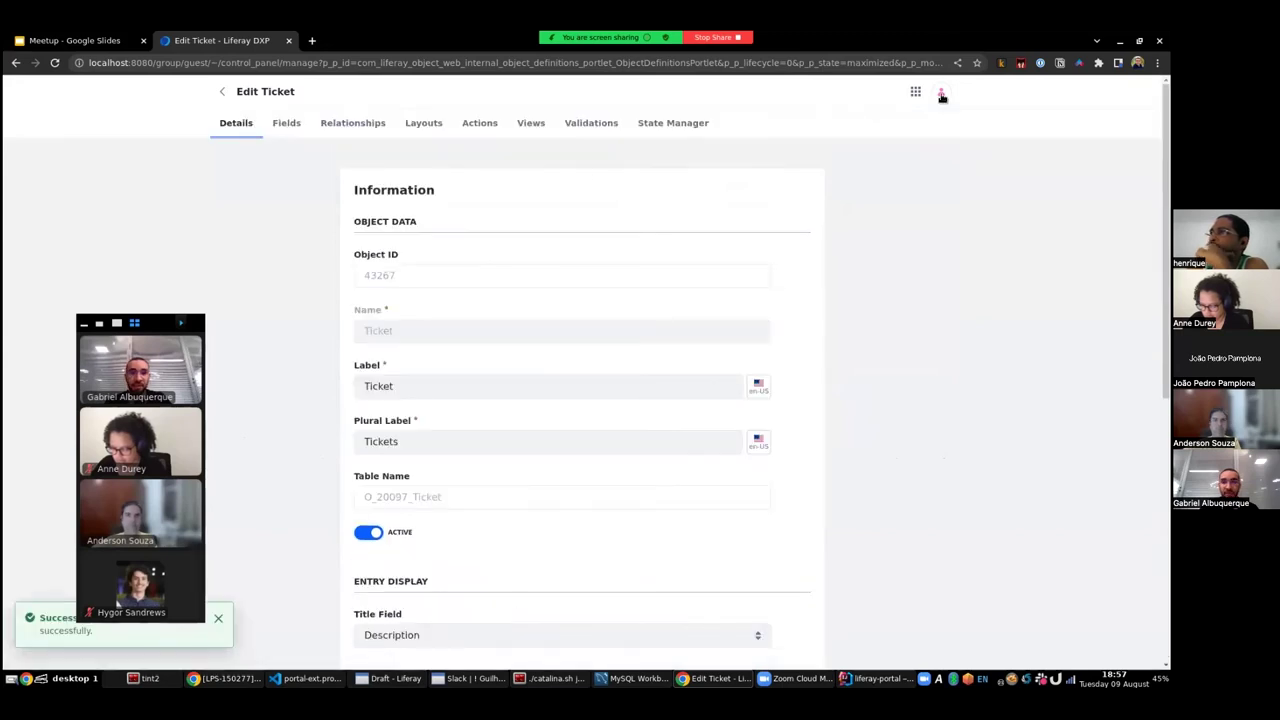
{"action": "left_click", "coordinate": [915, 91]}
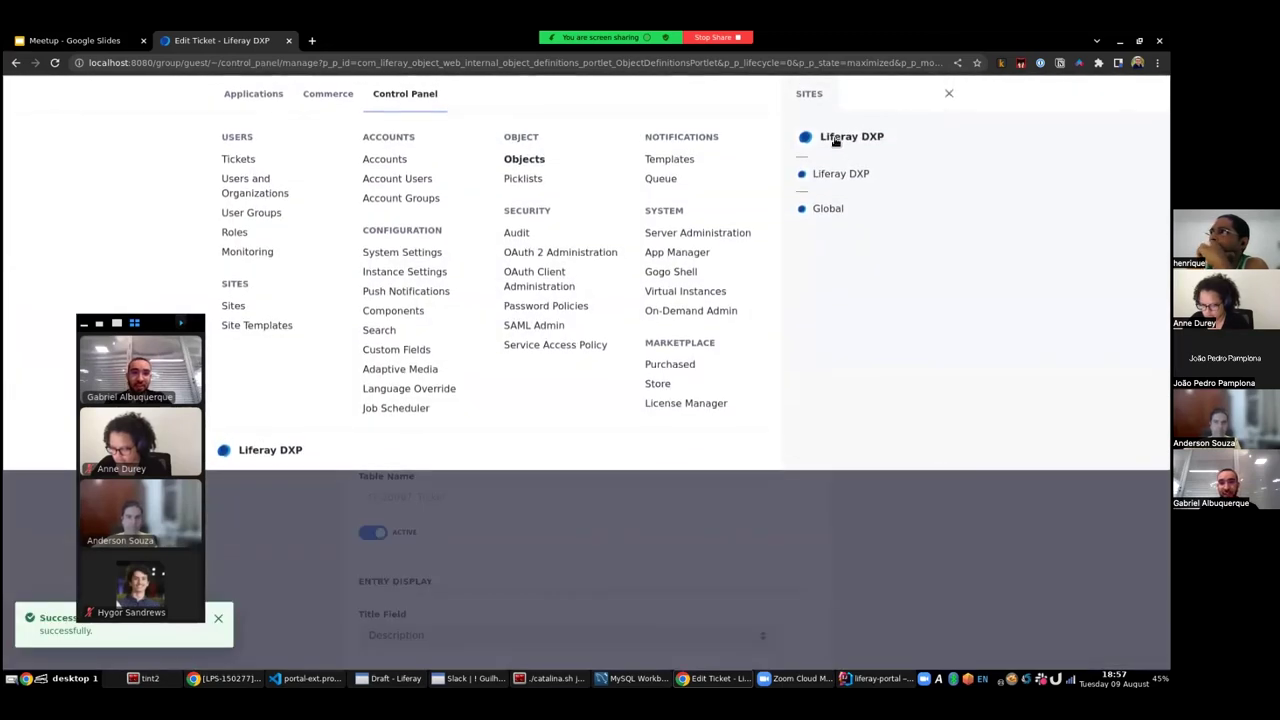
{"action": "left_click", "coordinate": [845, 148]}
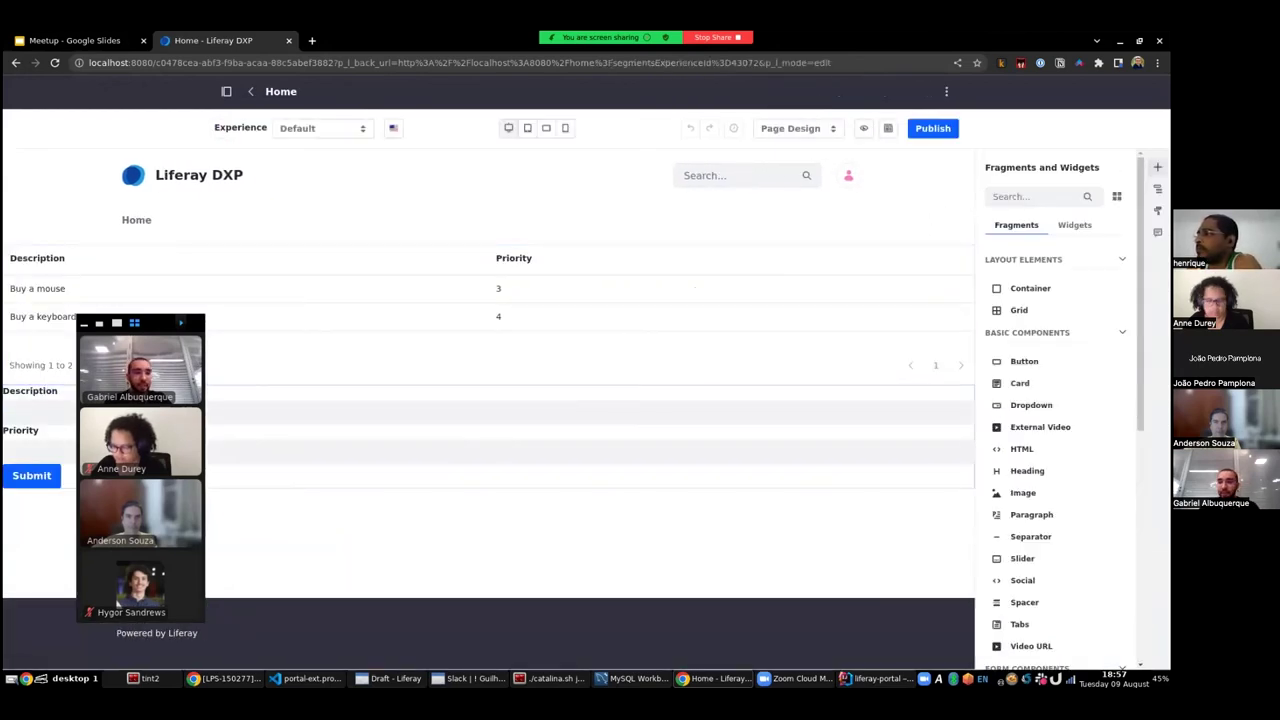
- Search widgets for 'tick', place the Tickets widget below the submit form, and publish
{"action": "left_click", "coordinate": [1074, 224]}
{"action": "left_click", "coordinate": [1040, 197]}
{"action": "type", "text": "tick"}
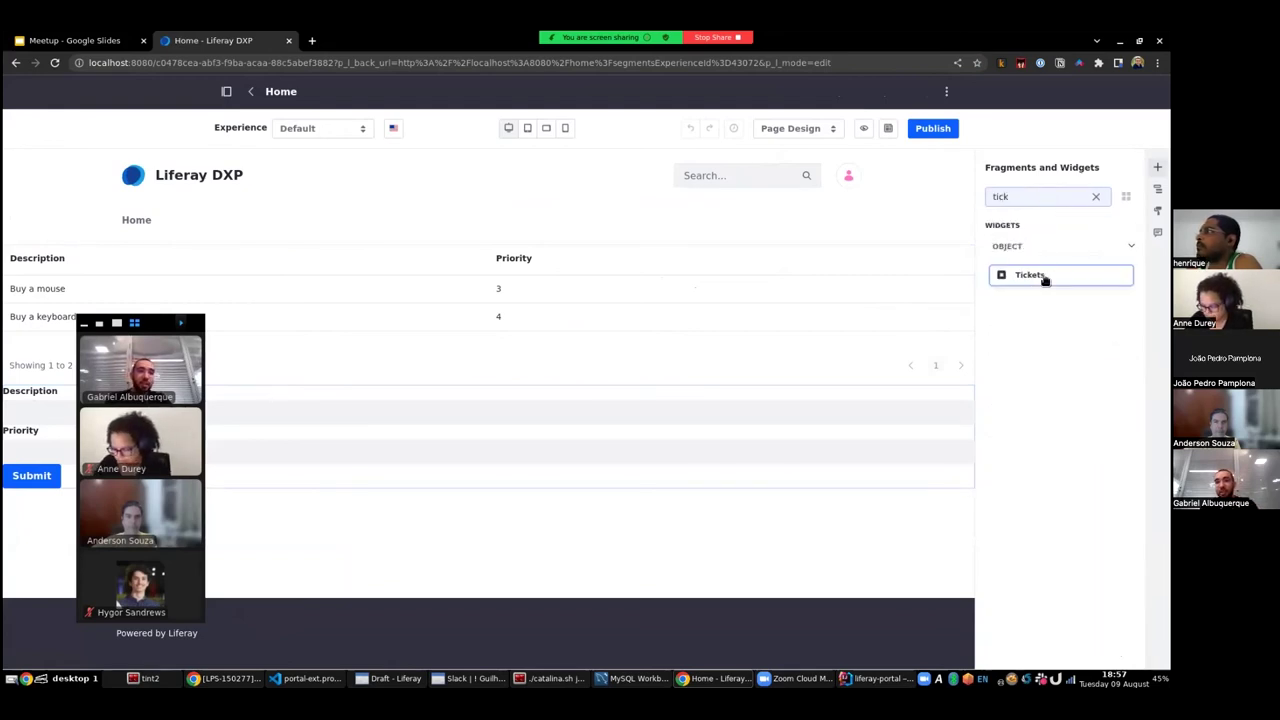
{"action": "left_click_drag", "start_coordinate": [1048, 274], "coordinate": [510, 554]}
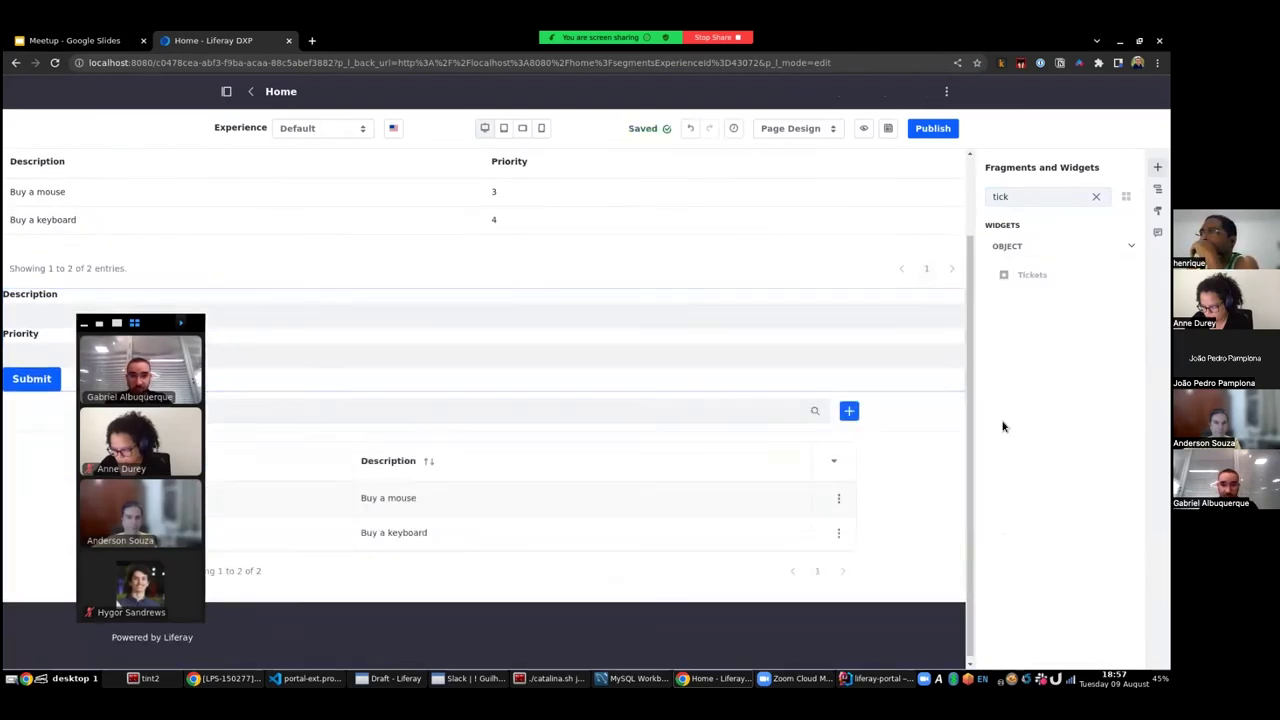
{"action": "left_click", "coordinate": [930, 129]}
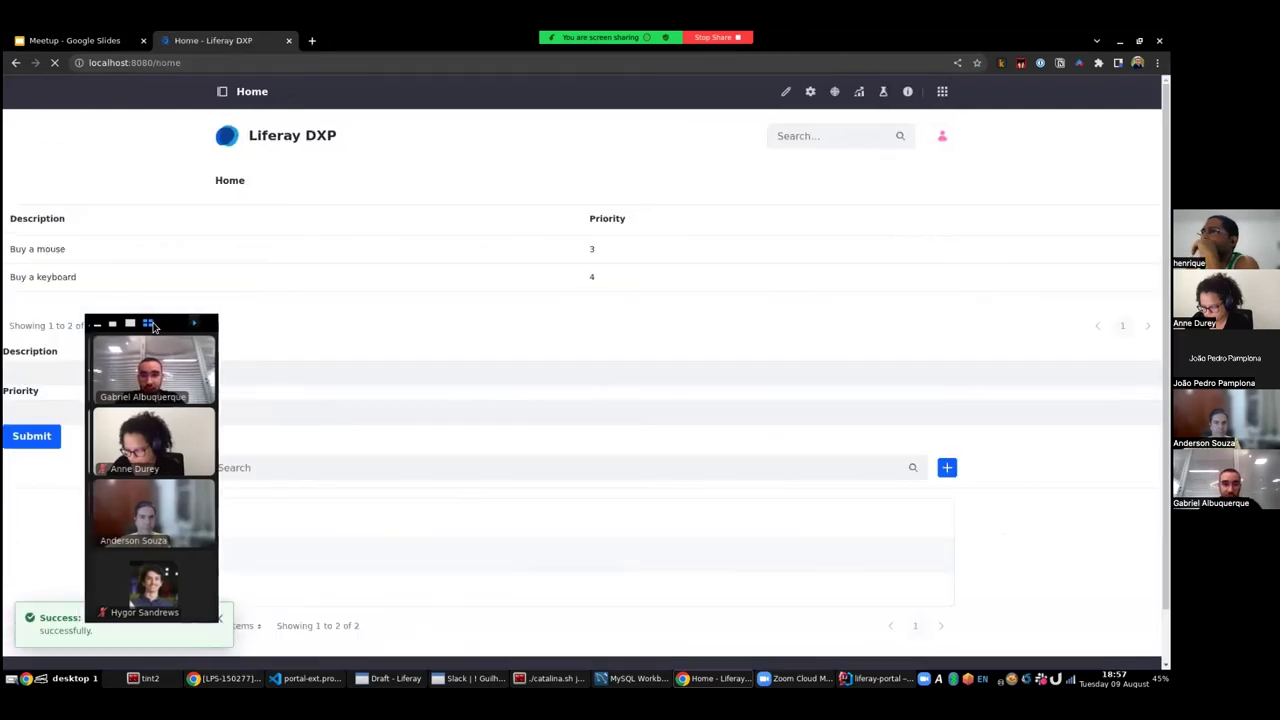
- Add a Separator between the submit form and the Tickets widget and republish the page
{"action": "left_click_drag", "start_coordinate": [190, 326], "coordinate": [800, 110]}
{"action": "scroll", "coordinate": [377, 420], "scroll_direction": "down", "scroll_amount": 3}
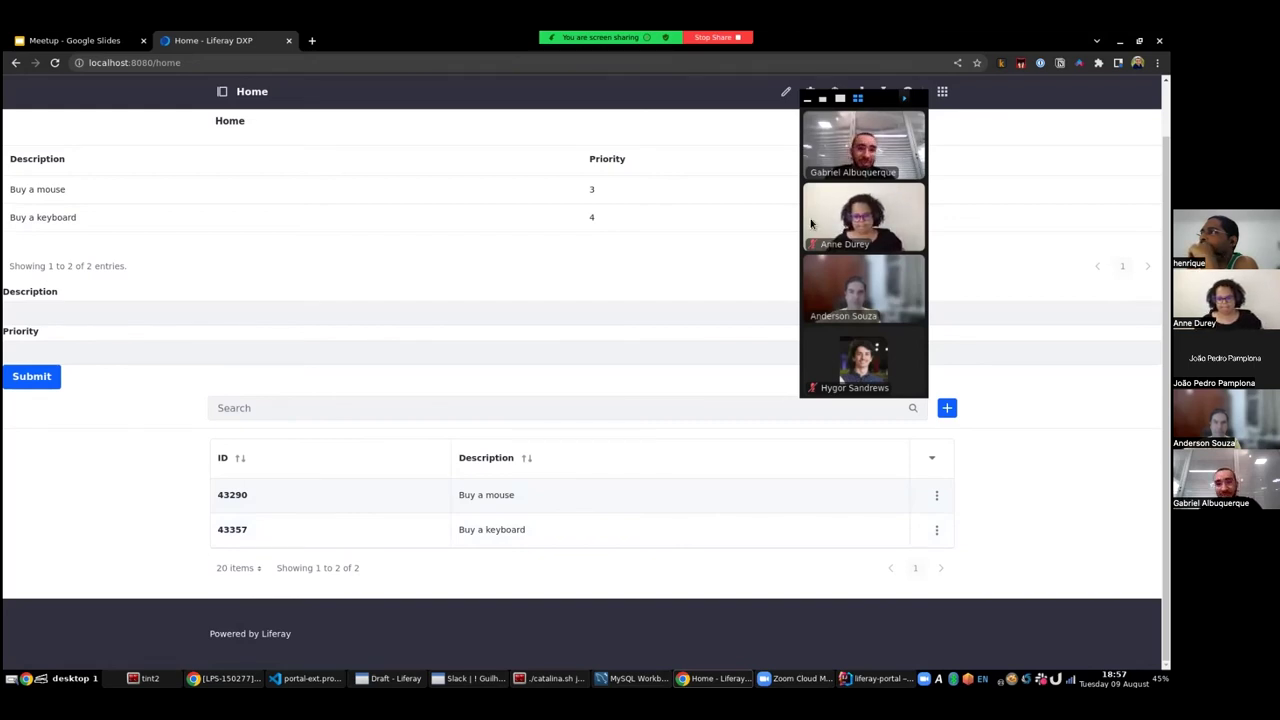
{"action": "left_click", "coordinate": [786, 91]}
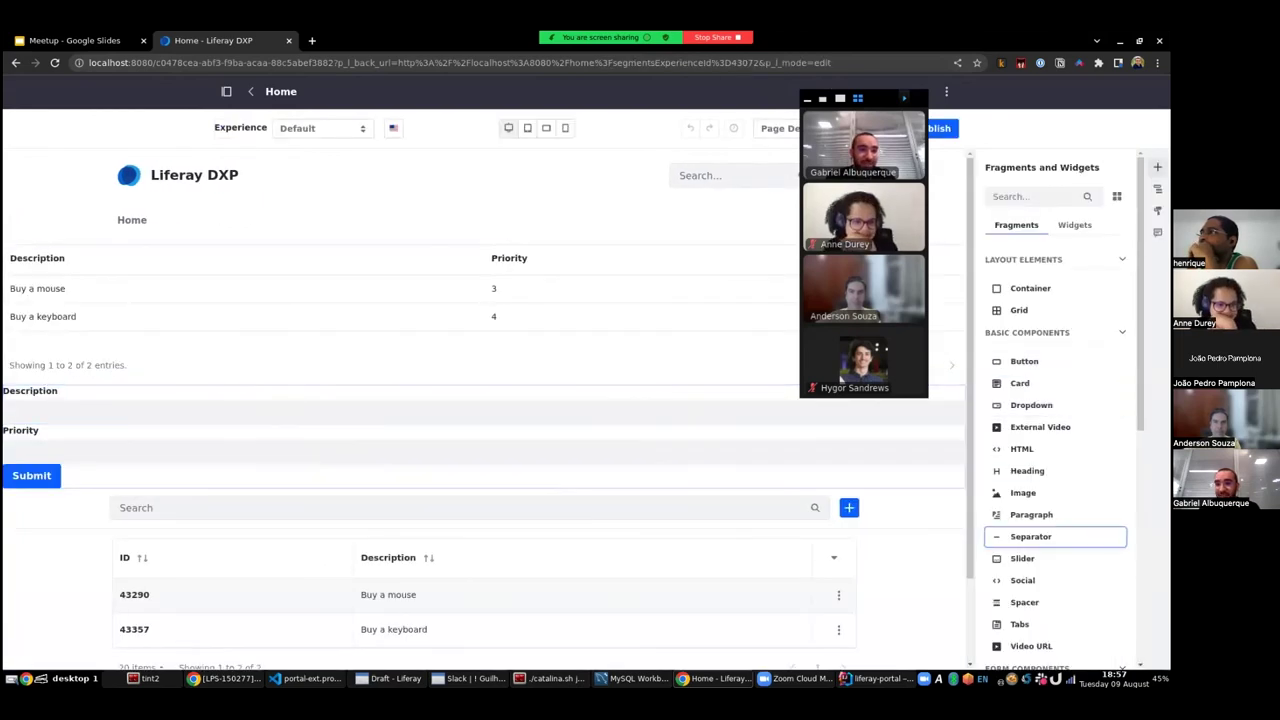
{"action": "left_click_drag", "start_coordinate": [1030, 537], "coordinate": [169, 493]}
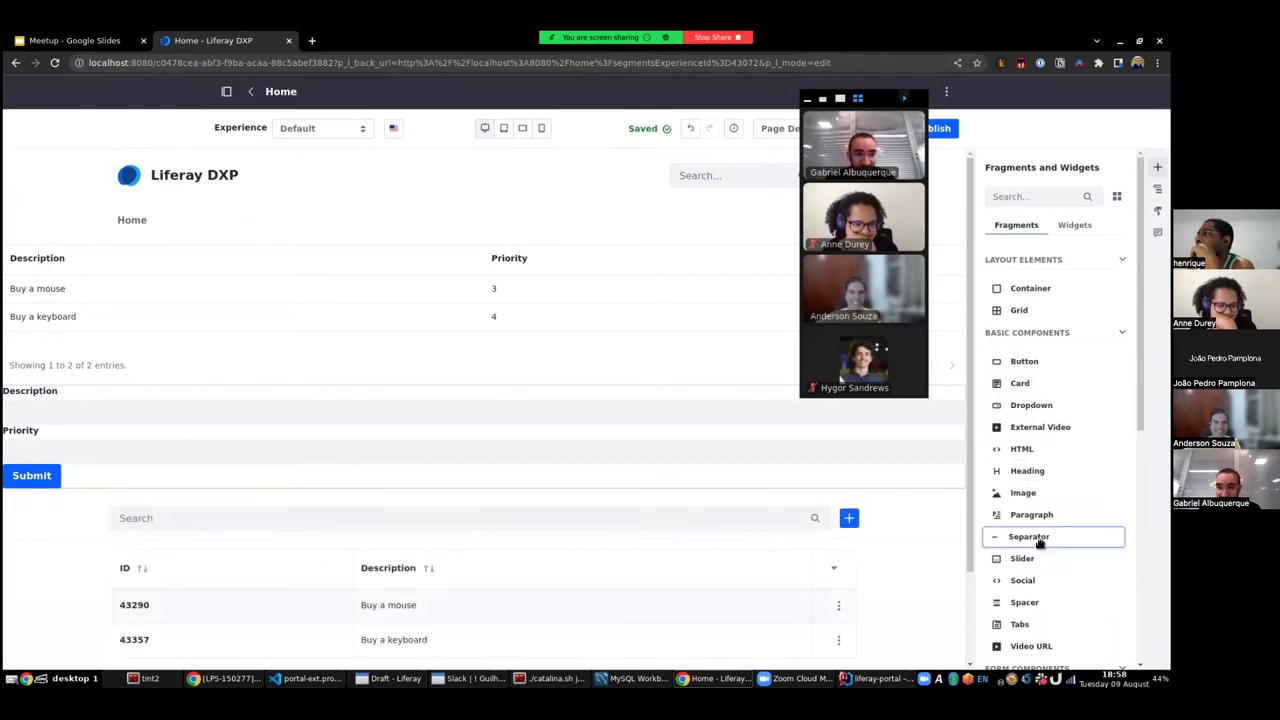
{"action": "left_click_drag", "start_coordinate": [1038, 541], "coordinate": [543, 494]}
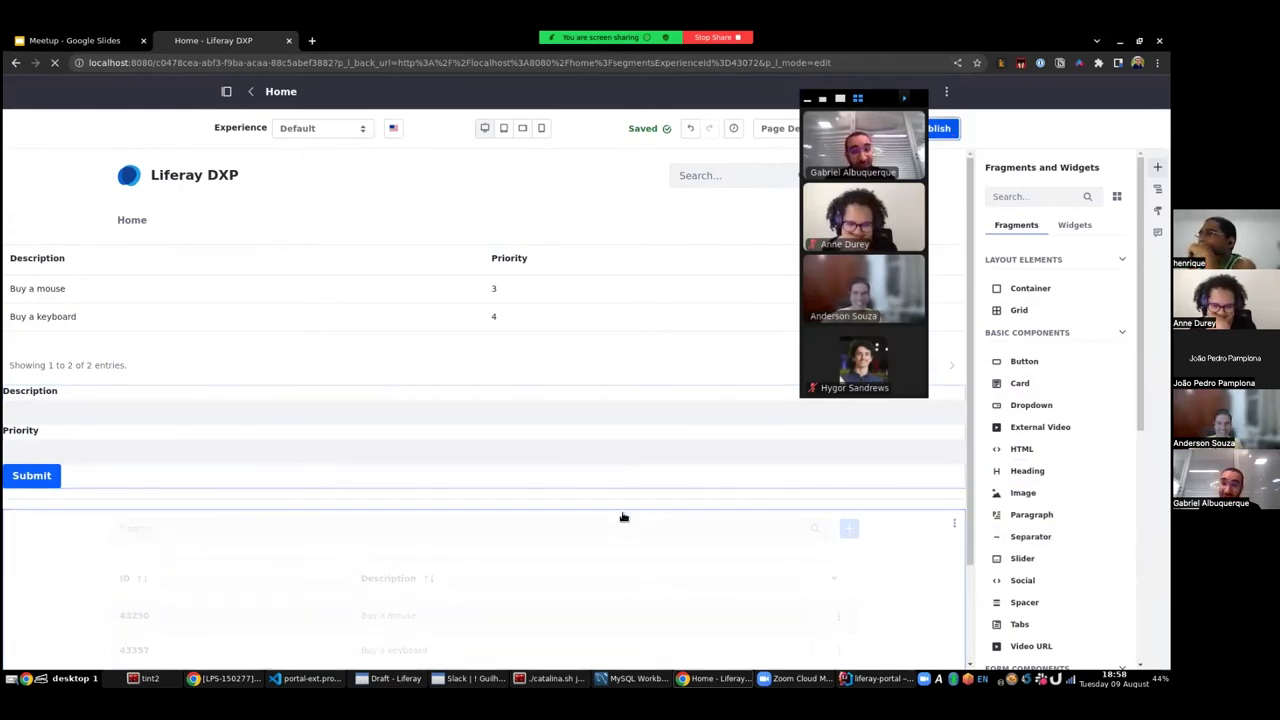
{"action": "left_click", "coordinate": [940, 128]}
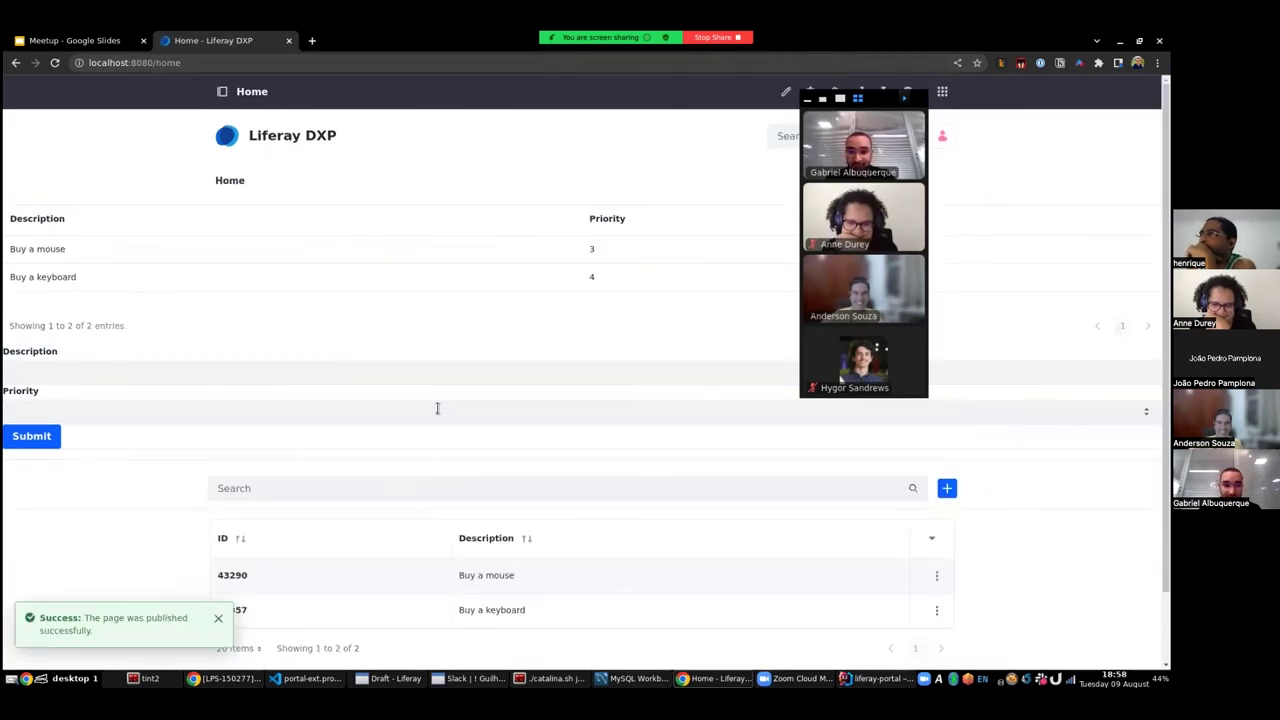
- Create a new ticket with Description 'PTO' and Priority 5 from the Tickets widget
{"action": "scroll", "coordinate": [437, 408], "scroll_direction": "down", "scroll_amount": 1}
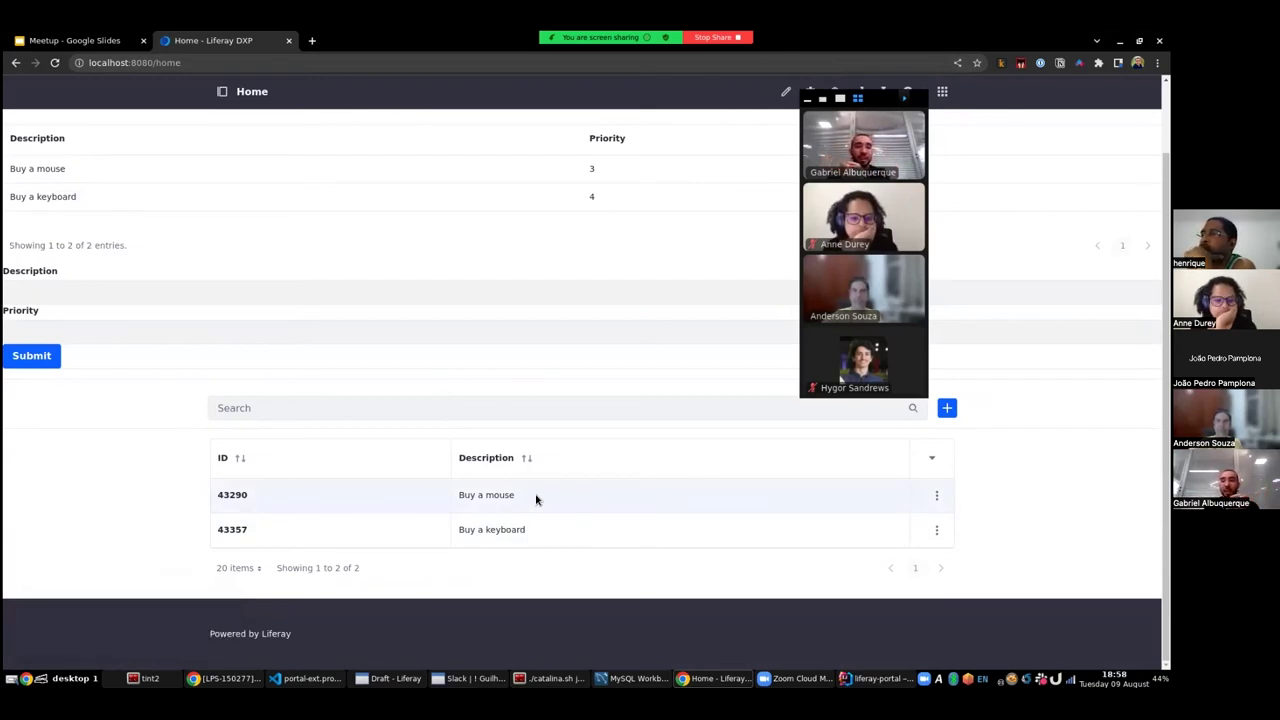
{"action": "left_click", "coordinate": [947, 408]}
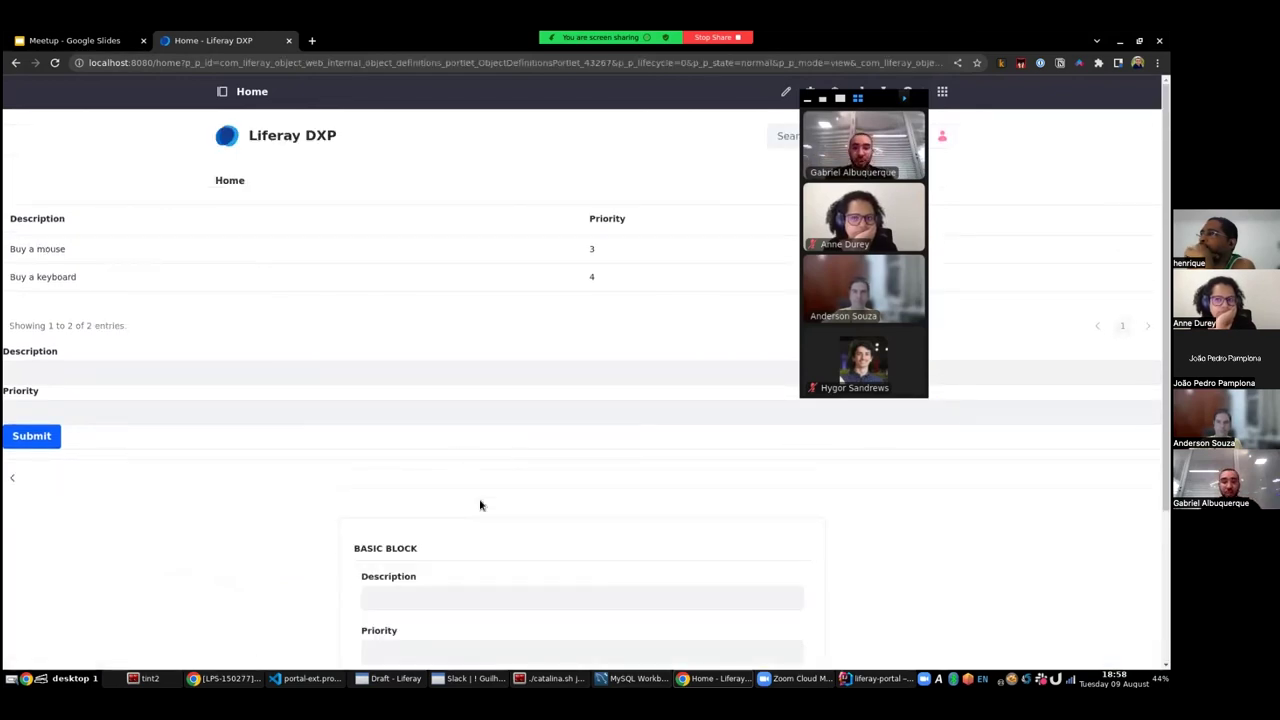
{"action": "scroll", "coordinate": [480, 503], "scroll_direction": "down", "scroll_amount": 3}
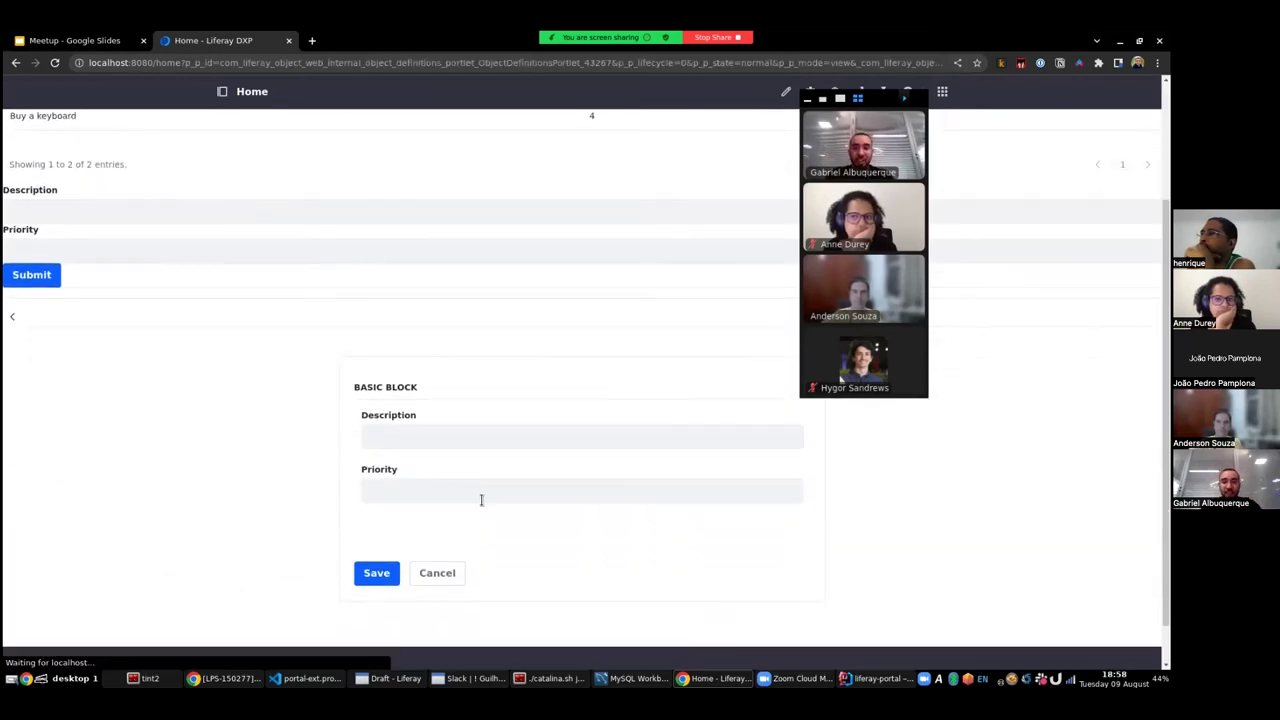
{"action": "left_click", "coordinate": [432, 435]}
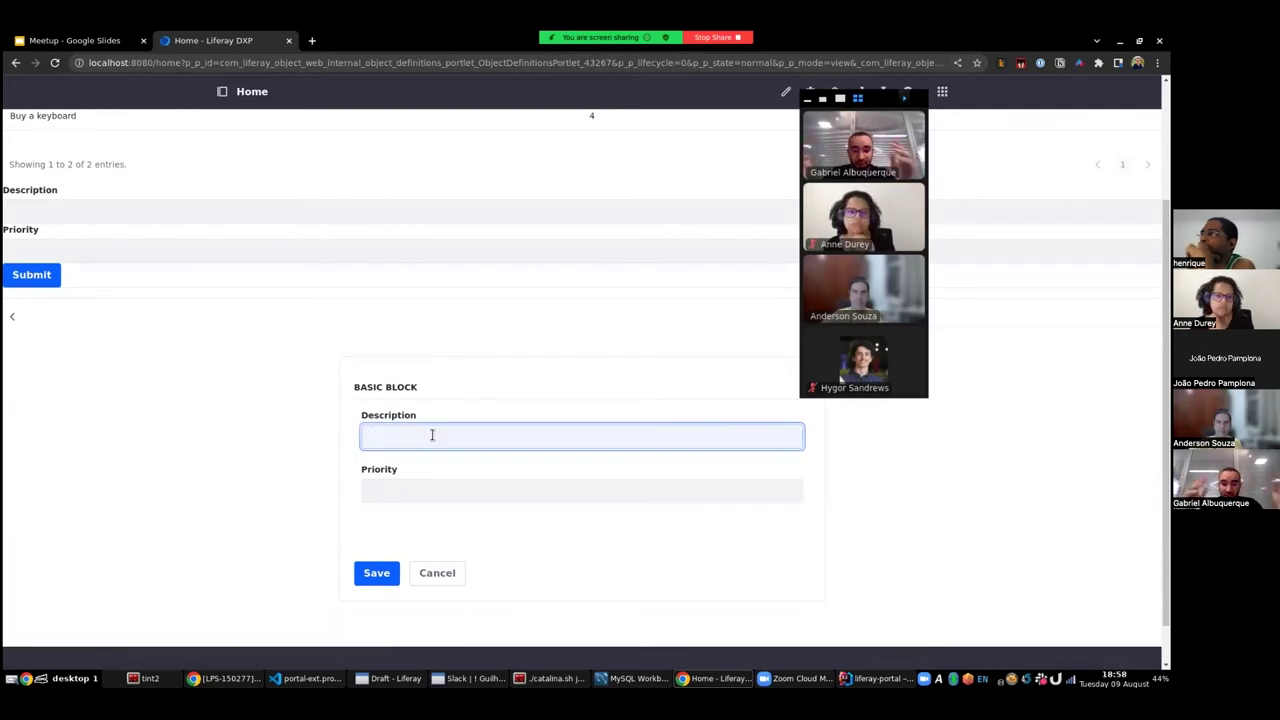
{"action": "left_click", "coordinate": [413, 490]}
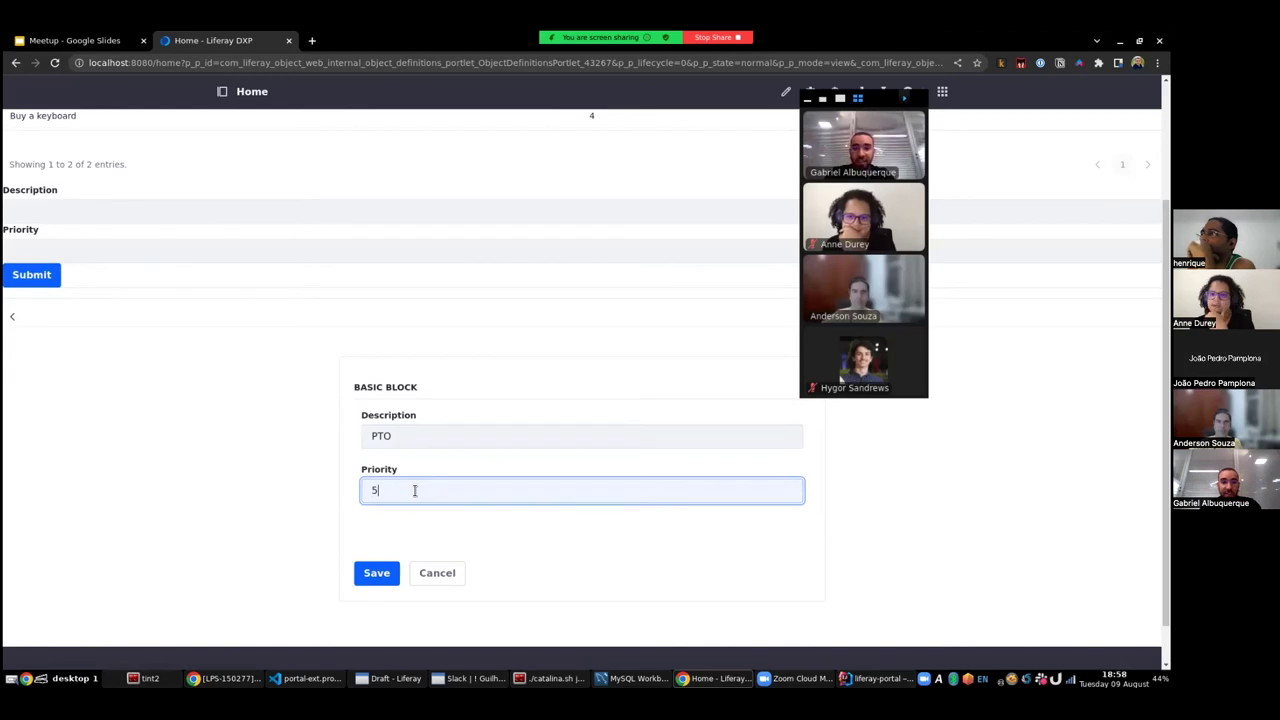
{"action": "left_click", "coordinate": [377, 576]}
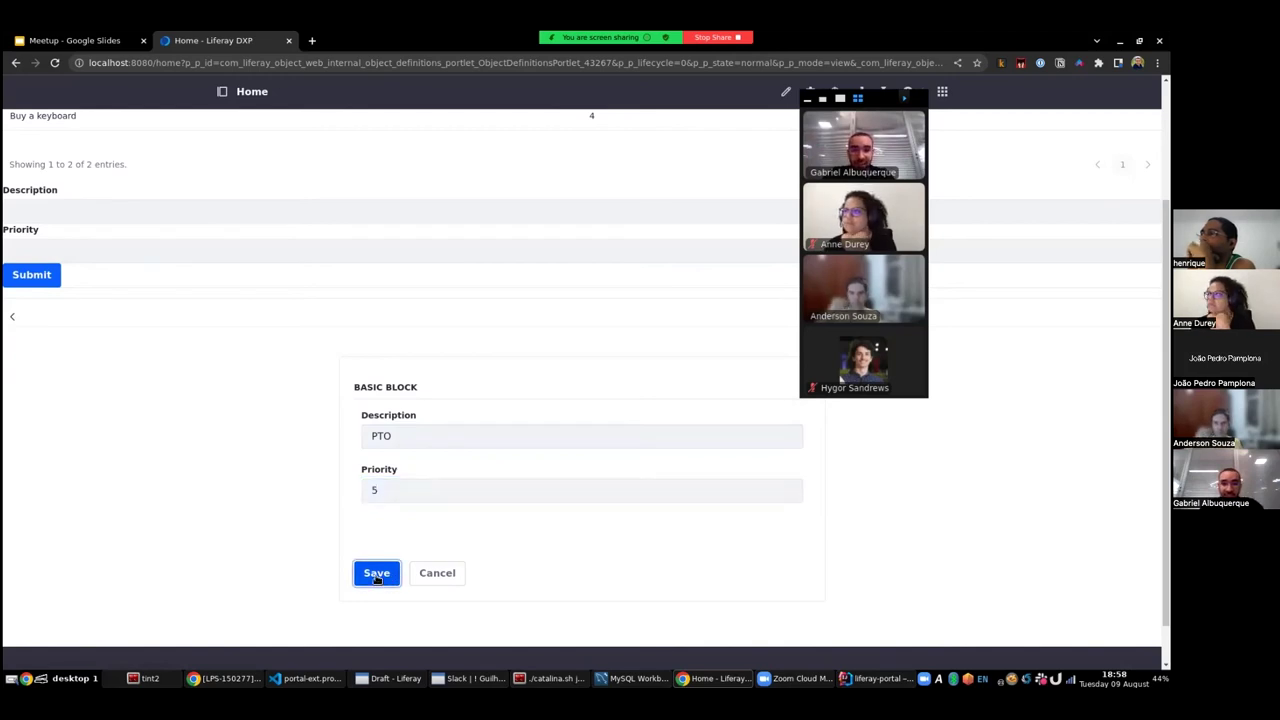
- Return to the home page and check both listings show the PTO ticket as ID 43412
{"action": "scroll", "coordinate": [814, 528], "scroll_direction": "down", "scroll_amount": 3}
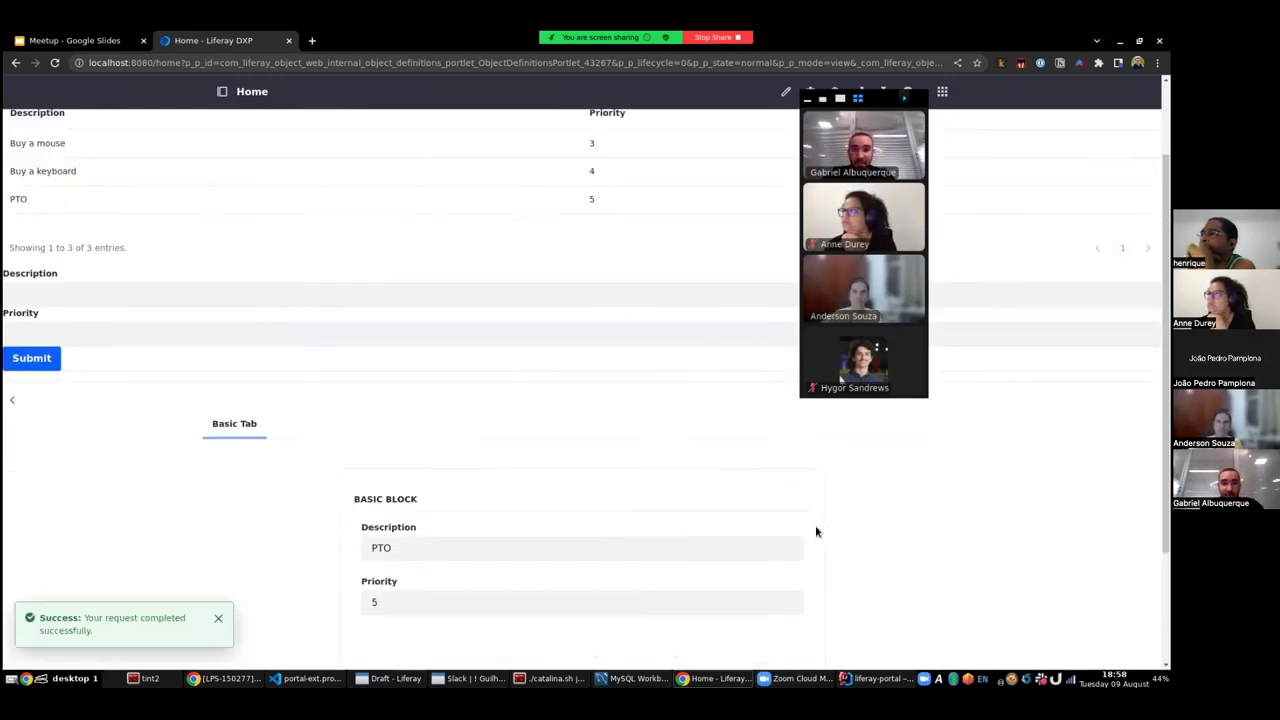
{"action": "scroll", "coordinate": [811, 520], "scroll_direction": "up", "scroll_amount": 2}
{"action": "scroll", "coordinate": [806, 543], "scroll_direction": "down", "scroll_amount": 2}
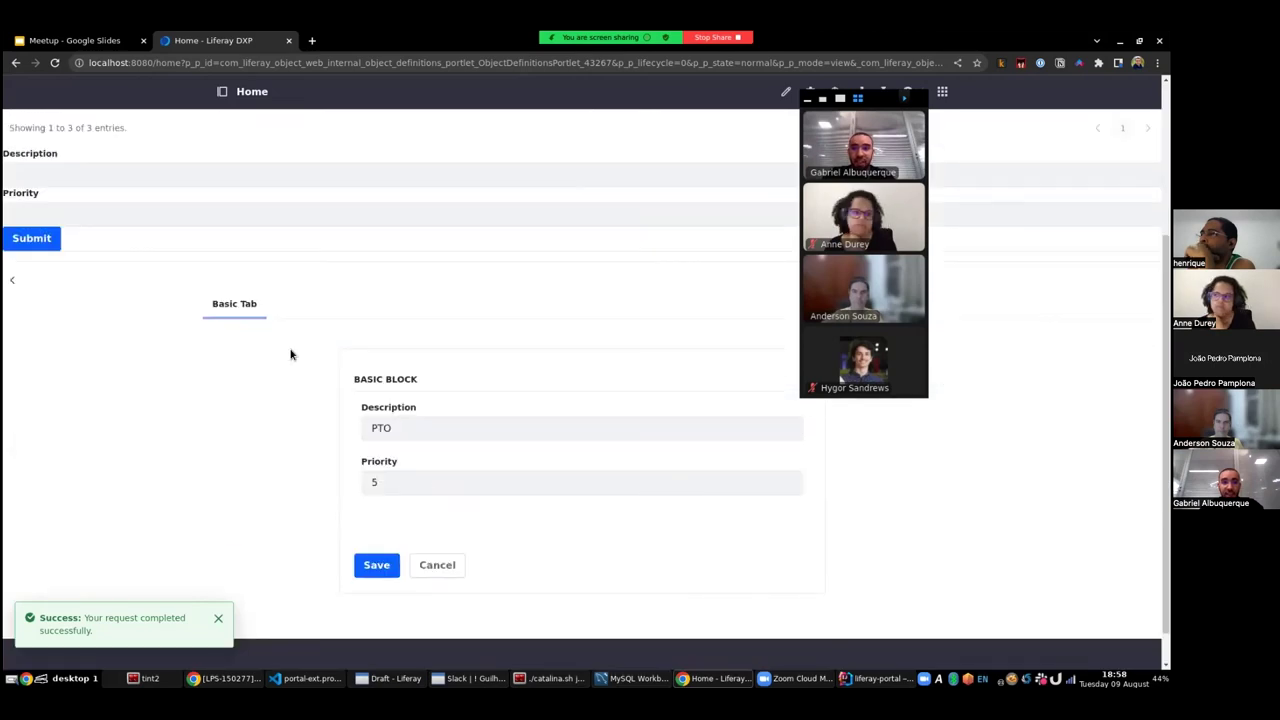
{"action": "left_click", "coordinate": [10, 284]}
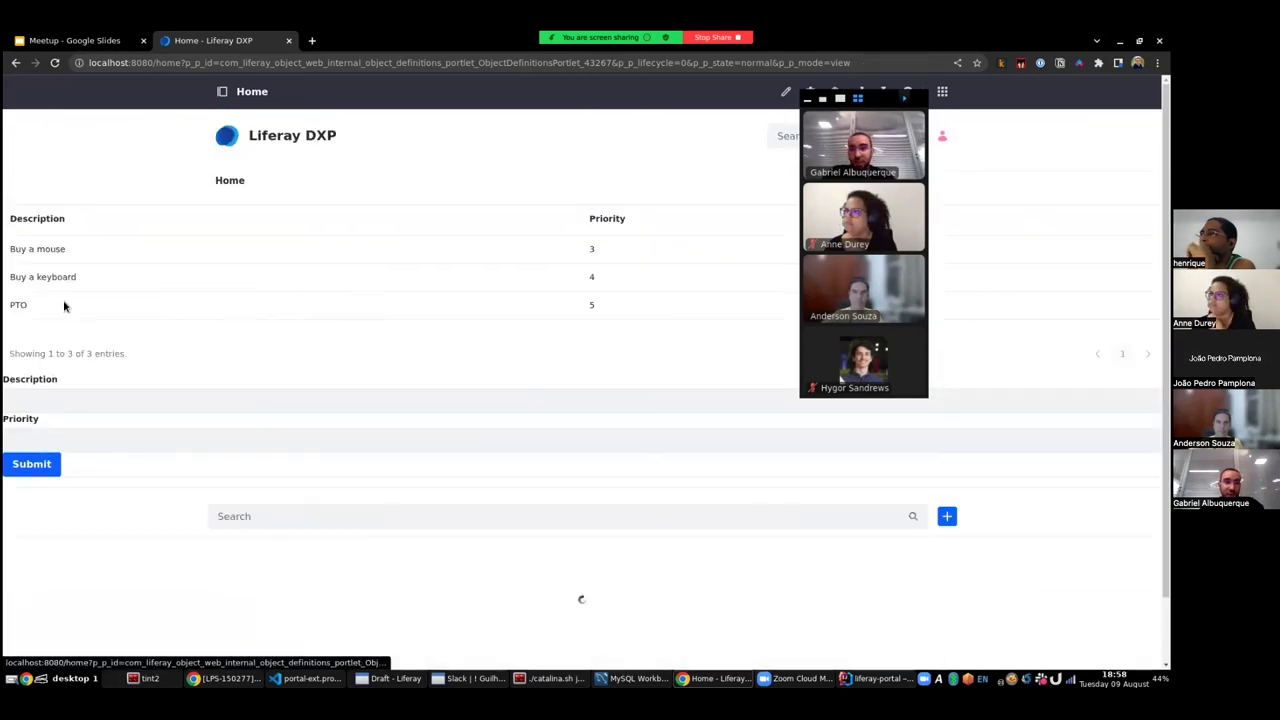
{"action": "scroll", "coordinate": [441, 488], "scroll_direction": "down", "scroll_amount": 2}
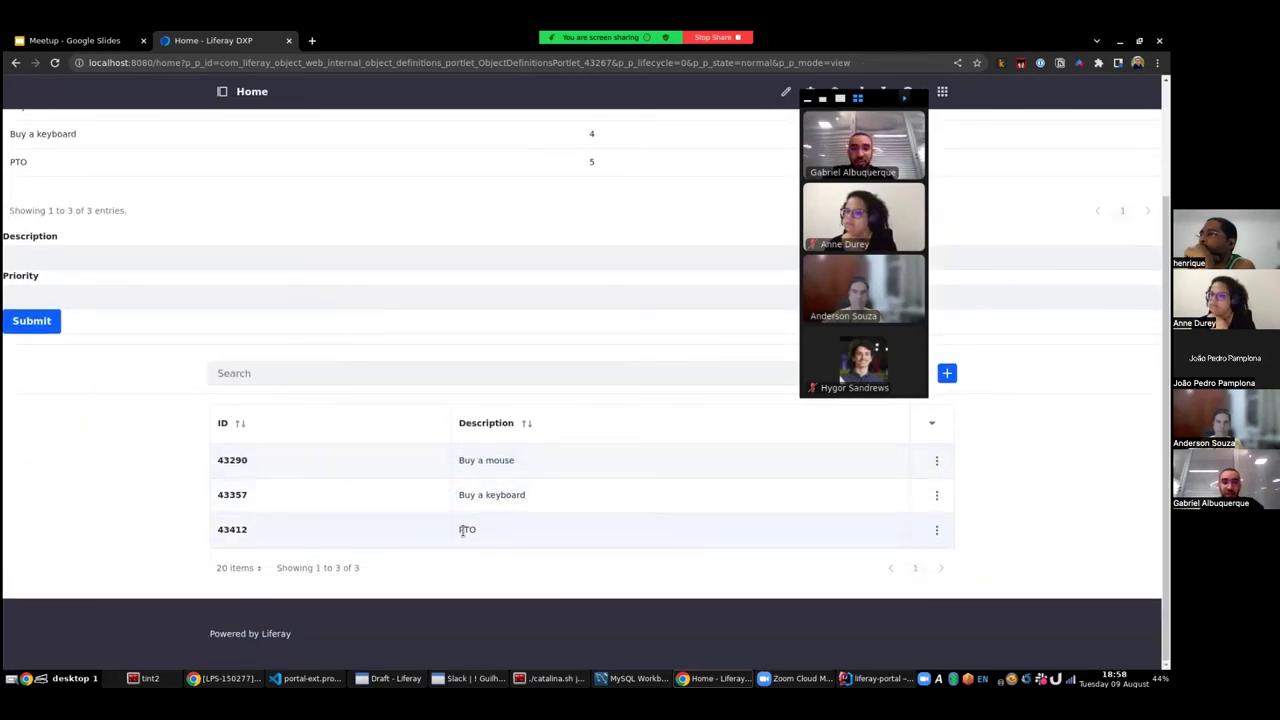
{"action": "scroll", "coordinate": [459, 537], "scroll_direction": "up", "scroll_amount": 2}
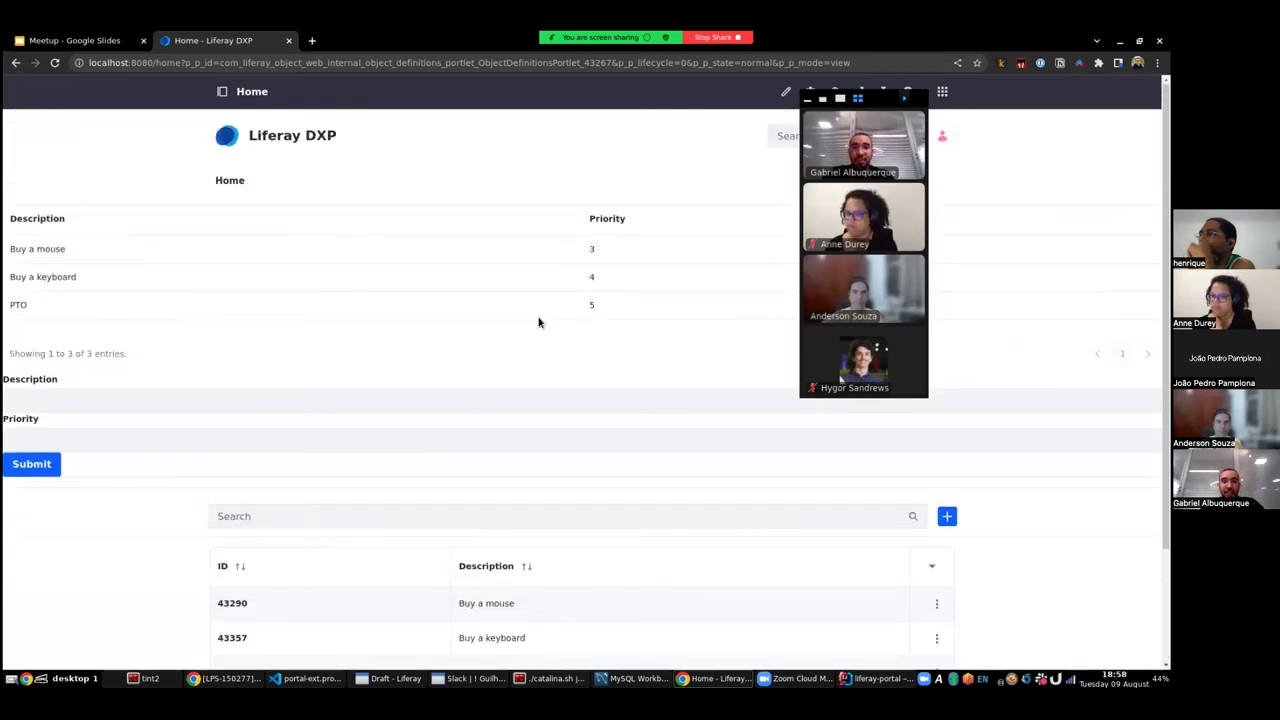
{"action": "left_click_drag", "start_coordinate": [8, 304], "coordinate": [608, 309]}
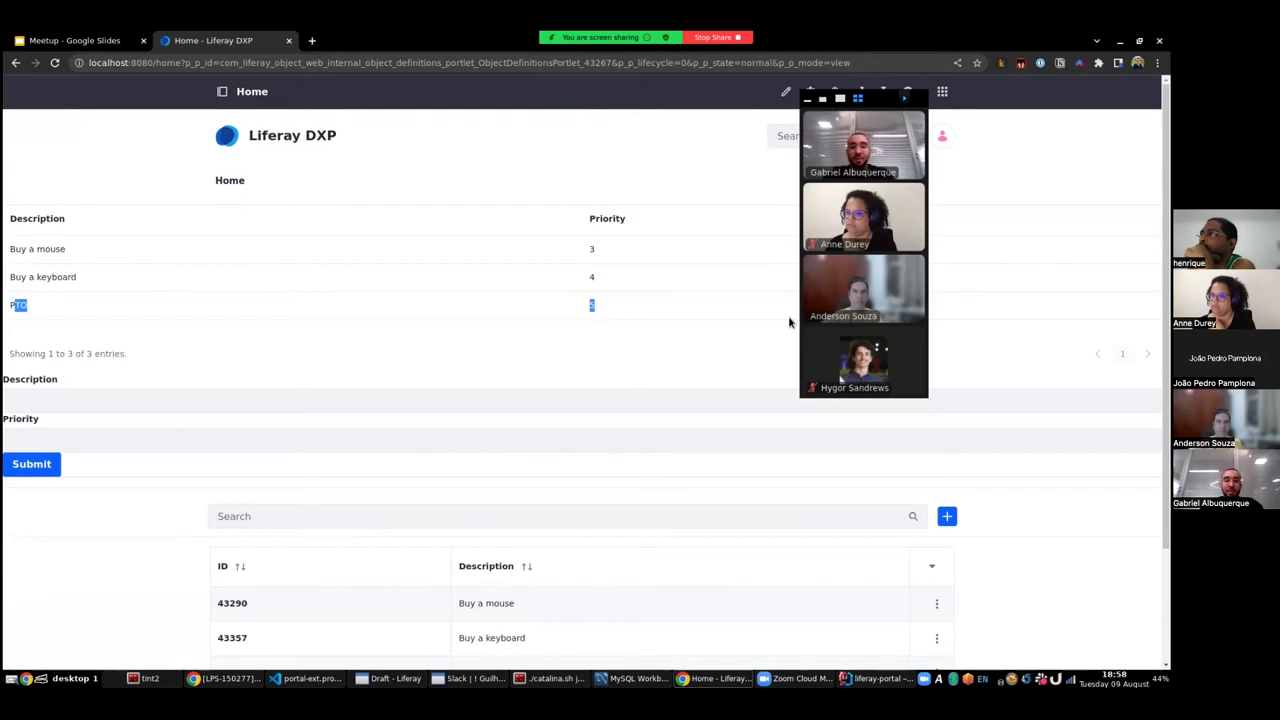
{"action": "scroll", "coordinate": [734, 337], "scroll_direction": "down", "scroll_amount": 1}
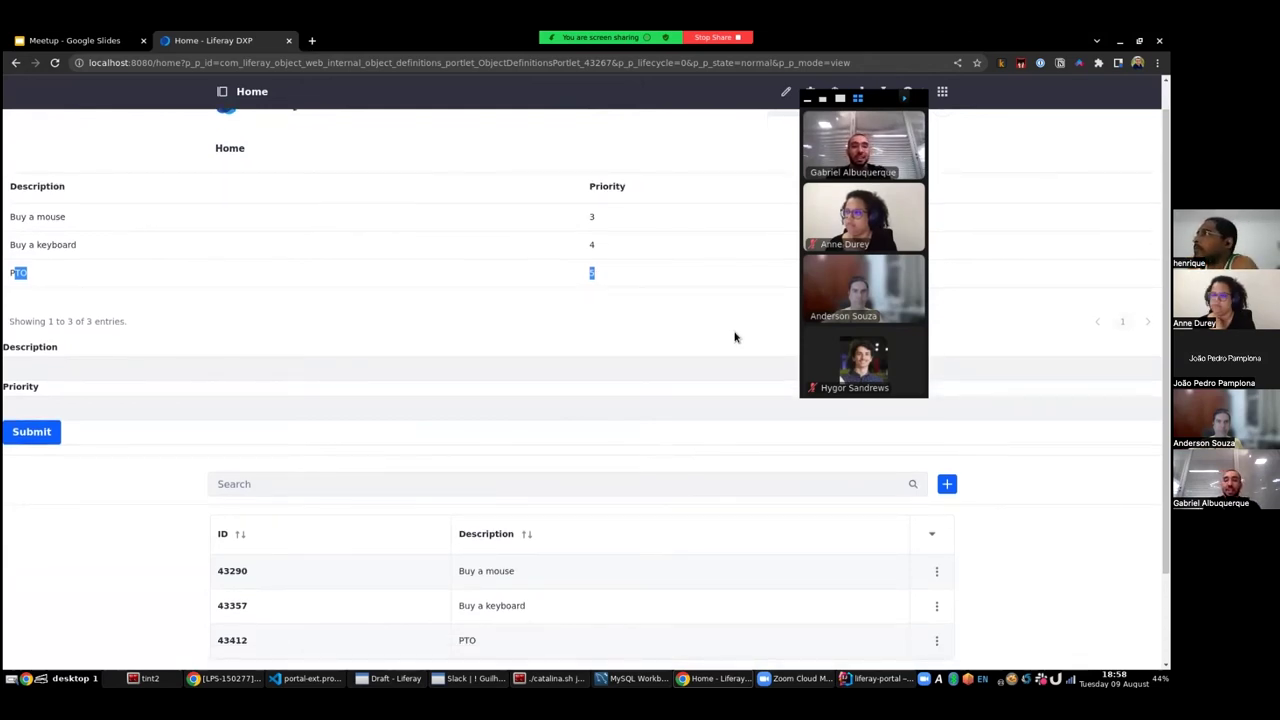
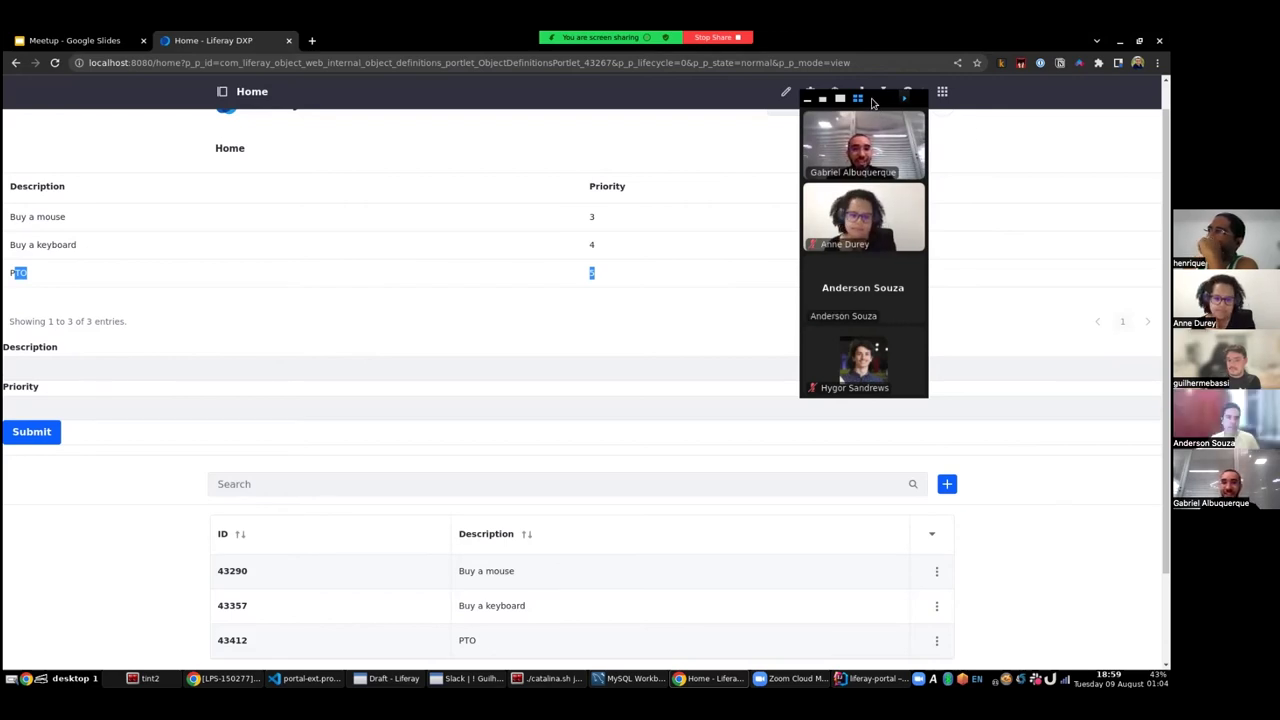
- Scroll back to the top of the home page listing Buy a mouse, Buy a keyboard and PTO
{"action": "left_click_drag", "start_coordinate": [898, 115], "coordinate": [1043, 265]}
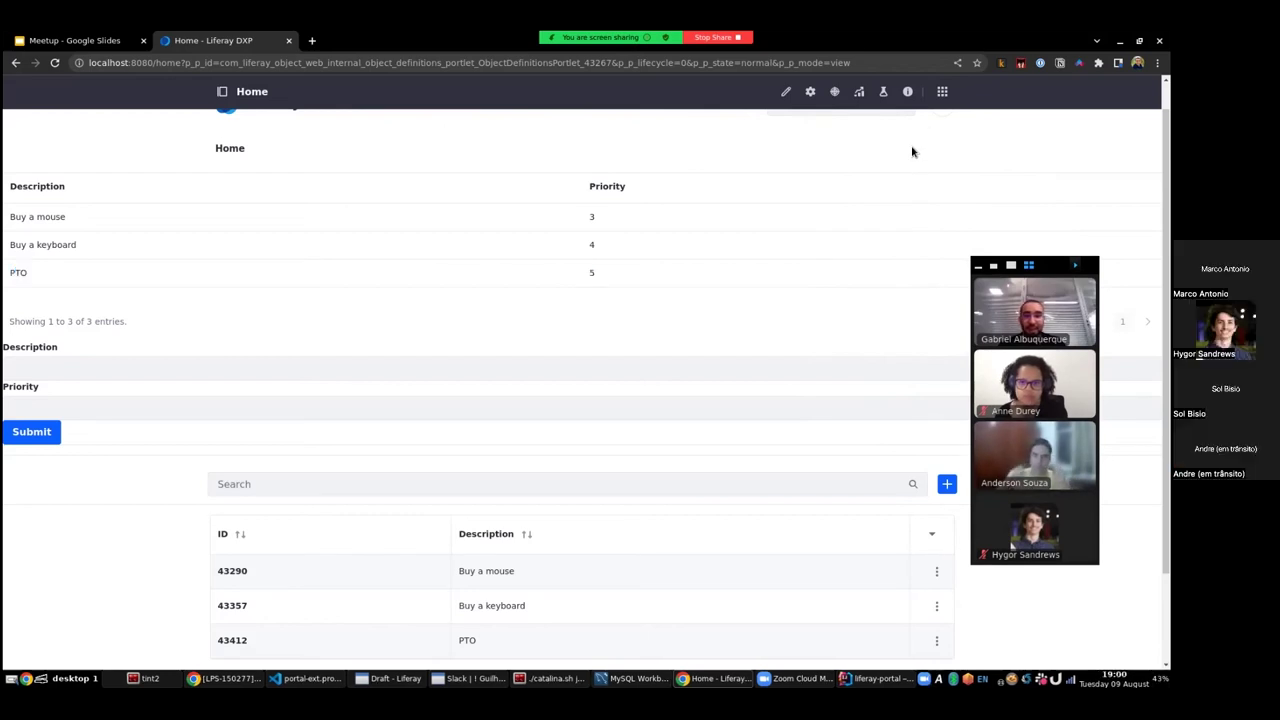
{"action": "scroll", "coordinate": [863, 229], "scroll_direction": "up", "scroll_amount": 1}
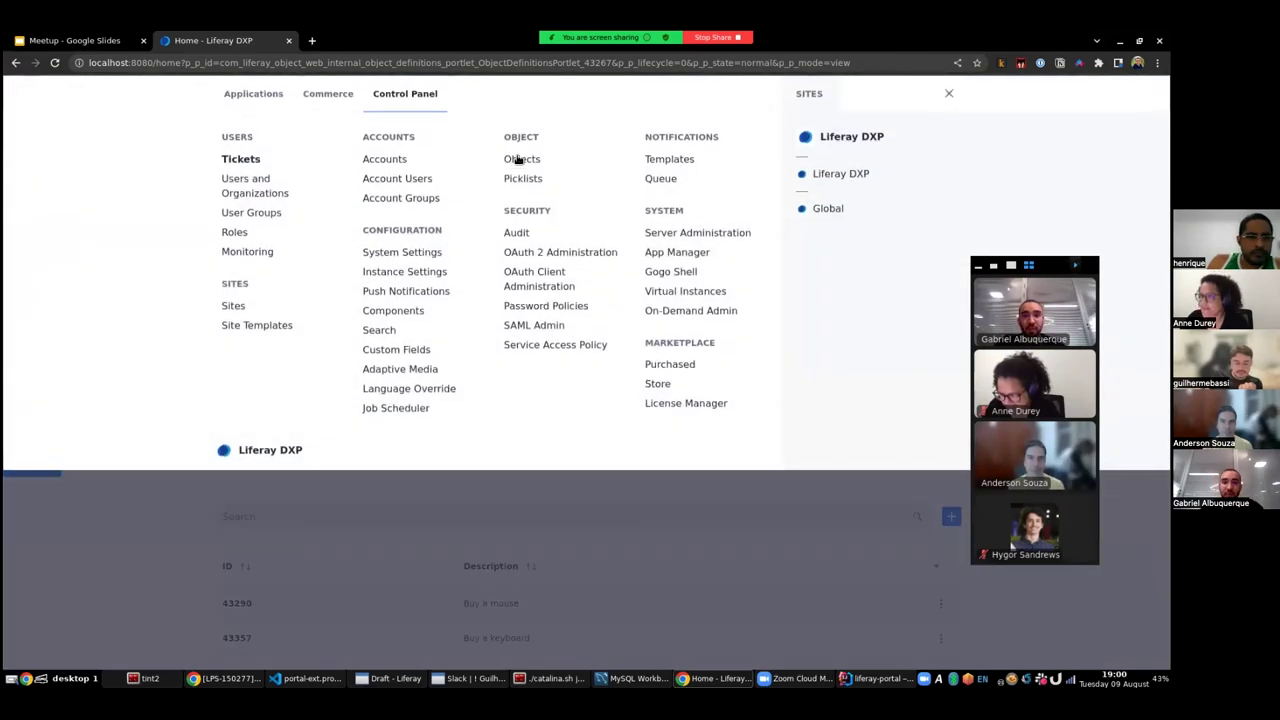
- Open the Ticket object's Validations from the Objects list
{"action": "left_click", "coordinate": [522, 143]}
{"action": "left_click", "coordinate": [237, 424]}
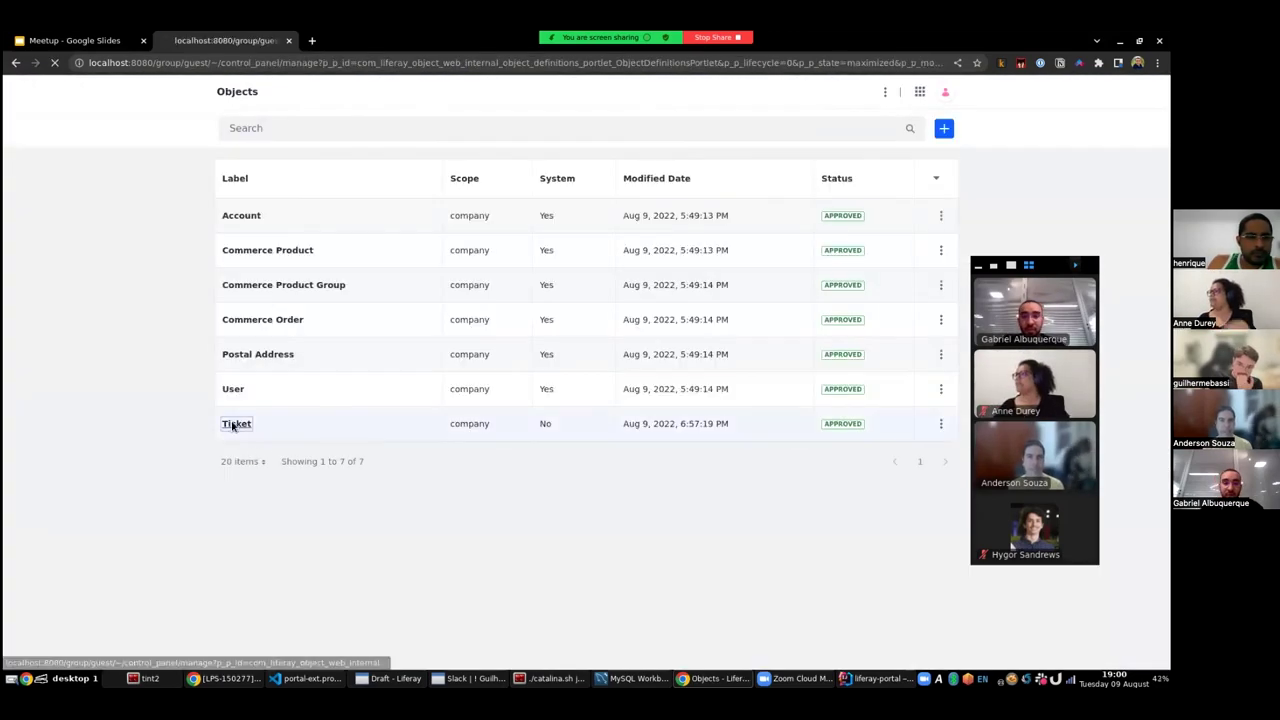
{"action": "left_click", "coordinate": [589, 121]}
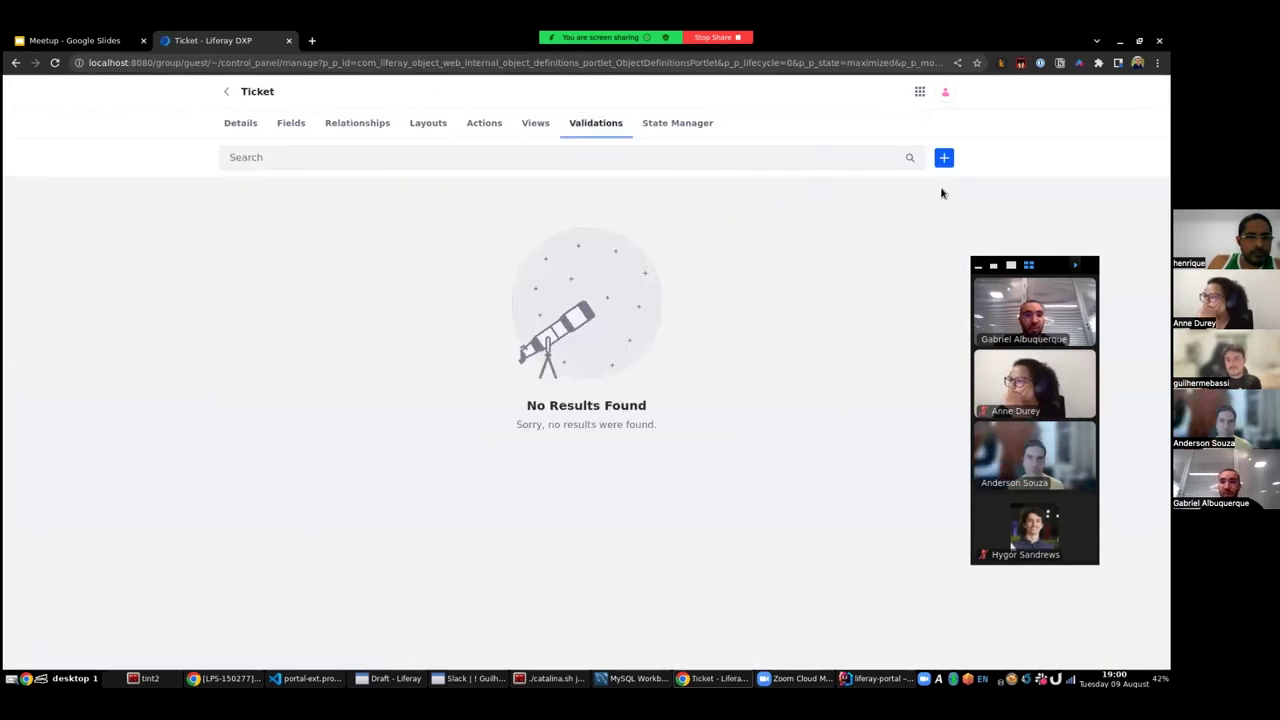
- Add a validation labelled 'Basic Validation' of type Expression Builder and save it
{"action": "left_click", "coordinate": [943, 157]}
{"action": "left_click", "coordinate": [474, 176]}
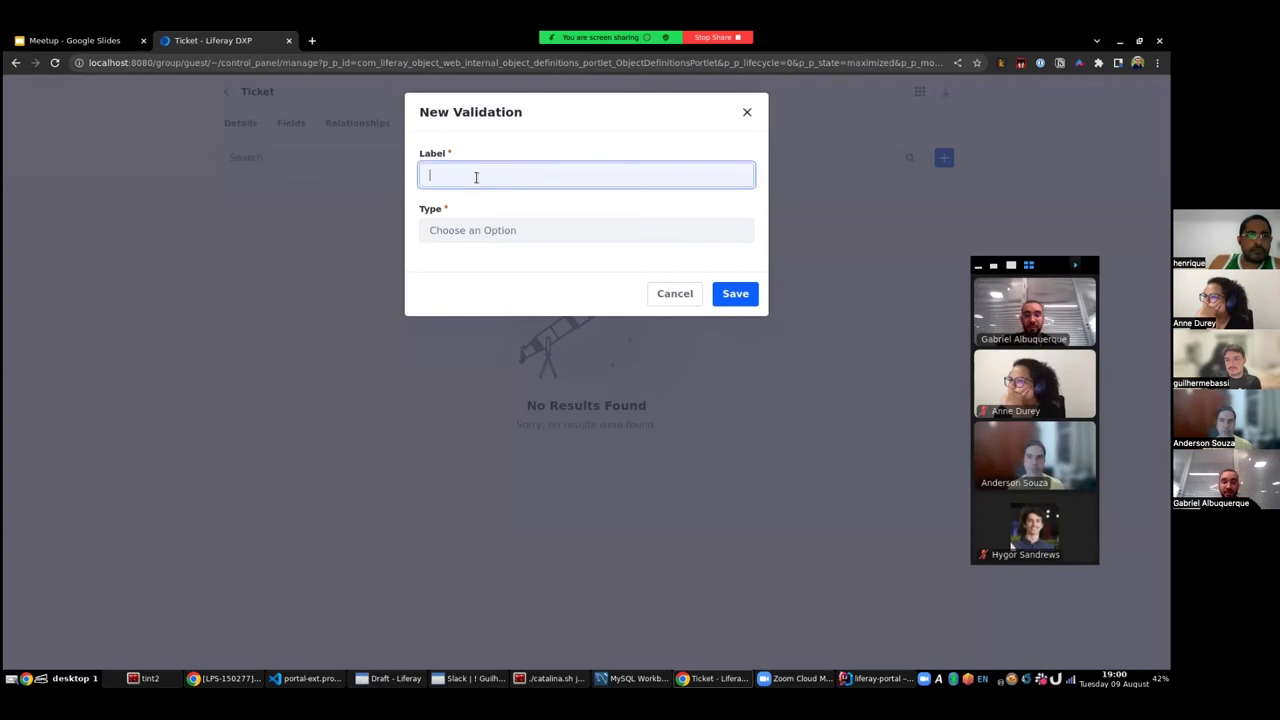
{"action": "type", "text": "Basic Val"}
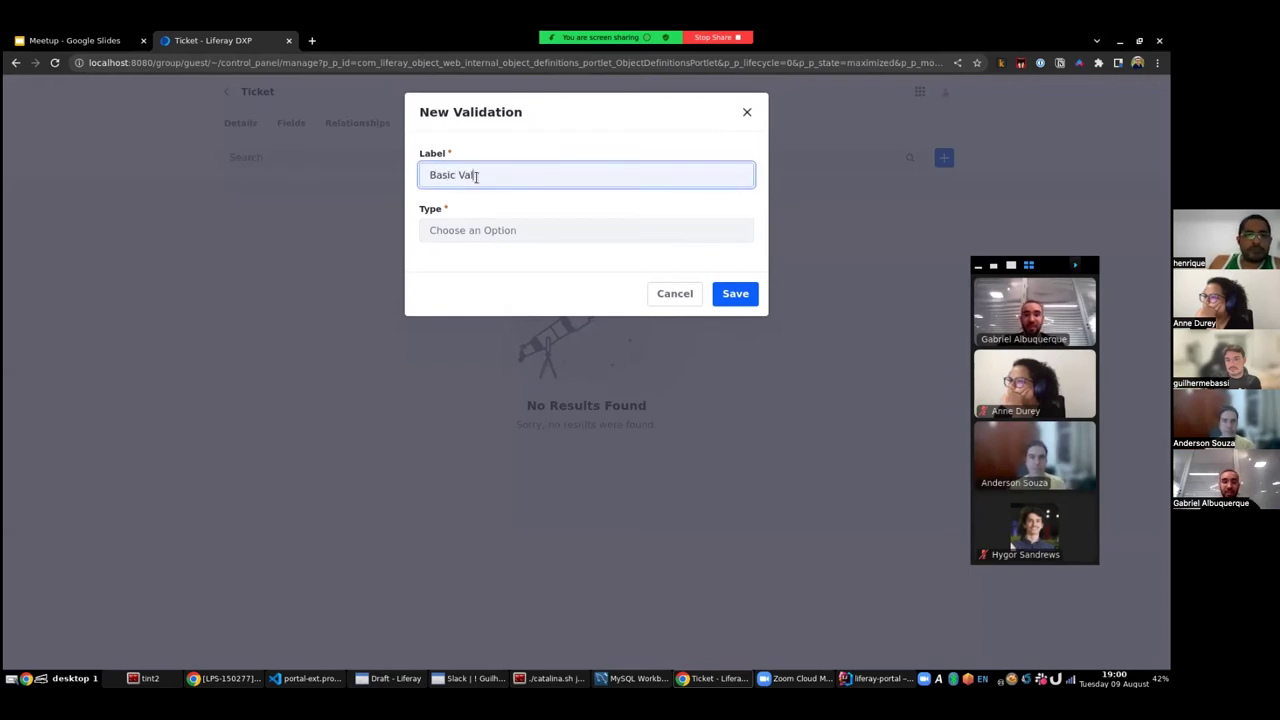
{"action": "type", "text": "idation"}
{"action": "left_click", "coordinate": [439, 230]}
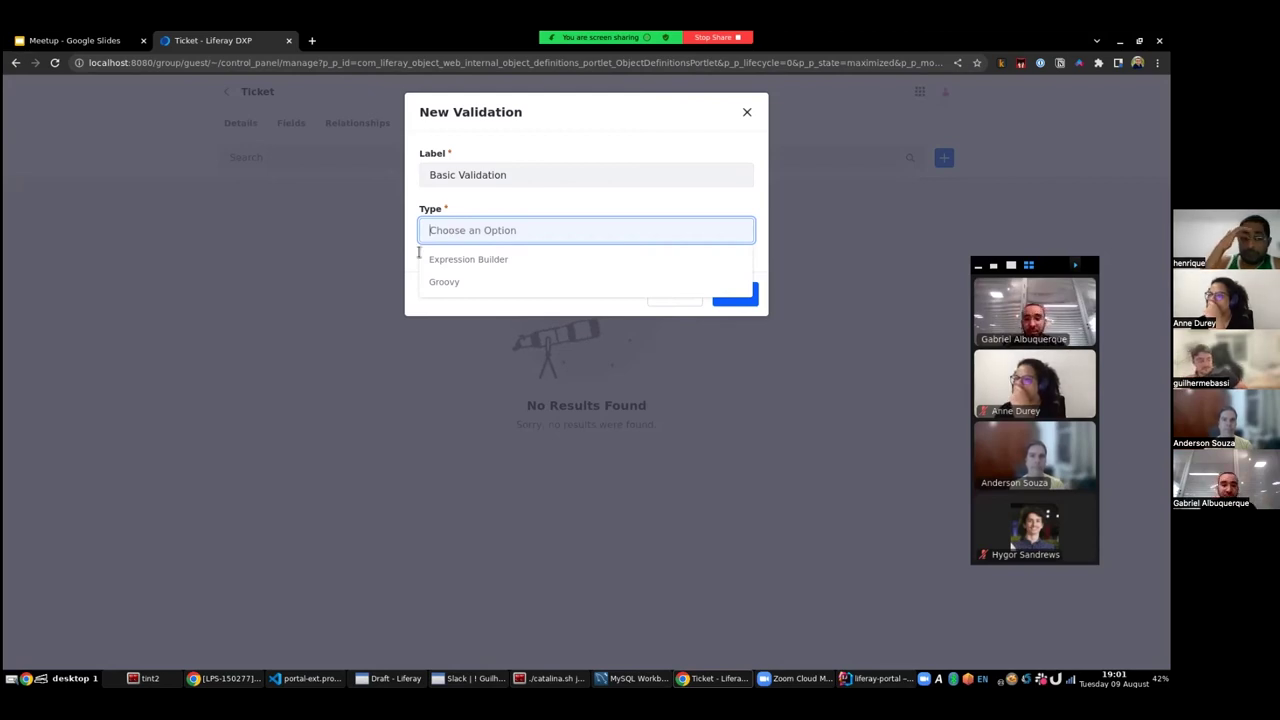
{"action": "left_click", "coordinate": [466, 259]}
{"action": "left_click", "coordinate": [735, 293]}
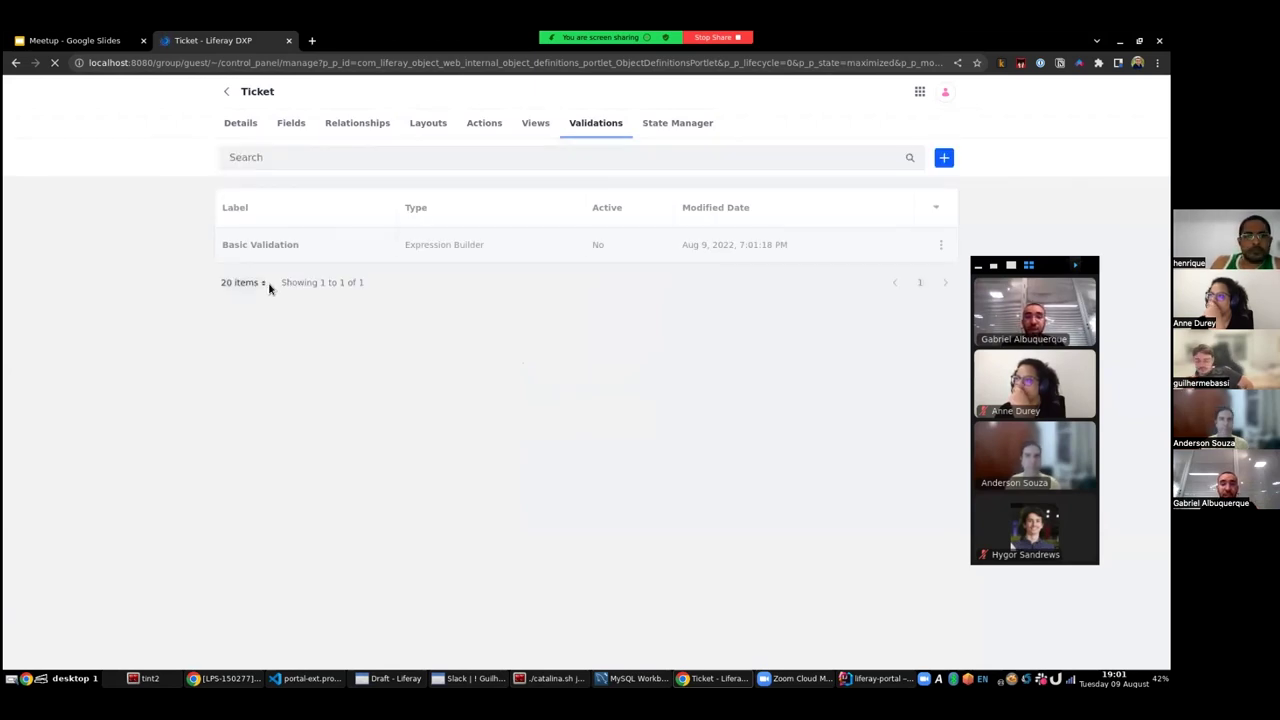
- Open Basic Validation and keep On Submission as its trigger event
{"action": "left_click", "coordinate": [257, 246]}
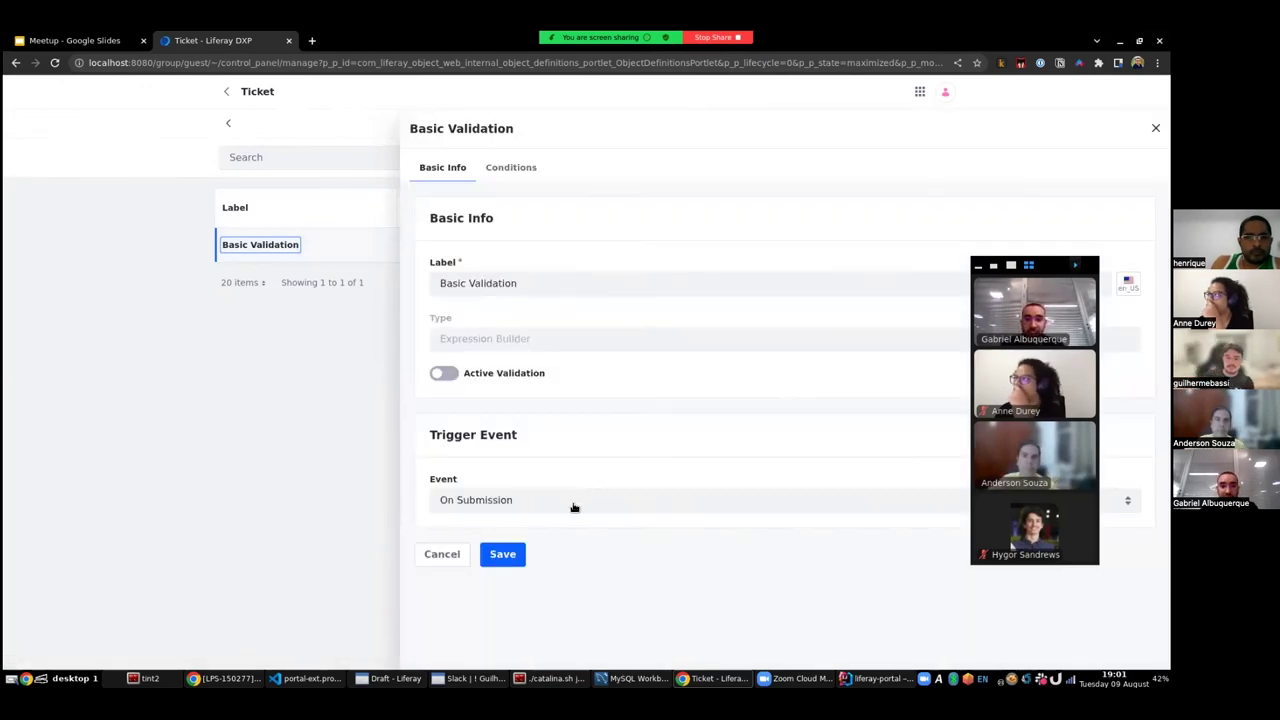
{"action": "left_click", "coordinate": [543, 499]}
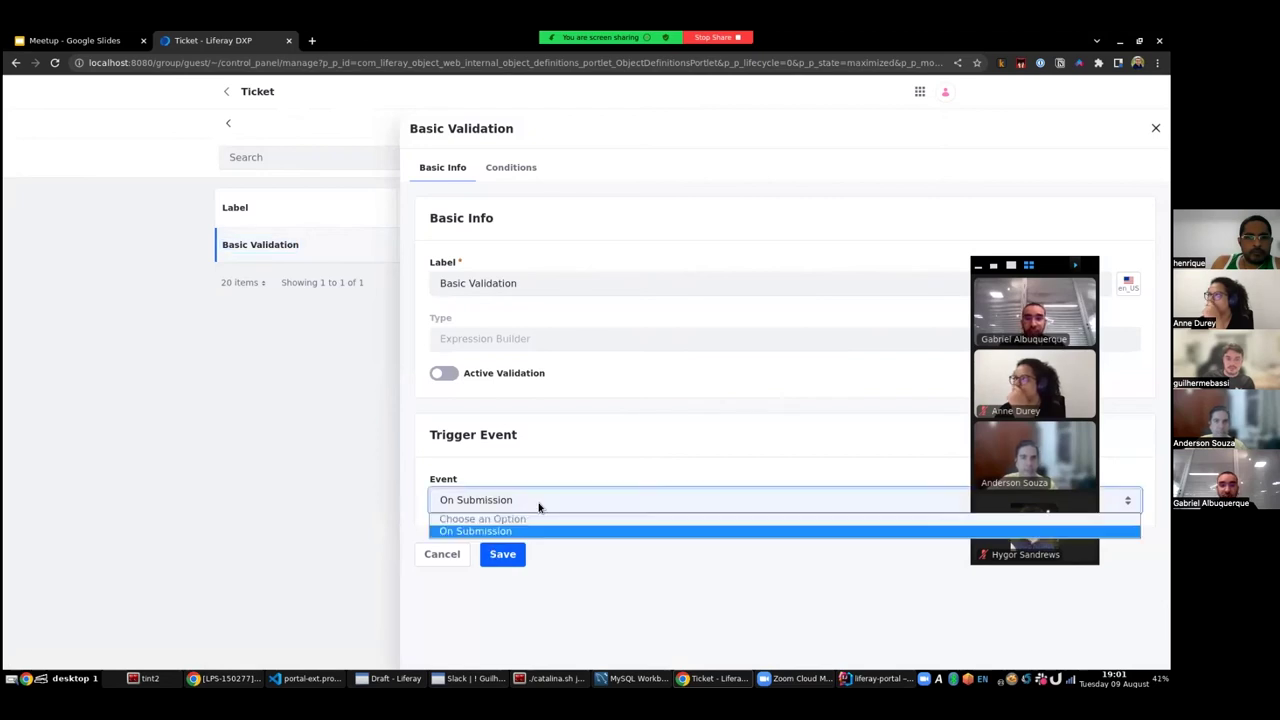
{"action": "left_click", "coordinate": [550, 503]}
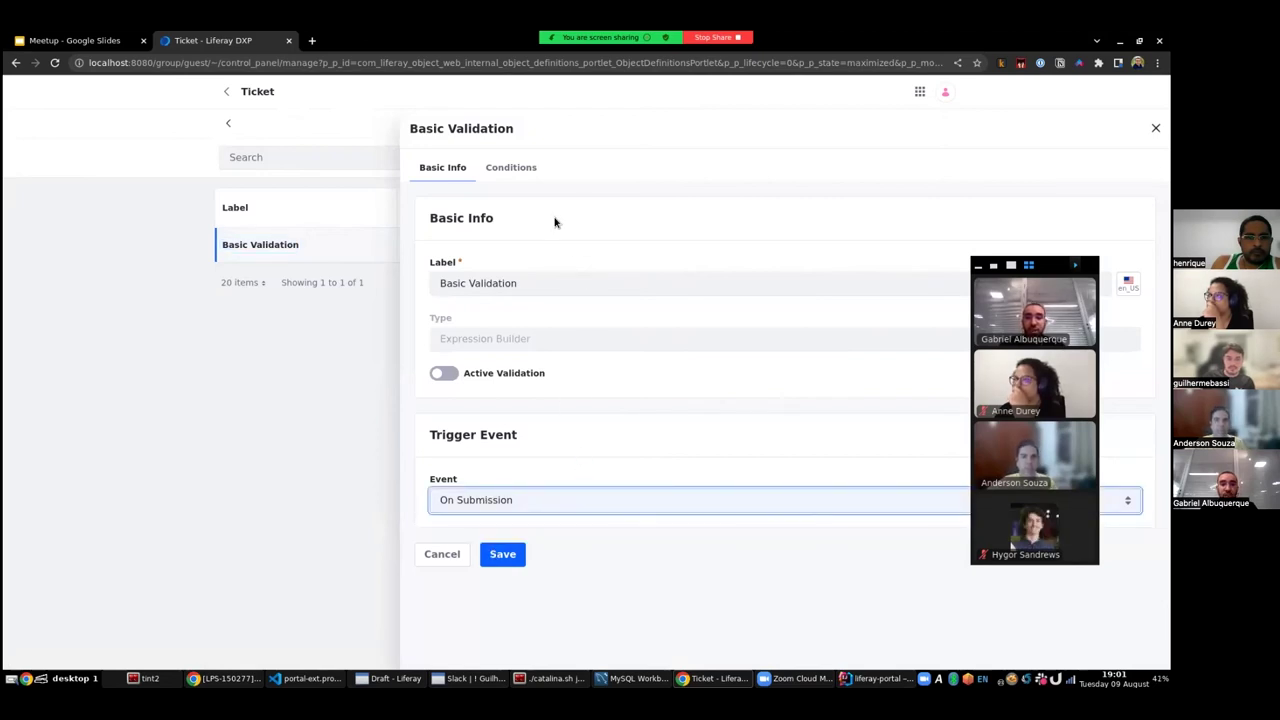
- In the Conditions editor, insert an Is Empty function into the expression
{"action": "left_click", "coordinate": [509, 168]}
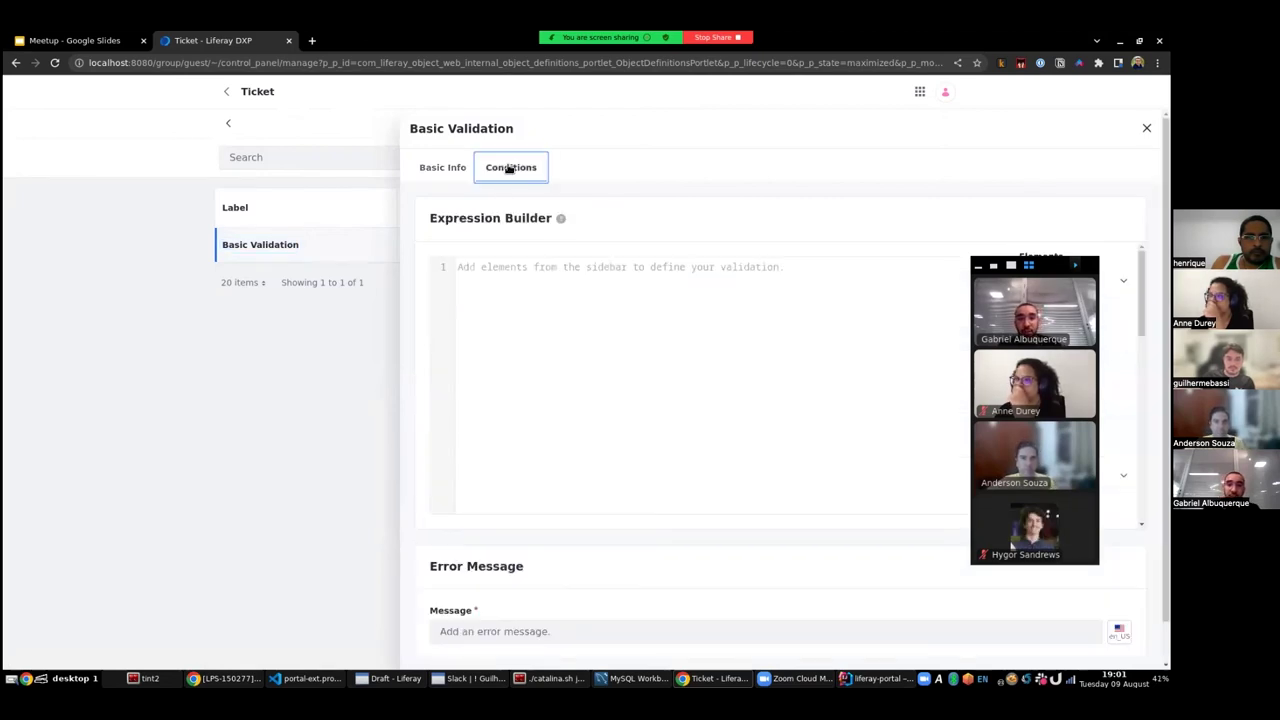
{"action": "left_click_drag", "start_coordinate": [1037, 262], "coordinate": [254, 252]}
{"action": "scroll", "coordinate": [1065, 330], "scroll_direction": "down", "scroll_amount": 1}
{"action": "scroll", "coordinate": [1060, 360], "scroll_direction": "down", "scroll_amount": 5}
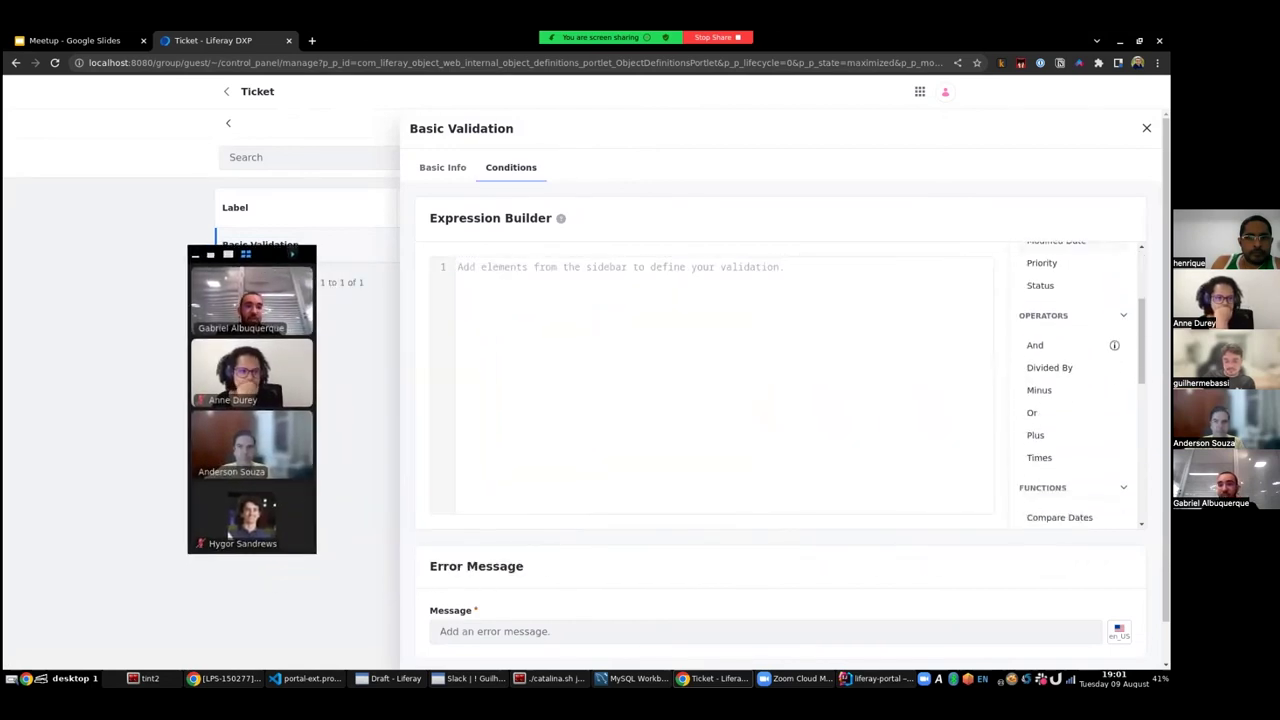
{"action": "scroll", "coordinate": [1055, 390], "scroll_direction": "down", "scroll_amount": 4}
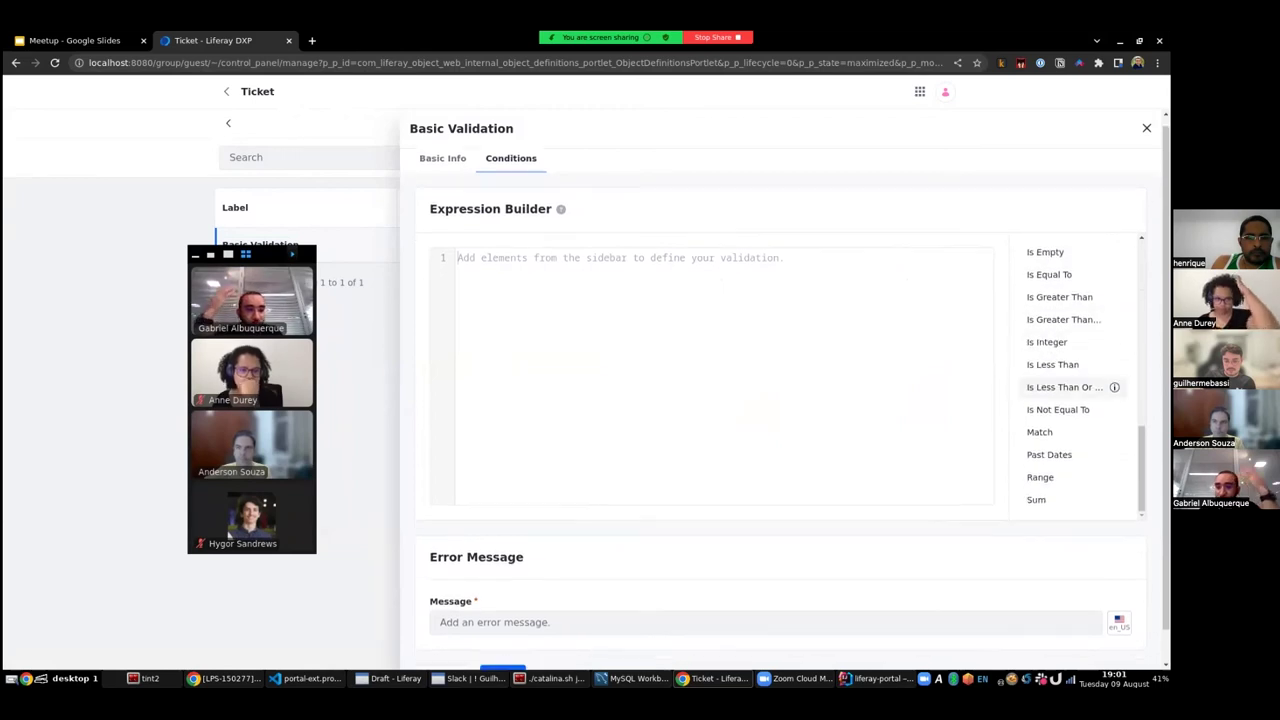
{"action": "scroll", "coordinate": [1055, 390], "scroll_direction": "up", "scroll_amount": 5}
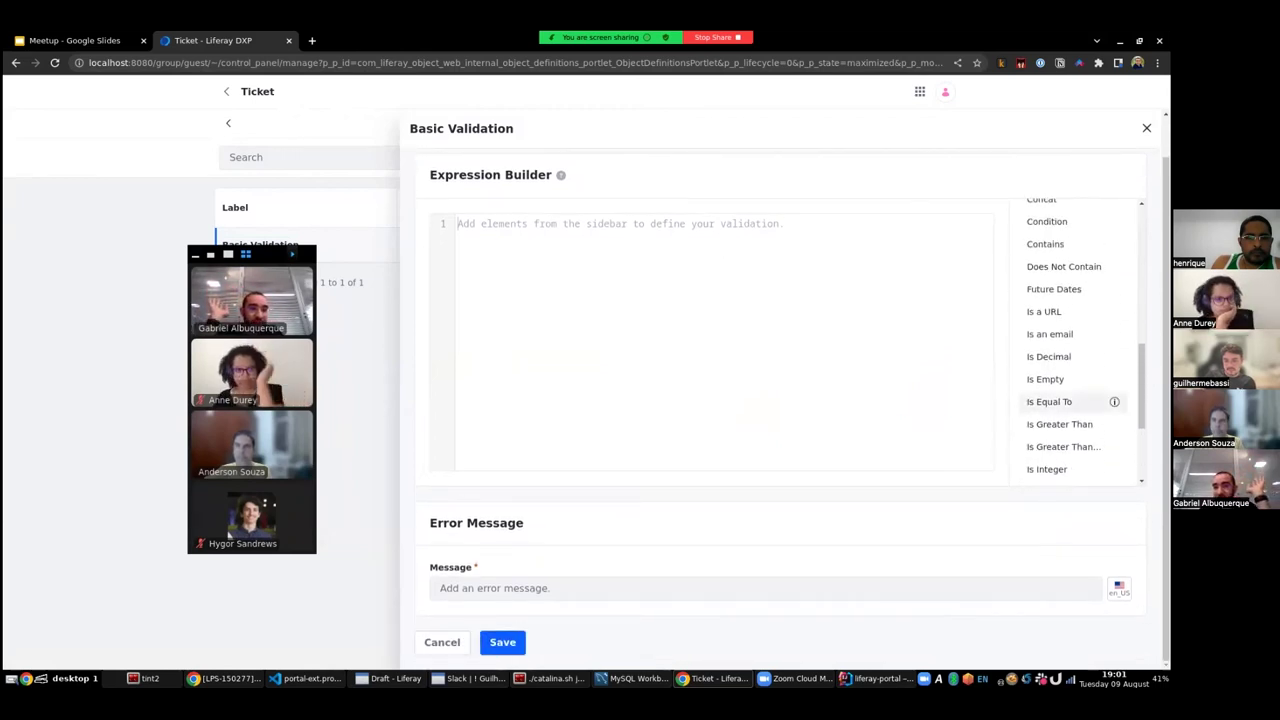
{"action": "scroll", "coordinate": [1050, 401], "scroll_direction": "up", "scroll_amount": 3}
{"action": "scroll", "coordinate": [1050, 401], "scroll_direction": "down", "scroll_amount": 3}
{"action": "left_click", "coordinate": [1045, 379]}
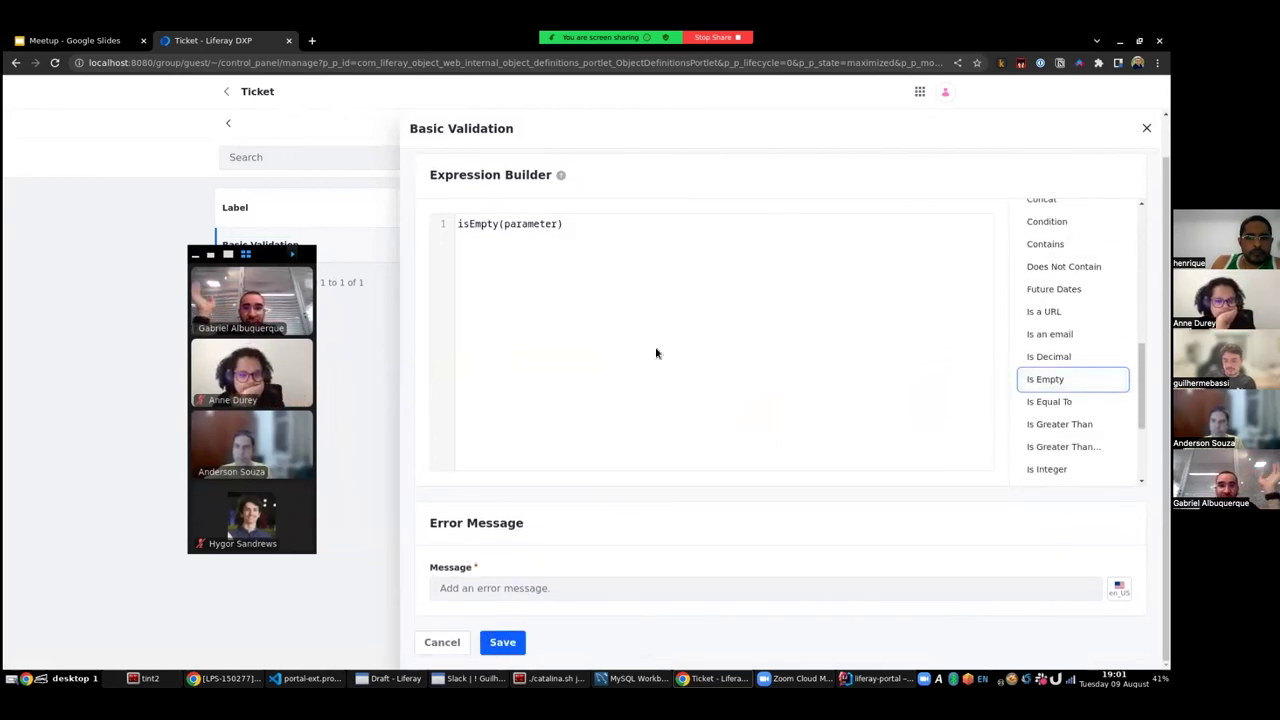
- Fill the Is Empty parameter with the Priority field so it reads isEmpty(priority)
{"action": "double_click", "coordinate": [531, 224]}
{"action": "scroll", "coordinate": [1065, 345], "scroll_direction": "up", "scroll_amount": 8}
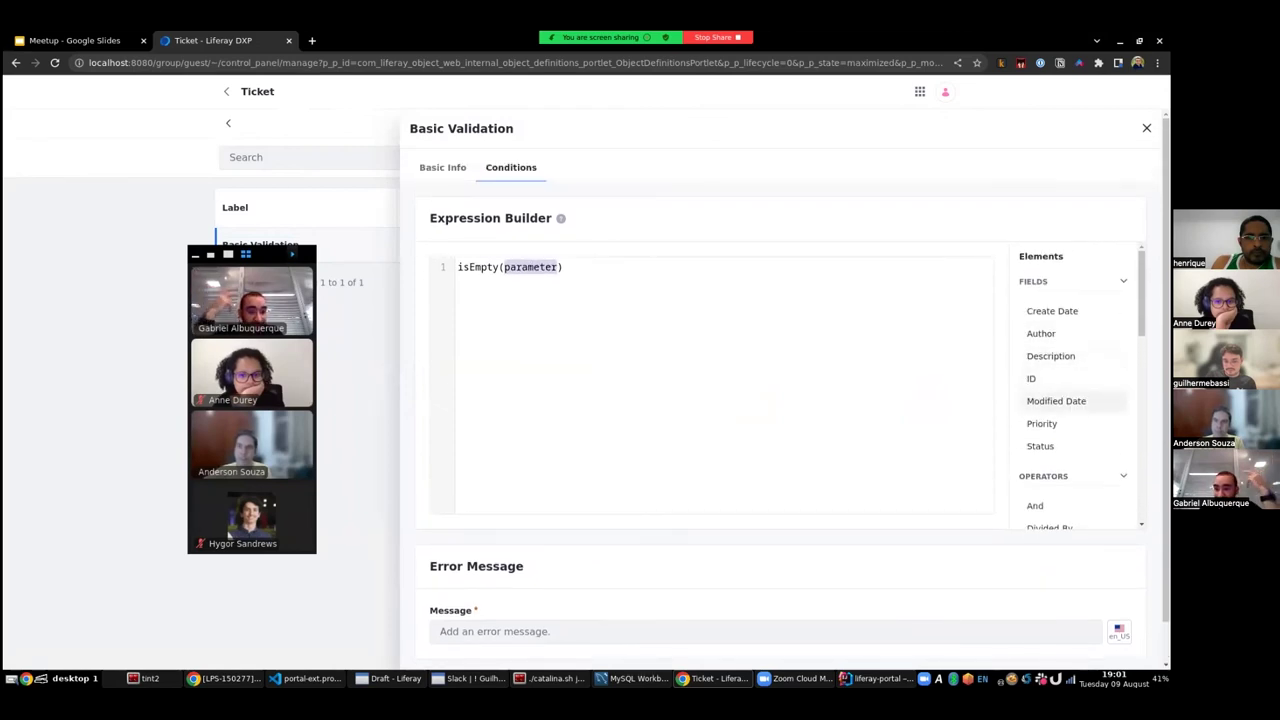
{"action": "left_click", "coordinate": [1041, 423]}
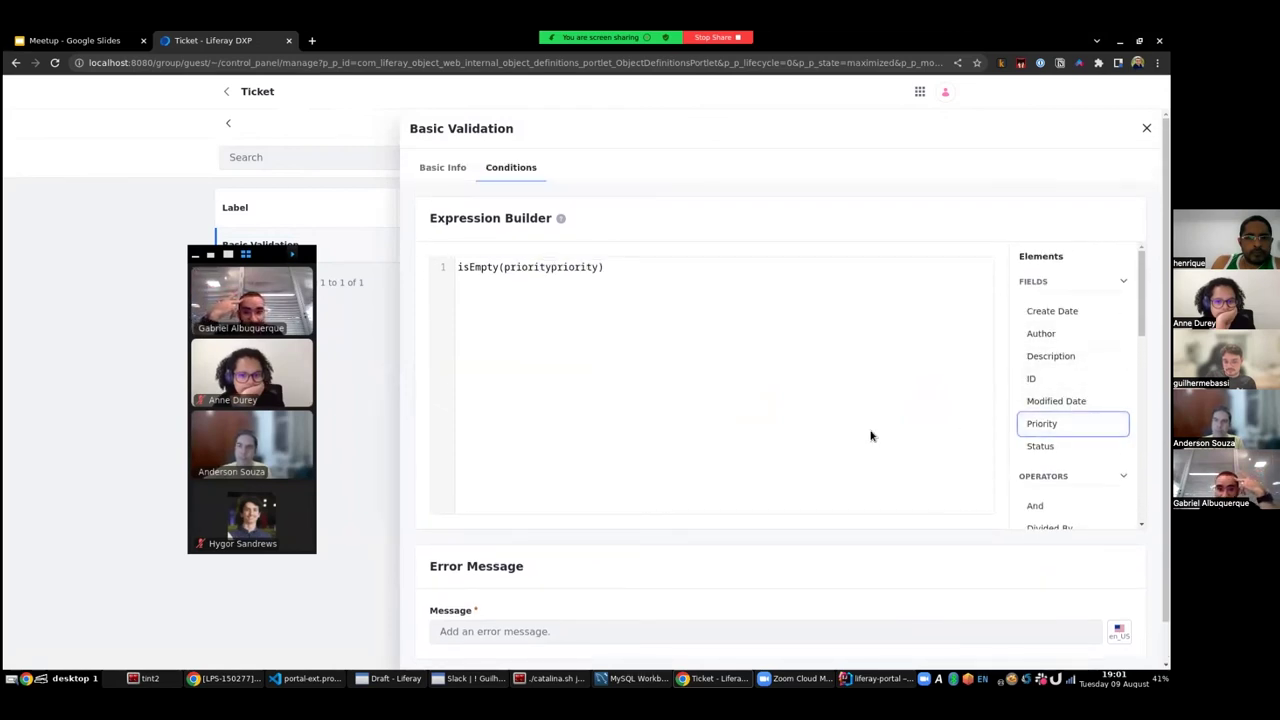
{"action": "double_click", "coordinate": [563, 267]}
{"action": "left_click", "coordinate": [1040, 423]}
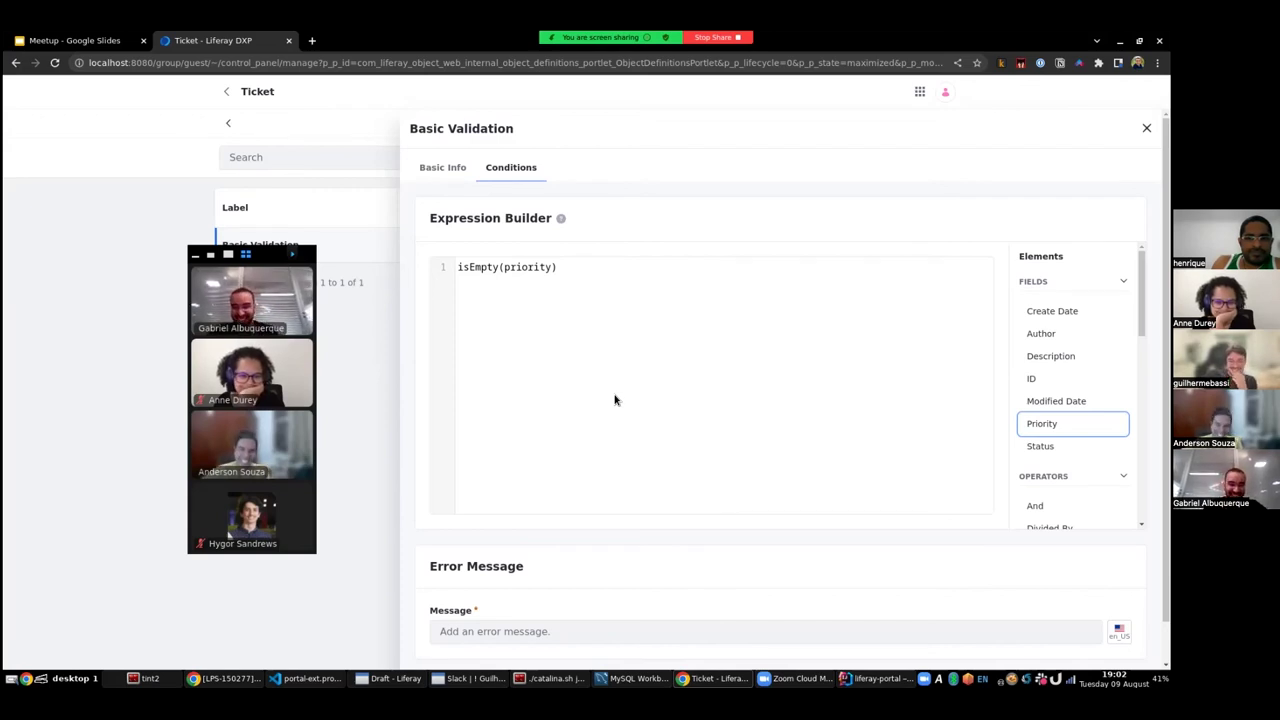
{"action": "scroll", "coordinate": [783, 320], "scroll_direction": "down", "scroll_amount": 1}
{"action": "scroll", "coordinate": [783, 320], "scroll_direction": "down", "scroll_amount": 1}
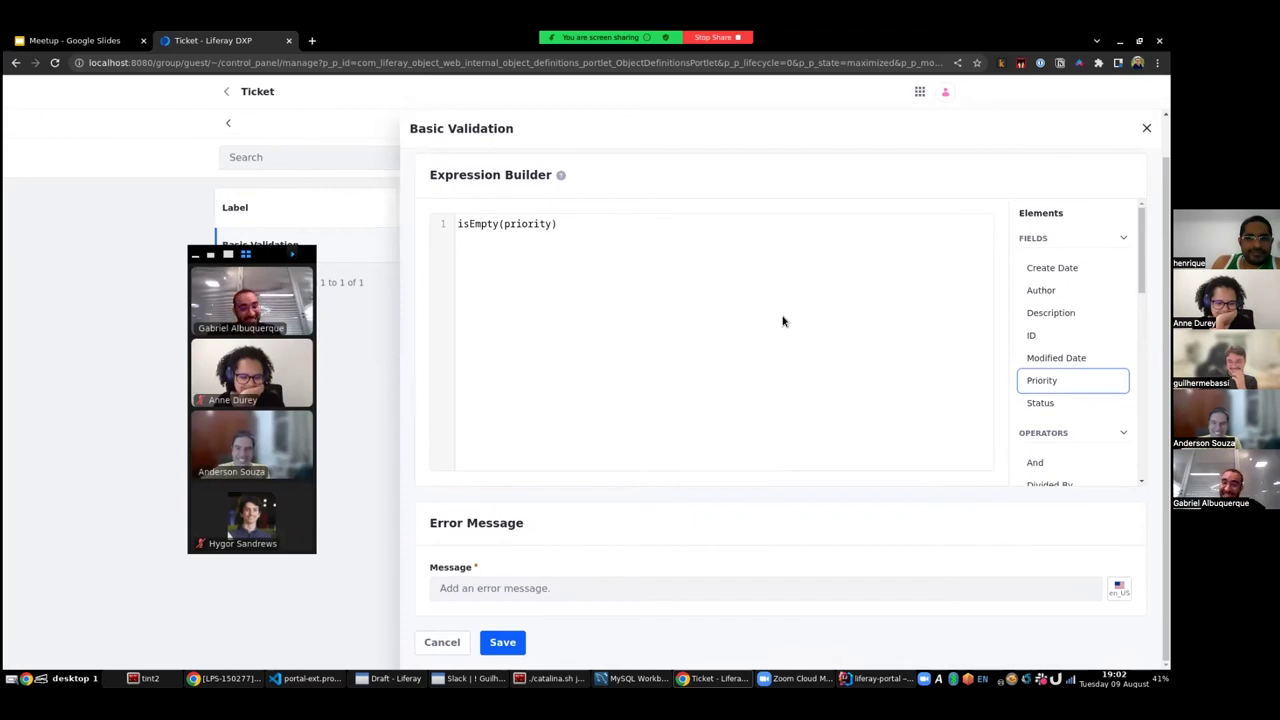
{"action": "left_click", "coordinate": [458, 224]}
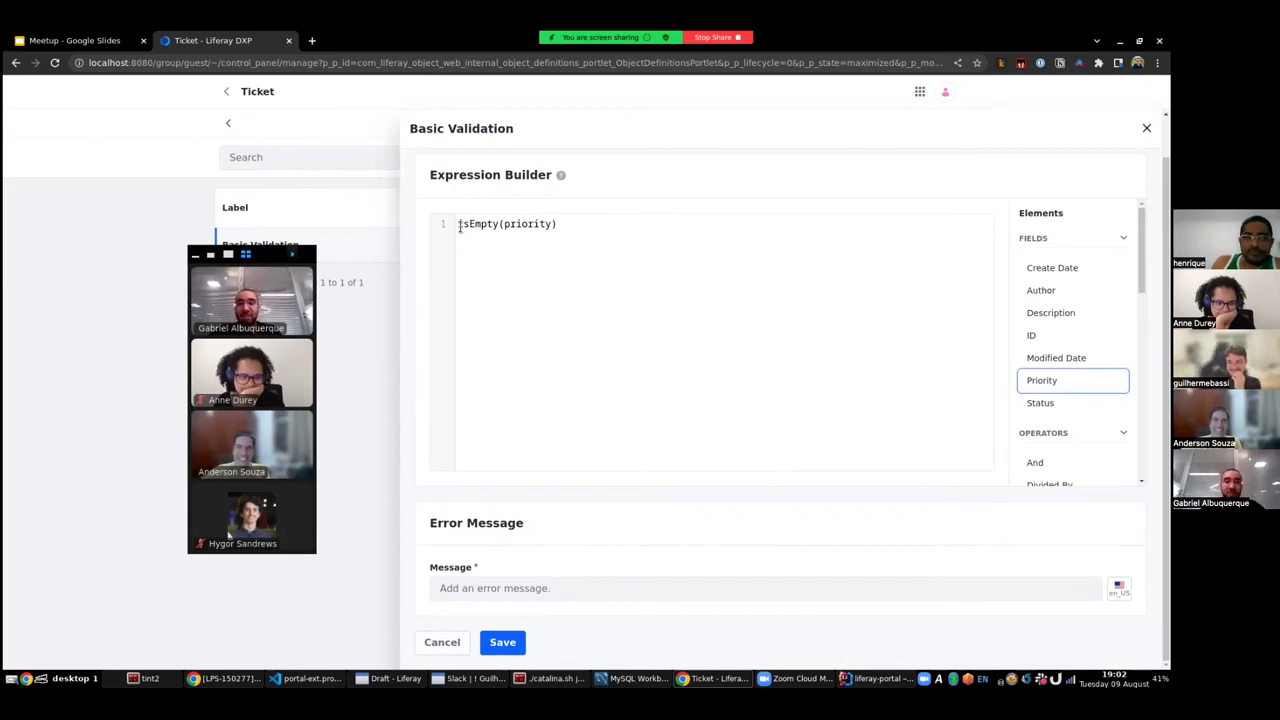
{"action": "double_click", "coordinate": [491, 224]}
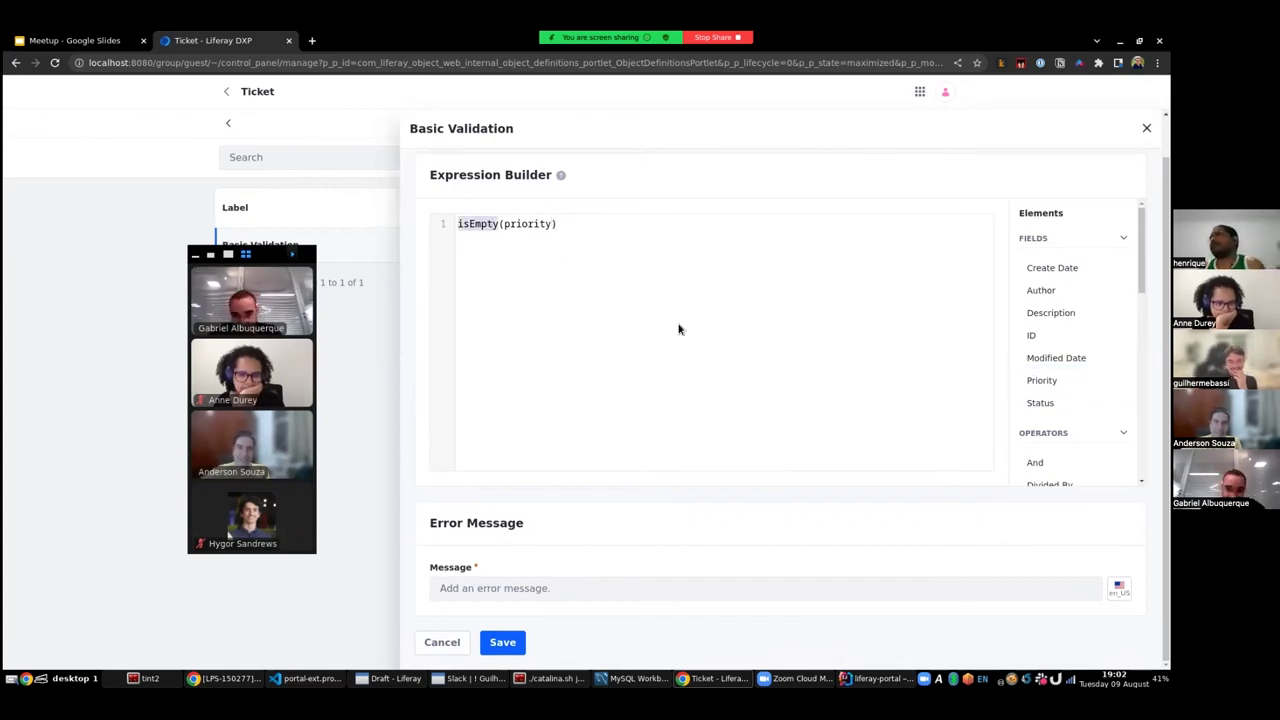
- Enter the error message 'Priority should not be empty' and save the validation
{"action": "left_click", "coordinate": [518, 594]}
{"action": "type", "text": "kcjskskdj"}
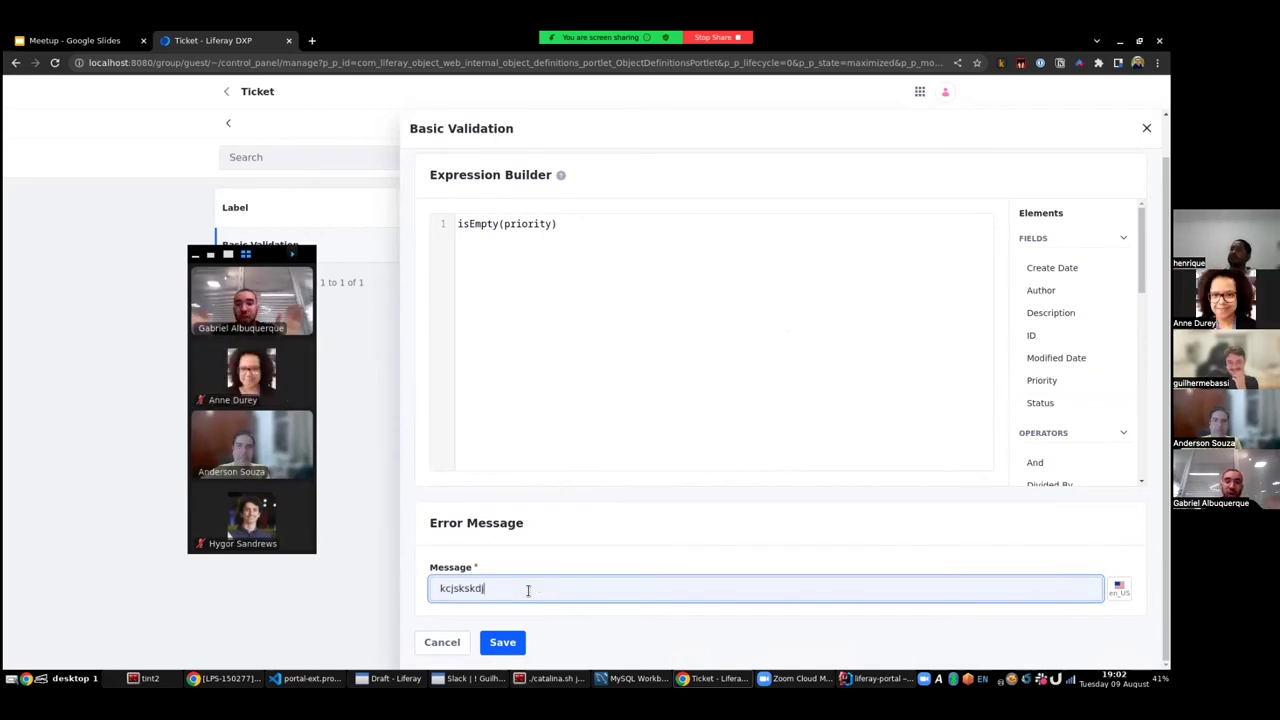
{"action": "double_click", "coordinate": [528, 589]}
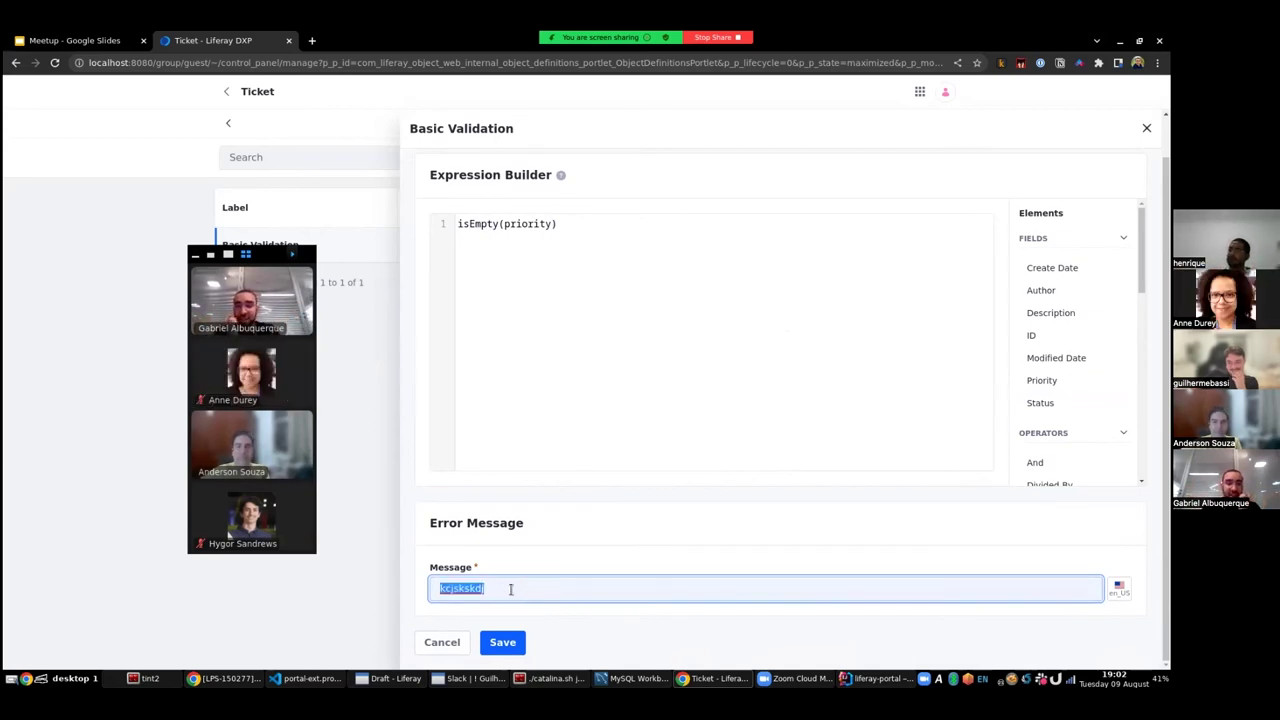
{"action": "key", "text": "BackSpace"}
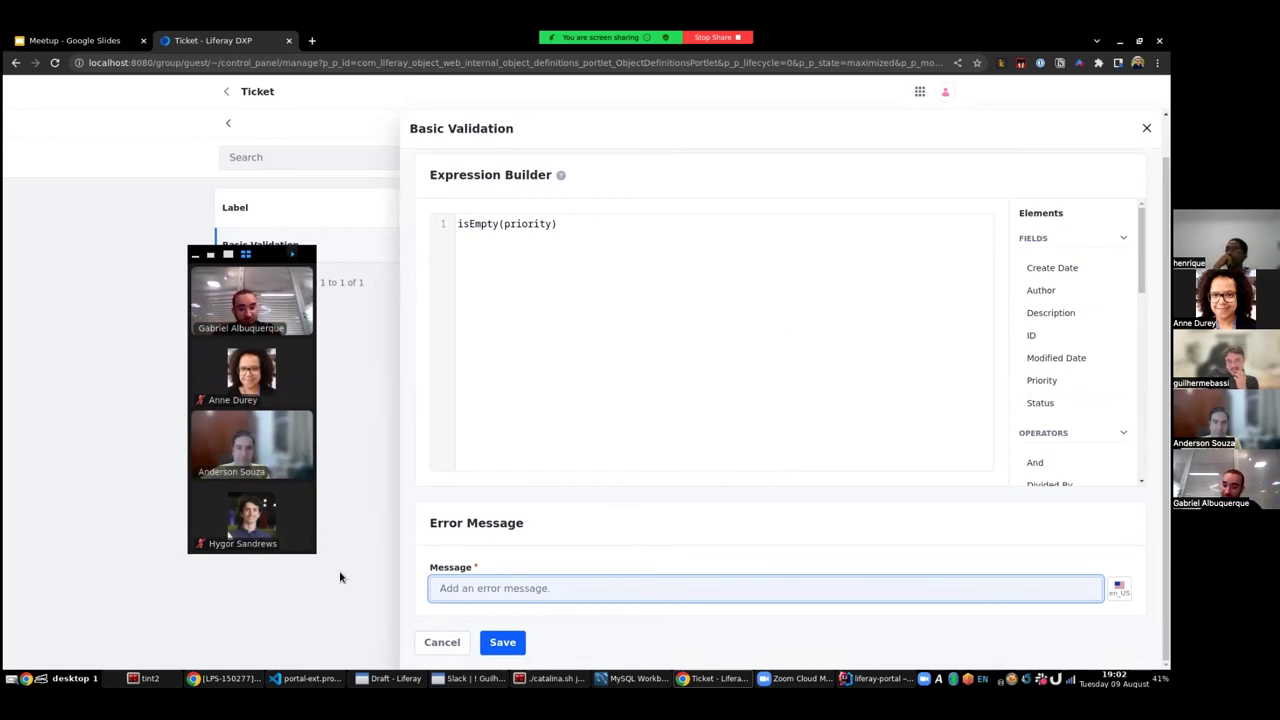
{"action": "type", "text": "Prp"}
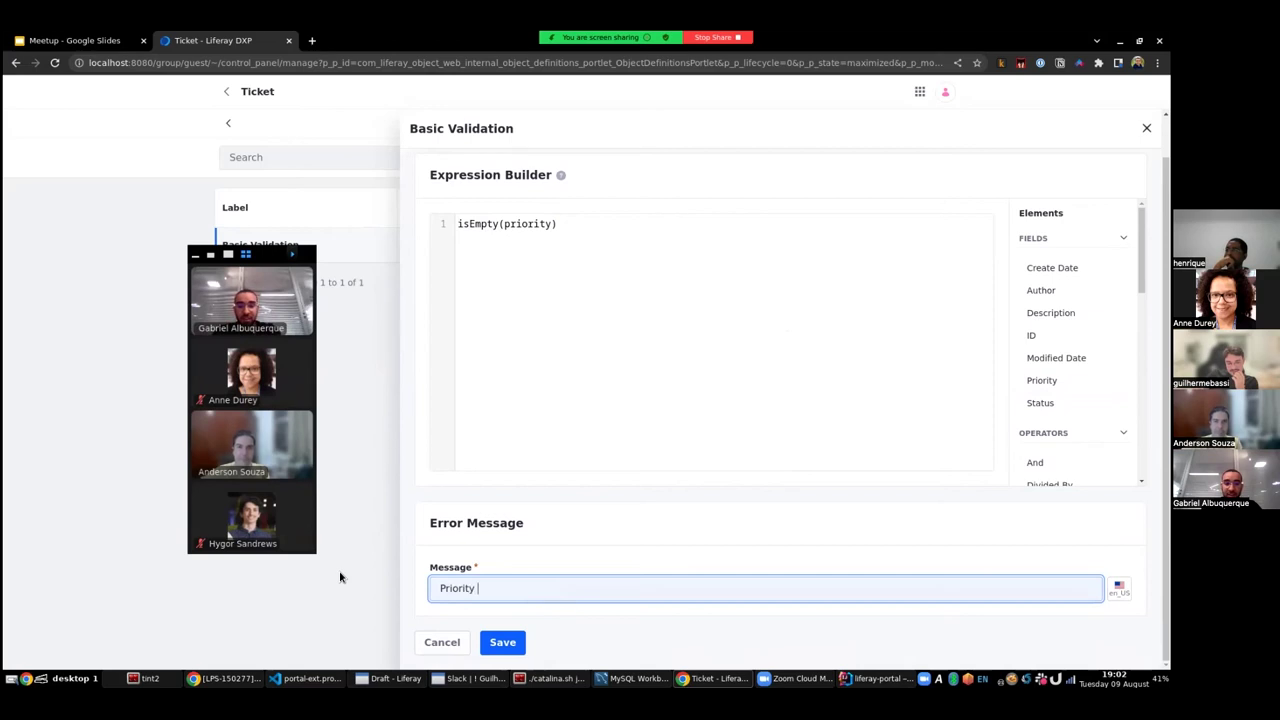
{"action": "type", "text": "ority so"}
{"action": "key", "text": "BackSpace"}
{"action": "type", "text": "hould not be empty"}
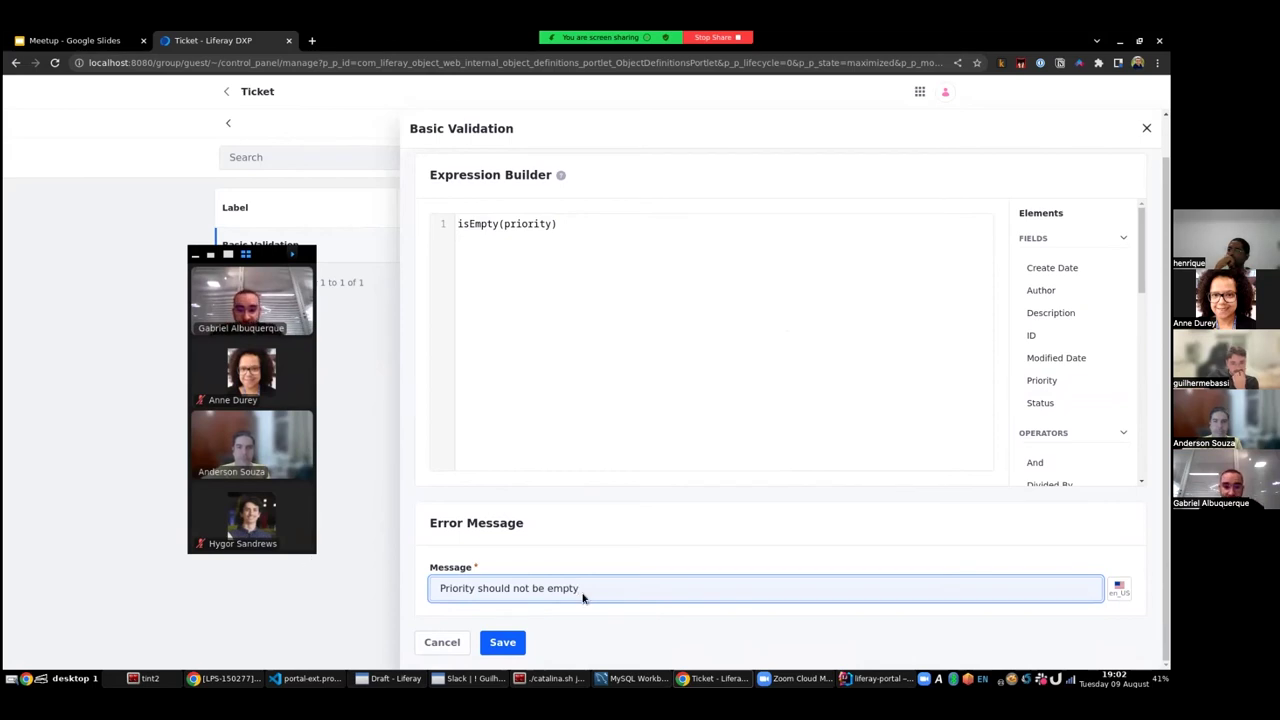
{"action": "left_click", "coordinate": [510, 645]}
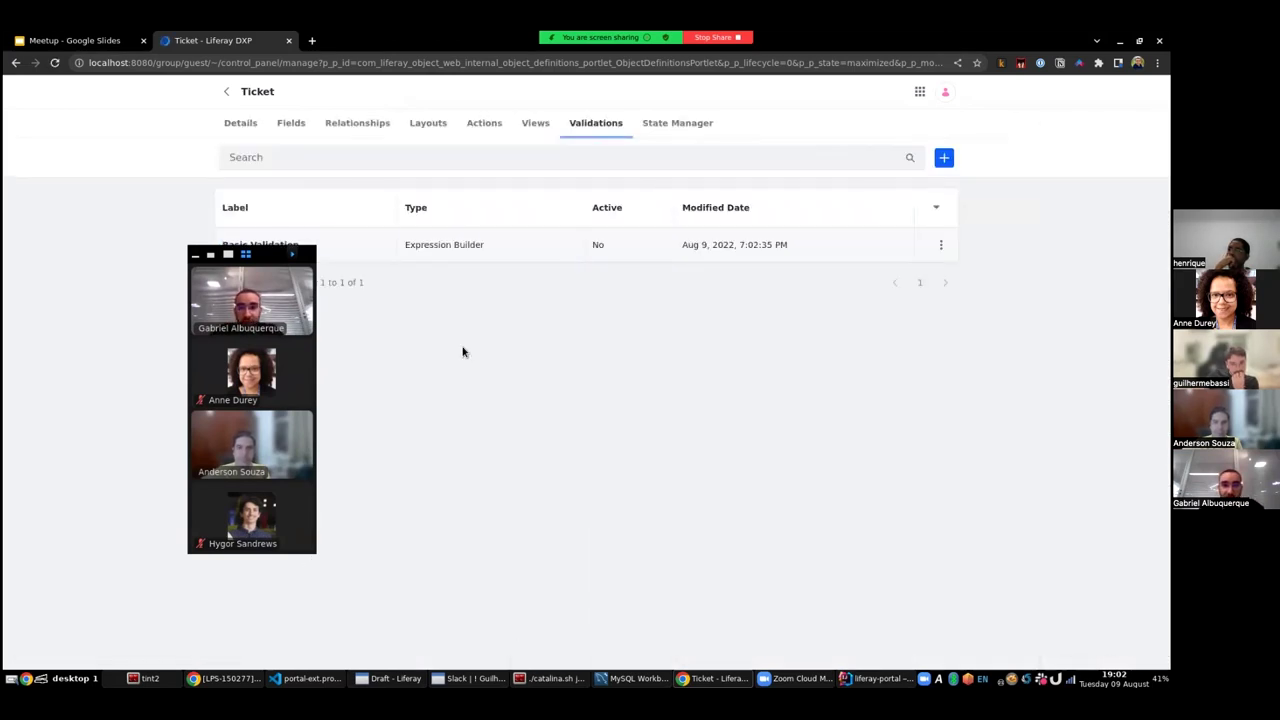
- Create and save a Groovy validation labelled 'aaaaaaaaa'
{"action": "left_click", "coordinate": [943, 157]}
{"action": "left_click", "coordinate": [462, 173]}
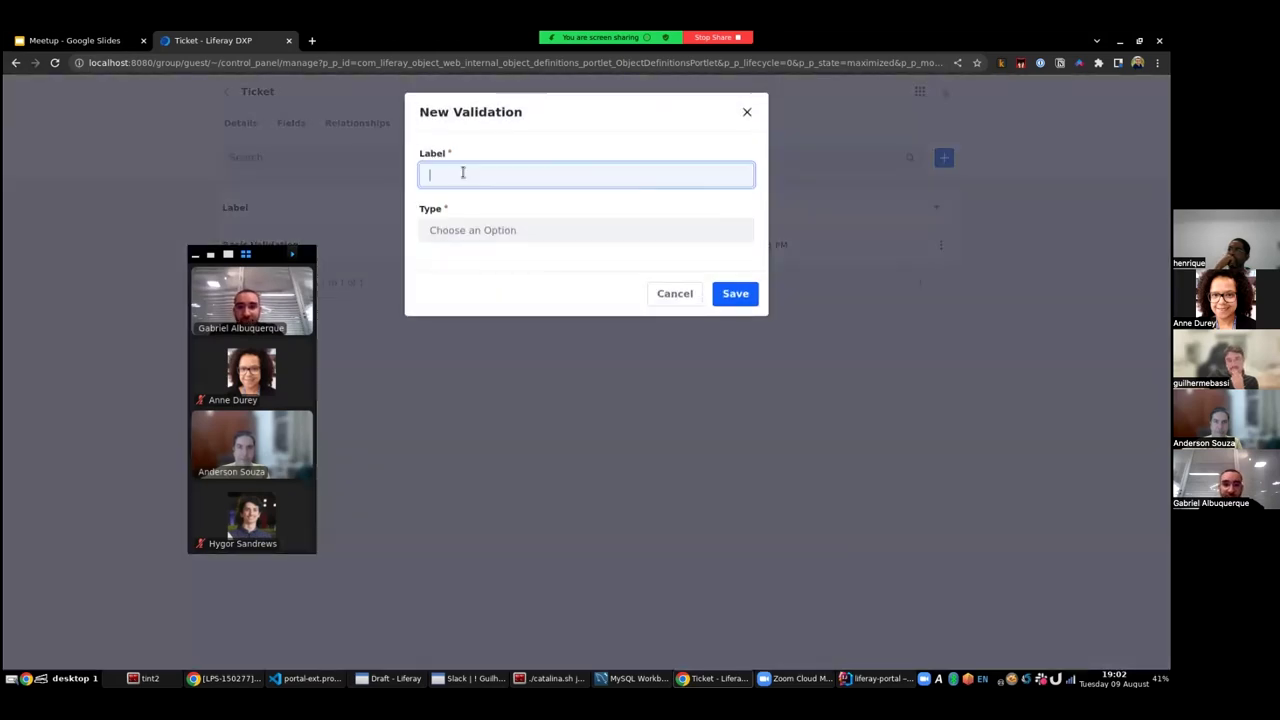
{"action": "type", "text": "aaaaaaaaa"}
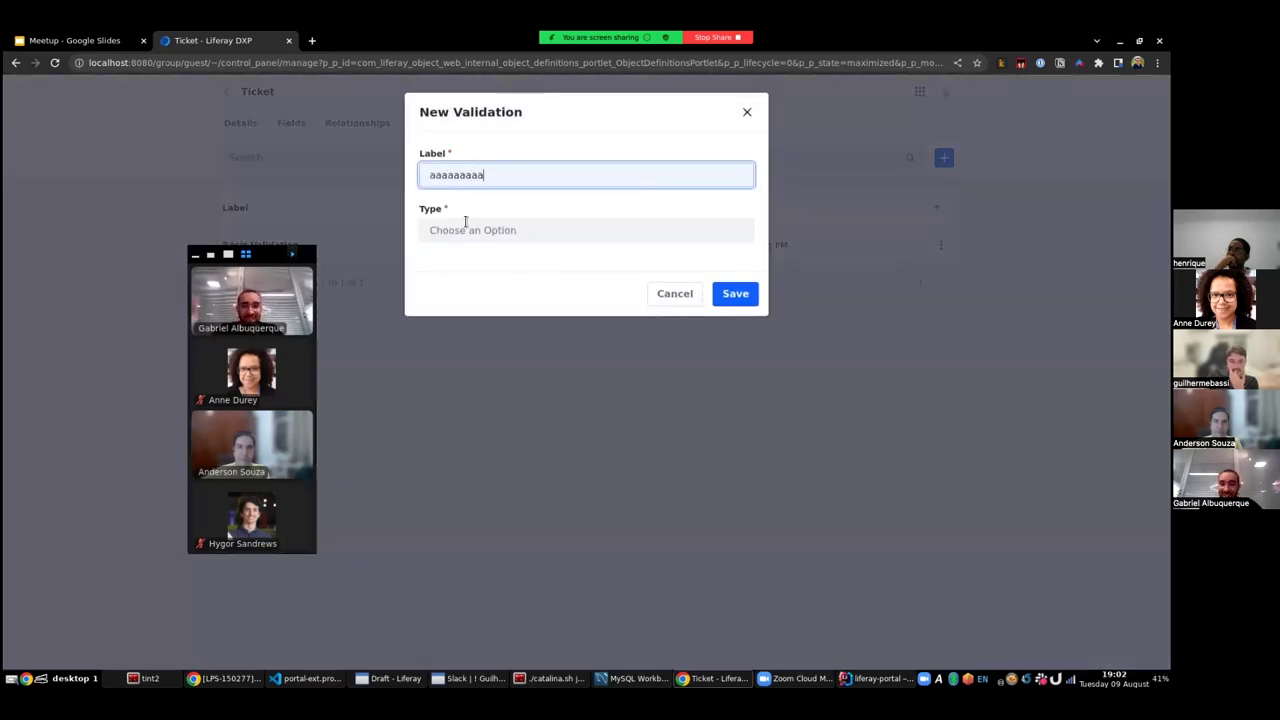
{"action": "left_click", "coordinate": [446, 222]}
{"action": "left_click", "coordinate": [460, 284]}
{"action": "left_click", "coordinate": [735, 296]}
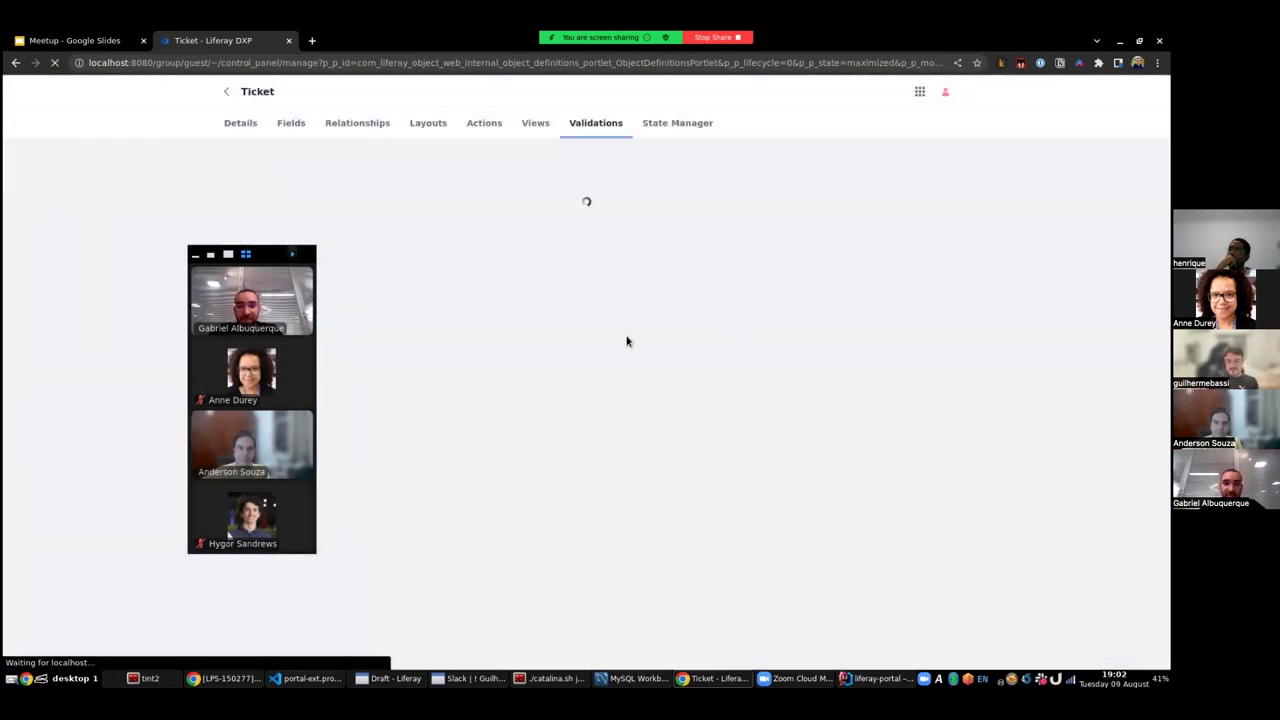
- Look at the aaaaaaaaa validation's Groovy conditions, then close it unchanged
{"action": "left_click_drag", "start_coordinate": [285, 258], "coordinate": [196, 299]}
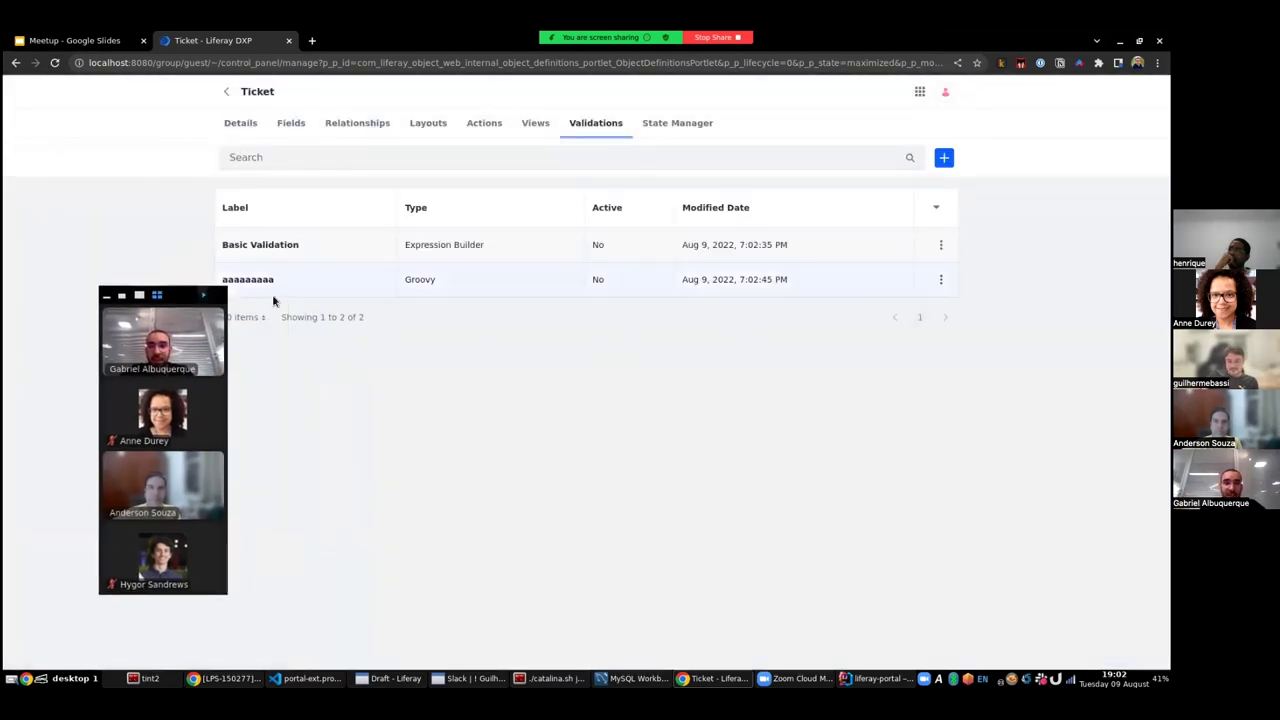
{"action": "left_click", "coordinate": [256, 283]}
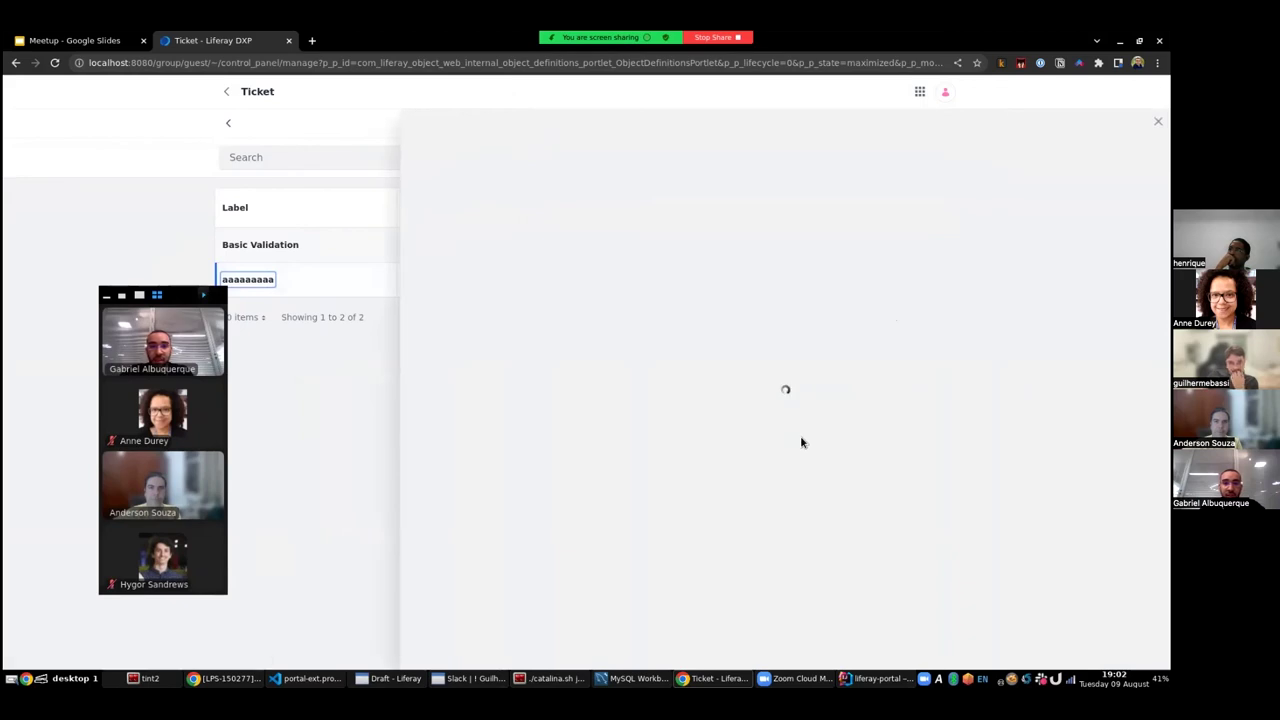
{"action": "left_click", "coordinate": [509, 170]}
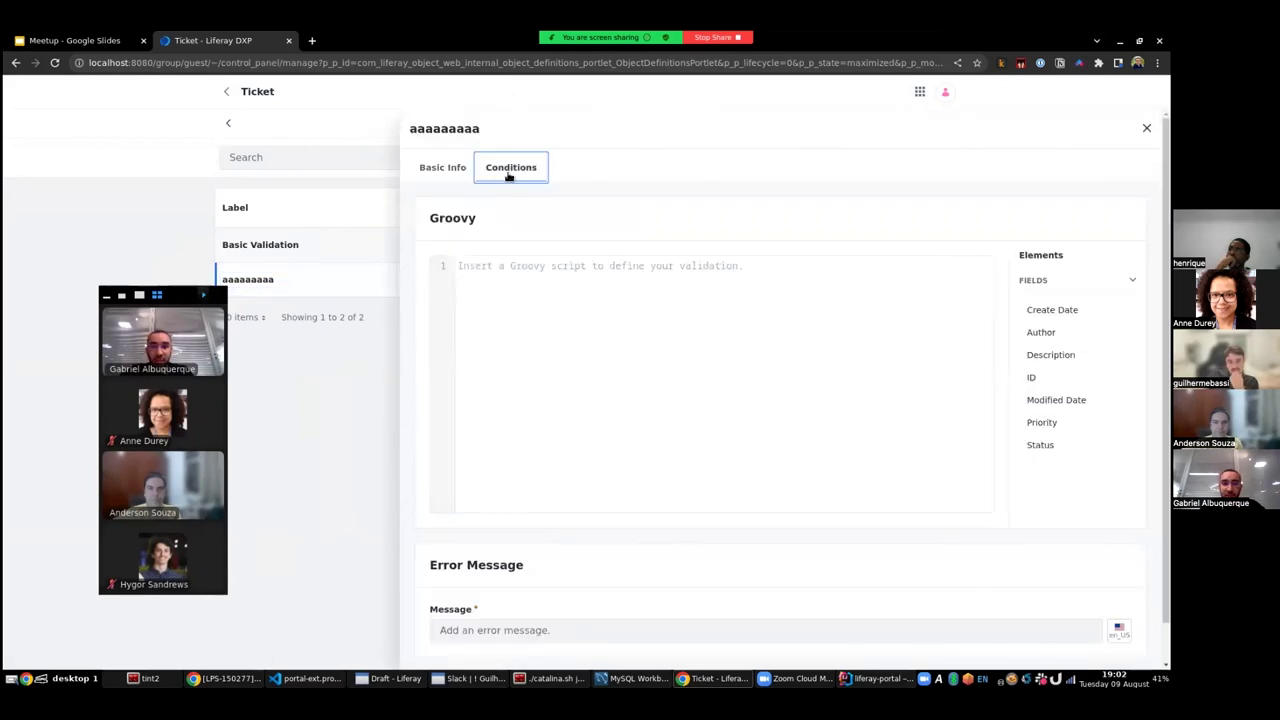
{"action": "left_click", "coordinate": [664, 308]}
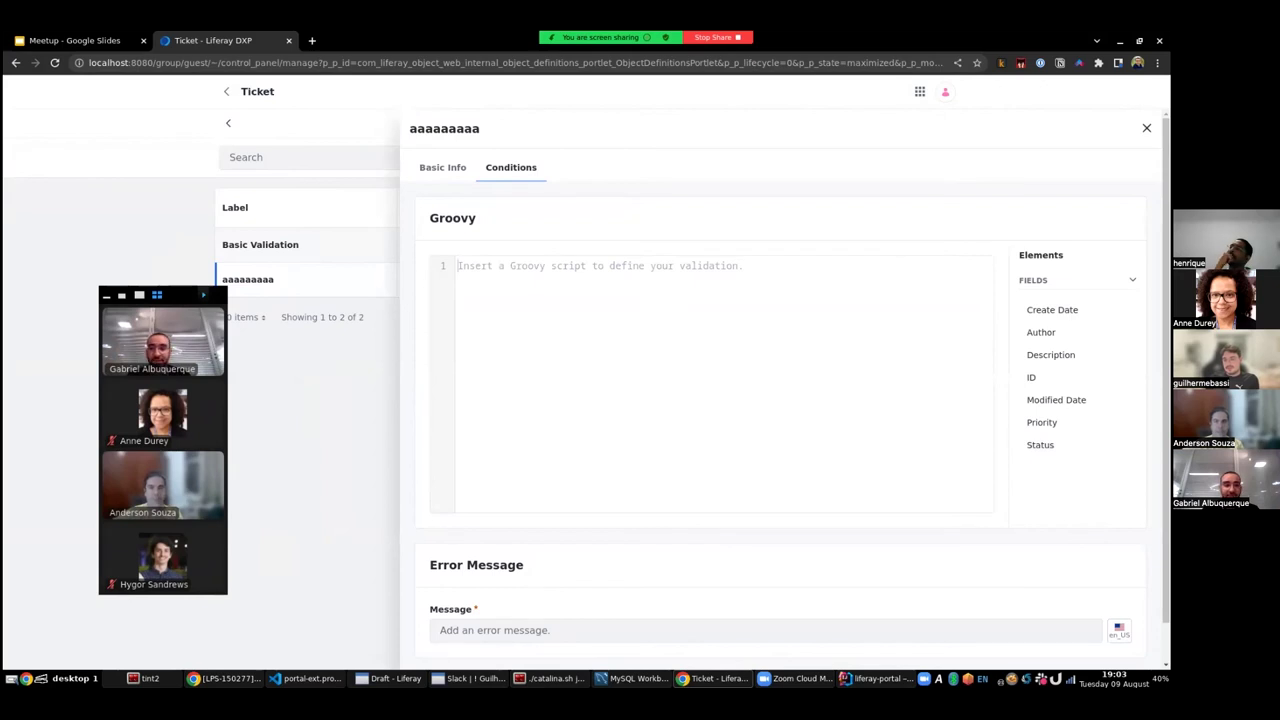
{"action": "key", "text": "Escape"}
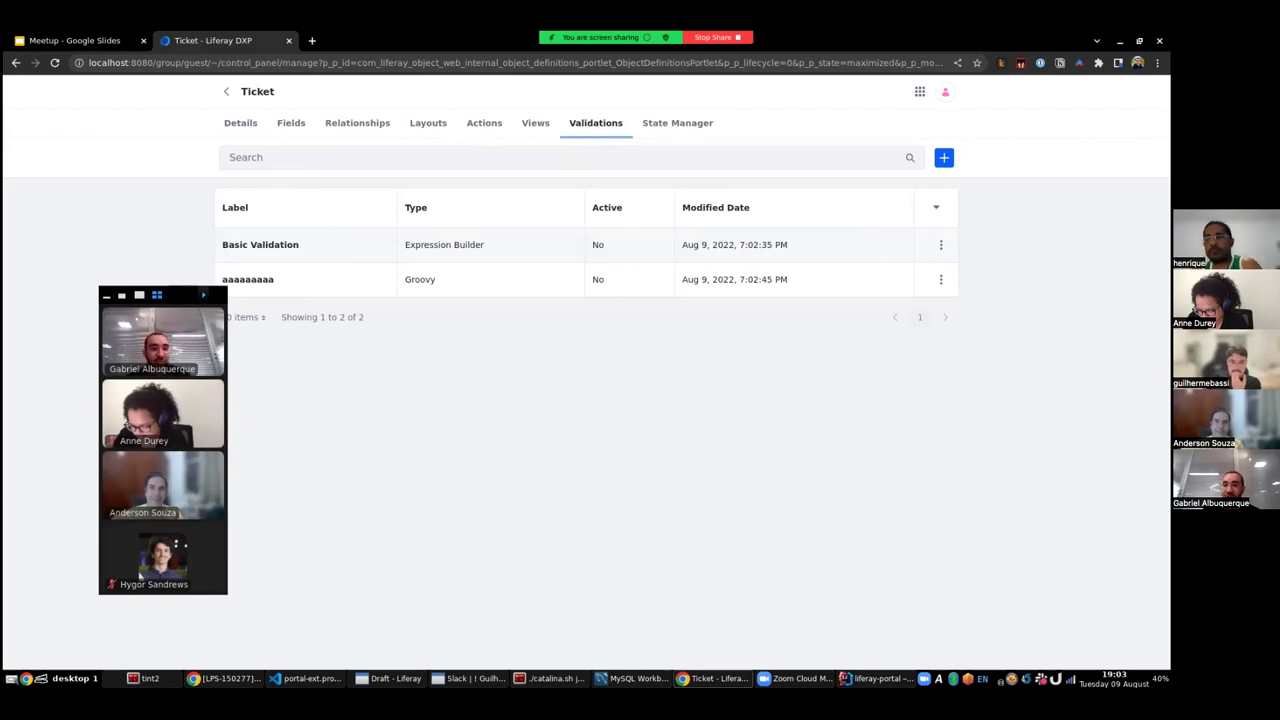
- Delete the Groovy validation and go to the Tickets entries list
{"action": "left_click", "coordinate": [940, 280]}
{"action": "left_click", "coordinate": [840, 330]}
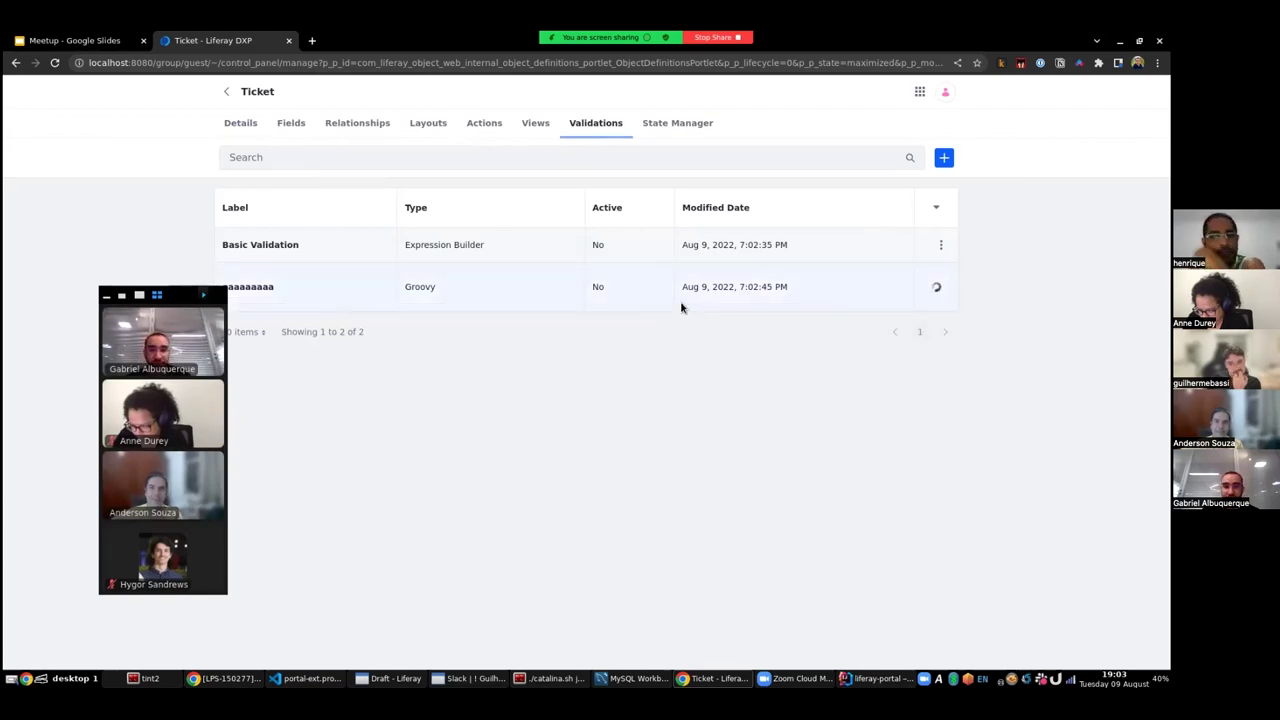
{"action": "left_click", "coordinate": [918, 91]}
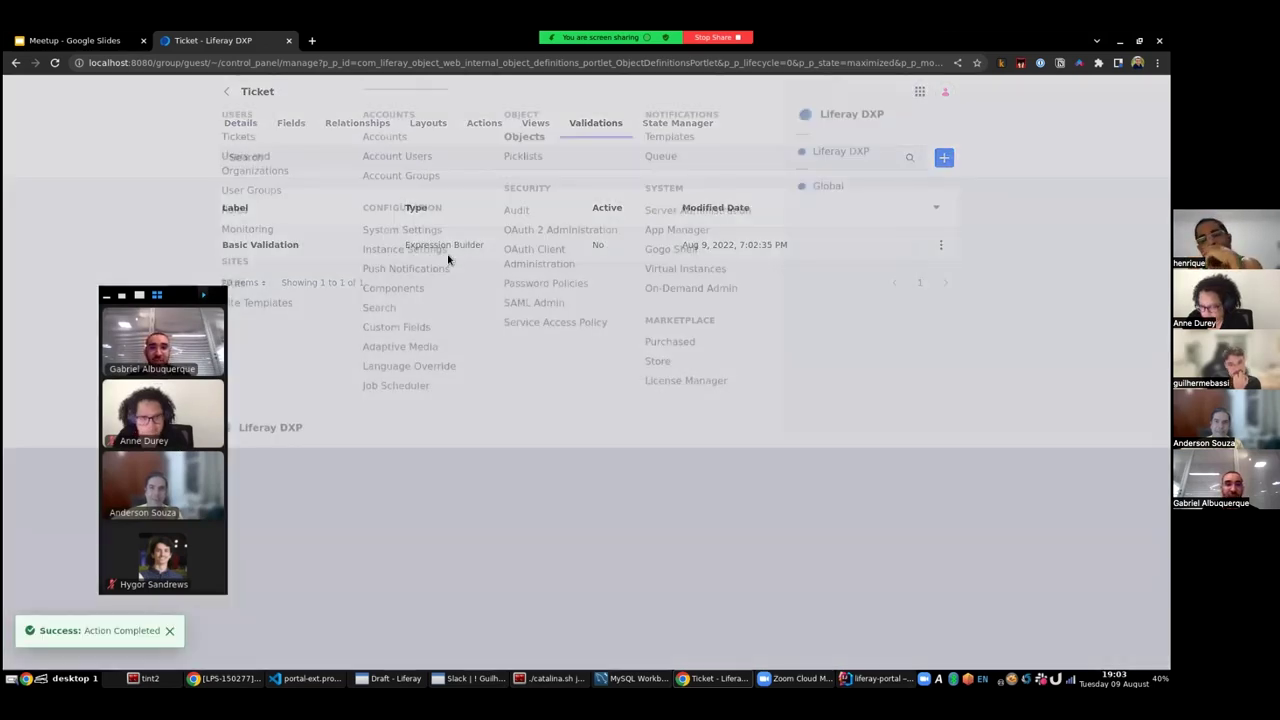
{"action": "left_click", "coordinate": [238, 159]}
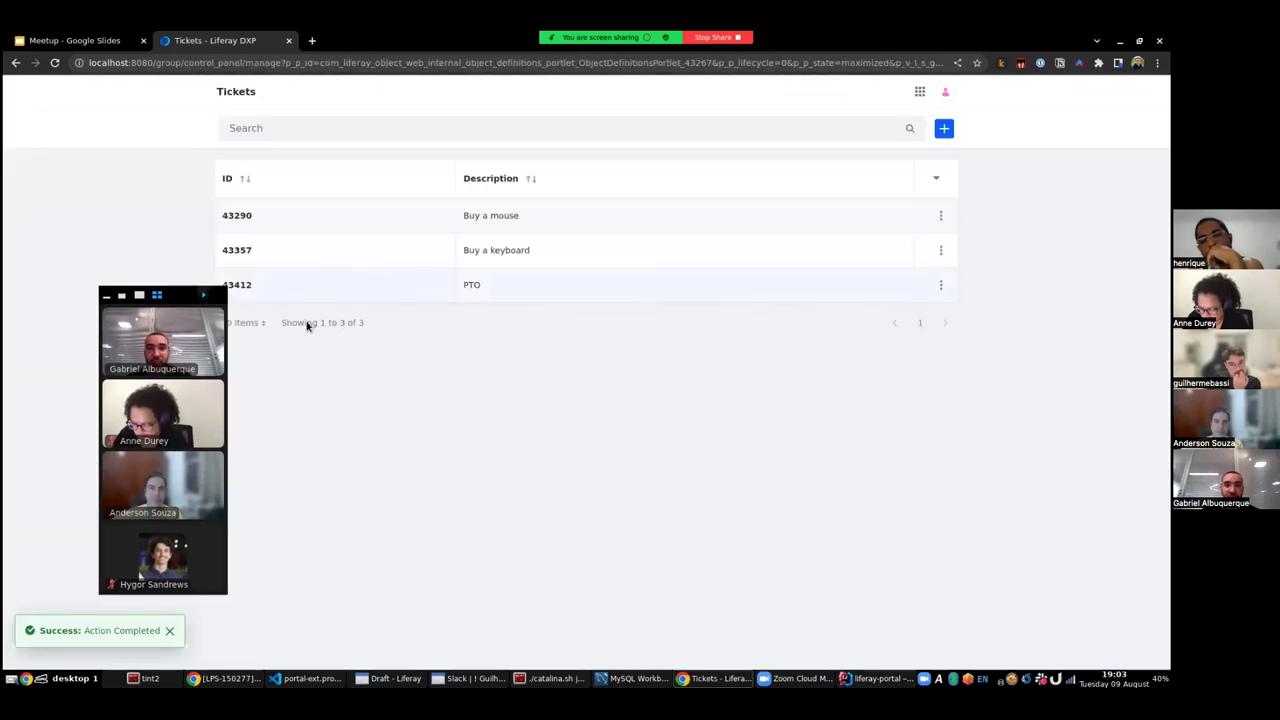
- Save a blank Ticket entry, then delete that entry (43422)
{"action": "left_click", "coordinate": [944, 128]}
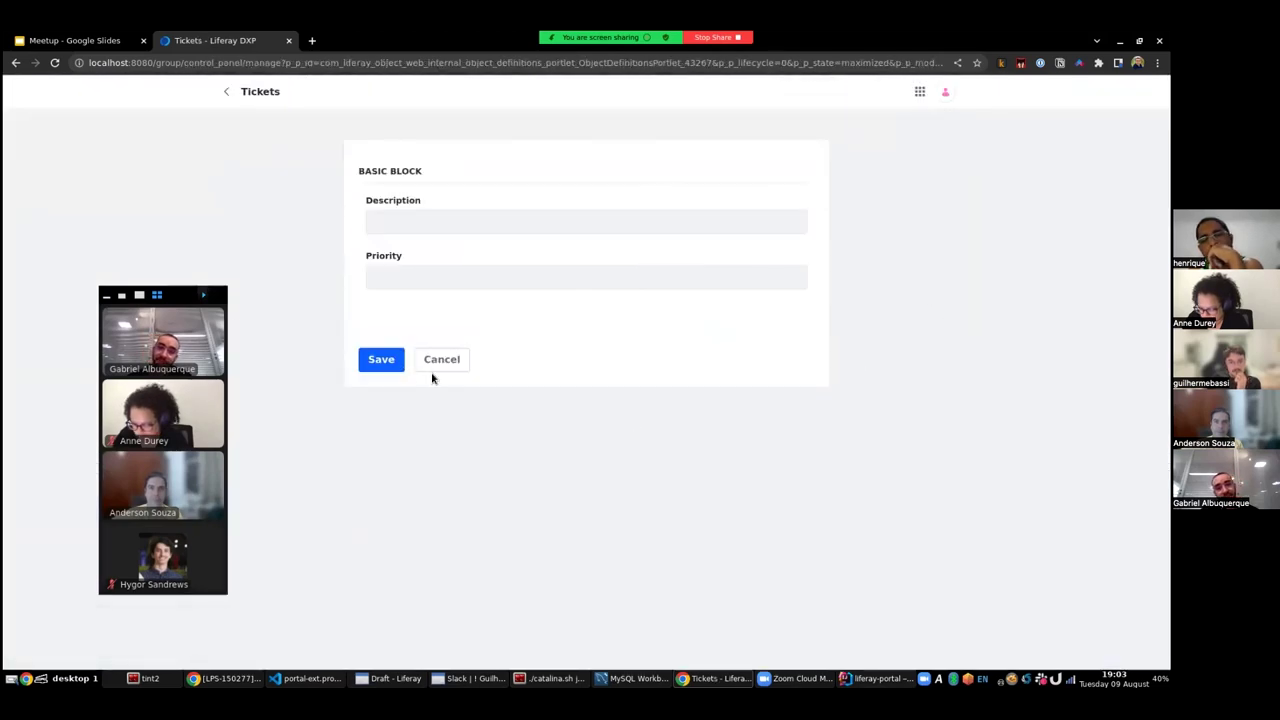
{"action": "left_click", "coordinate": [384, 362]}
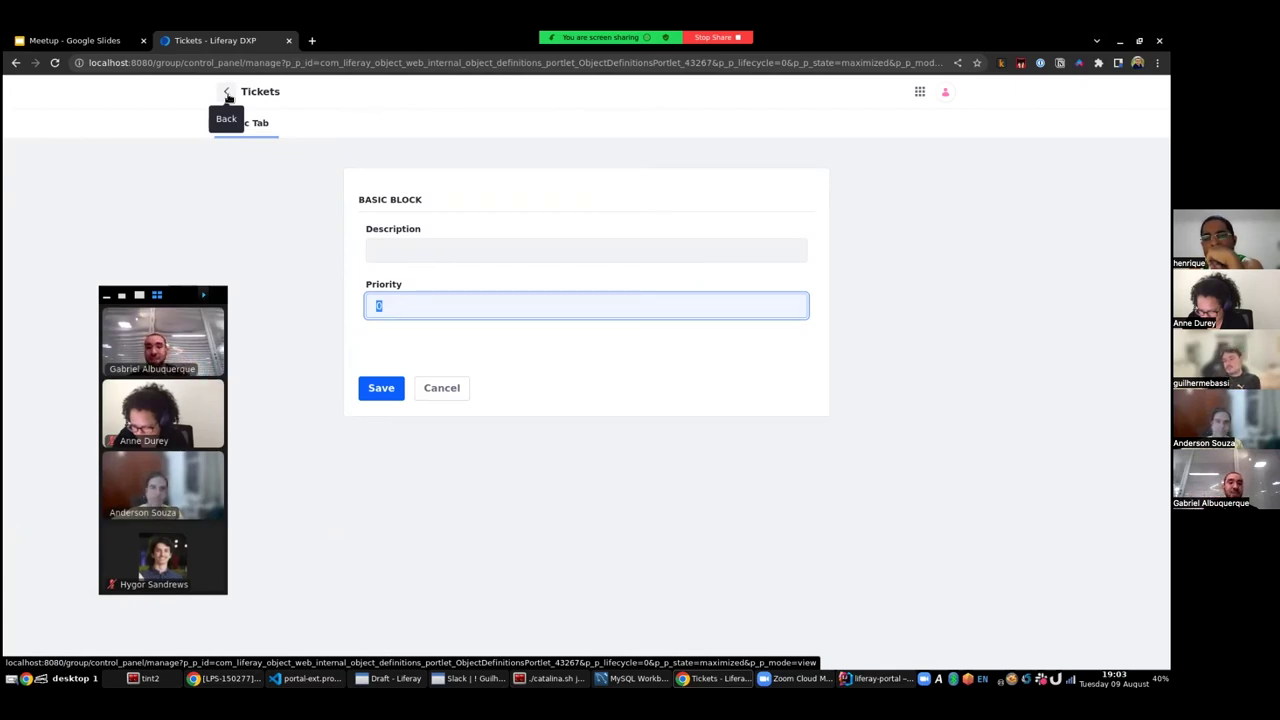
{"action": "left_click", "coordinate": [228, 93]}
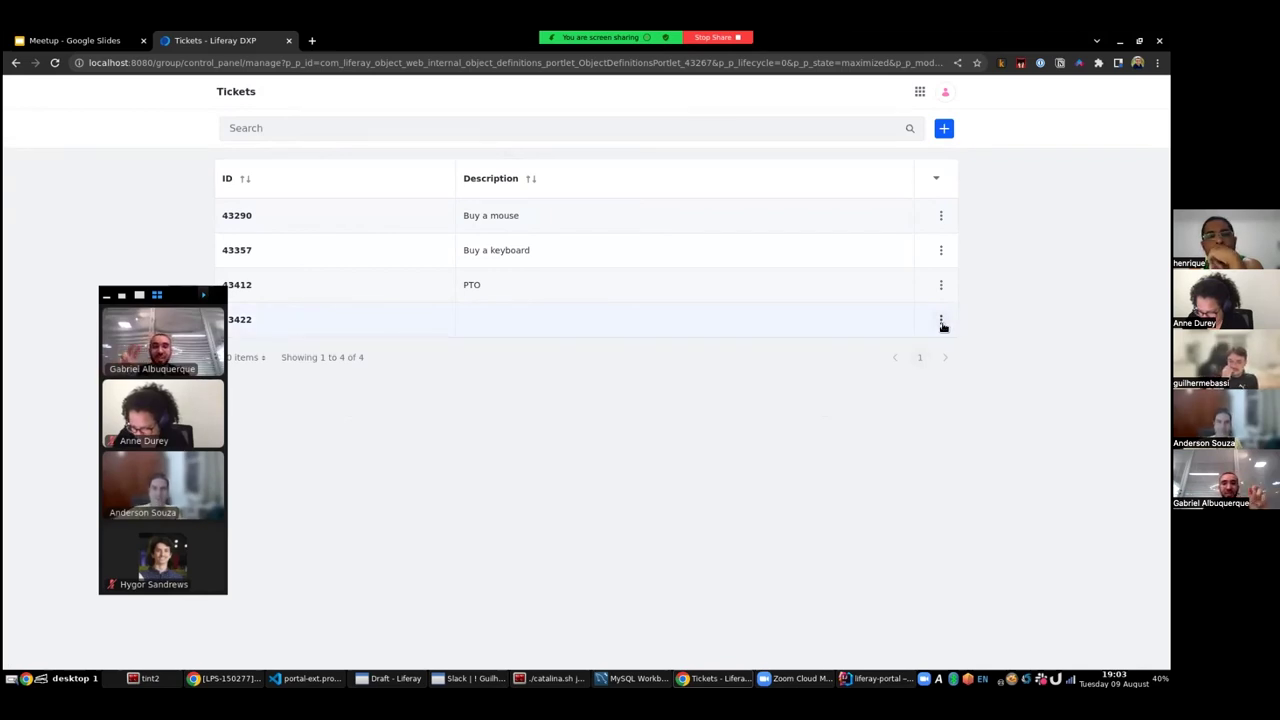
{"action": "left_click", "coordinate": [941, 320]}
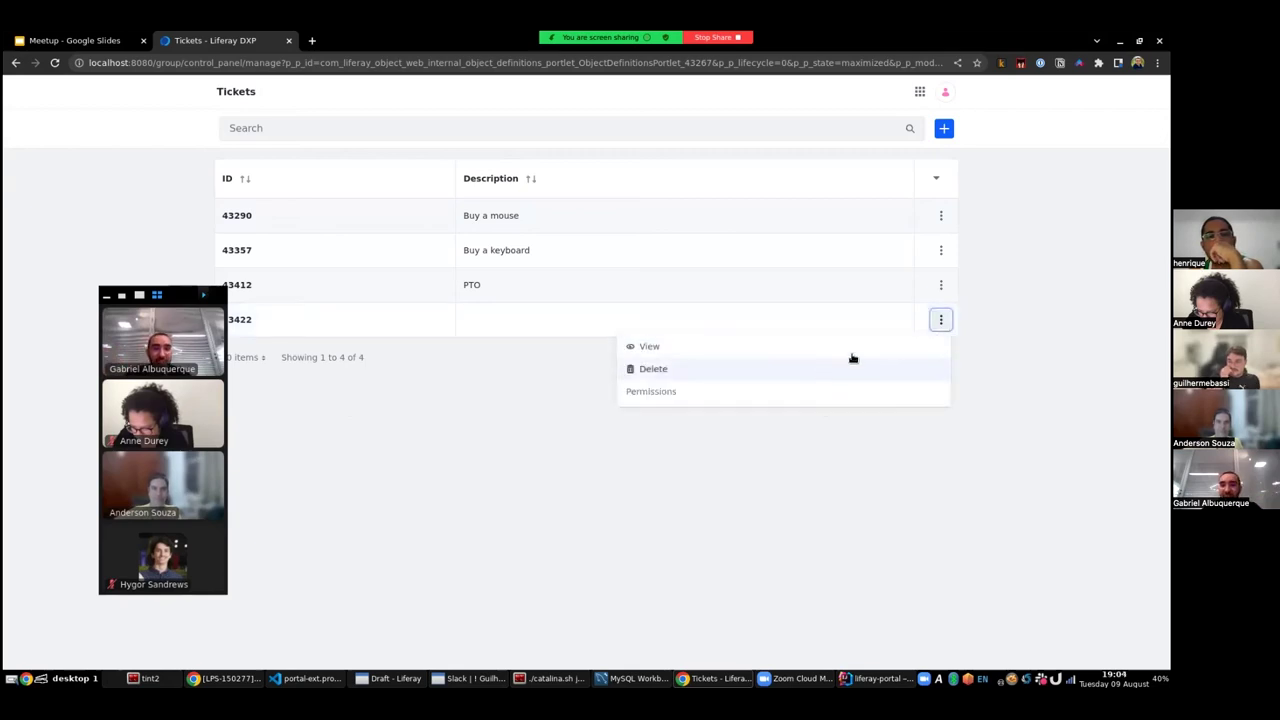
{"action": "left_click", "coordinate": [813, 371]}
{"action": "left_click", "coordinate": [689, 135]}
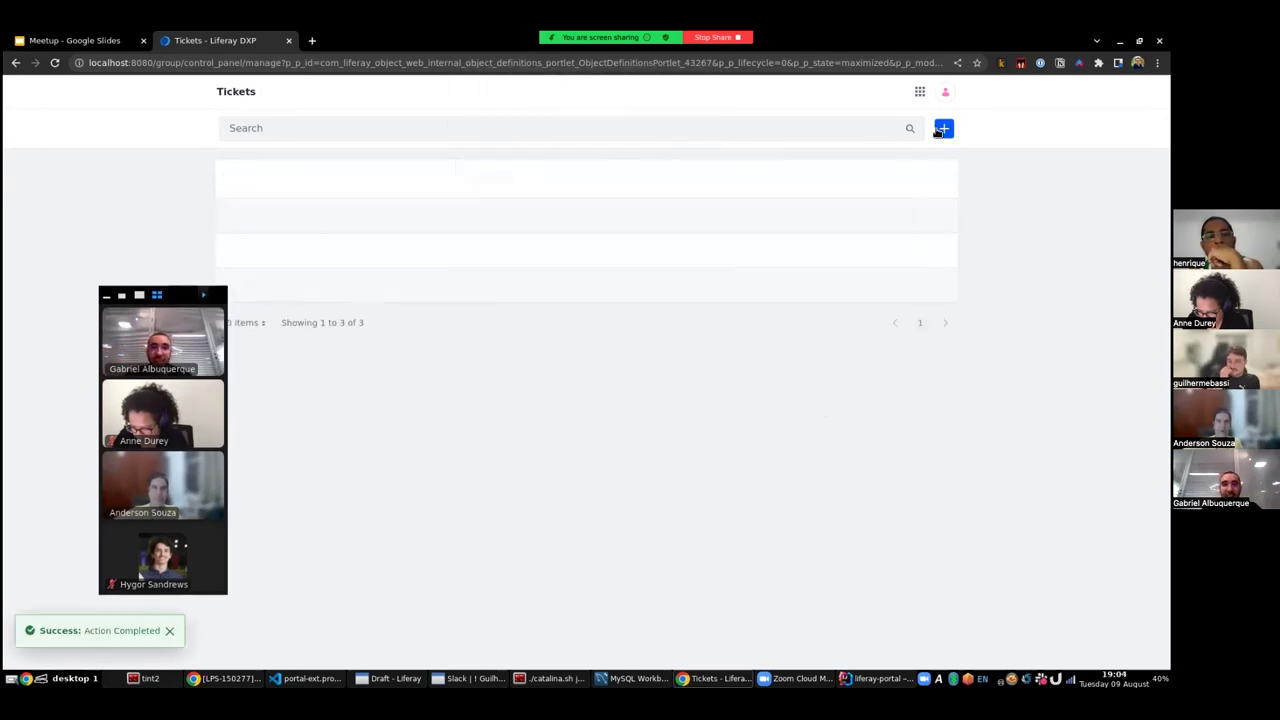
- Open the Ticket object's definition from the Objects list
{"action": "left_click", "coordinate": [920, 93]}
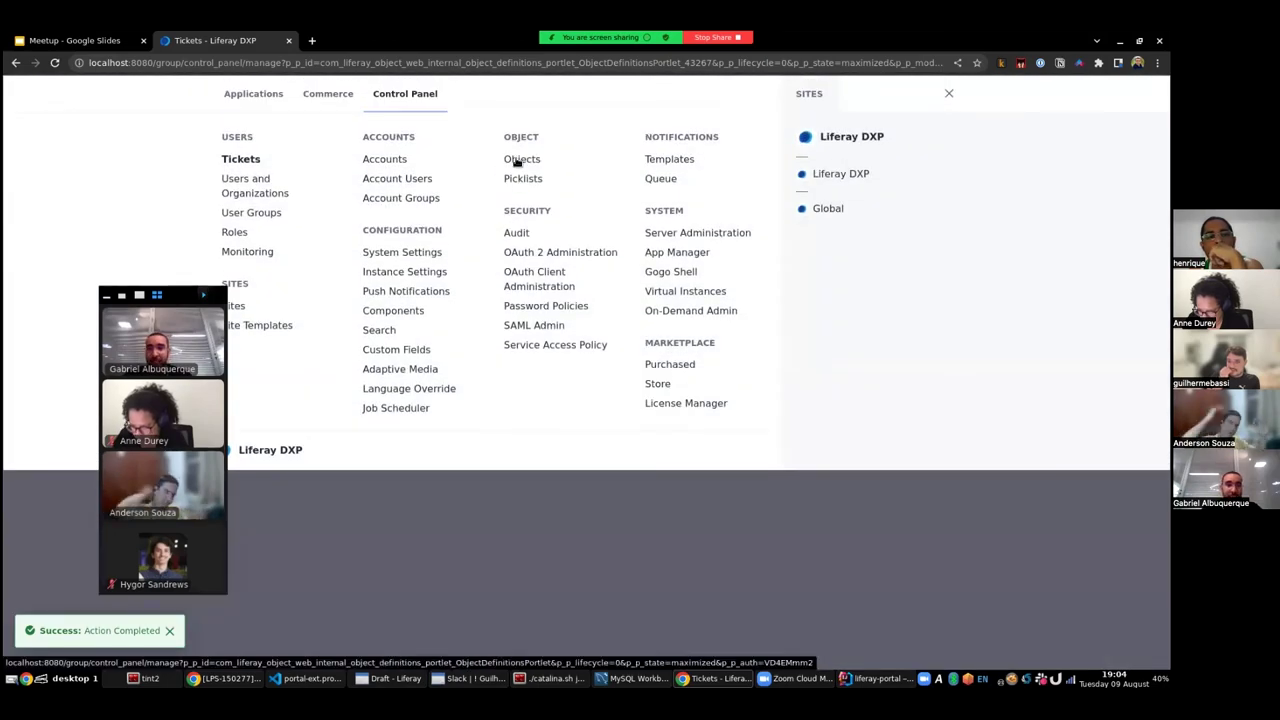
{"action": "left_click", "coordinate": [519, 160]}
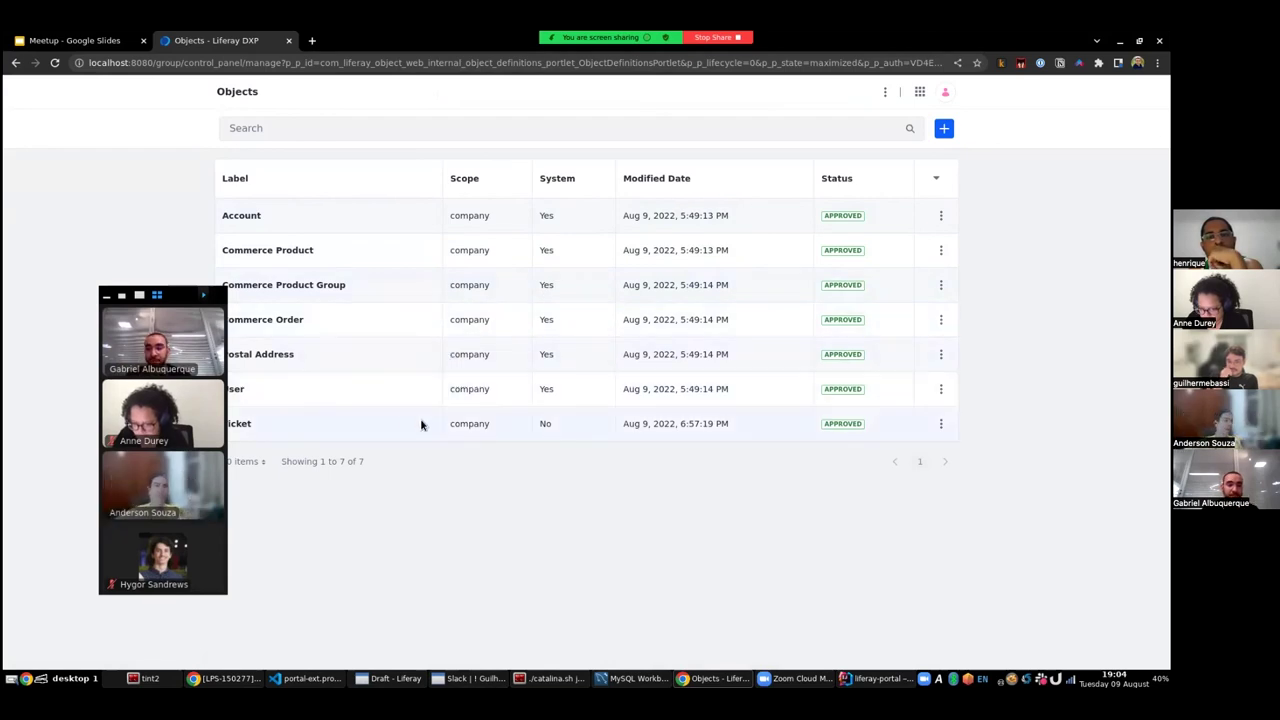
{"action": "left_click", "coordinate": [243, 424]}
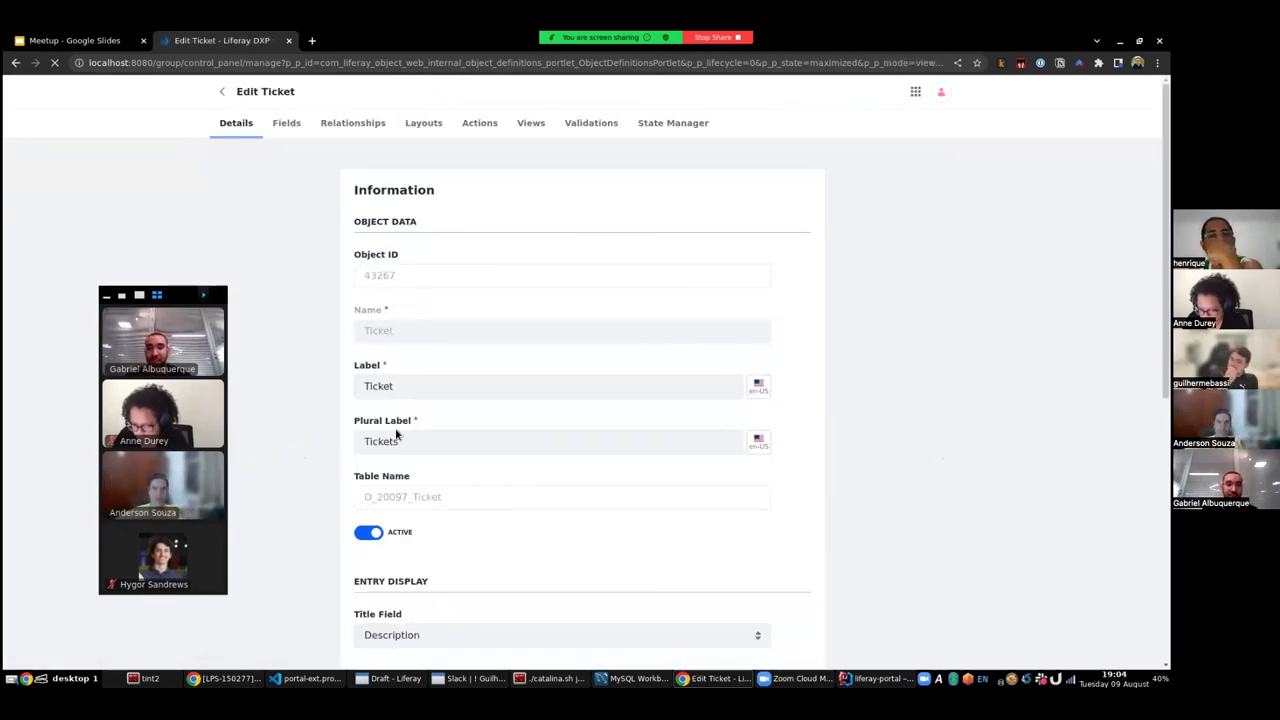
{"action": "left_click_drag", "start_coordinate": [173, 300], "coordinate": [143, 278]}
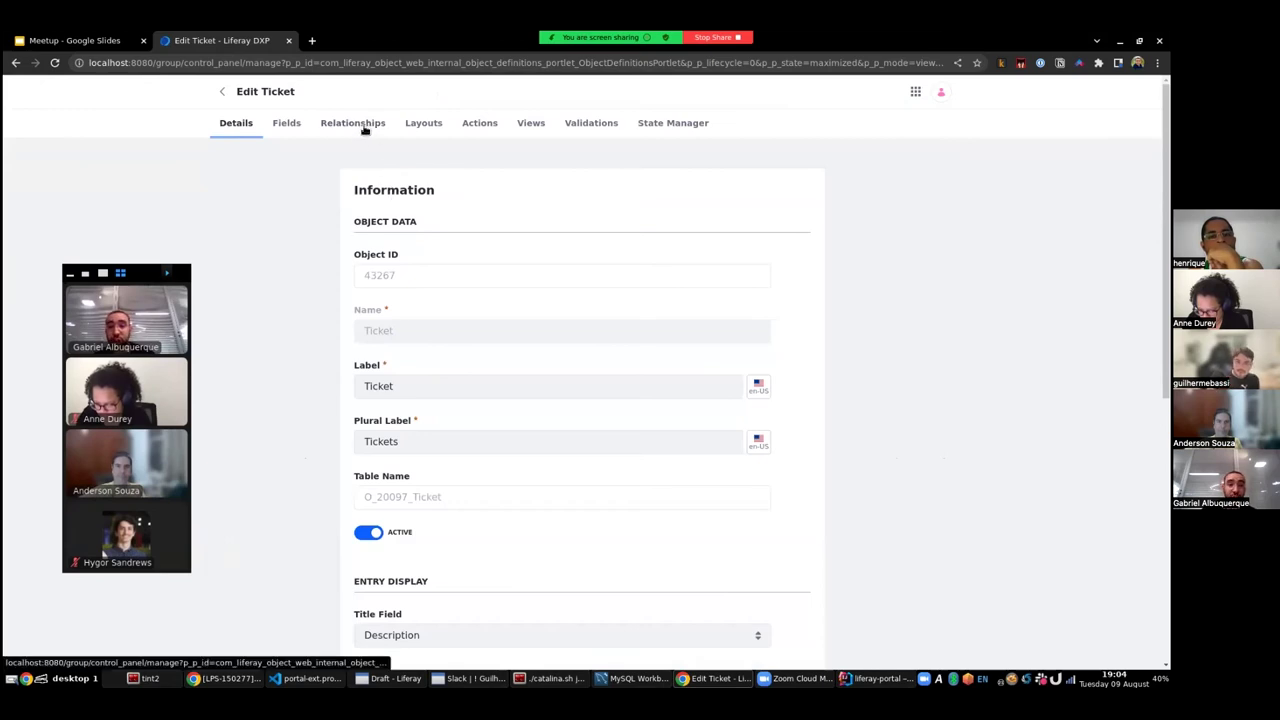
{"action": "left_click", "coordinate": [80, 40]}
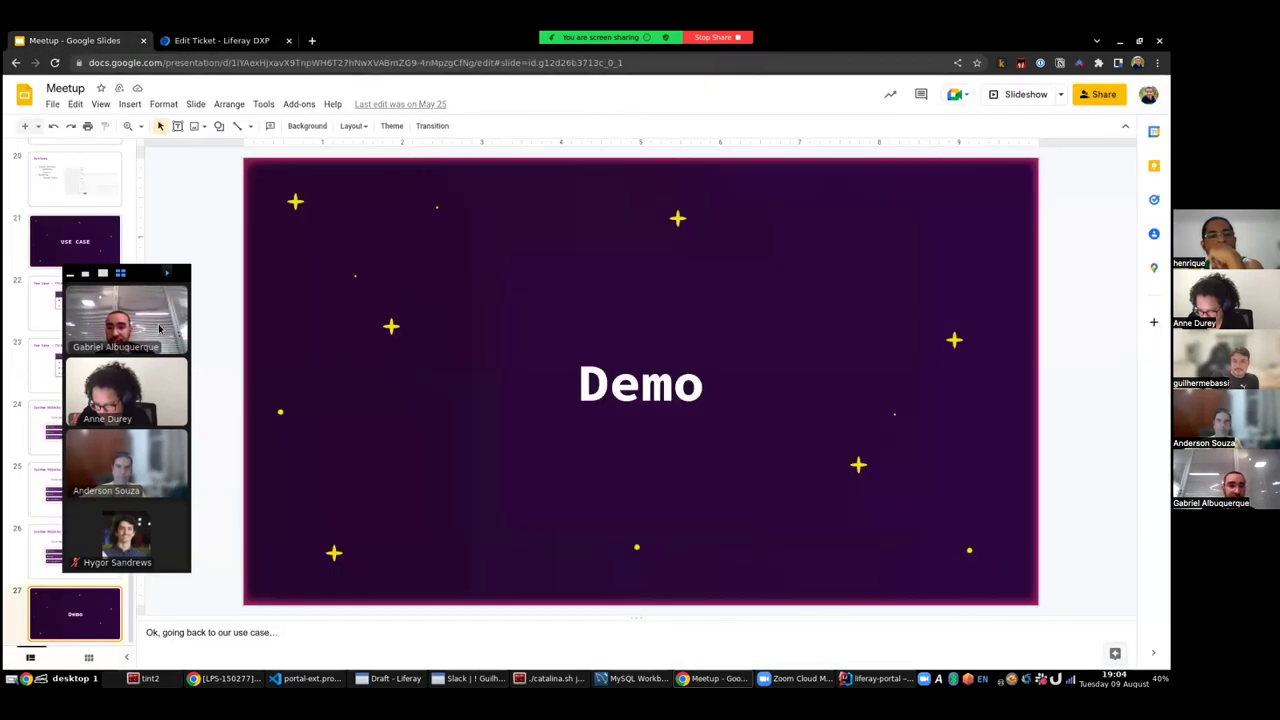
{"action": "left_click_drag", "start_coordinate": [139, 274], "coordinate": [207, 223]}
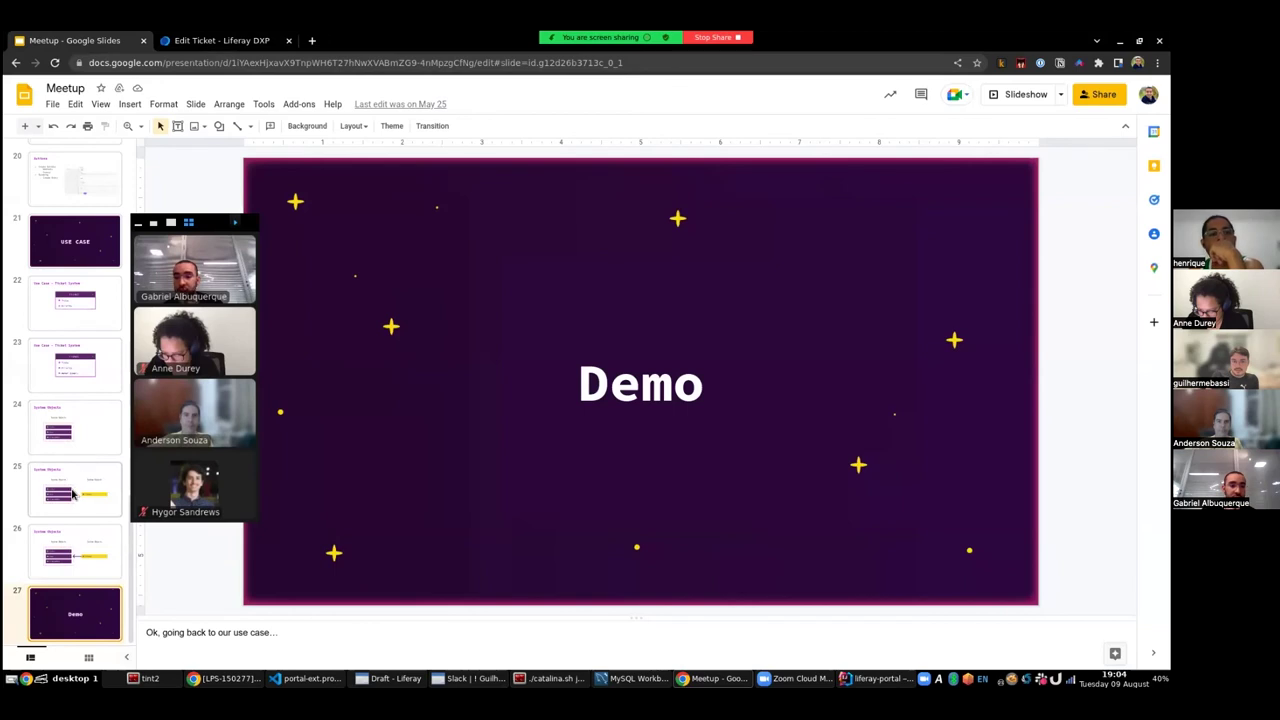
{"action": "left_click", "coordinate": [72, 494]}
{"action": "left_click", "coordinate": [72, 550]}
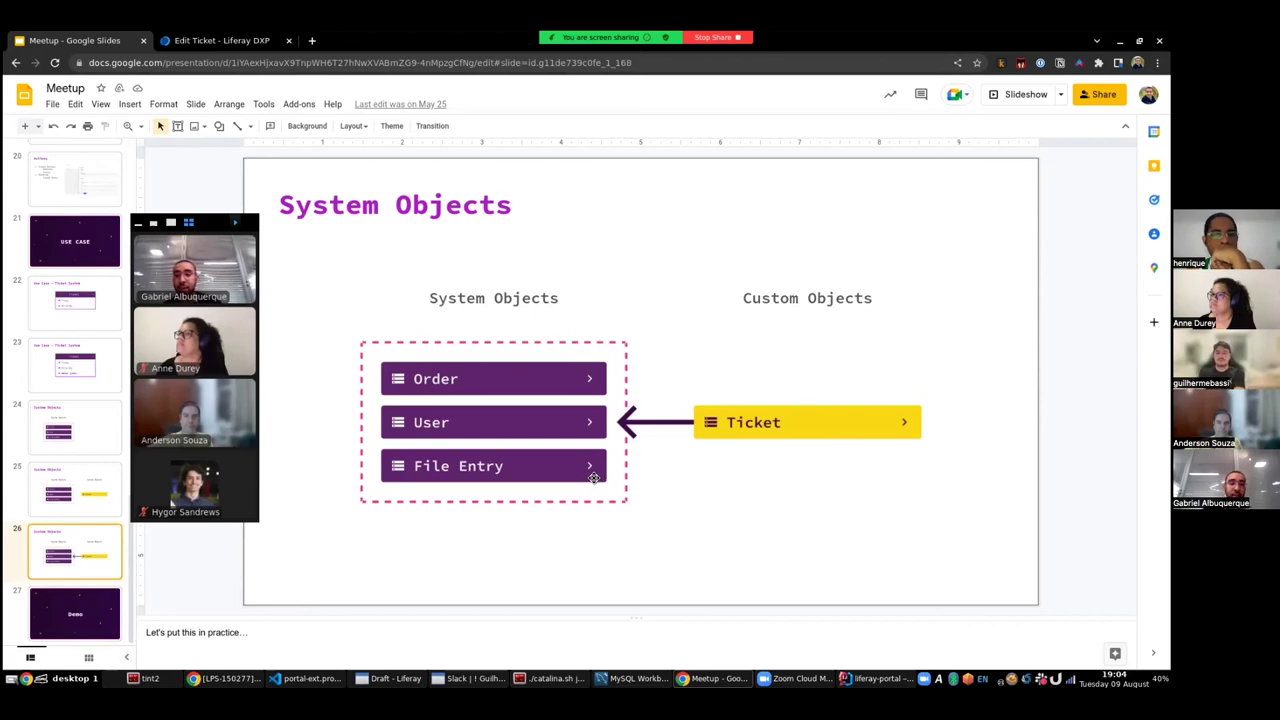
{"action": "left_click", "coordinate": [199, 38]}
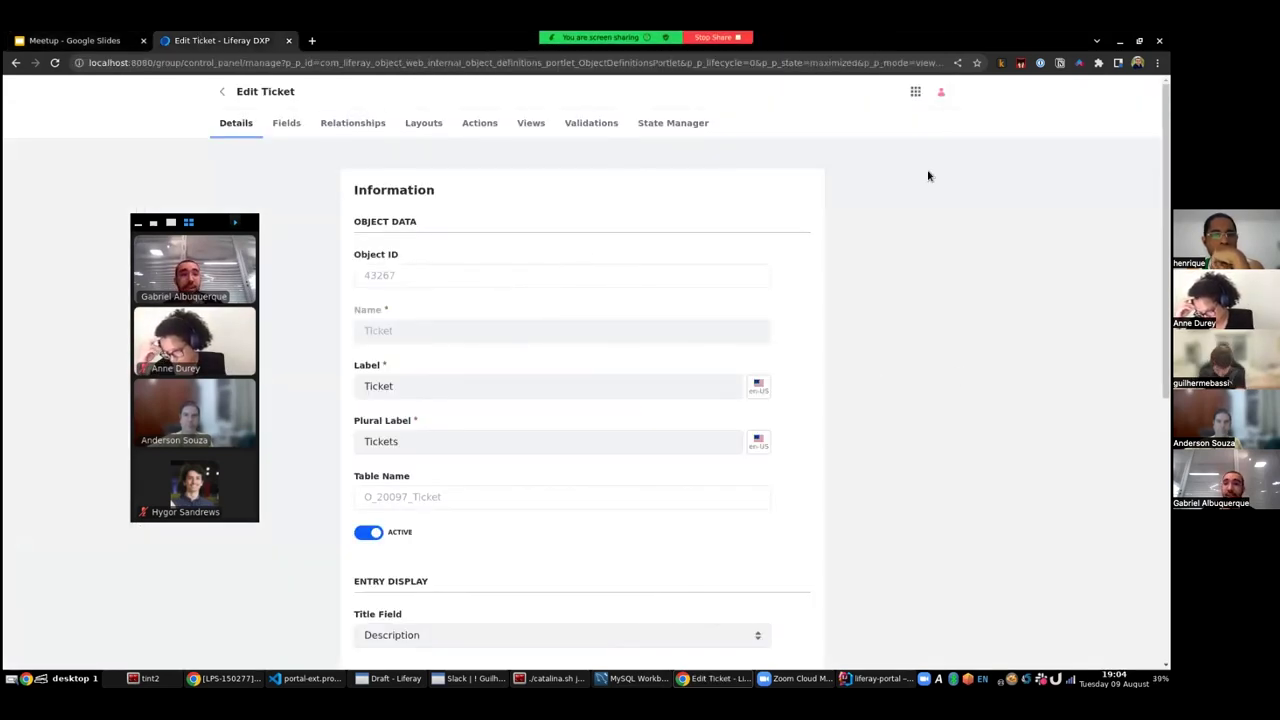
- View the three users in Users and Organizations, then go to the Objects list
{"action": "left_click", "coordinate": [915, 91]}
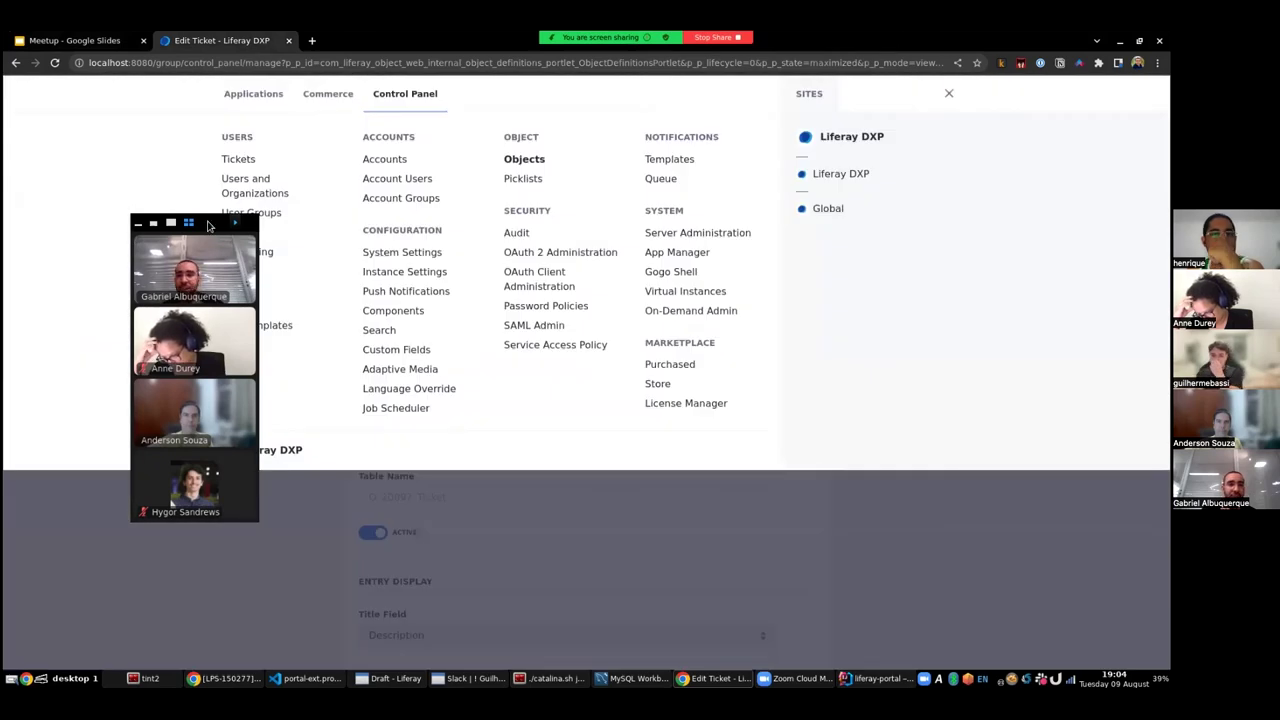
{"action": "left_click_drag", "start_coordinate": [209, 225], "coordinate": [866, 335]}
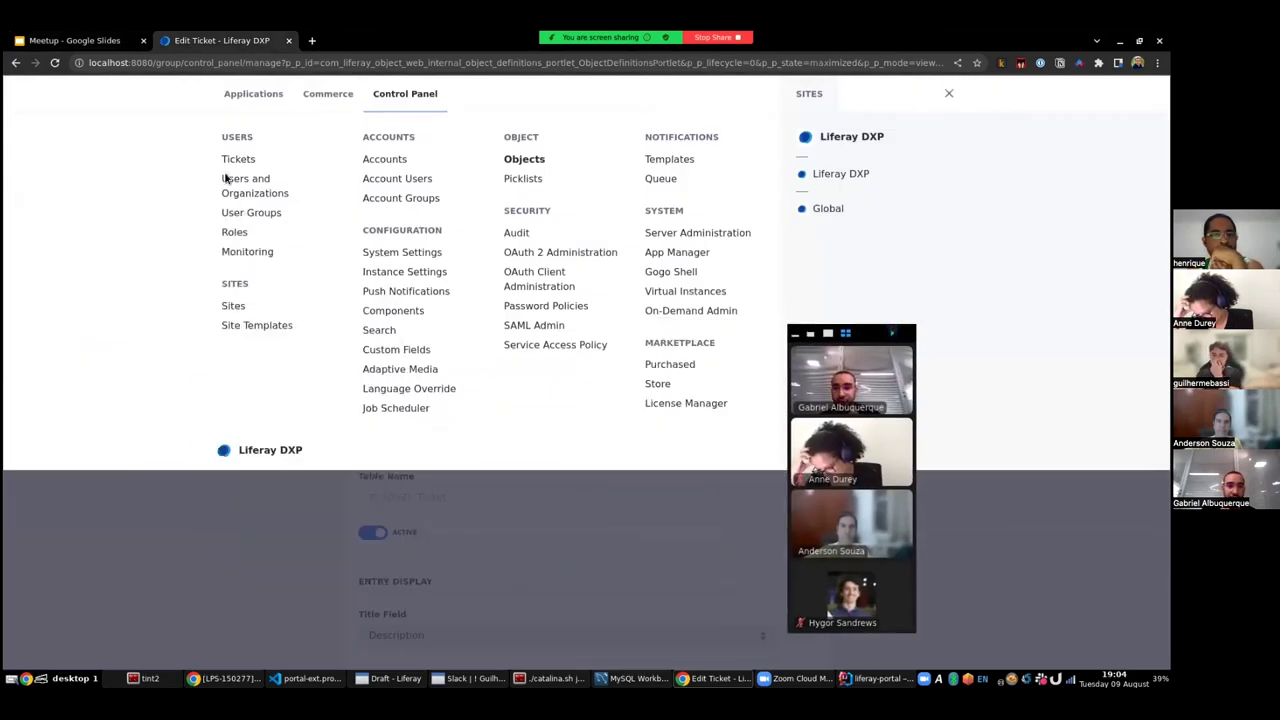
{"action": "left_click", "coordinate": [252, 193]}
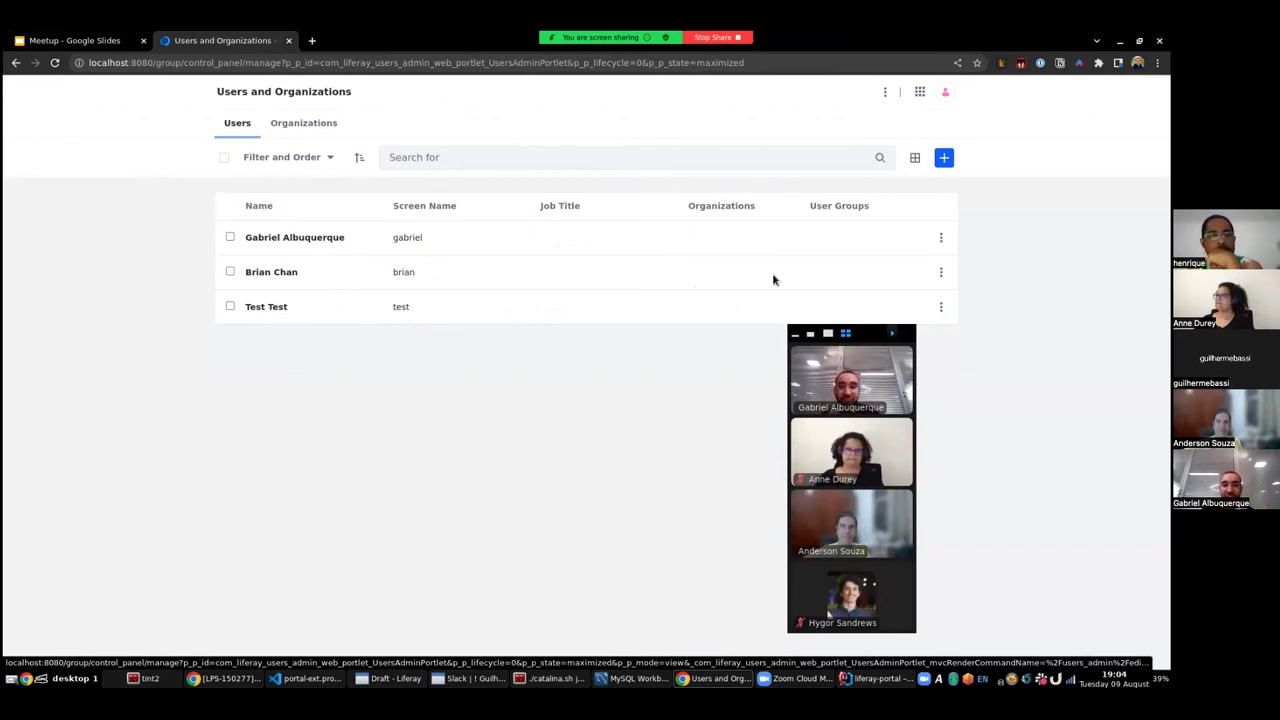
{"action": "left_click", "coordinate": [919, 91]}
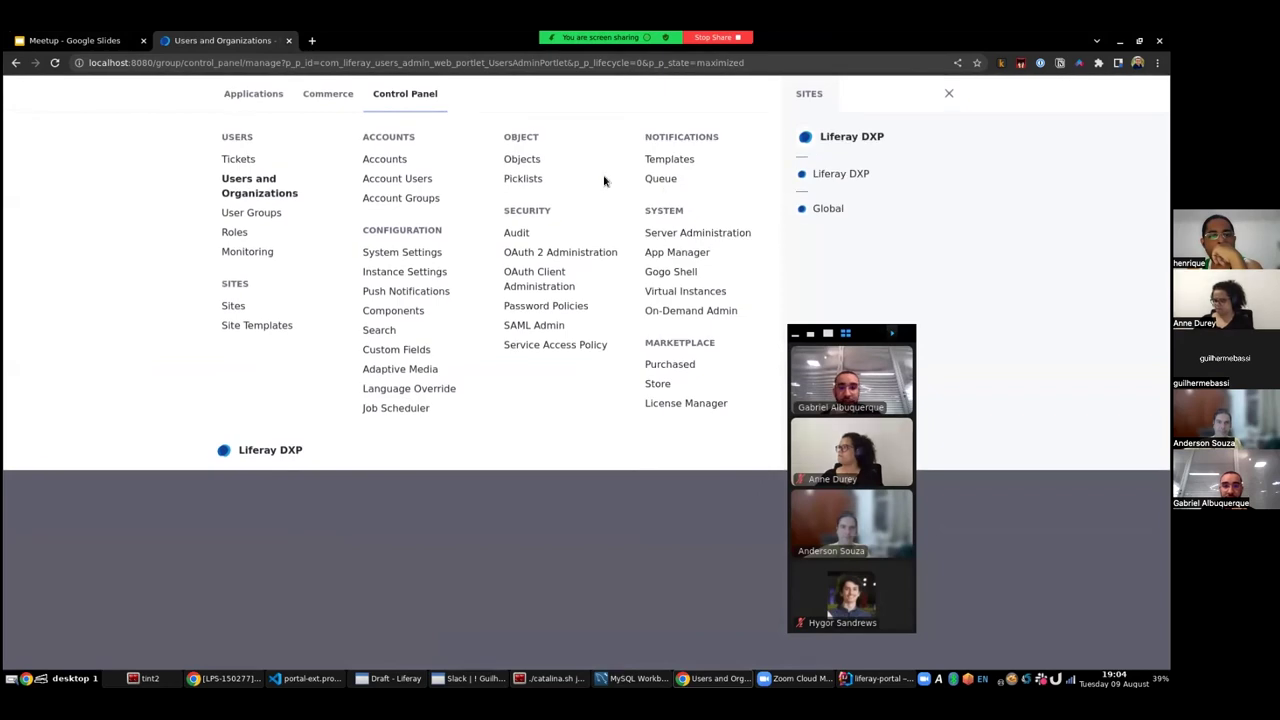
{"action": "left_click", "coordinate": [523, 160]}
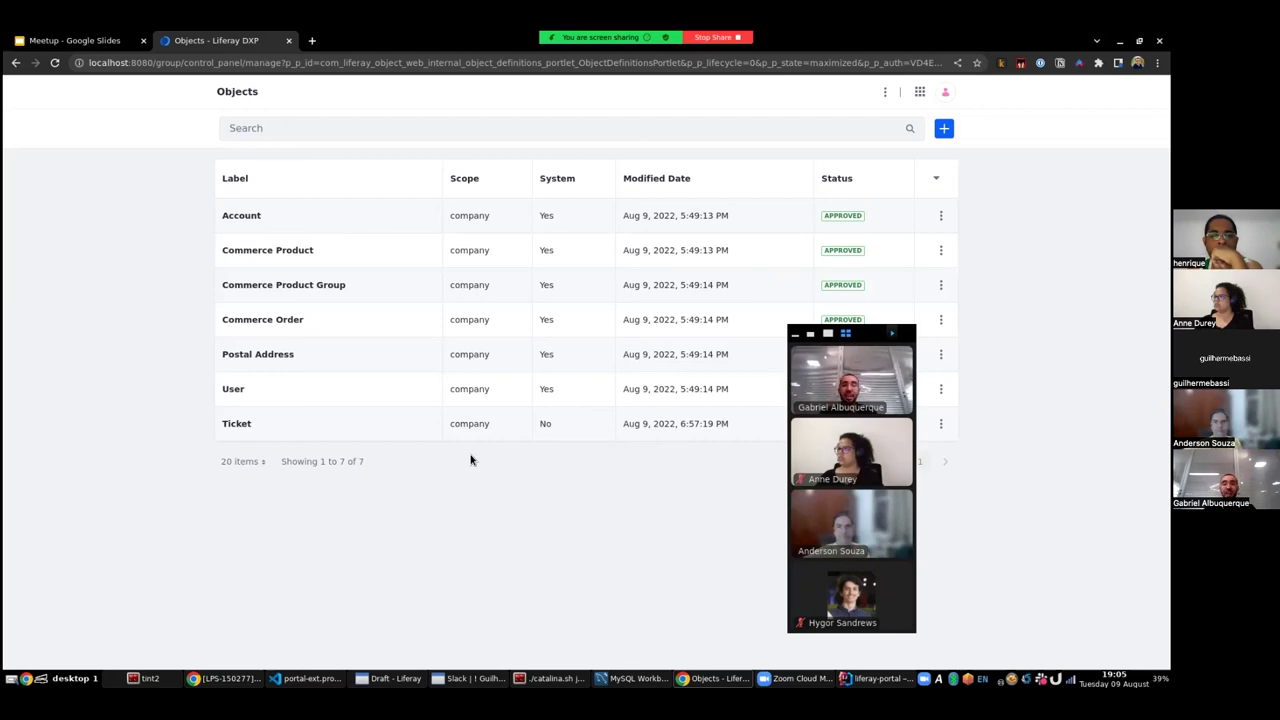
- On the User object, add a One to Many relationship 'Owner' targeting Ticket and save
{"action": "left_click", "coordinate": [229, 392]}
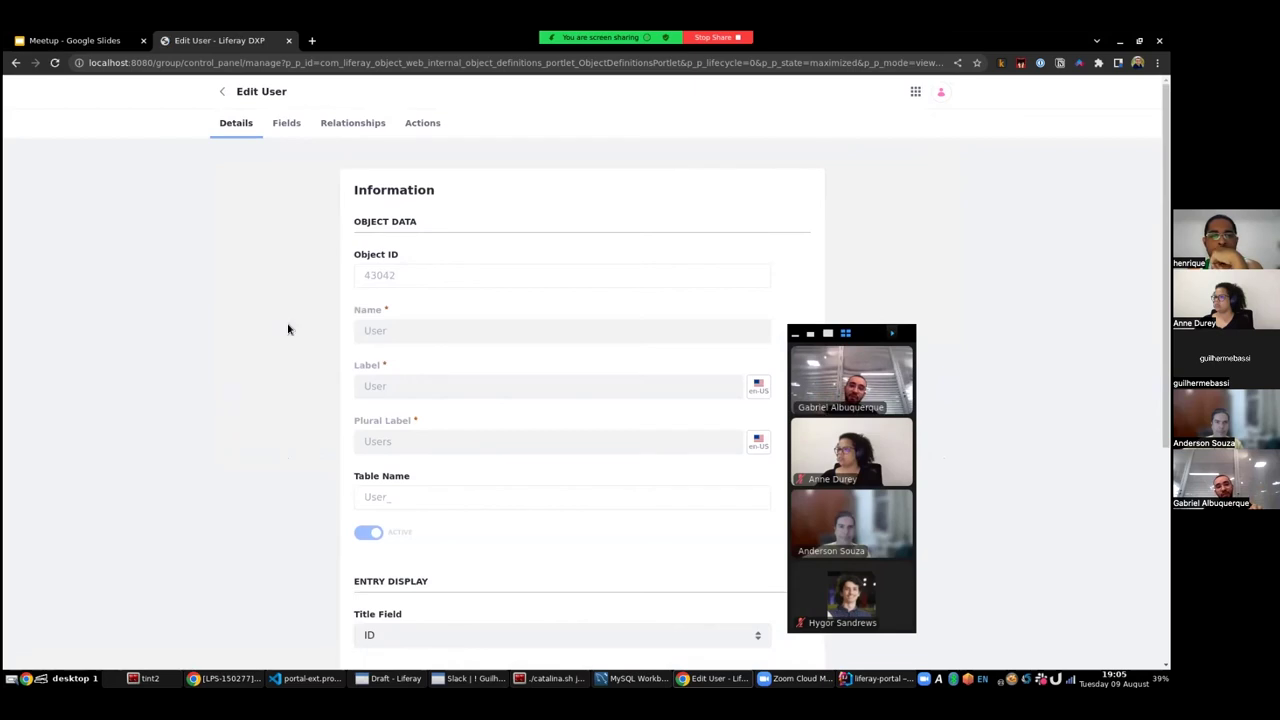
{"action": "left_click", "coordinate": [353, 125]}
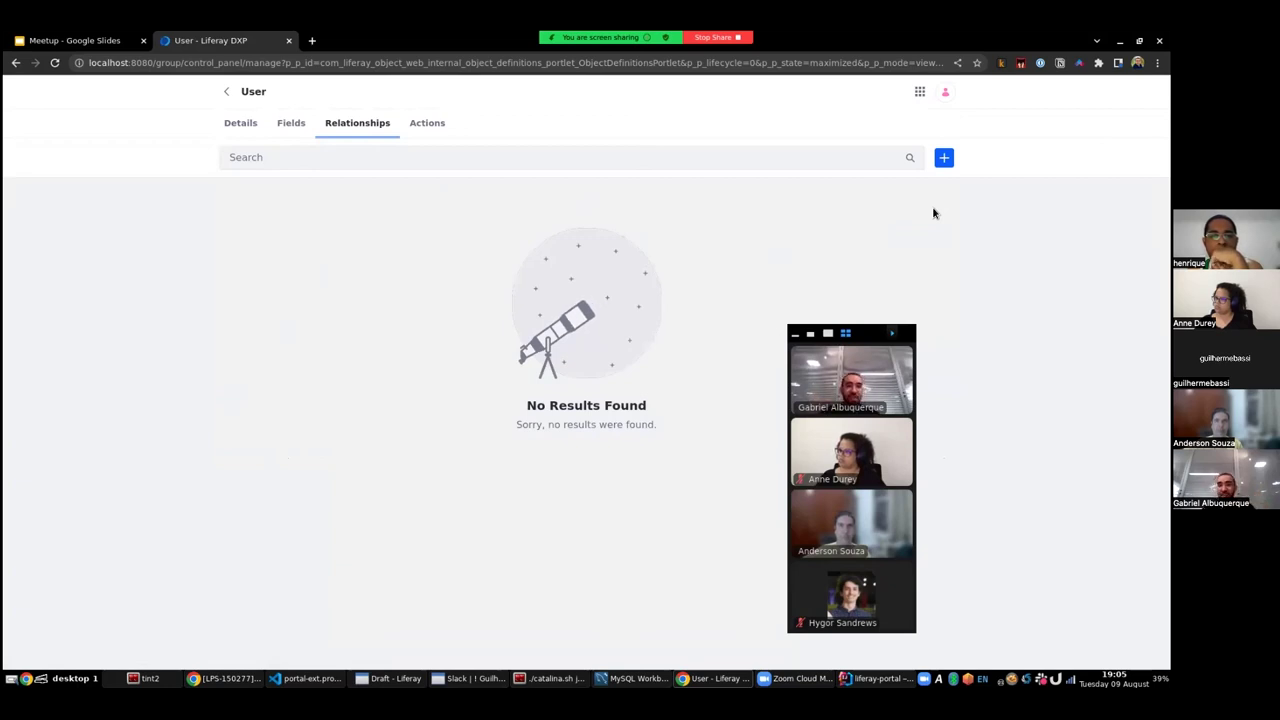
{"action": "left_click", "coordinate": [944, 158]}
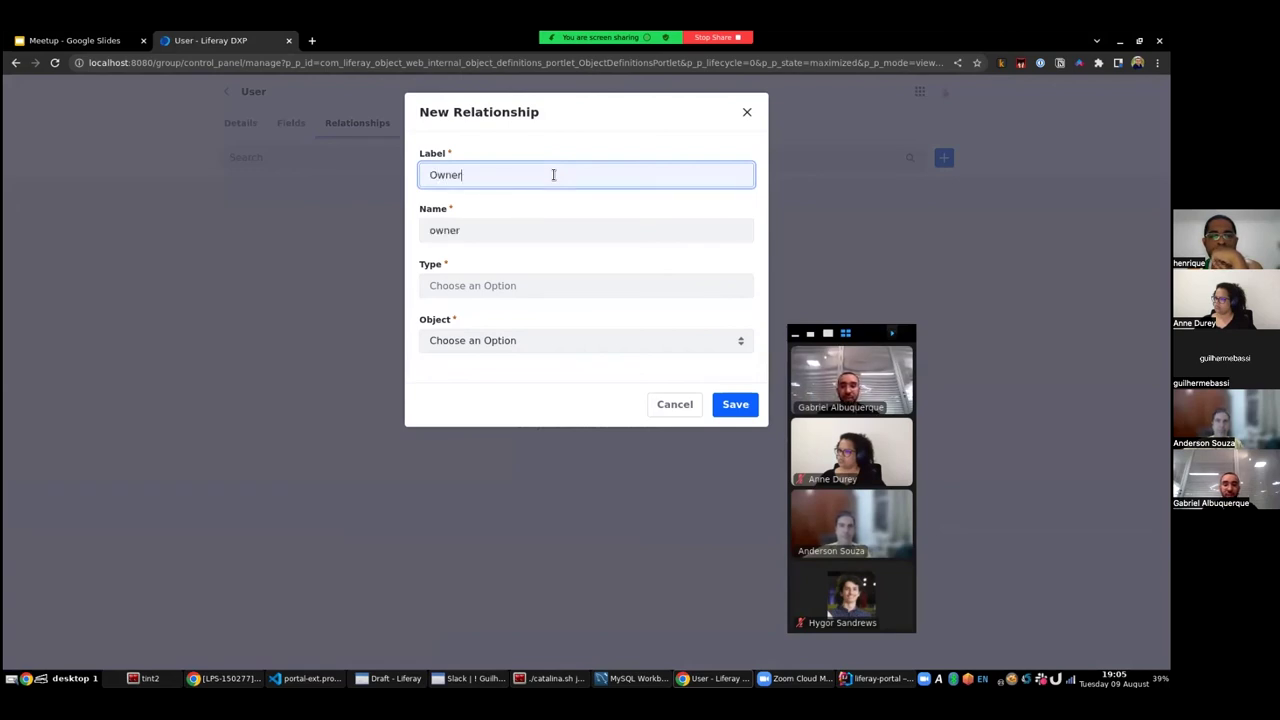
{"action": "left_click", "coordinate": [504, 288]}
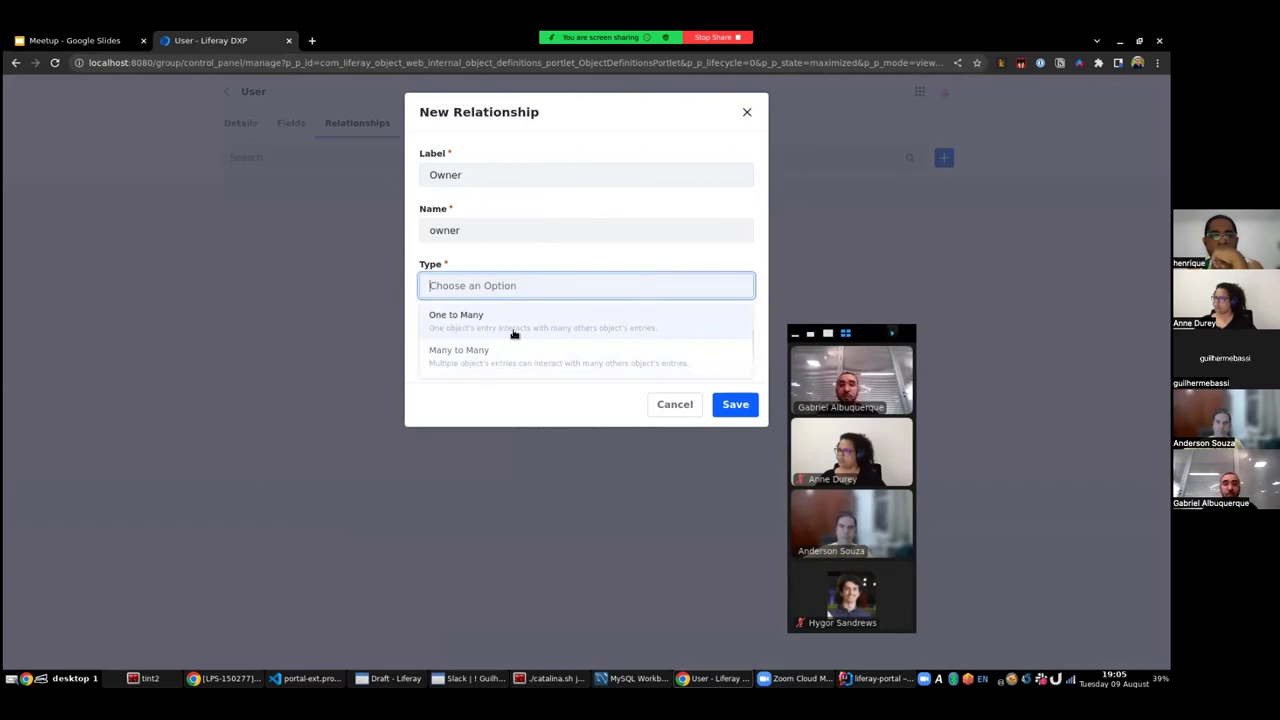
{"action": "left_click", "coordinate": [517, 324]}
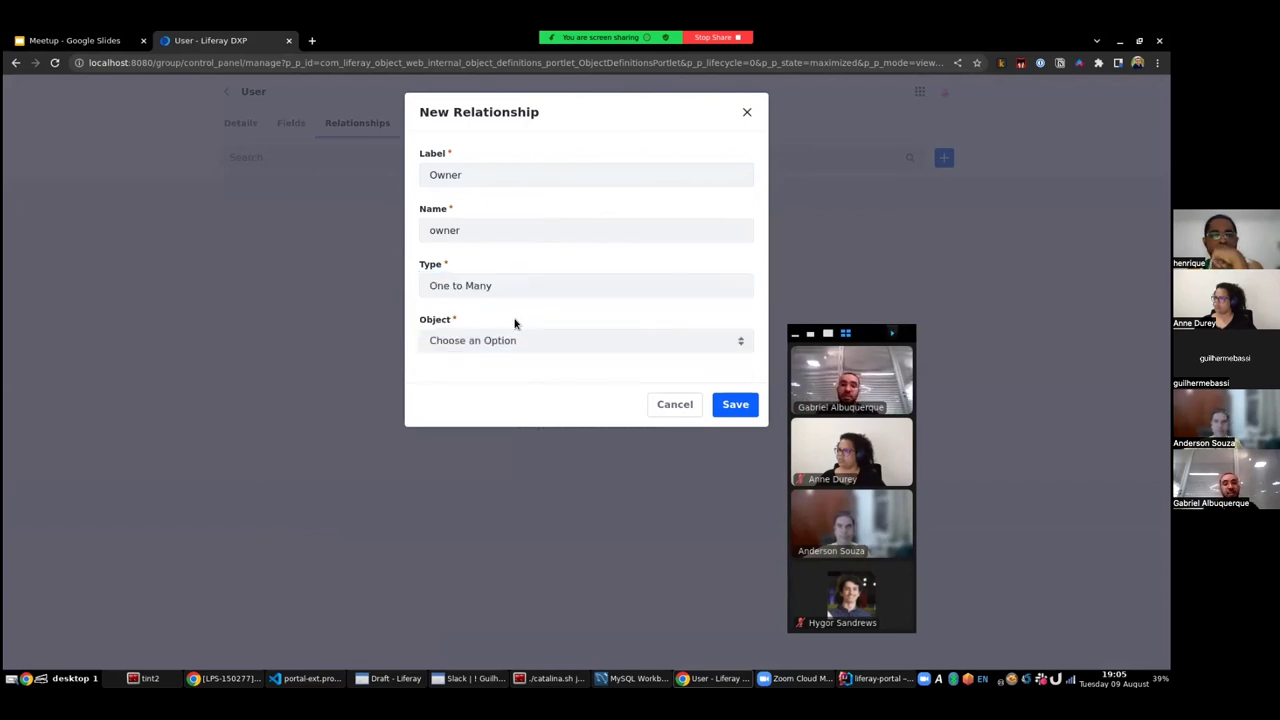
{"action": "left_click", "coordinate": [503, 342]}
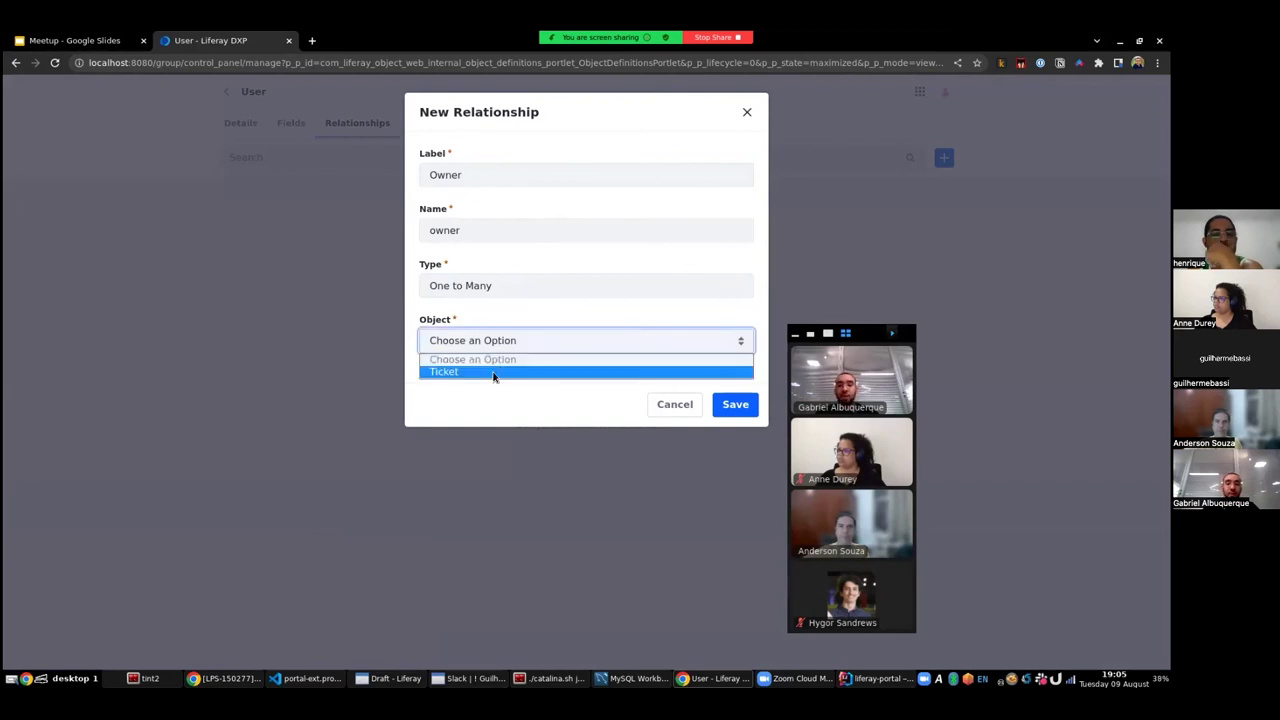
{"action": "left_click", "coordinate": [481, 372]}
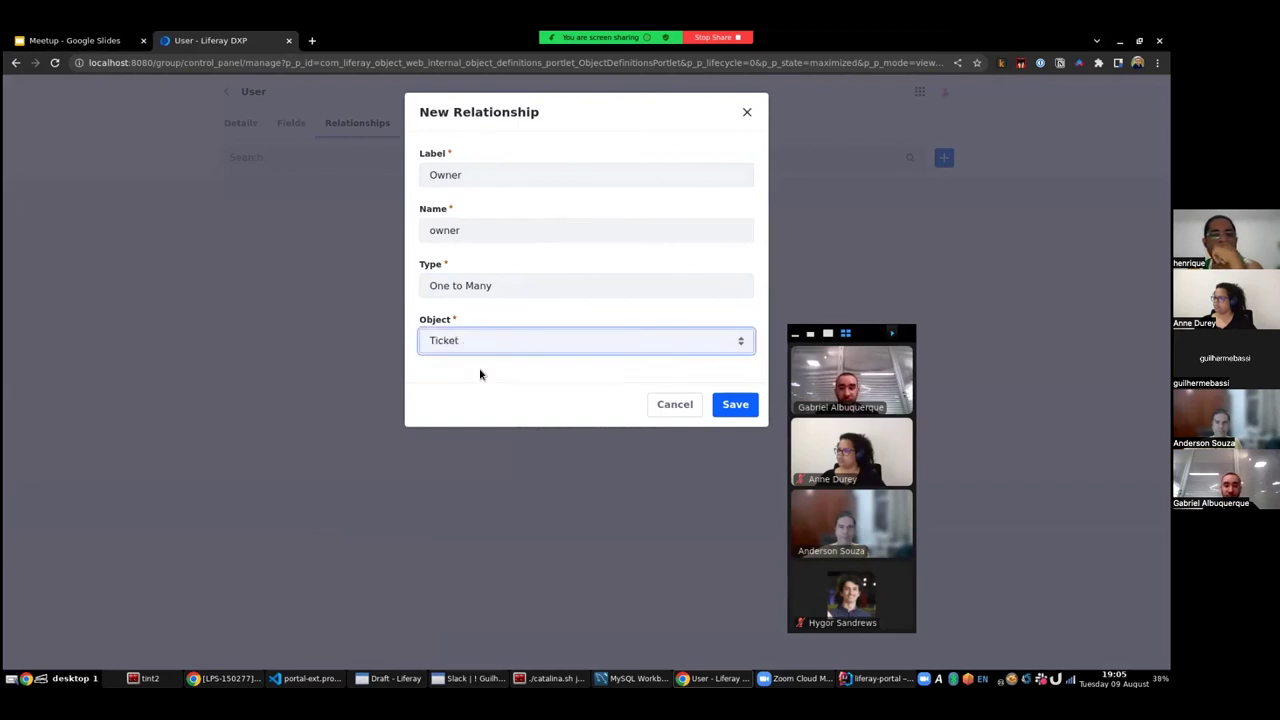
{"action": "left_click", "coordinate": [731, 405]}
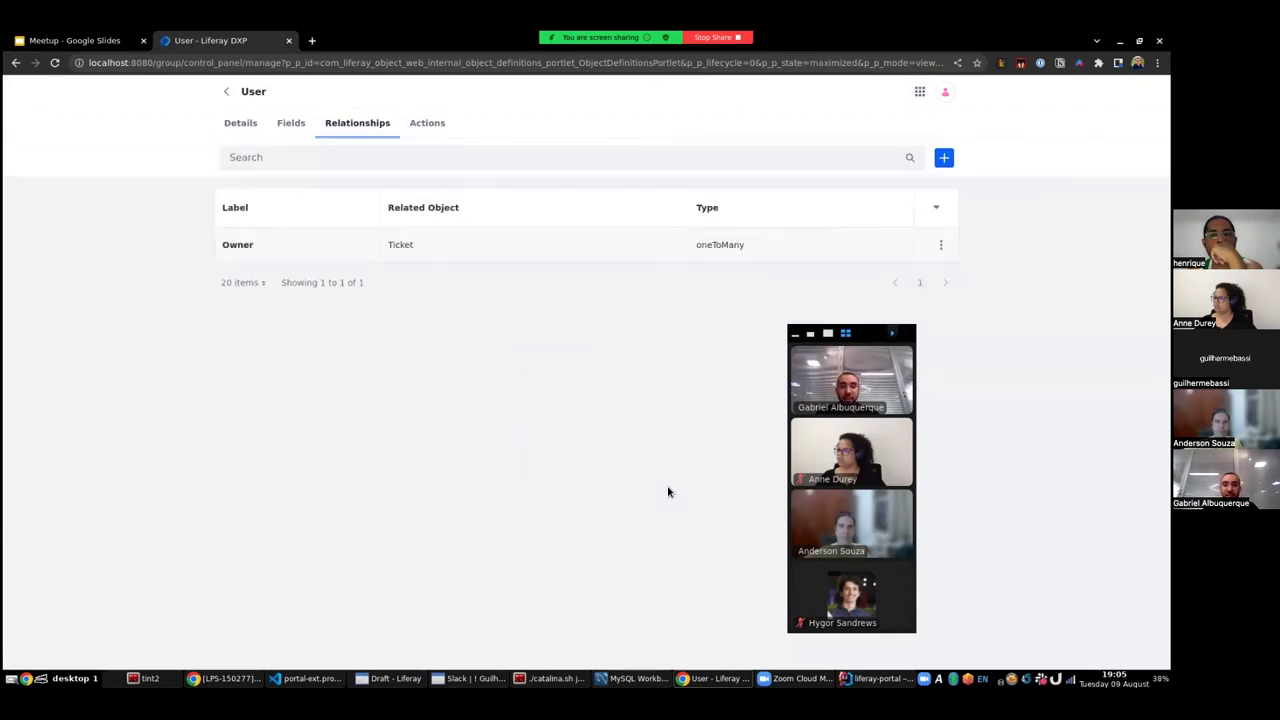
{"action": "left_click", "coordinate": [920, 93]}
- Open the Ticket object, check its Fields for Owner, then view its Layouts
{"action": "left_click", "coordinate": [527, 156]}
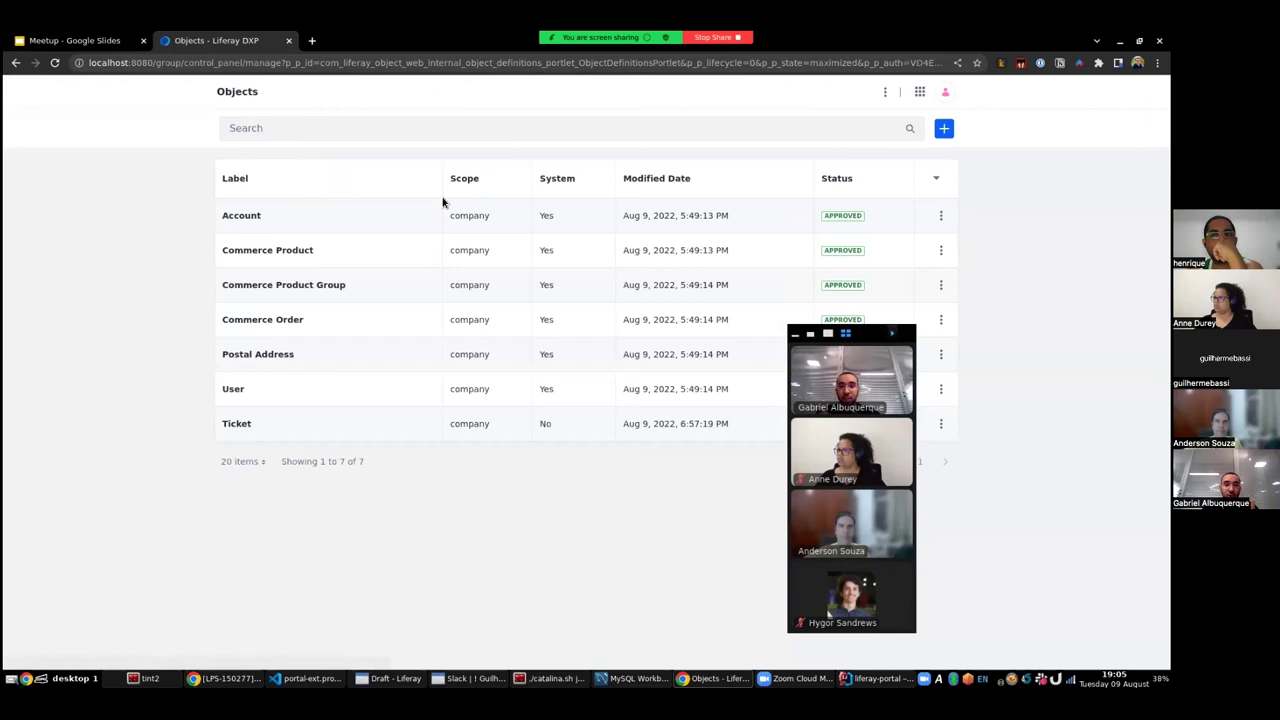
{"action": "left_click", "coordinate": [237, 426]}
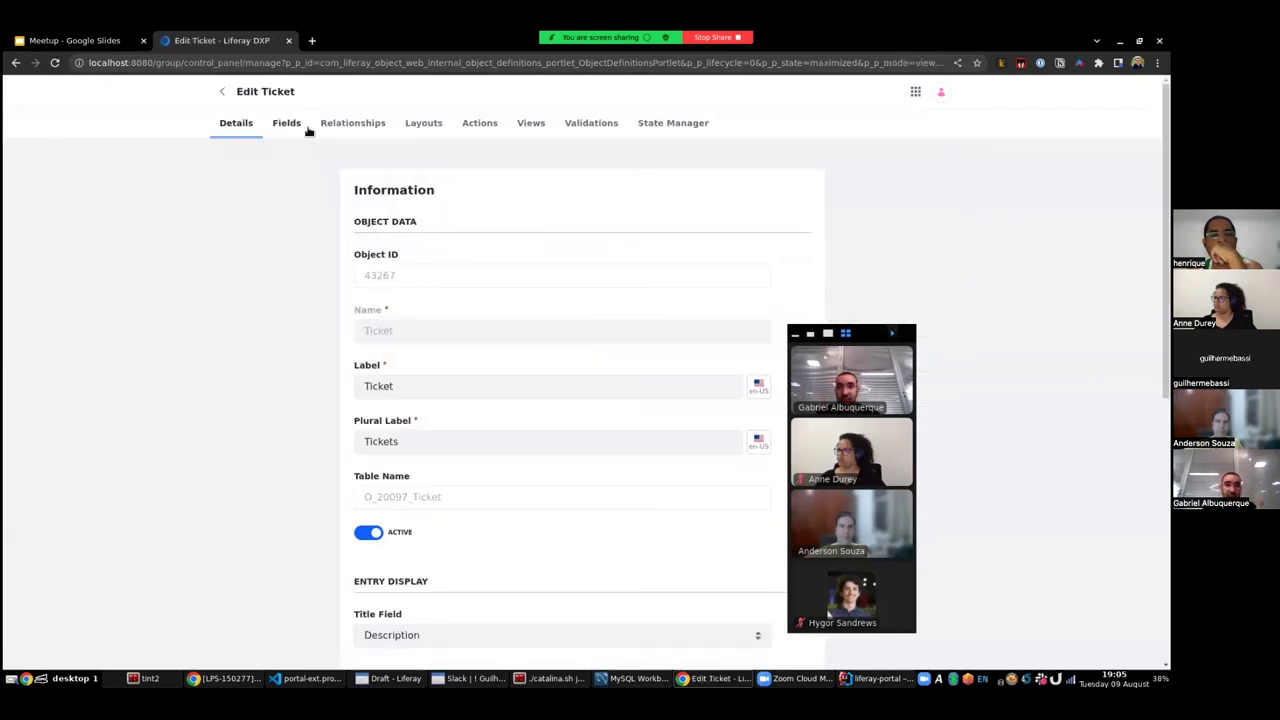
{"action": "left_click", "coordinate": [289, 125]}
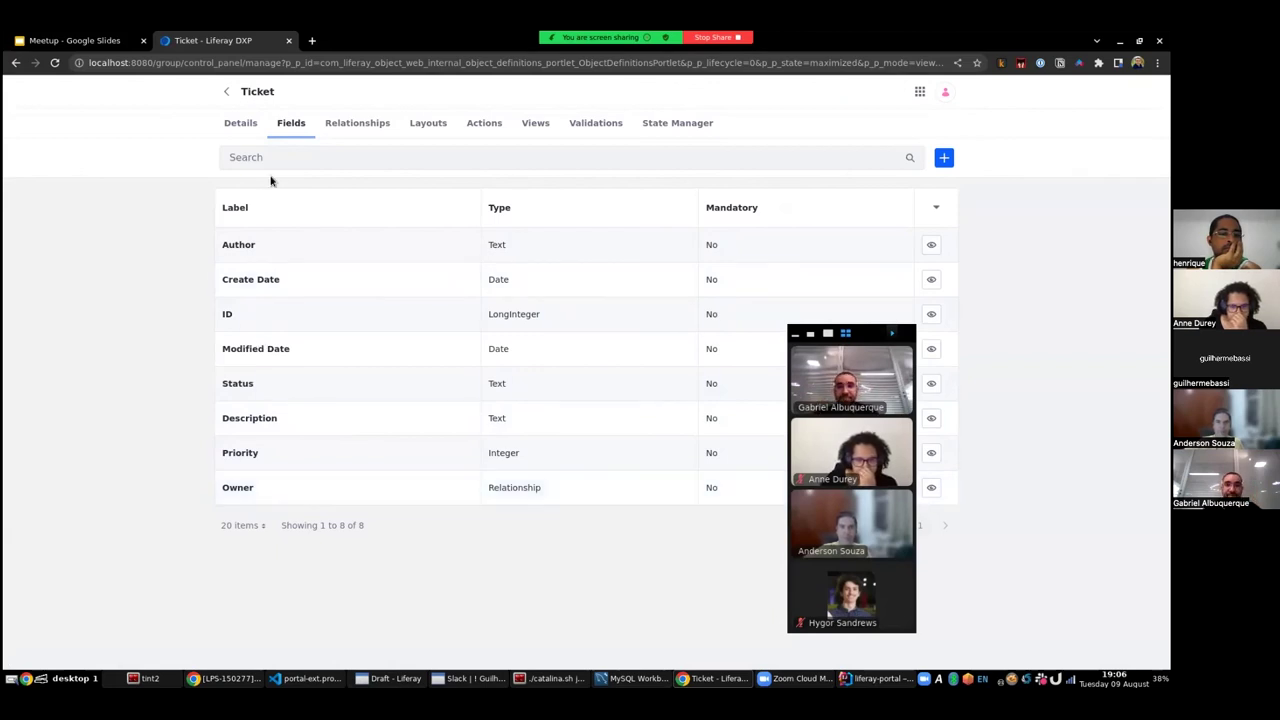
{"action": "left_click", "coordinate": [233, 125]}
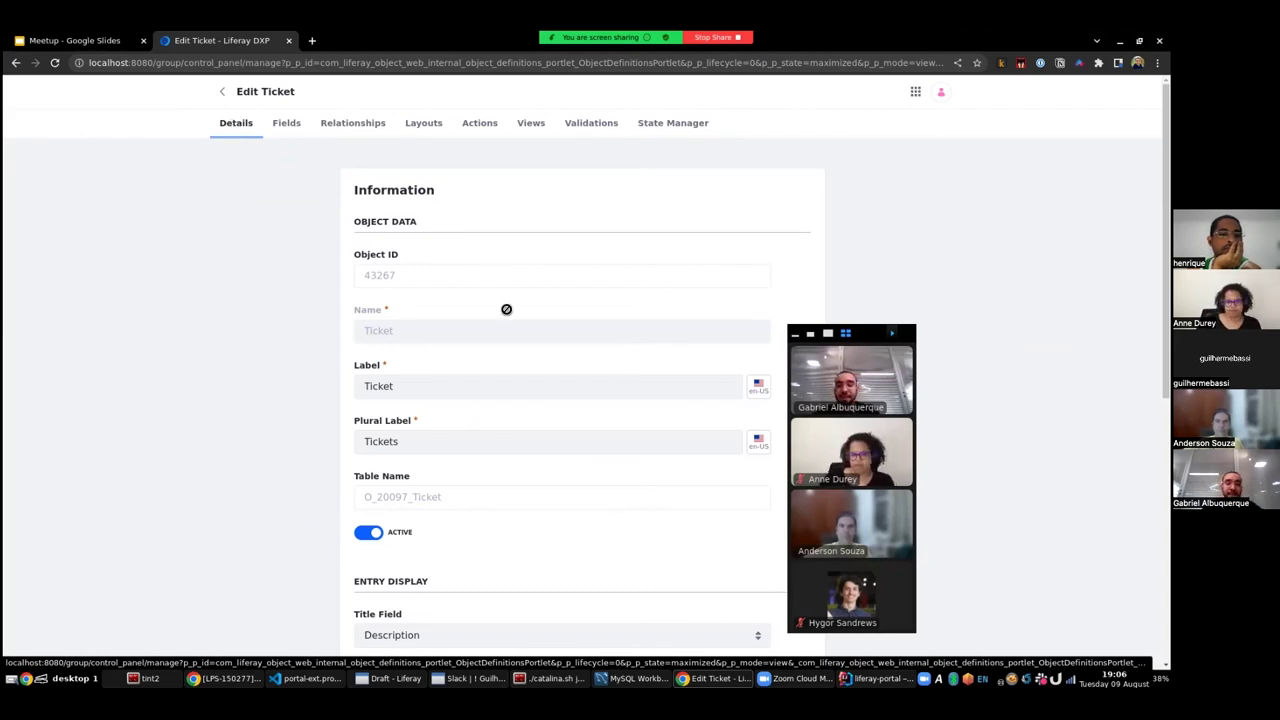
{"action": "scroll", "coordinate": [309, 371], "scroll_direction": "down", "scroll_amount": 3}
{"action": "scroll", "coordinate": [300, 390], "scroll_direction": "up", "scroll_amount": 3}
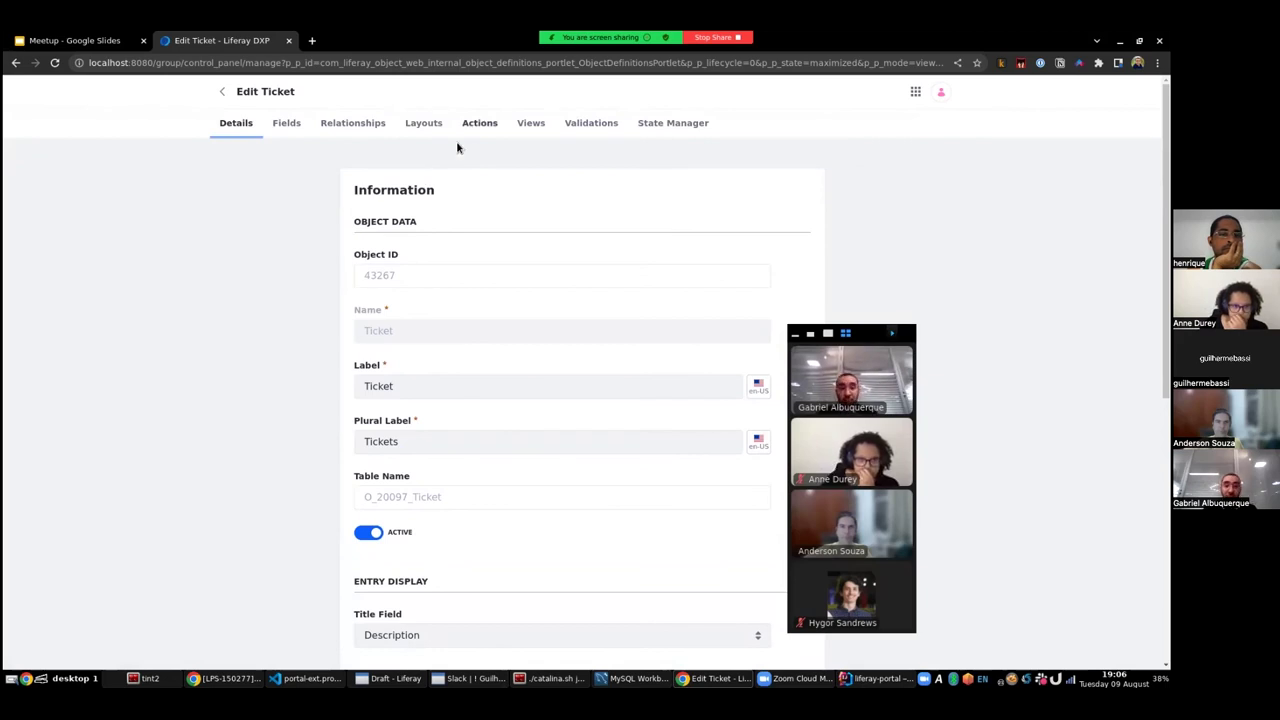
{"action": "left_click", "coordinate": [423, 123]}
- In Basic Layout's Layout tab, add the Owner field to the Basic Block and save
{"action": "left_click", "coordinate": [254, 246]}
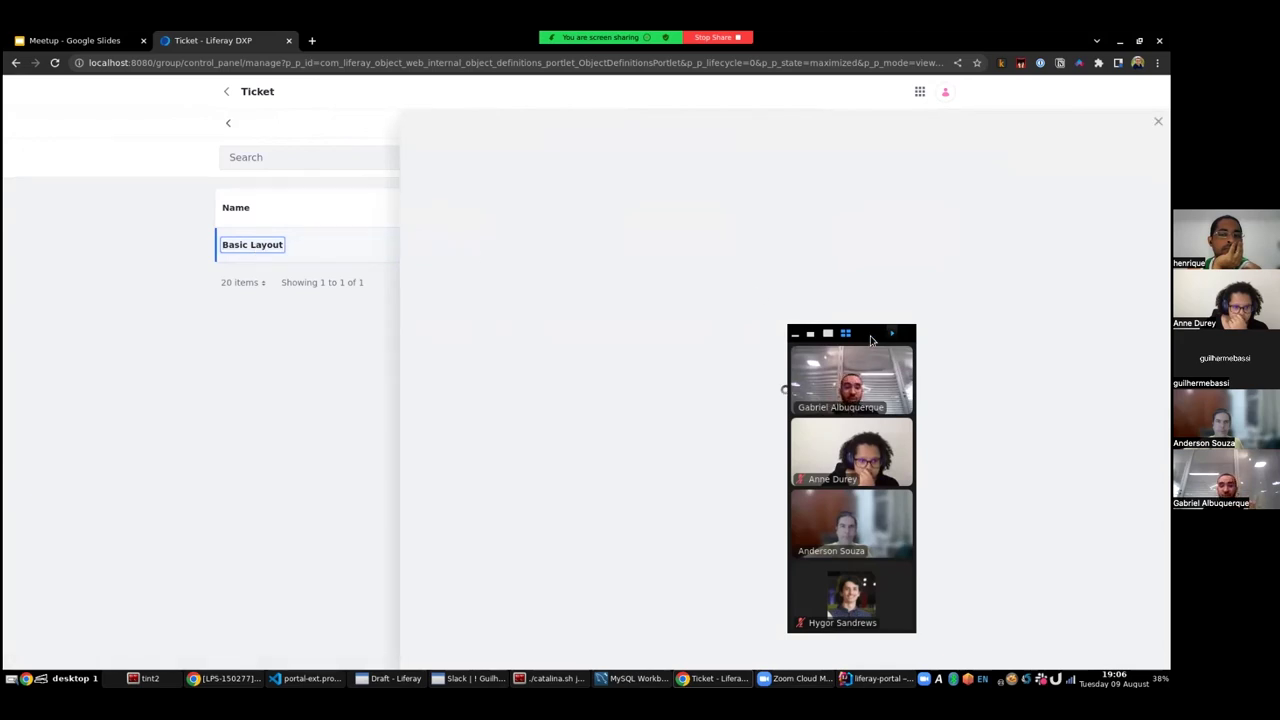
{"action": "left_click_drag", "start_coordinate": [845, 338], "coordinate": [300, 290]}
{"action": "left_click", "coordinate": [474, 178]}
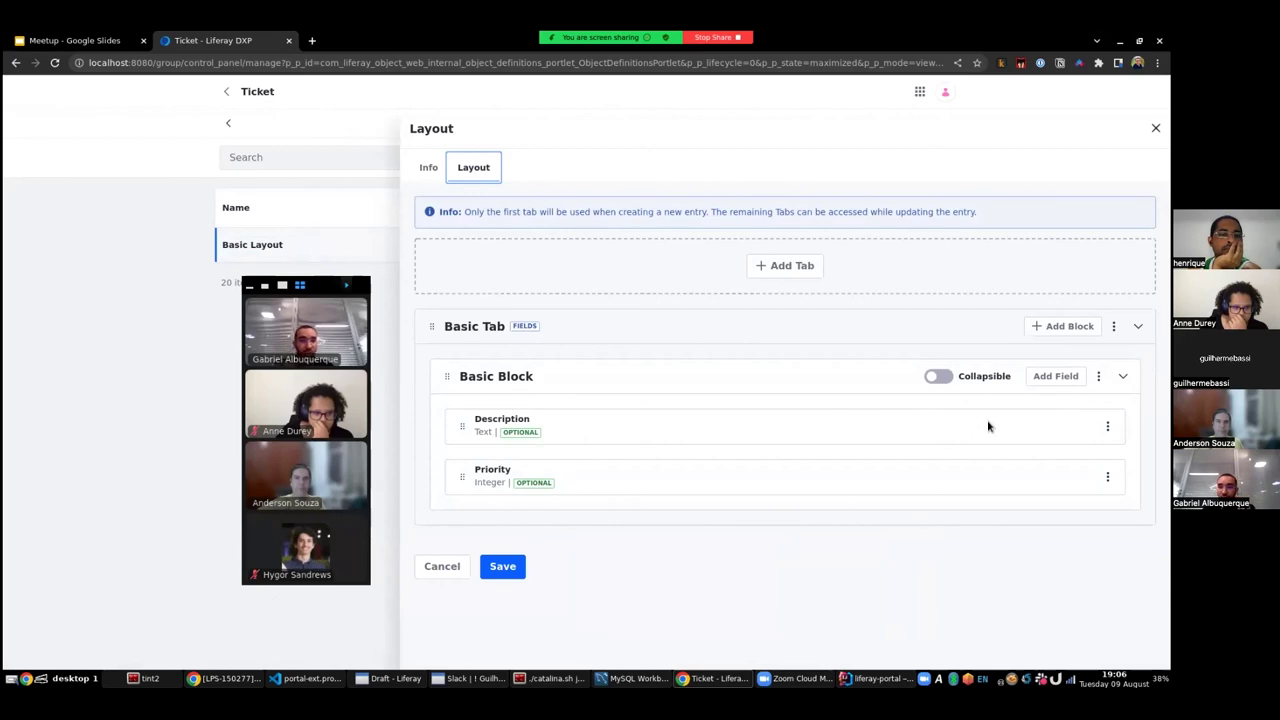
{"action": "left_click", "coordinate": [1055, 376]}
{"action": "left_click", "coordinate": [720, 210]}
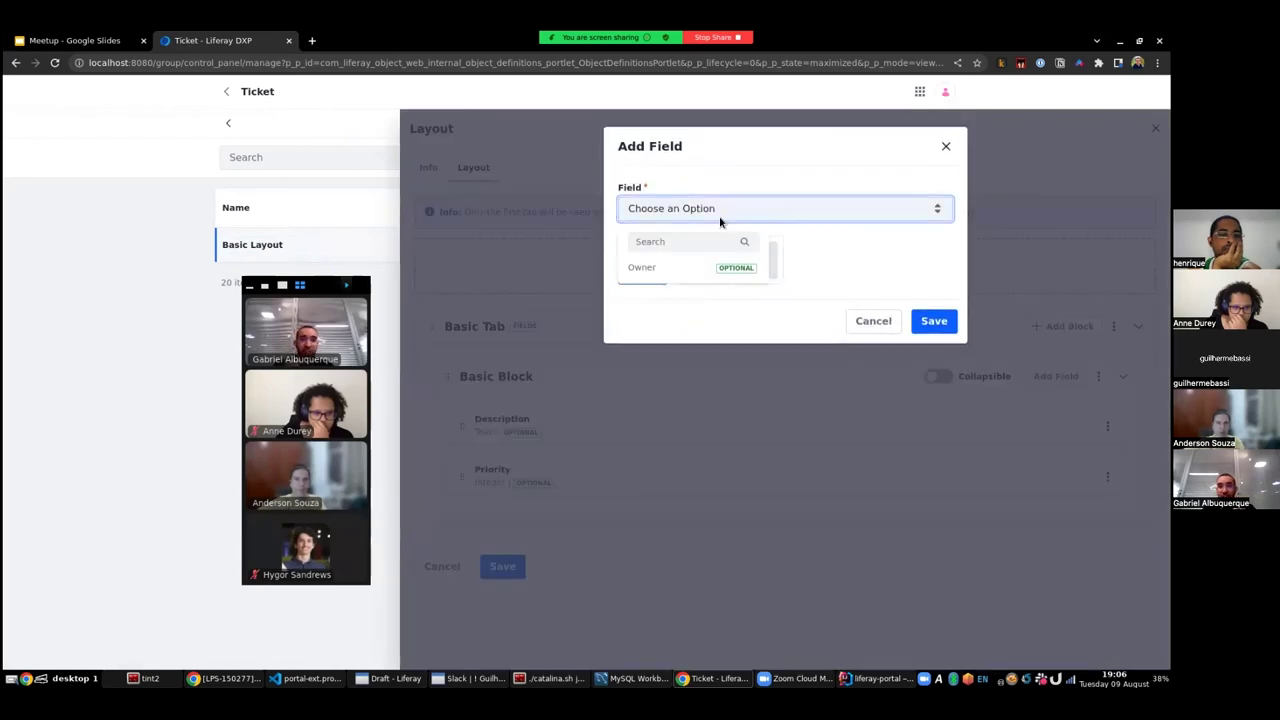
{"action": "left_click", "coordinate": [648, 270]}
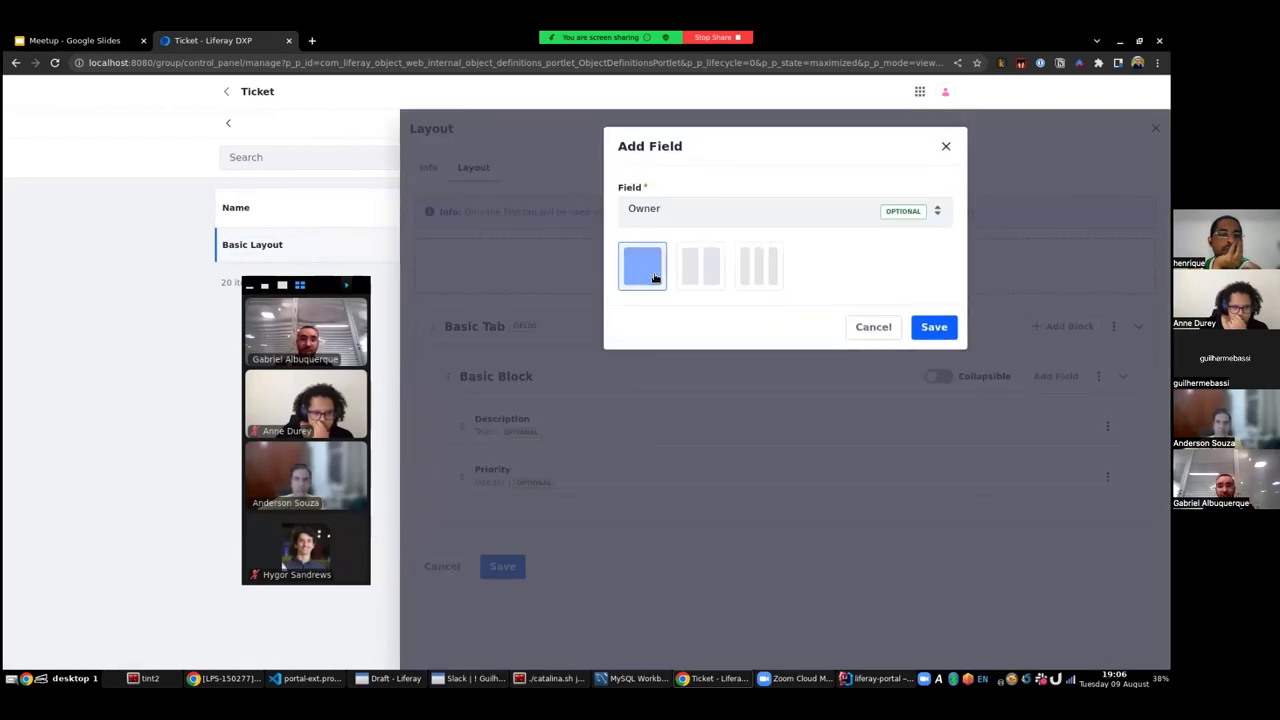
{"action": "left_click", "coordinate": [918, 328]}
{"action": "left_click", "coordinate": [503, 614]}
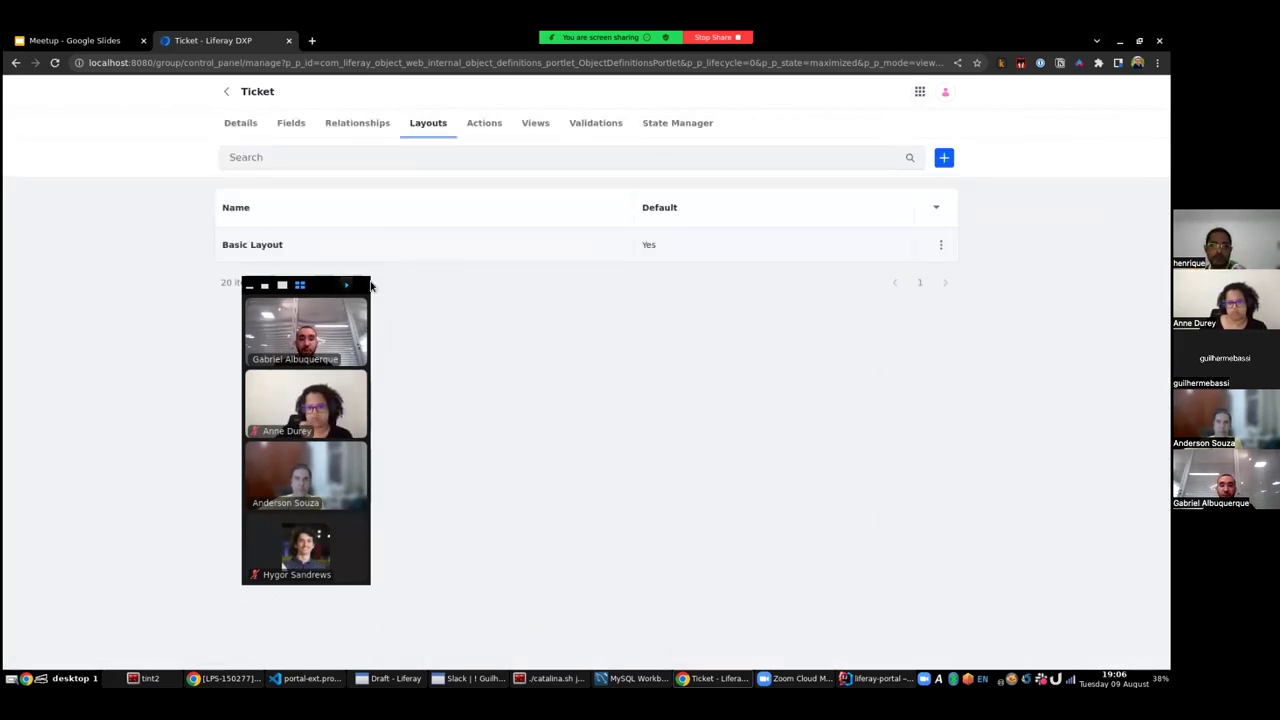
{"action": "left_click_drag", "start_coordinate": [255, 288], "coordinate": [632, 290]}
{"action": "left_click", "coordinate": [919, 92]}
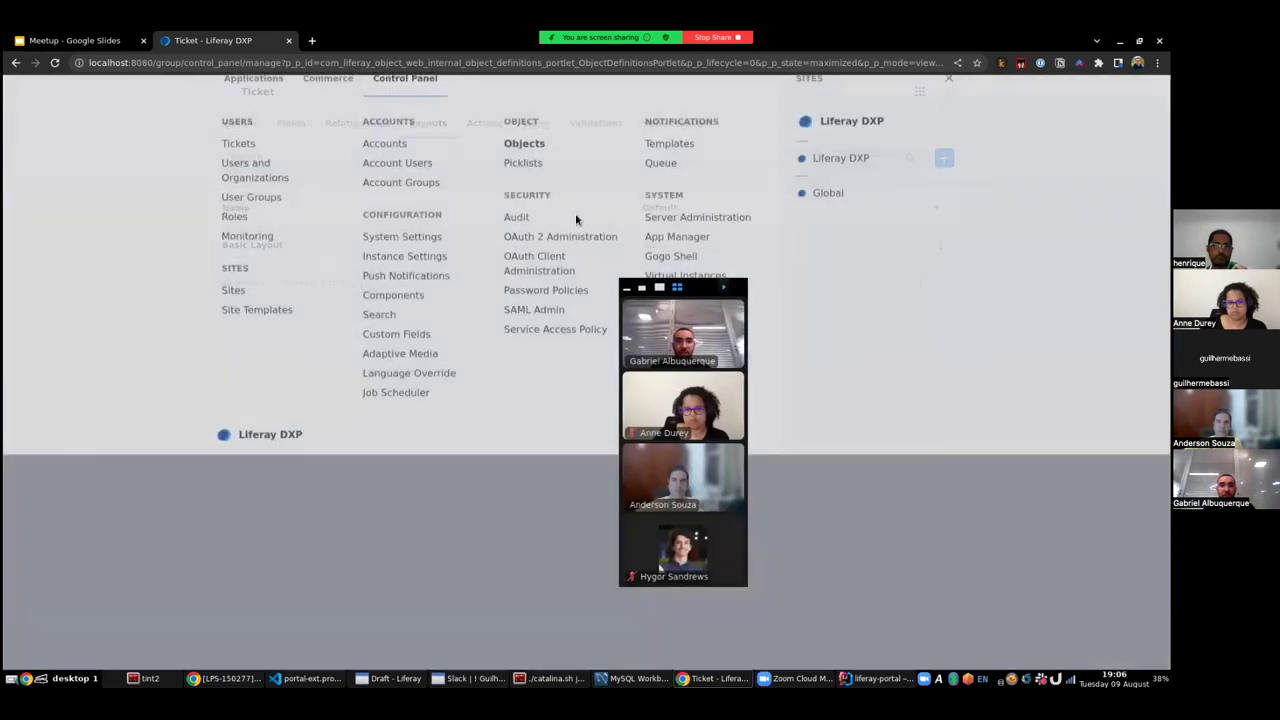
{"action": "key", "text": "Escape"}
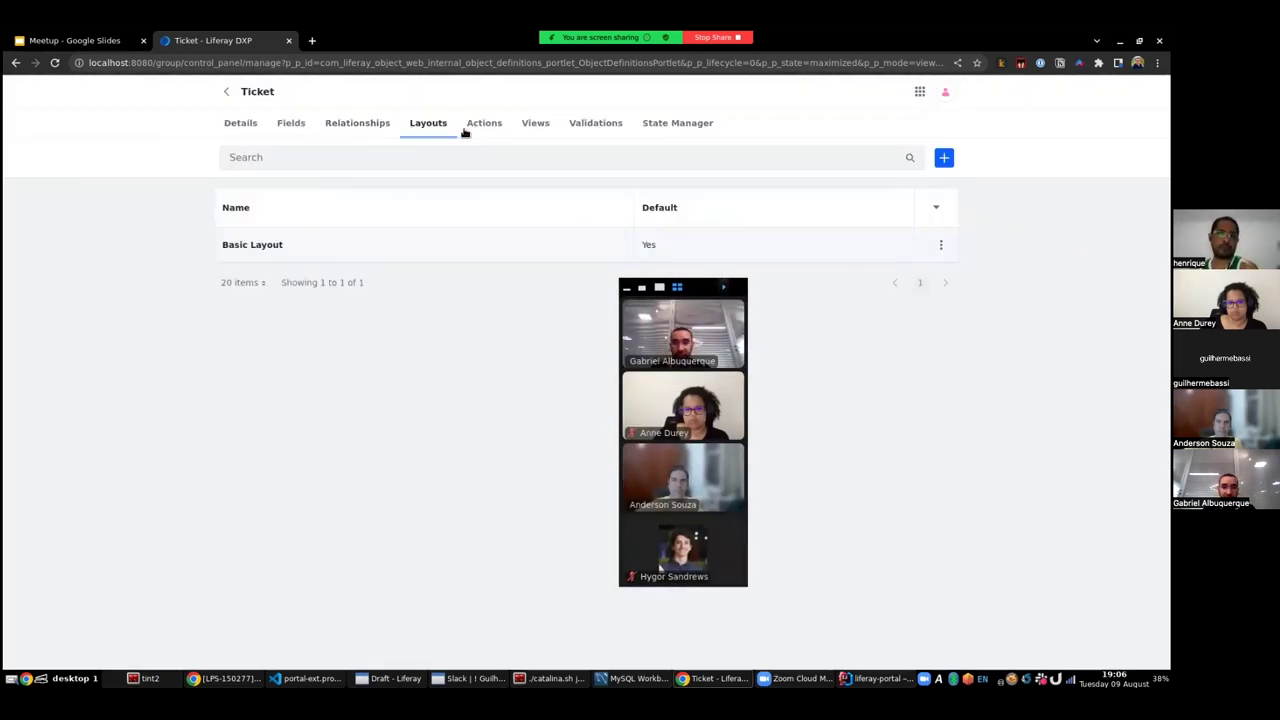
- In Basic View's View Builder, add the Owner column next to ID and Description and save
{"action": "left_click", "coordinate": [528, 127]}
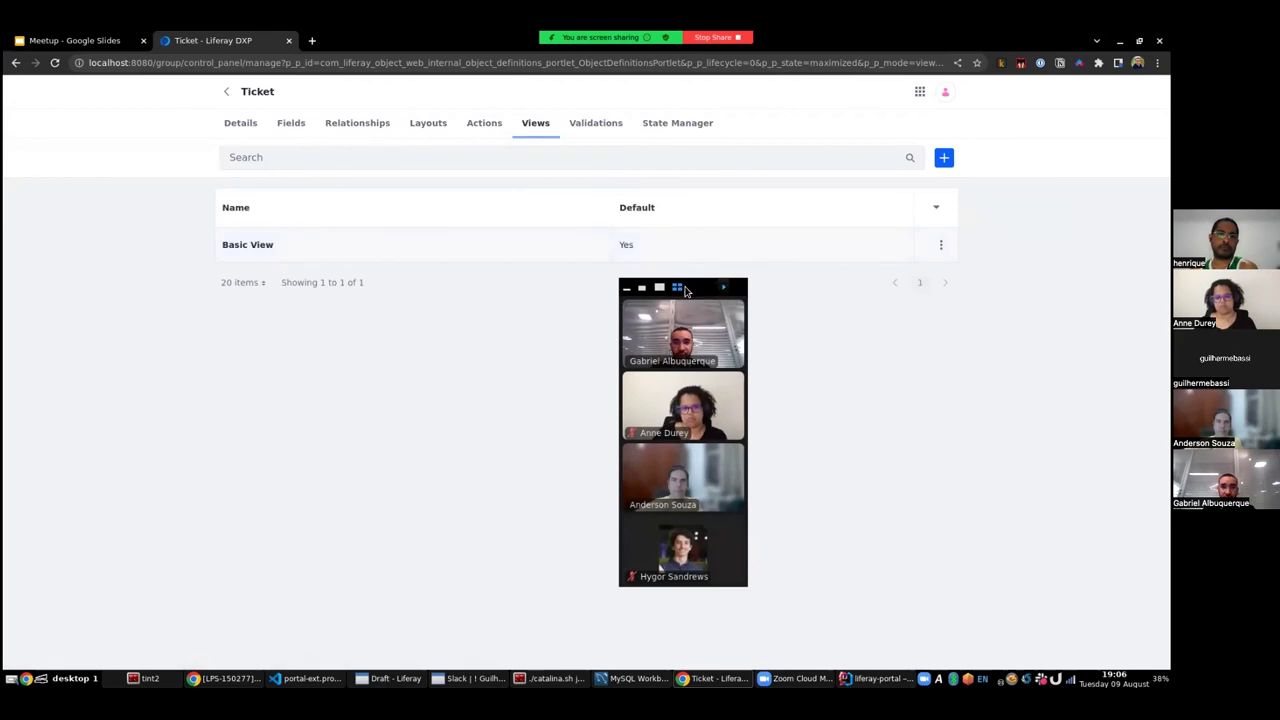
{"action": "left_click", "coordinate": [265, 246]}
{"action": "left_click_drag", "start_coordinate": [729, 287], "coordinate": [274, 290]}
{"action": "left_click", "coordinate": [510, 168]}
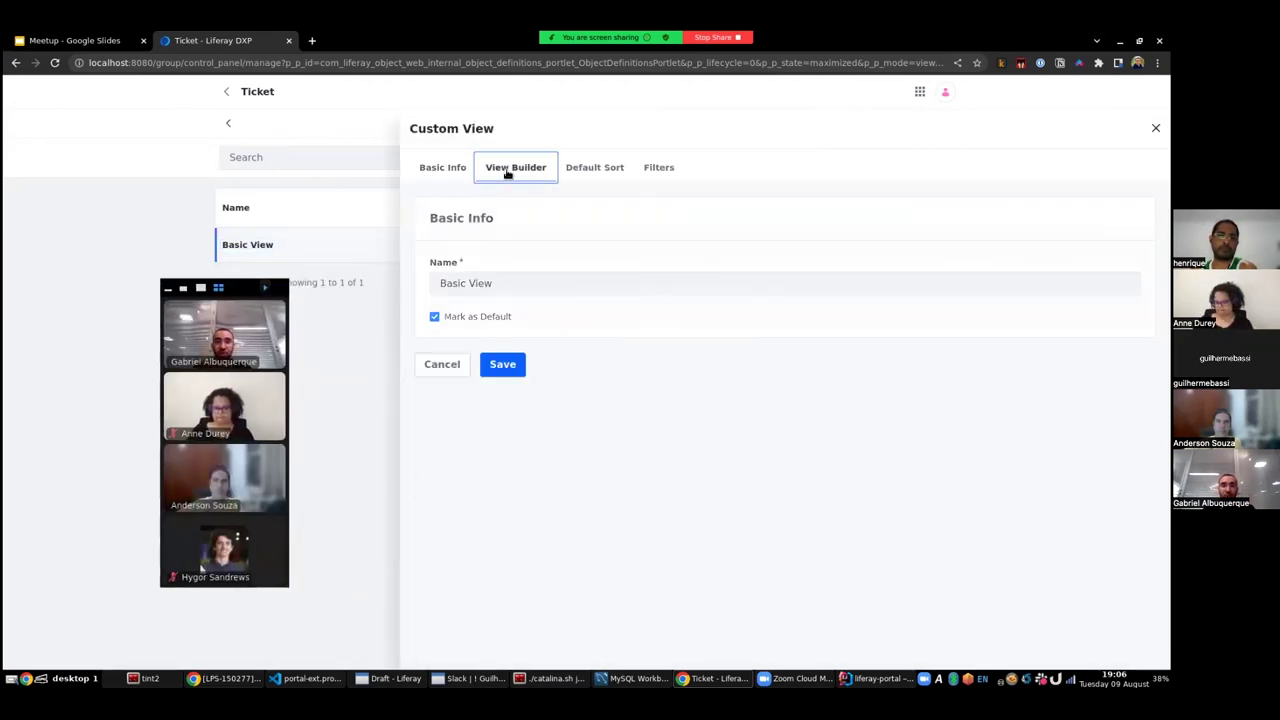
{"action": "left_click", "coordinate": [1118, 273]}
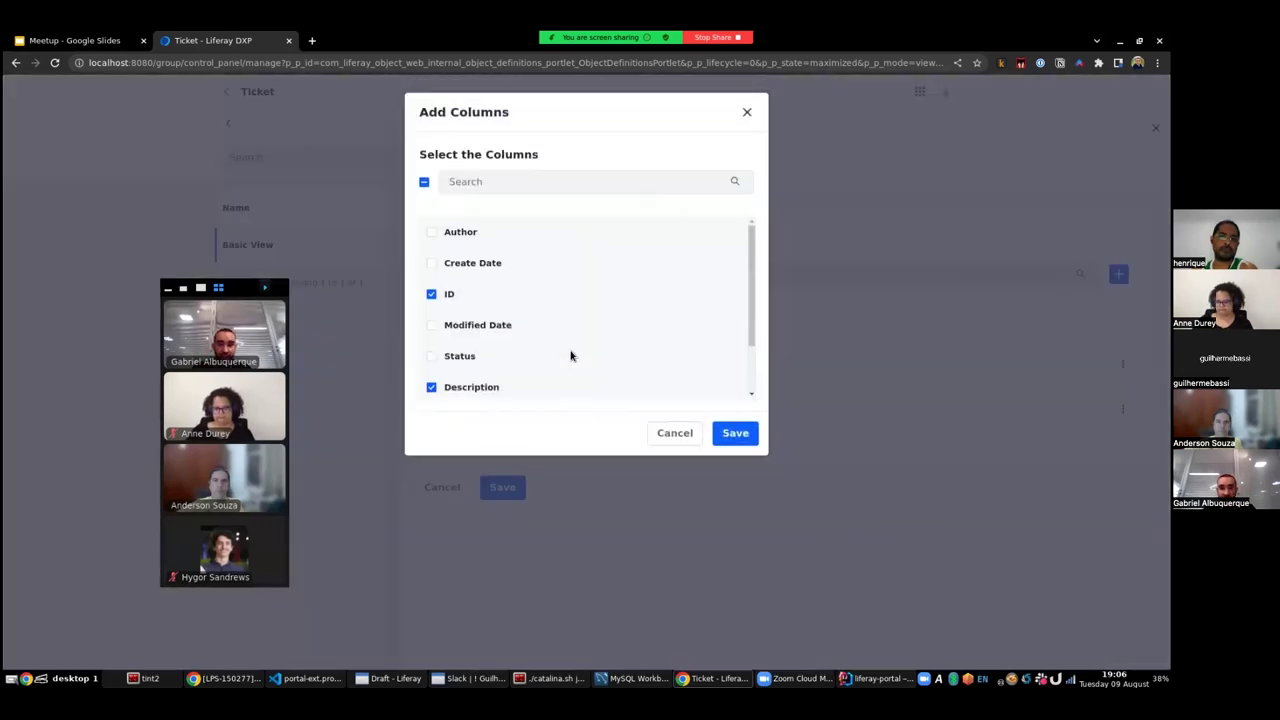
{"action": "scroll", "coordinate": [570, 355], "scroll_direction": "down", "scroll_amount": 1}
{"action": "left_click", "coordinate": [431, 384]}
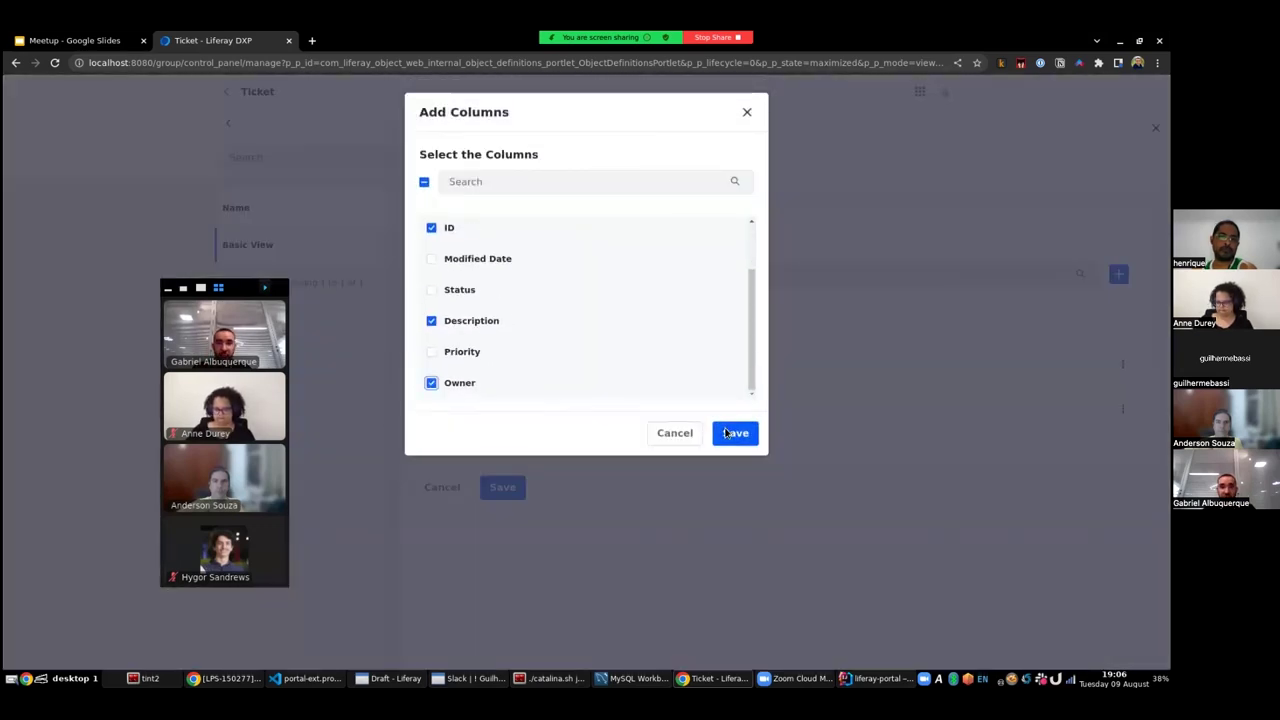
{"action": "left_click", "coordinate": [735, 432]}
{"action": "left_click", "coordinate": [505, 535]}
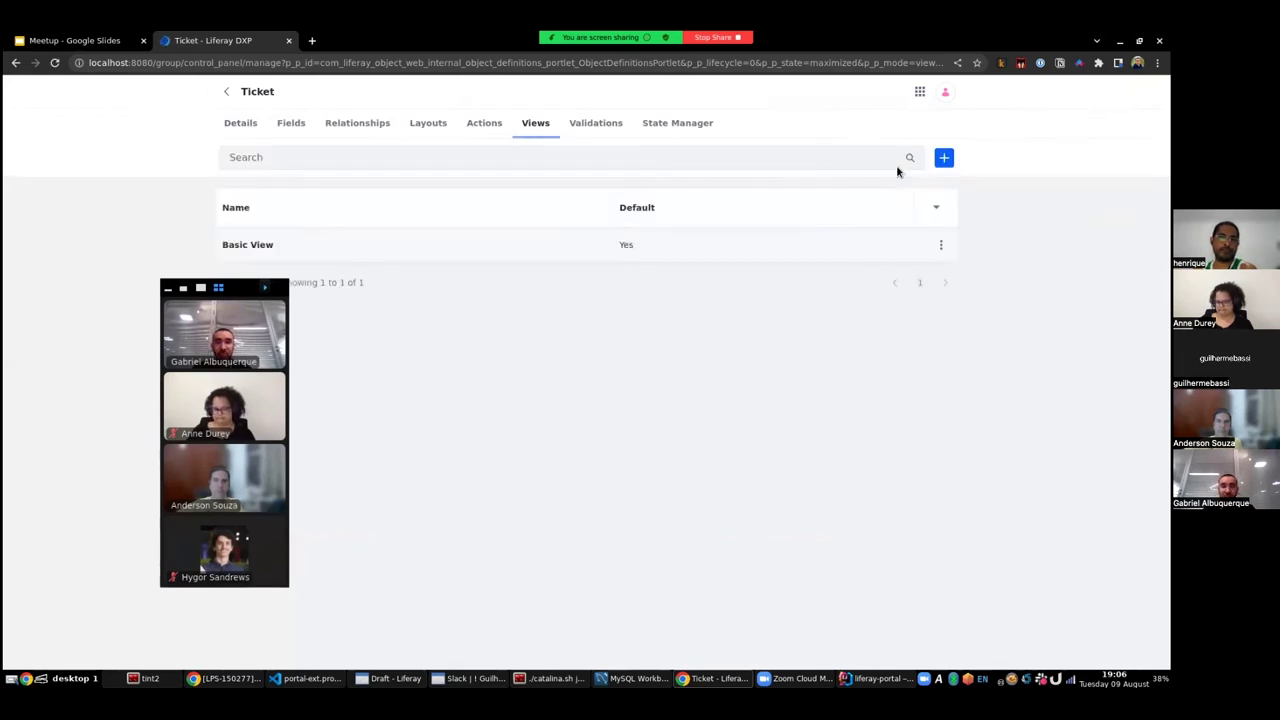
- Review the Tickets entries with their new Owner column, then open the User object from Objects
{"action": "left_click", "coordinate": [919, 92]}
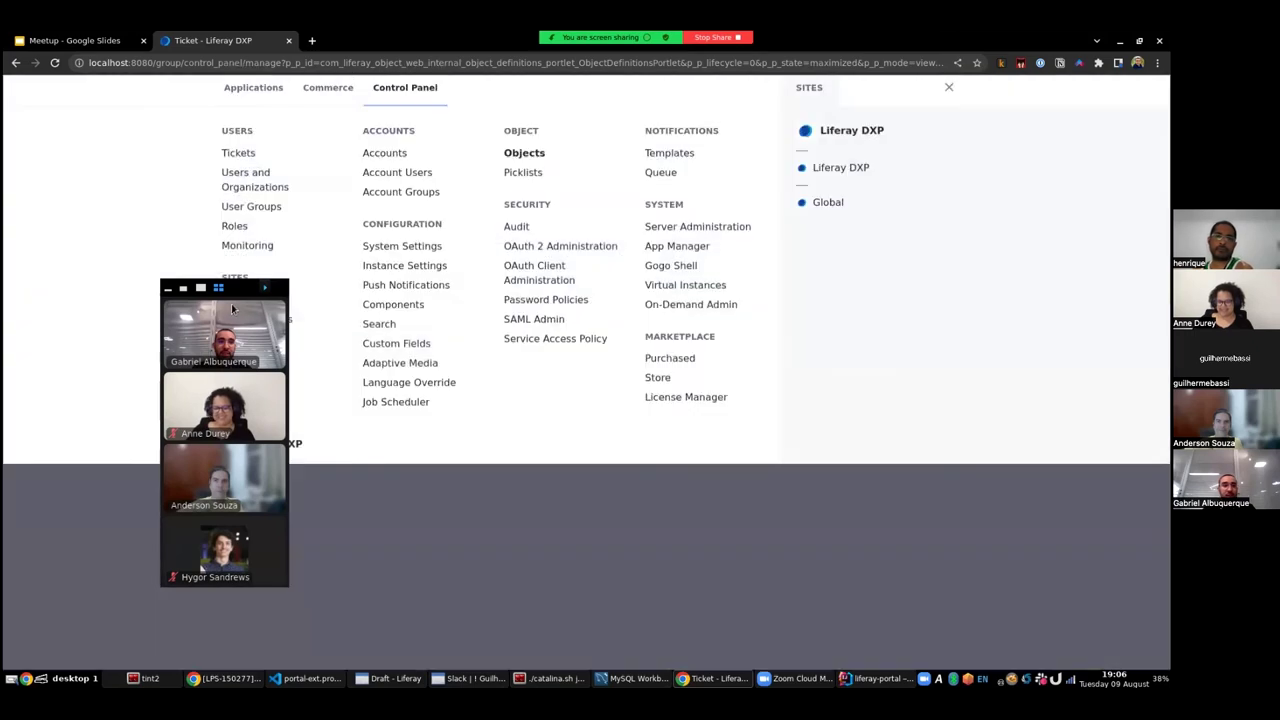
{"action": "left_click", "coordinate": [238, 159]}
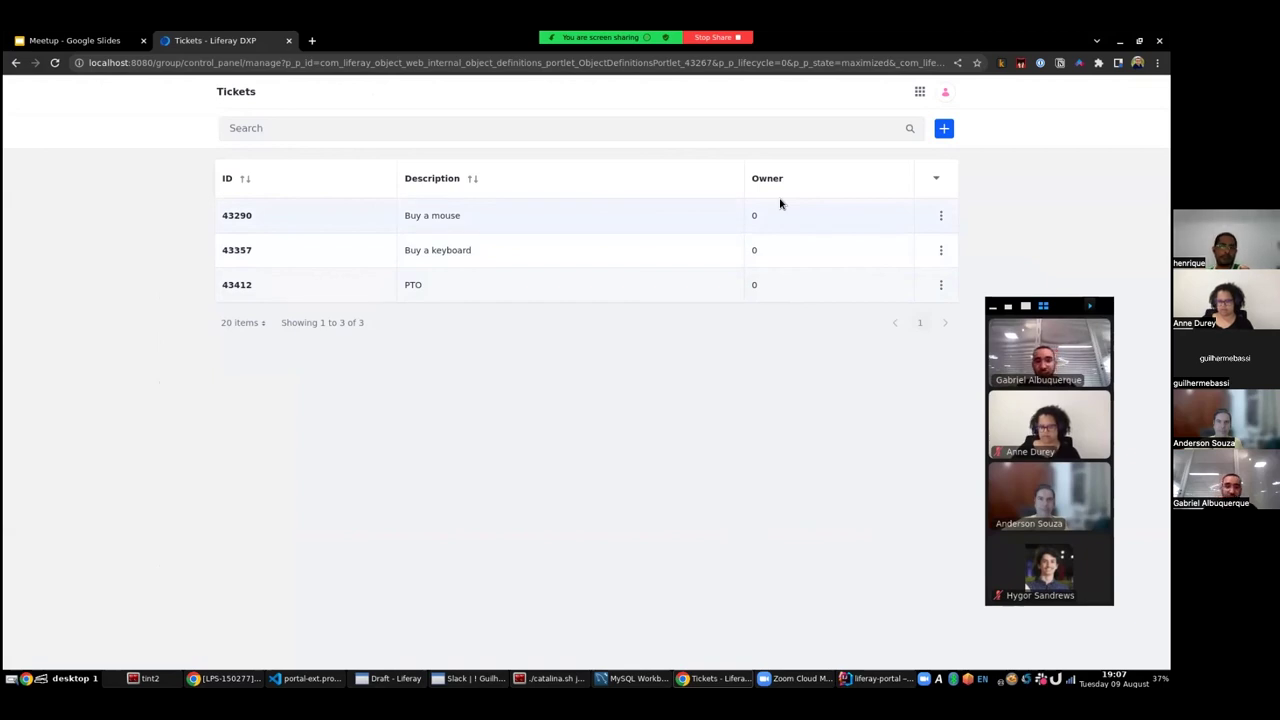
{"action": "left_click", "coordinate": [919, 93]}
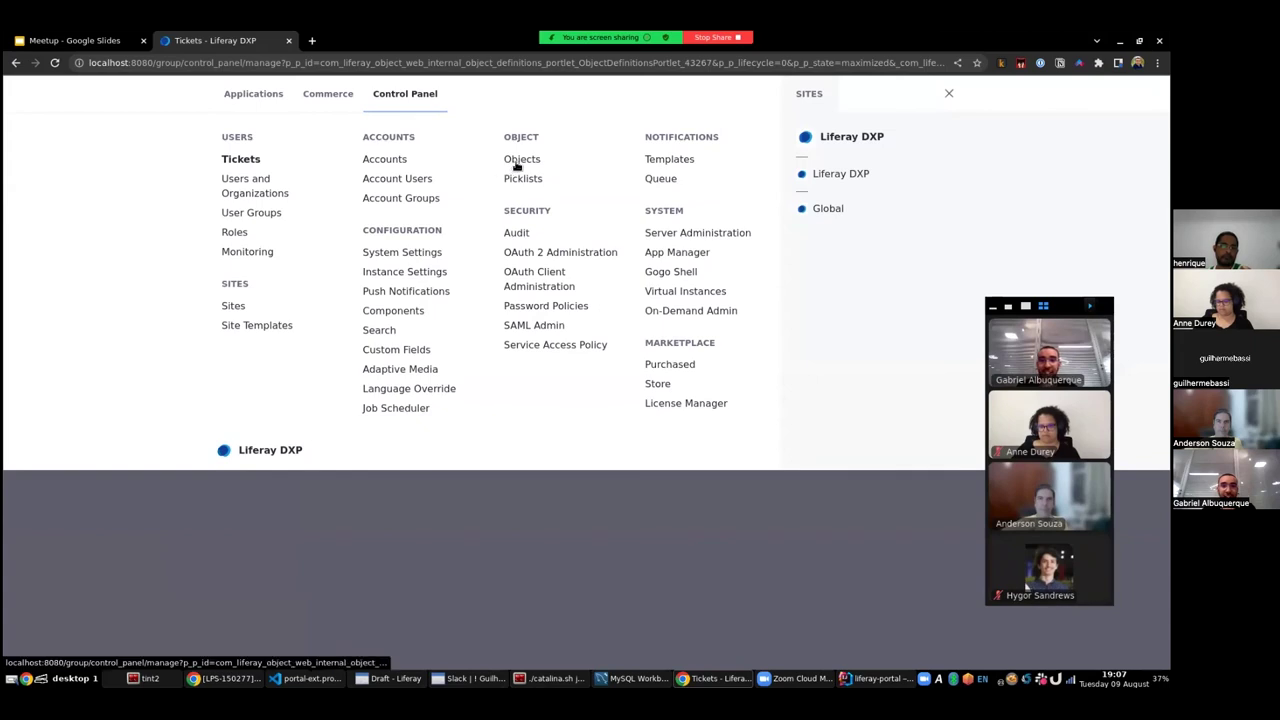
{"action": "left_click", "coordinate": [518, 162]}
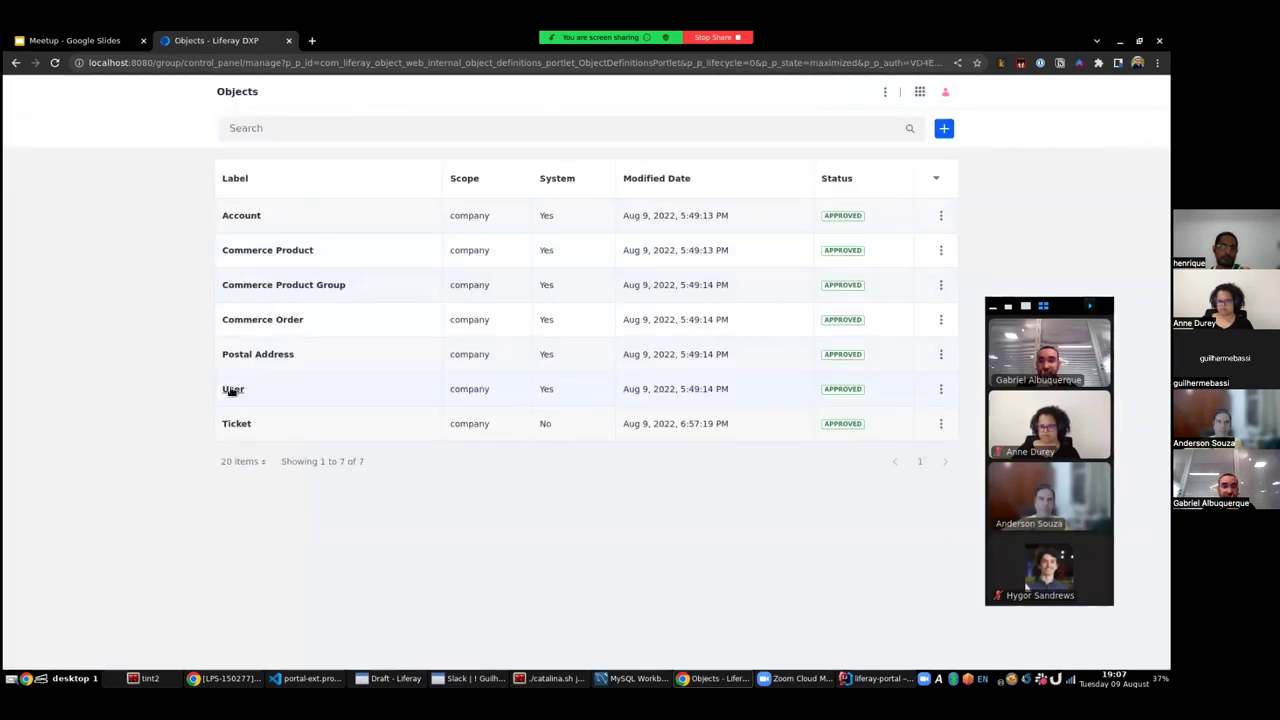
{"action": "left_click", "coordinate": [232, 389]}
- Make First Name the User object's entry title field and save the object
{"action": "scroll", "coordinate": [380, 490], "scroll_direction": "down", "scroll_amount": 2}
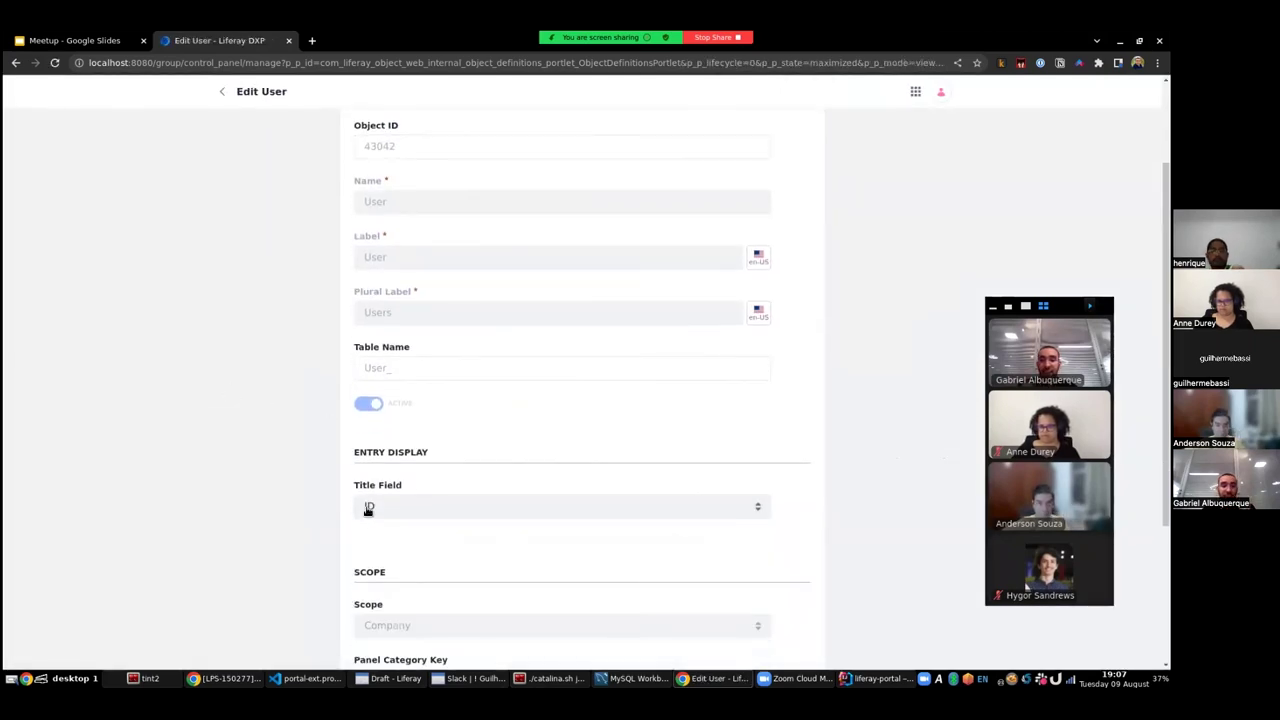
{"action": "scroll", "coordinate": [393, 488], "scroll_direction": "down", "scroll_amount": 1}
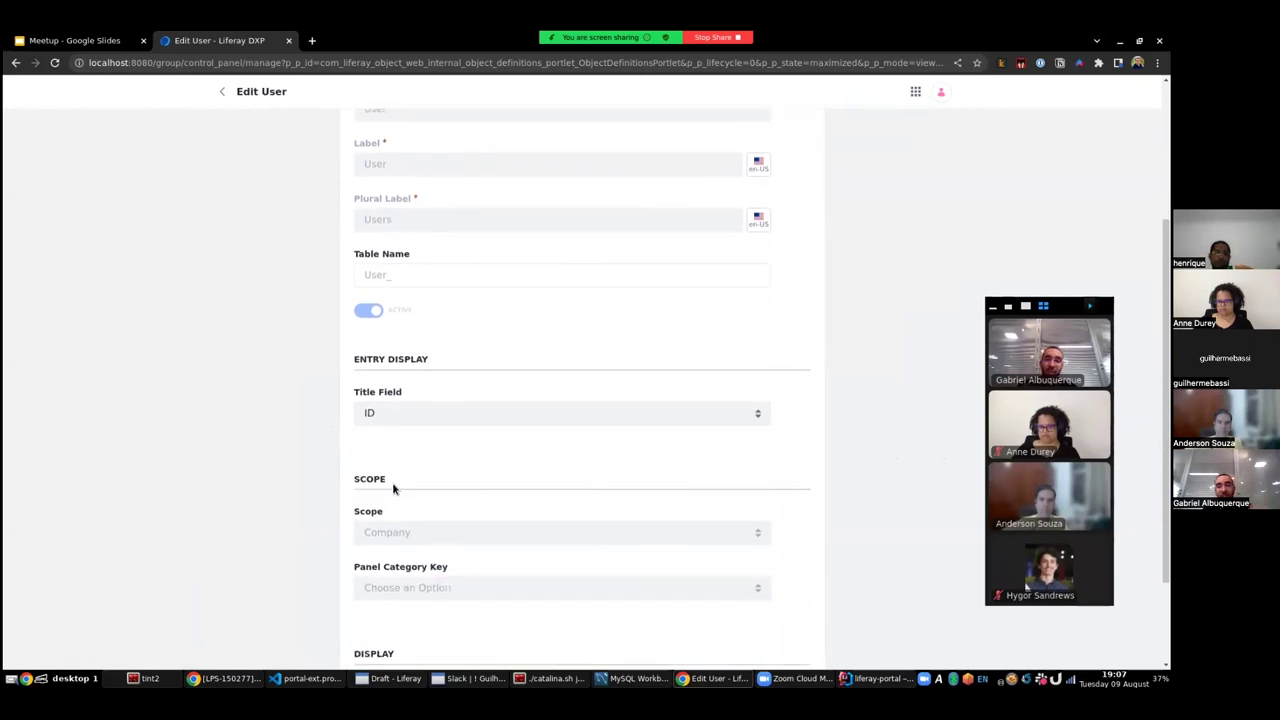
{"action": "left_click", "coordinate": [414, 413]}
{"action": "left_click", "coordinate": [460, 488]}
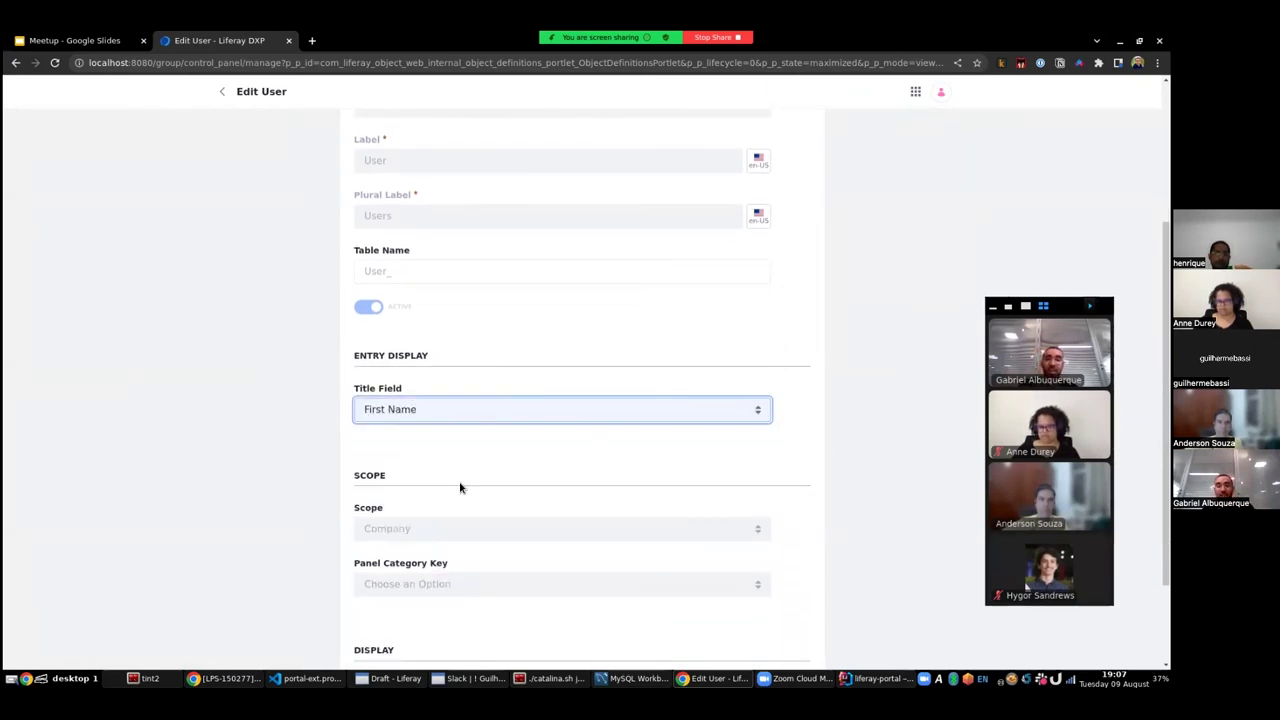
{"action": "scroll", "coordinate": [443, 506], "scroll_direction": "down", "scroll_amount": 1}
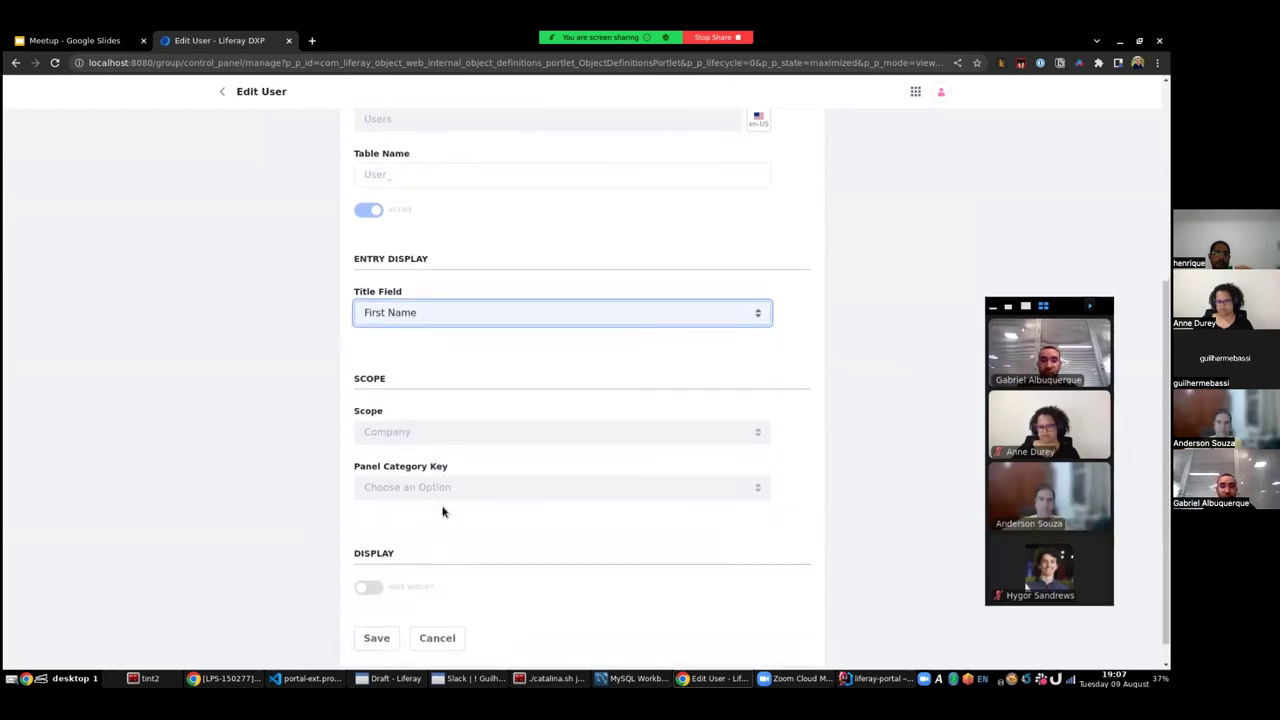
{"action": "scroll", "coordinate": [443, 511], "scroll_direction": "down", "scroll_amount": 1}
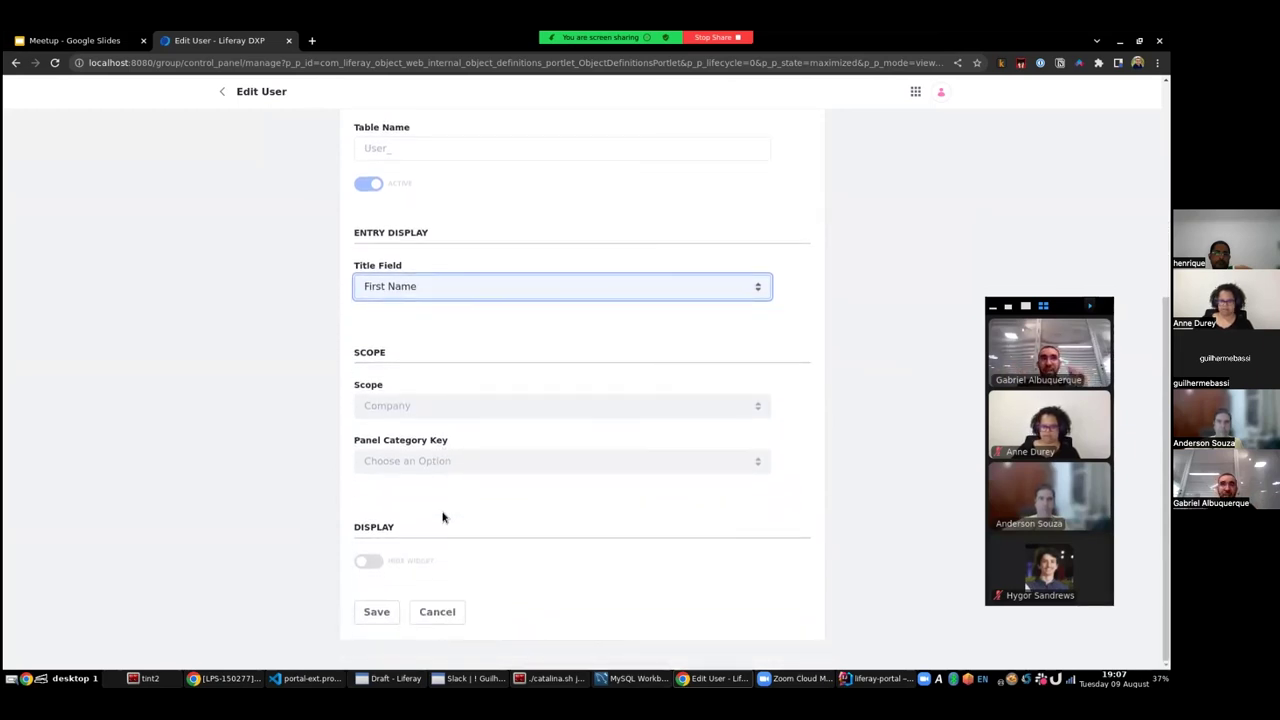
{"action": "left_click", "coordinate": [380, 611]}
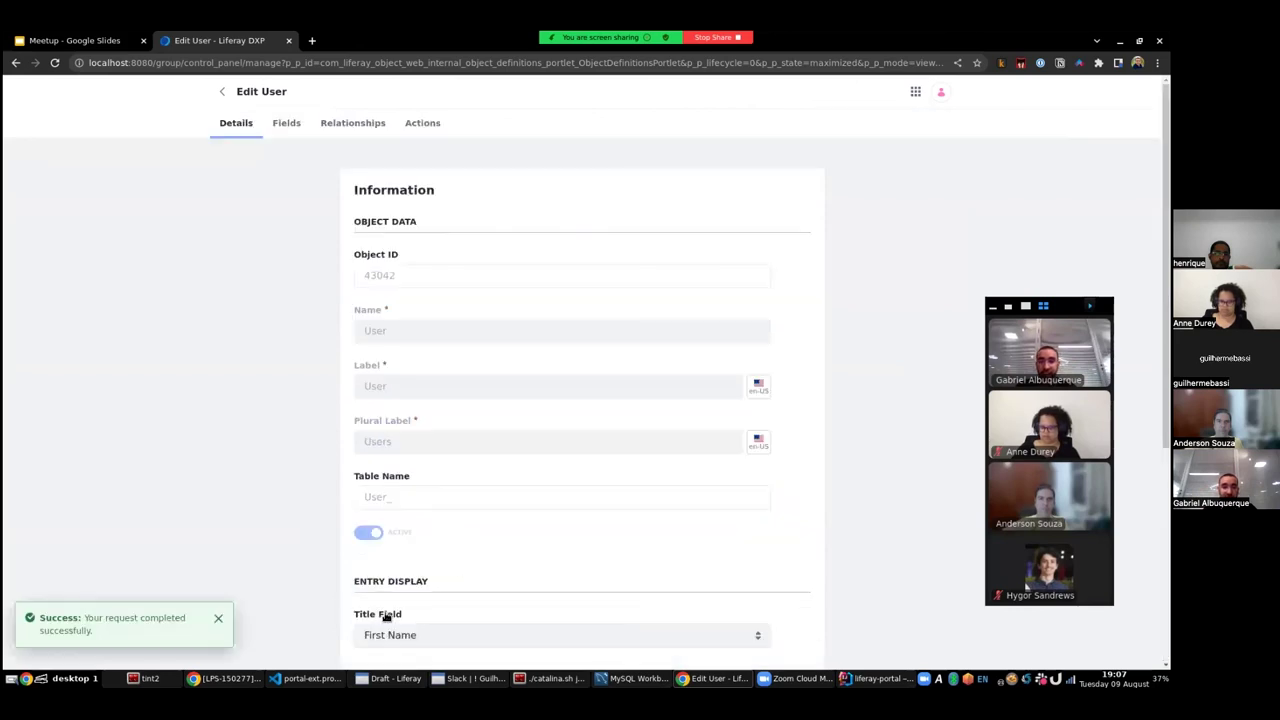
{"action": "left_click", "coordinate": [915, 91]}
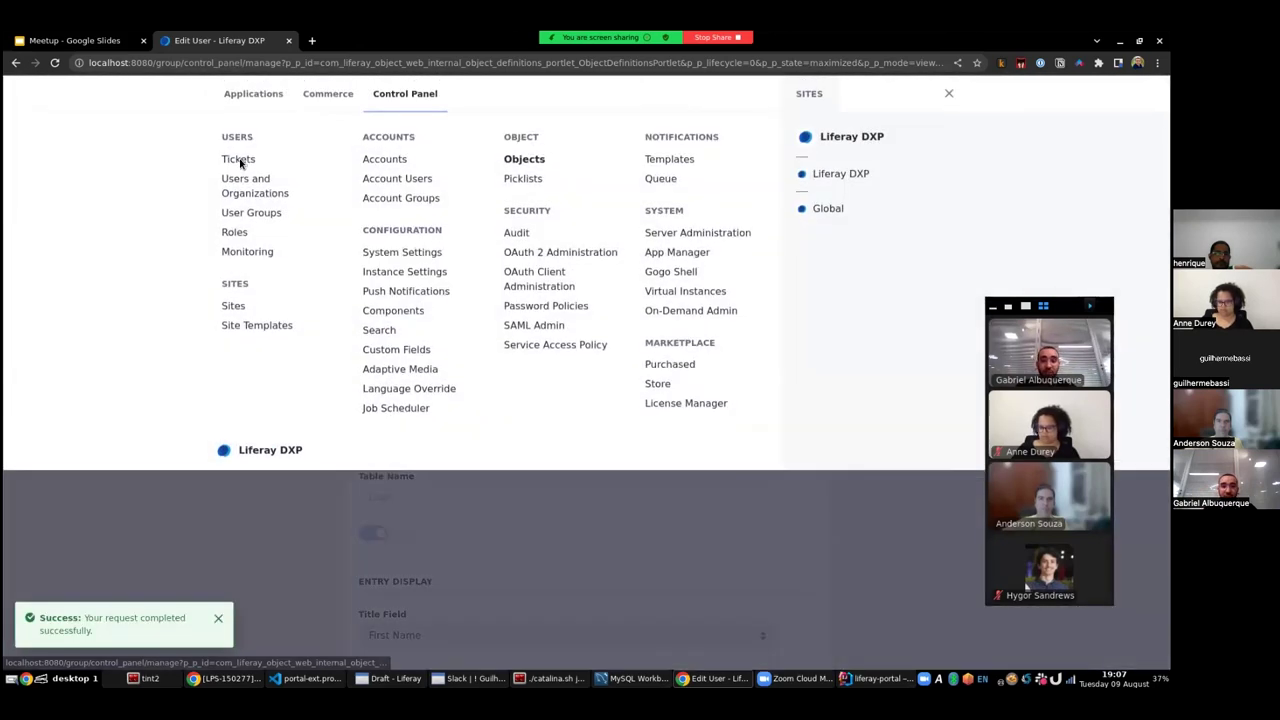
- Add a ticket described 'Vacation' with priority 5 and a portal user as owner, then return to the list
{"action": "left_click", "coordinate": [240, 161]}
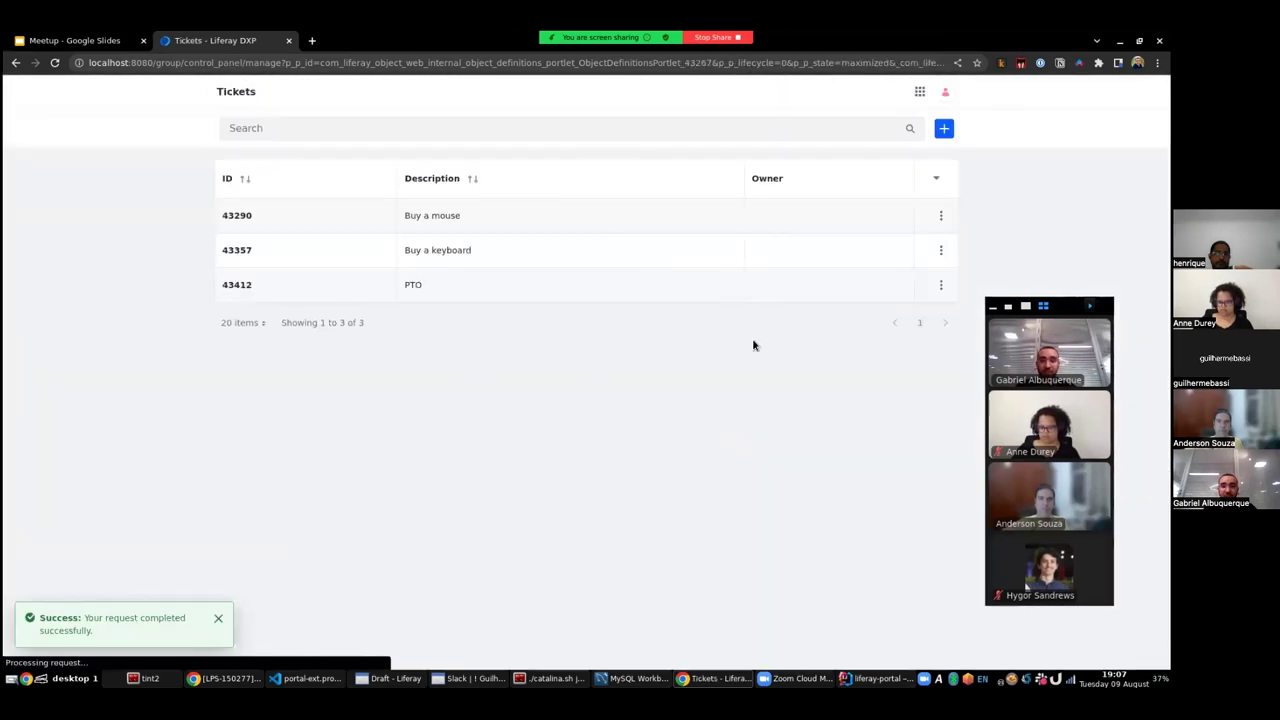
{"action": "left_click", "coordinate": [944, 129]}
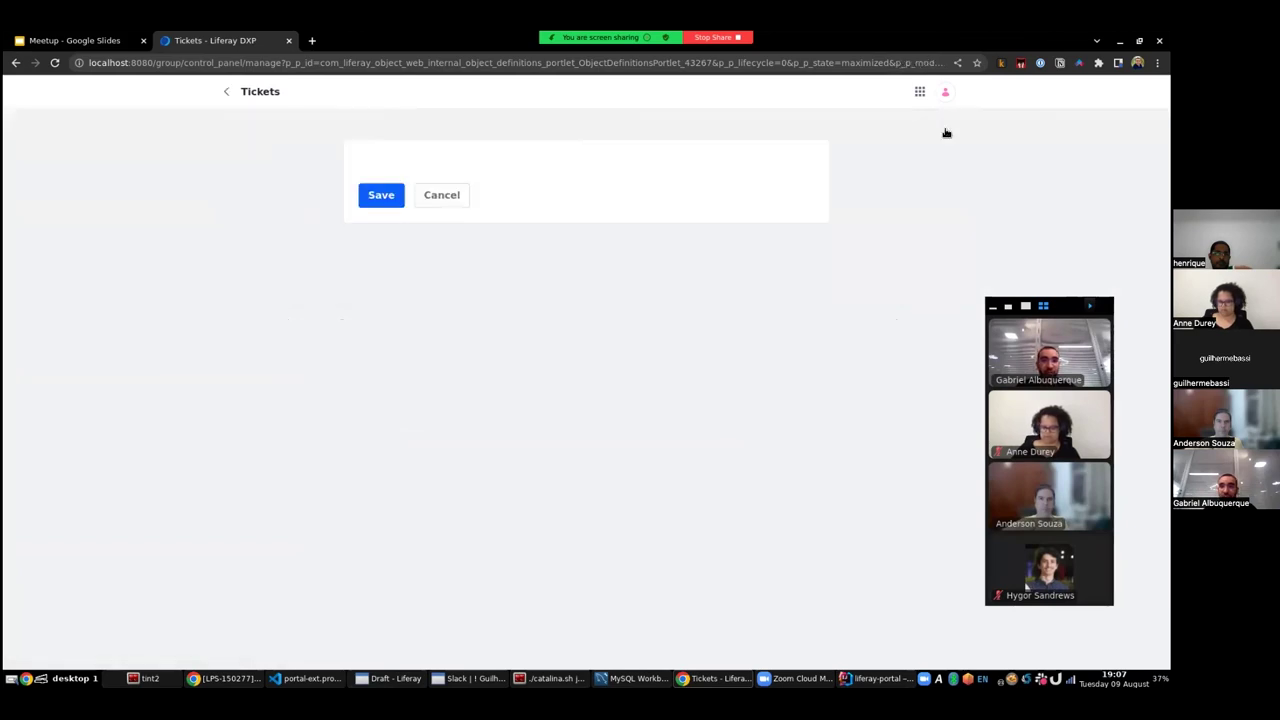
{"action": "left_click", "coordinate": [398, 219]}
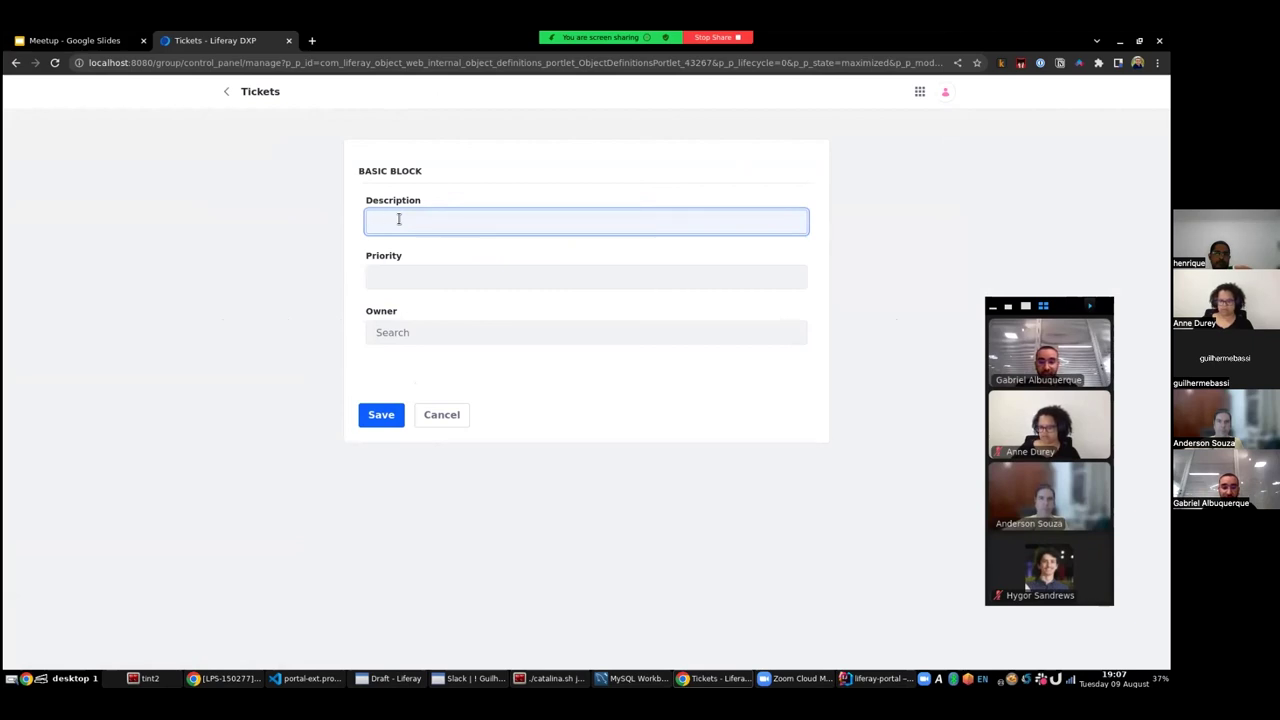
{"action": "type", "text": "Vacation"}
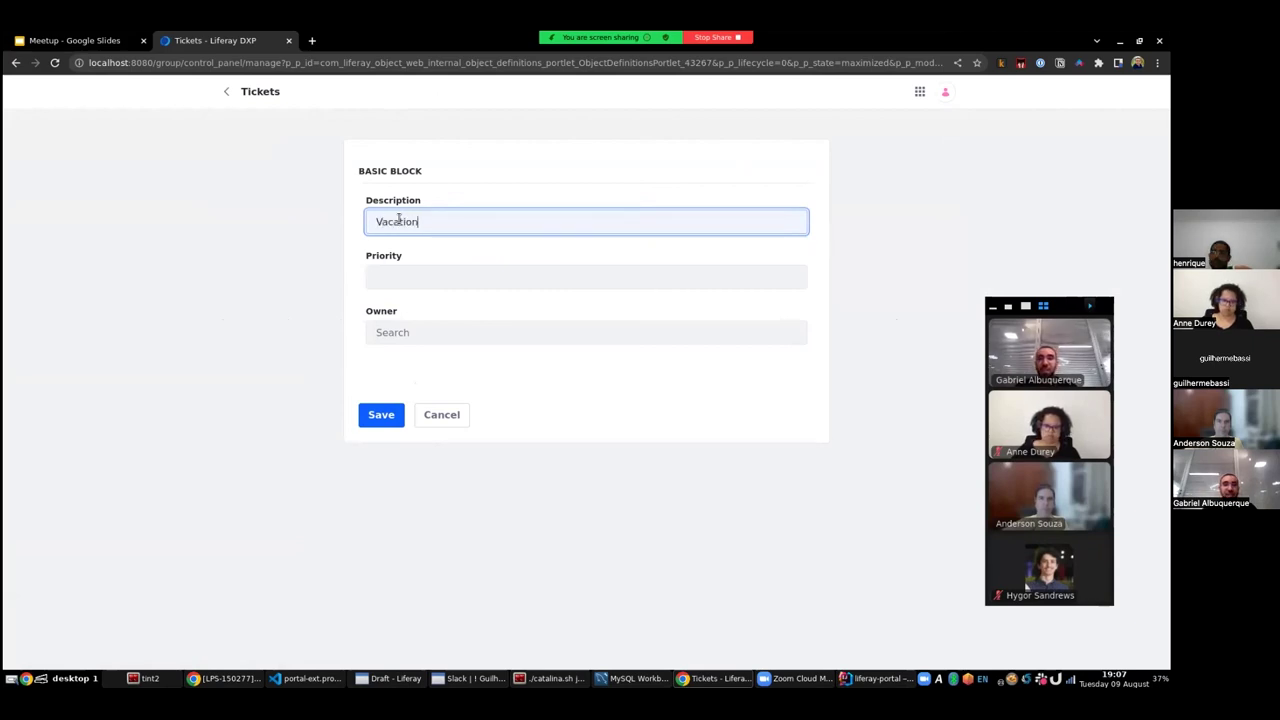
{"action": "left_click", "coordinate": [444, 270]}
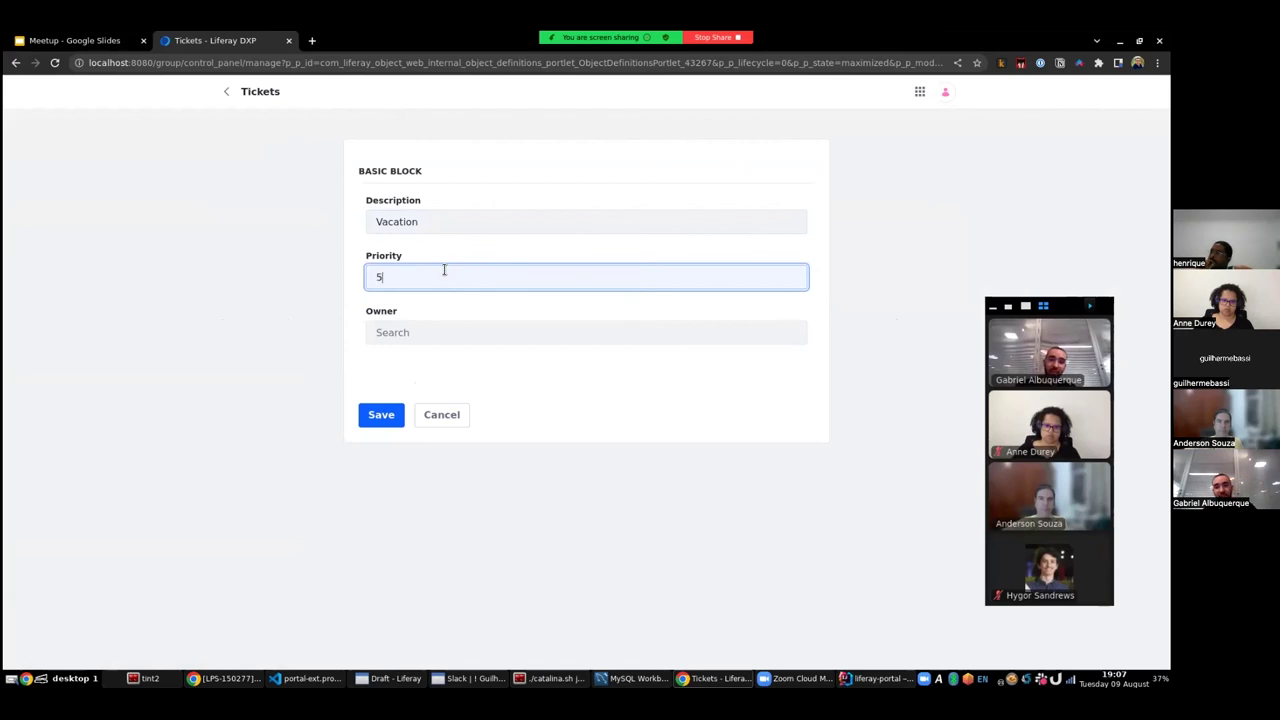
{"action": "left_click", "coordinate": [395, 330]}
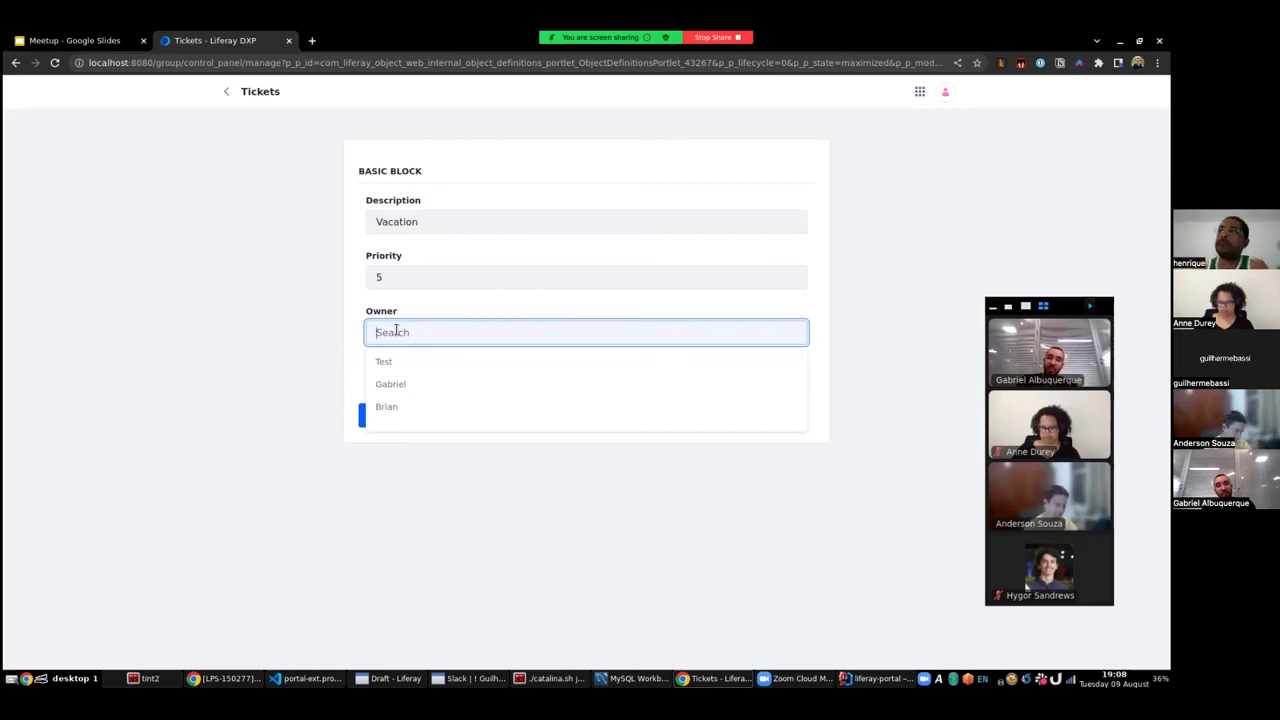
{"action": "left_click", "coordinate": [390, 384]}
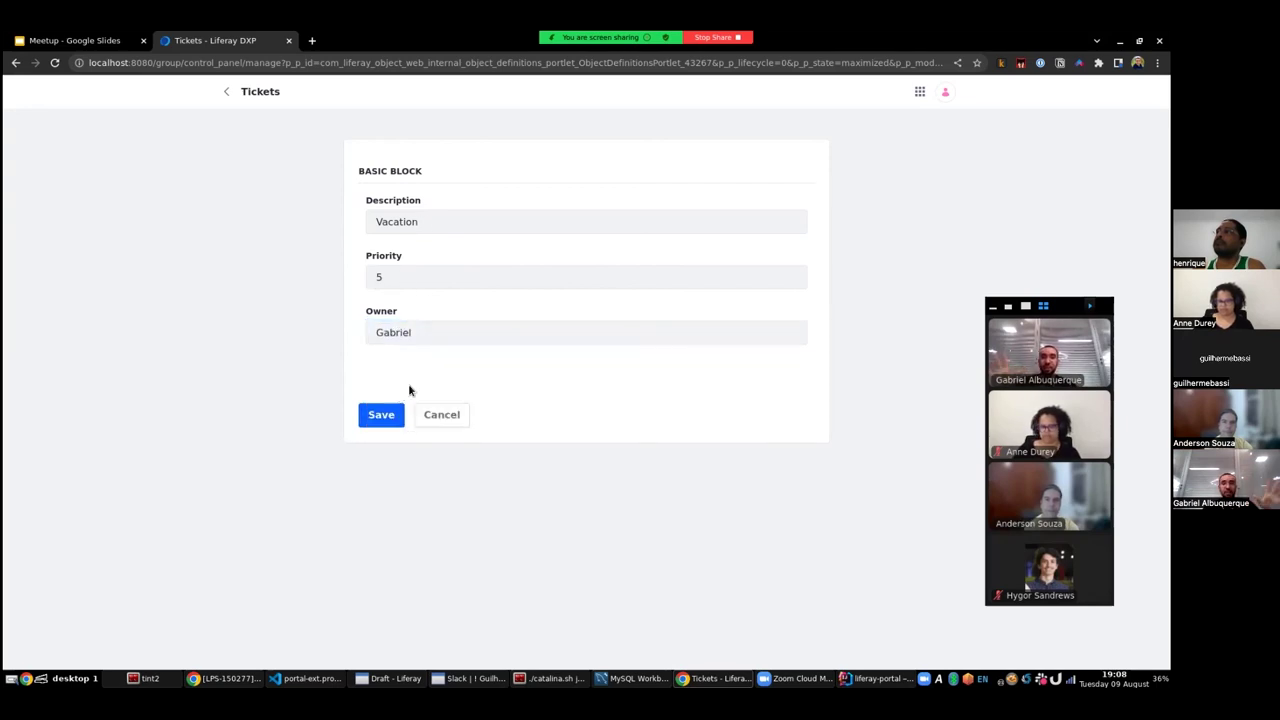
{"action": "left_click", "coordinate": [378, 414]}
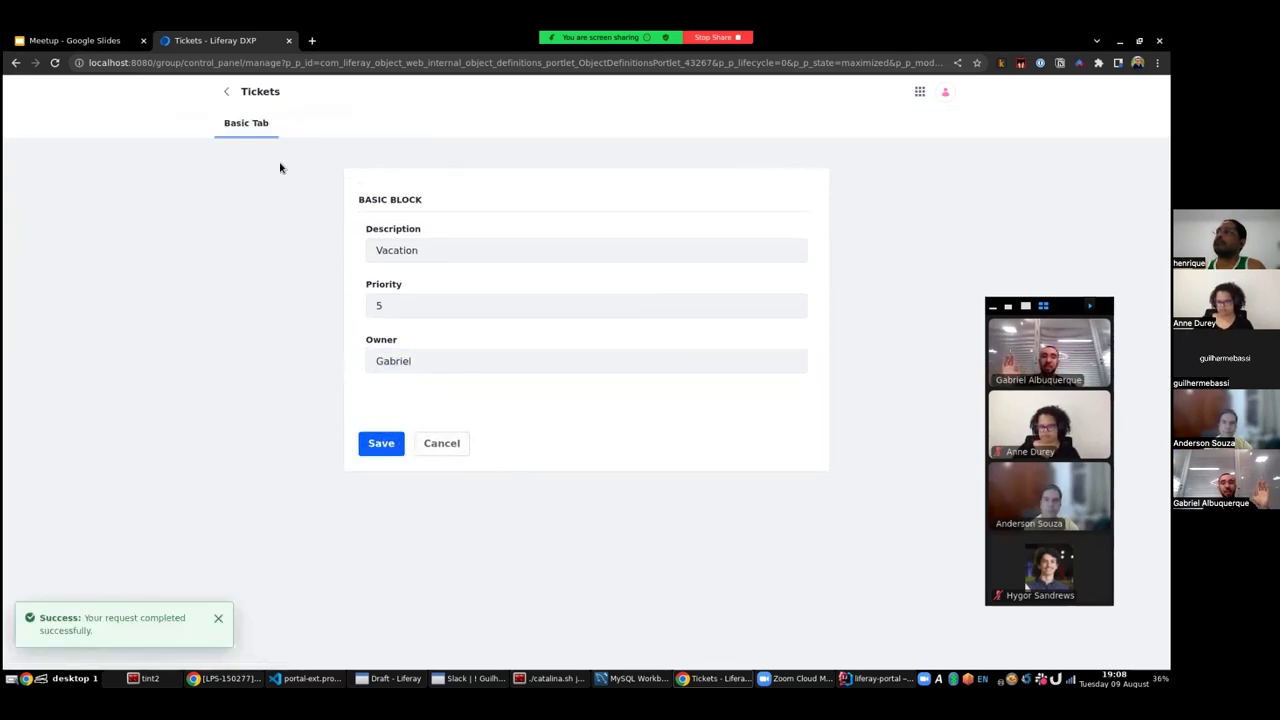
{"action": "left_click", "coordinate": [226, 91]}
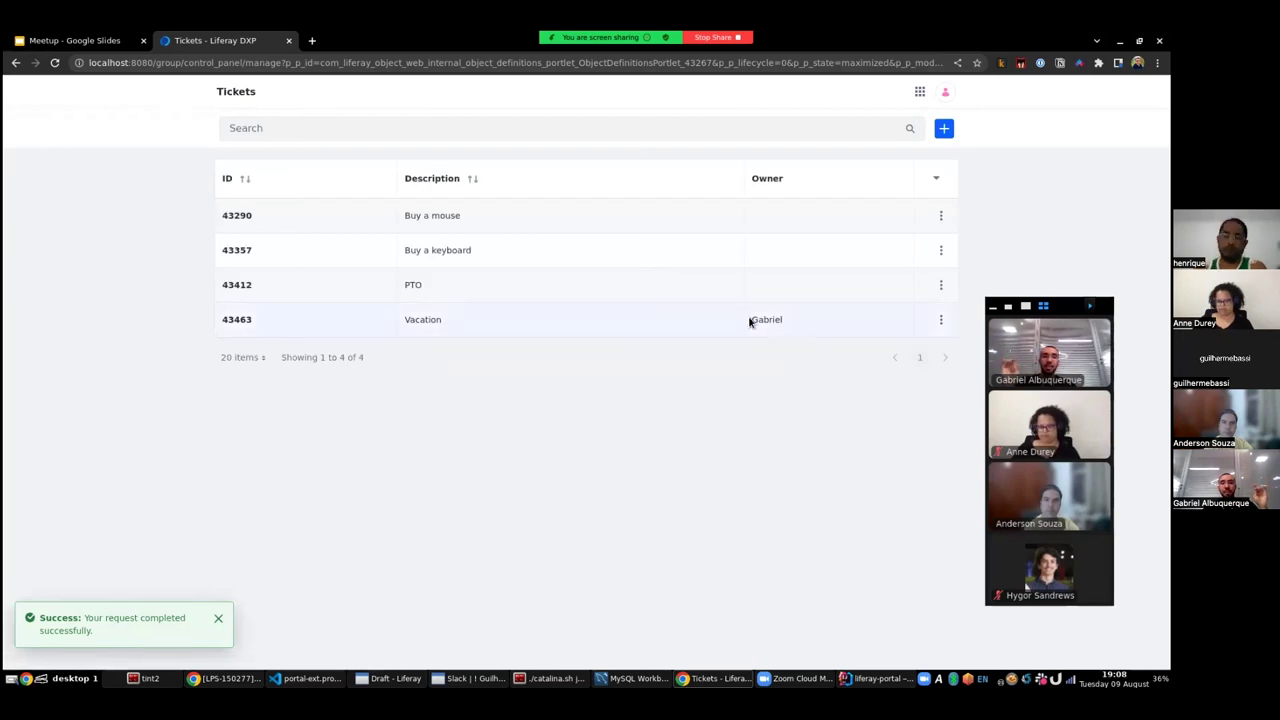
{"action": "left_click_drag", "start_coordinate": [750, 322], "coordinate": [812, 342]}
- In MySQL Workbench, list the O_20097_Ticket_x rows with Select Rows - Limit 1000
{"action": "left_click", "coordinate": [752, 322]}
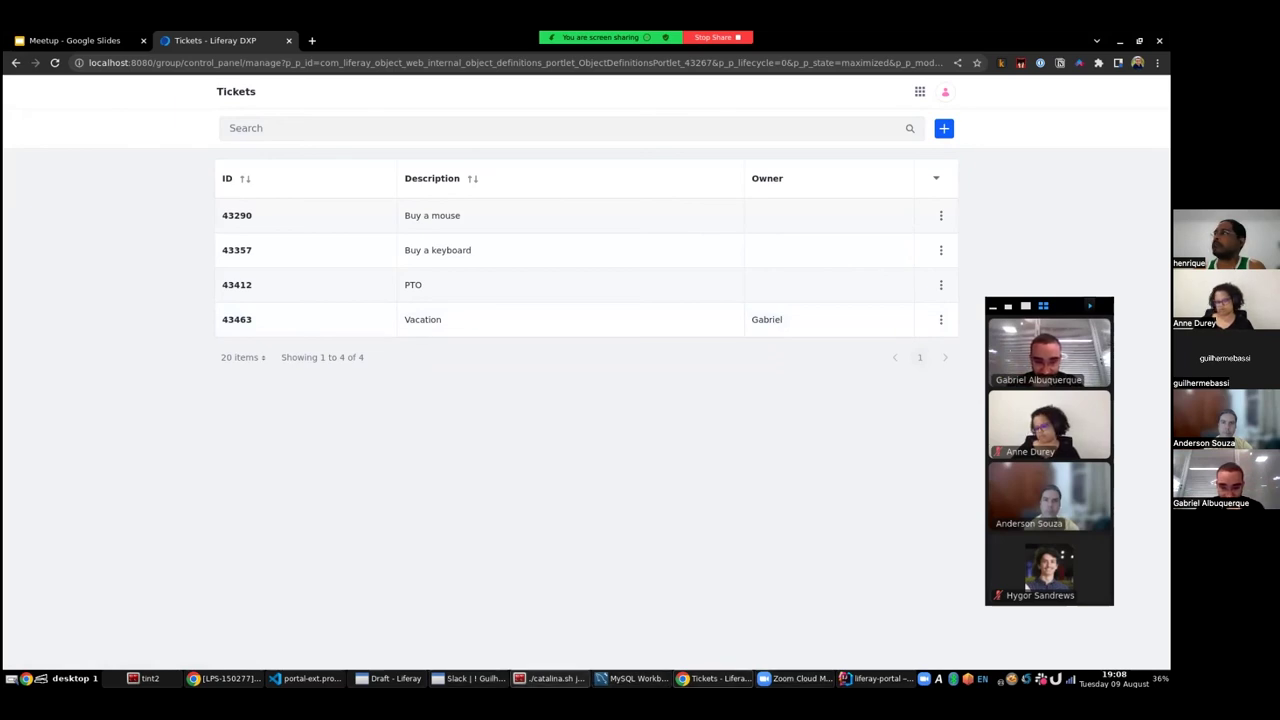
{"action": "key", "text": "alt+Tab"}
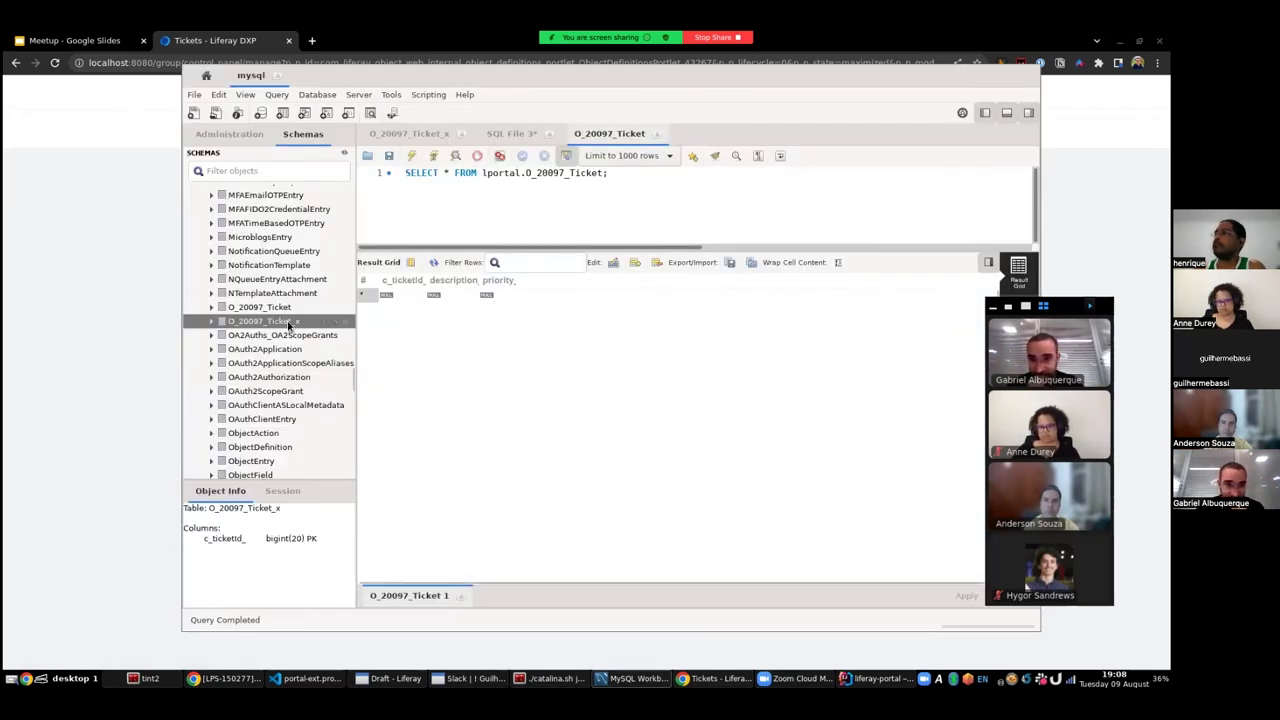
{"action": "right_click", "coordinate": [290, 321]}
{"action": "left_click", "coordinate": [305, 332]}
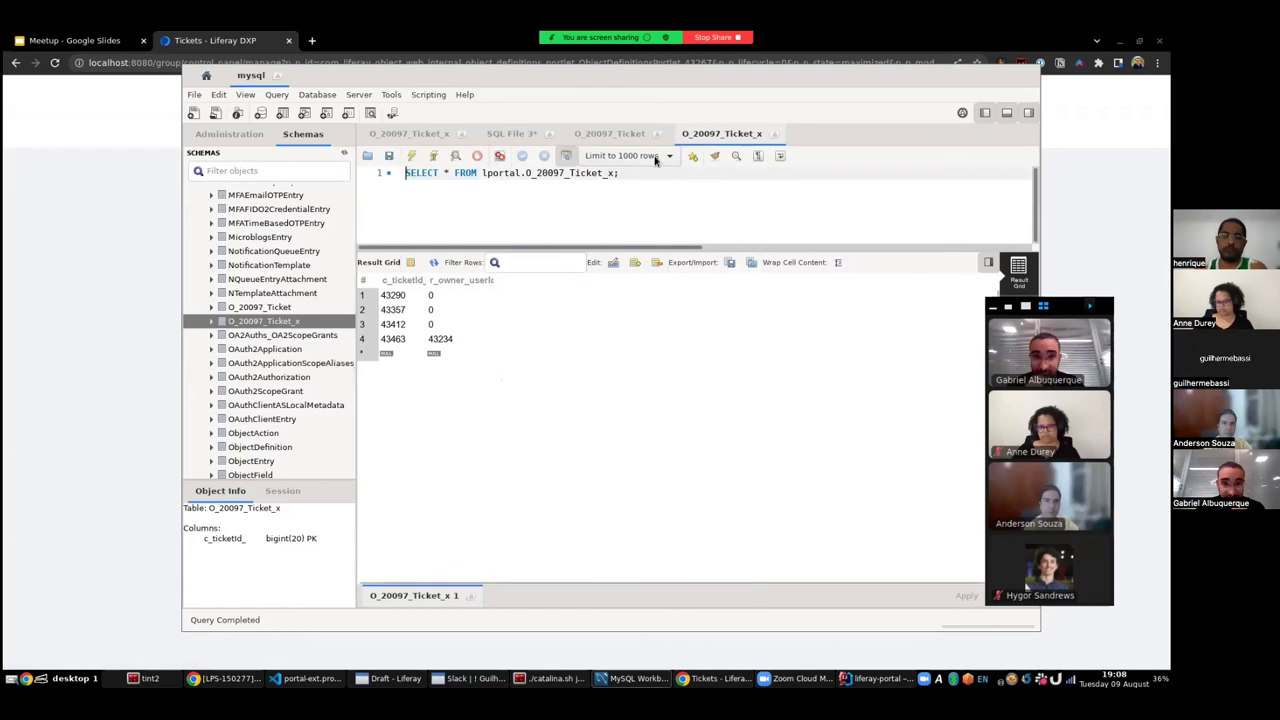
- Compare the O_20097_Ticket tables, re-query O_20097_Ticket_x rows, then return to the Liferay Tickets list
{"action": "left_click", "coordinate": [614, 136]}
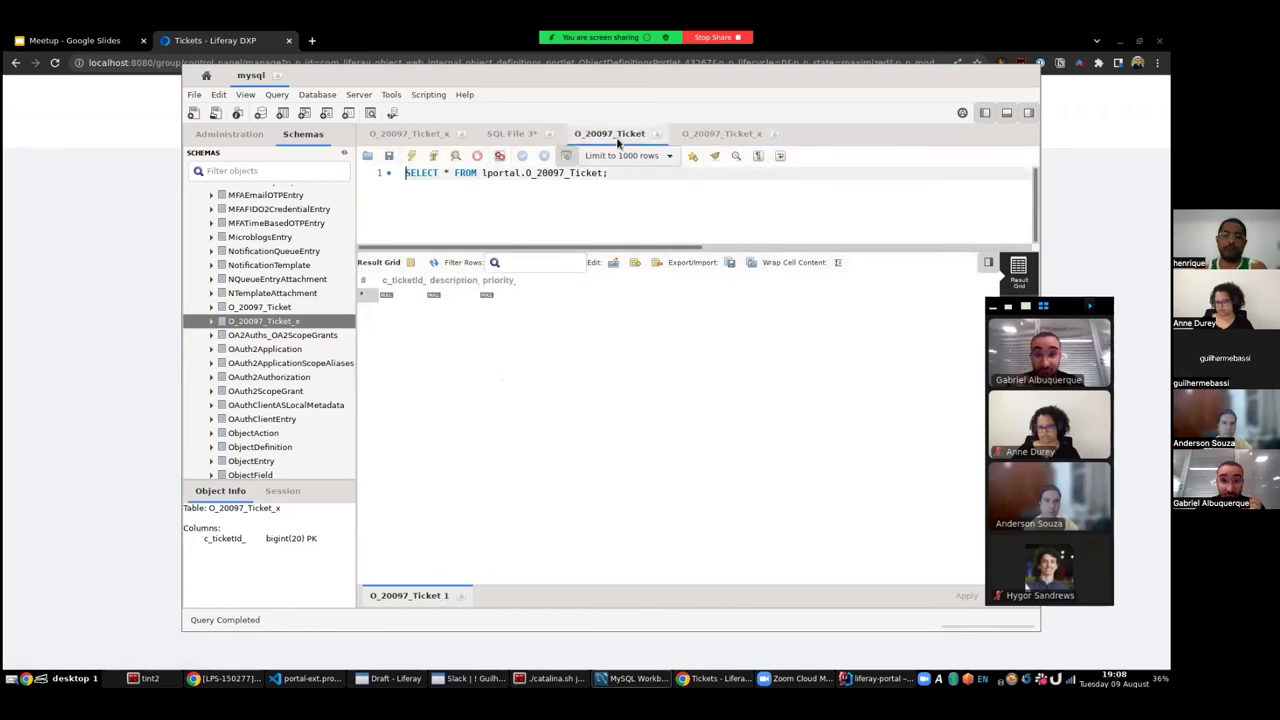
{"action": "left_click", "coordinate": [262, 308]}
{"action": "left_click", "coordinate": [262, 321]}
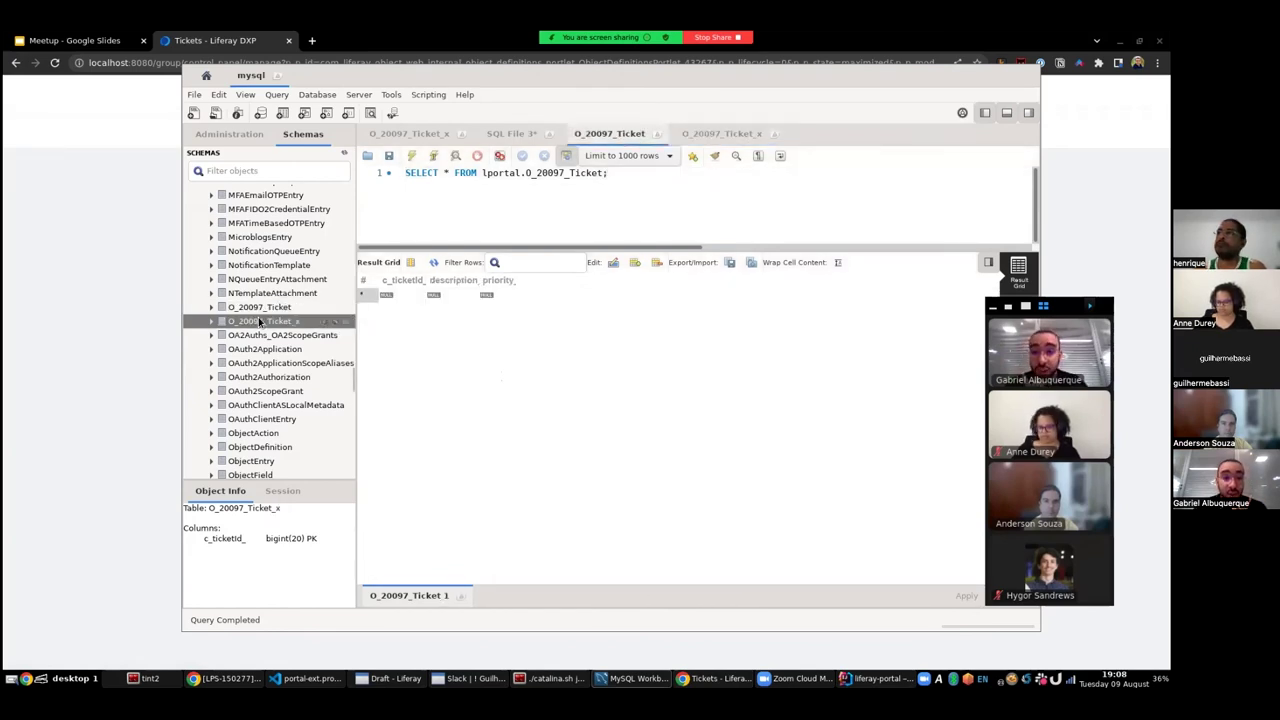
{"action": "left_click", "coordinate": [260, 308]}
{"action": "left_click", "coordinate": [262, 321]}
{"action": "left_click", "coordinate": [260, 308]}
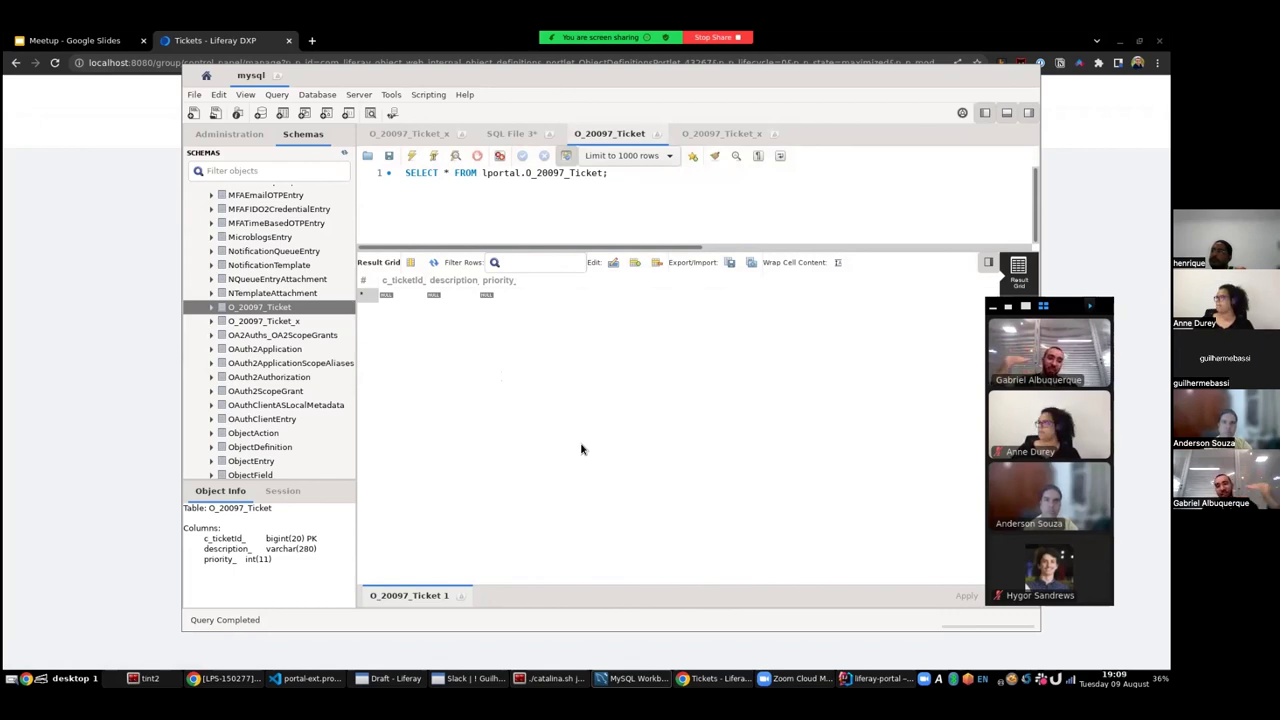
{"action": "left_click", "coordinate": [286, 322]}
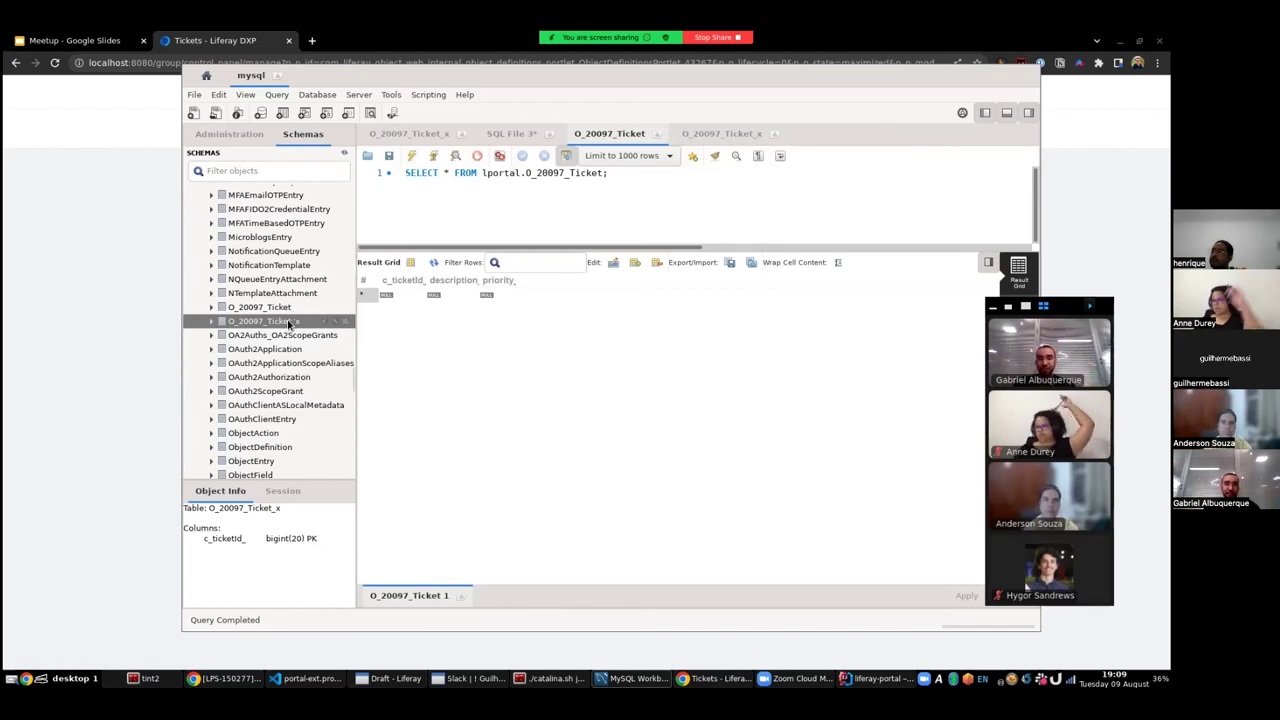
{"action": "right_click", "coordinate": [287, 321]}
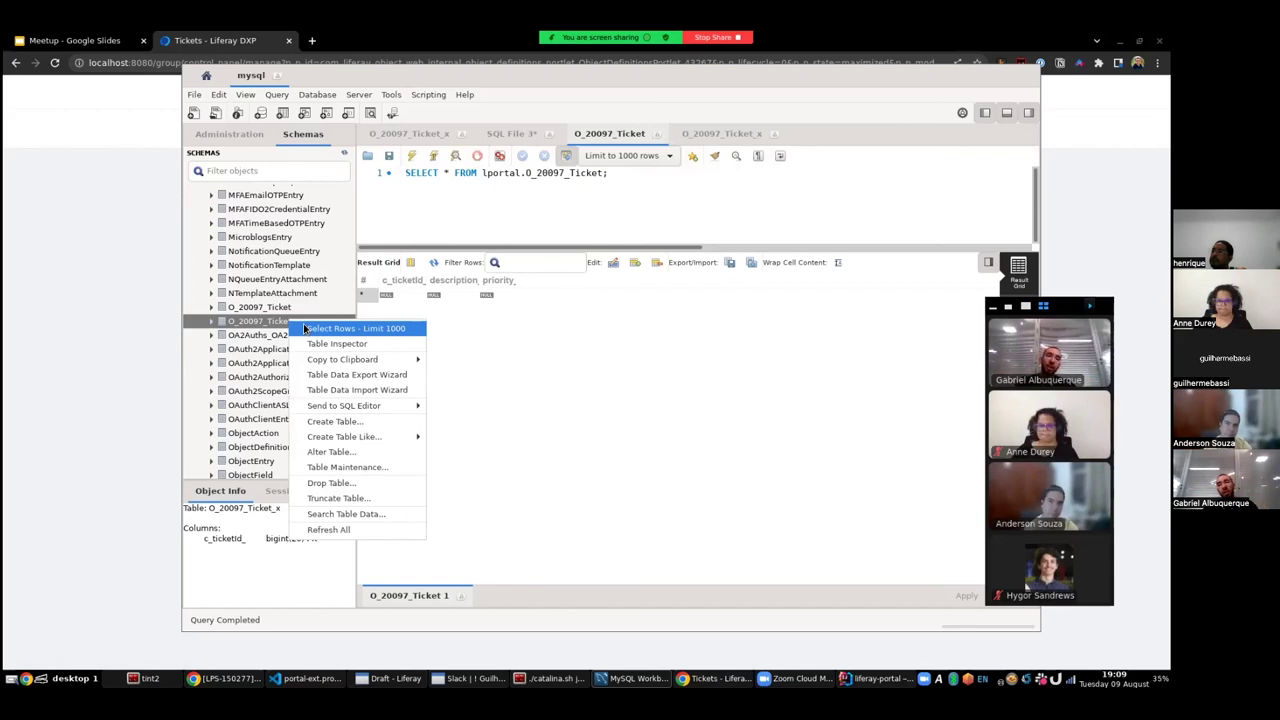
{"action": "left_click", "coordinate": [355, 328]}
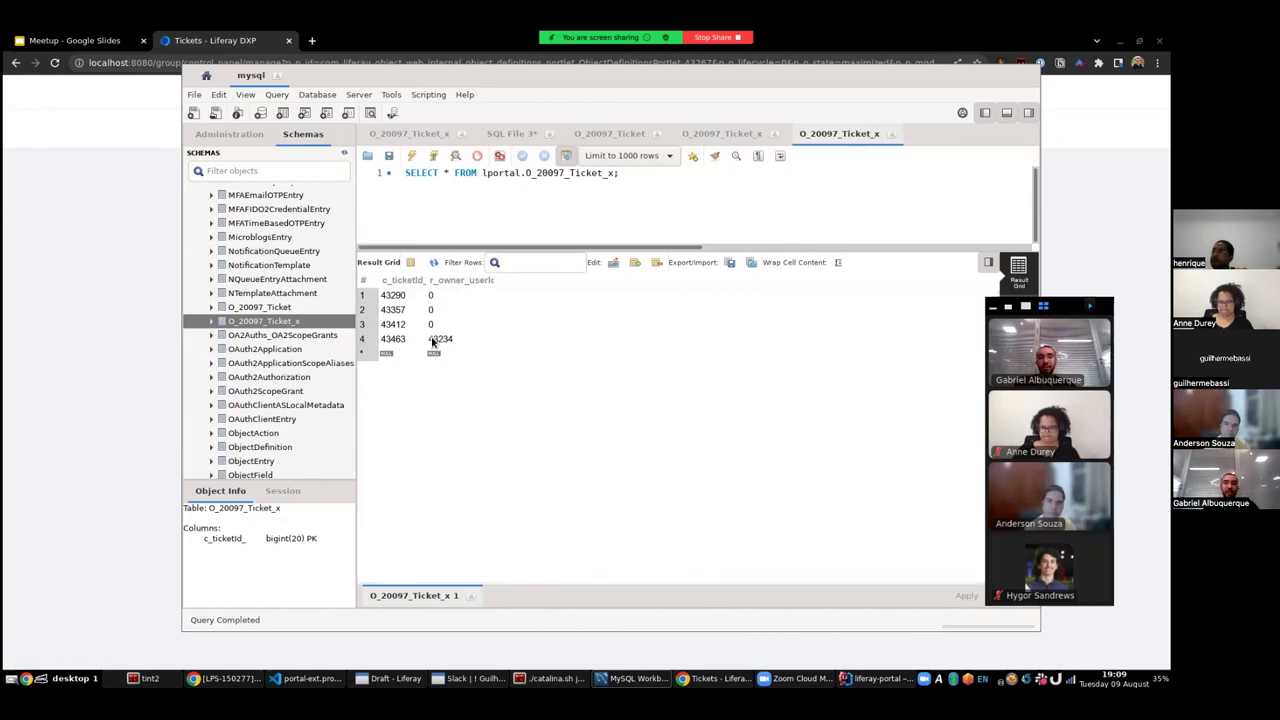
{"action": "left_click", "coordinate": [44, 343]}
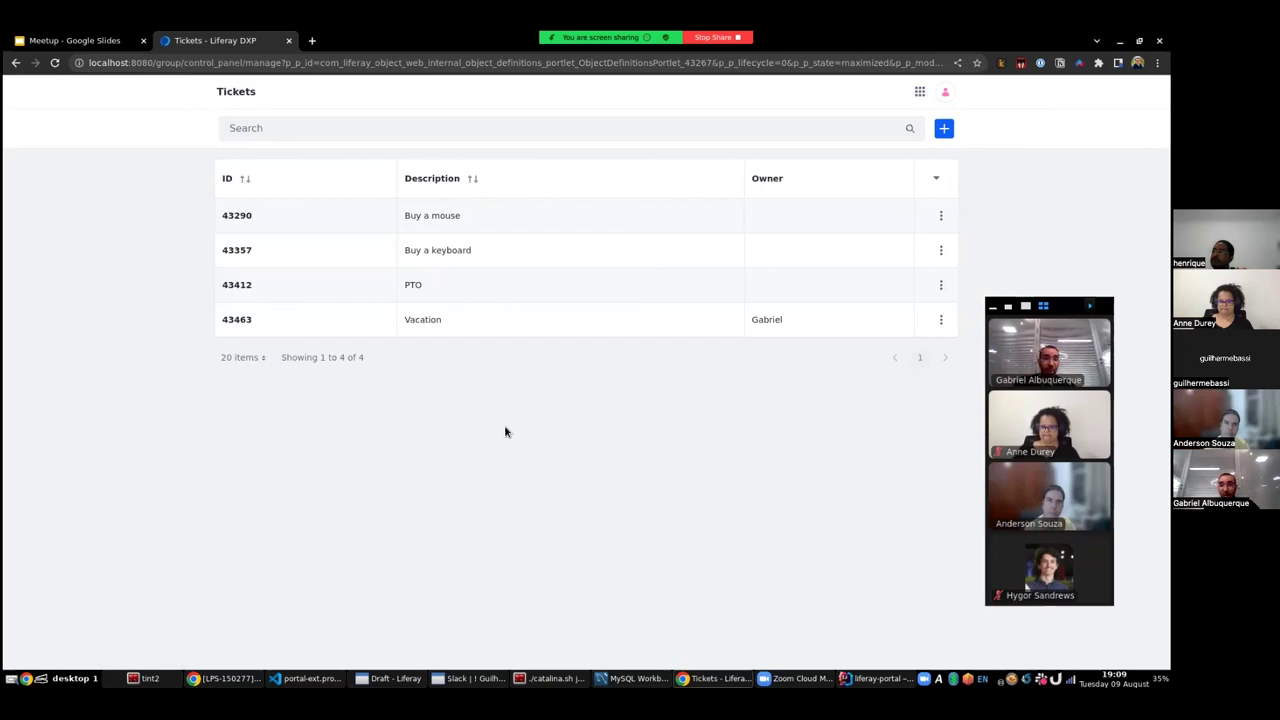
- Open the Ticket object definition from Objects and view its Actions tab
{"action": "left_click", "coordinate": [919, 91]}
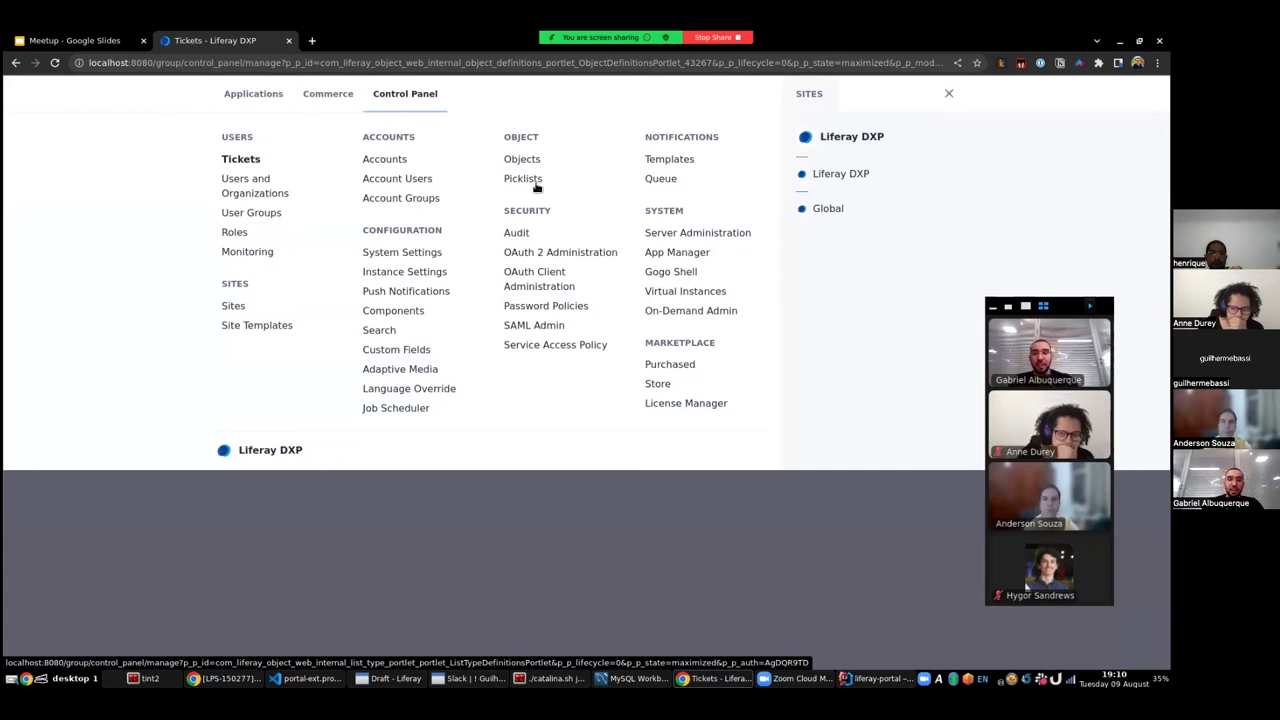
{"action": "left_click", "coordinate": [521, 163]}
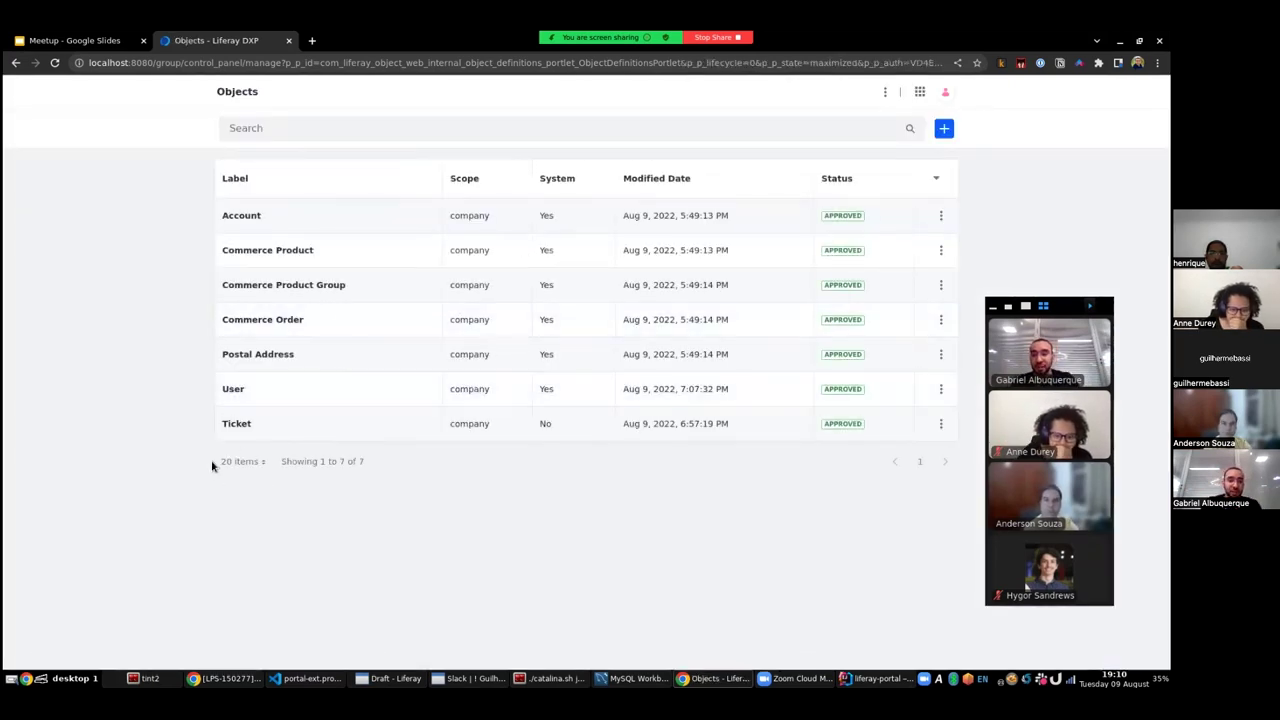
{"action": "left_click", "coordinate": [230, 426]}
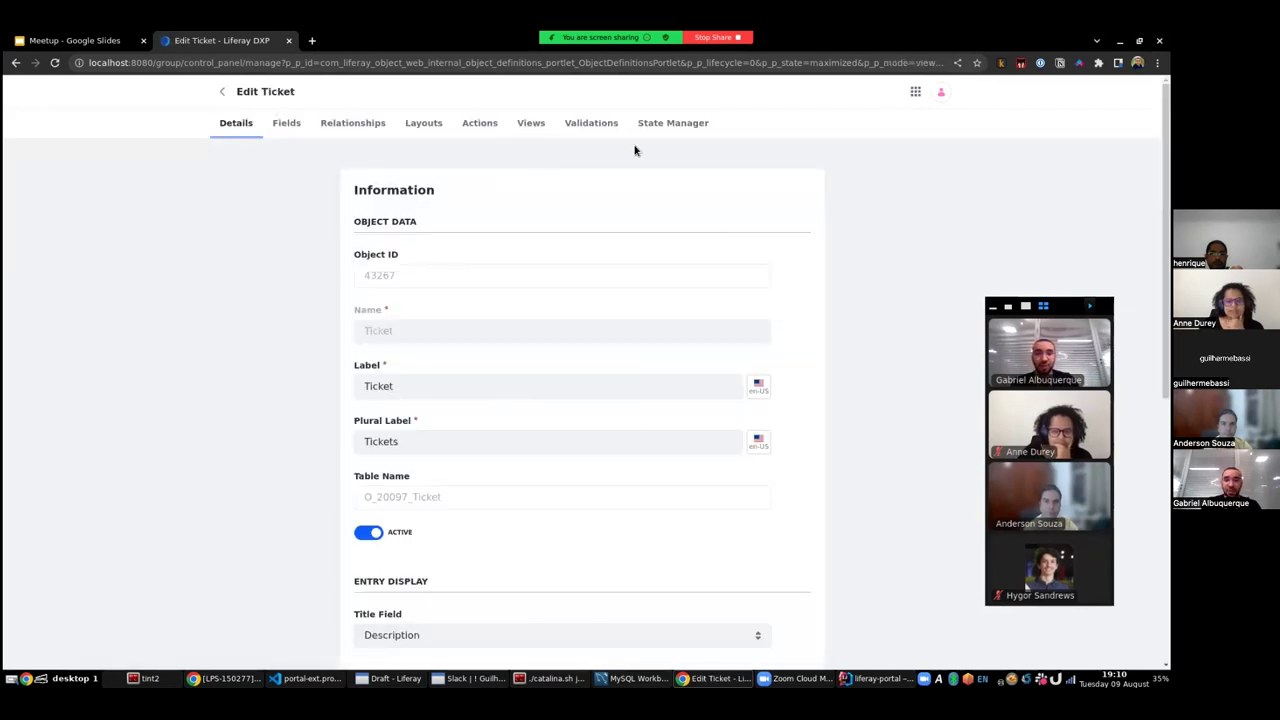
{"action": "left_click", "coordinate": [480, 134]}
- In a new tab, load google.com and search for 'webhook site'
{"action": "left_click", "coordinate": [312, 41]}
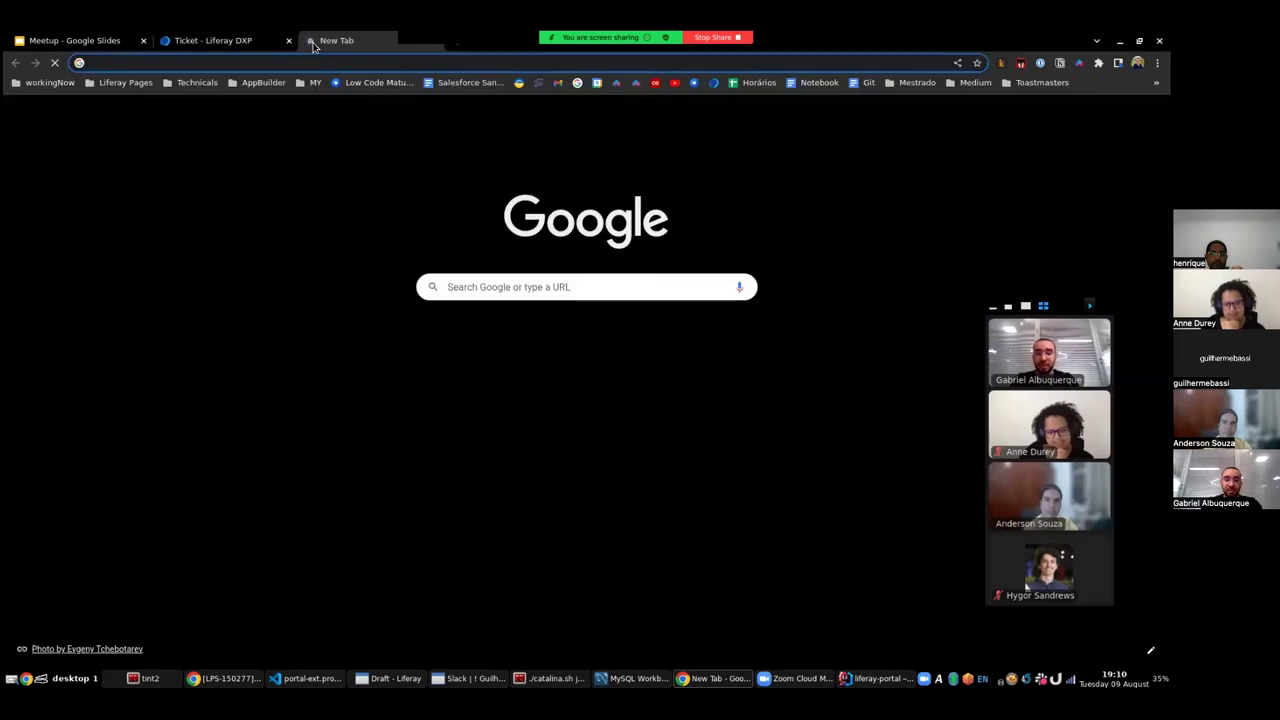
{"action": "type", "text": "web"}
{"action": "key", "text": "Escape"}
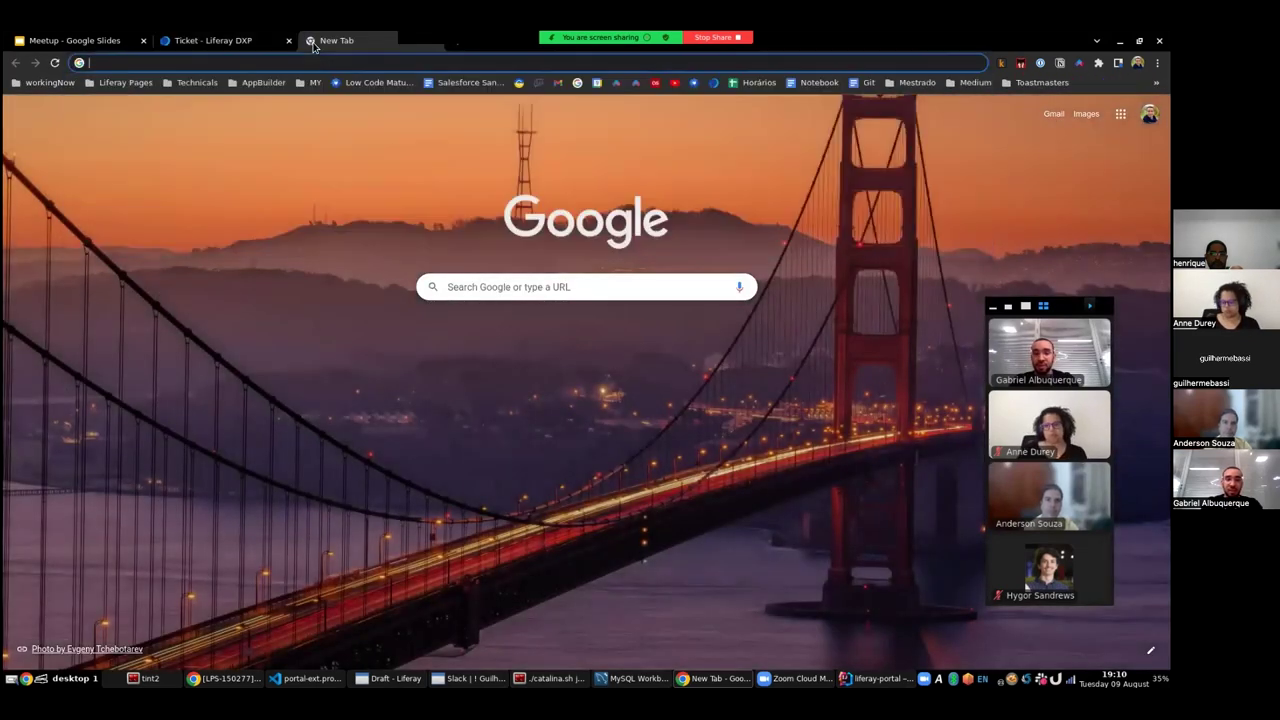
{"action": "type", "text": "google.com"}
{"action": "key", "text": "Return"}
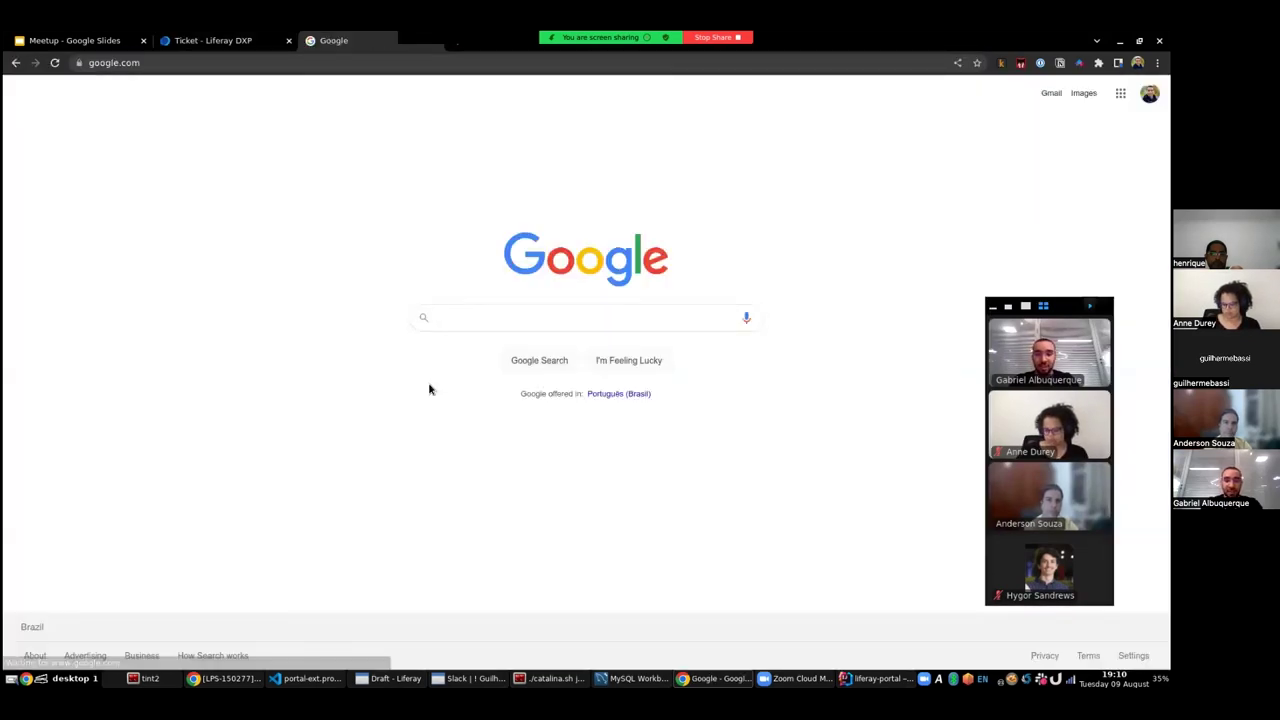
{"action": "type", "text": "web"}
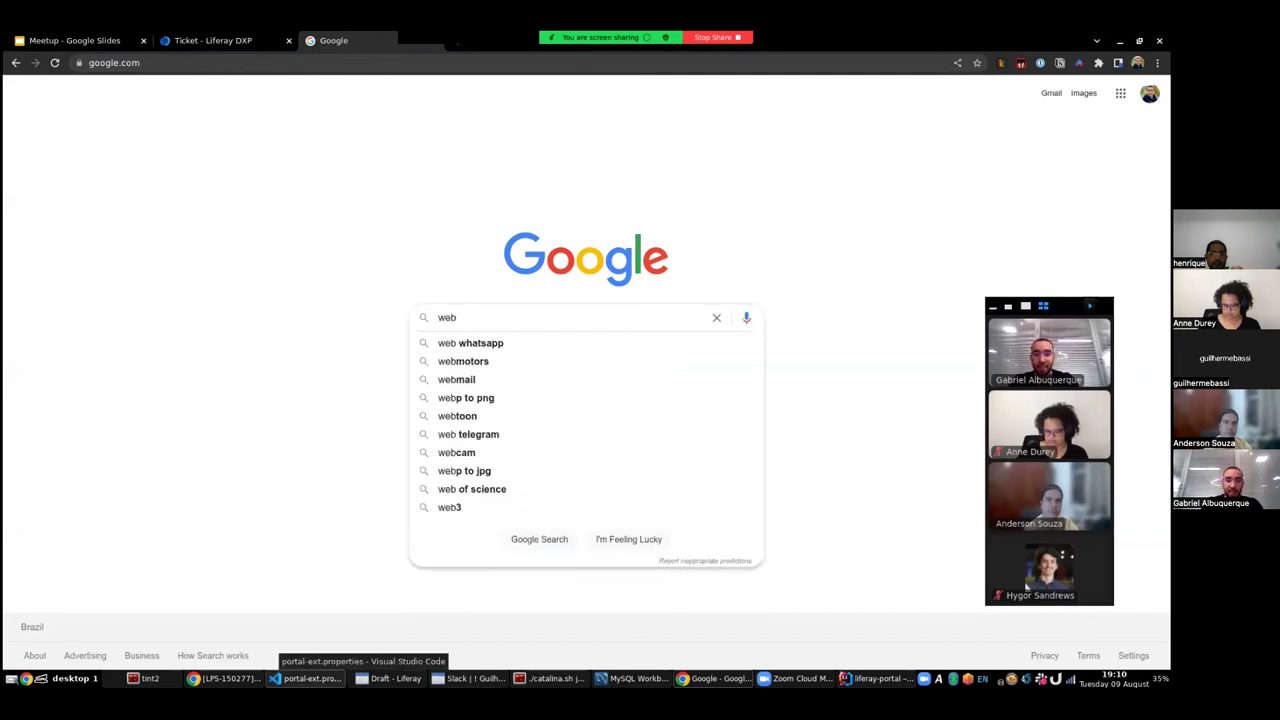
{"action": "type", "text": "hoo"}
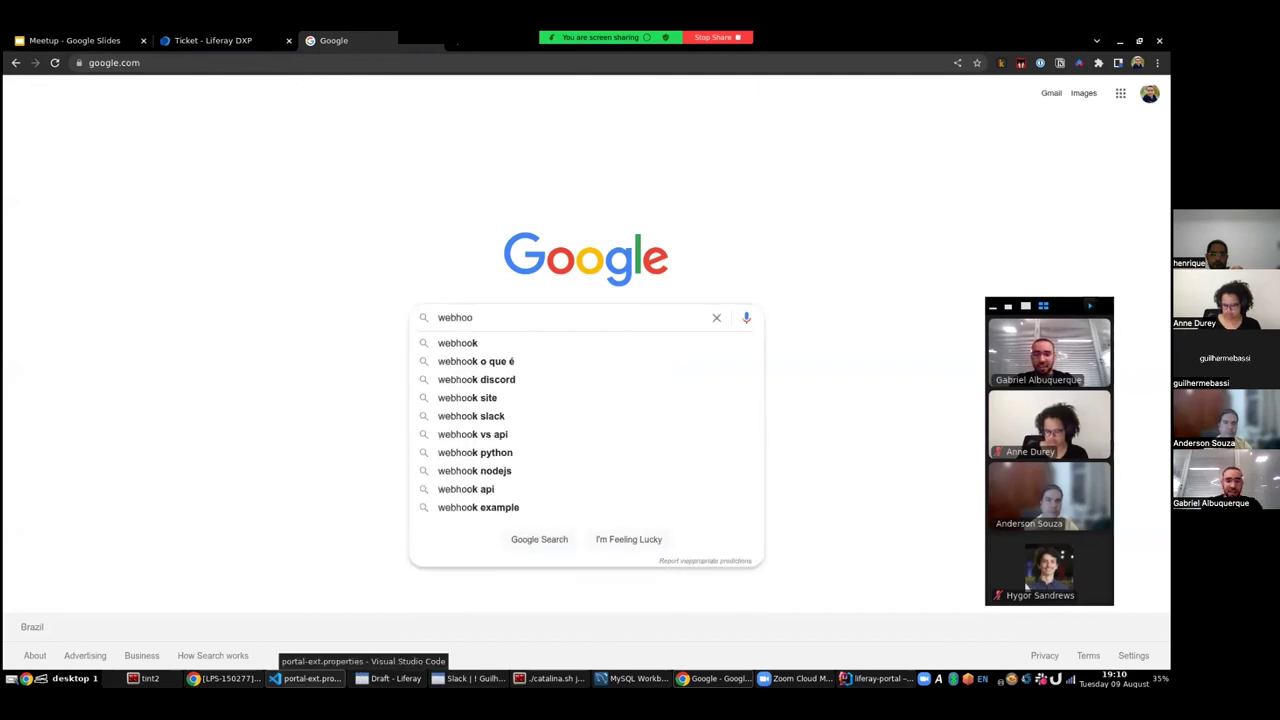
{"action": "type", "text": "k site"}
{"action": "key", "text": "Return"}
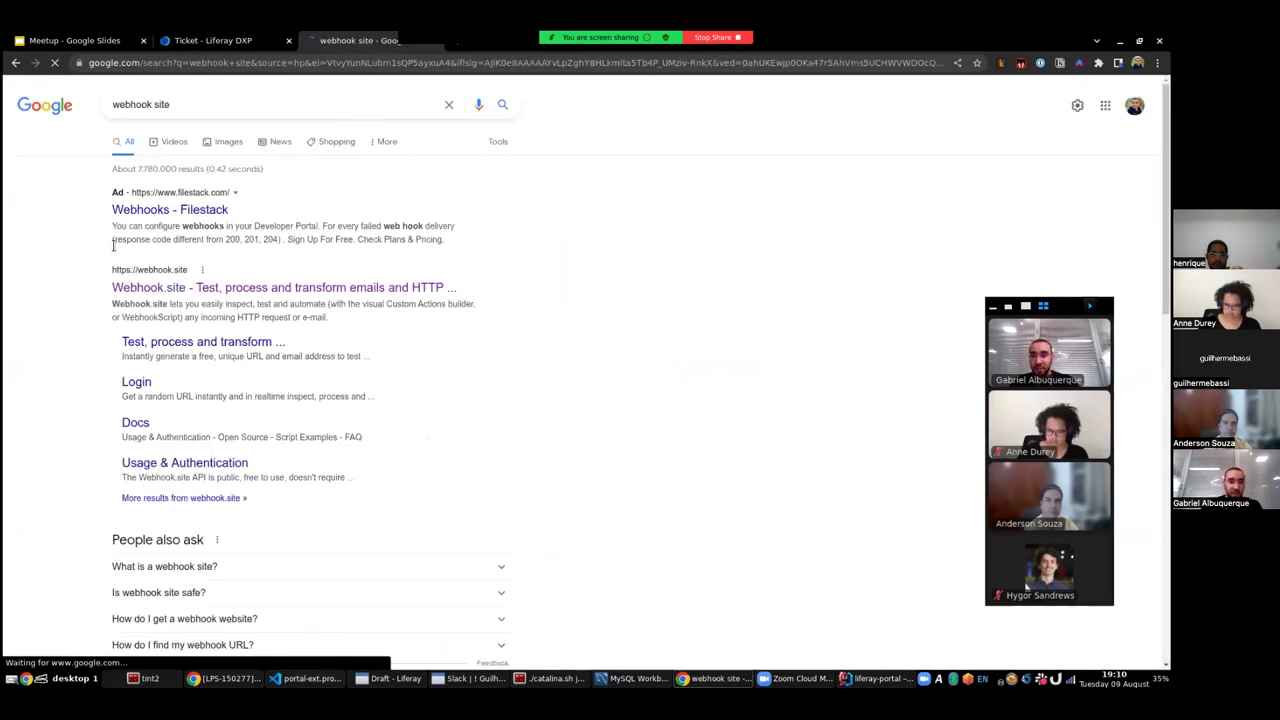
- Open the Webhook.site result to get a unique capture URL and e-mail address
{"action": "left_click", "coordinate": [156, 289]}
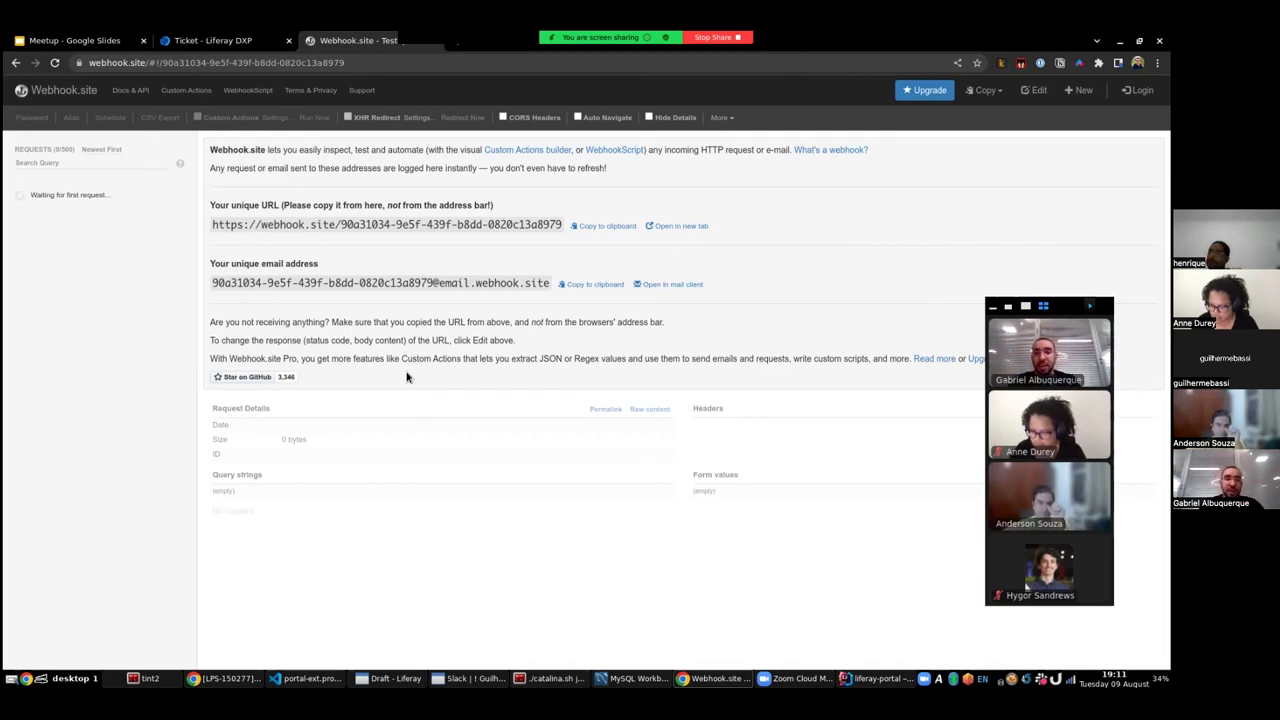
- Create a new Ticket action named 'Basic Action' with the On After Add trigger
{"action": "left_click", "coordinate": [238, 40]}
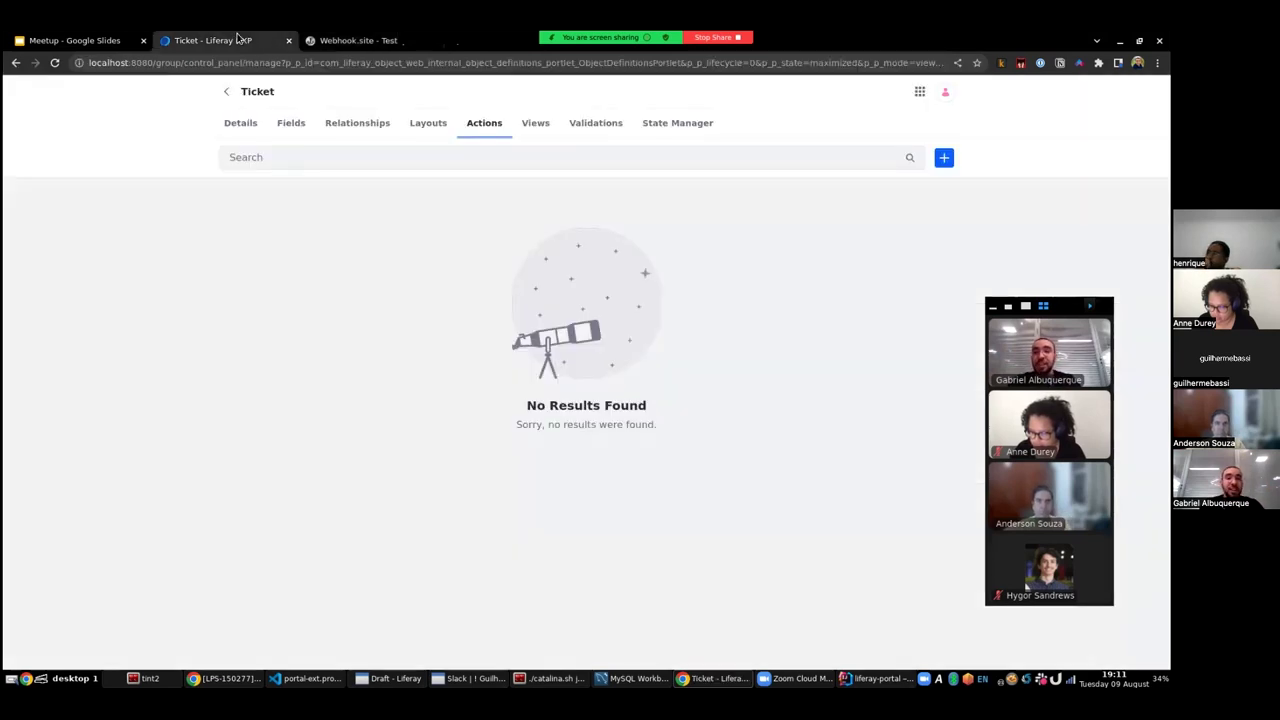
{"action": "left_click", "coordinate": [944, 157]}
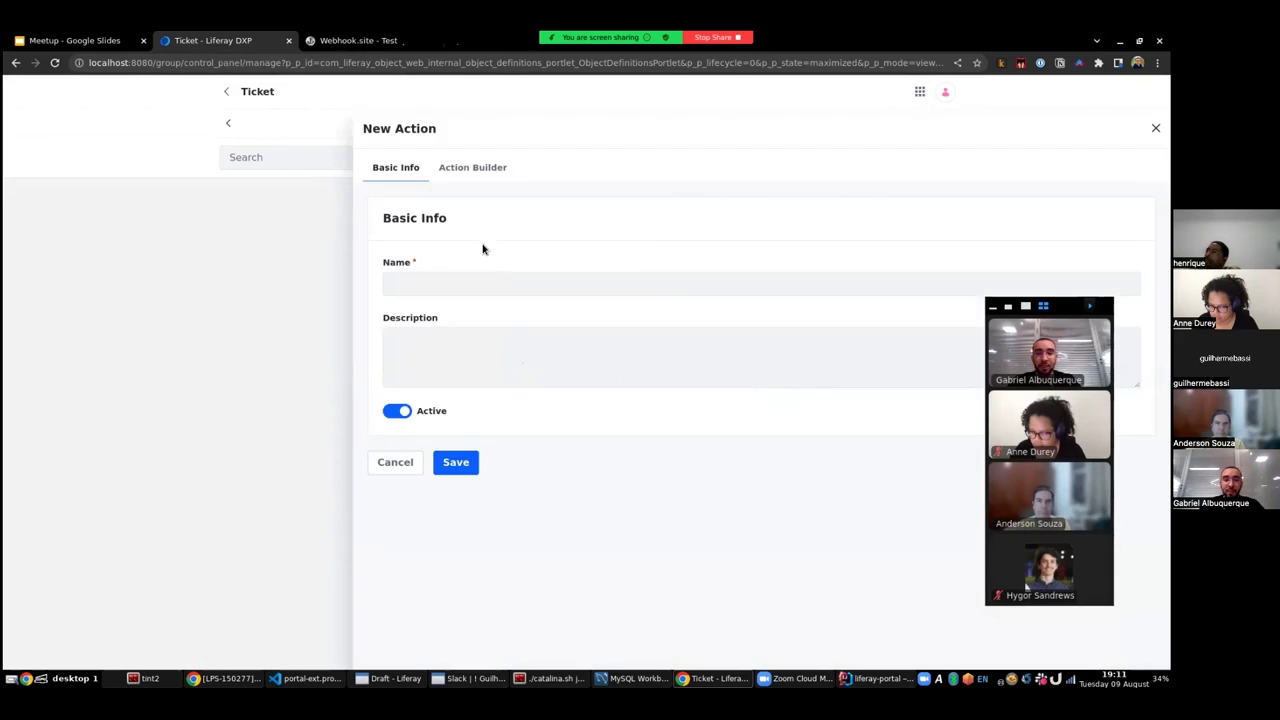
{"action": "left_click", "coordinate": [437, 271]}
{"action": "type", "text": "Basic A"}
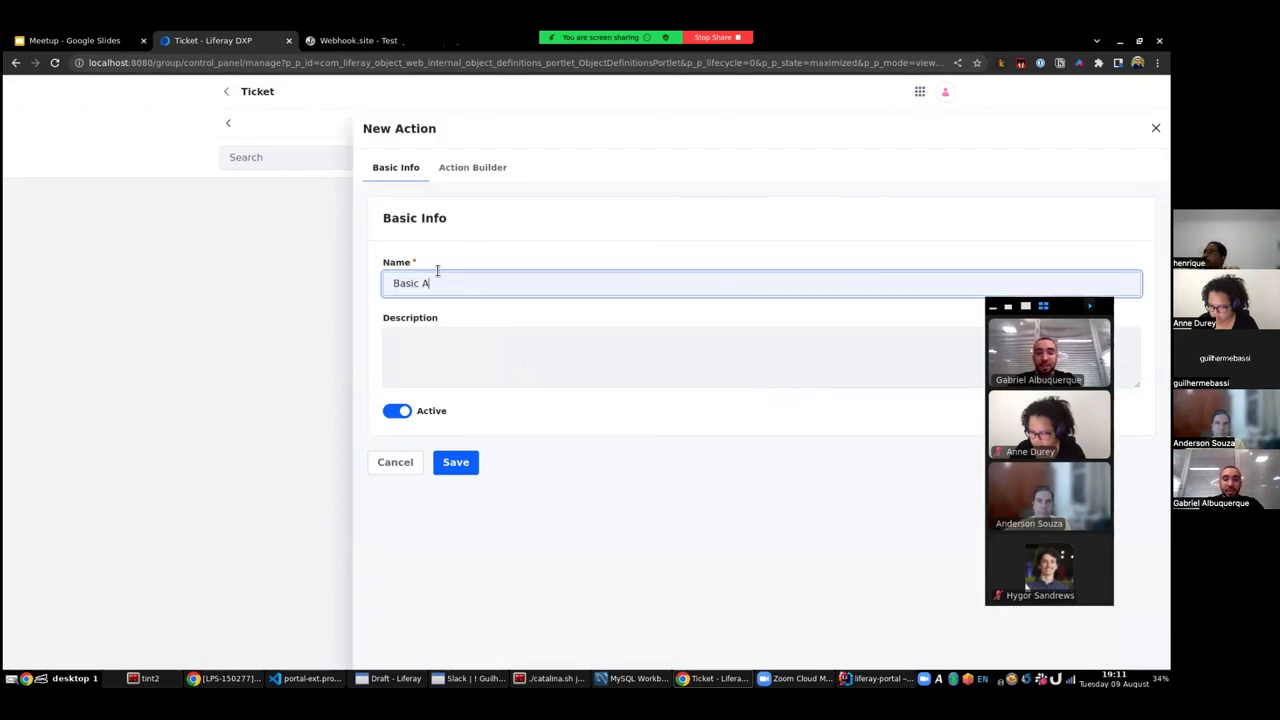
{"action": "type", "text": "ction"}
{"action": "left_click", "coordinate": [471, 176]}
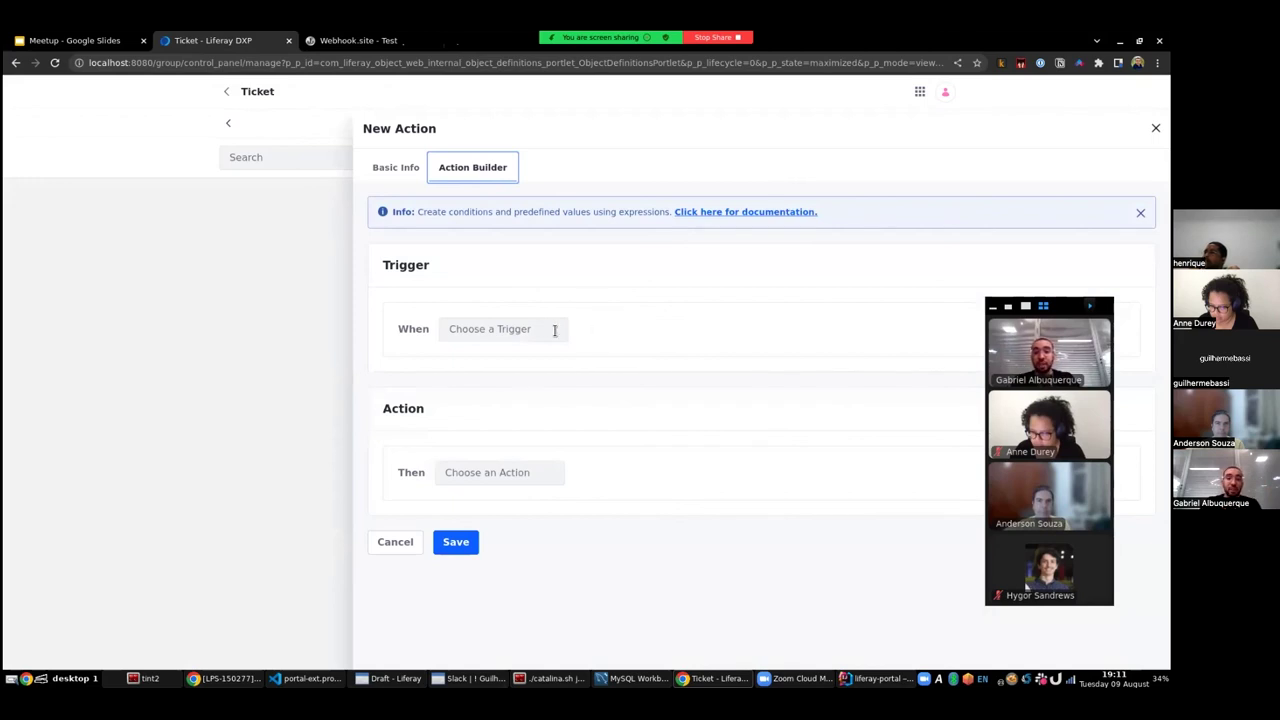
{"action": "left_click", "coordinate": [522, 330]}
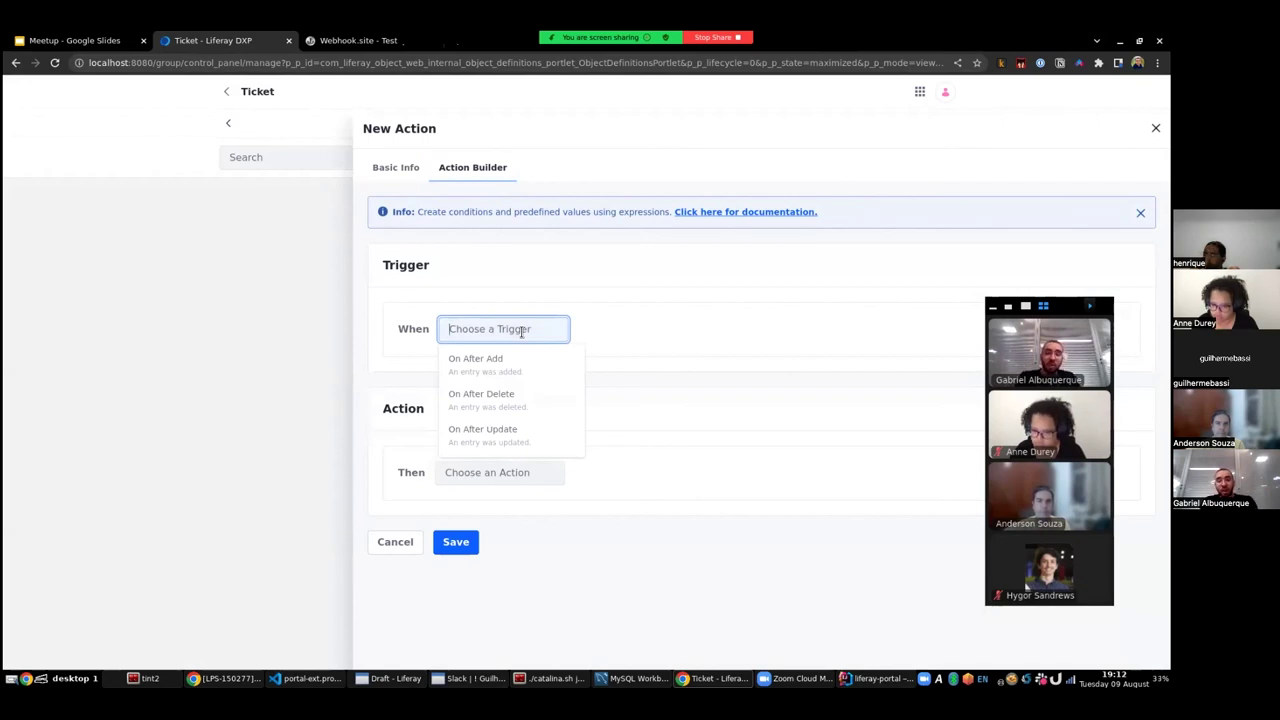
{"action": "left_click", "coordinate": [505, 361]}
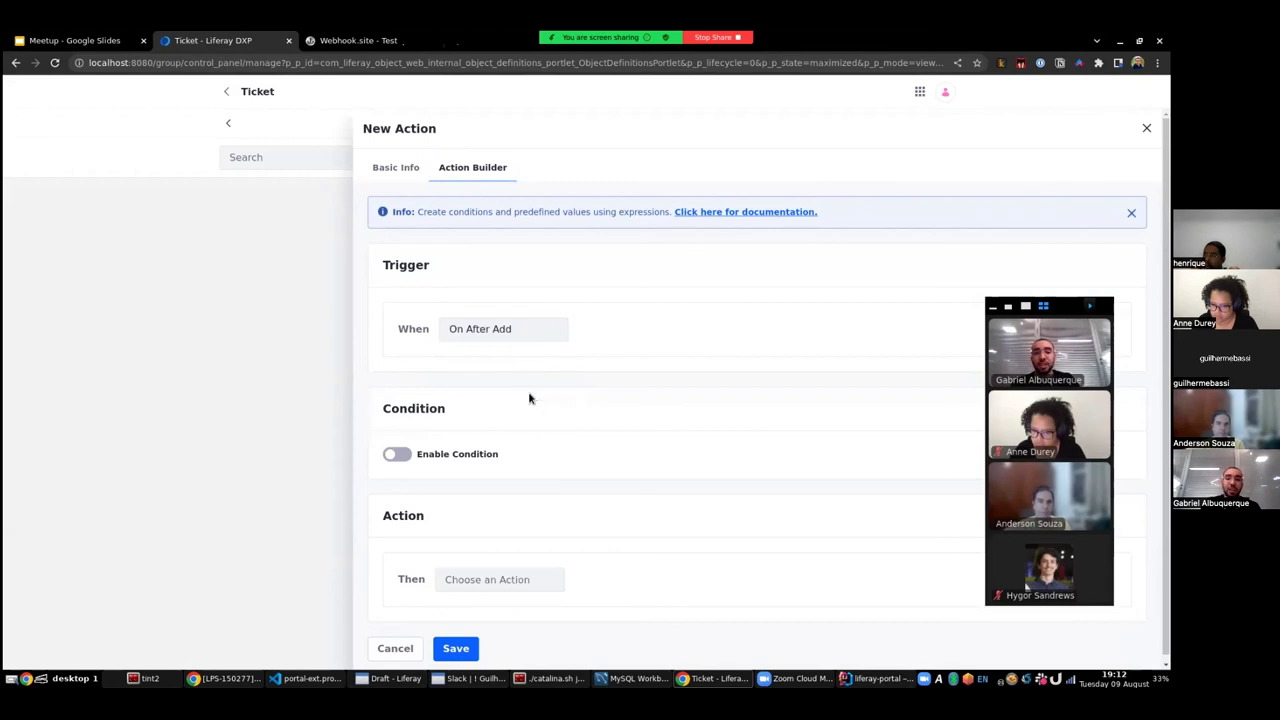
{"action": "left_click", "coordinate": [553, 574]}
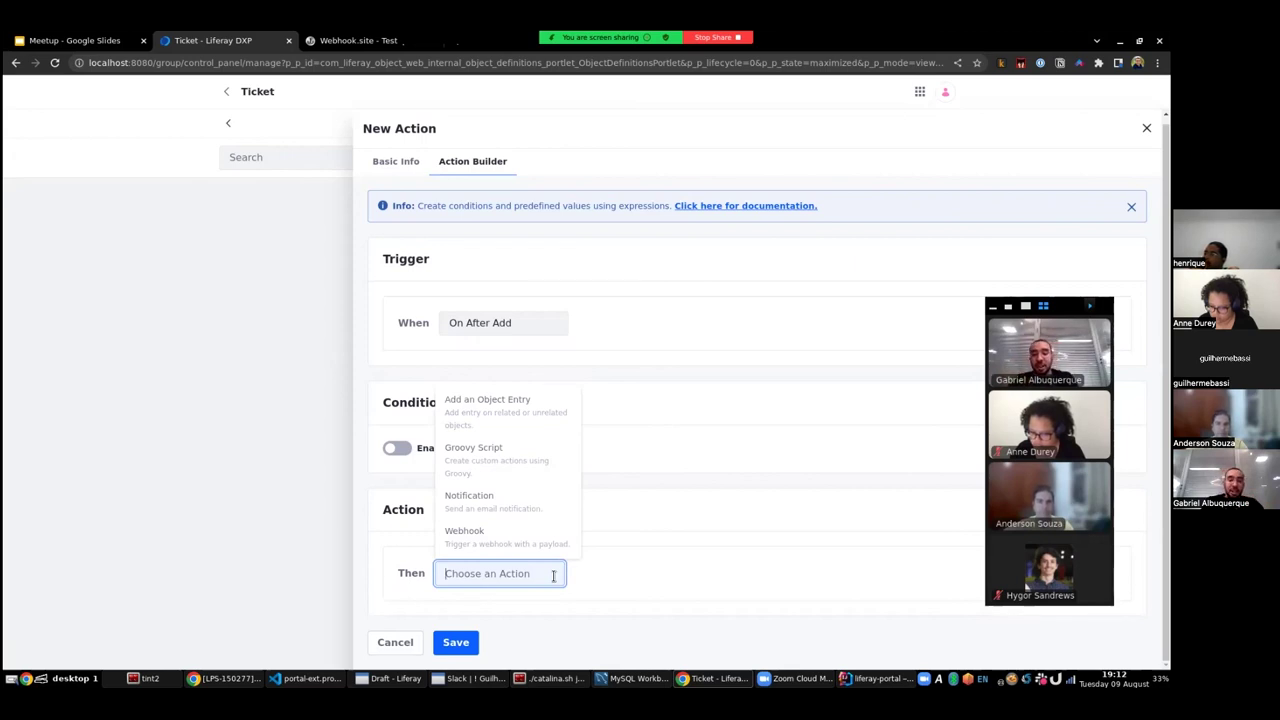
- Make Basic Action a webhook to the copied Webhook.site URL and save it
{"action": "left_click", "coordinate": [527, 547]}
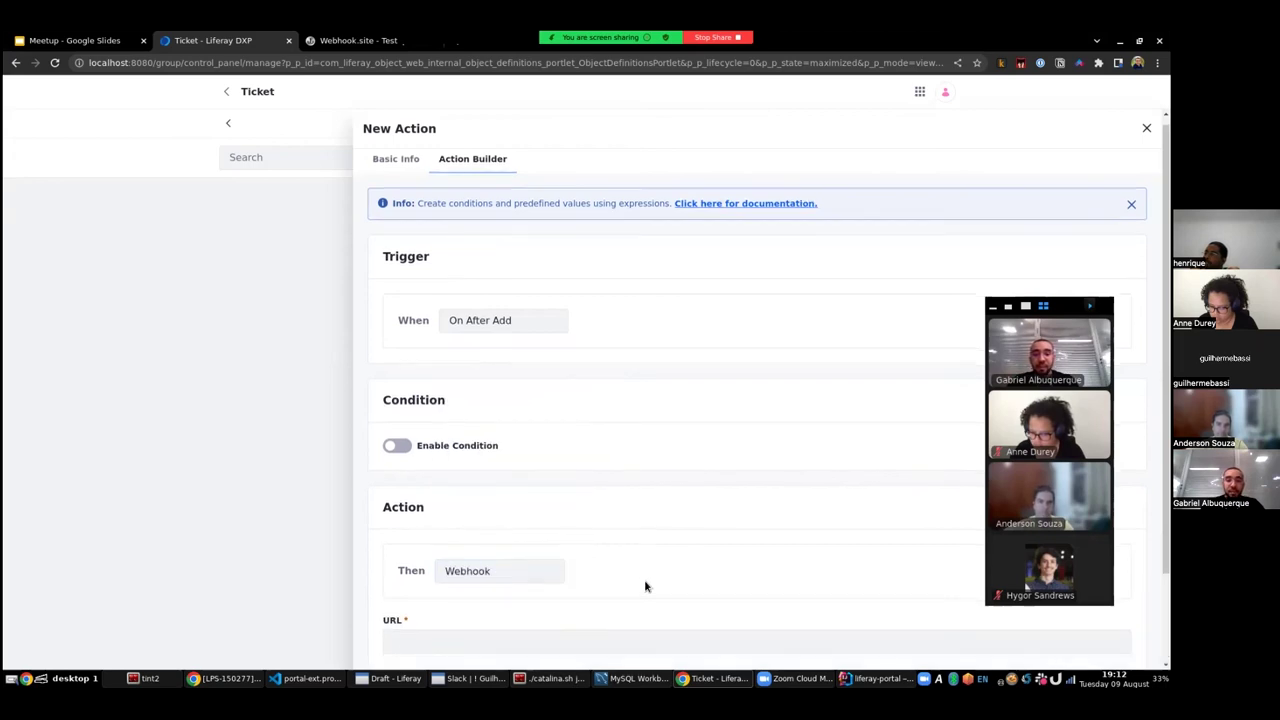
{"action": "scroll", "coordinate": [650, 570], "scroll_direction": "down", "scroll_amount": 1}
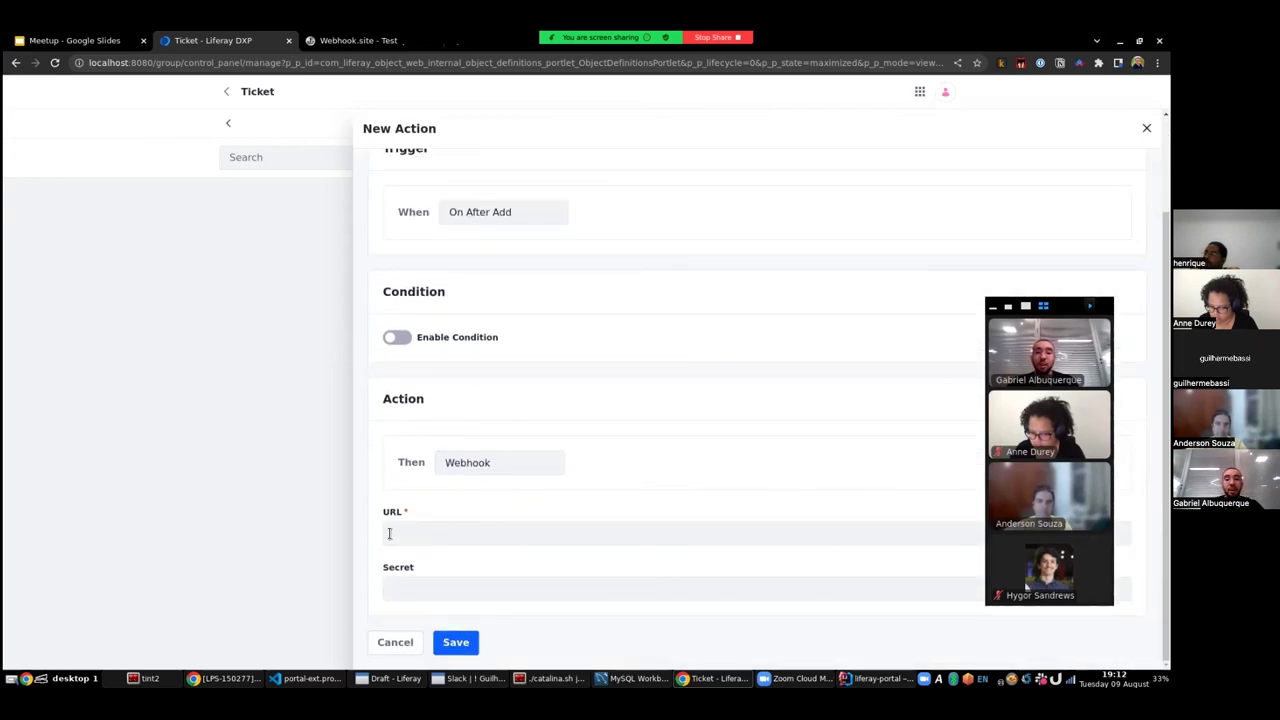
{"action": "left_click", "coordinate": [382, 42]}
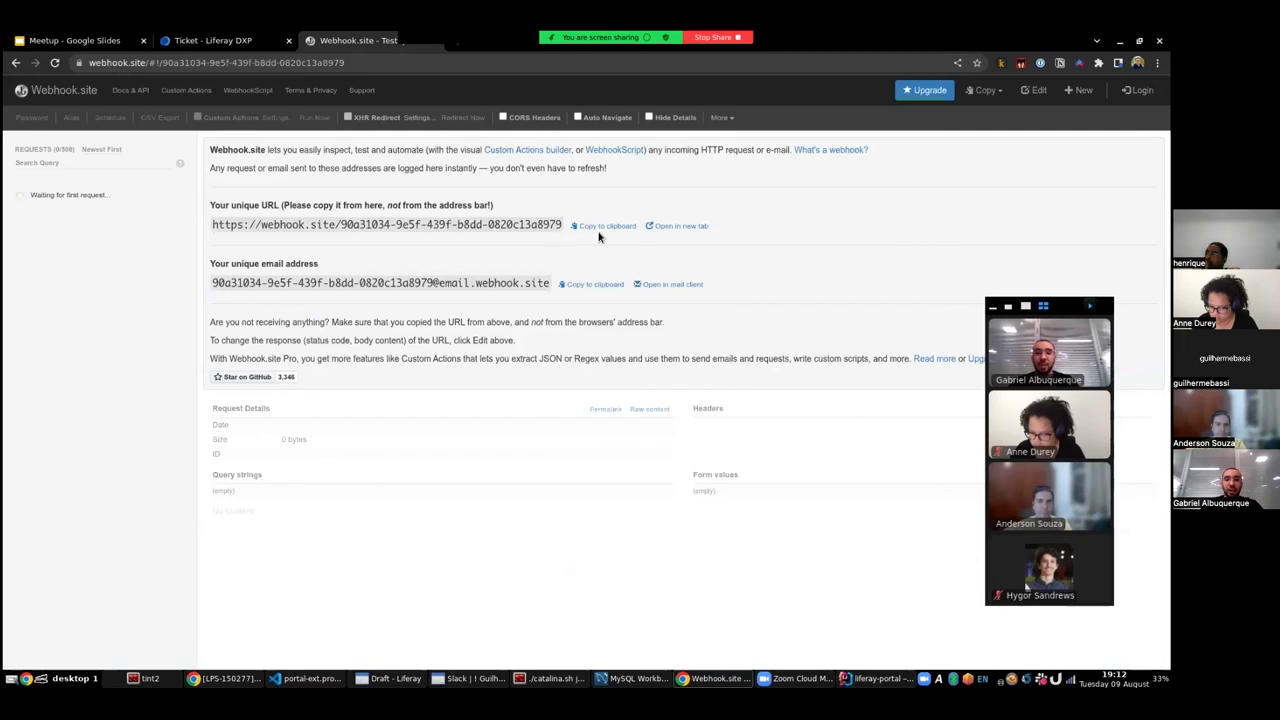
{"action": "left_click", "coordinate": [604, 226]}
{"action": "left_click", "coordinate": [223, 45]}
{"action": "left_click", "coordinate": [449, 538]}
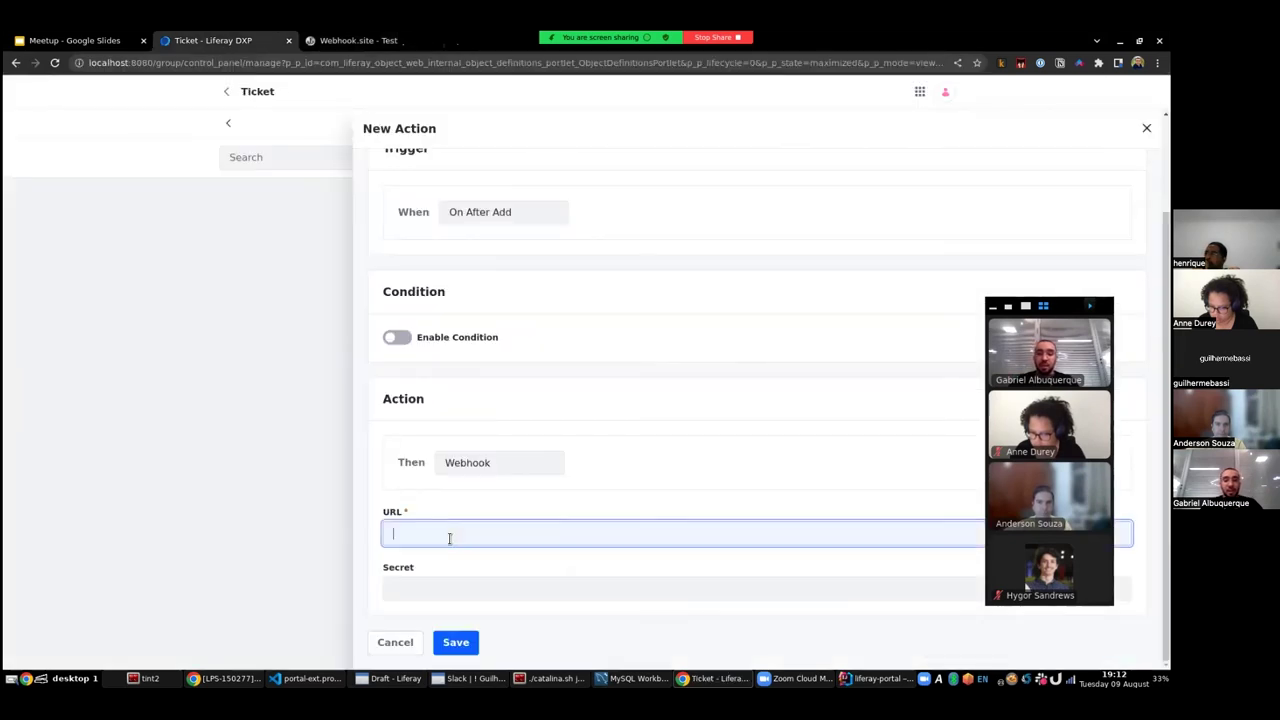
{"action": "key", "text": "ctrl+v"}
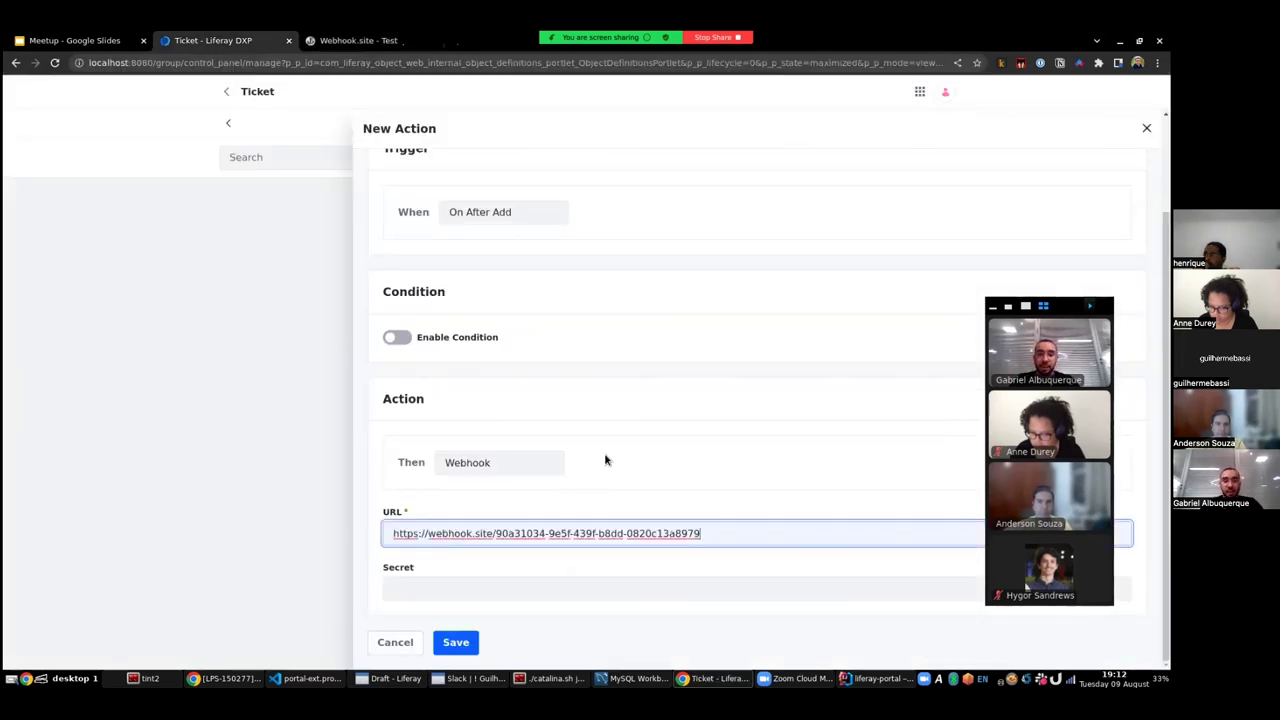
{"action": "left_click", "coordinate": [457, 646]}
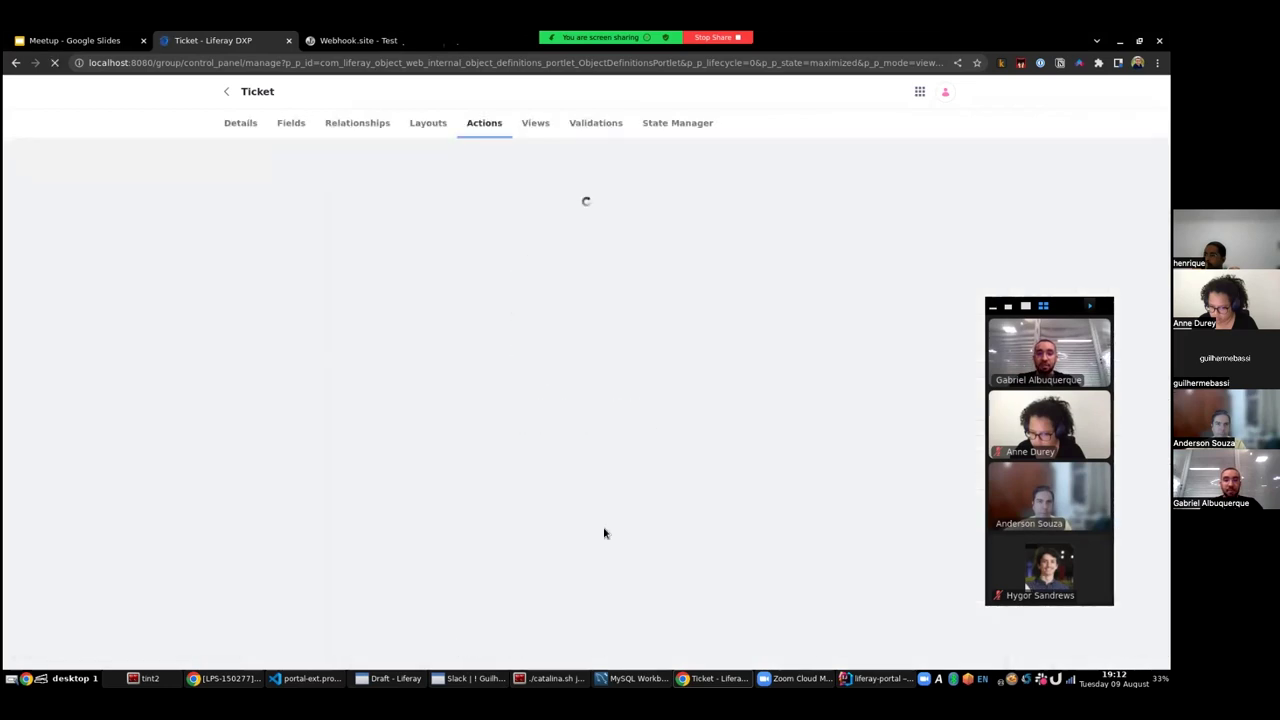
{"action": "key", "text": "ctrl+Tab"}
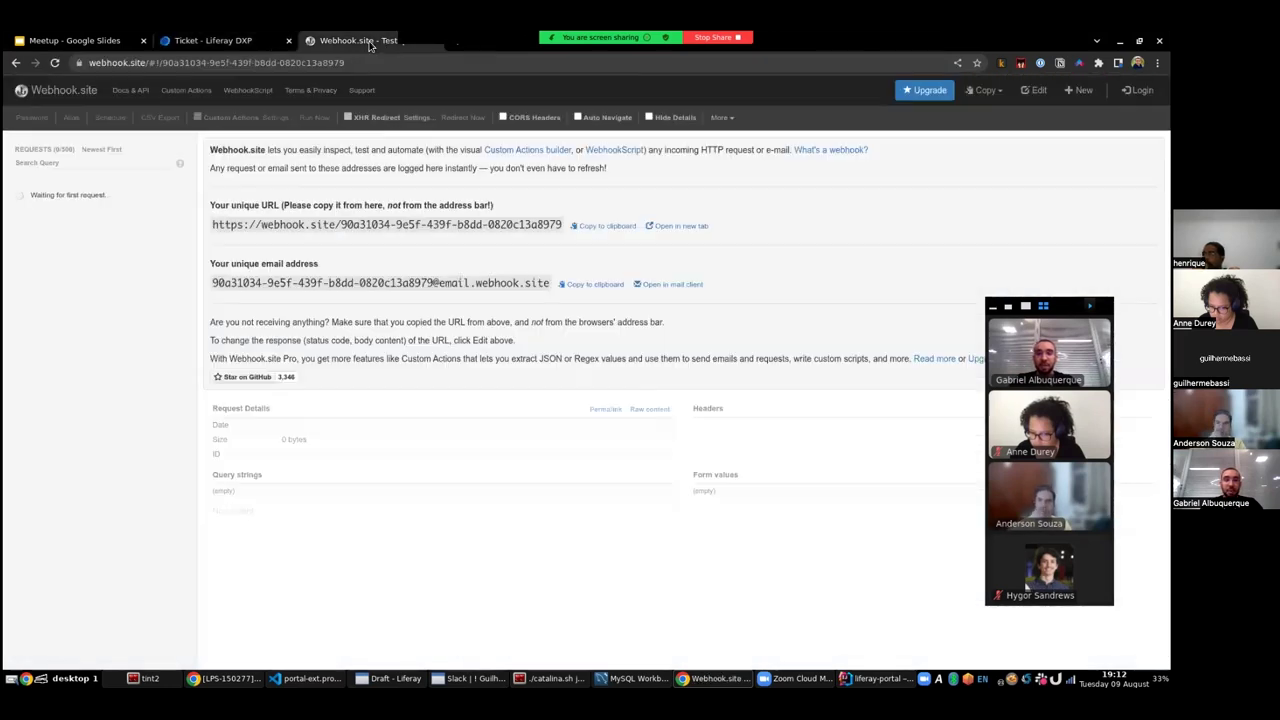
{"action": "key", "text": "ctrl+shift+Tab"}
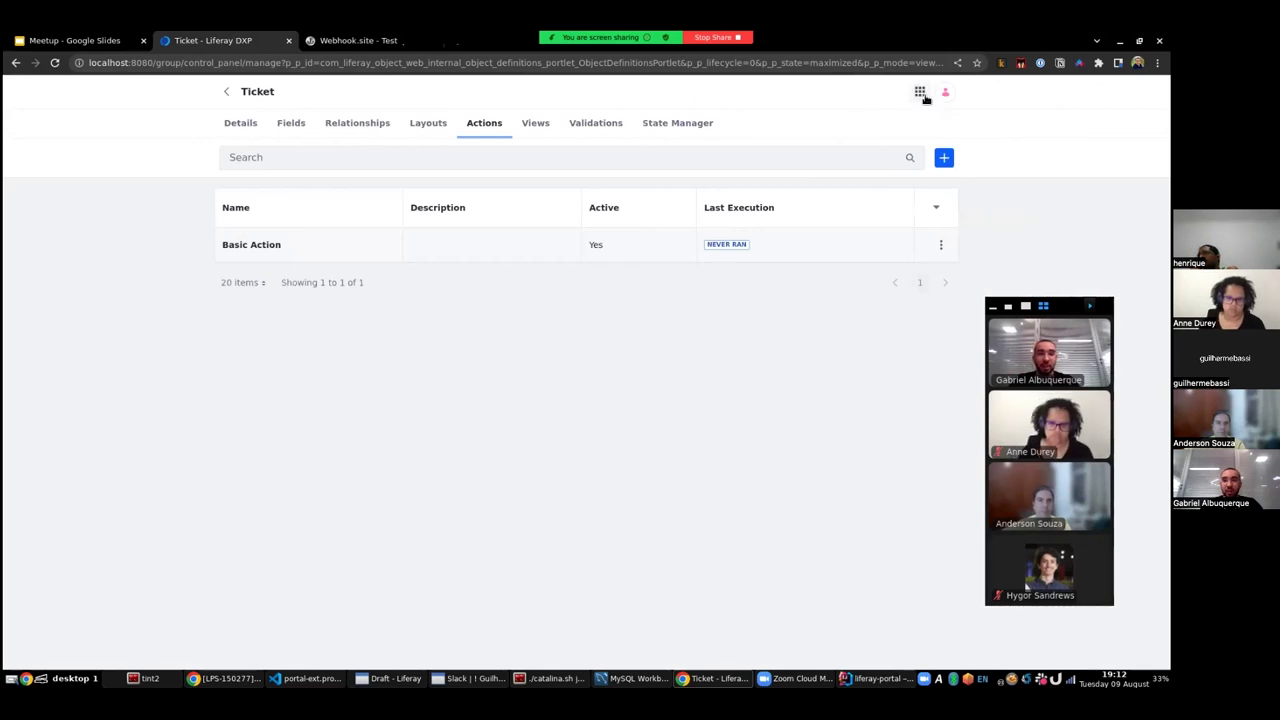
- From the Tickets list, add 'Buy a pen' with priority 2, pick an owner, and save
{"action": "left_click", "coordinate": [919, 91]}
{"action": "left_click", "coordinate": [240, 156]}
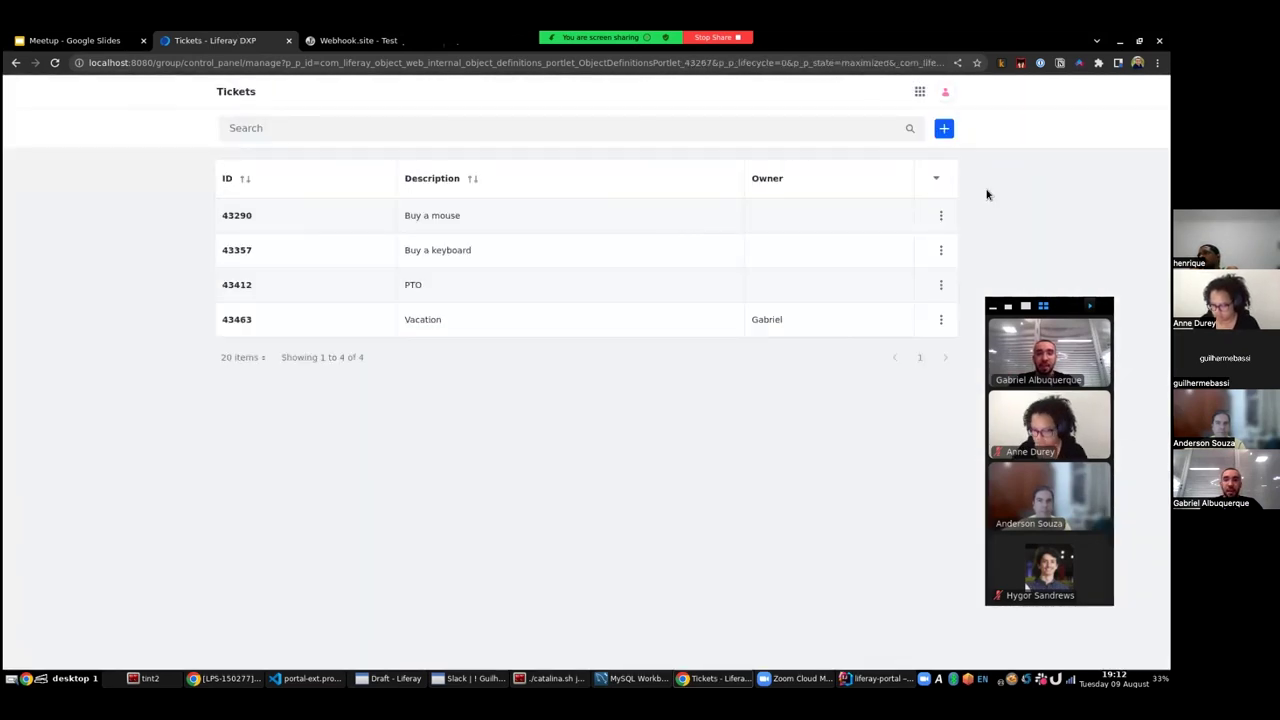
{"action": "left_click", "coordinate": [945, 128]}
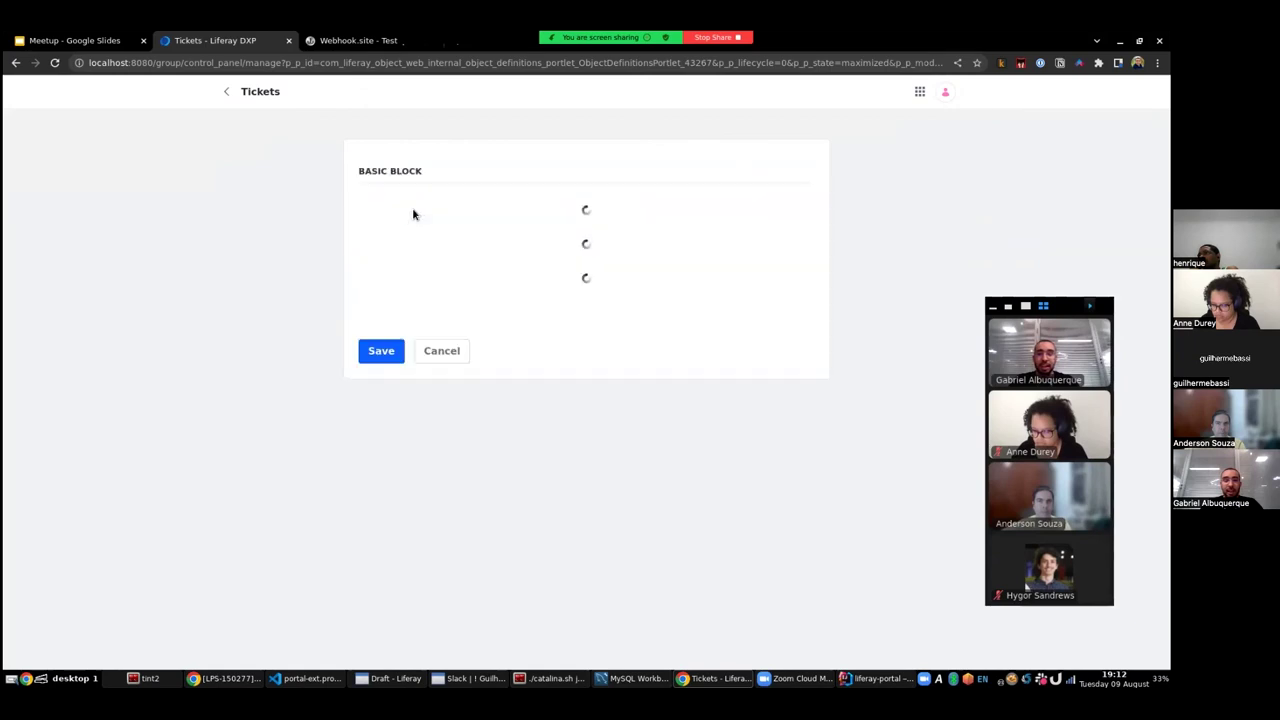
{"action": "left_click", "coordinate": [418, 220]}
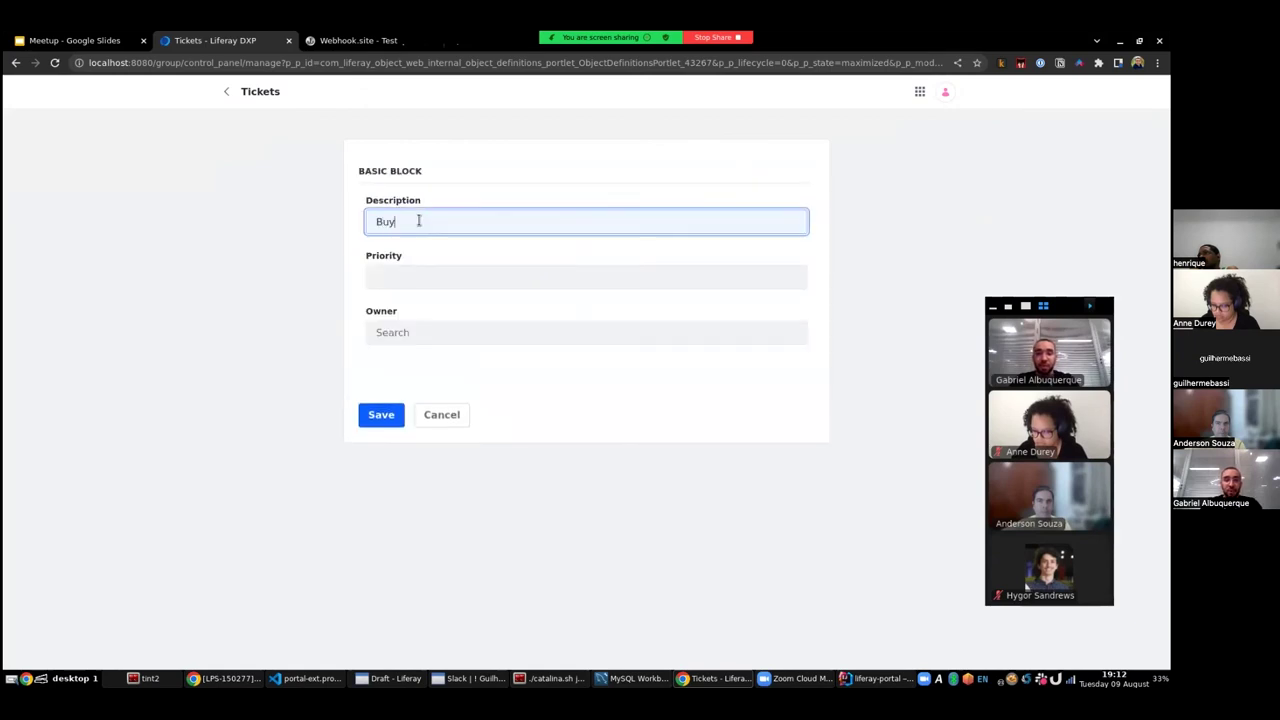
{"action": "type", "text": "Buy a pen"}
{"action": "left_click", "coordinate": [428, 278]}
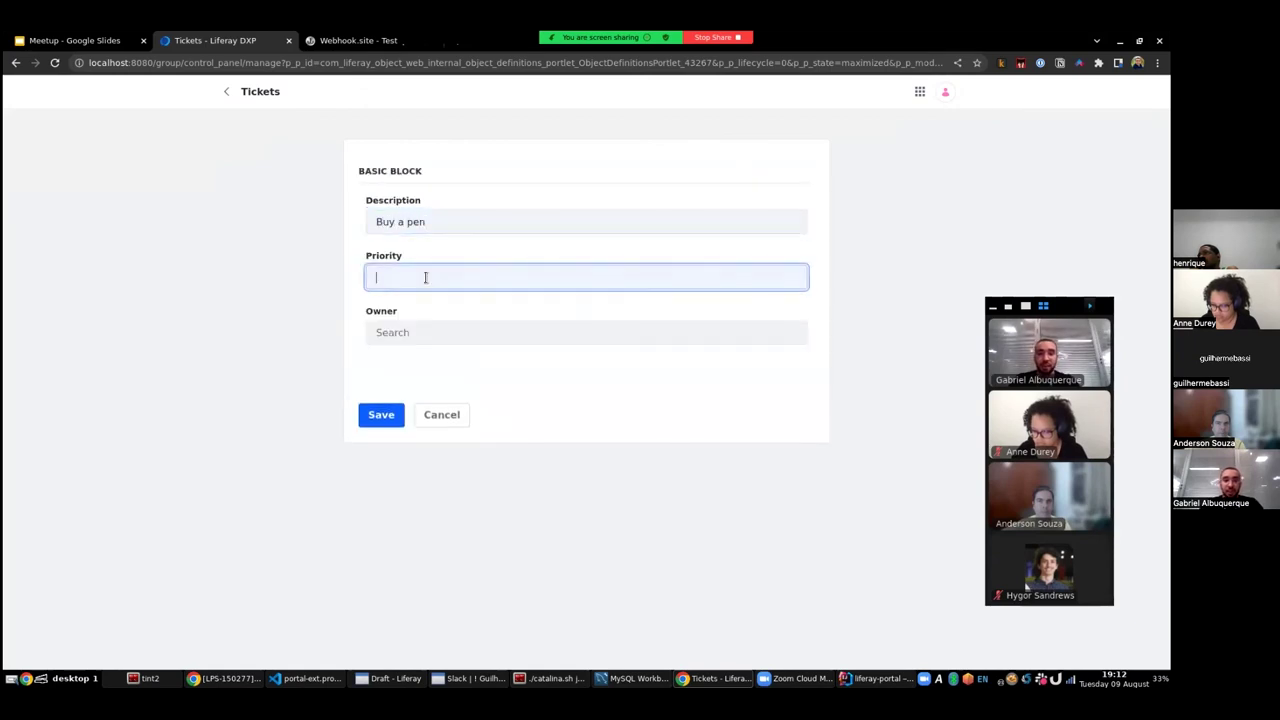
{"action": "type", "text": "2"}
{"action": "left_click", "coordinate": [466, 331]}
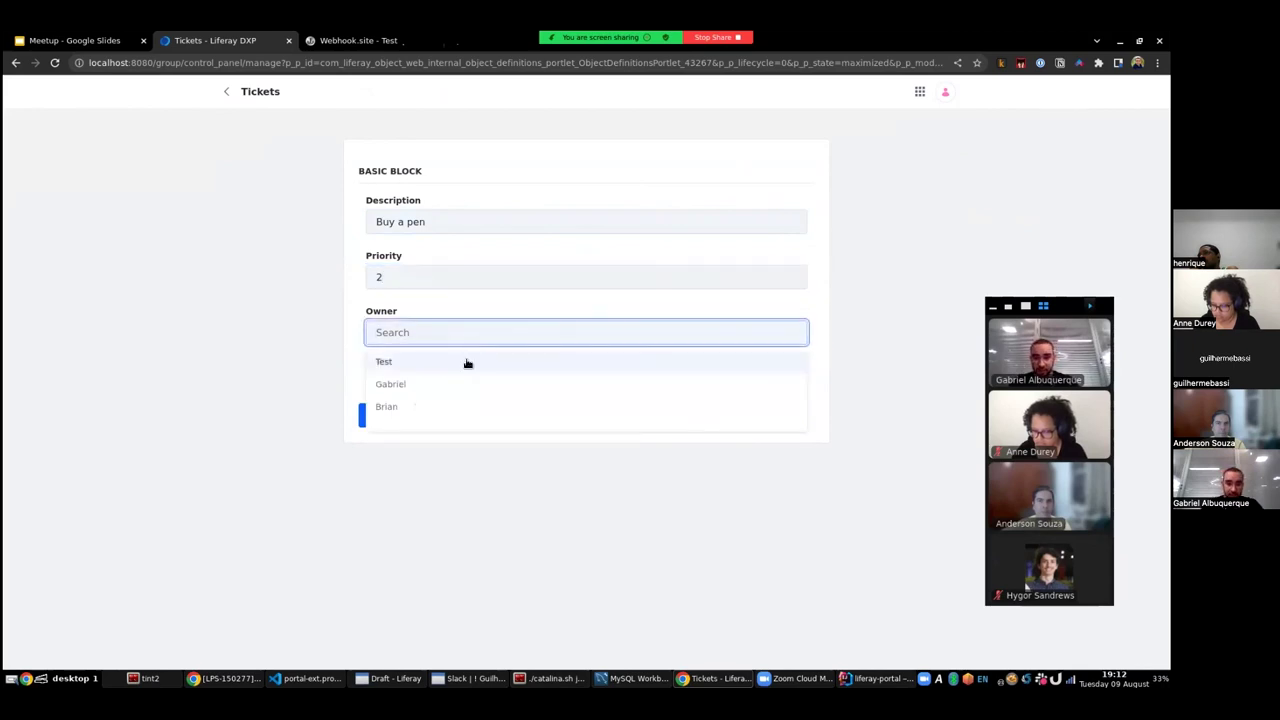
{"action": "left_click", "coordinate": [445, 405]}
{"action": "left_click", "coordinate": [380, 418]}
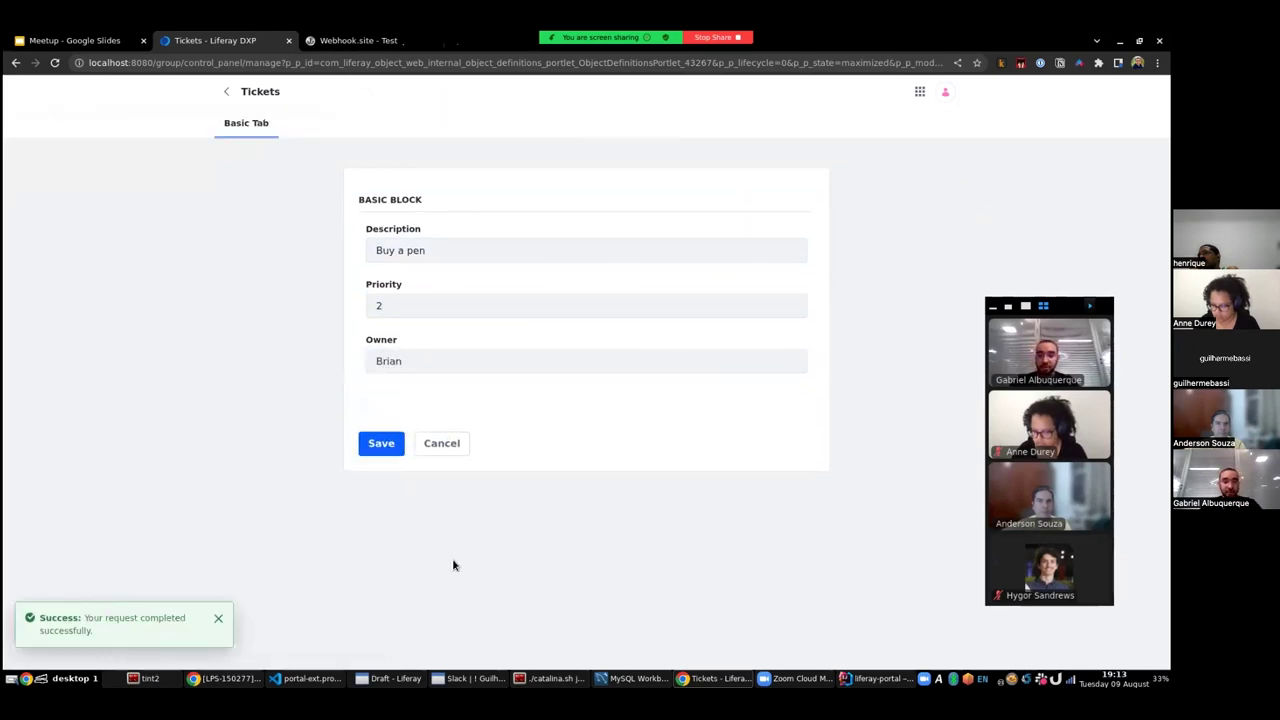
- Inspect the received request's JSON payload, highlighting the userName, modifiedDate and objectEntryId values
{"action": "left_click", "coordinate": [342, 42]}
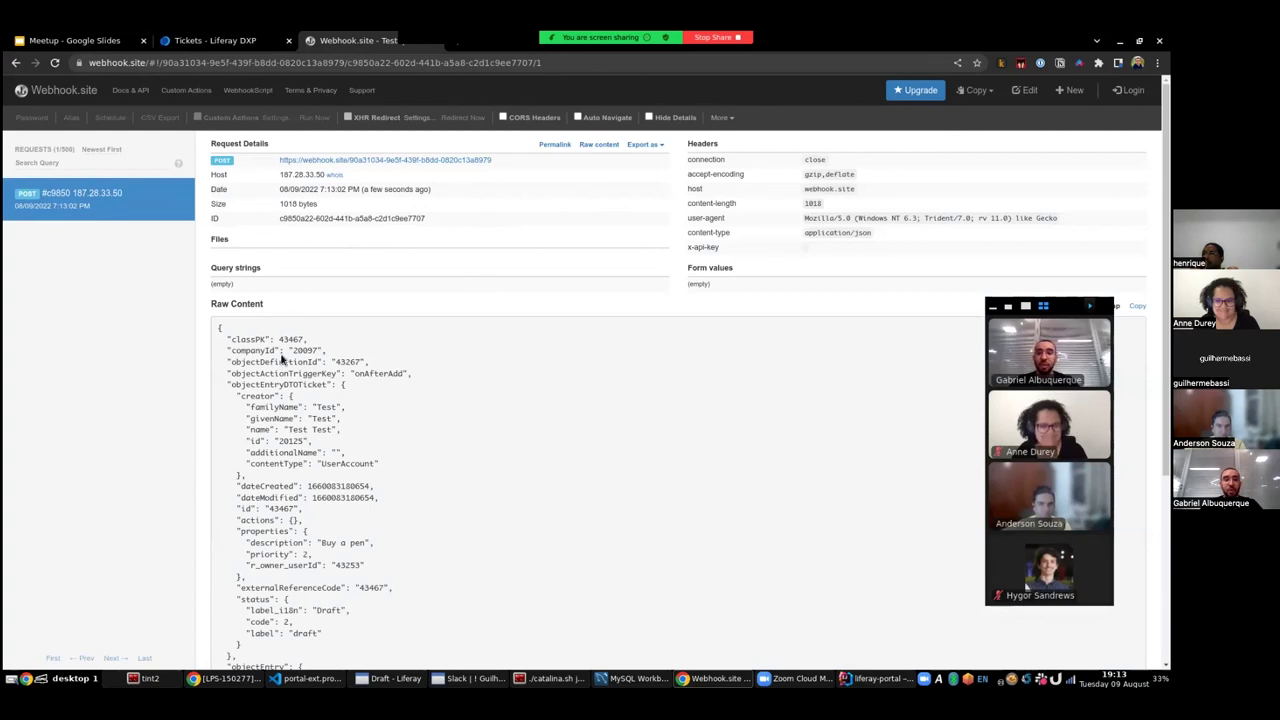
{"action": "left_click_drag", "start_coordinate": [236, 337], "coordinate": [427, 496]}
{"action": "scroll", "coordinate": [355, 418], "scroll_direction": "down", "scroll_amount": 3}
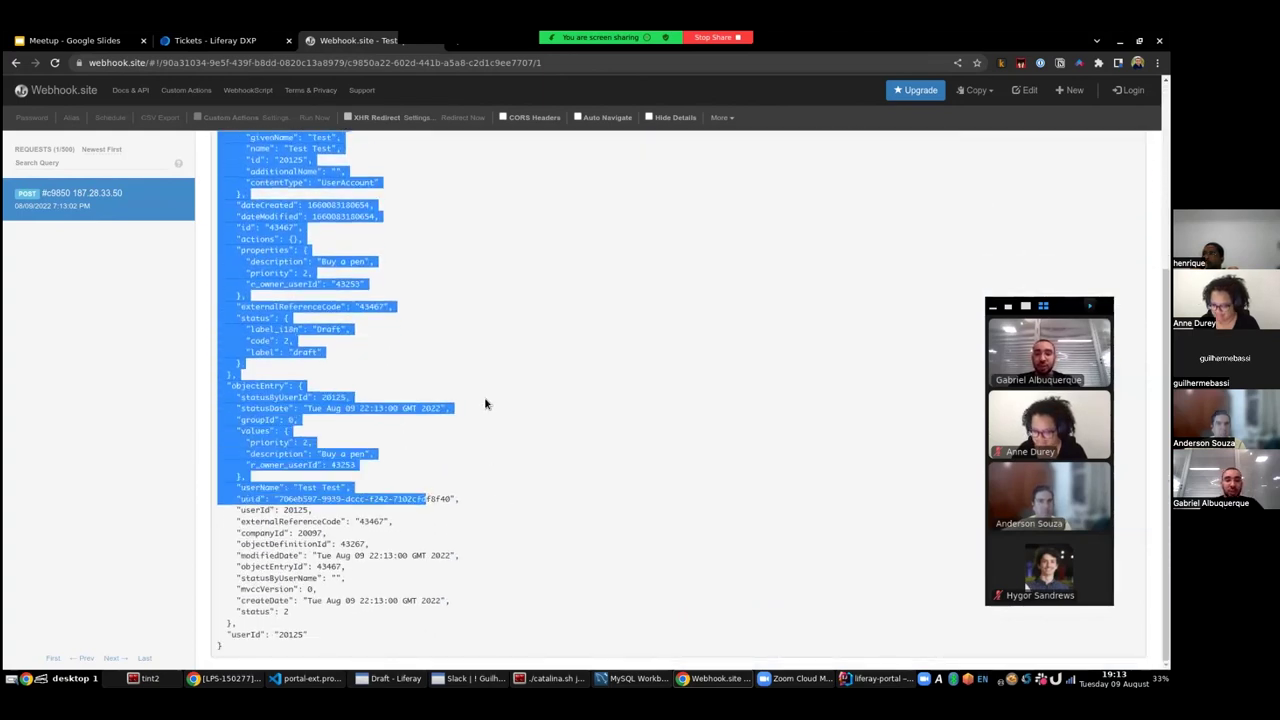
{"action": "left_click", "coordinate": [487, 403]}
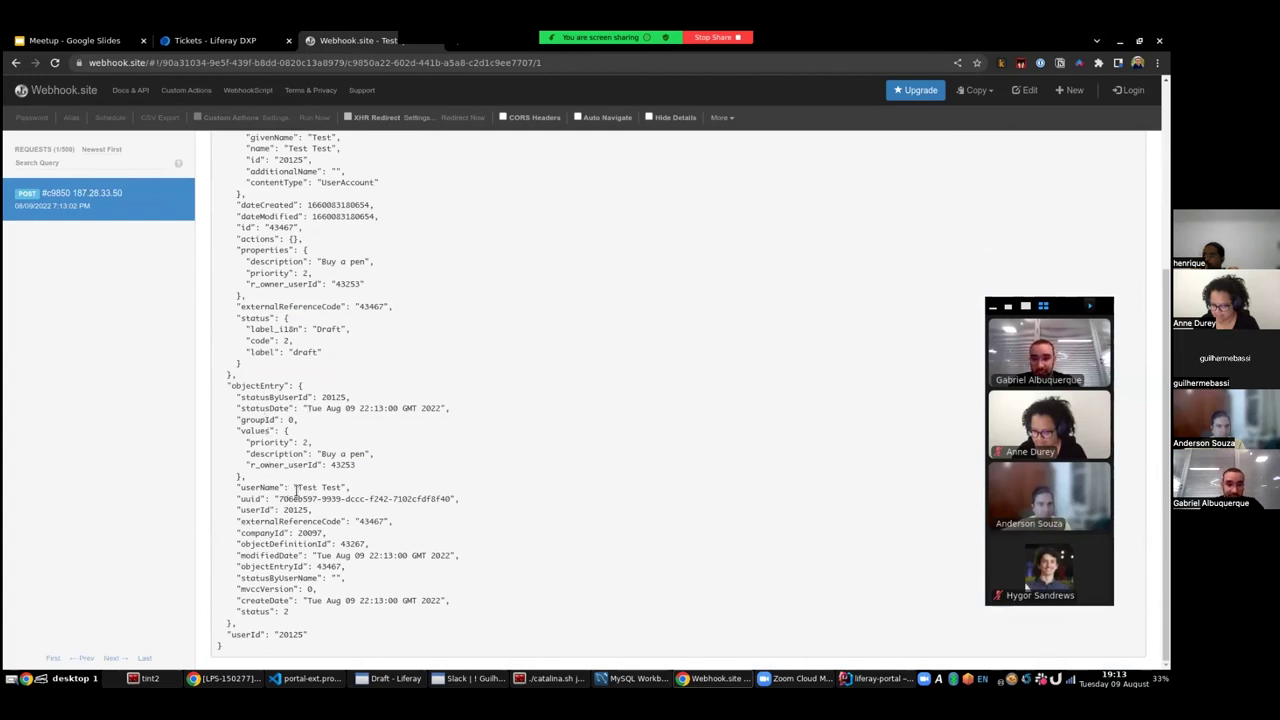
{"action": "left_click_drag", "start_coordinate": [296, 490], "coordinate": [342, 488]}
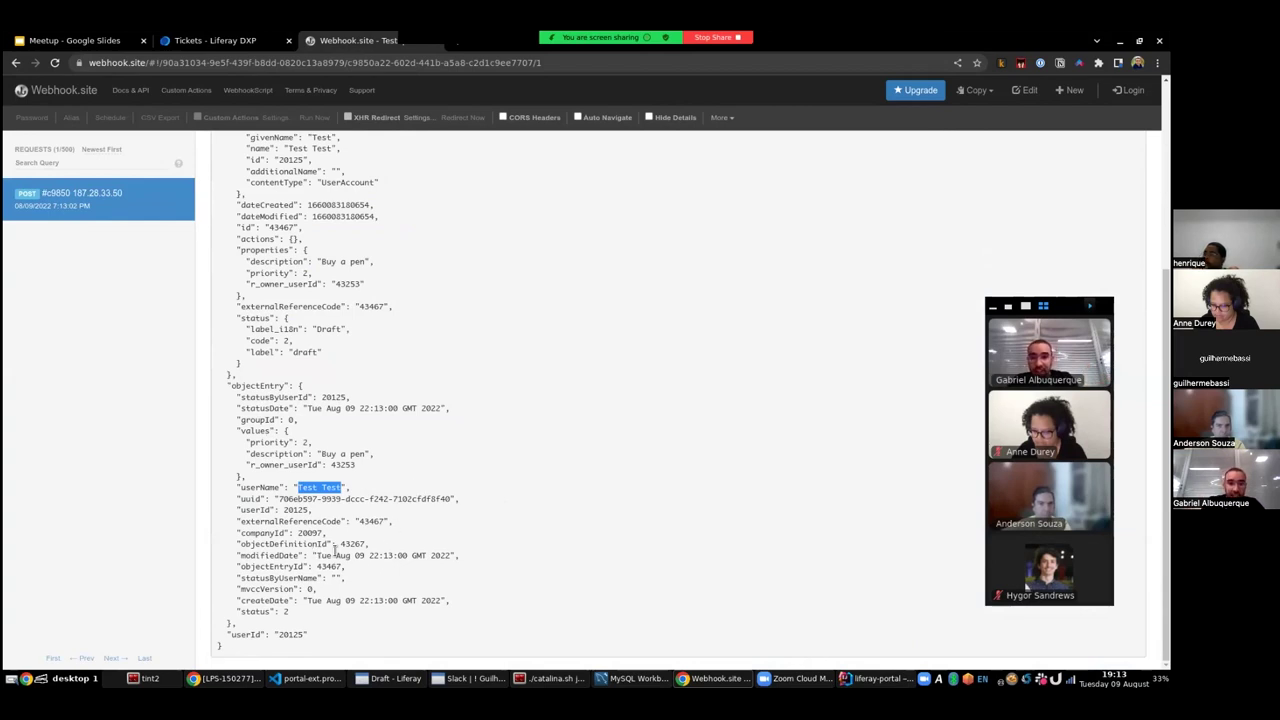
{"action": "left_click_drag", "start_coordinate": [322, 556], "coordinate": [375, 564]}
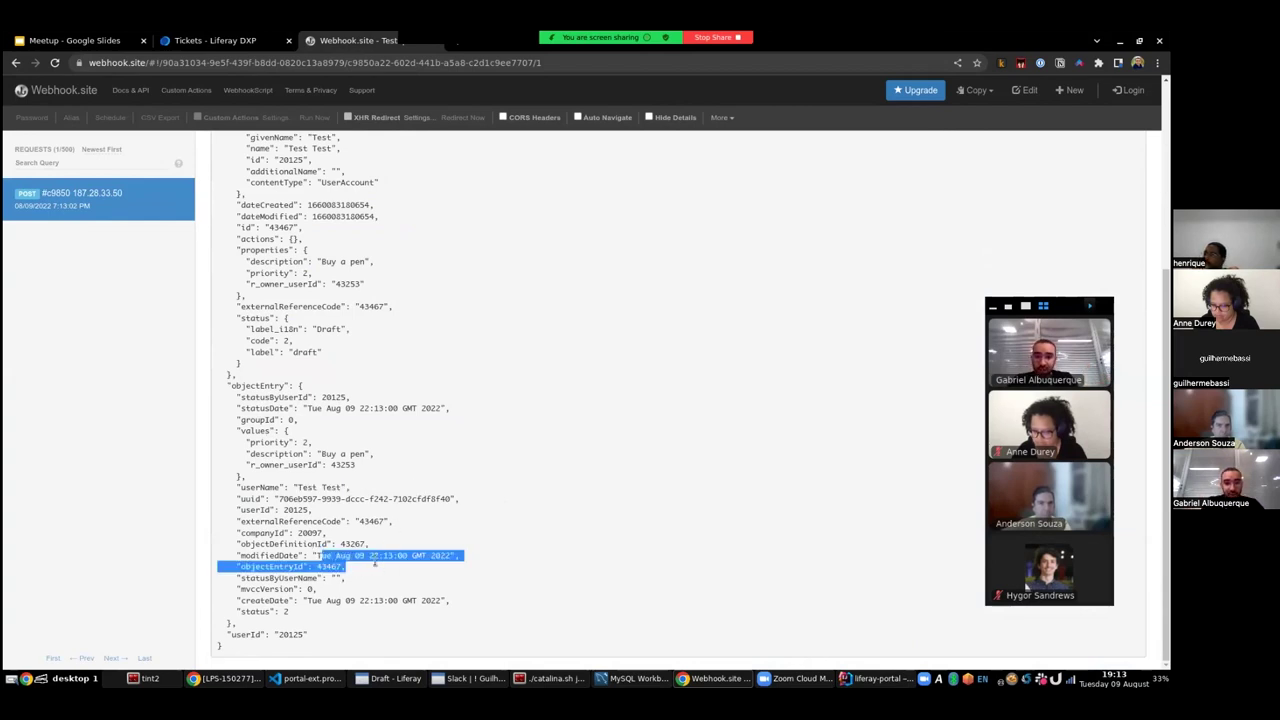
{"action": "mouse_move", "coordinate": [282, 600]}
{"action": "left_mouse_down"}
{"action": "mouse_move", "coordinate": [324, 614]}
{"action": "mouse_move", "coordinate": [274, 611]}
{"action": "left_mouse_up"}
{"action": "left_click", "coordinate": [313, 532]}
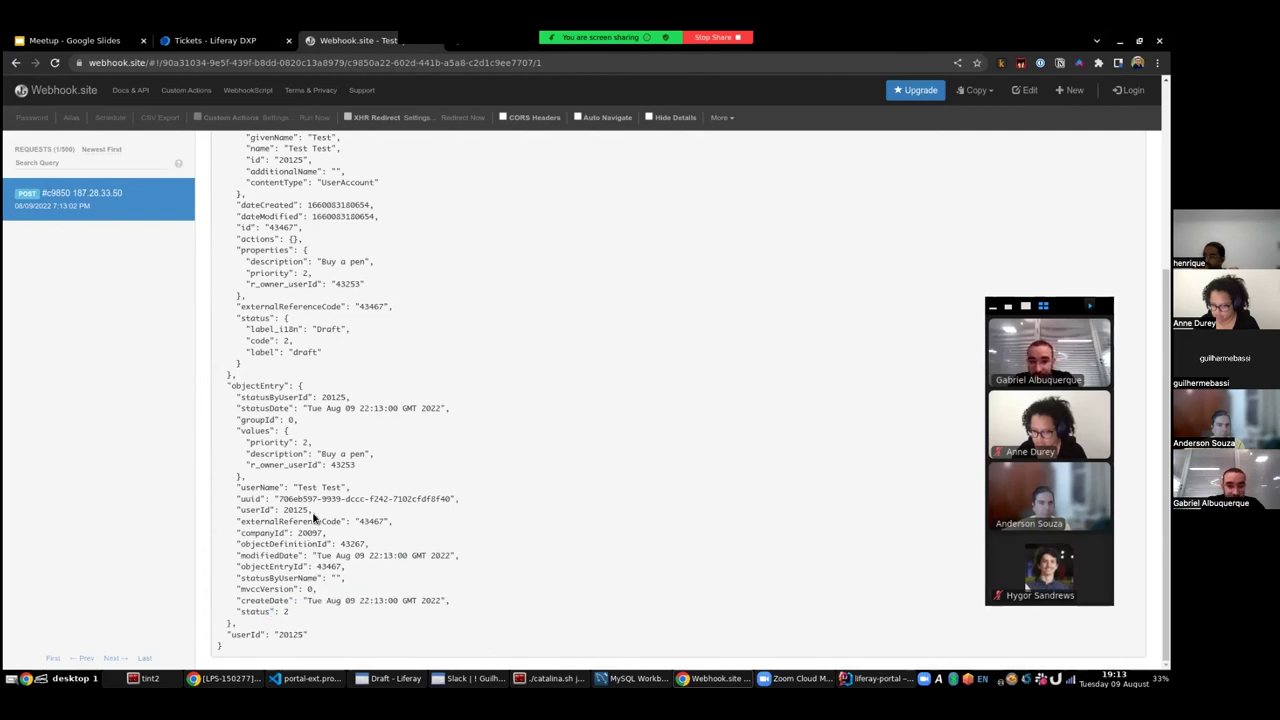
- Search the page for 'prio' to locate the ticket's description and priority value 2
{"action": "key", "text": "ctrl+f"}
{"action": "type", "text": "priot"}
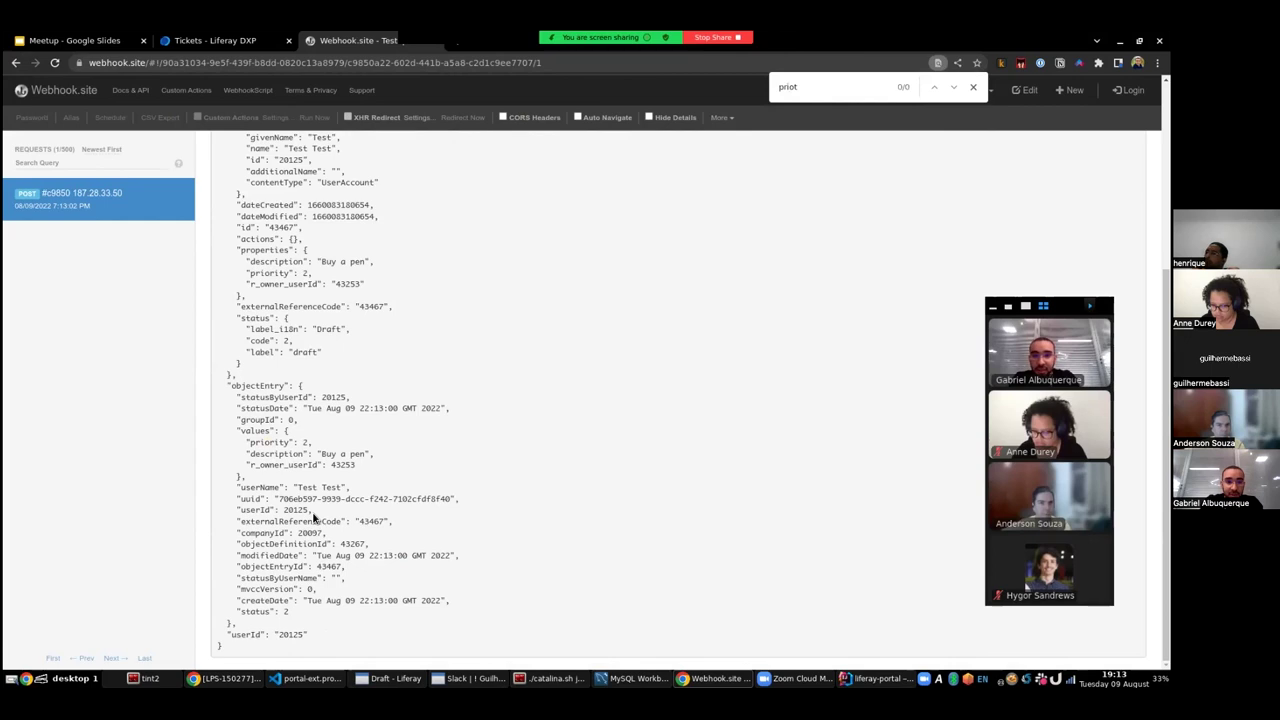
{"action": "key", "text": "BackSpace"}
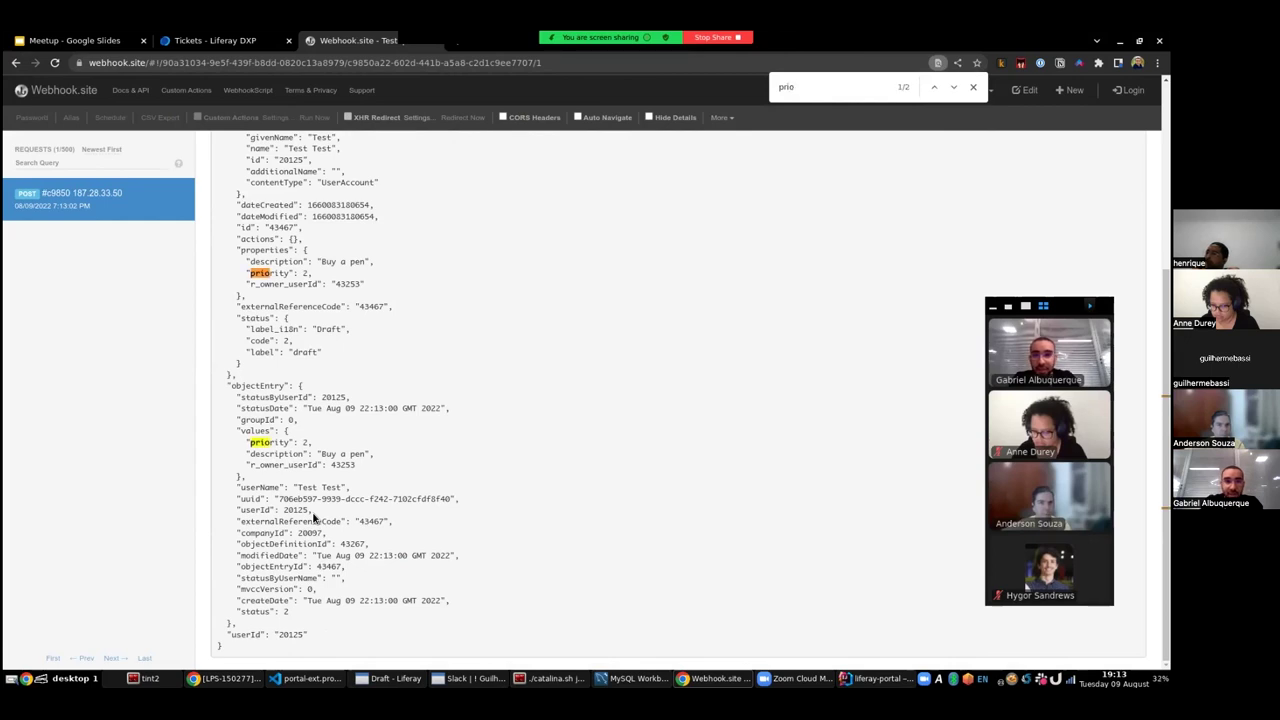
{"action": "scroll", "coordinate": [316, 323], "scroll_direction": "up", "scroll_amount": 1}
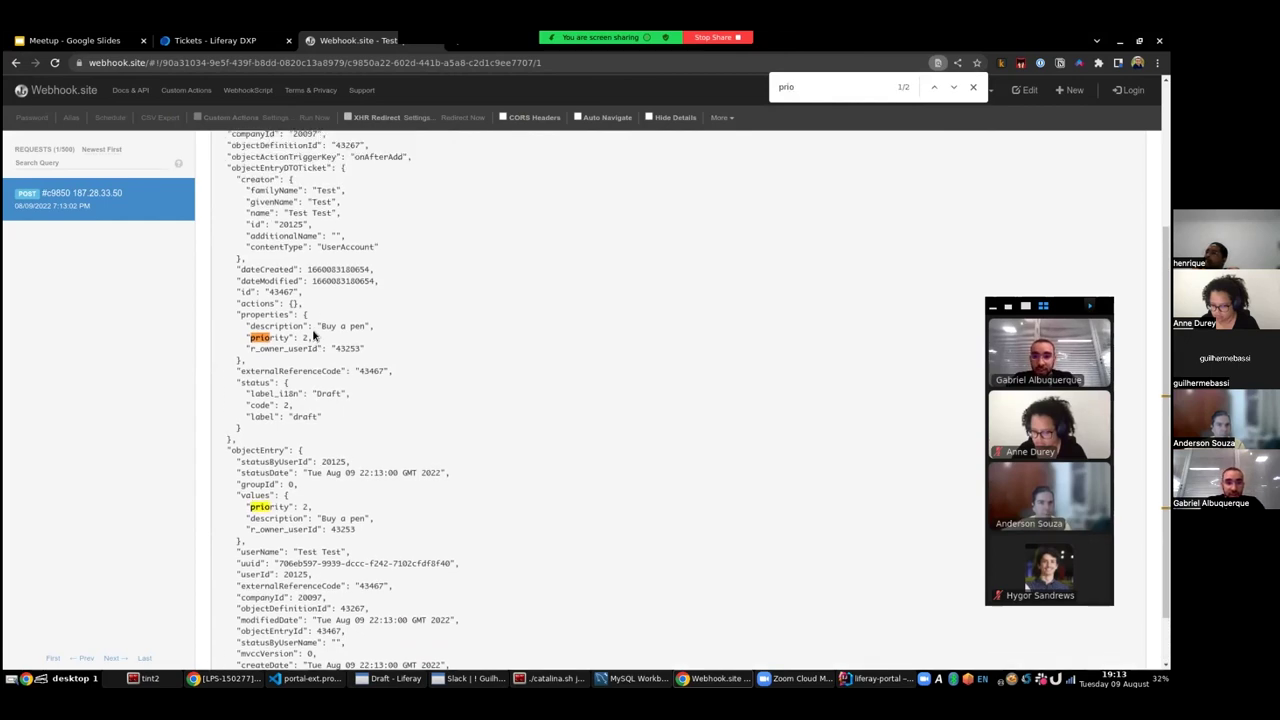
{"action": "left_click_drag", "start_coordinate": [250, 326], "coordinate": [314, 338]}
{"action": "left_click", "coordinate": [350, 326]}
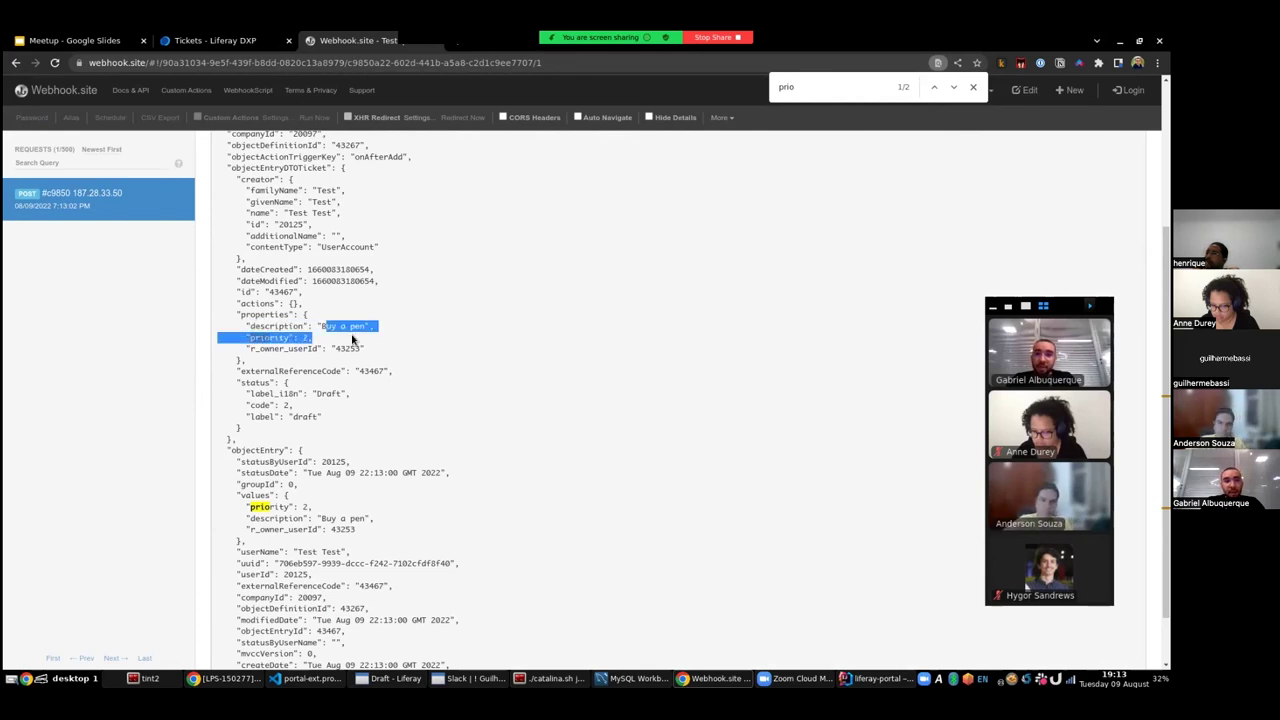
{"action": "left_click", "coordinate": [300, 348]}
{"action": "scroll", "coordinate": [300, 348], "scroll_direction": "up", "scroll_amount": 2}
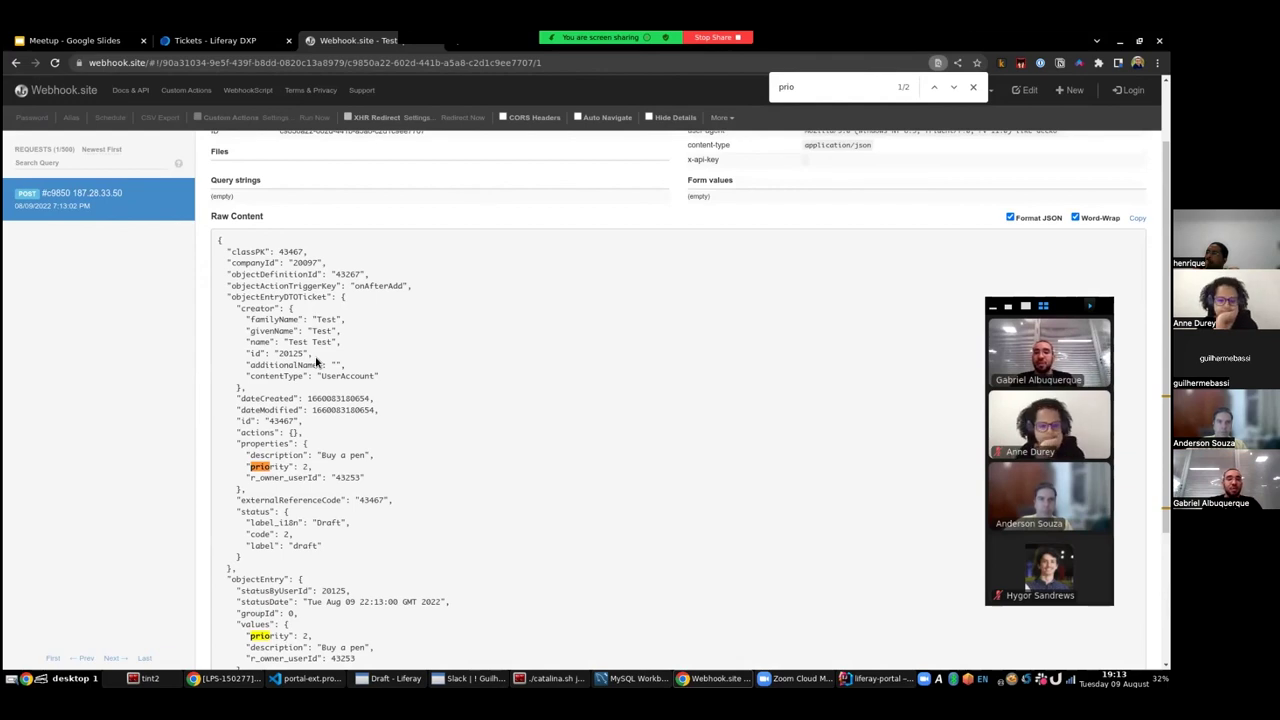
- Back in Liferay, open the Ticket object definition (Object ID 43267) from Control Panel > Objects
{"action": "left_click", "coordinate": [207, 38]}
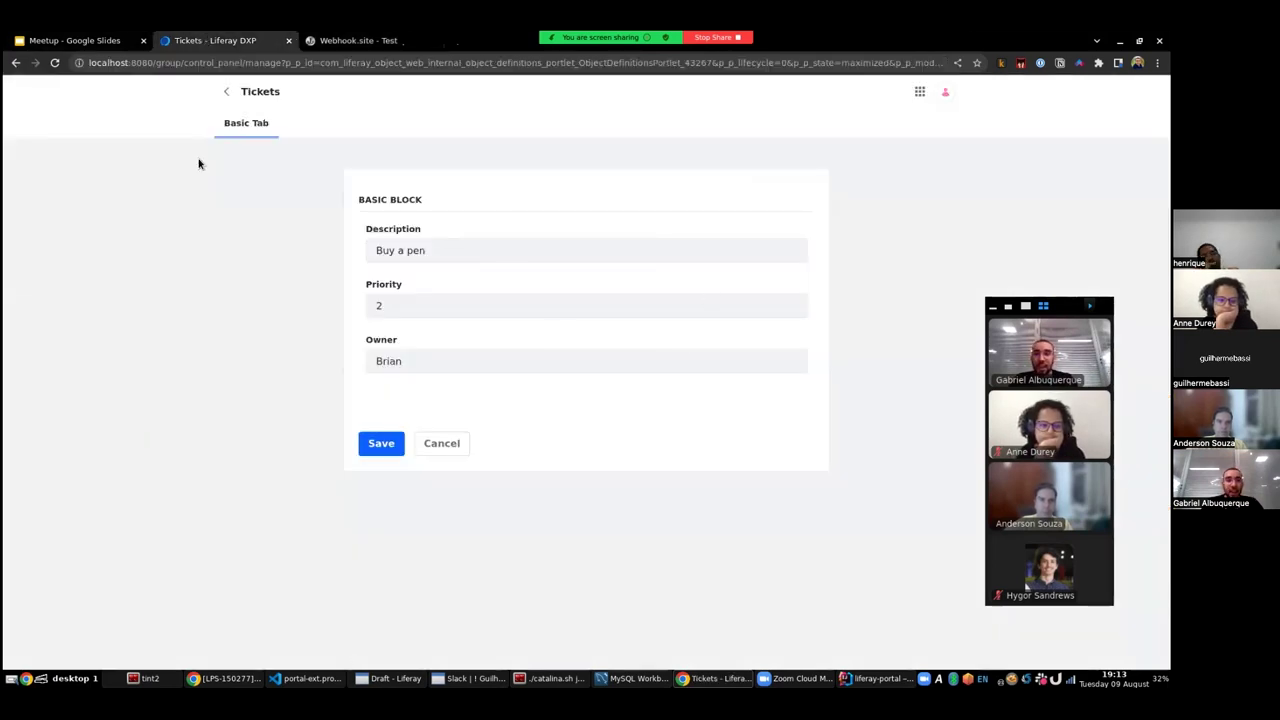
{"action": "left_click", "coordinate": [226, 91]}
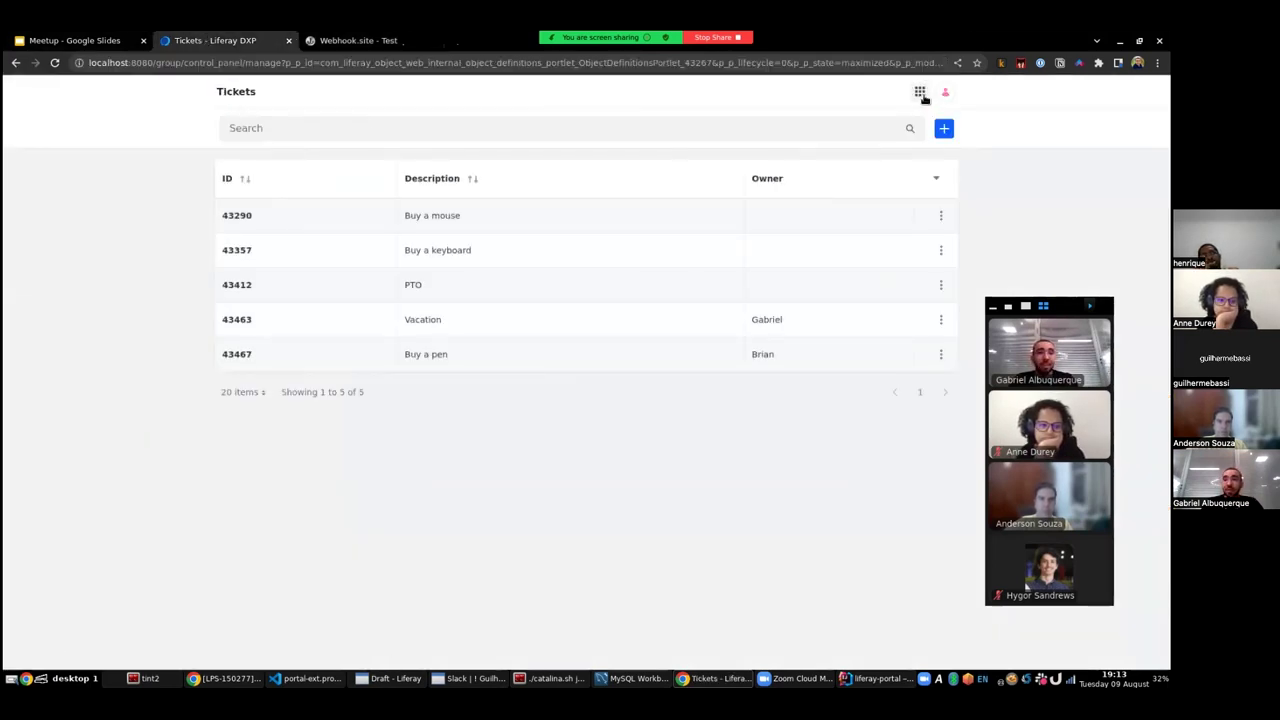
{"action": "left_click", "coordinate": [922, 93]}
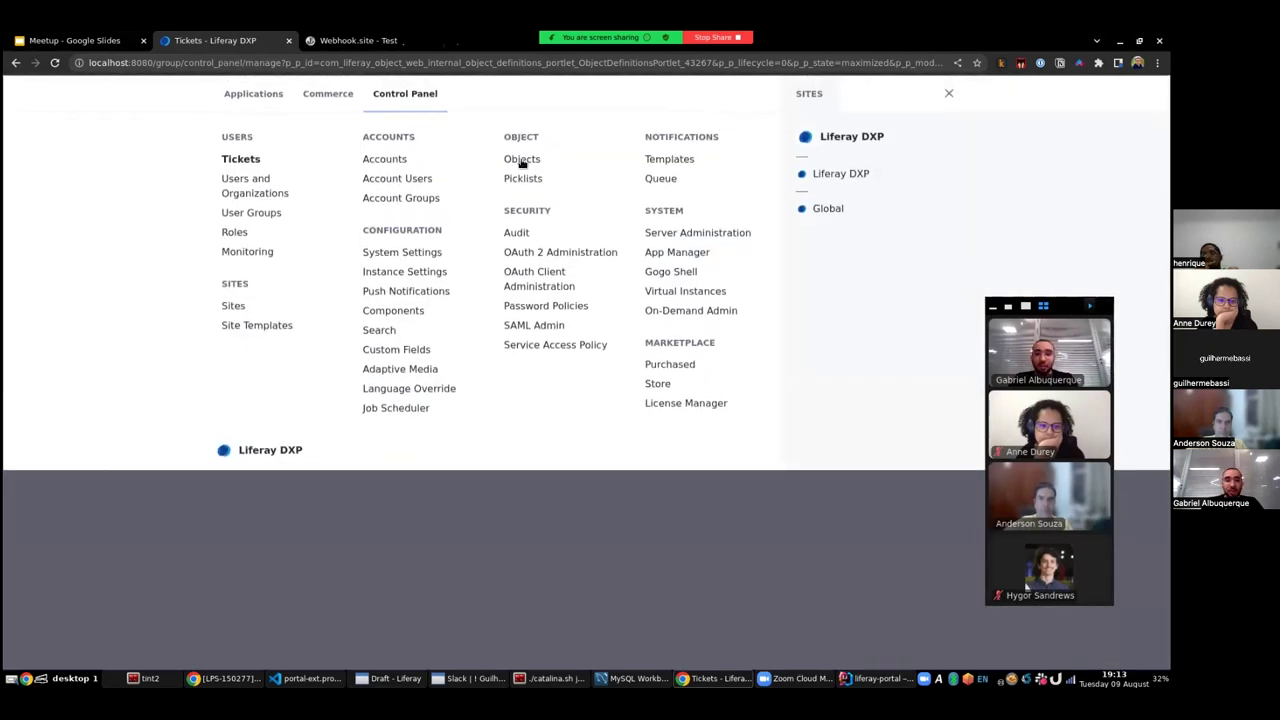
{"action": "left_click", "coordinate": [520, 161]}
{"action": "left_click", "coordinate": [232, 423]}
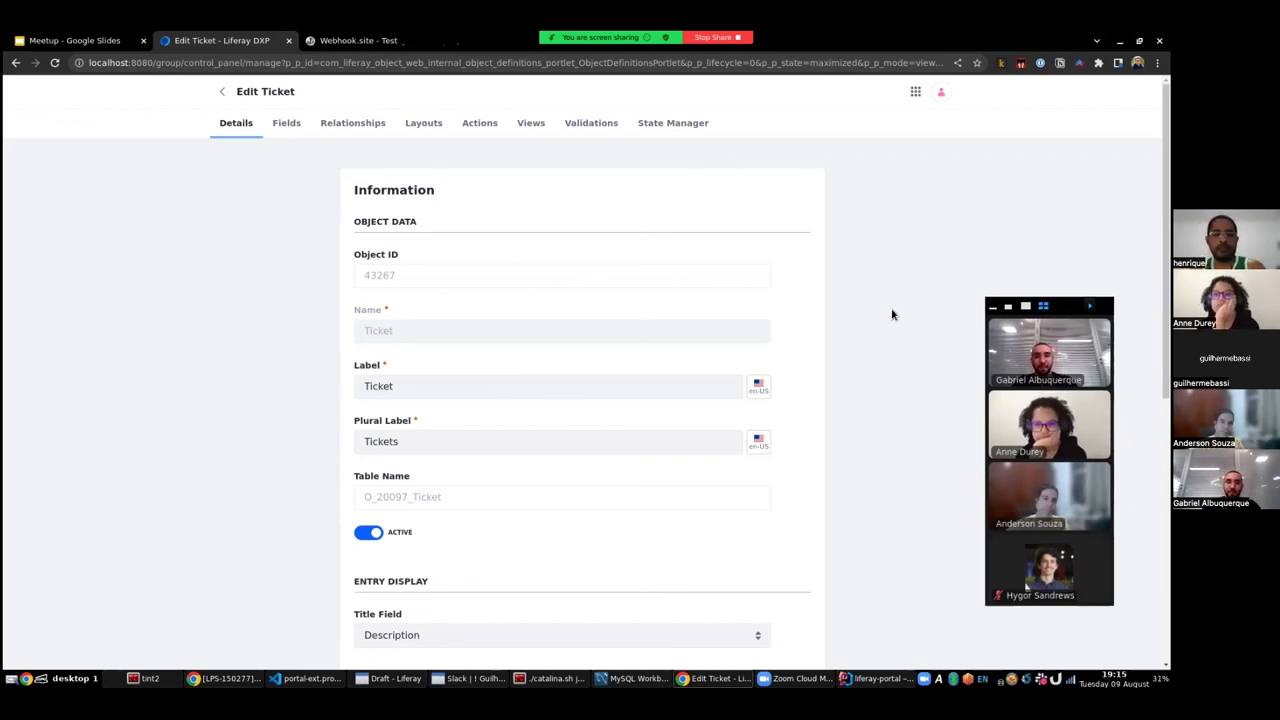
- Create a new custom object labelled Employee with the plural label Employees
{"action": "left_click", "coordinate": [222, 91]}
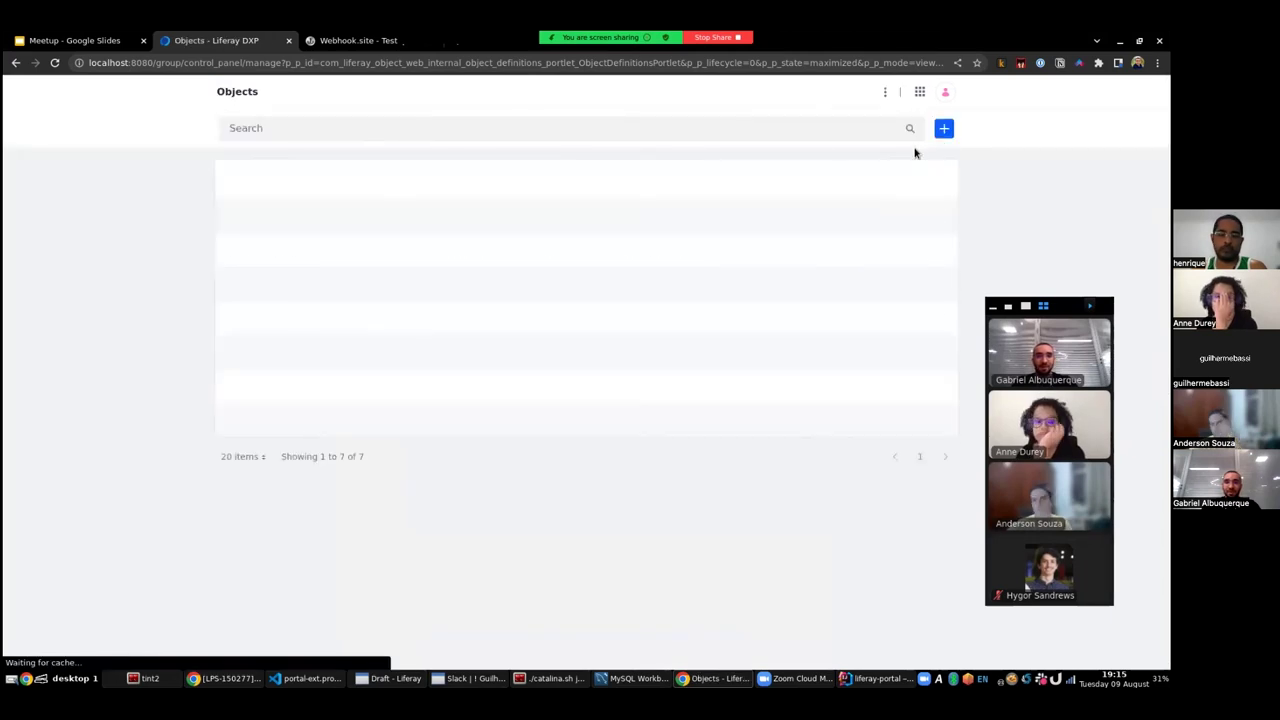
{"action": "left_click", "coordinate": [944, 128]}
{"action": "left_click", "coordinate": [463, 170]}
{"action": "type", "text": "E"}
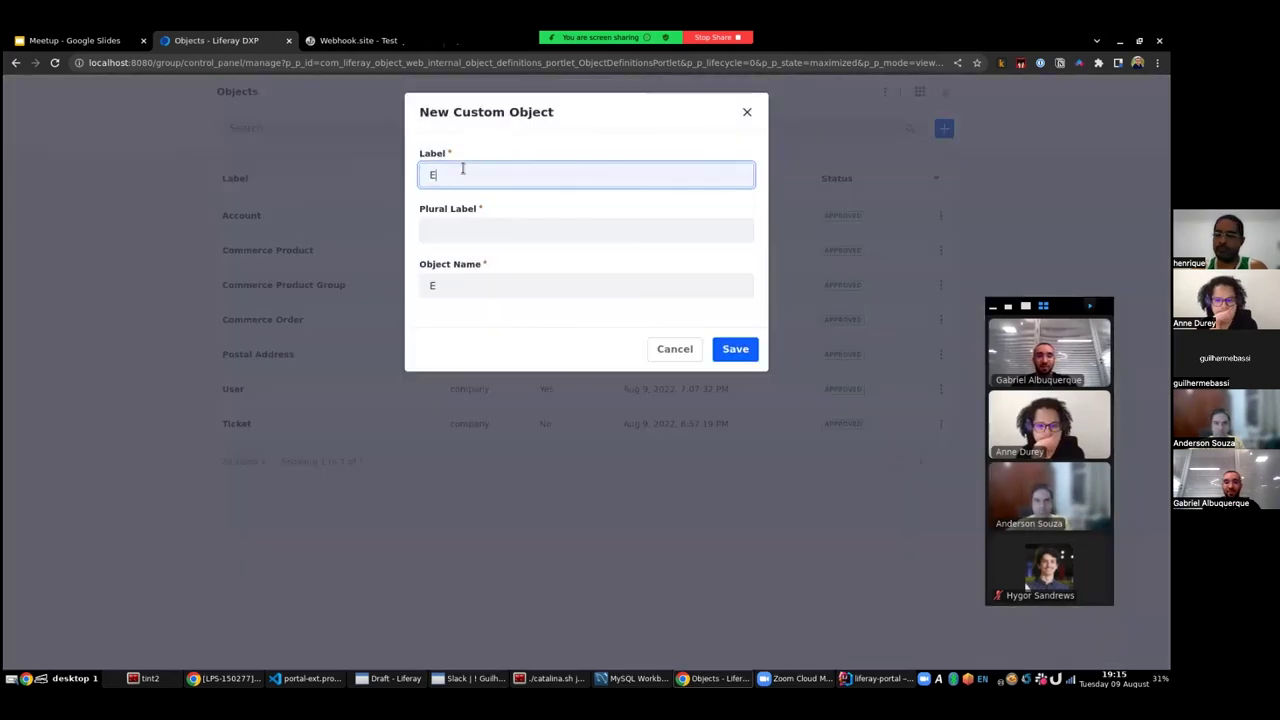
{"action": "type", "text": "mployee"}
{"action": "key", "text": "ctrl+a"}
{"action": "key", "text": "ctrl+c"}
{"action": "left_click", "coordinate": [453, 230]}
{"action": "key", "text": "ctrl+v"}
{"action": "type", "text": "s"}
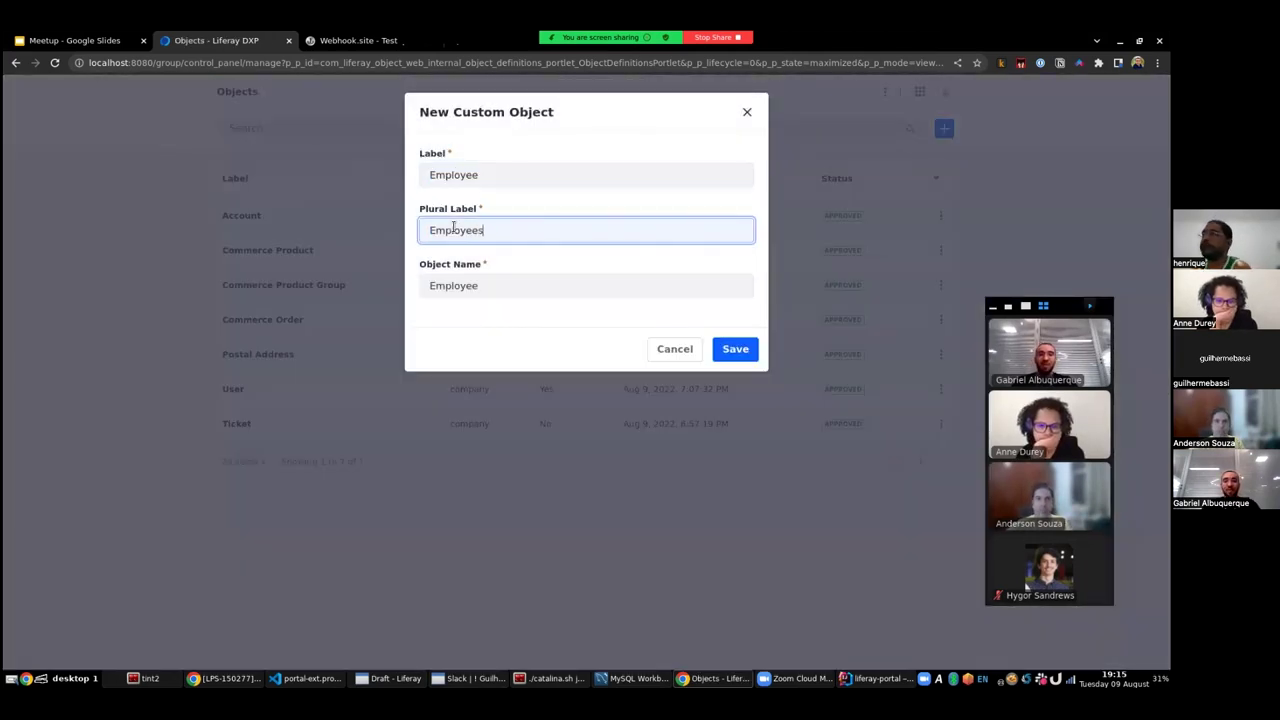
{"action": "left_click", "coordinate": [737, 350]}
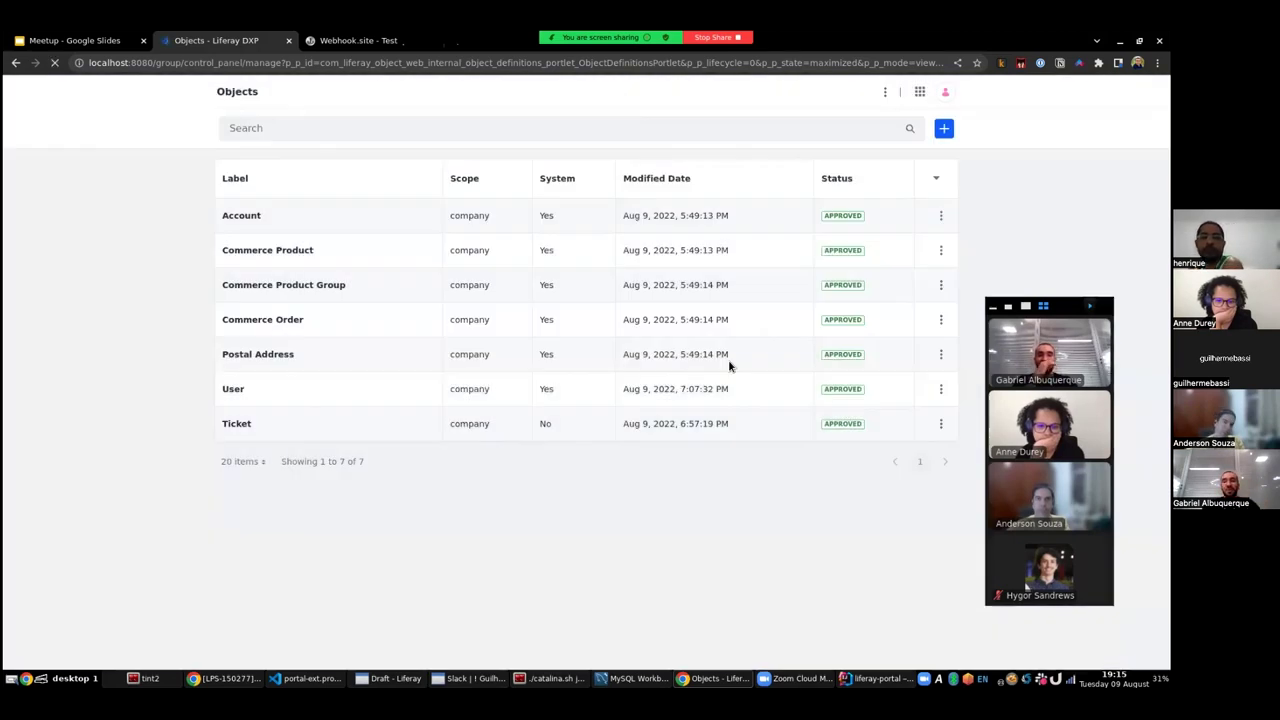
- Open the Employee object's Fields list and start a new field
{"action": "left_click", "coordinate": [260, 457]}
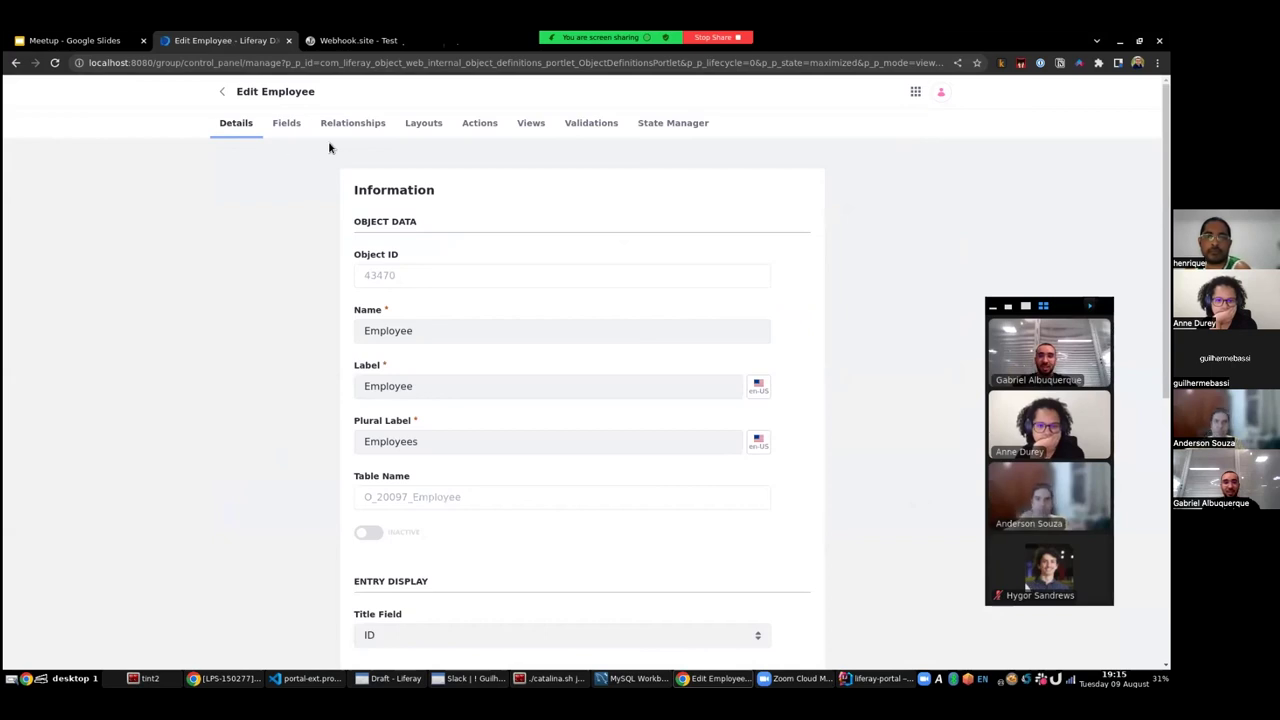
{"action": "left_click", "coordinate": [287, 123]}
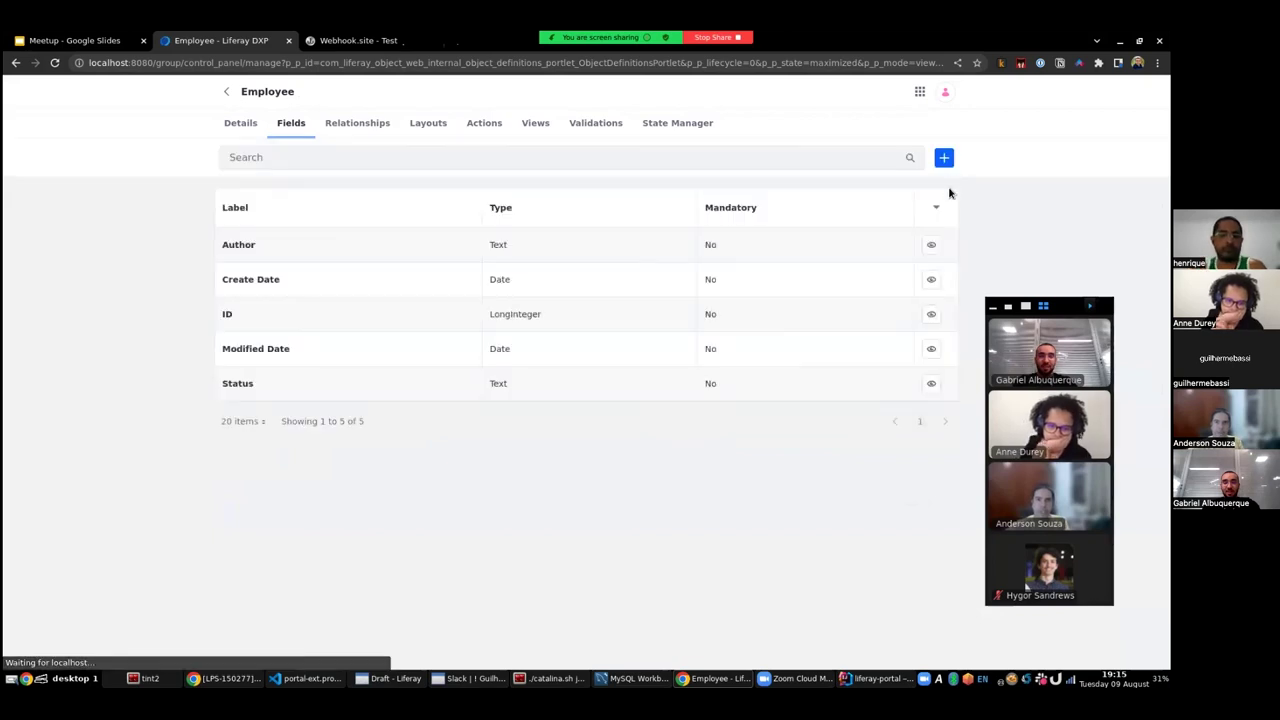
{"action": "left_click", "coordinate": [943, 158]}
{"action": "left_click", "coordinate": [447, 177]}
- Add a Text field labelled First Name to the Employee object
{"action": "type", "text": "First Name"}
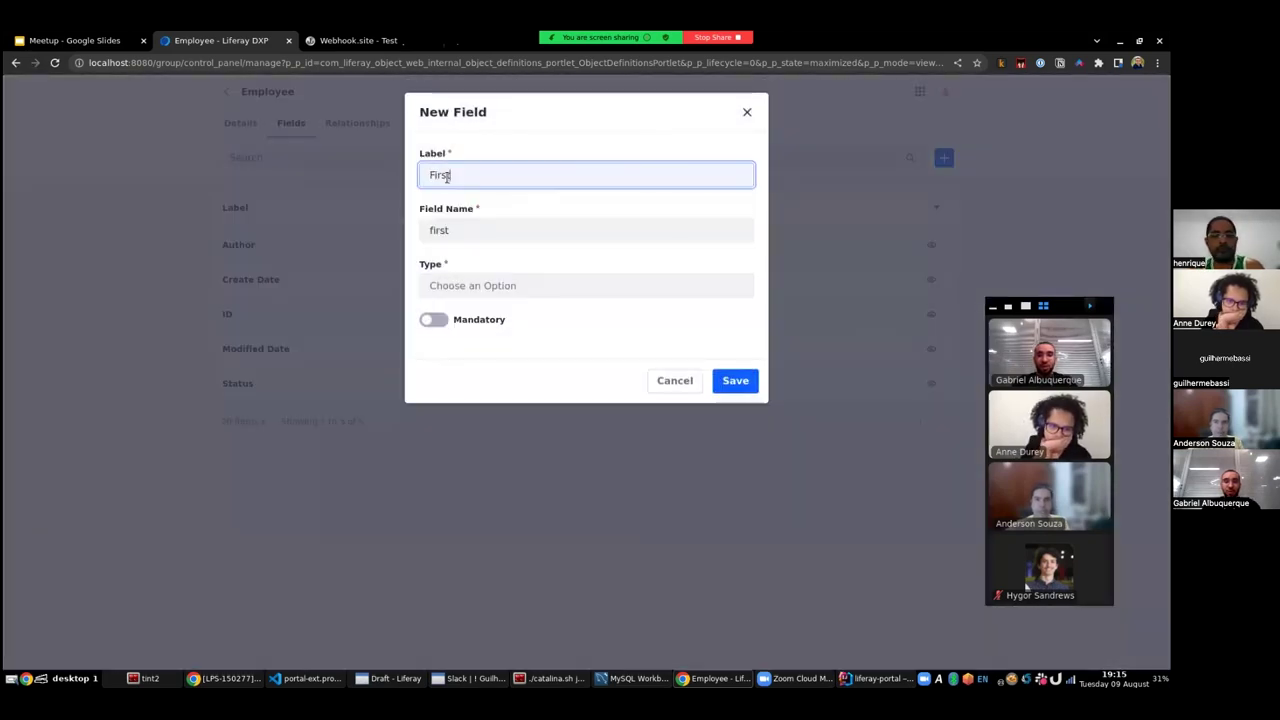
{"action": "left_click", "coordinate": [480, 284]}
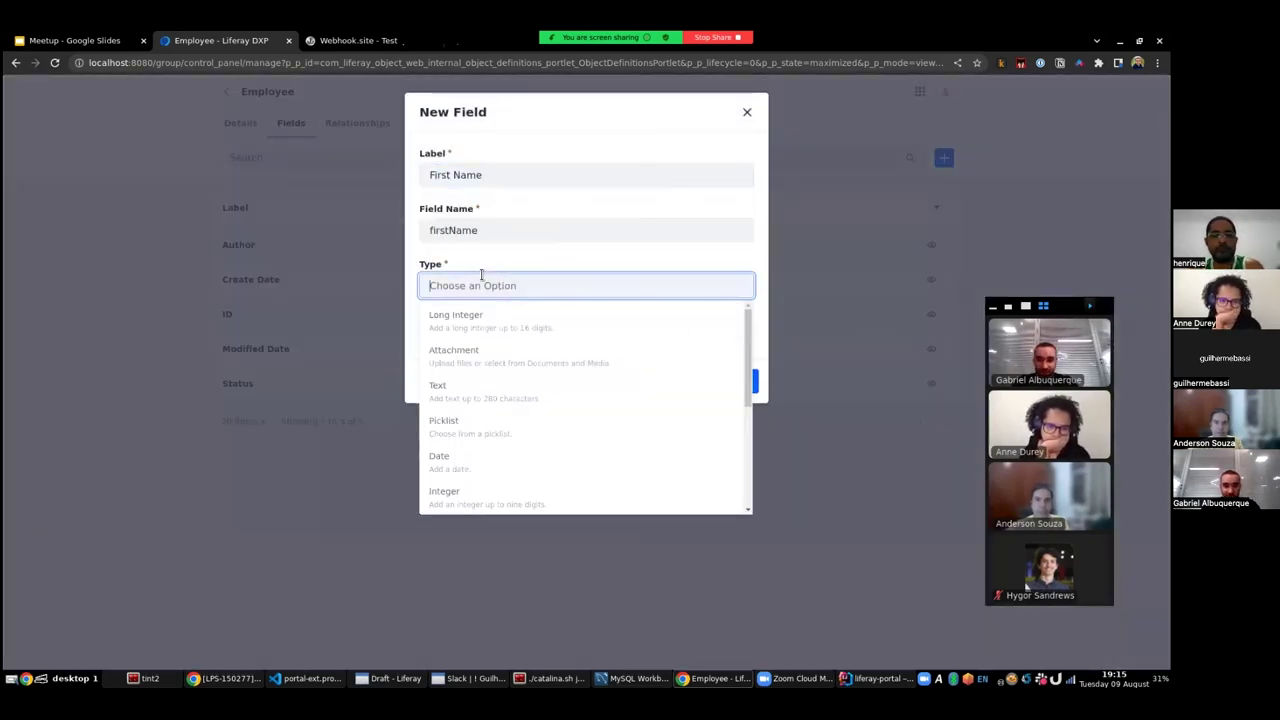
{"action": "left_click", "coordinate": [547, 396]}
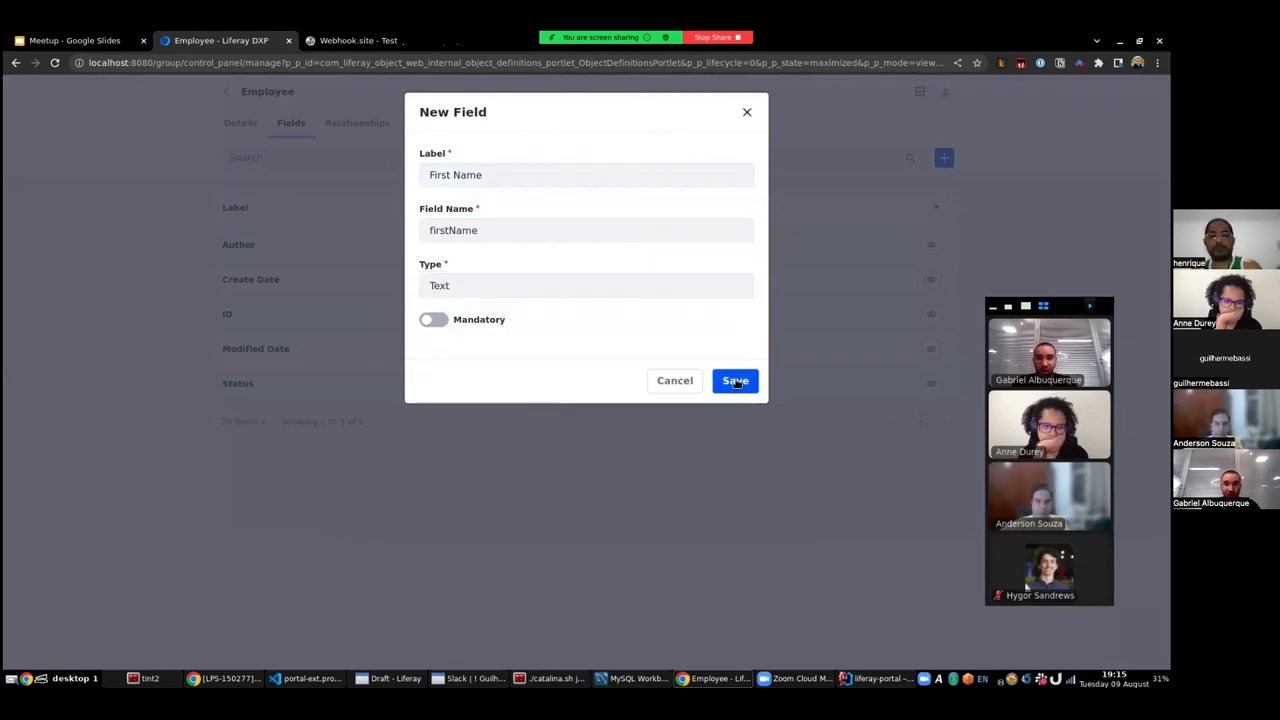
{"action": "left_click", "coordinate": [735, 381]}
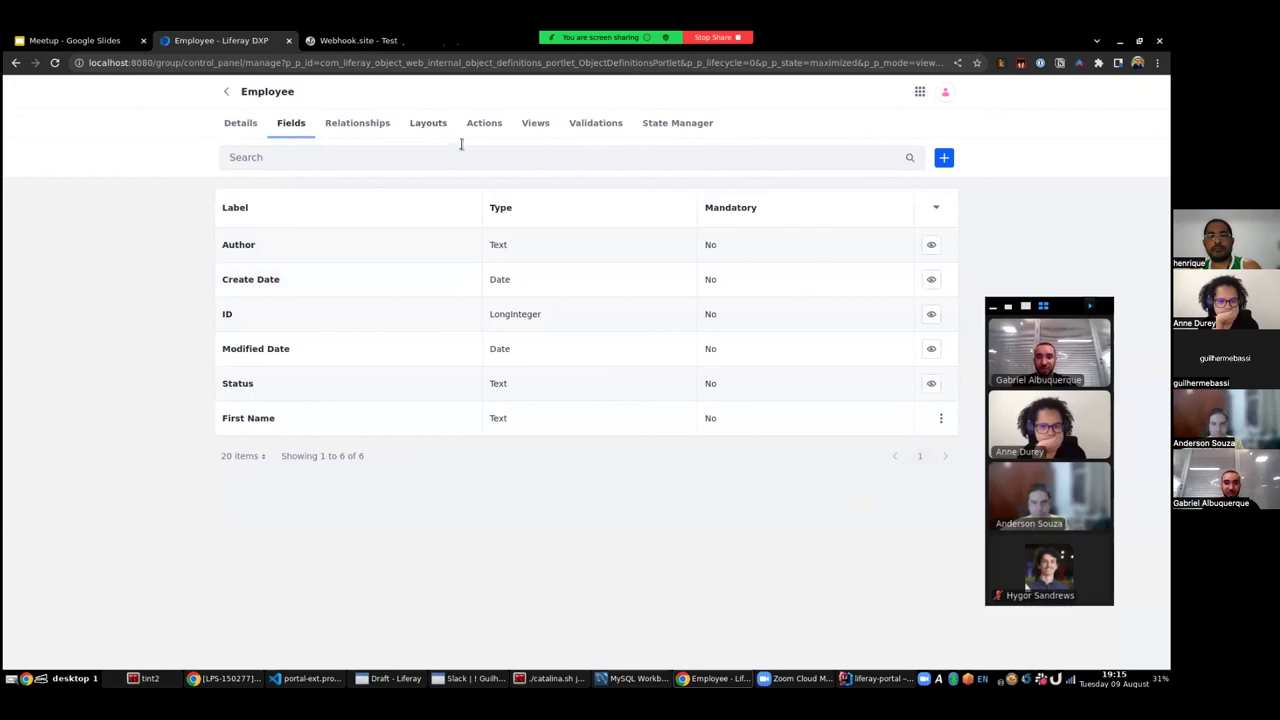
- Create a one-to-many relationship labelled Tickets from Employee to the Ticket object
{"action": "left_click", "coordinate": [367, 128]}
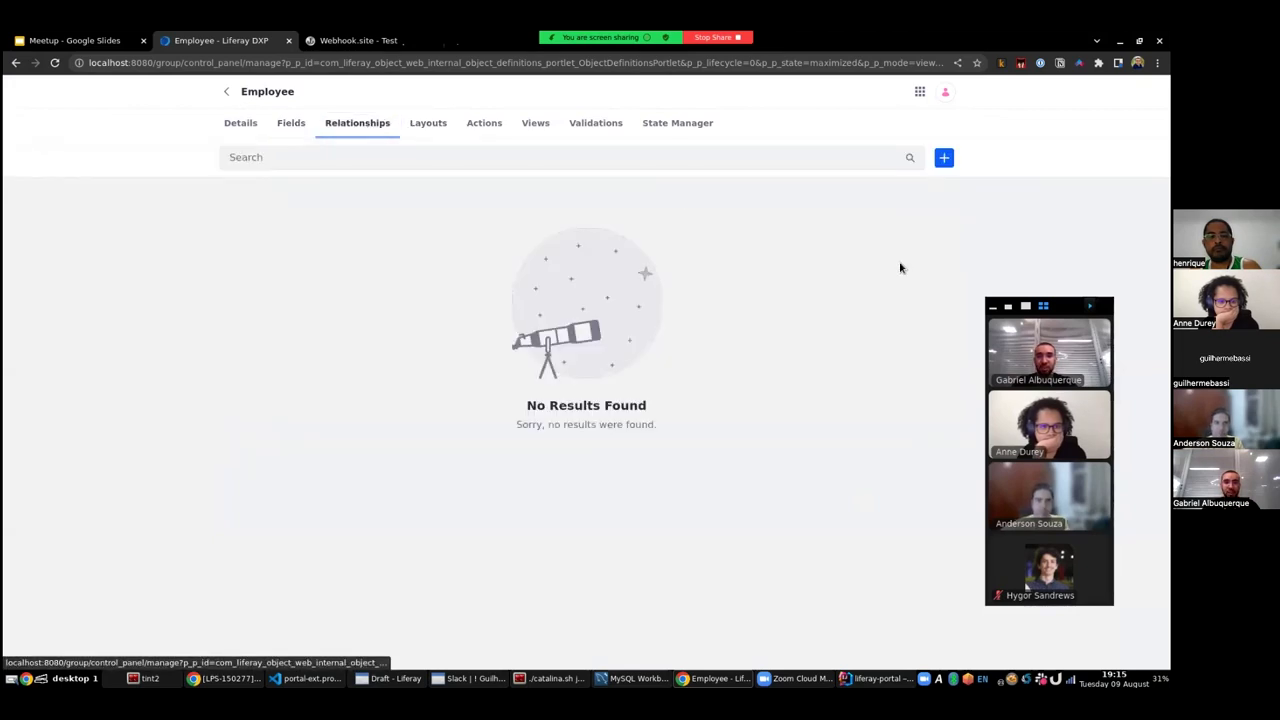
{"action": "left_click", "coordinate": [944, 163]}
{"action": "left_click", "coordinate": [481, 177]}
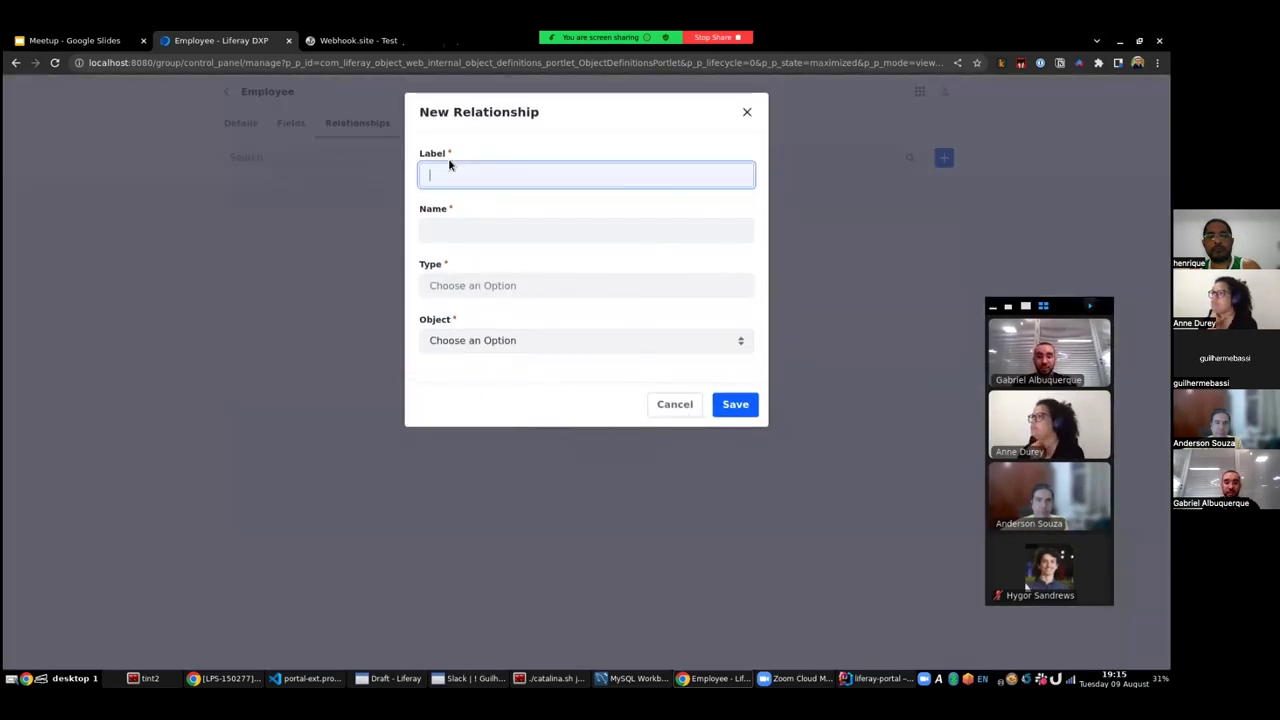
{"action": "left_click", "coordinate": [548, 288]}
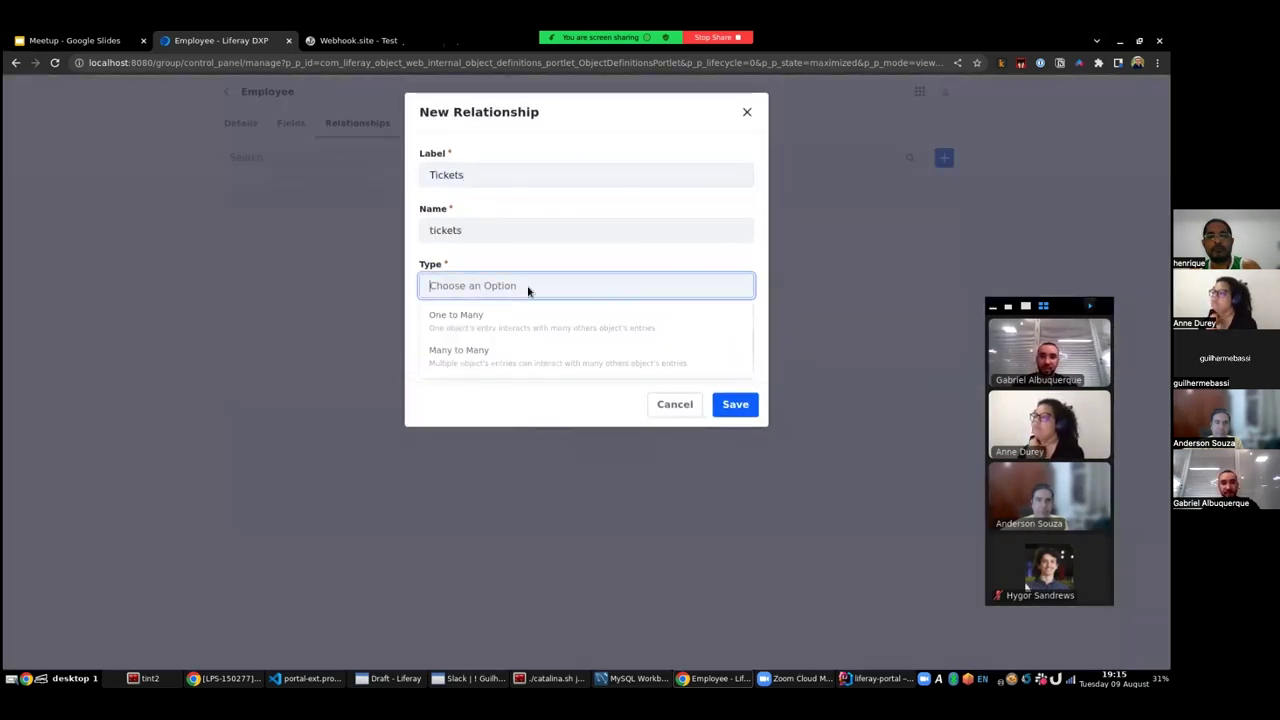
{"action": "left_click", "coordinate": [526, 322]}
{"action": "left_click", "coordinate": [481, 342]}
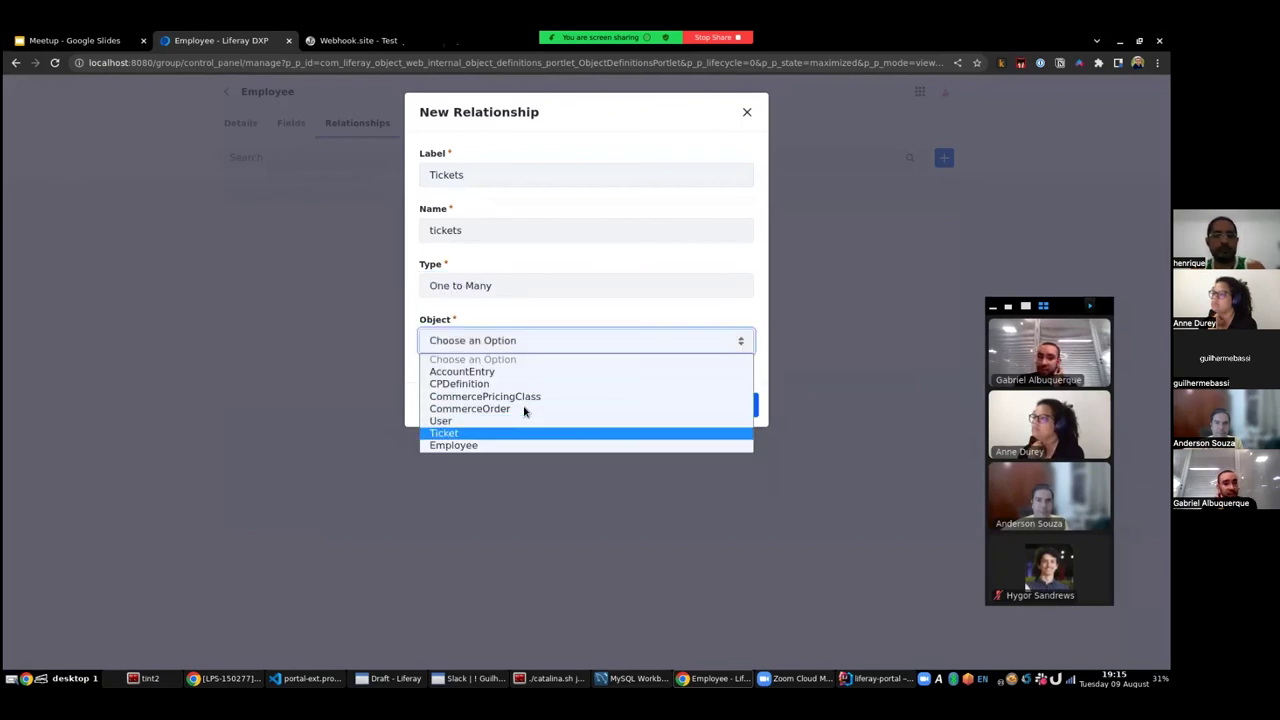
{"action": "left_click", "coordinate": [510, 433]}
{"action": "left_click", "coordinate": [735, 405]}
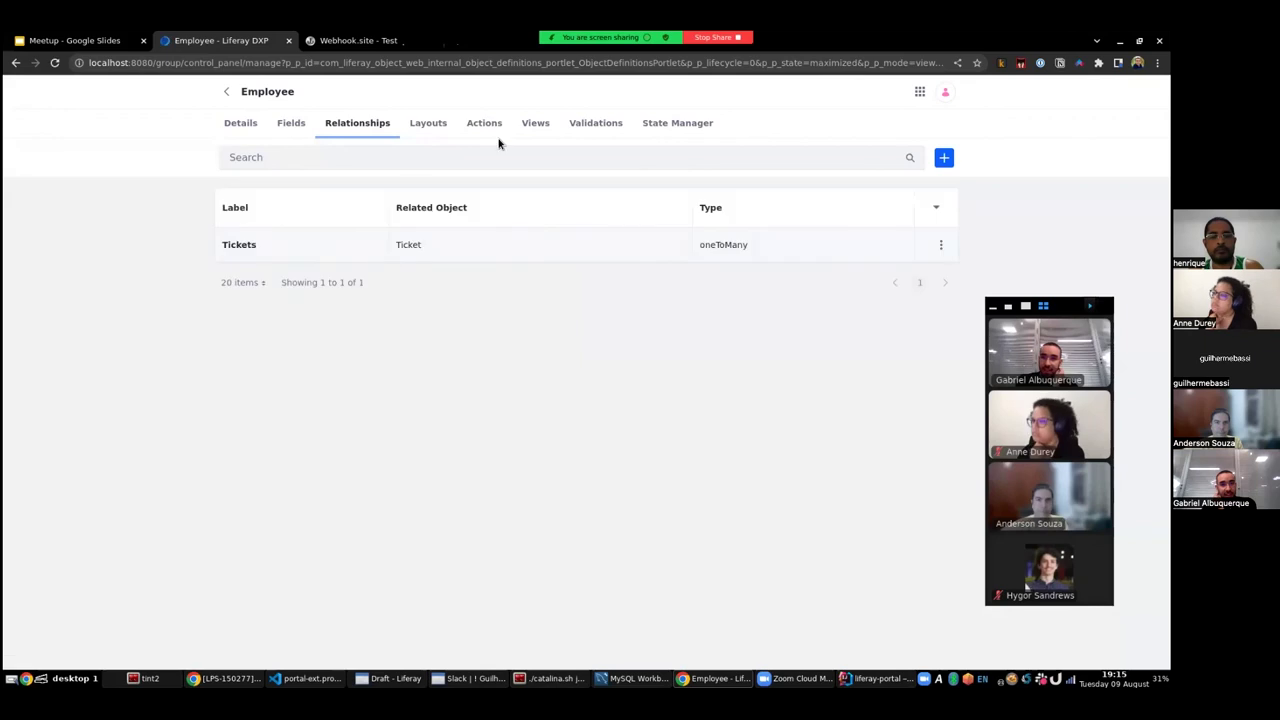
- Create a new layout for Employee and mark it as the default layout
{"action": "left_click", "coordinate": [428, 123]}
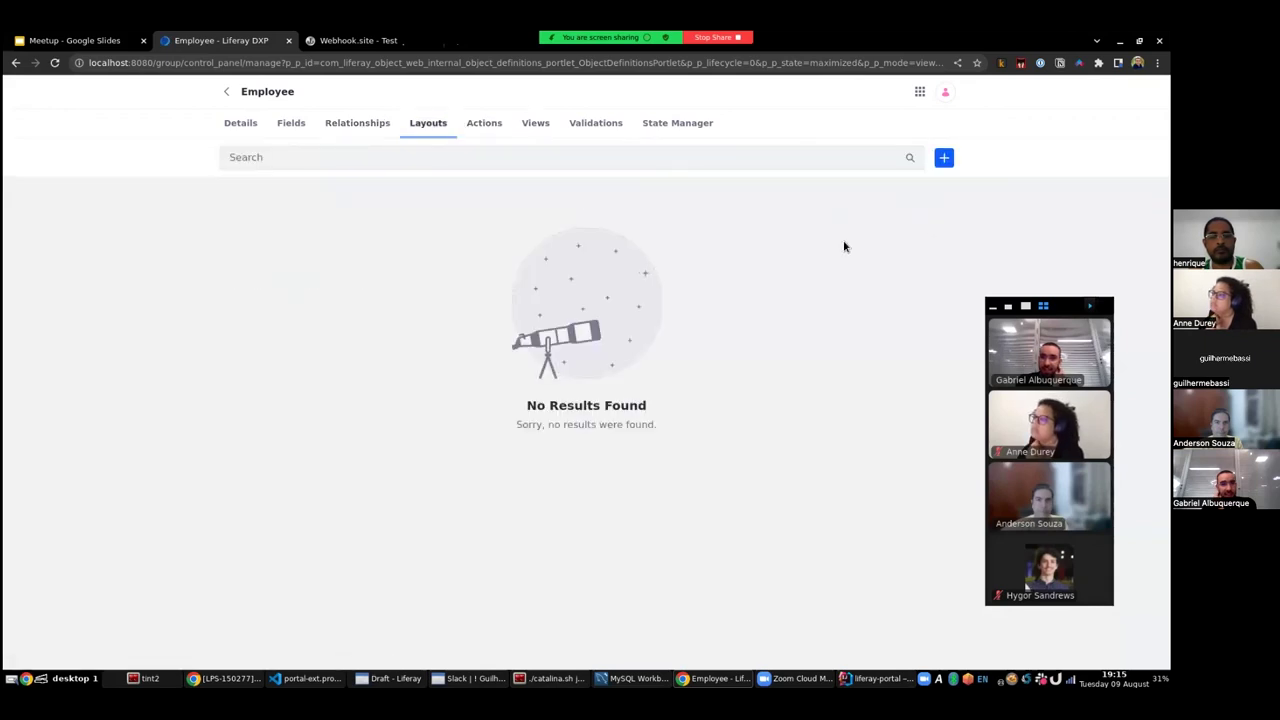
{"action": "left_click", "coordinate": [943, 157]}
{"action": "type", "text": "Empl"}
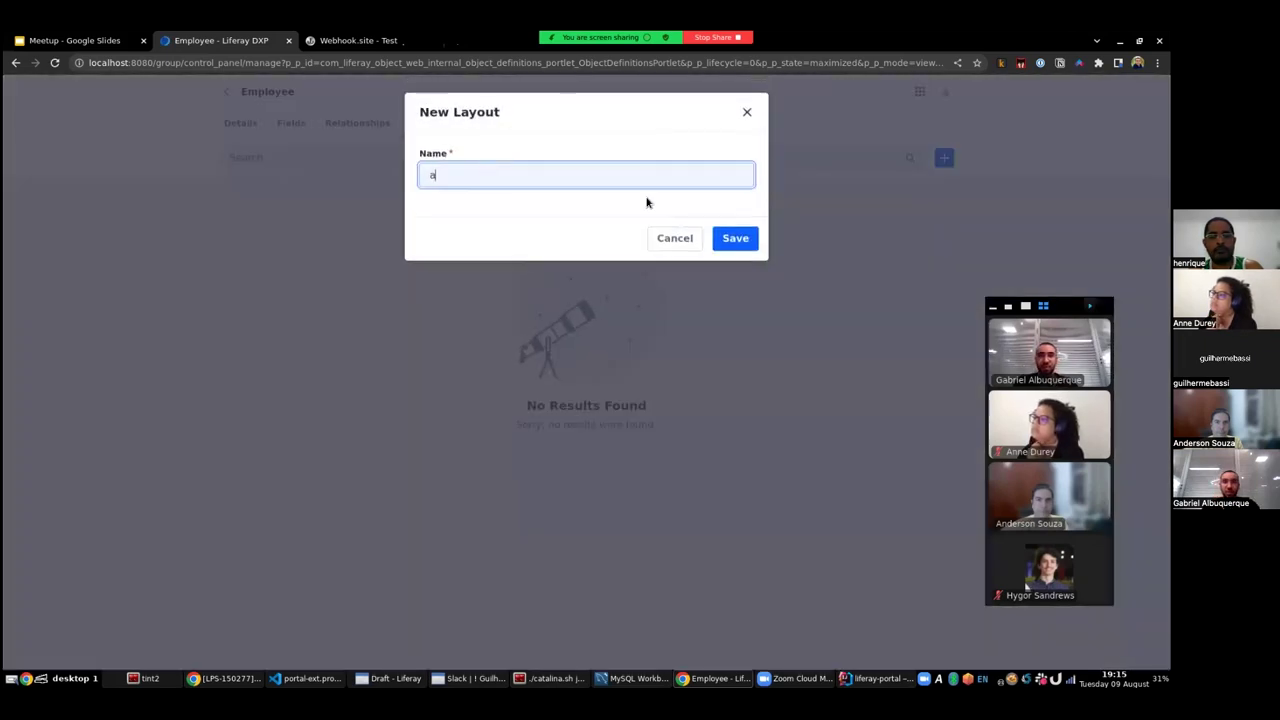
{"action": "left_click", "coordinate": [735, 220]}
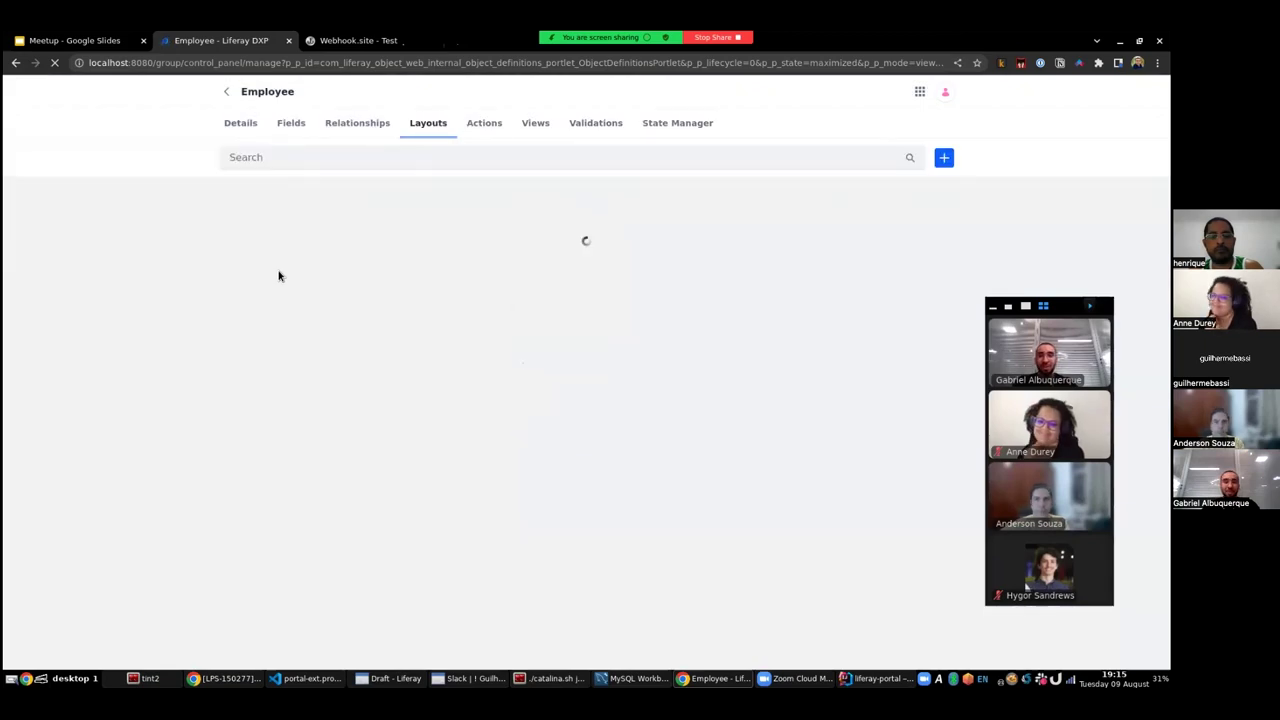
{"action": "left_click", "coordinate": [236, 248]}
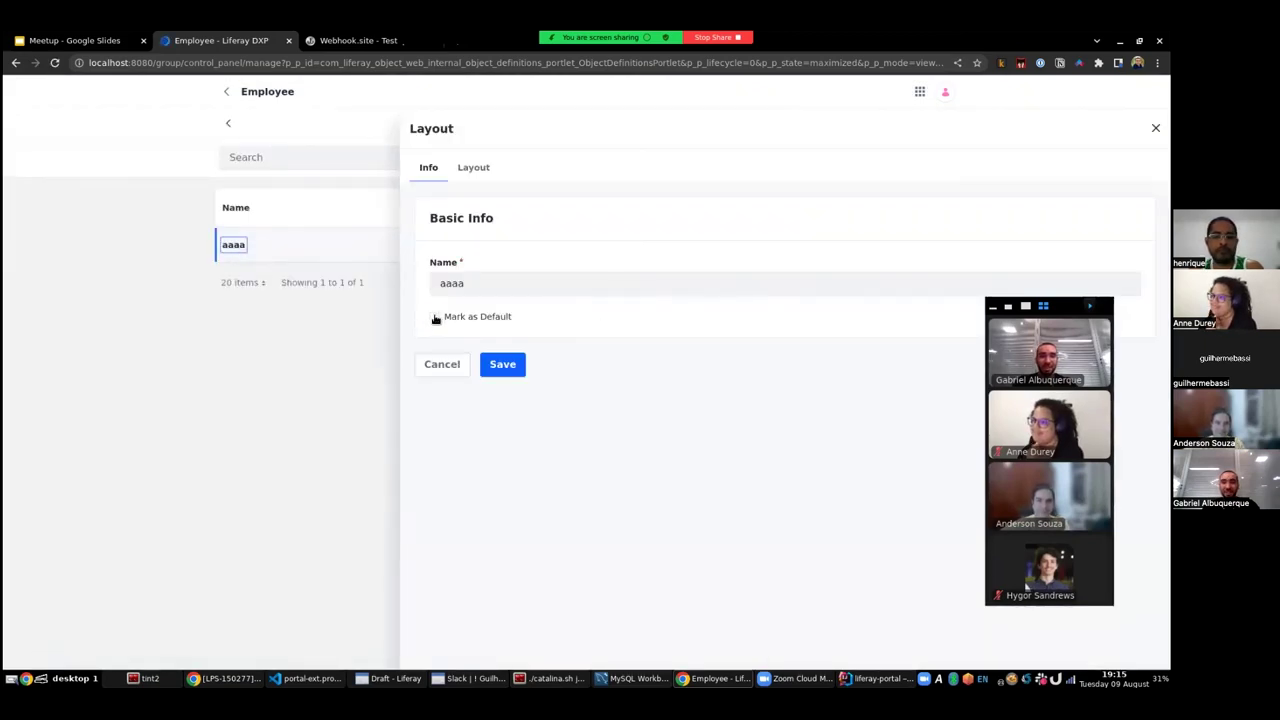
{"action": "left_click", "coordinate": [436, 318]}
- Add an 'ssss' fields tab with an 'sss' block containing the First Name field
{"action": "left_click", "coordinate": [463, 168]}
{"action": "left_click", "coordinate": [765, 272]}
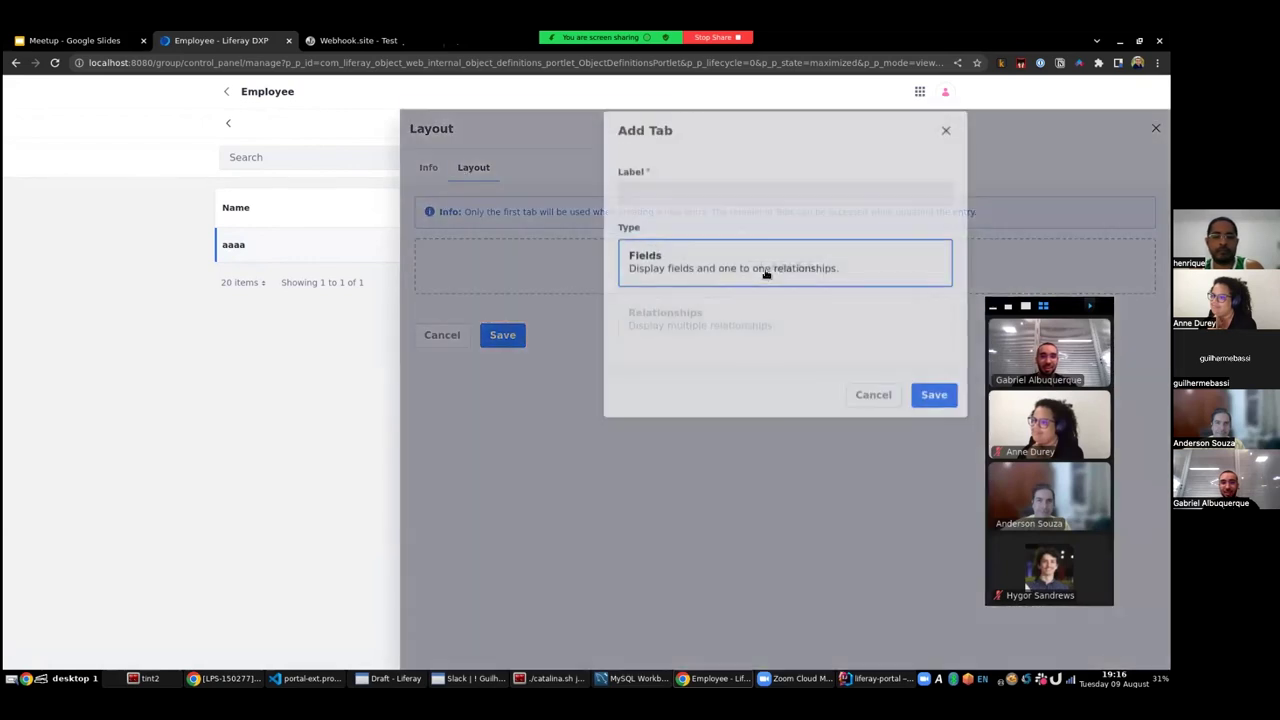
{"action": "left_click", "coordinate": [711, 207]}
{"action": "type", "text": "ssss"}
{"action": "left_click", "coordinate": [916, 408]}
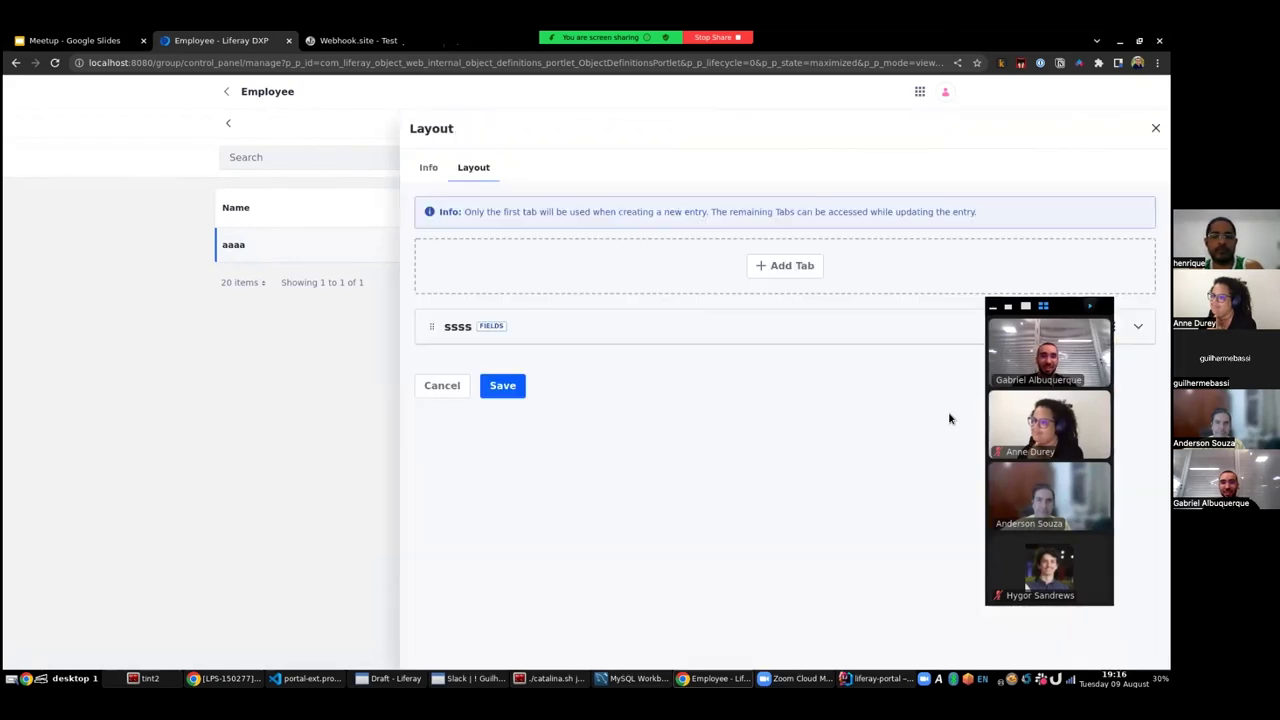
{"action": "left_click_drag", "start_coordinate": [1023, 319], "coordinate": [1018, 419]}
{"action": "left_click", "coordinate": [1063, 326]}
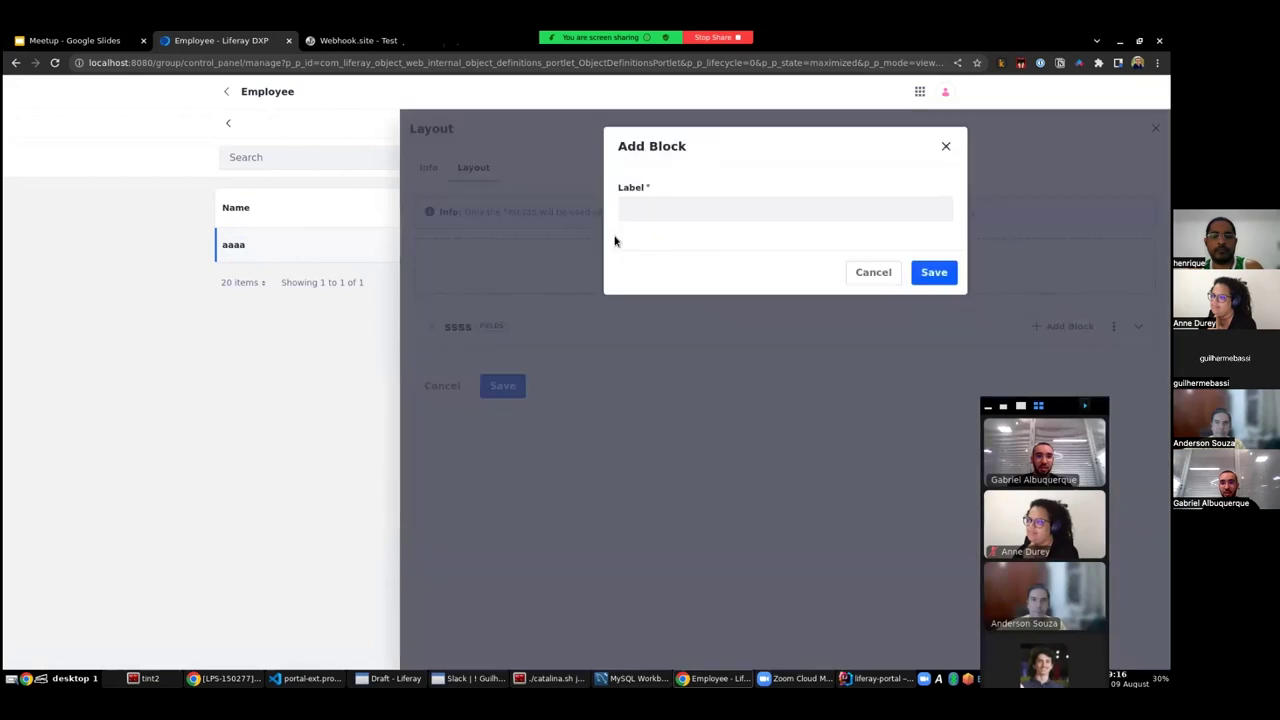
{"action": "type", "text": "sss"}
{"action": "left_click", "coordinate": [926, 276]}
{"action": "left_click", "coordinate": [1055, 376]}
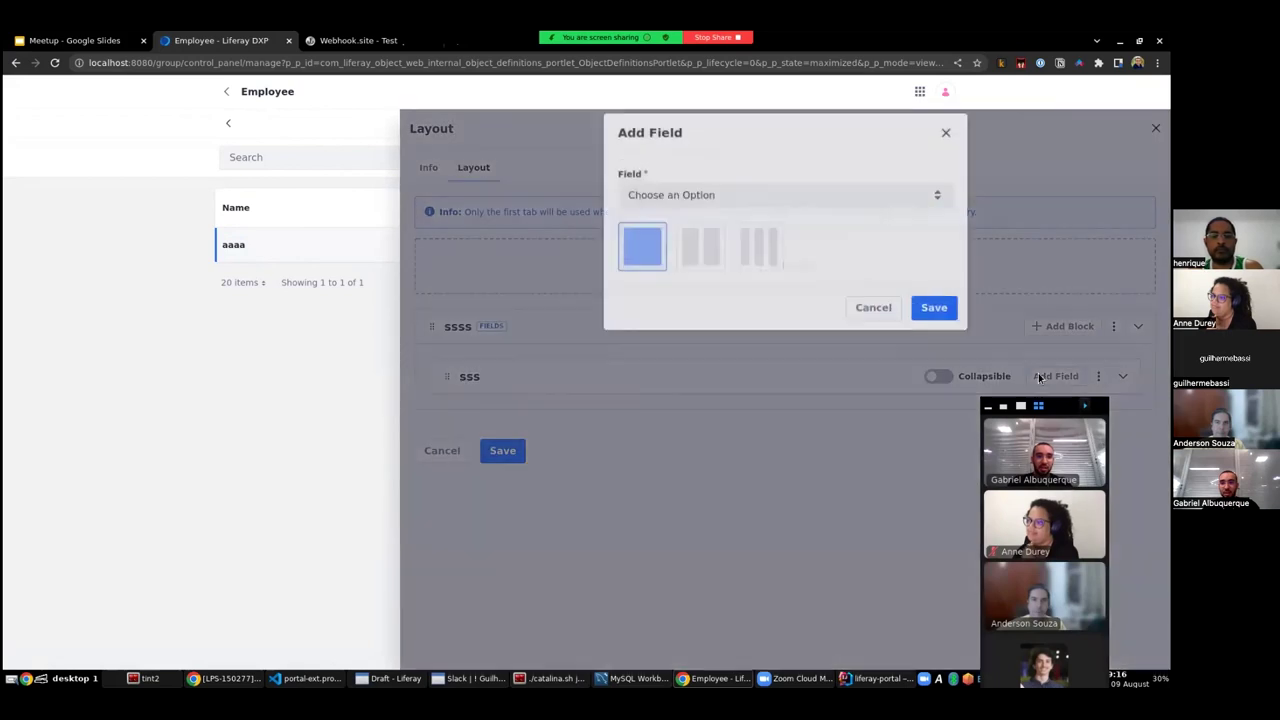
{"action": "left_click", "coordinate": [714, 209]}
{"action": "left_click", "coordinate": [677, 267]}
{"action": "left_click", "coordinate": [922, 322]}
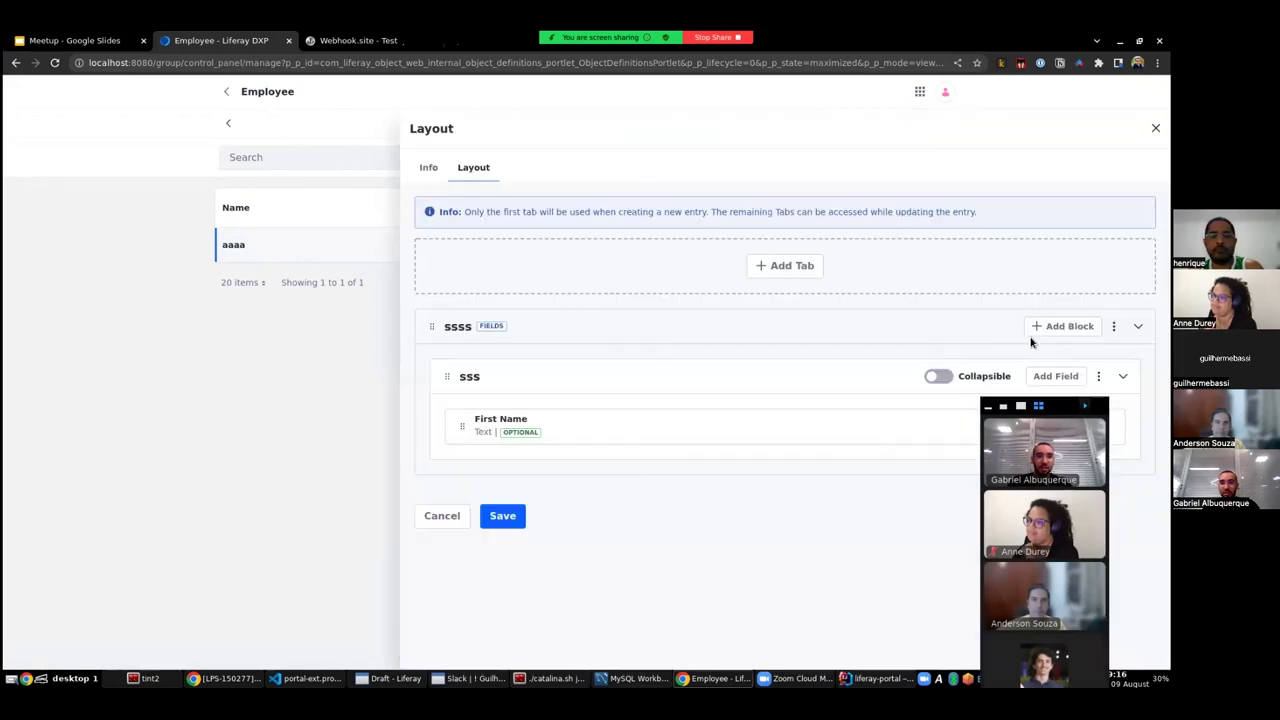
- Add a relationships tab labelled Tickets for the Tickets relationship and save the layout
{"action": "left_click", "coordinate": [761, 265]}
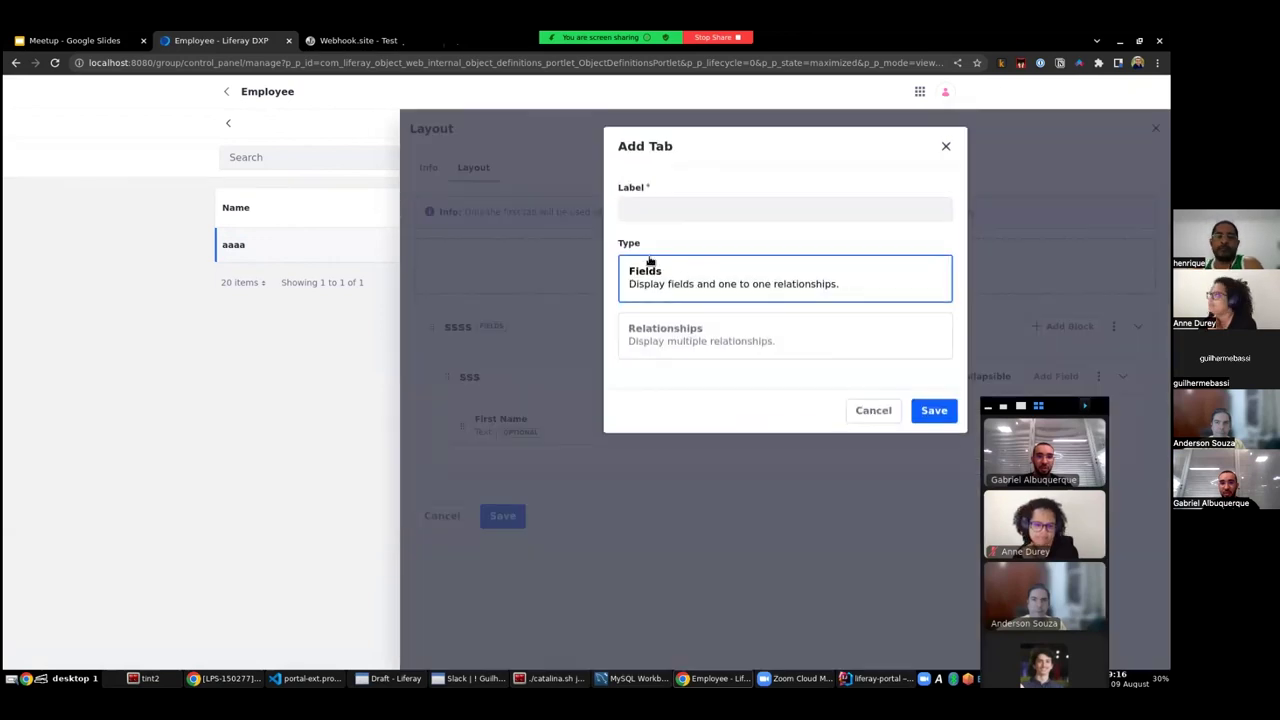
{"action": "left_click", "coordinate": [691, 340]}
{"action": "left_click", "coordinate": [695, 401]}
{"action": "left_click", "coordinate": [660, 460]}
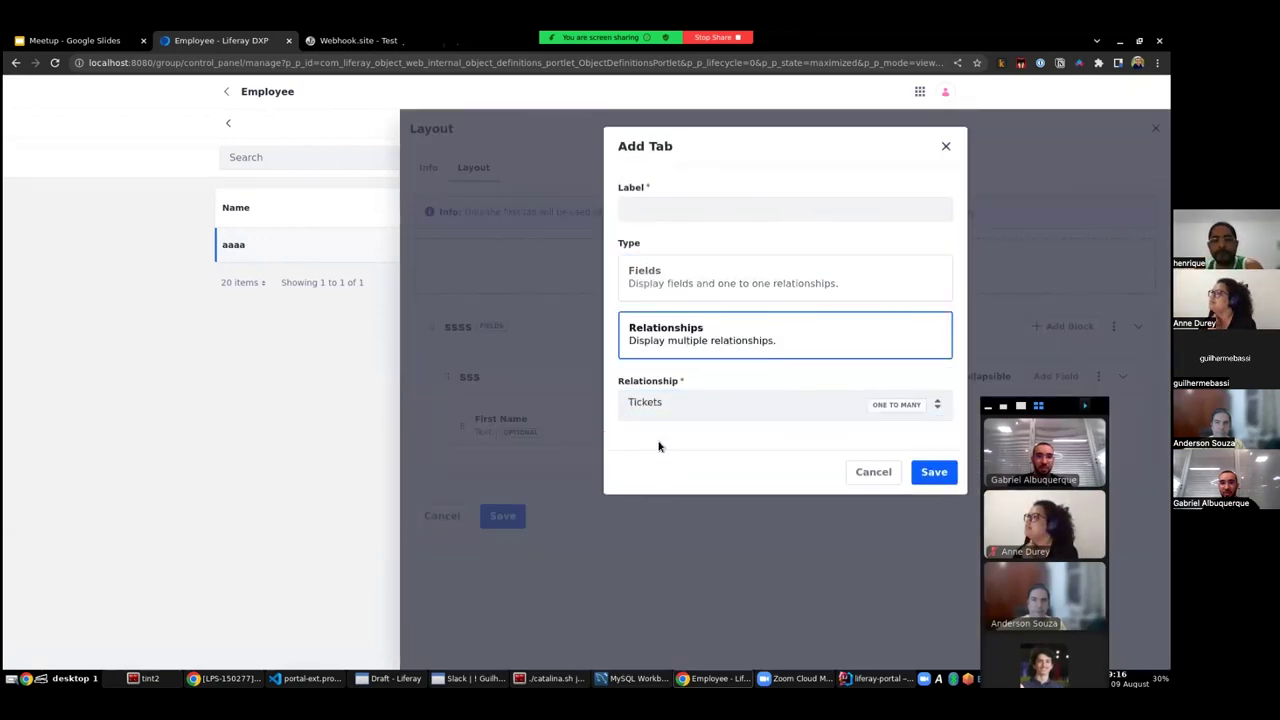
{"action": "left_click", "coordinate": [686, 209]}
{"action": "type", "text": "Tickets"}
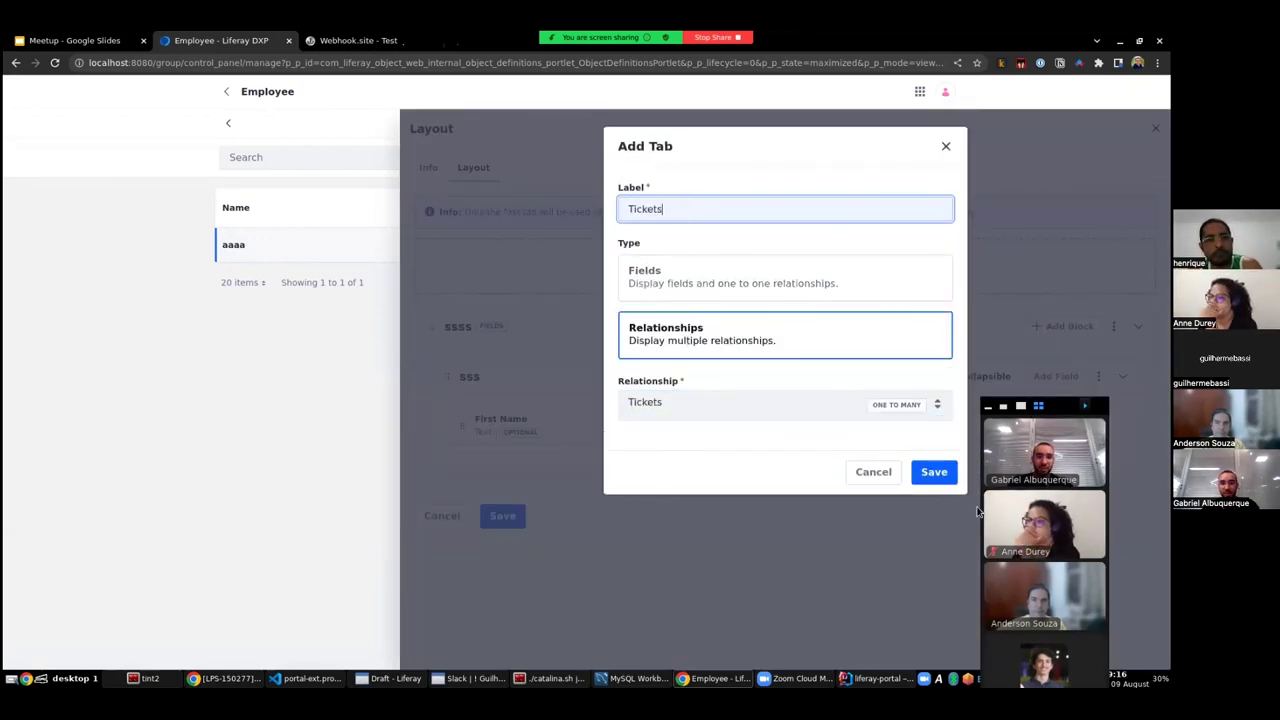
{"action": "left_click", "coordinate": [934, 472]}
{"action": "left_click", "coordinate": [520, 626]}
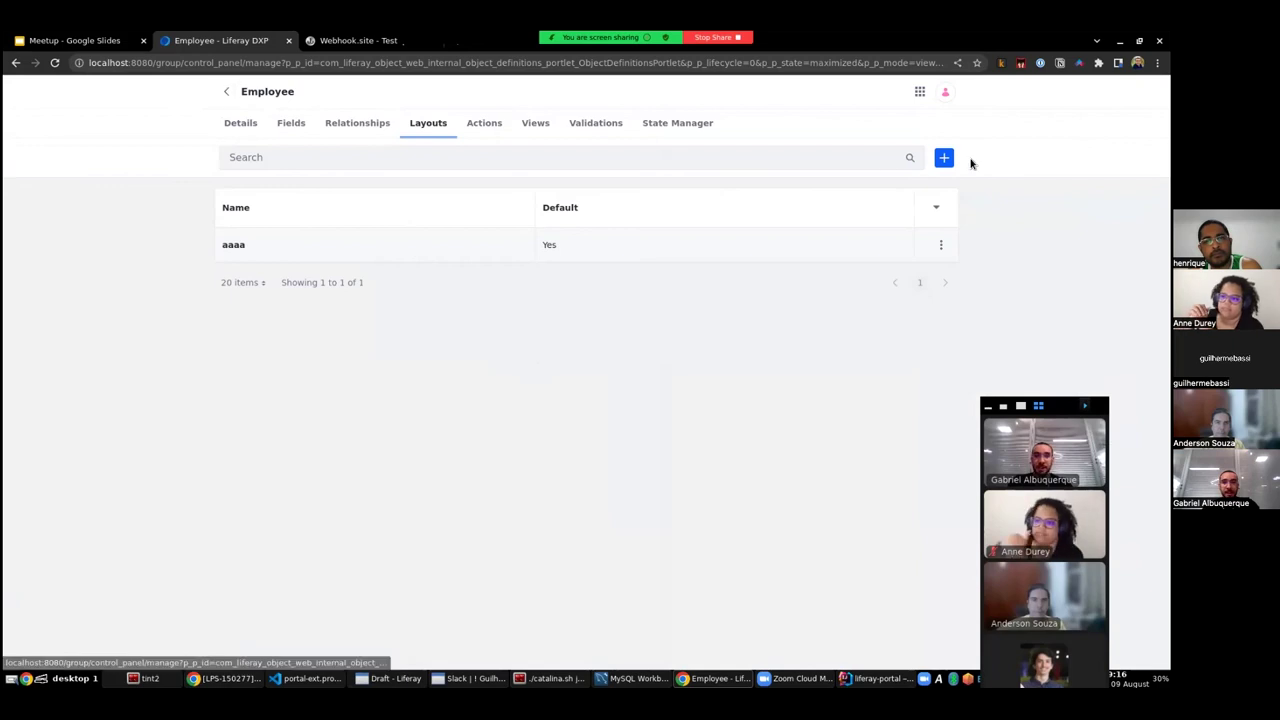
- In the Employee object's details, set the Title Field to First Name
{"action": "left_click", "coordinate": [920, 92]}
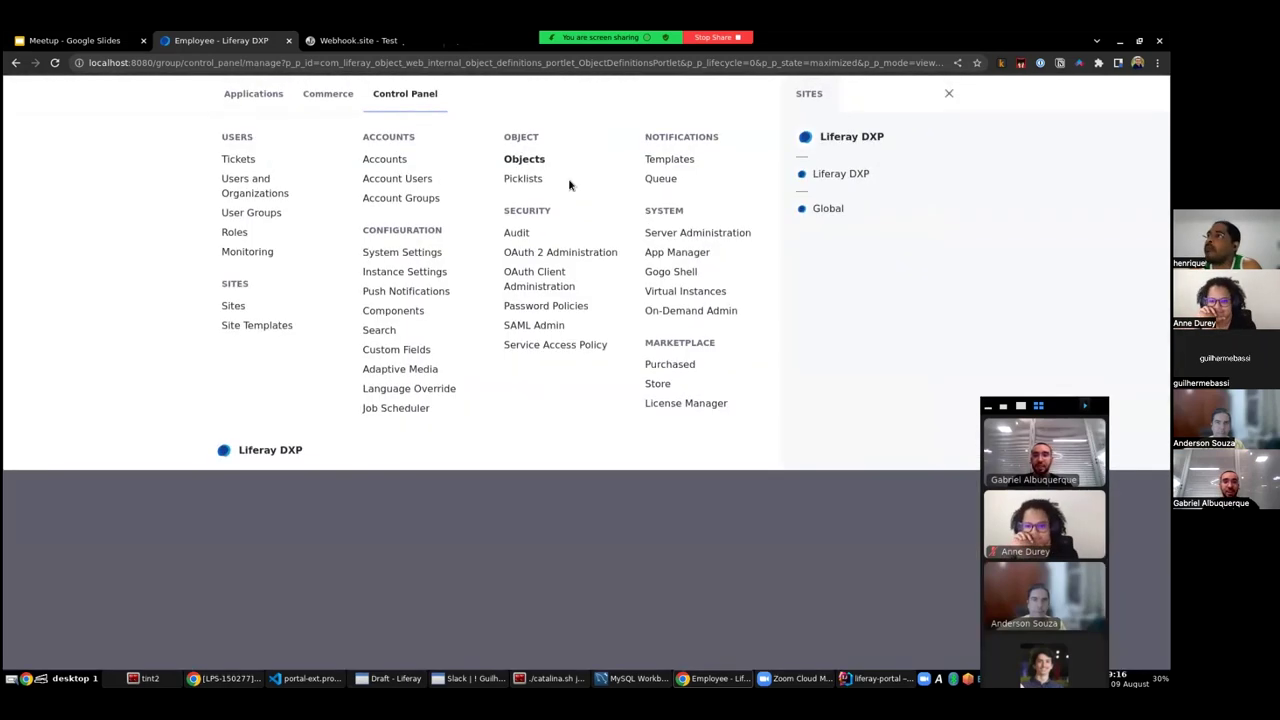
{"action": "key", "text": "Escape"}
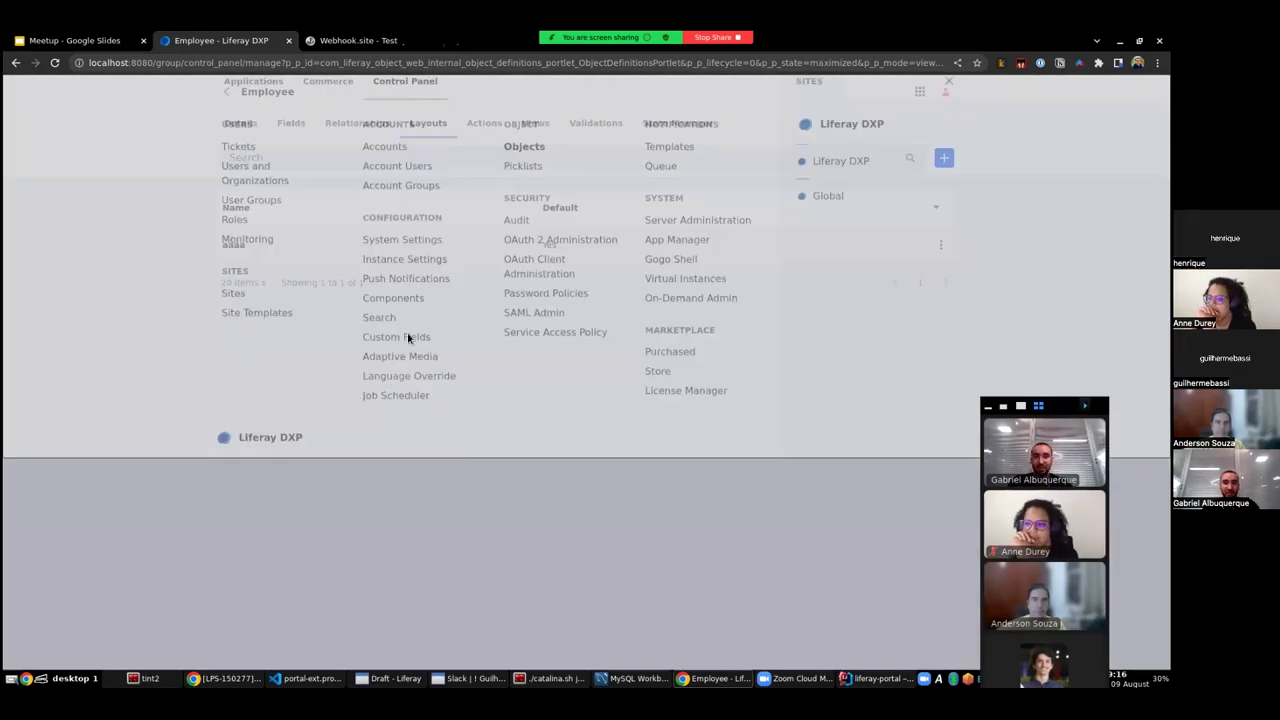
{"action": "left_click", "coordinate": [240, 123]}
{"action": "scroll", "coordinate": [492, 418], "scroll_direction": "down", "scroll_amount": 3}
{"action": "left_click", "coordinate": [492, 418]}
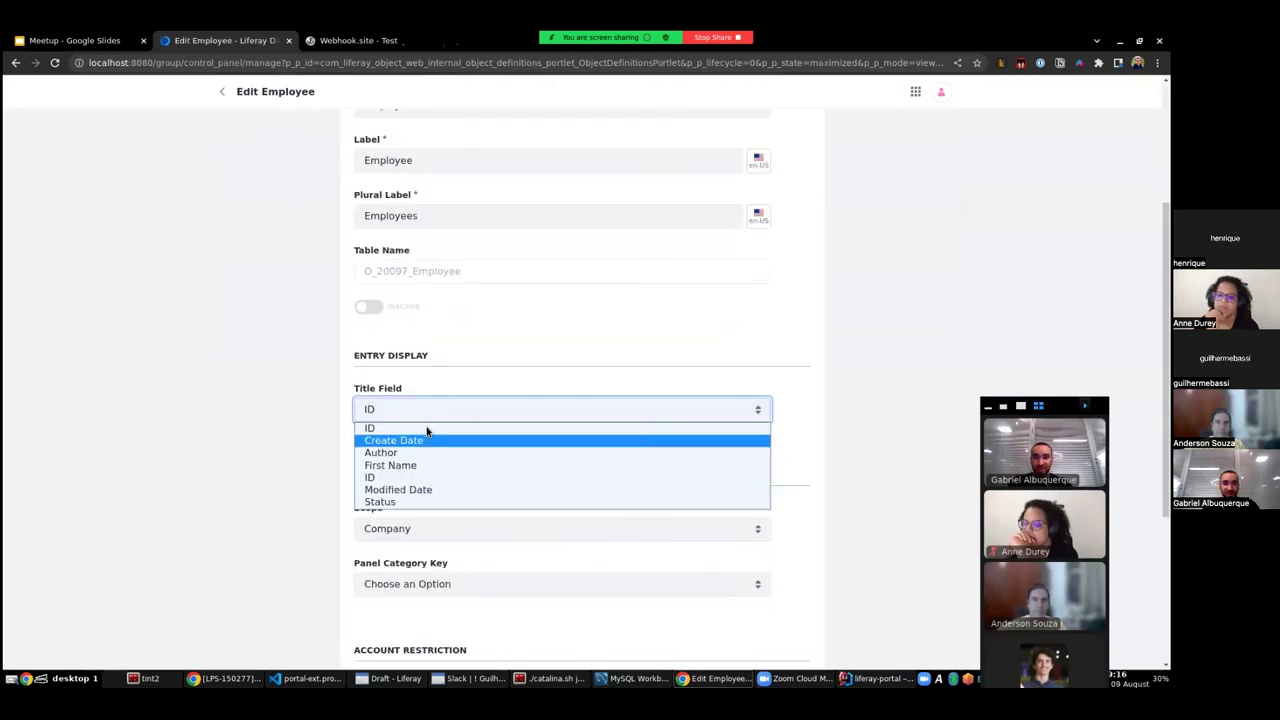
{"action": "left_click", "coordinate": [430, 462]}
- Set the Panel Category Key to Control Panel > Users, publish, and confirm Employees appears
{"action": "scroll", "coordinate": [300, 415], "scroll_direction": "down", "scroll_amount": 2}
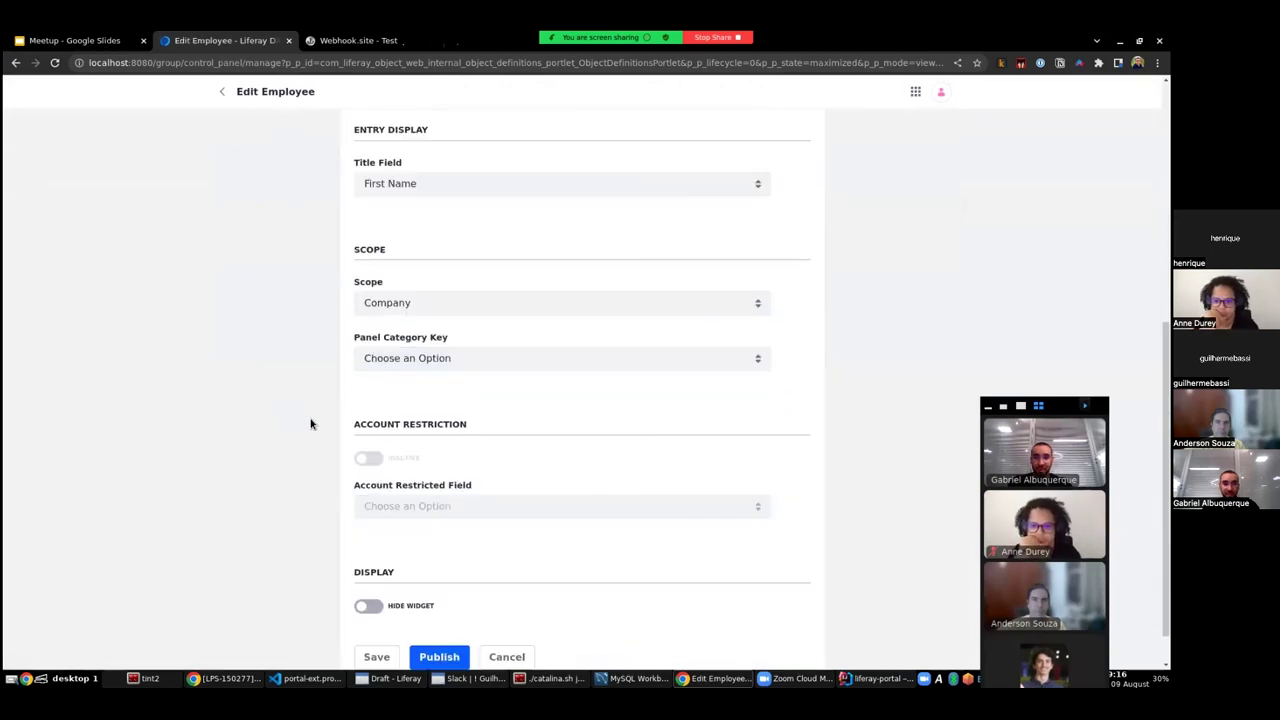
{"action": "left_click", "coordinate": [434, 371]}
{"action": "left_click", "coordinate": [452, 390]}
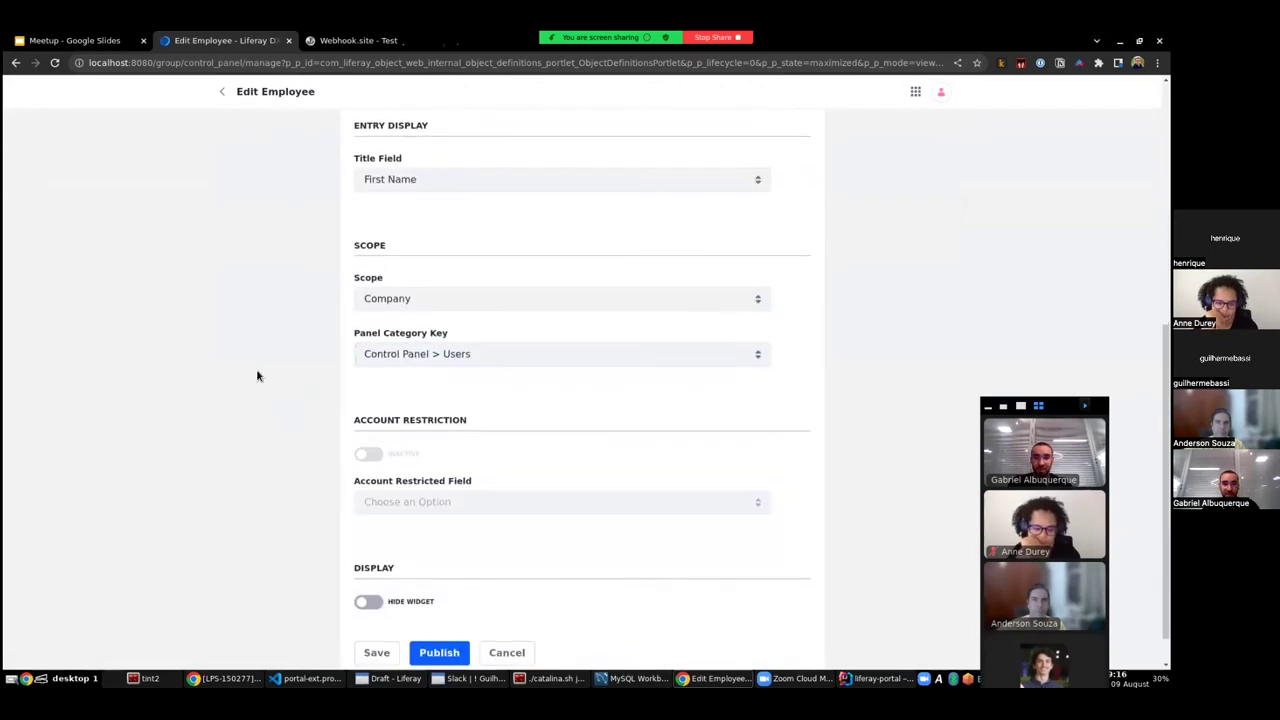
{"action": "scroll", "coordinate": [320, 430], "scroll_direction": "down", "scroll_amount": 2}
{"action": "left_click", "coordinate": [439, 612]}
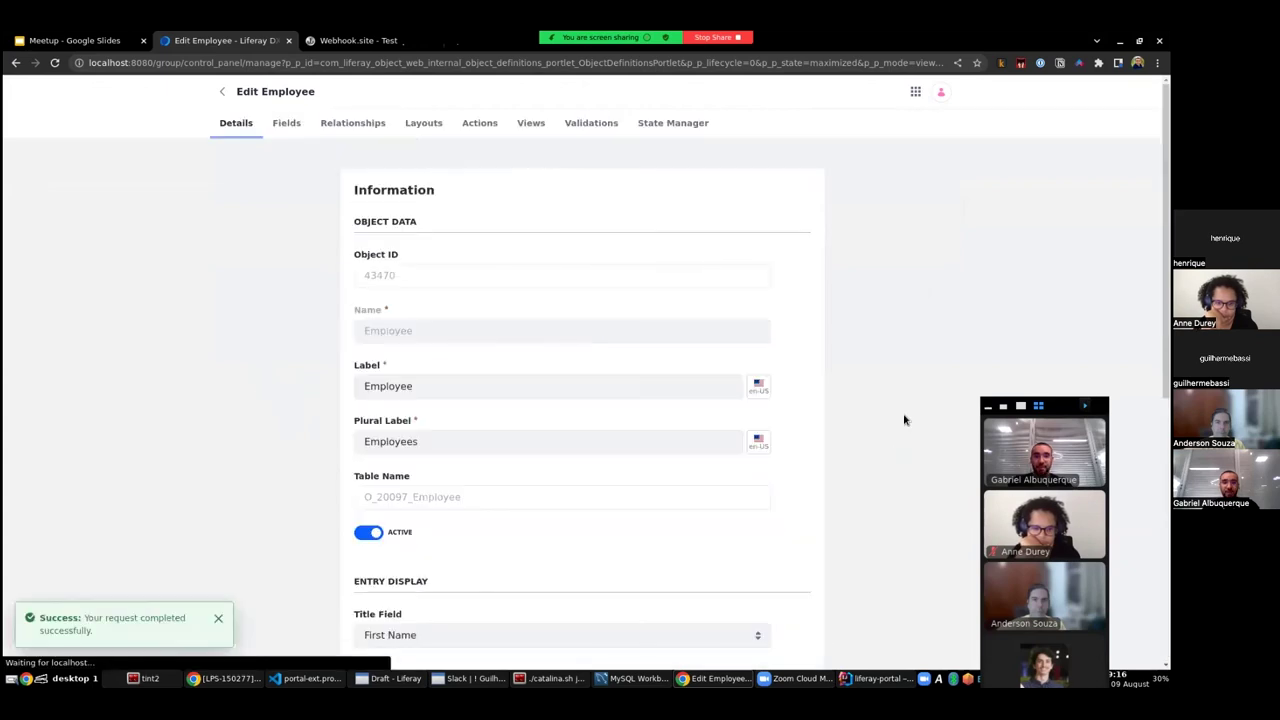
{"action": "left_click", "coordinate": [916, 92]}
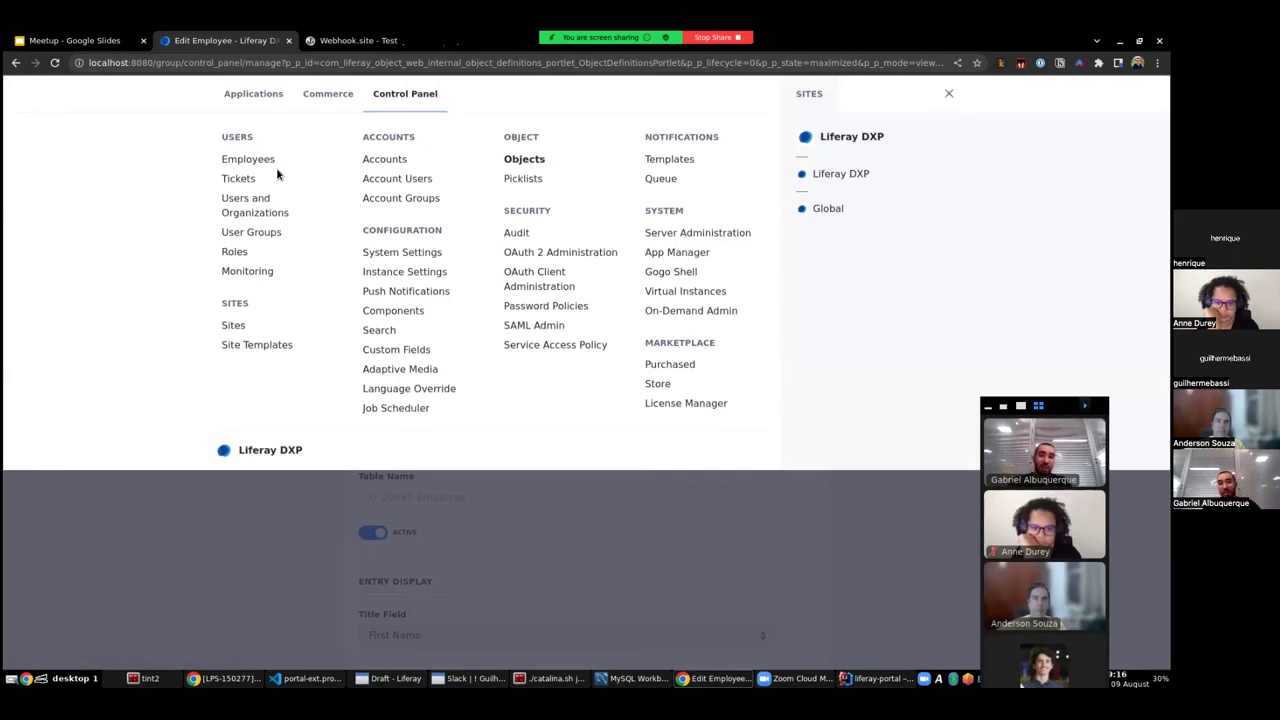
{"action": "key", "text": "Escape"}
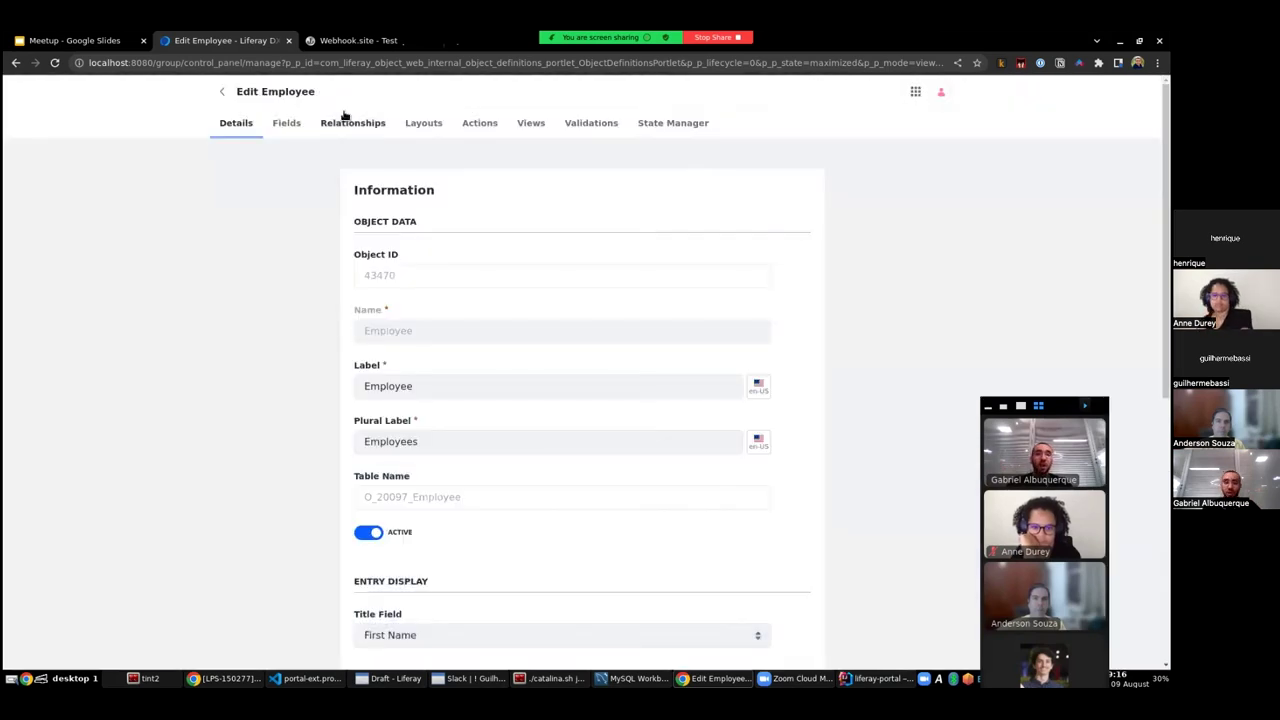
- Review the details of Employee's Tickets relationship
{"action": "left_click", "coordinate": [355, 121]}
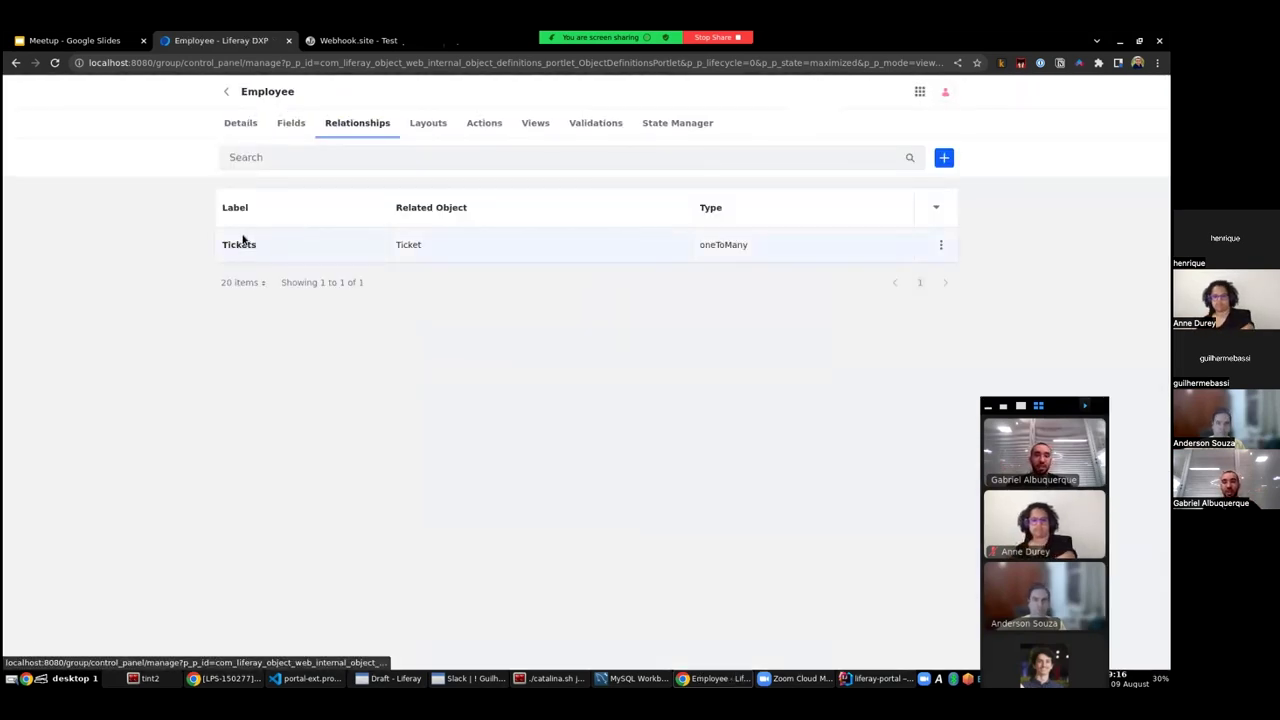
{"action": "left_click", "coordinate": [240, 246]}
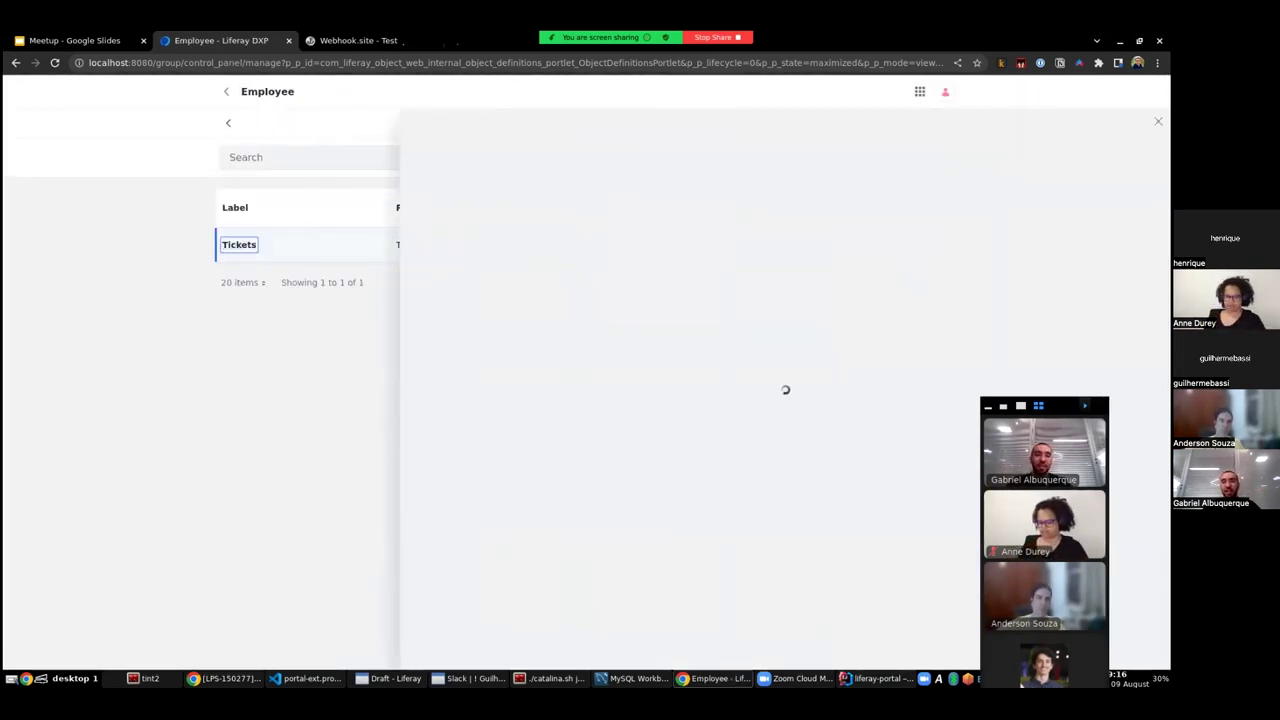
{"action": "left_click", "coordinate": [502, 526]}
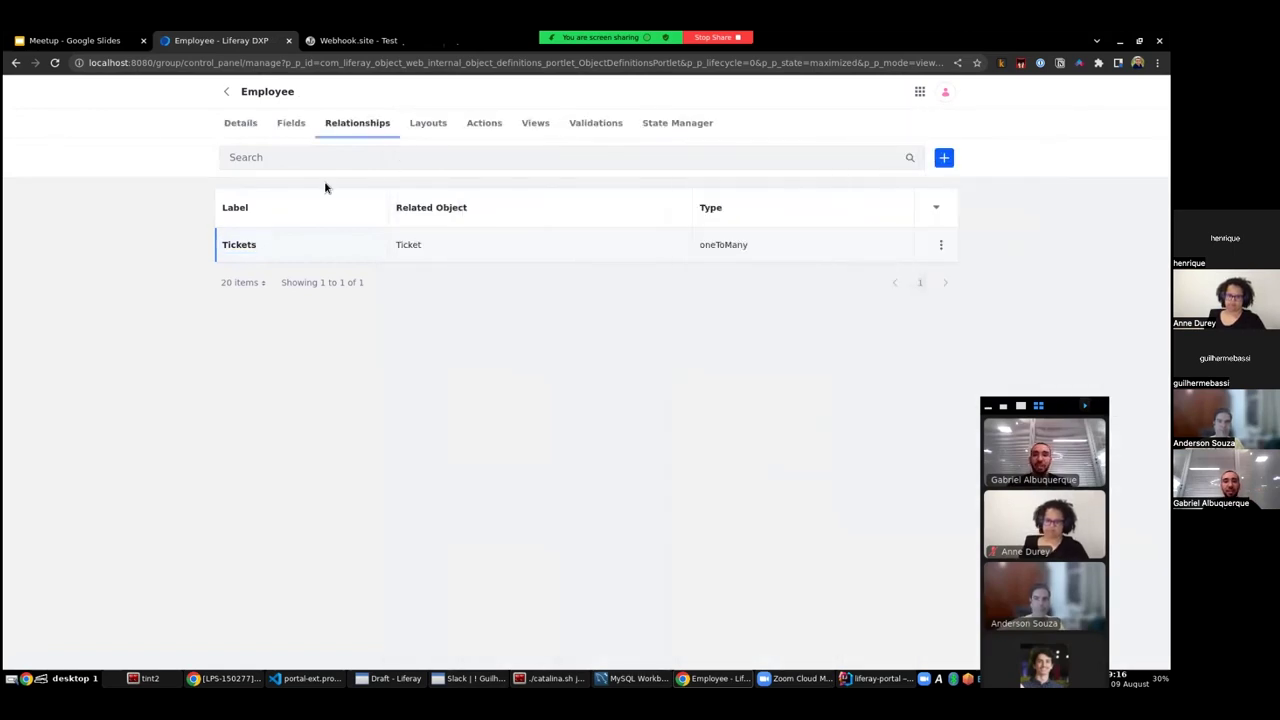
- Create and save a new employee entry with a First Name on the Employees page
{"action": "left_click", "coordinate": [920, 92]}
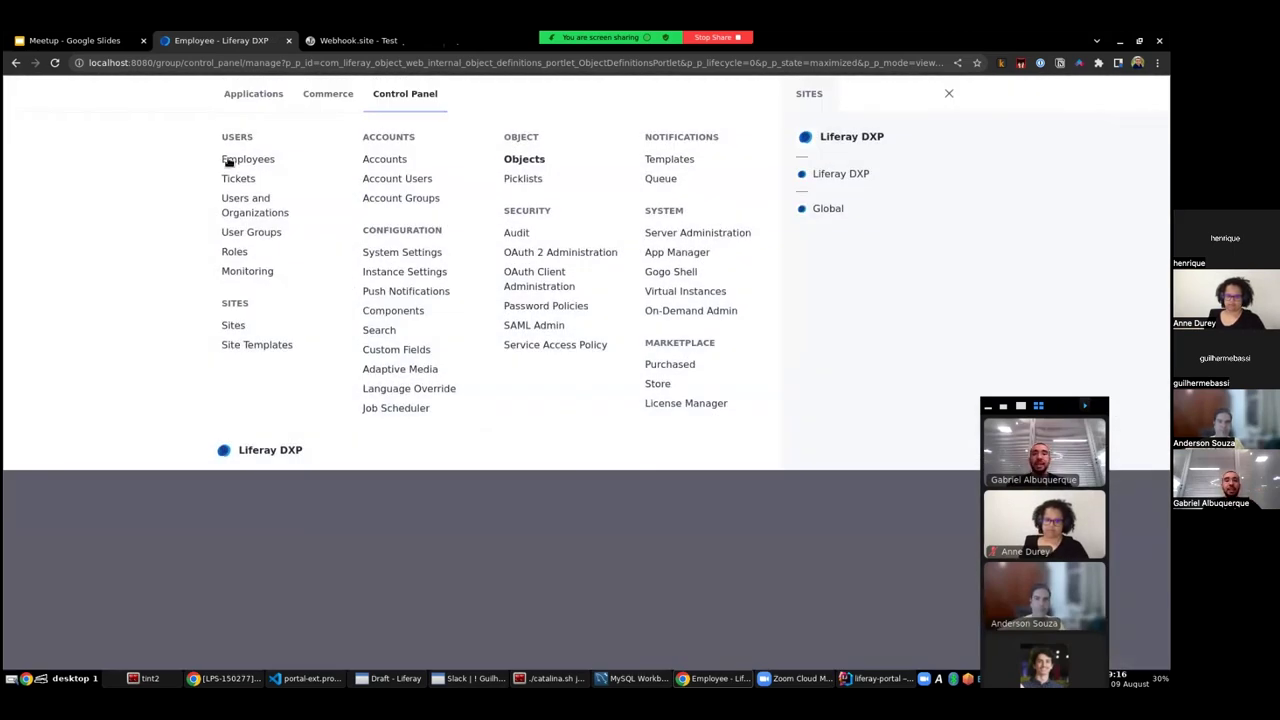
{"action": "left_click", "coordinate": [225, 158]}
{"action": "left_click", "coordinate": [944, 128]}
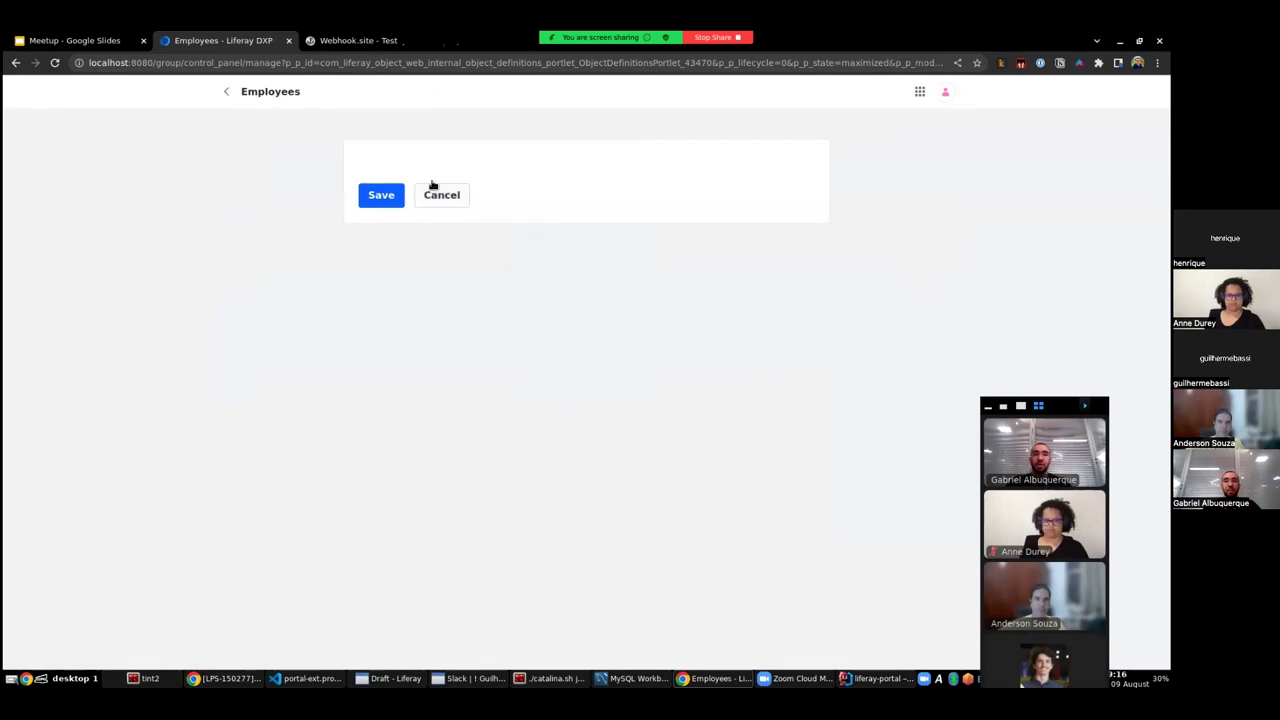
{"action": "left_click_drag", "start_coordinate": [418, 199], "coordinate": [408, 197]}
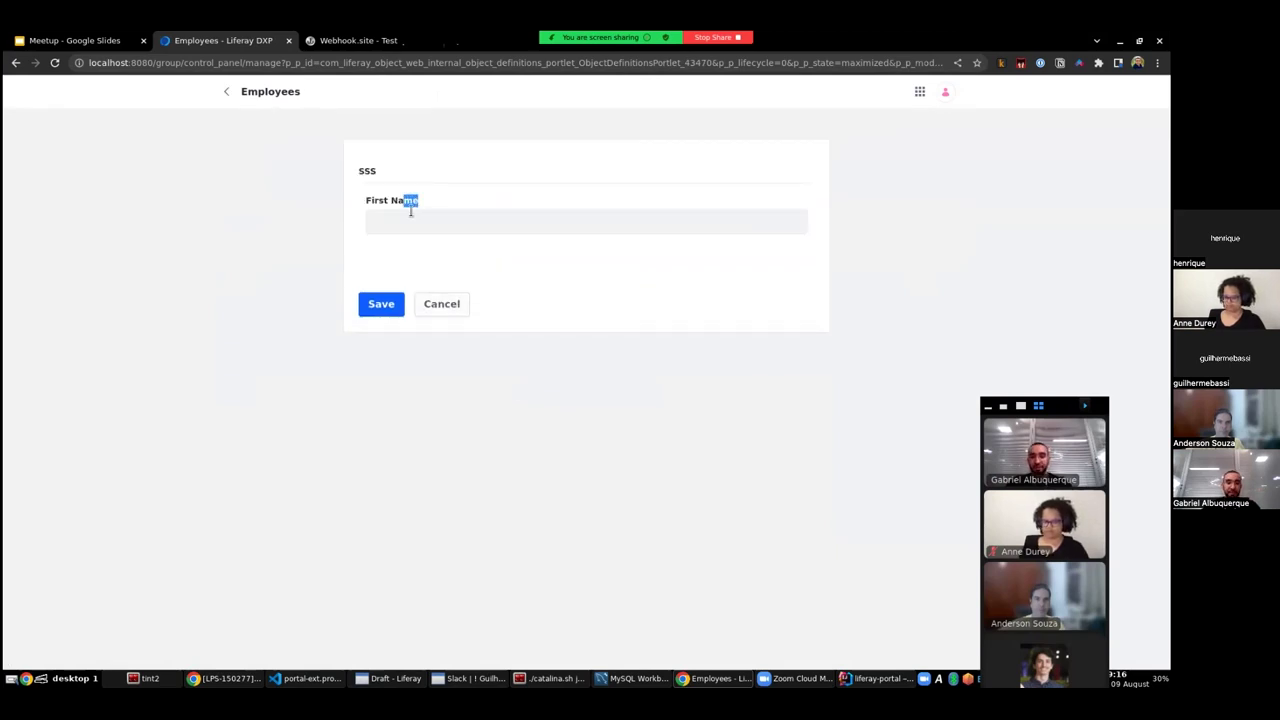
{"action": "left_click", "coordinate": [410, 218]}
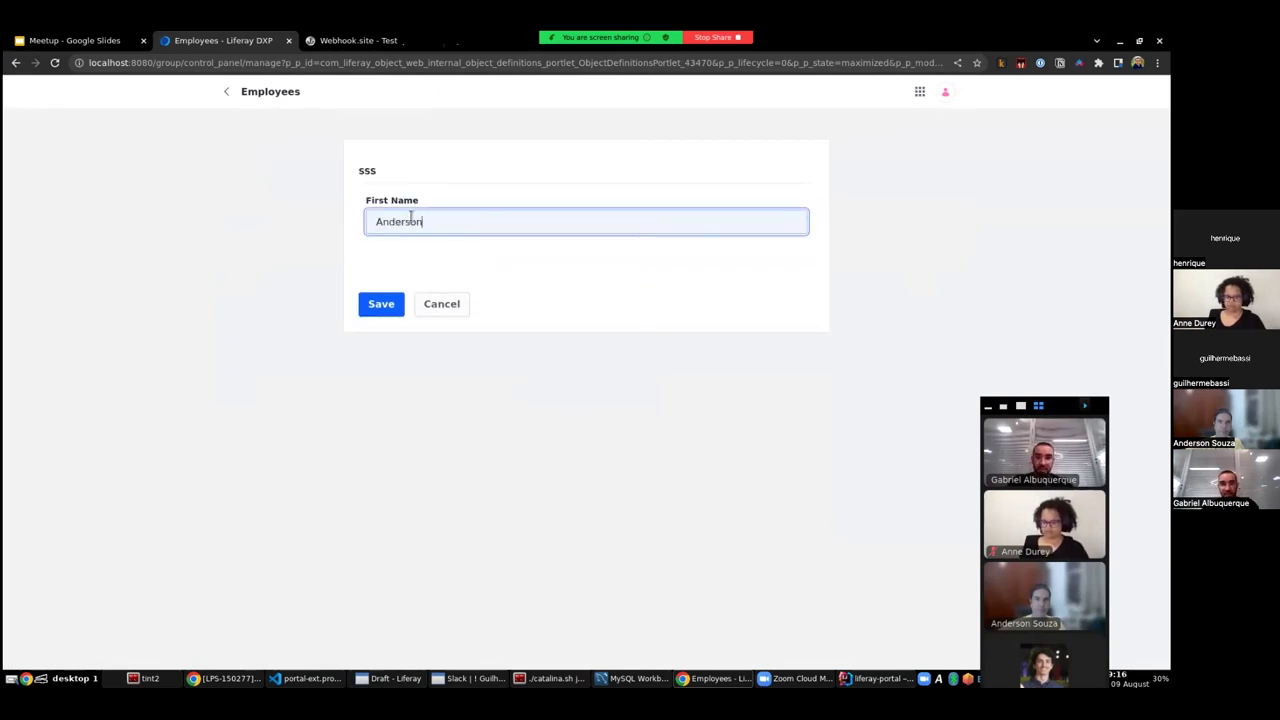
{"action": "left_click", "coordinate": [373, 300]}
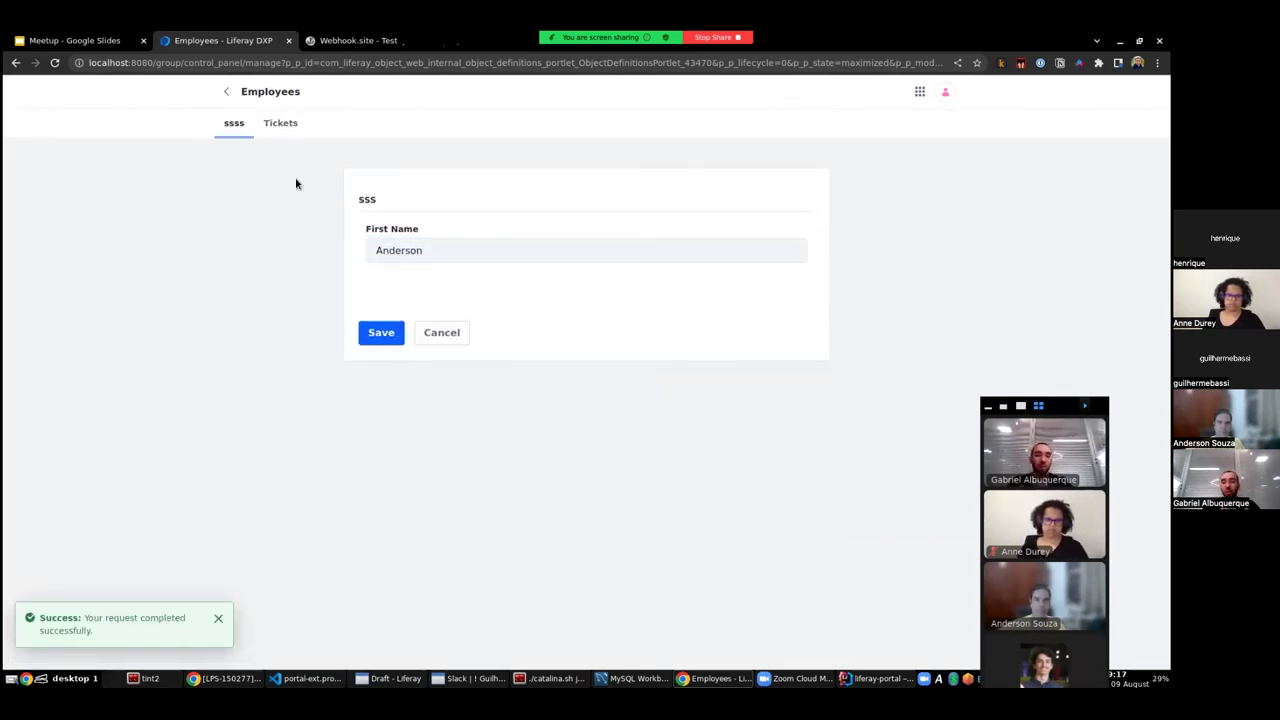
- Relate the Buy a keyboard and Vacation tickets to the employee in its Tickets tab
{"action": "left_click", "coordinate": [280, 124]}
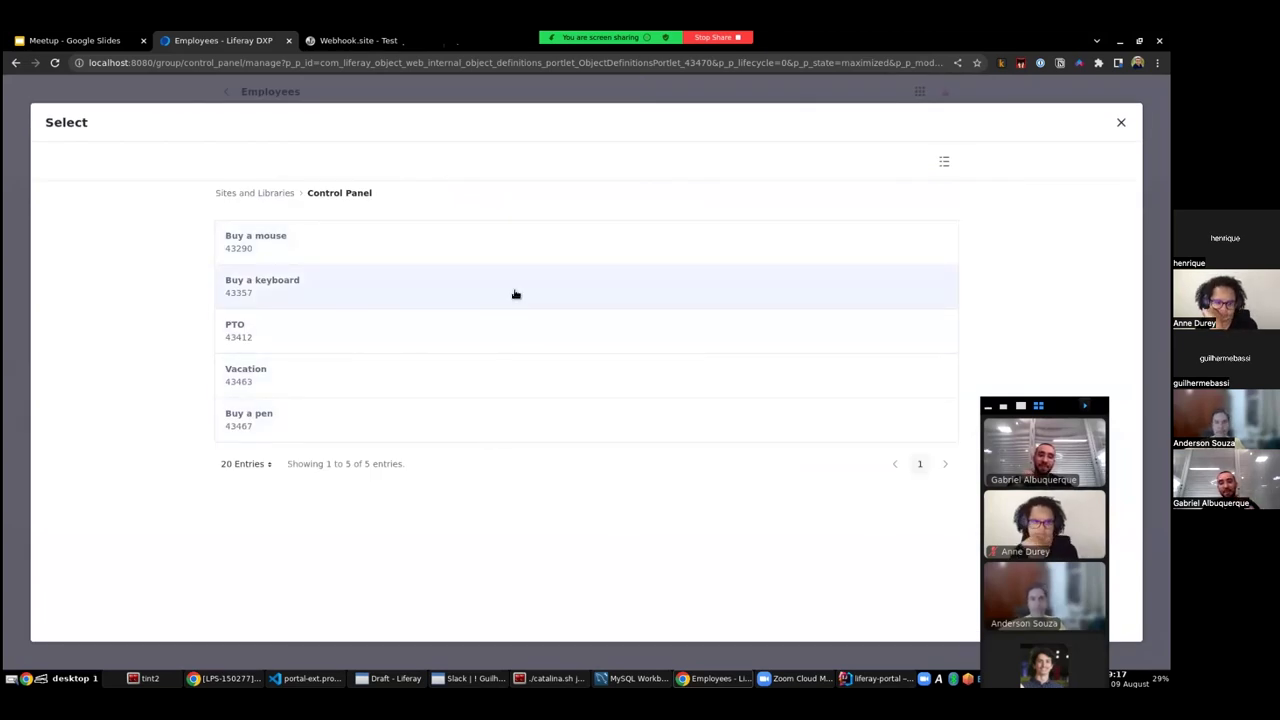
{"action": "left_click", "coordinate": [330, 290]}
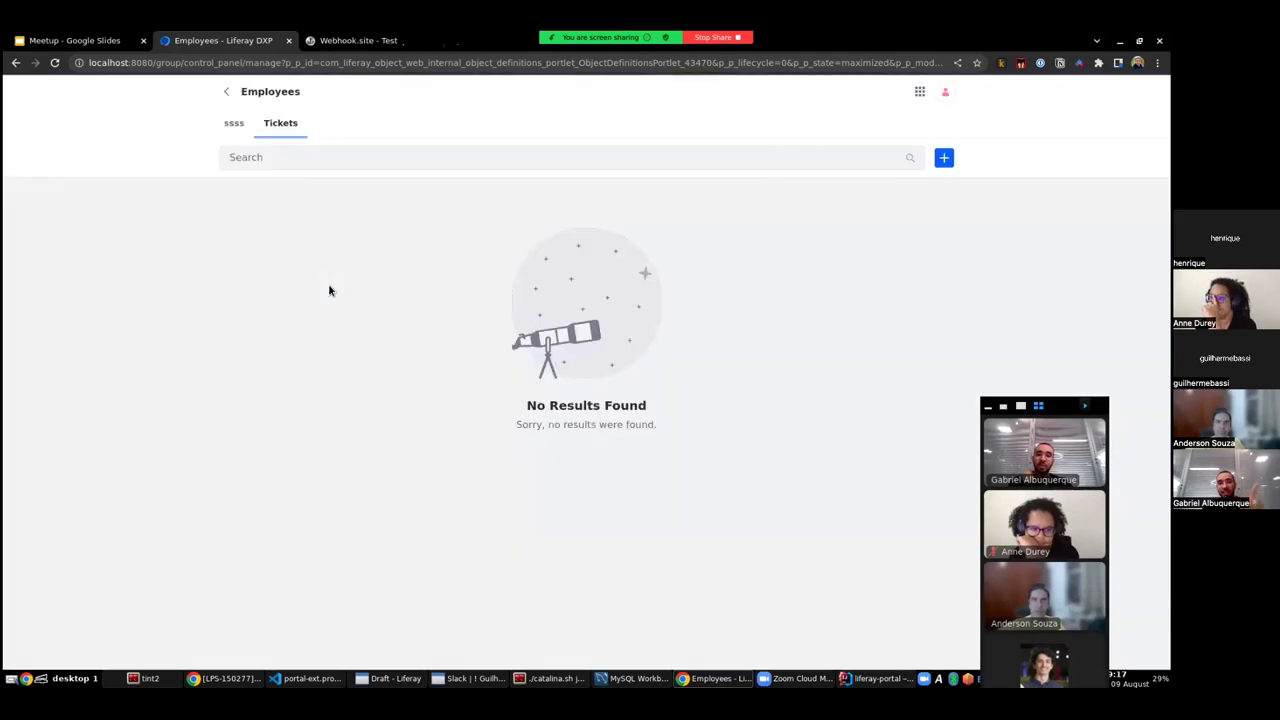
{"action": "left_click", "coordinate": [491, 360]}
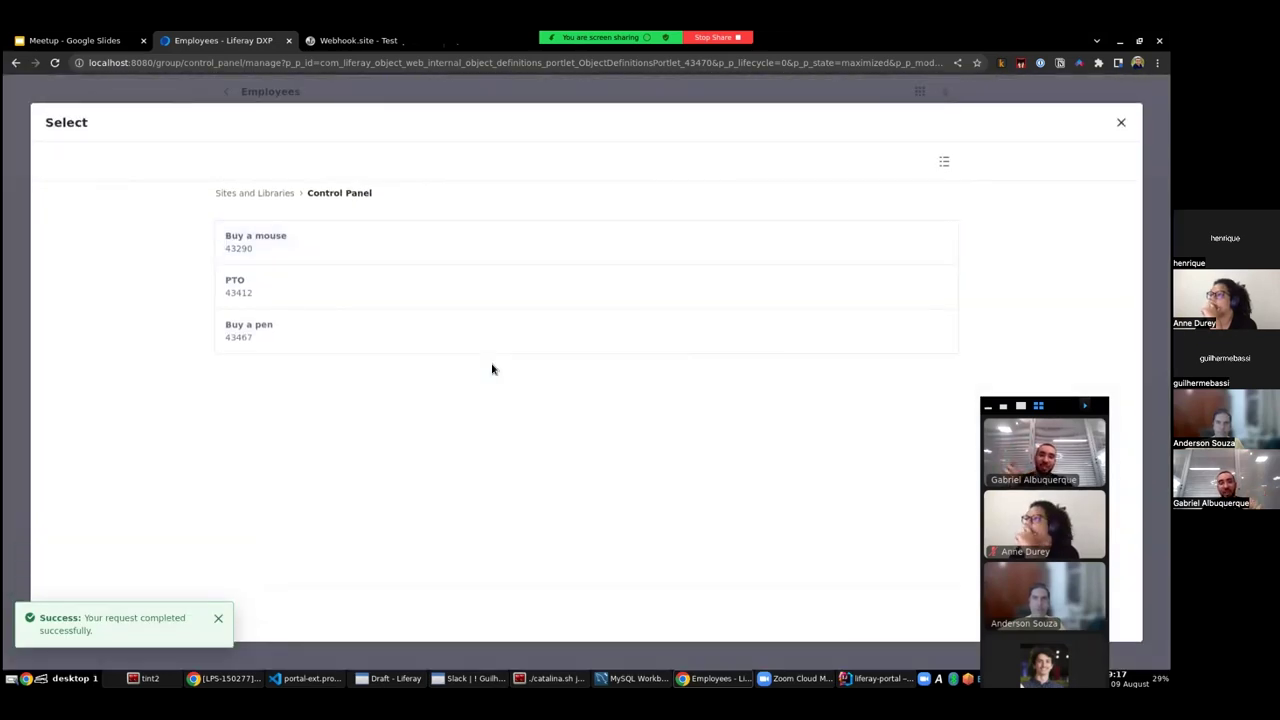